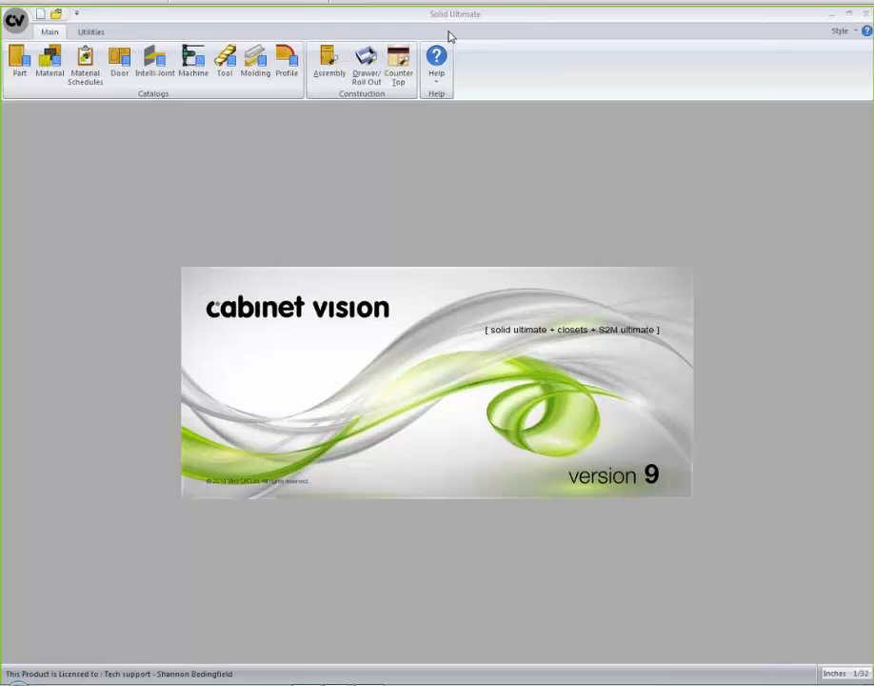
Check the program's version, build and support information.
{"action": "left_click", "coordinate": [867, 31]}
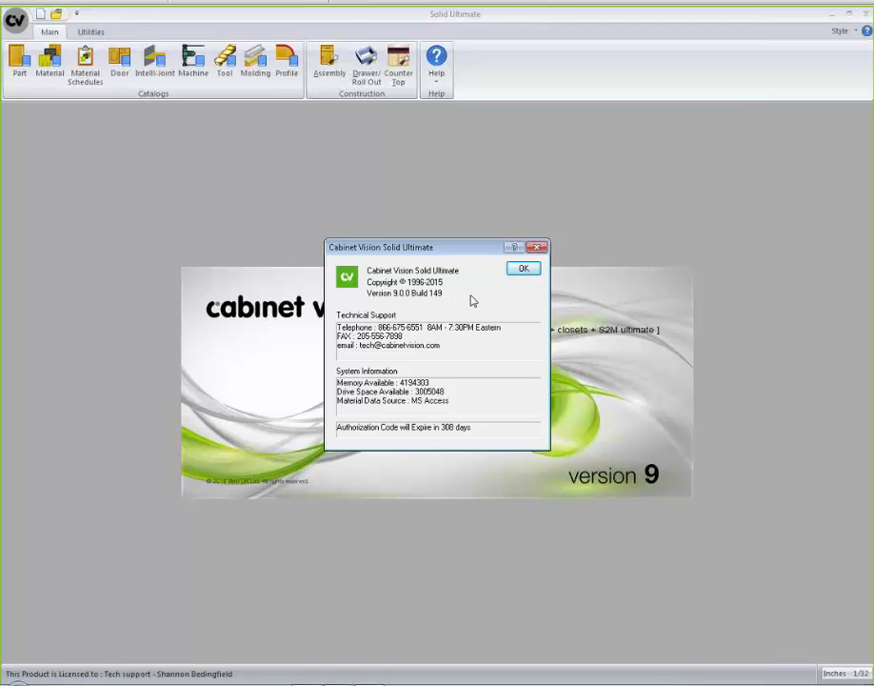
{"action": "left_click", "coordinate": [522, 271]}
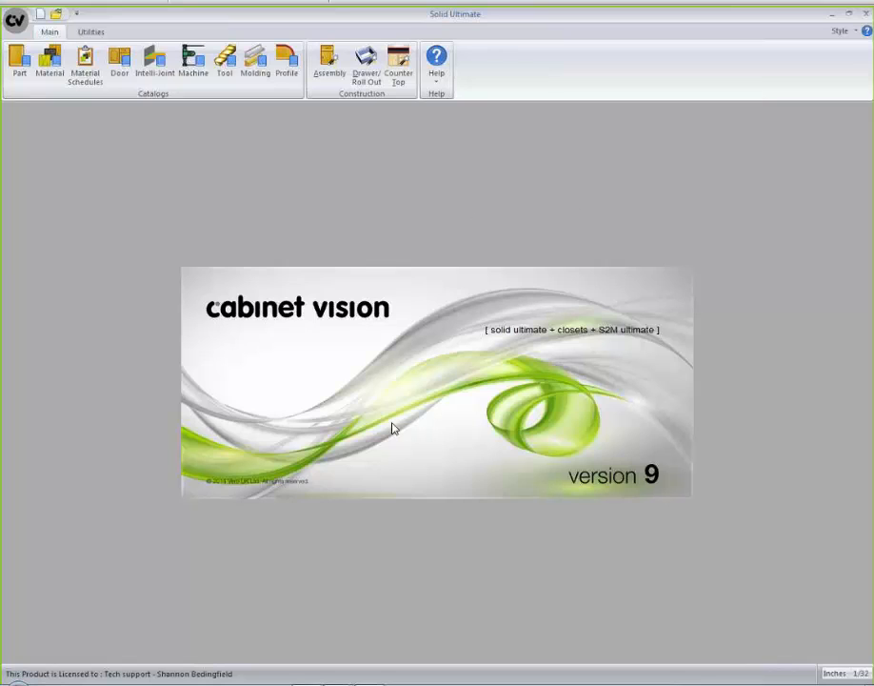
Review the light percentages for layout, assembly and part views, including the automatic light options, in the program preferences.
{"action": "left_click", "coordinate": [15, 21]}
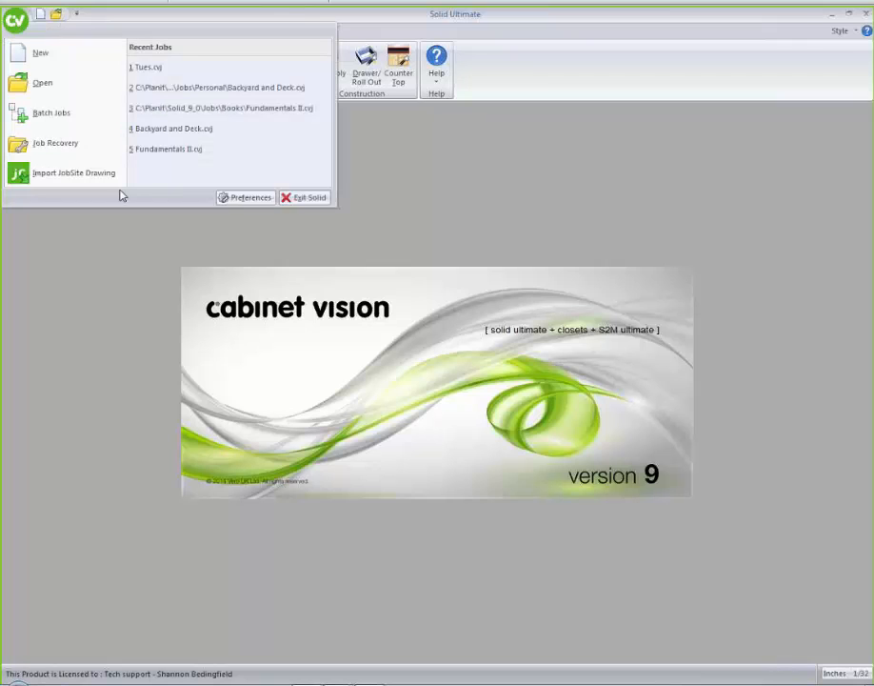
{"action": "left_click", "coordinate": [244, 197]}
{"action": "left_click", "coordinate": [265, 212]}
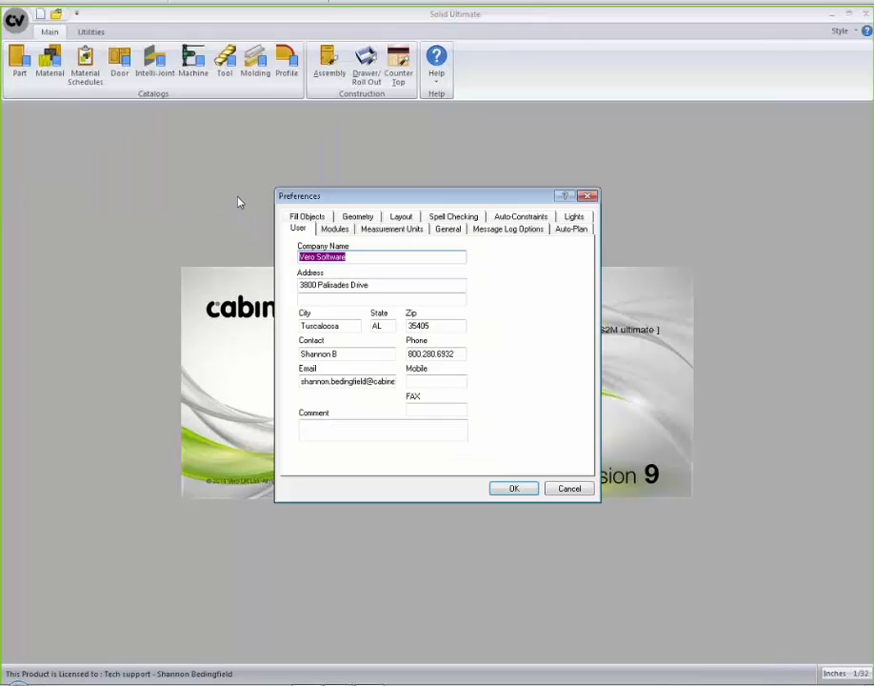
{"action": "left_click", "coordinate": [574, 218]}
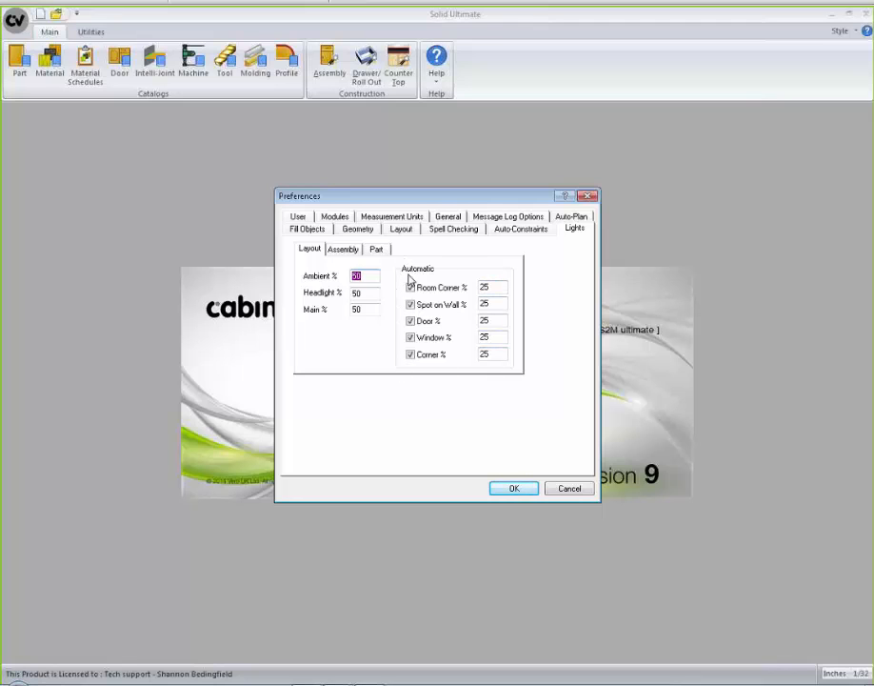
{"action": "left_click", "coordinate": [411, 322]}
{"action": "left_click", "coordinate": [411, 322]}
{"action": "left_click", "coordinate": [342, 250]}
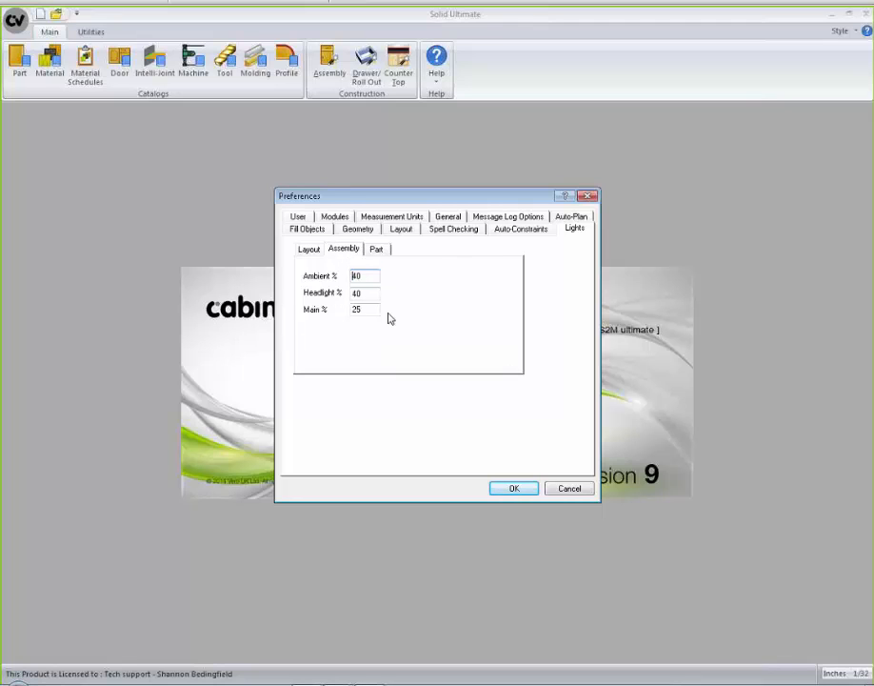
{"action": "left_click", "coordinate": [377, 252]}
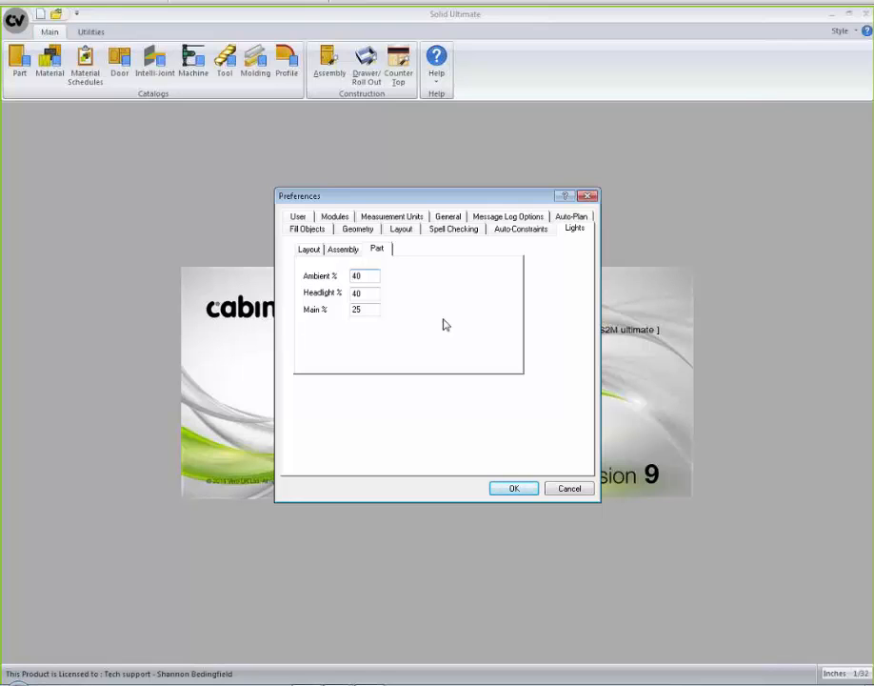
{"action": "left_click", "coordinate": [349, 250]}
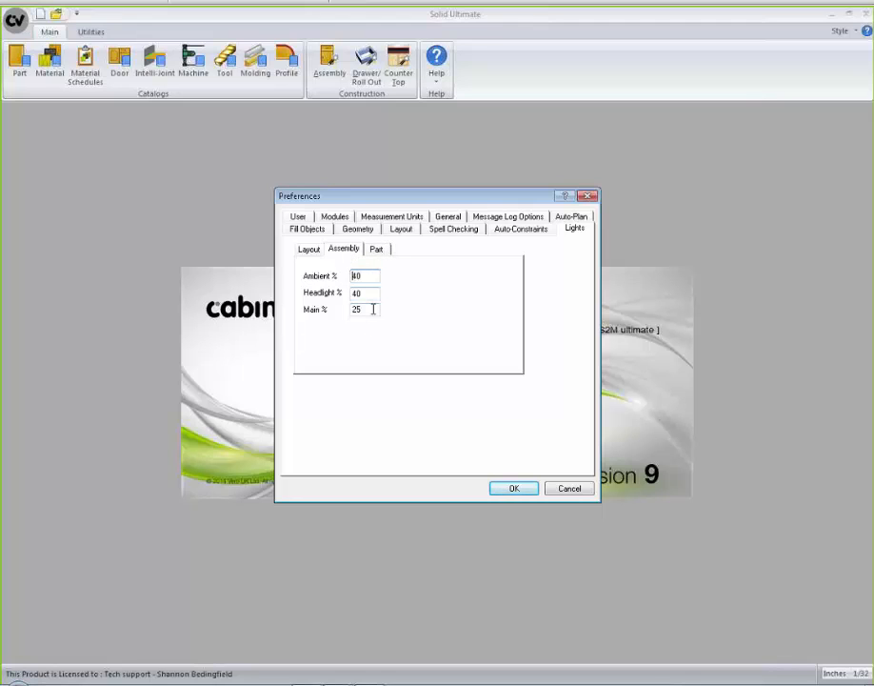
{"action": "left_click", "coordinate": [310, 251]}
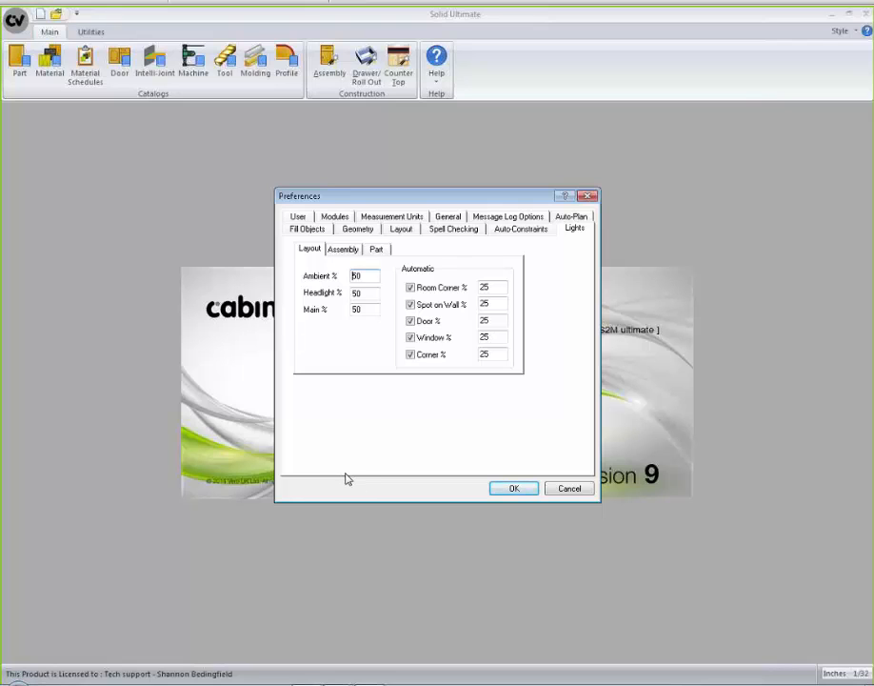
{"action": "left_click", "coordinate": [514, 489]}
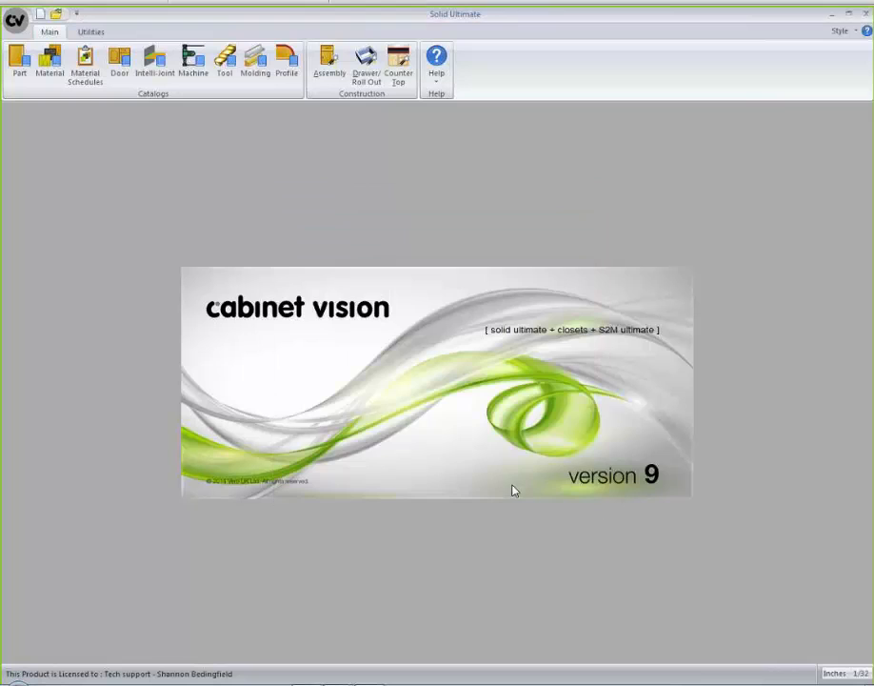
Open the part catalog and list the interior case parts of the Assembly category.
{"action": "left_click", "coordinate": [15, 65]}
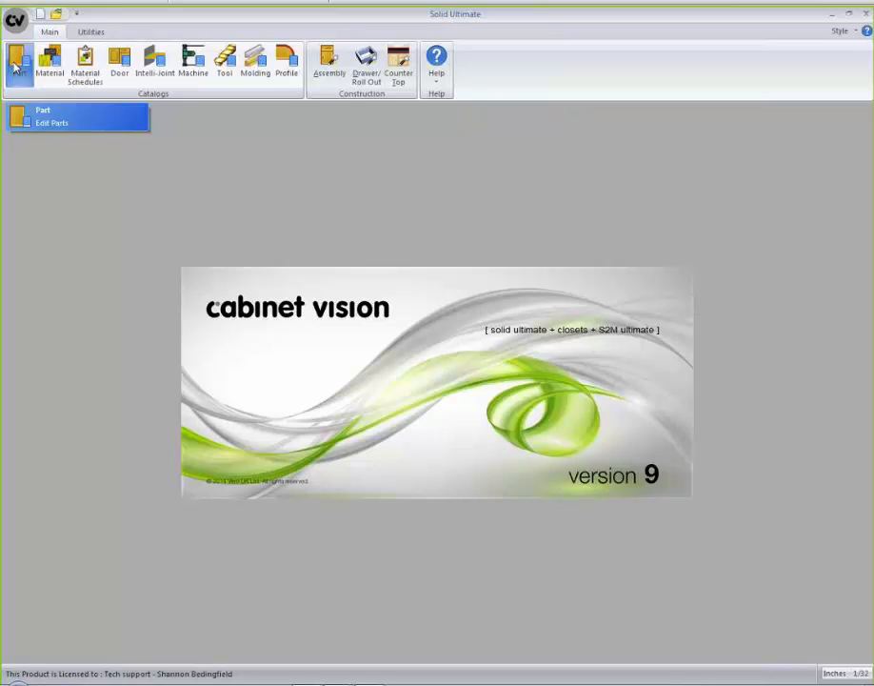
{"action": "left_click", "coordinate": [15, 65]}
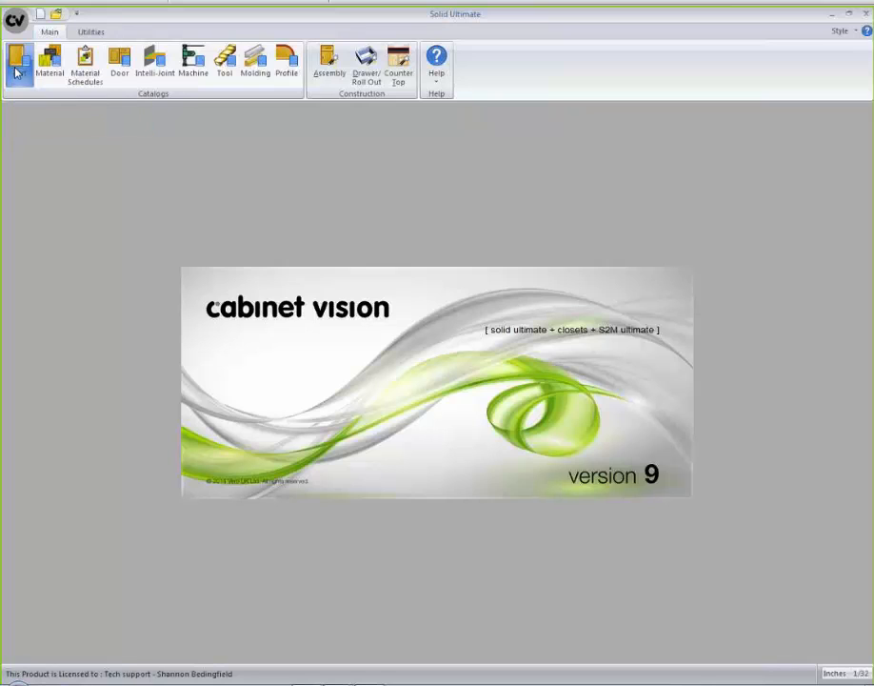
{"action": "left_click", "coordinate": [85, 82]}
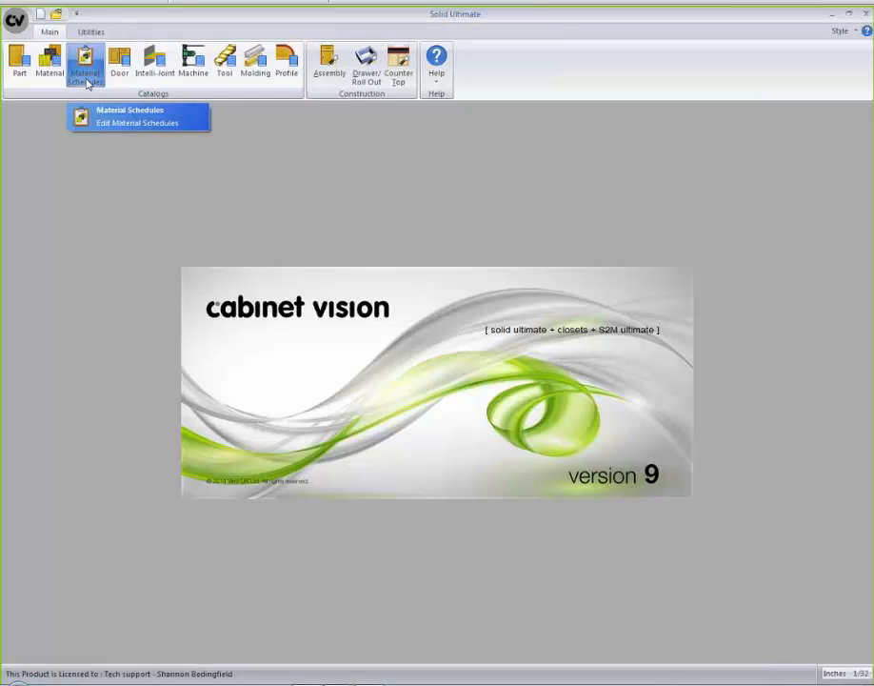
{"action": "left_click", "coordinate": [21, 68]}
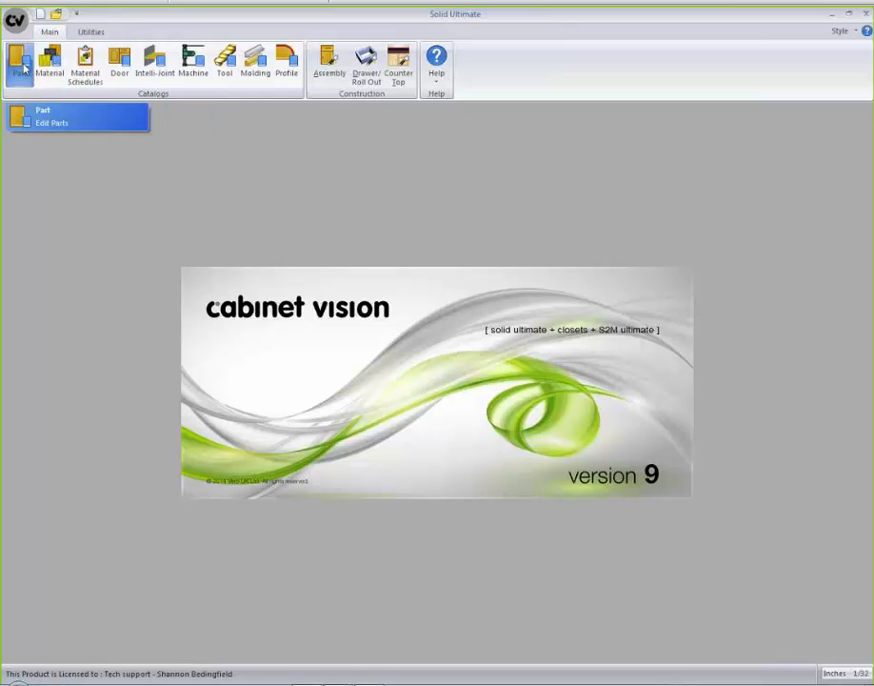
{"action": "left_click", "coordinate": [25, 68]}
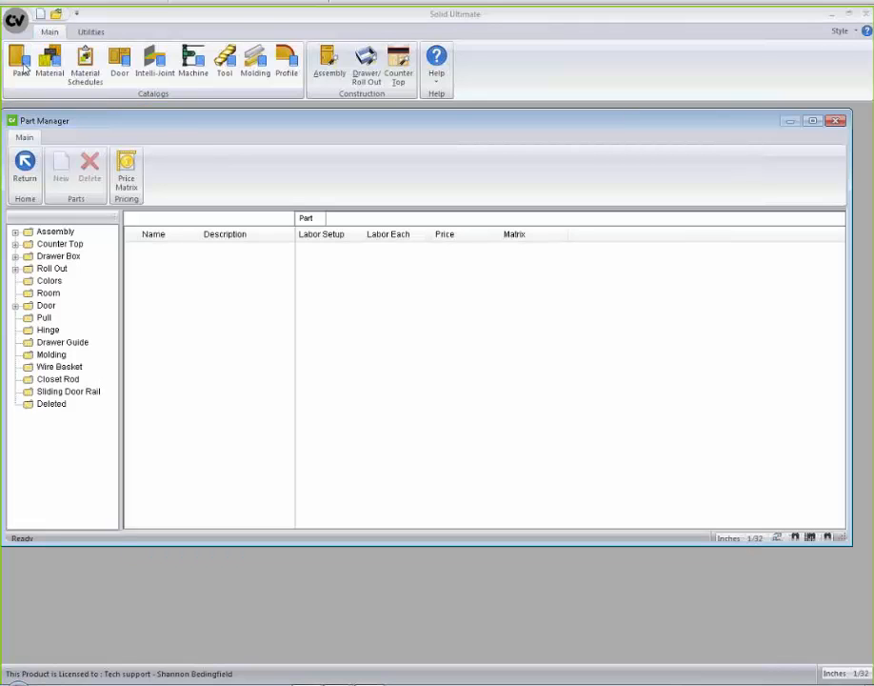
{"action": "left_click_drag", "start_coordinate": [272, 124], "coordinate": [283, 122]}
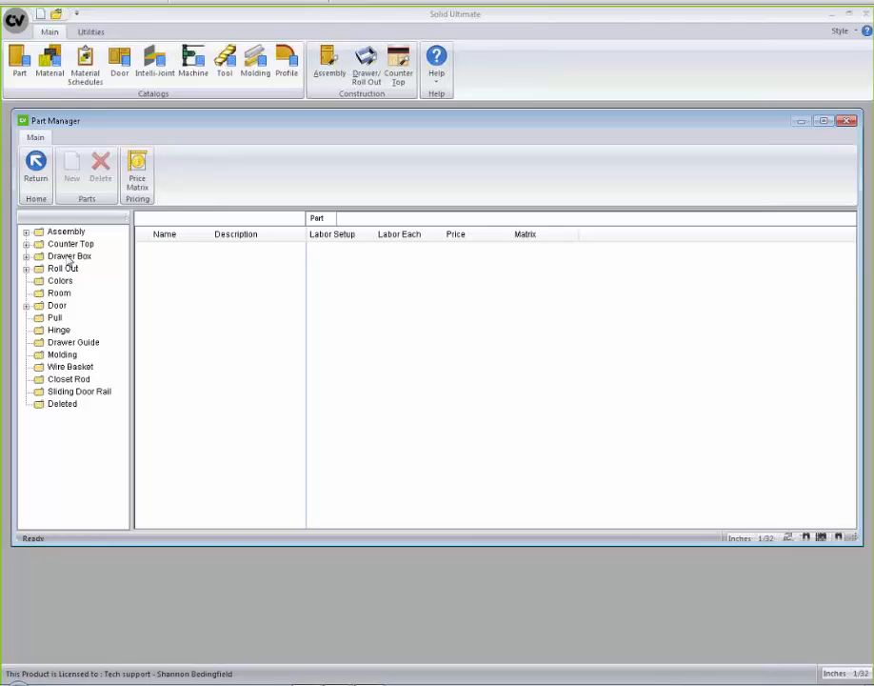
{"action": "left_click", "coordinate": [26, 233]}
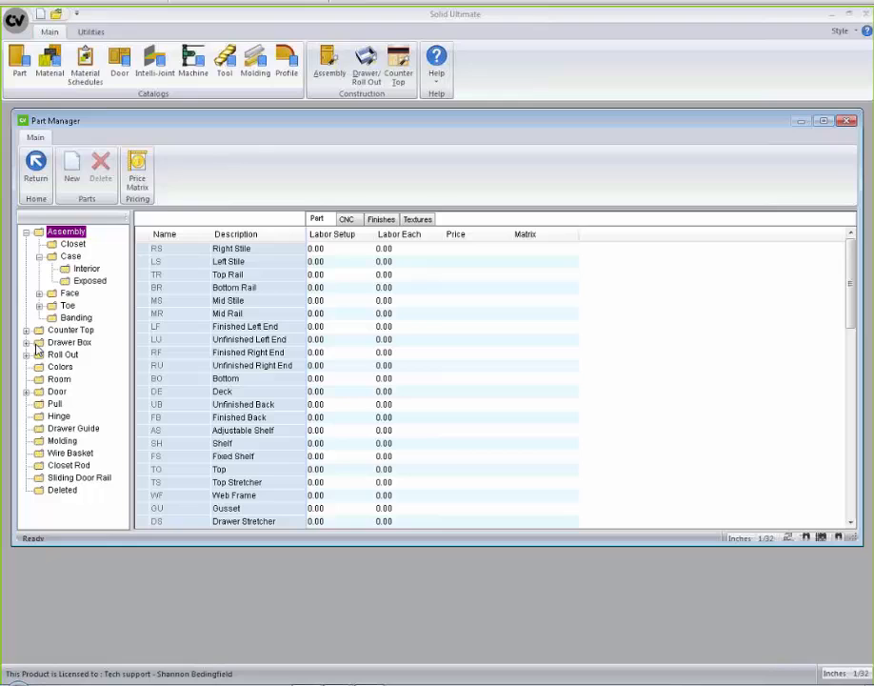
{"action": "left_click", "coordinate": [85, 268]}
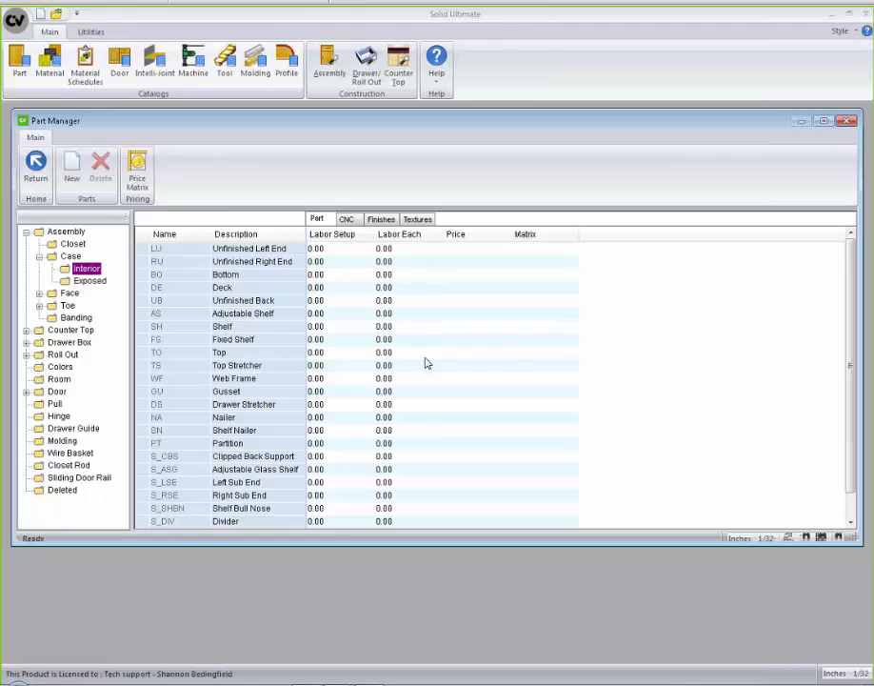
Examine the CNC, finish and texture options of the interior case parts and the form for creating a new part.
{"action": "left_click", "coordinate": [352, 222]}
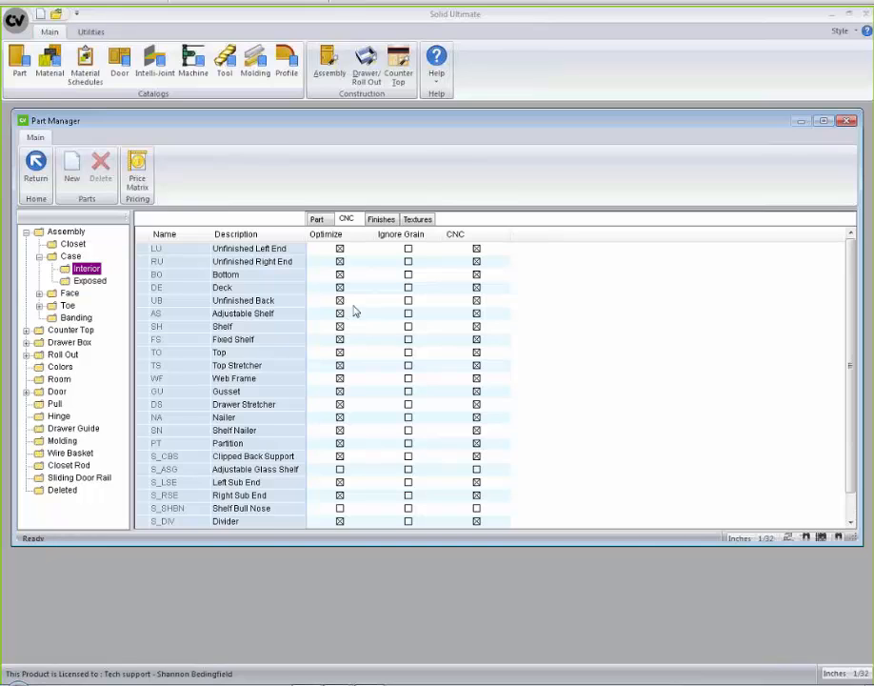
{"action": "left_click", "coordinate": [340, 249]}
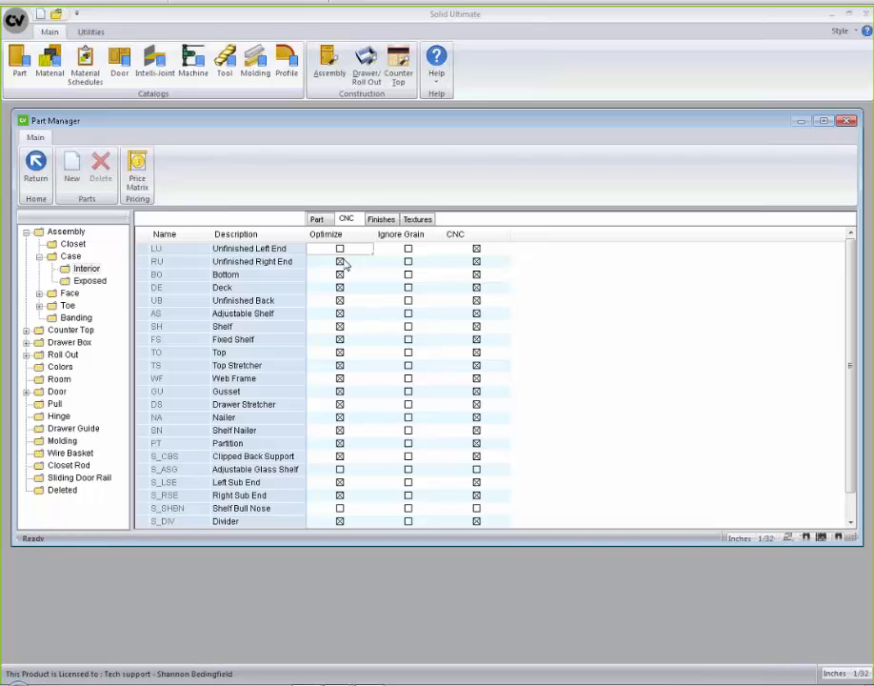
{"action": "left_click", "coordinate": [342, 250]}
{"action": "left_click", "coordinate": [408, 261]}
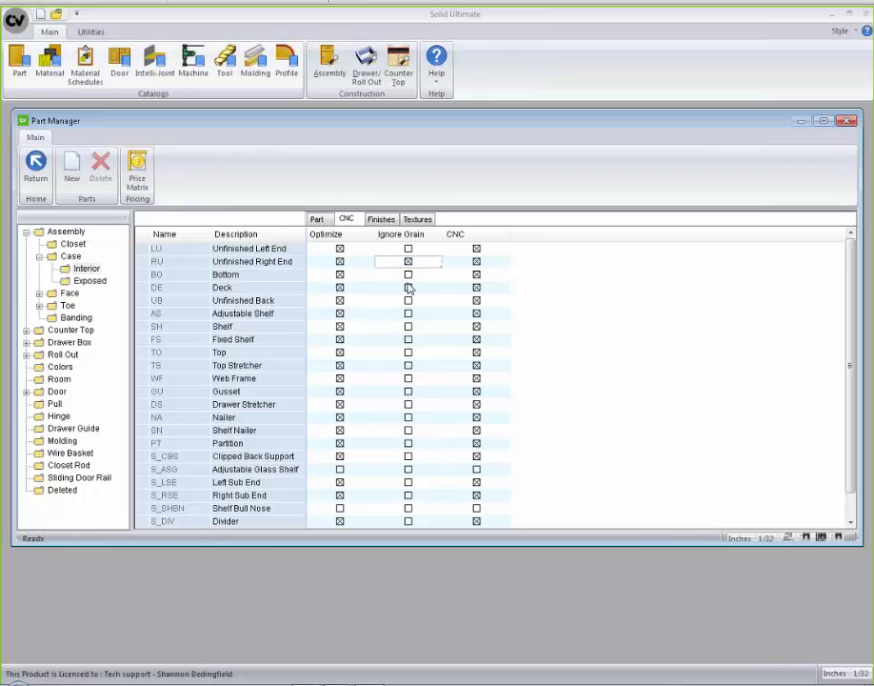
{"action": "left_click", "coordinate": [408, 262]}
{"action": "left_click", "coordinate": [383, 220]}
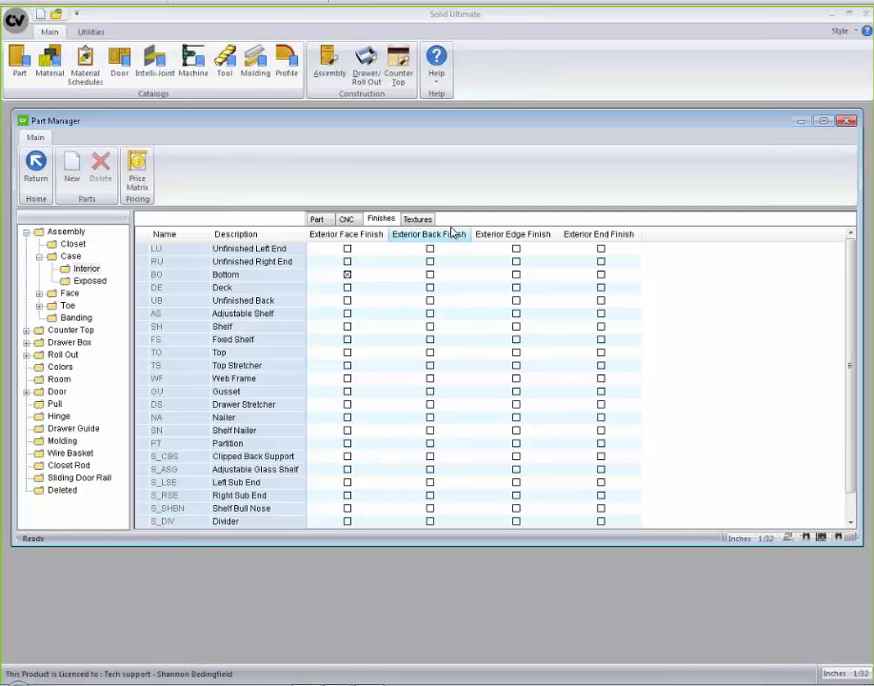
{"action": "left_click", "coordinate": [418, 220]}
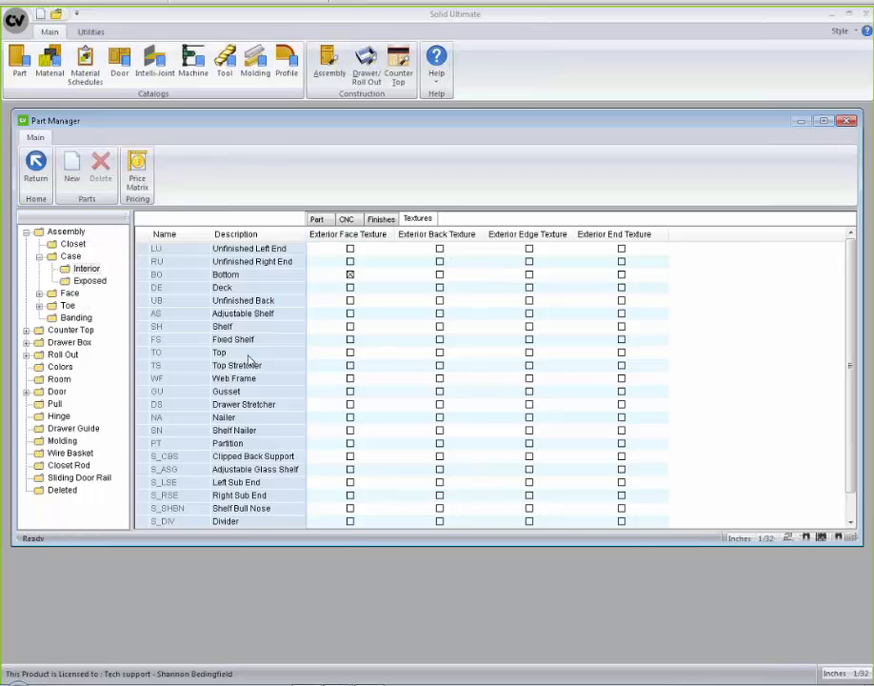
{"action": "left_click", "coordinate": [72, 181]}
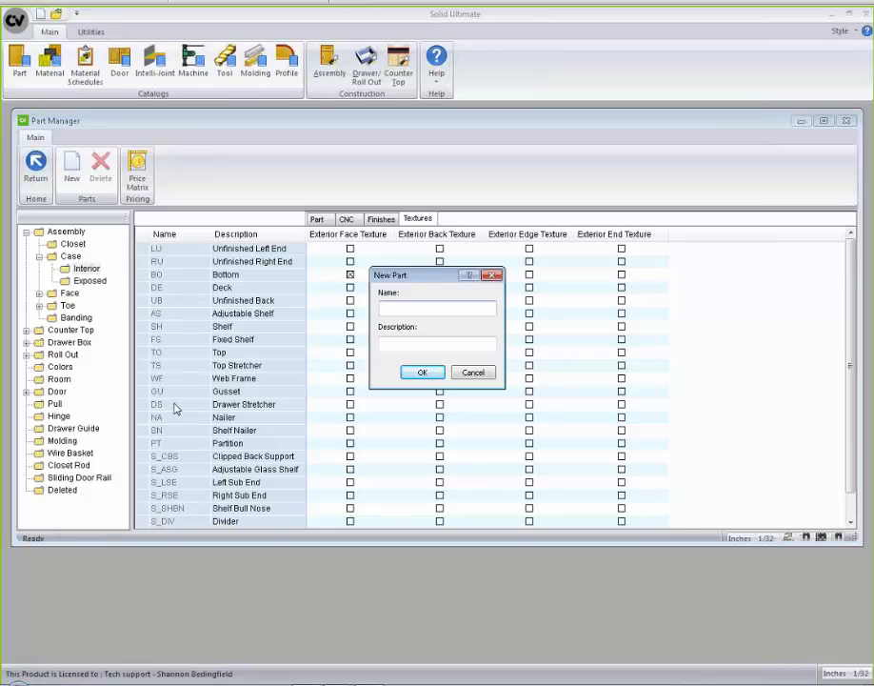
{"action": "left_click", "coordinate": [474, 373]}
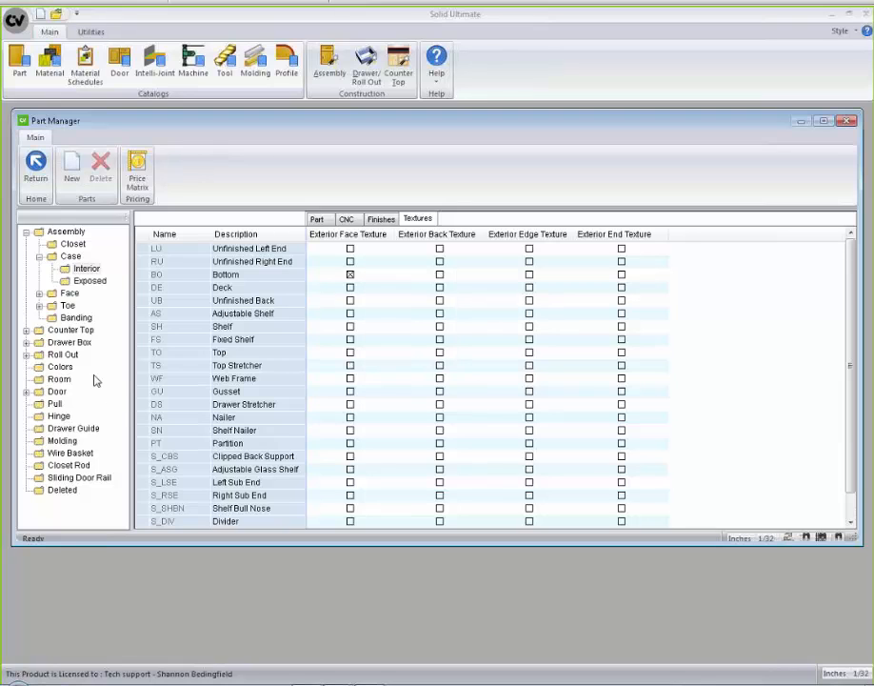
Add a new assembly banding part named S_BNDH with the description Hardwood Cap, and leave the part catalog.
{"action": "left_click", "coordinate": [73, 321]}
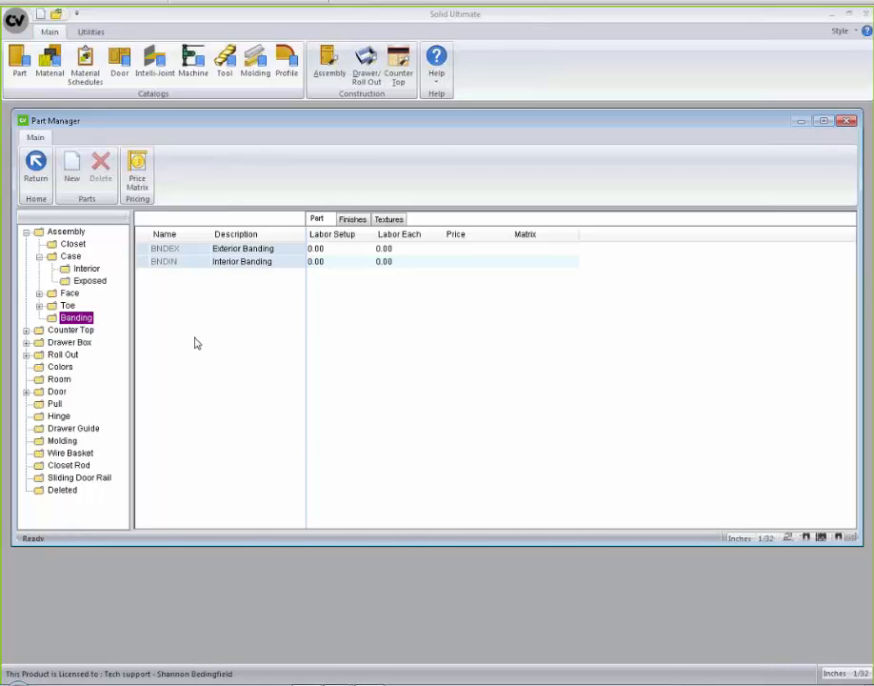
{"action": "left_click", "coordinate": [77, 168]}
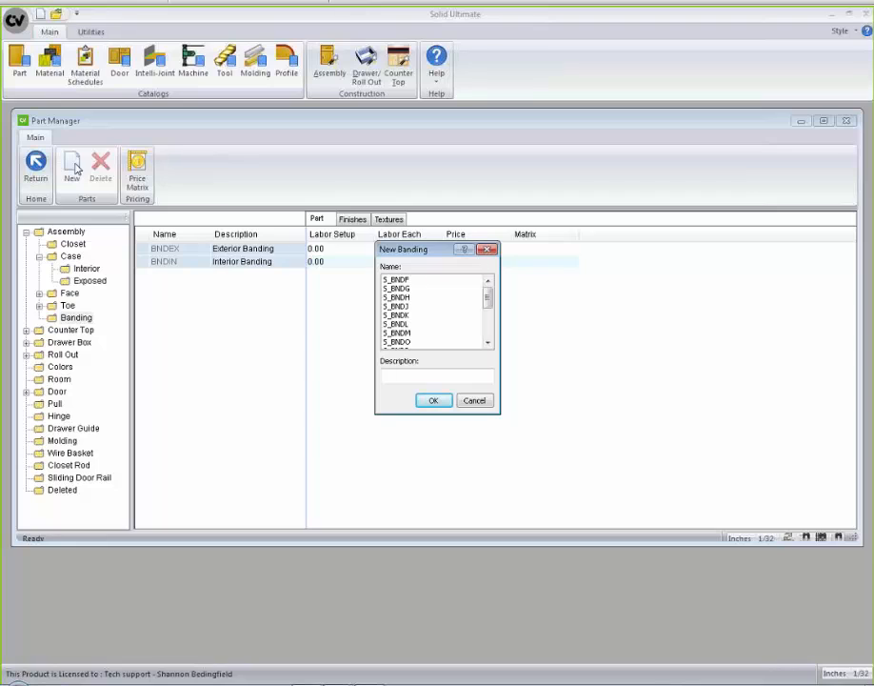
{"action": "left_click", "coordinate": [402, 299]}
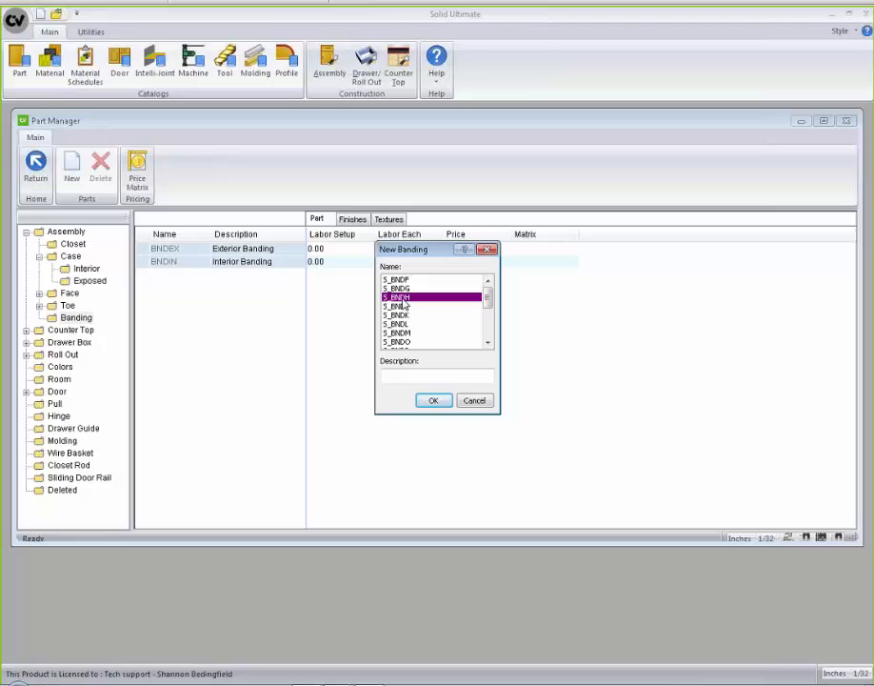
{"action": "left_click", "coordinate": [392, 375]}
{"action": "type", "text": "Hardwood"}
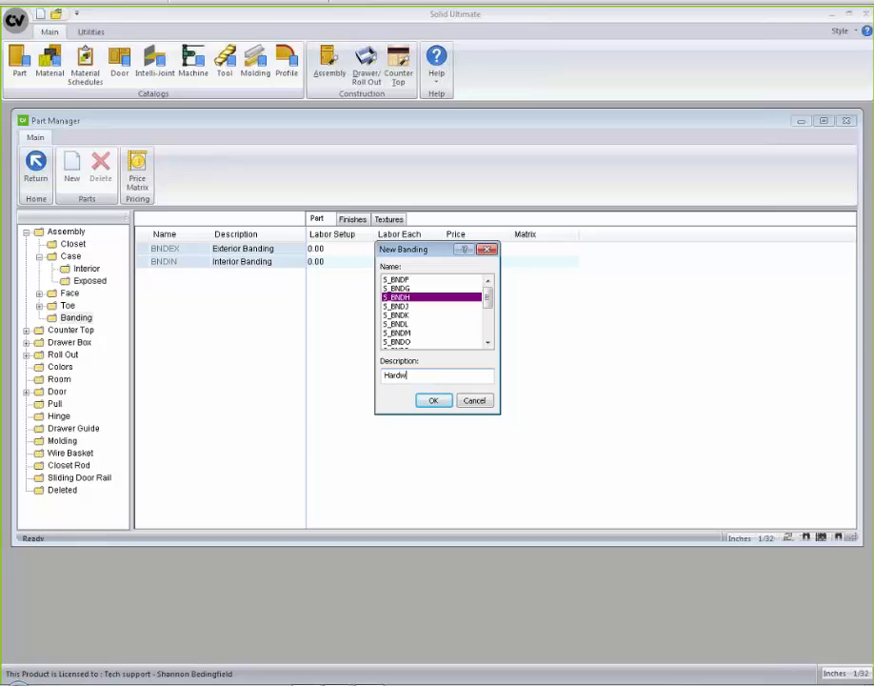
{"action": "type", "text": "ap"}
{"action": "left_click", "coordinate": [433, 400]}
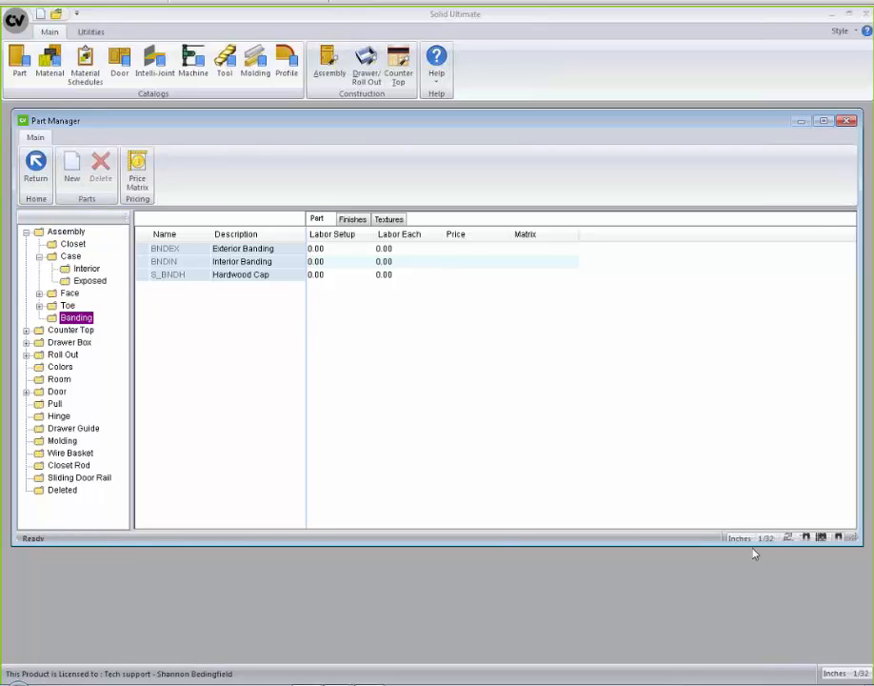
{"action": "left_click", "coordinate": [35, 166]}
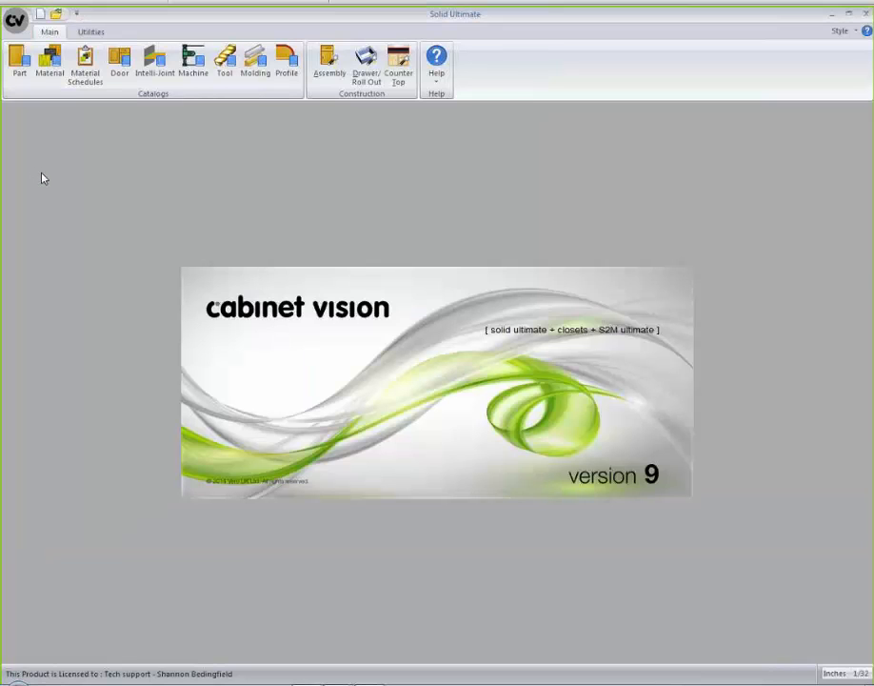
Open the material catalog and search it for "oak".
{"action": "left_click", "coordinate": [50, 62]}
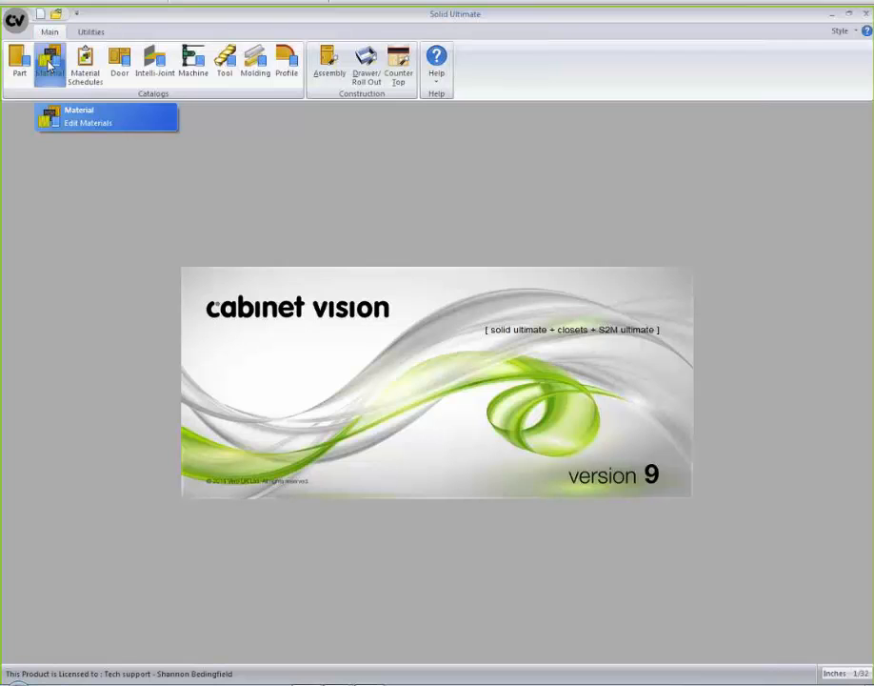
{"action": "left_click", "coordinate": [48, 63]}
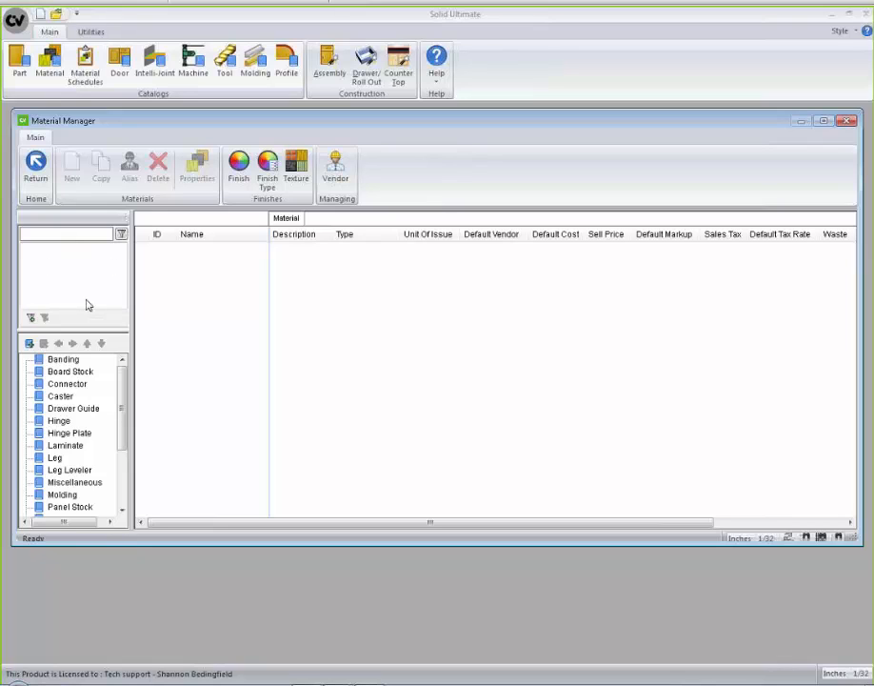
{"action": "left_click", "coordinate": [60, 235]}
{"action": "type", "text": "oak"}
{"action": "key", "text": "Return"}
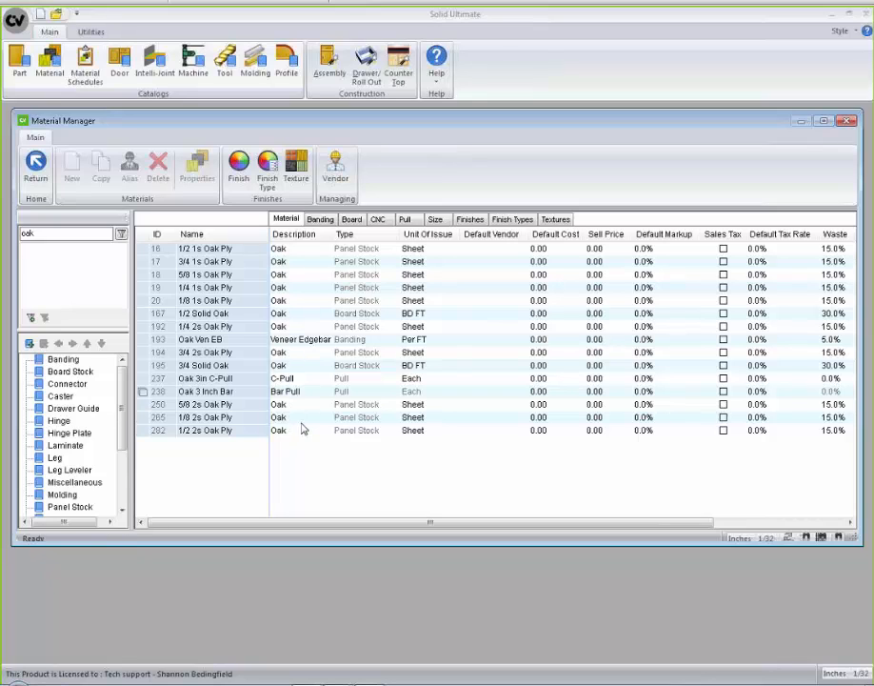
Create a new saved material search named Melamine.
{"action": "left_click", "coordinate": [31, 318]}
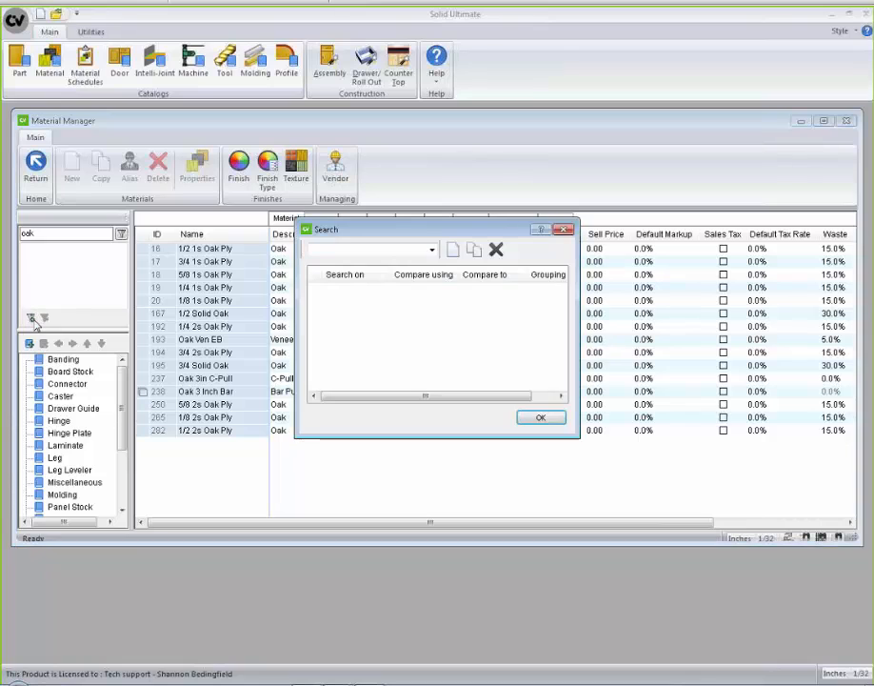
{"action": "left_click", "coordinate": [453, 250]}
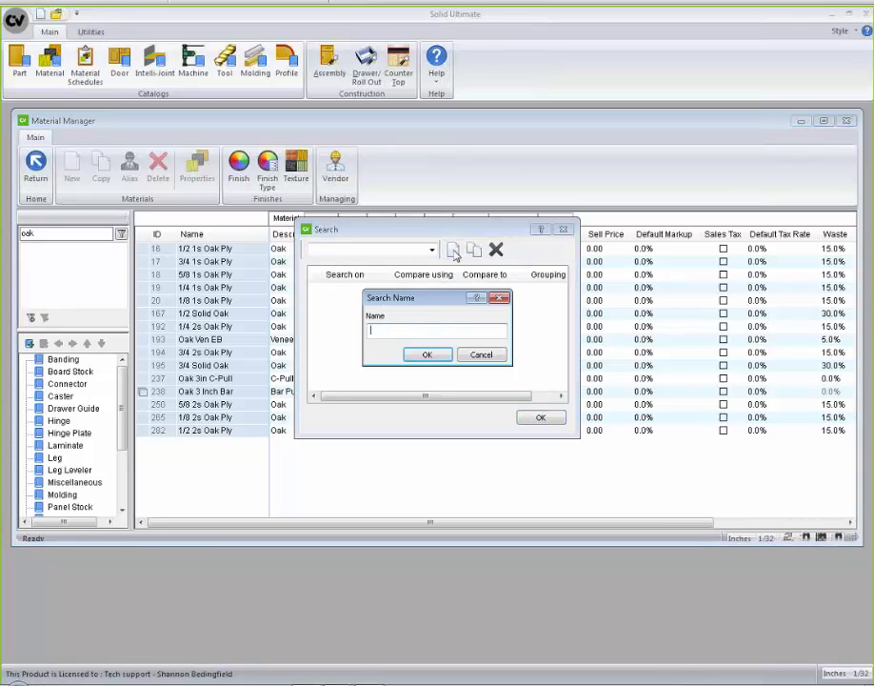
{"action": "type", "text": "Melamine"}
{"action": "left_click", "coordinate": [428, 355]}
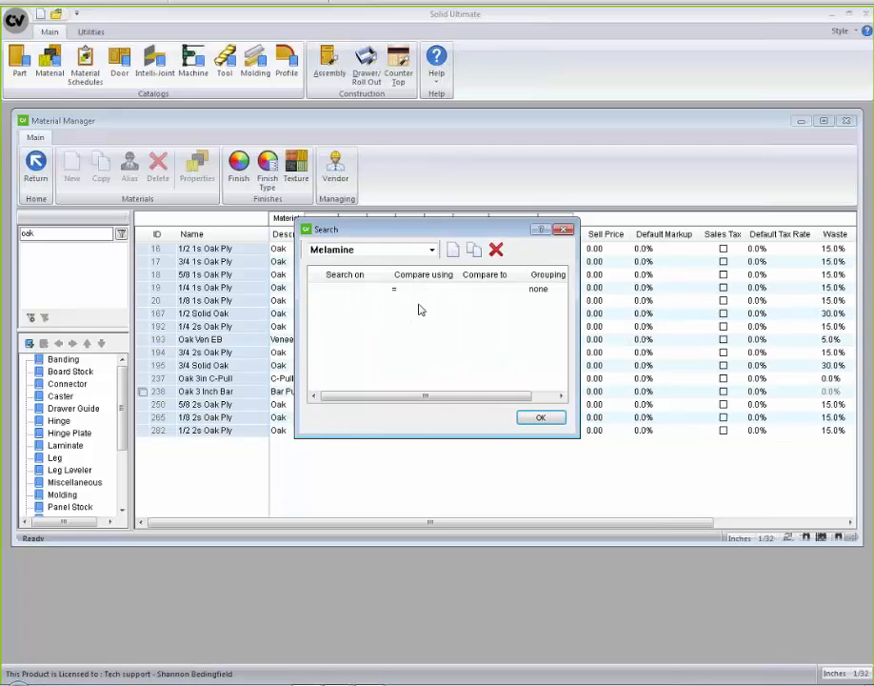
Define the search criterion so that the material name is similar to "Melamine".
{"action": "left_click", "coordinate": [383, 289]}
{"action": "left_click", "coordinate": [383, 290]}
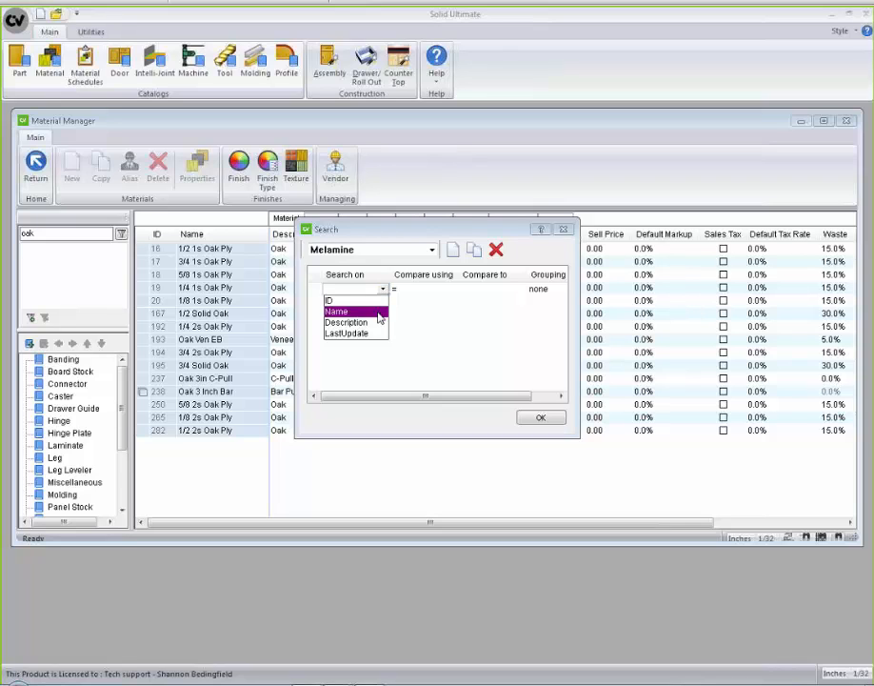
{"action": "left_click", "coordinate": [379, 315]}
{"action": "left_click", "coordinate": [414, 290]}
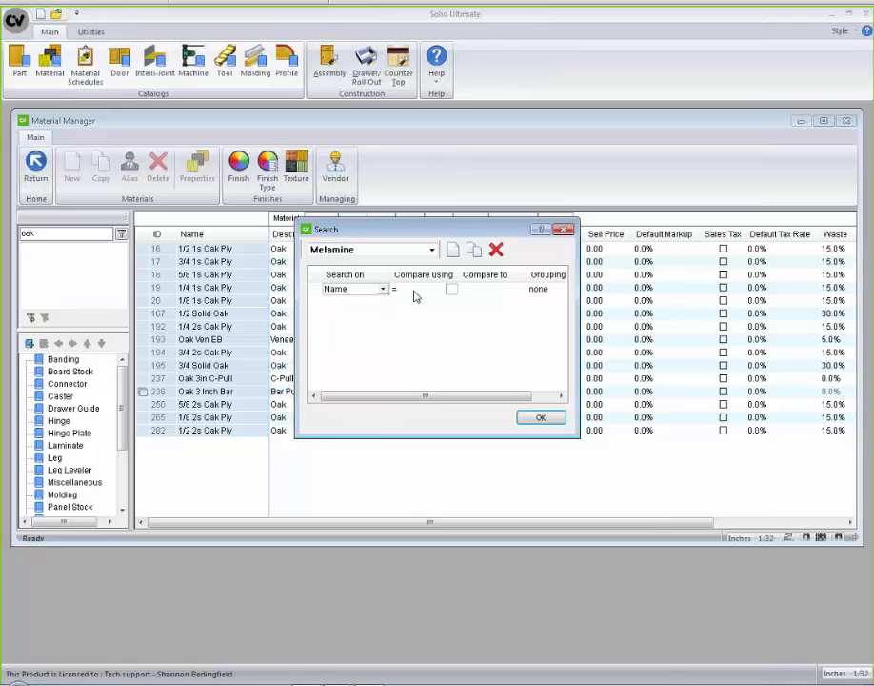
{"action": "left_click", "coordinate": [452, 289]}
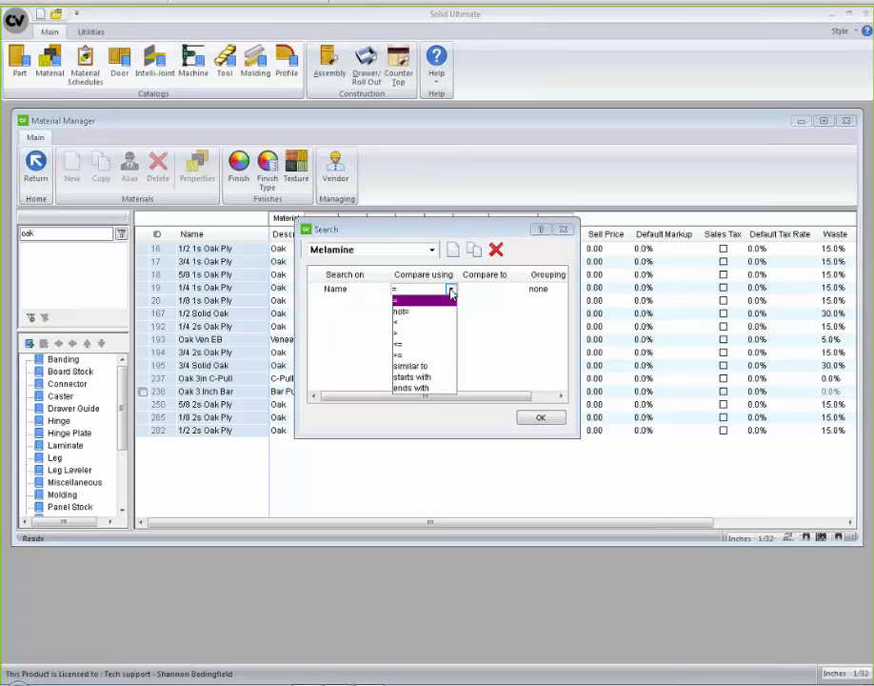
{"action": "left_click", "coordinate": [434, 368]}
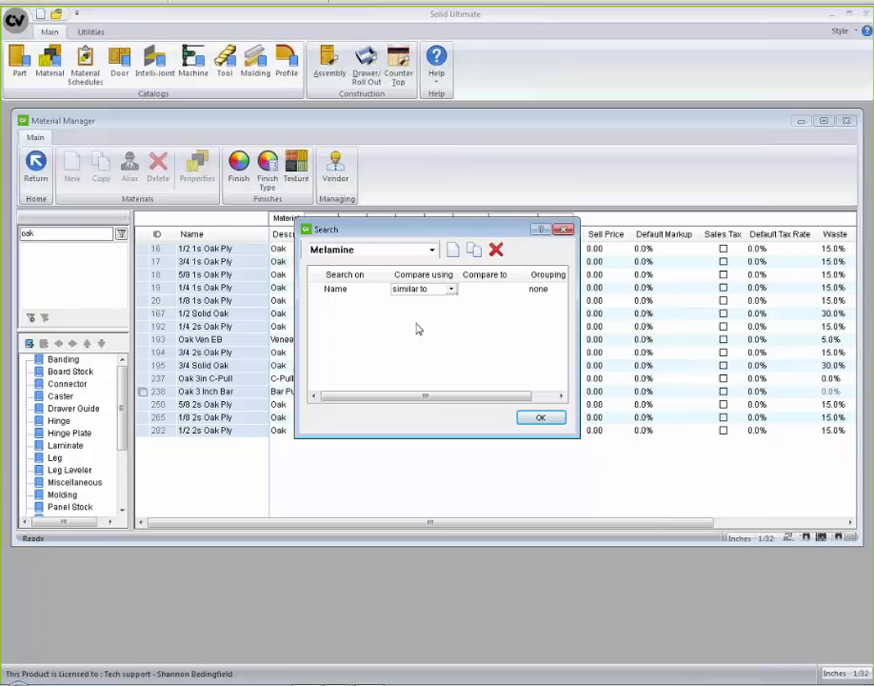
{"action": "left_click", "coordinate": [488, 288]}
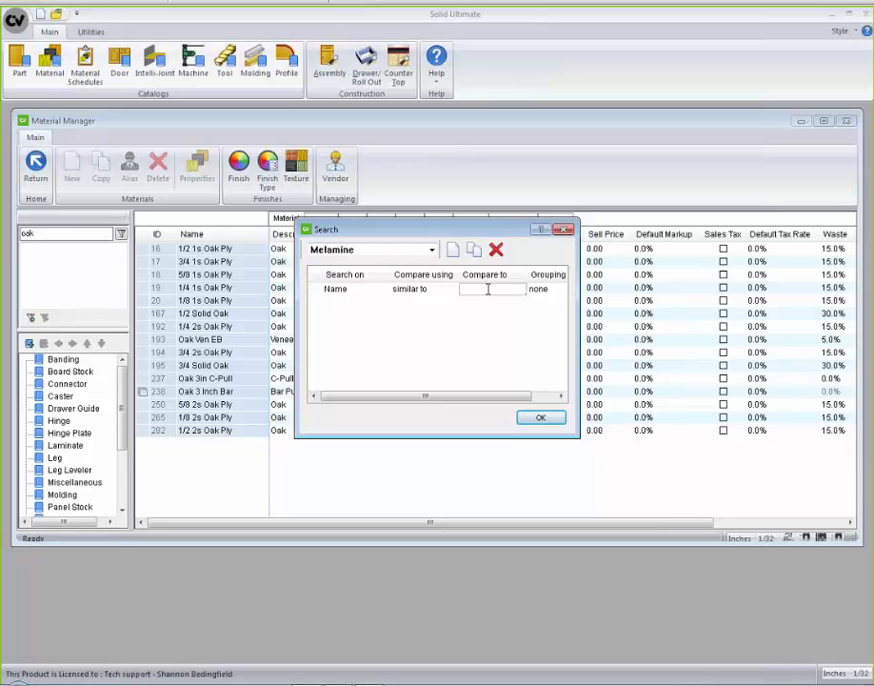
{"action": "type", "text": "Melamine"}
Set the criterion's grouping to none, save the search and run it on the material catalog.
{"action": "left_click", "coordinate": [560, 289]}
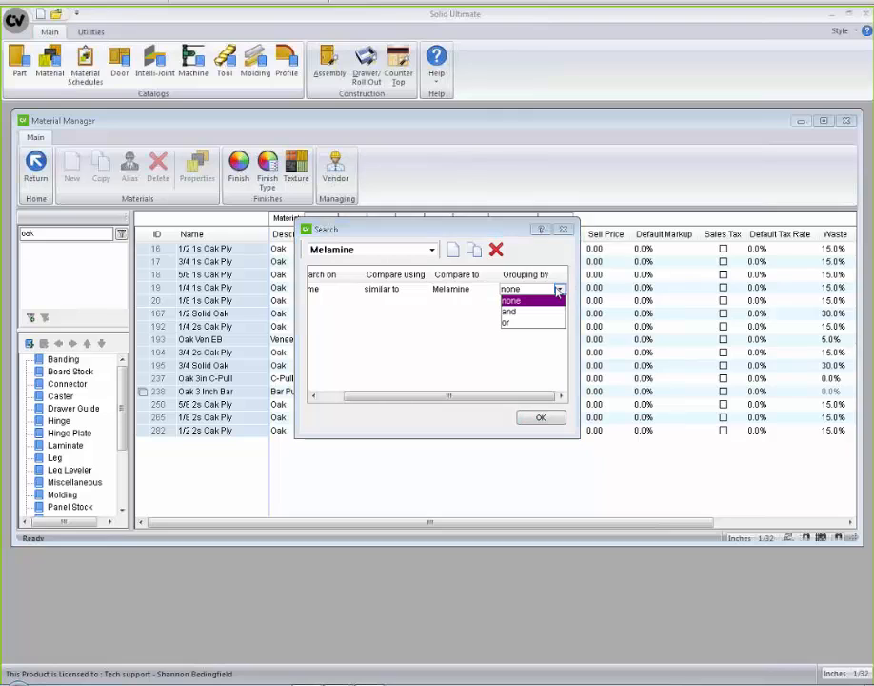
{"action": "left_click", "coordinate": [534, 300]}
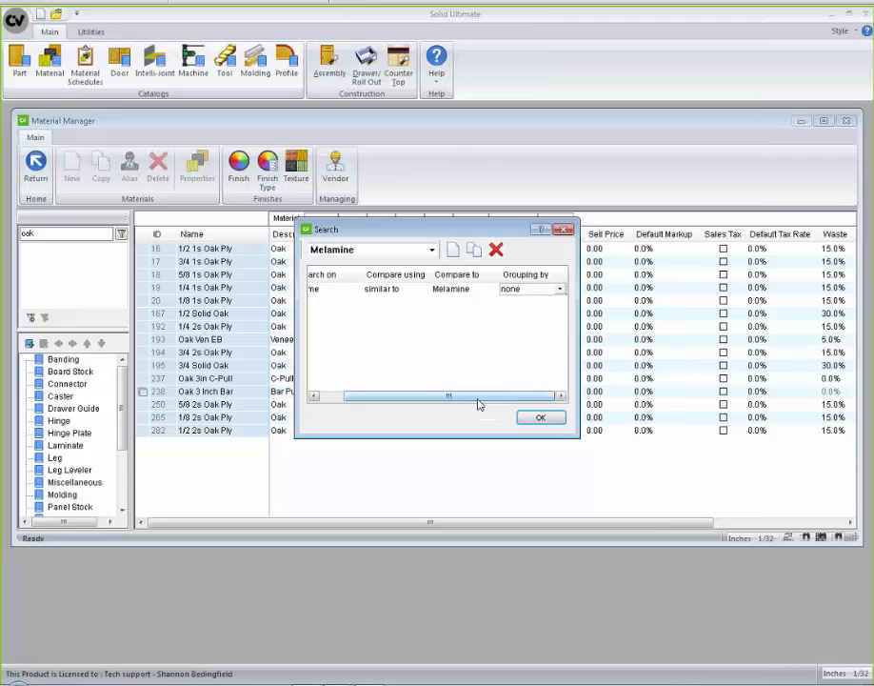
{"action": "left_click_drag", "start_coordinate": [478, 400], "coordinate": [426, 404]}
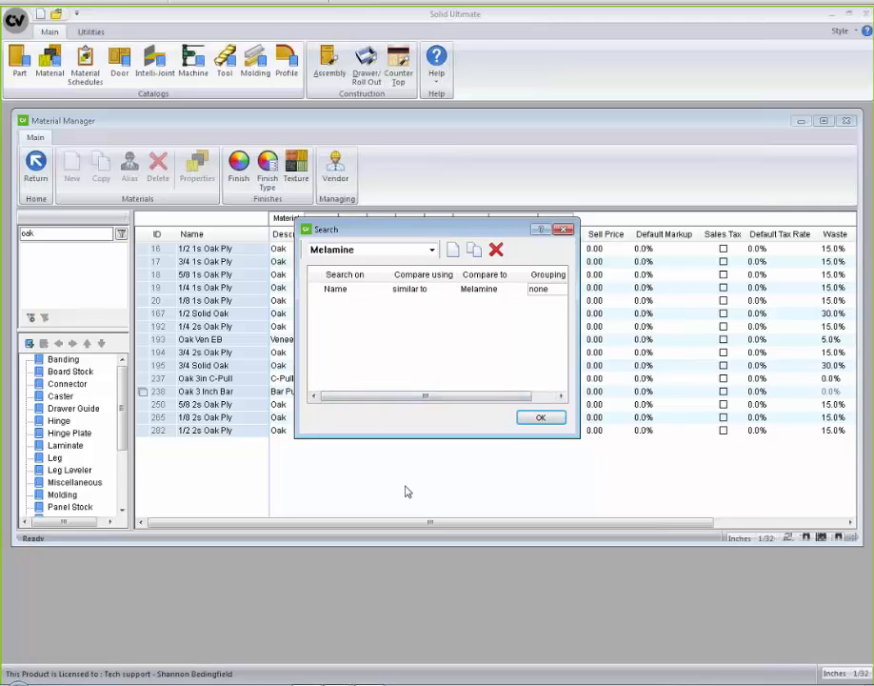
{"action": "left_click", "coordinate": [541, 419]}
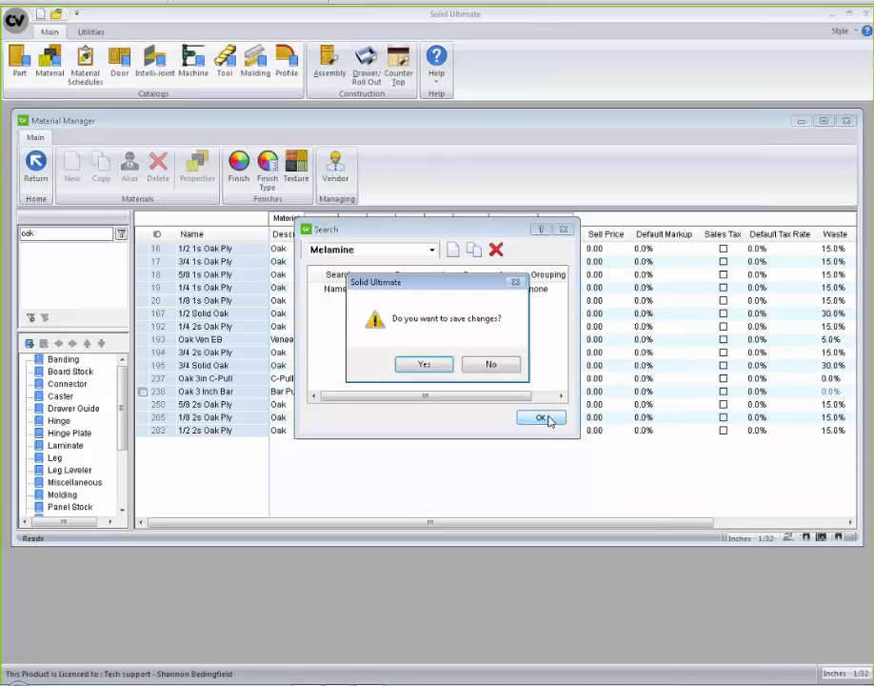
{"action": "left_click", "coordinate": [425, 367]}
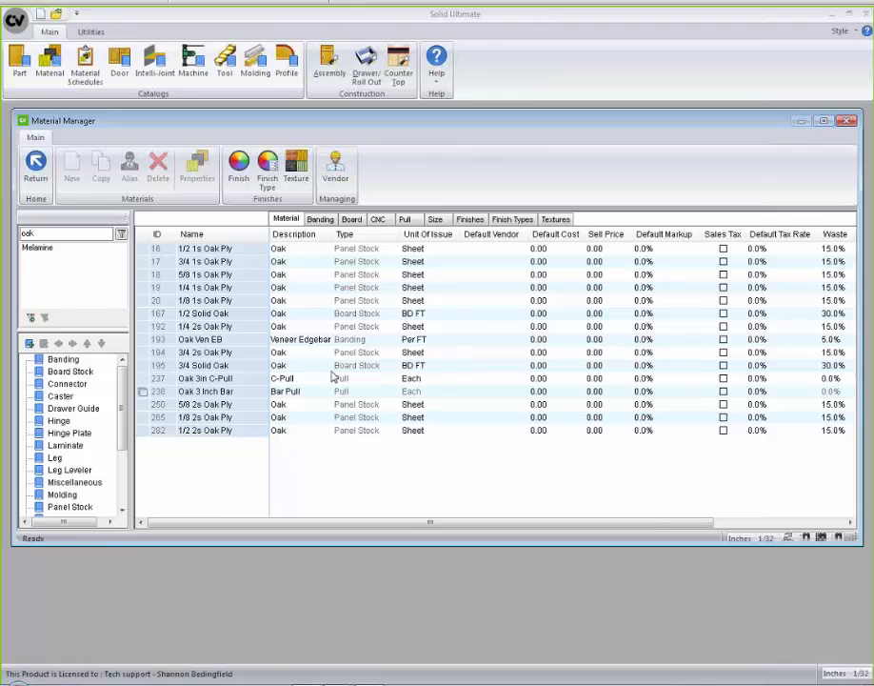
{"action": "left_click", "coordinate": [28, 247]}
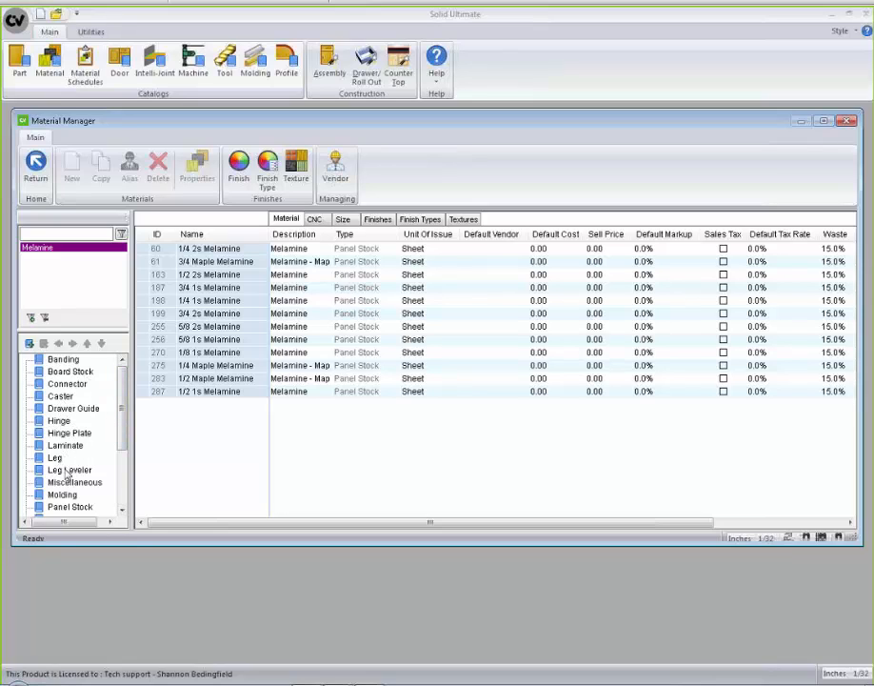
List the Panel Stock materials and look through the available material groups.
{"action": "left_click", "coordinate": [61, 507]}
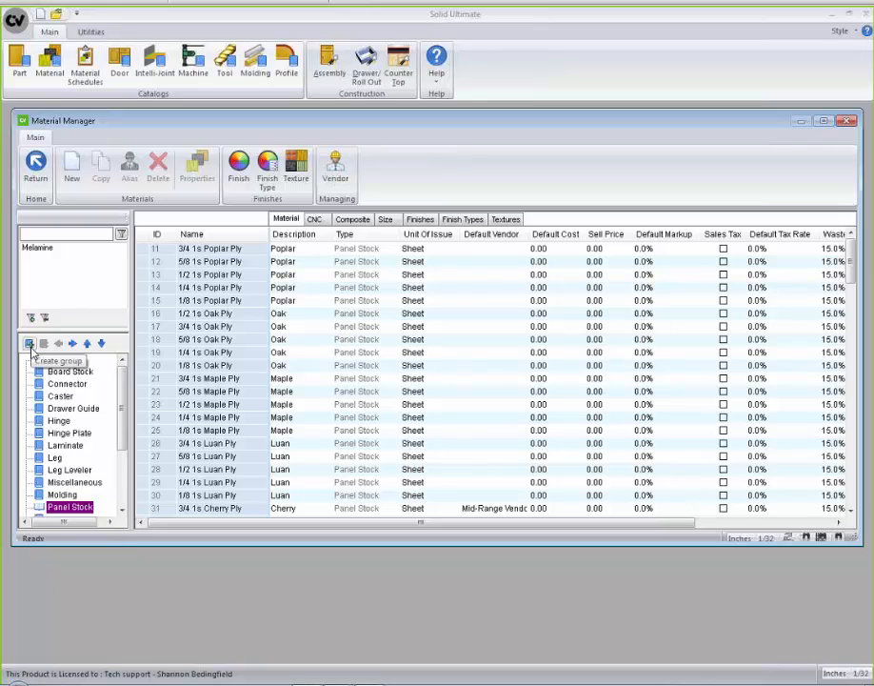
{"action": "left_click_drag", "start_coordinate": [123, 429], "coordinate": [124, 505]}
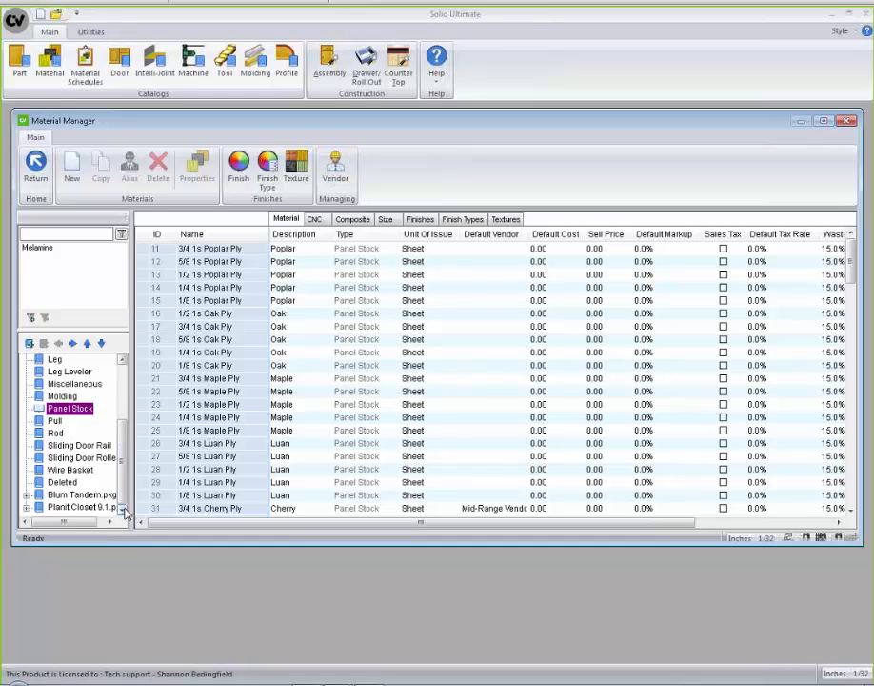
{"action": "left_click_drag", "start_coordinate": [125, 471], "coordinate": [125, 446]}
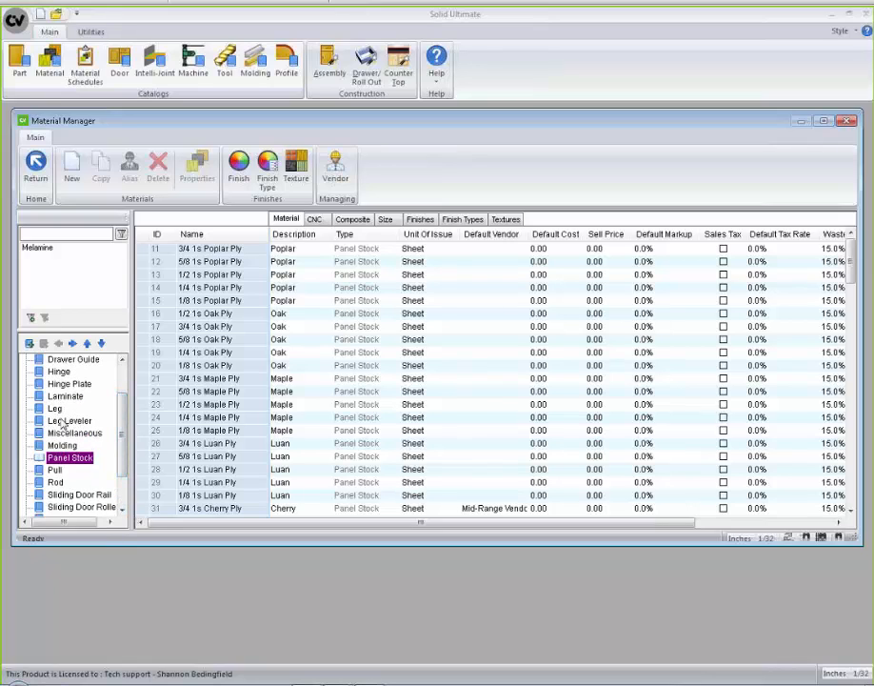
{"action": "left_click_drag", "start_coordinate": [119, 443], "coordinate": [120, 397]}
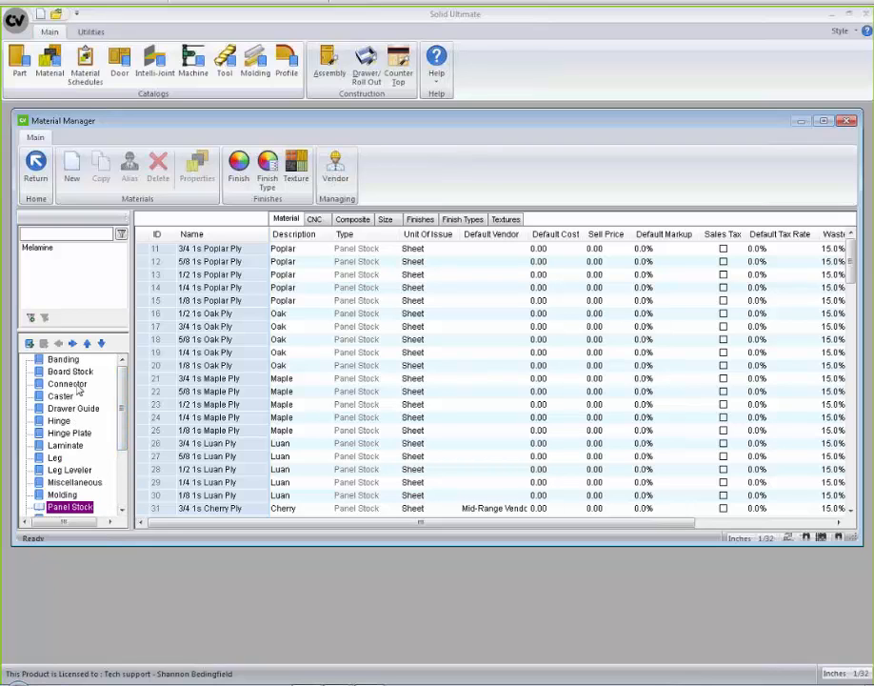
{"action": "left_click_drag", "start_coordinate": [120, 409], "coordinate": [130, 455]}
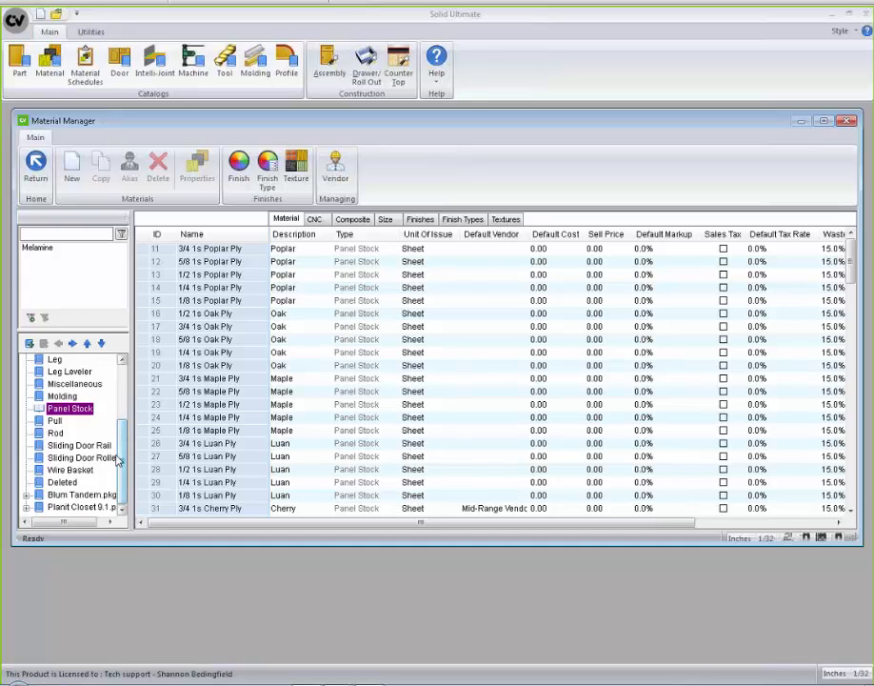
Create a new group under Panel Stock and name it "stuff".
{"action": "left_click", "coordinate": [71, 408]}
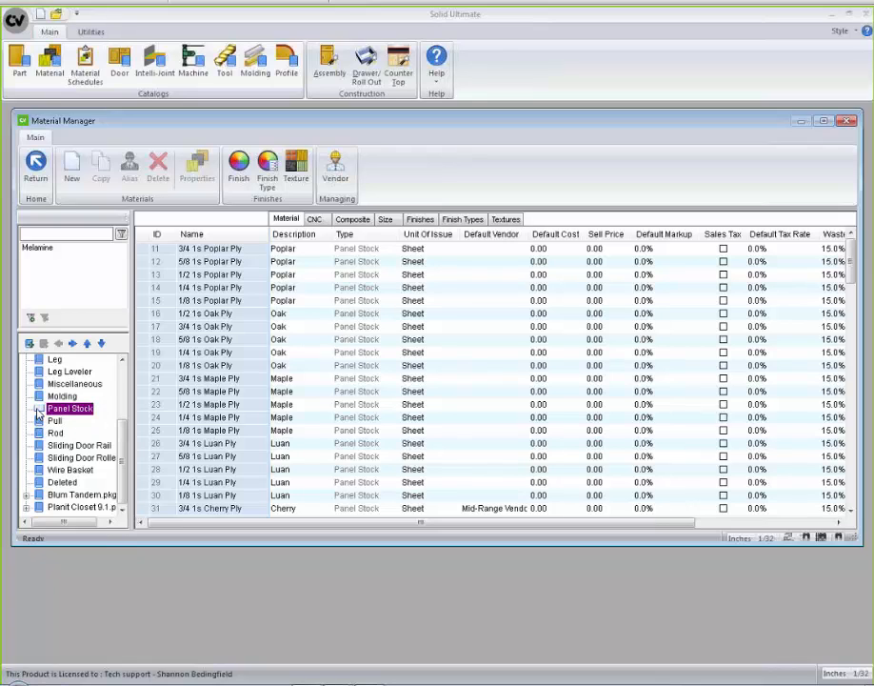
{"action": "left_click", "coordinate": [86, 421]}
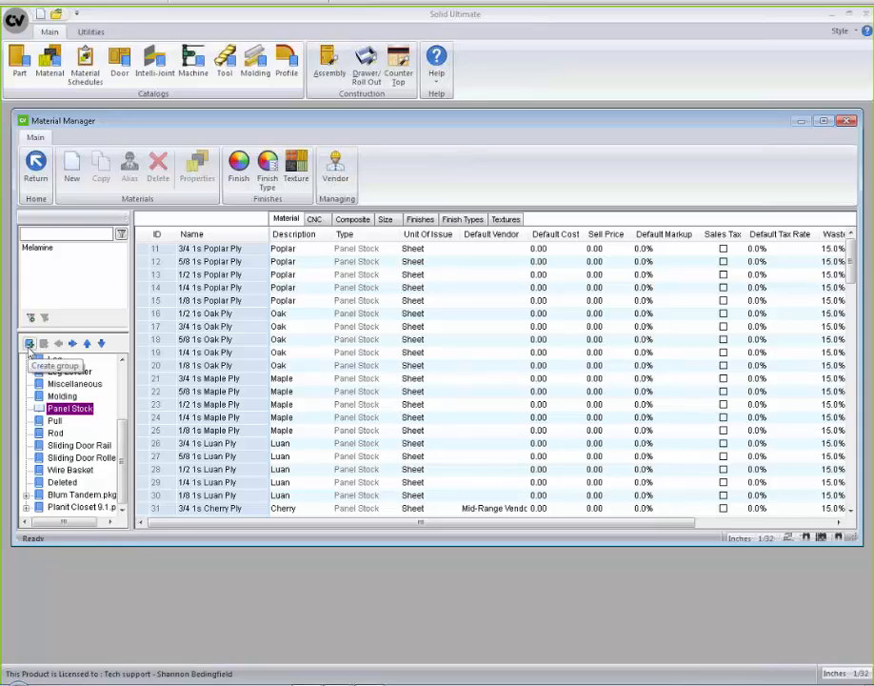
{"action": "left_click", "coordinate": [29, 344]}
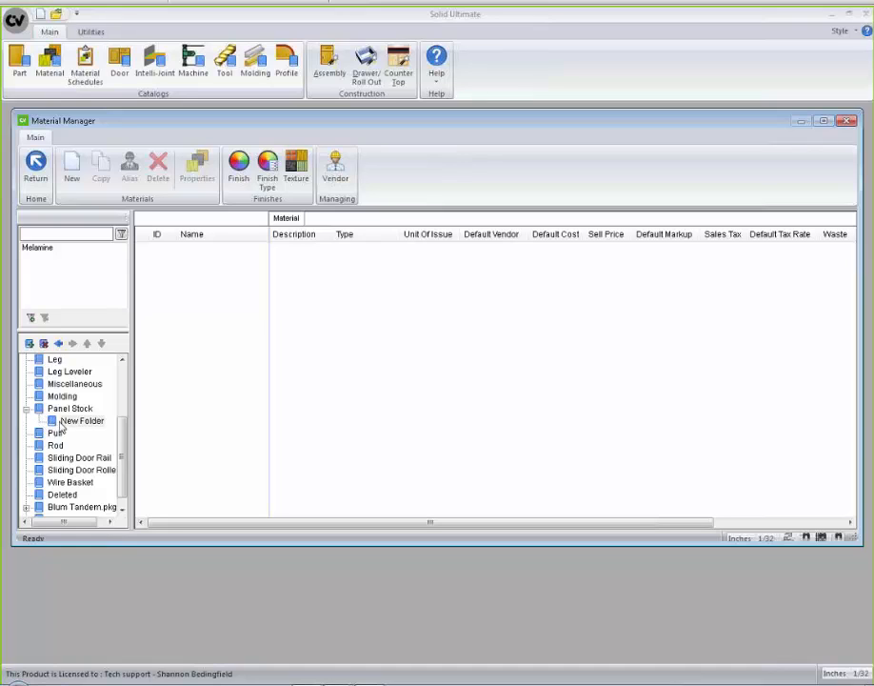
{"action": "left_click", "coordinate": [78, 422]}
{"action": "left_click", "coordinate": [84, 426]}
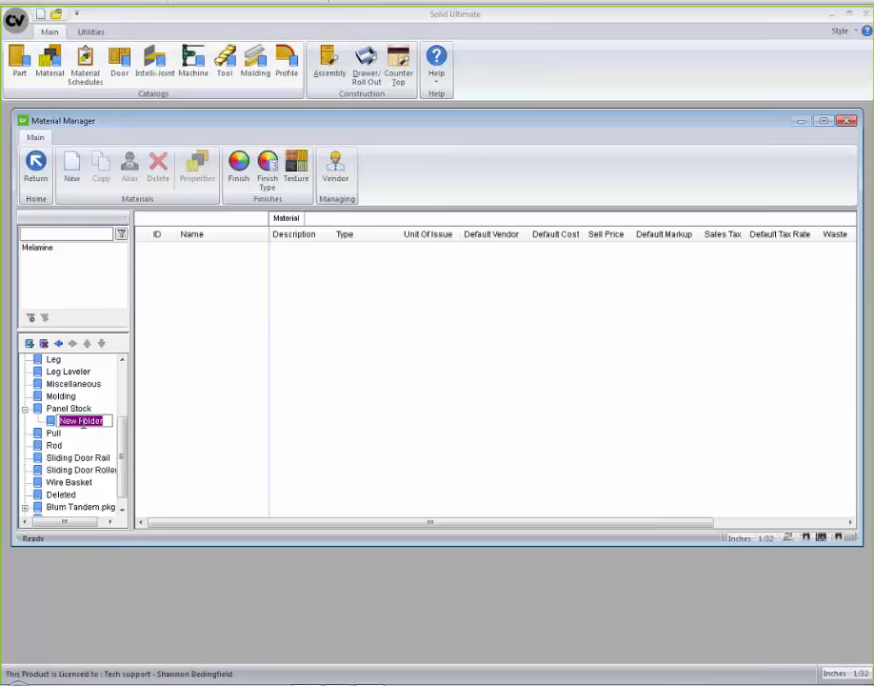
{"action": "type", "text": "stuff"}
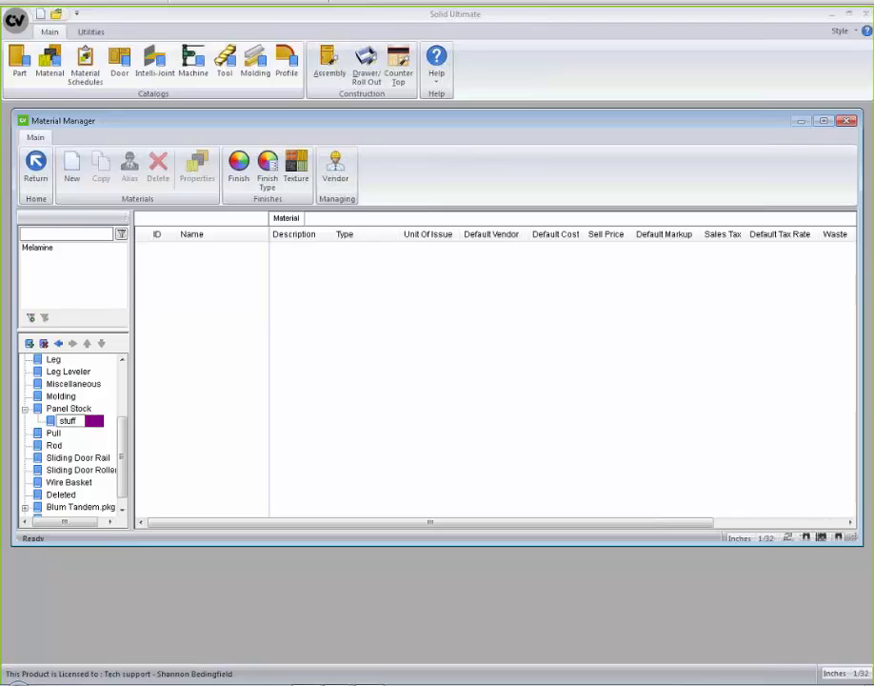
{"action": "key", "text": "Return"}
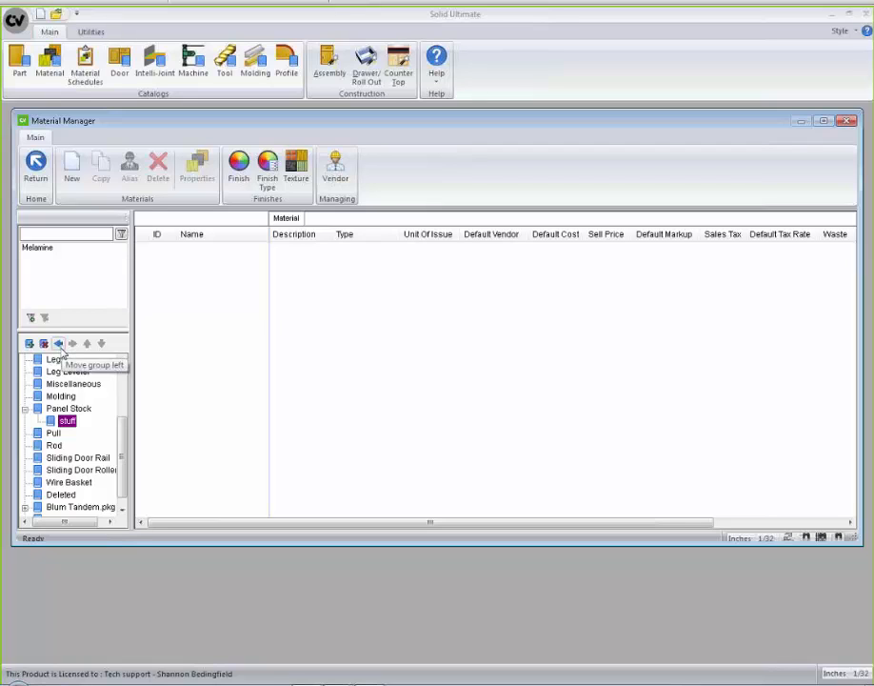
Take the "stuff" group out of Panel Stock to the main level and move it up above Banding.
{"action": "left_click", "coordinate": [59, 343]}
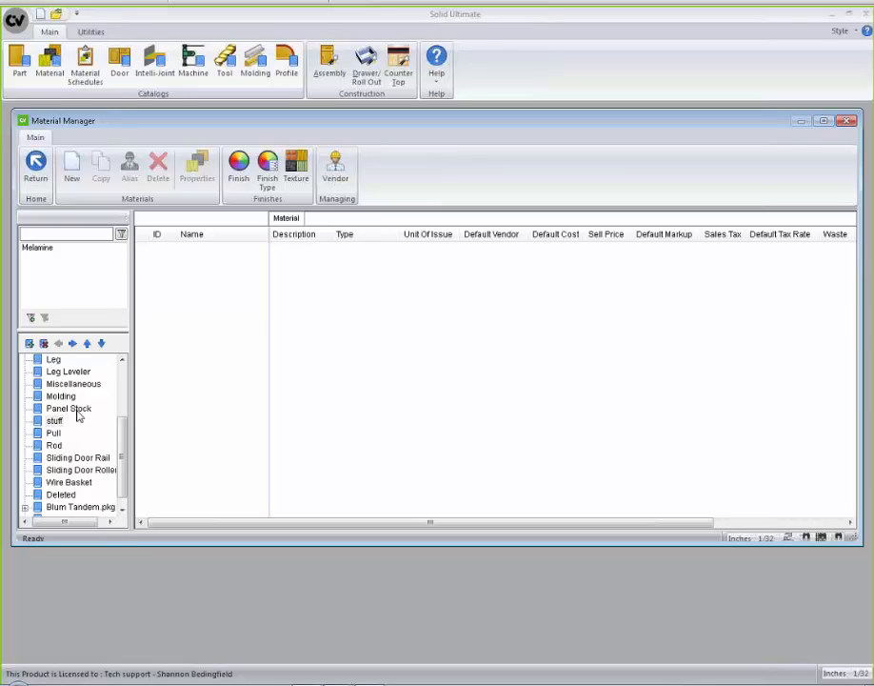
{"action": "left_click", "coordinate": [38, 420]}
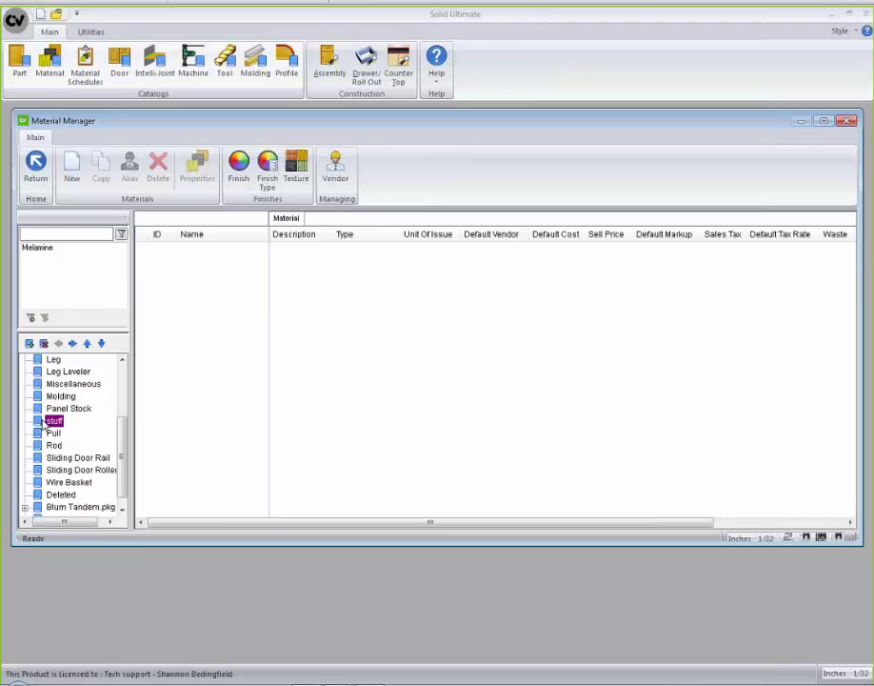
{"action": "left_click", "coordinate": [86, 343]}
{"action": "left_click", "coordinate": [87, 343]}
{"action": "left_click", "coordinate": [86, 343]}
{"action": "left_click", "coordinate": [87, 343]}
{"action": "left_click", "coordinate": [86, 343]}
{"action": "left_click", "coordinate": [87, 343]}
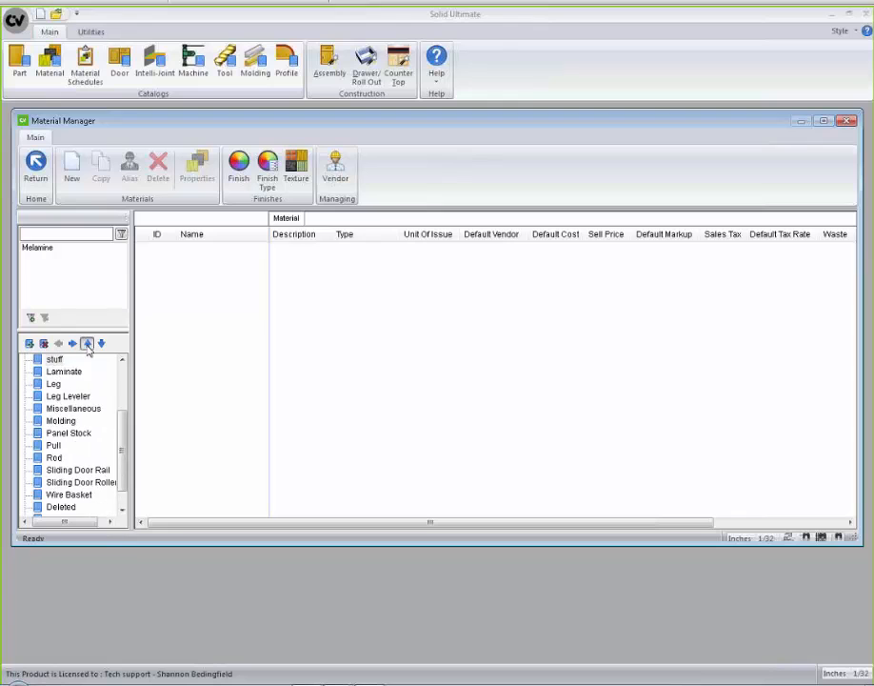
{"action": "left_click", "coordinate": [87, 343]}
{"action": "left_click", "coordinate": [87, 343]}
{"action": "left_click", "coordinate": [86, 342]}
{"action": "left_click", "coordinate": [87, 343]}
{"action": "left_click", "coordinate": [86, 343]}
{"action": "left_click", "coordinate": [86, 343]}
{"action": "left_click", "coordinate": [87, 342]}
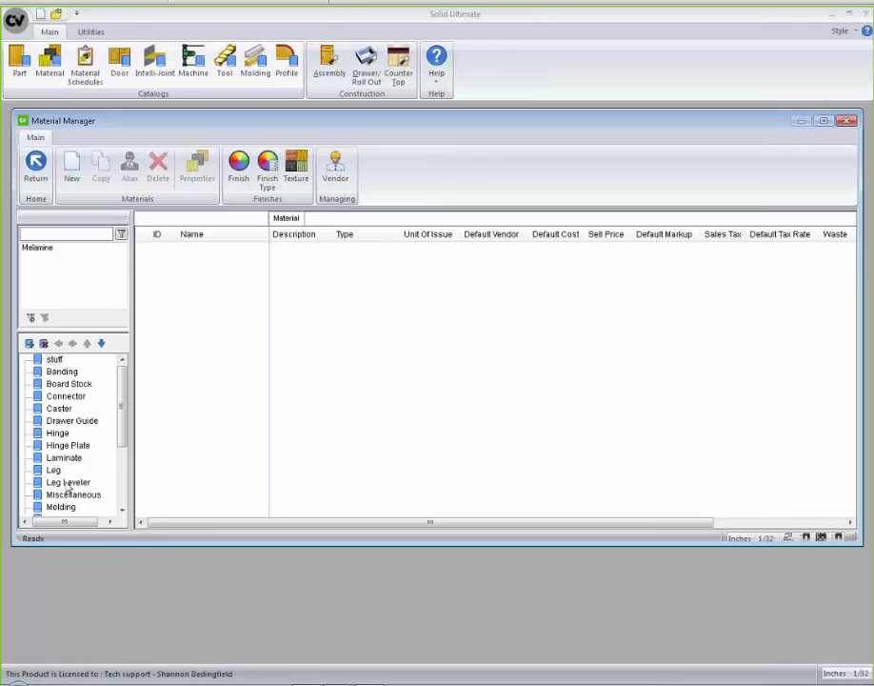
Delete the "stuff" group from the material groups.
{"action": "left_click", "coordinate": [57, 359]}
{"action": "left_click", "coordinate": [42, 343]}
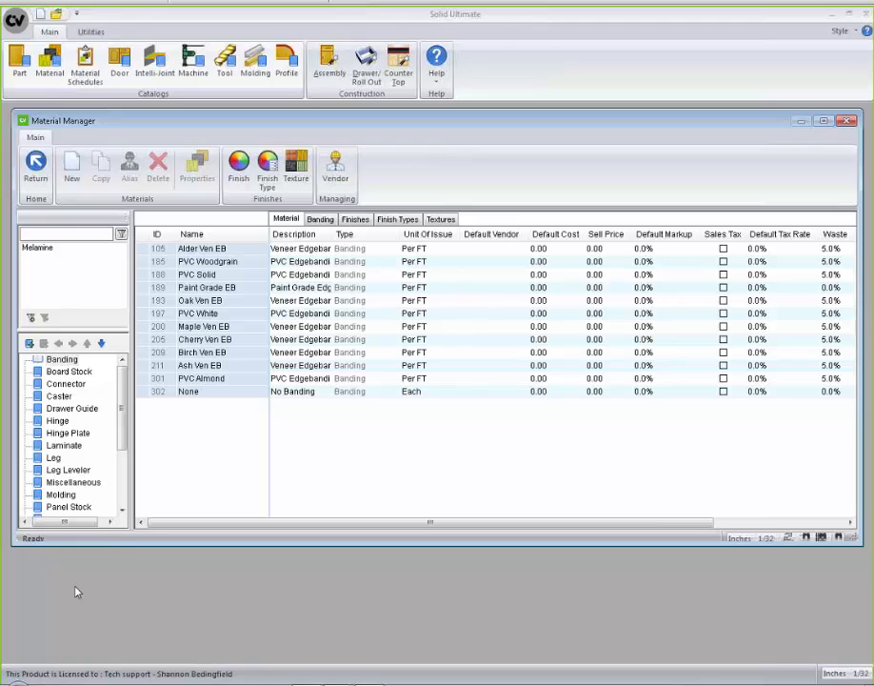
List the Panel Stock materials, sort them by description in descending order and look through the list.
{"action": "left_click_drag", "start_coordinate": [124, 424], "coordinate": [123, 450]}
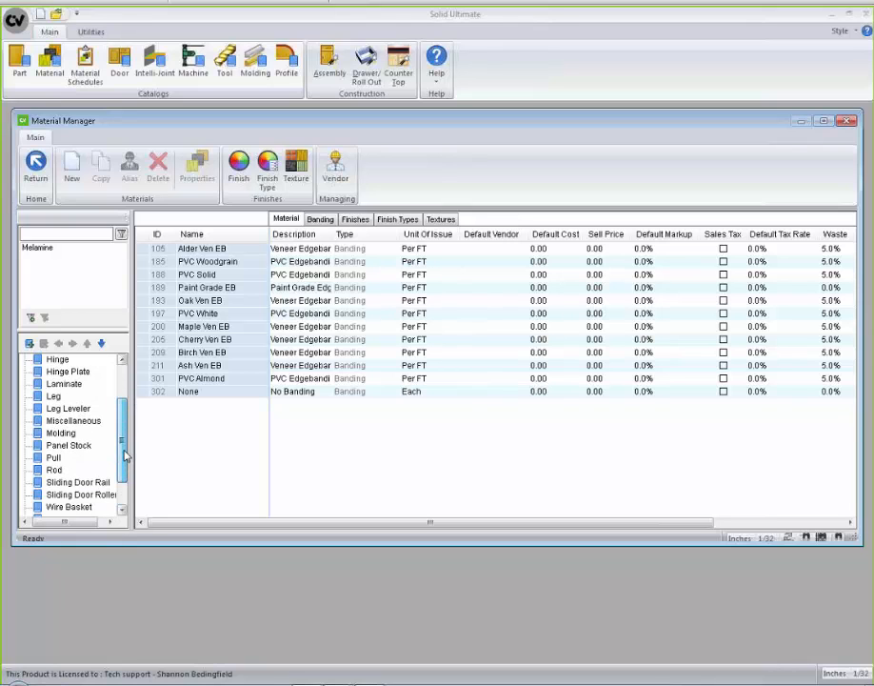
{"action": "left_click", "coordinate": [54, 444]}
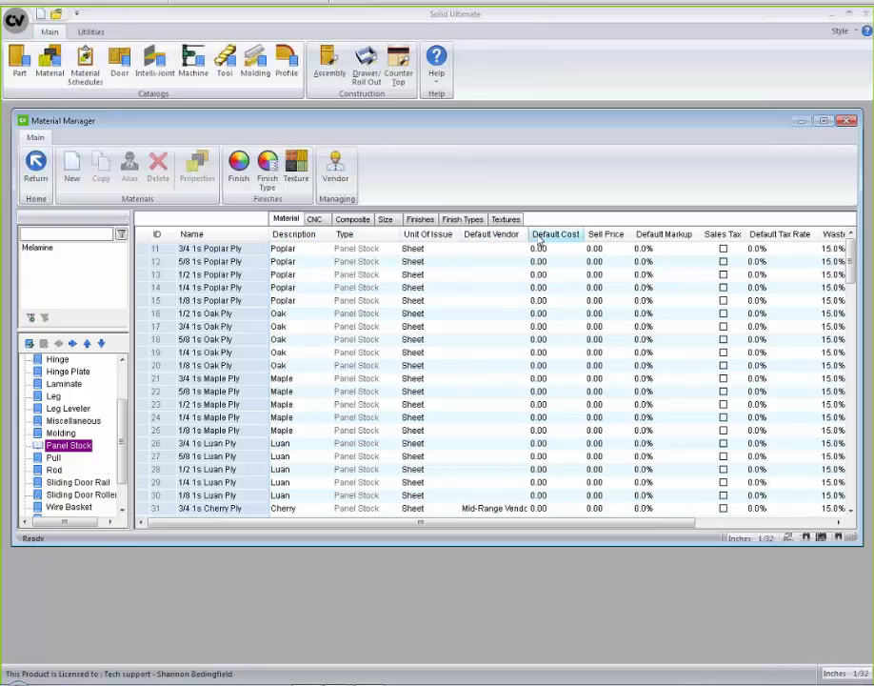
{"action": "left_click", "coordinate": [301, 238]}
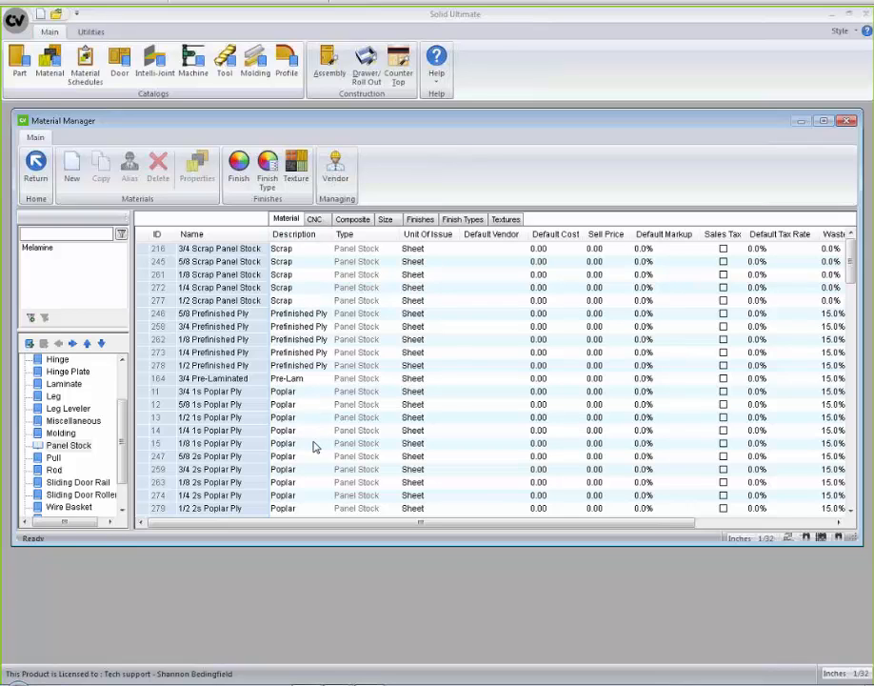
{"action": "scroll", "coordinate": [305, 365], "scroll_direction": "down", "scroll_amount": 10}
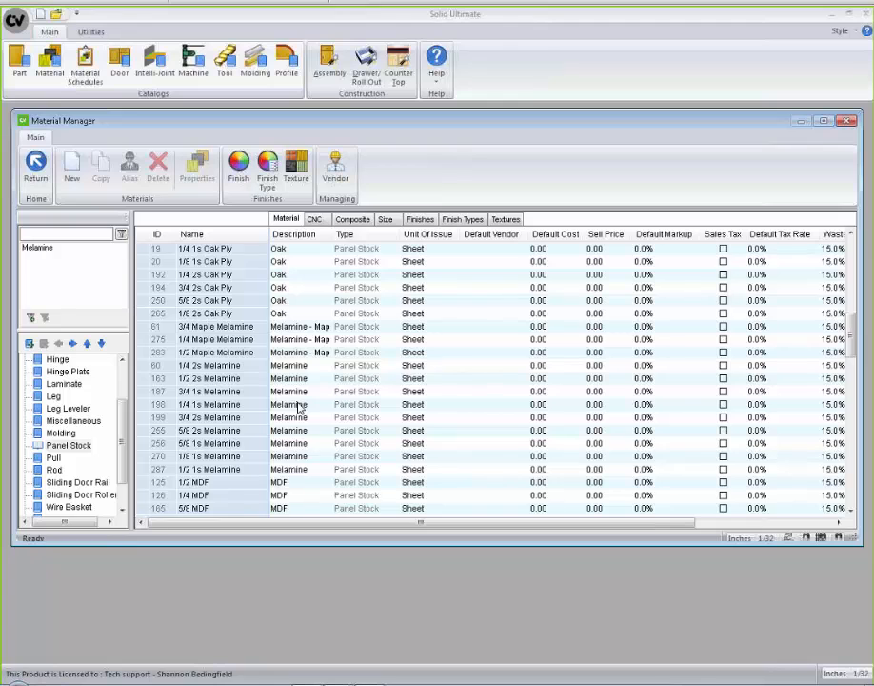
{"action": "scroll", "coordinate": [299, 406], "scroll_direction": "up", "scroll_amount": 10}
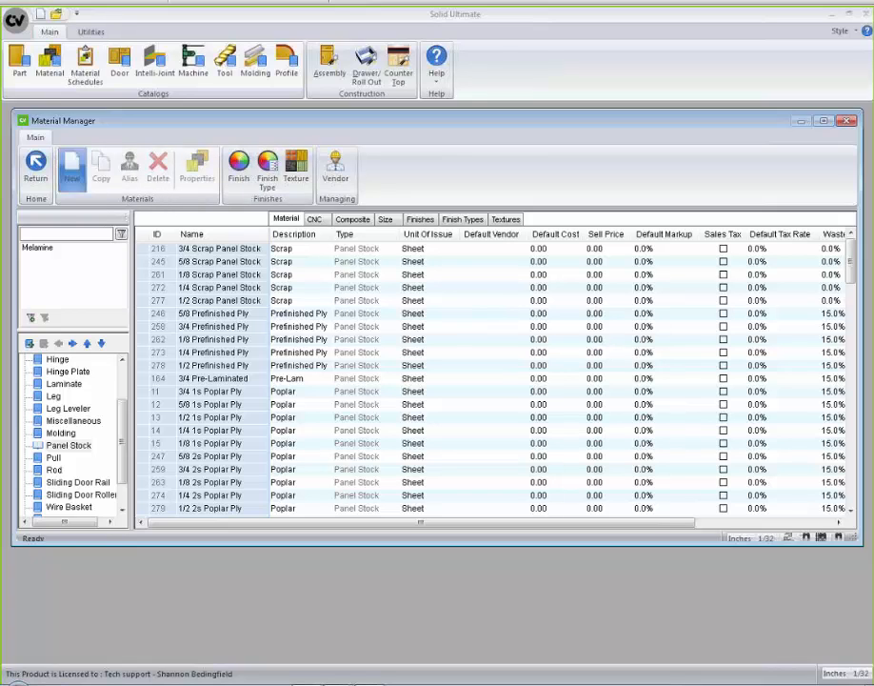
Start a new material of type Panel Stock, name it "test panel" and continue to its size properties.
{"action": "left_click", "coordinate": [75, 166]}
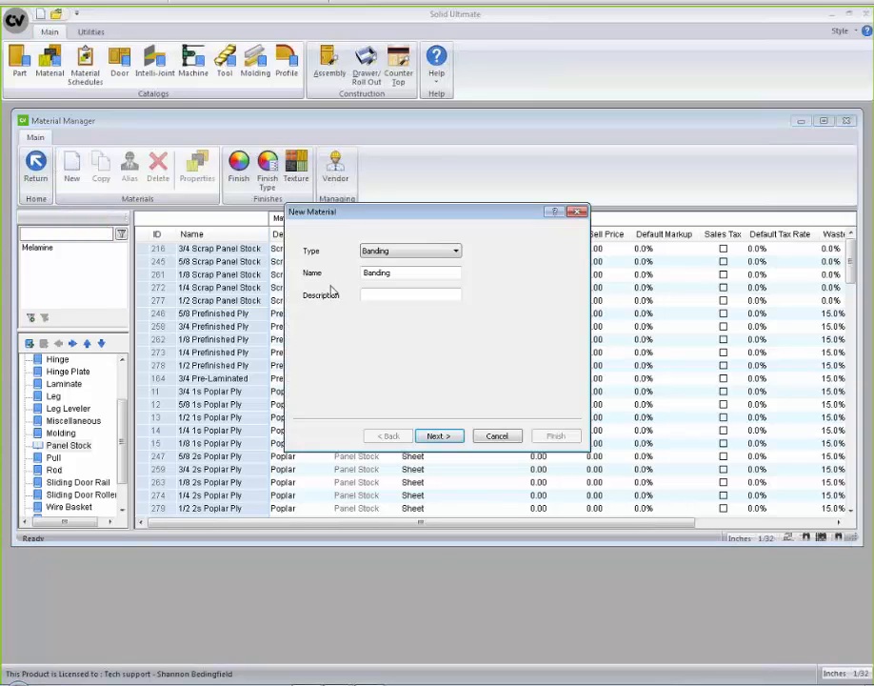
{"action": "left_click", "coordinate": [456, 252]}
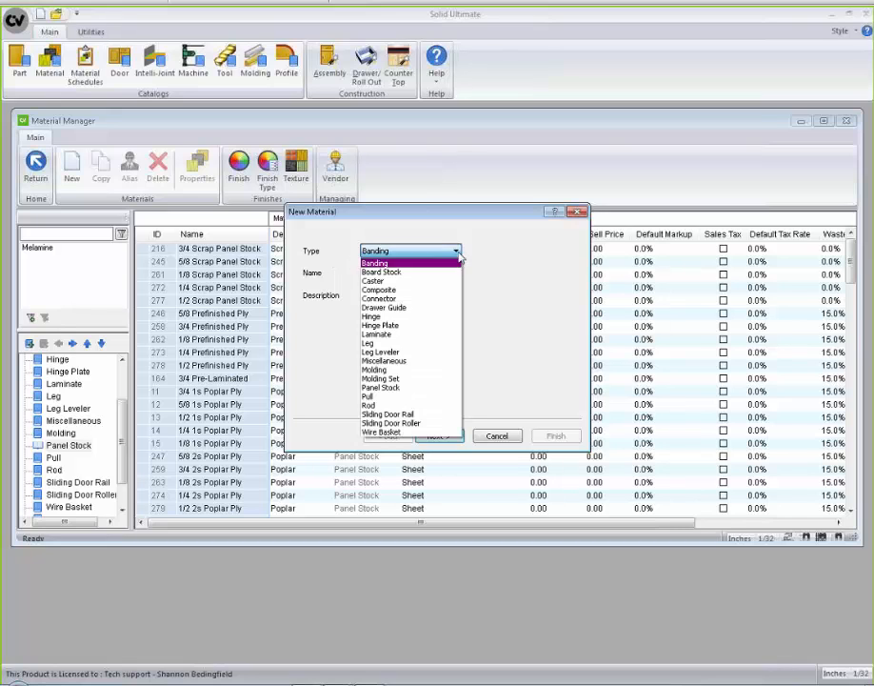
{"action": "left_click", "coordinate": [435, 387]}
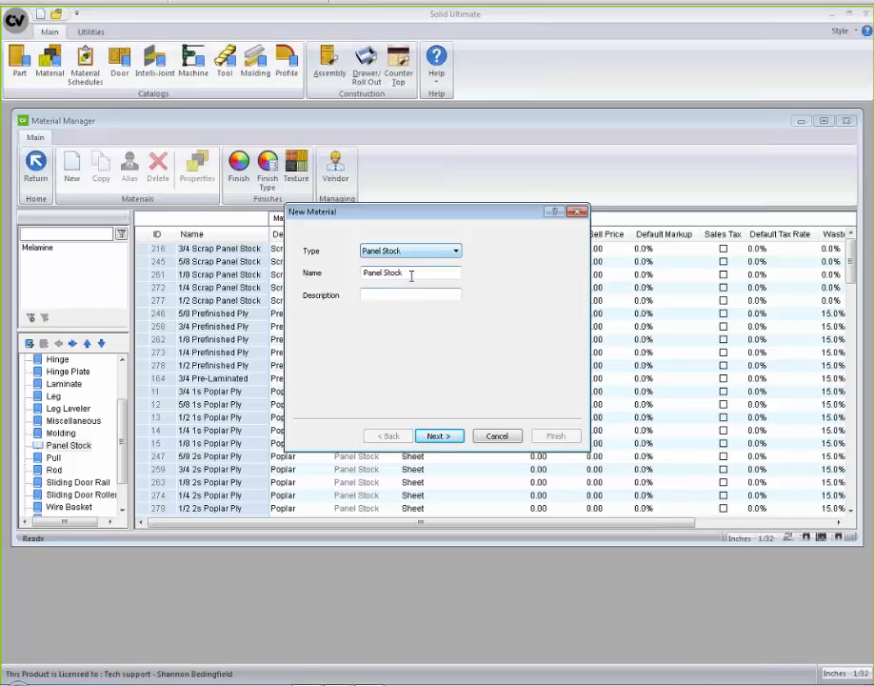
{"action": "left_click_drag", "start_coordinate": [412, 275], "coordinate": [339, 274]}
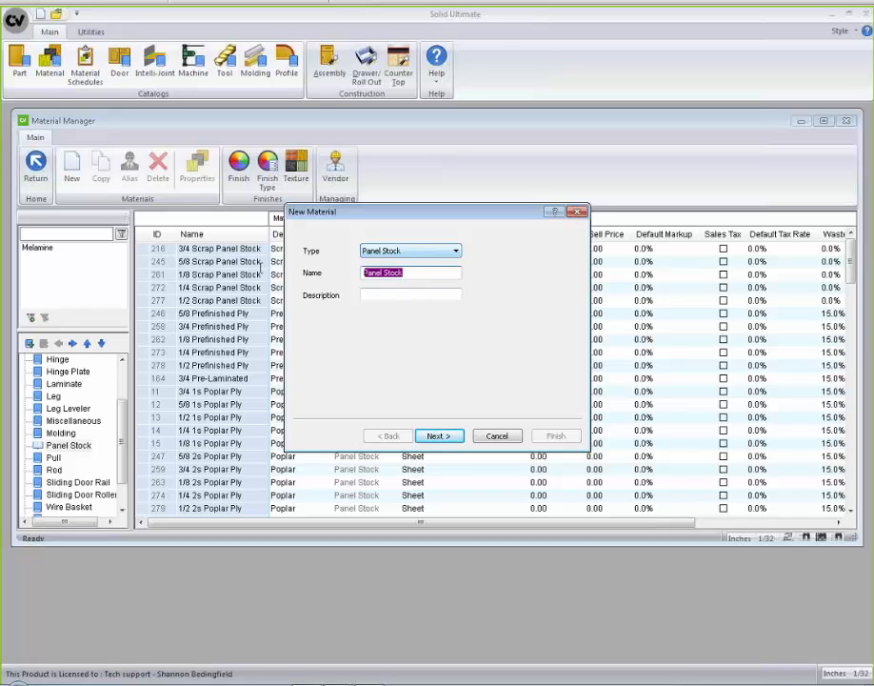
{"action": "type", "text": "test panel"}
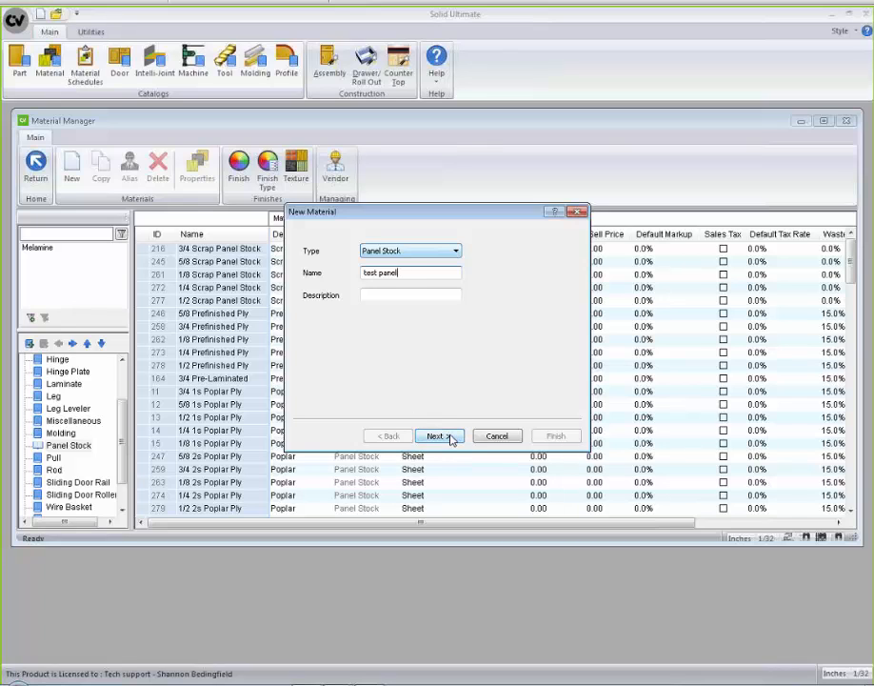
{"action": "left_click", "coordinate": [452, 439]}
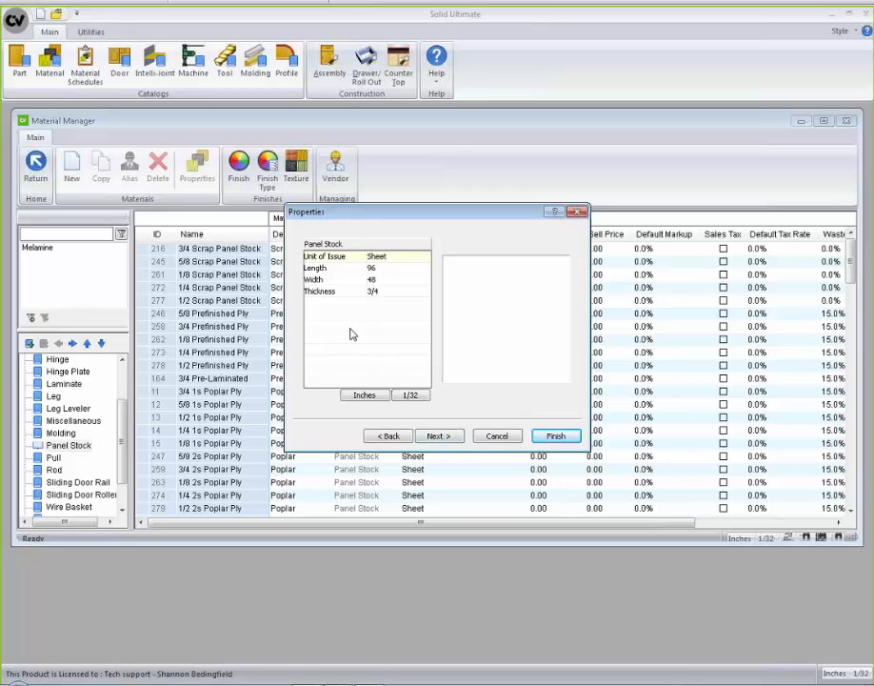
Keep Sheet as the unit of issue, accept length 96, width 48 and thickness 3/4, and continue to the display properties.
{"action": "left_click", "coordinate": [419, 256]}
{"action": "left_click", "coordinate": [425, 257]}
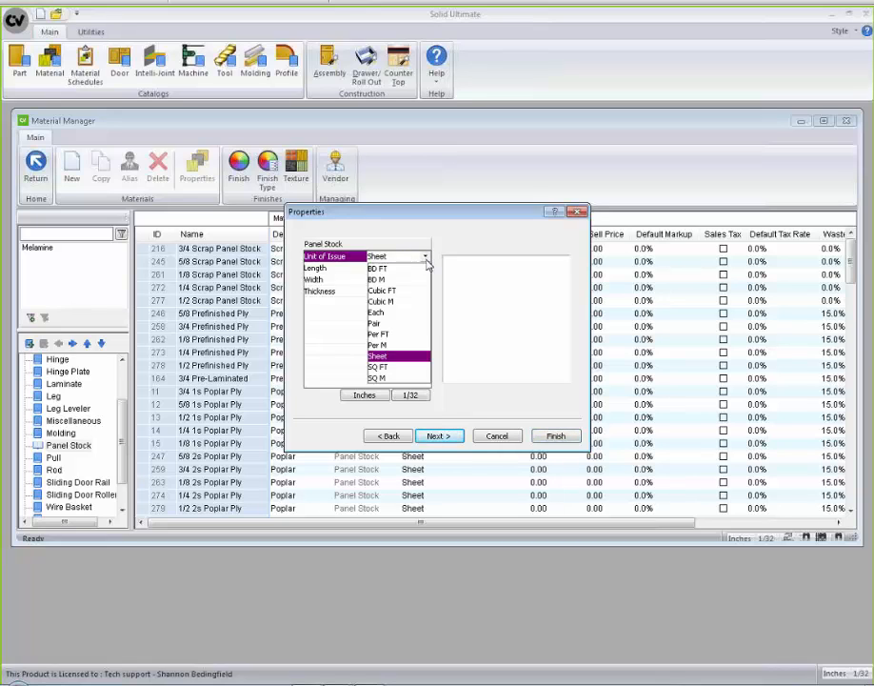
{"action": "left_click", "coordinate": [458, 279]}
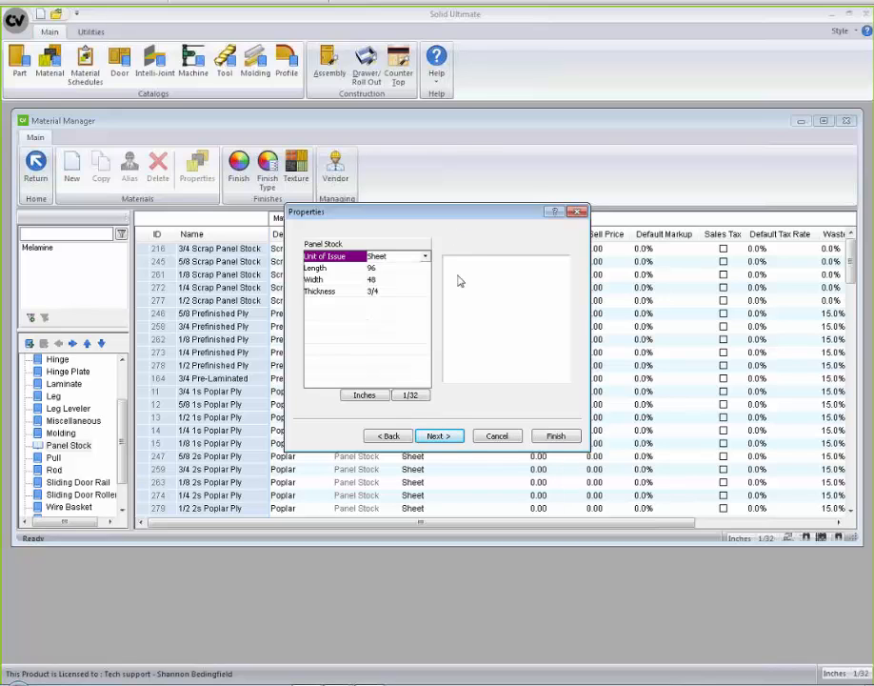
{"action": "left_click", "coordinate": [394, 270]}
{"action": "key", "text": "Tab"}
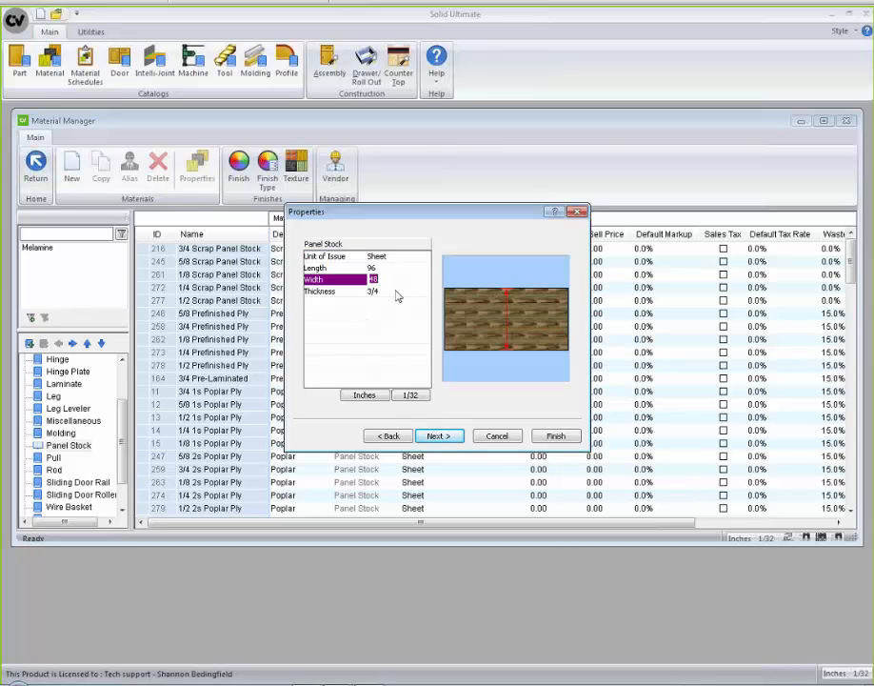
{"action": "key", "text": "Tab"}
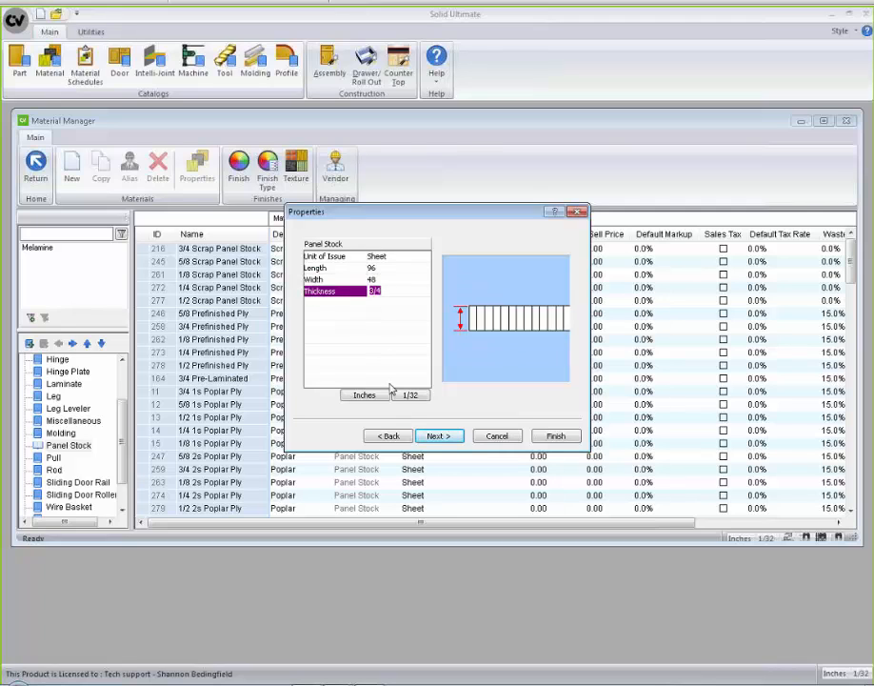
{"action": "left_click", "coordinate": [449, 437]}
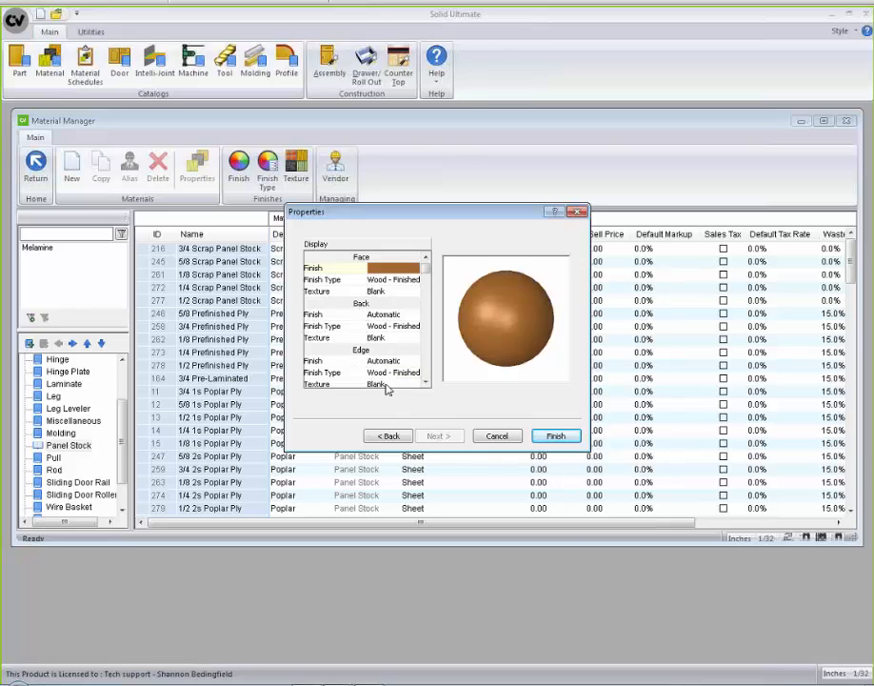
Review the face, back, edge and end display settings and finish creating the material with the defaults.
{"action": "left_click", "coordinate": [426, 381]}
{"action": "left_click", "coordinate": [425, 381]}
{"action": "left_click", "coordinate": [426, 381]}
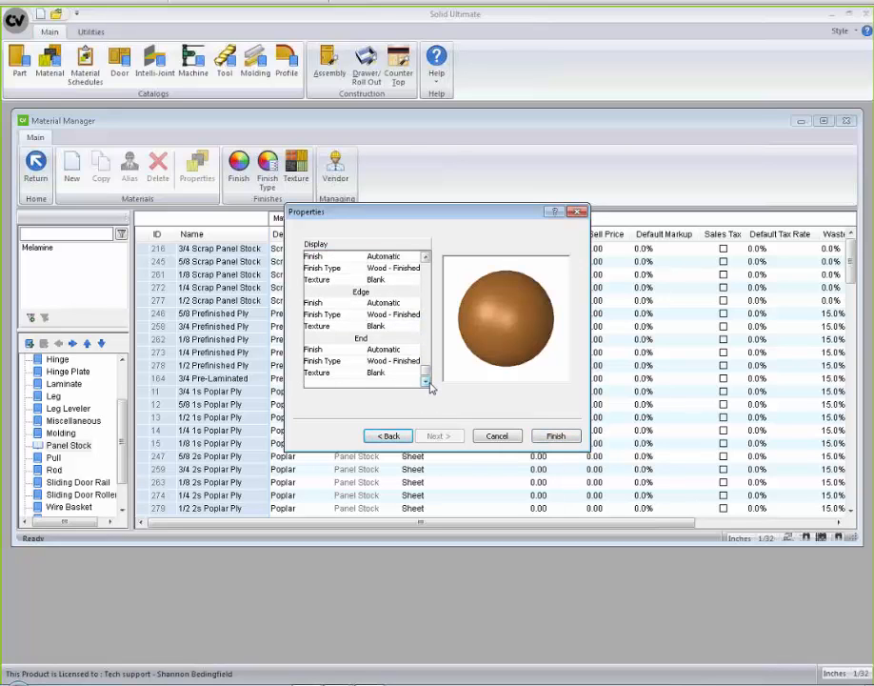
{"action": "left_click", "coordinate": [396, 316]}
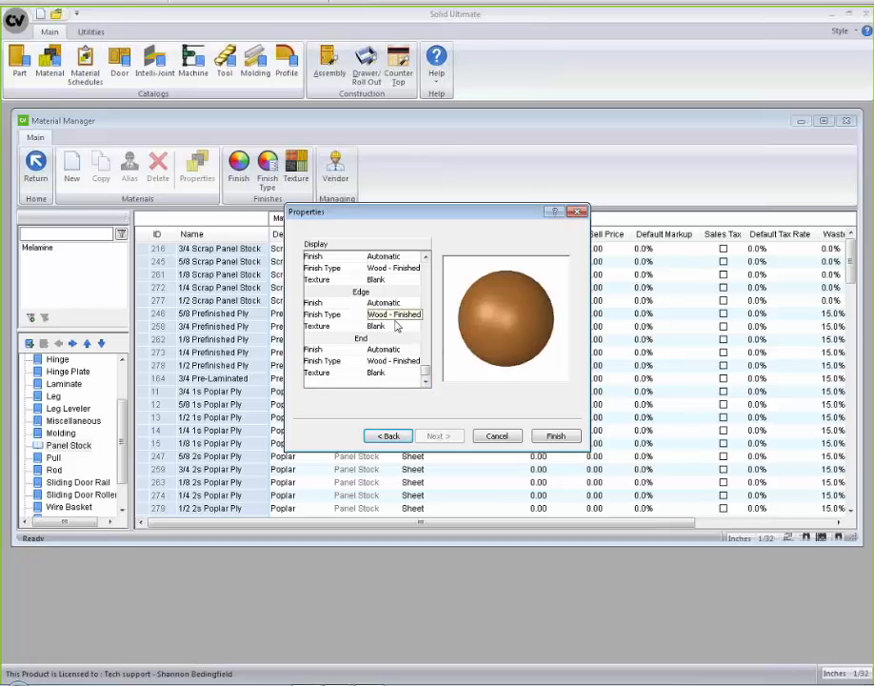
{"action": "left_click", "coordinate": [557, 436]}
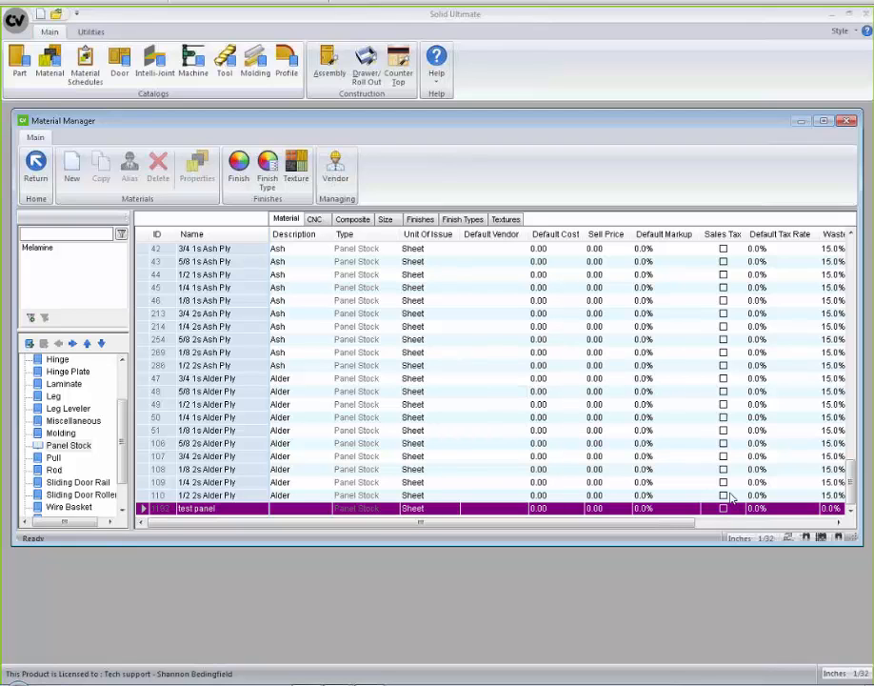
Turn off Estimate for the test panel material in the material list.
{"action": "left_click_drag", "start_coordinate": [675, 530], "coordinate": [812, 531]}
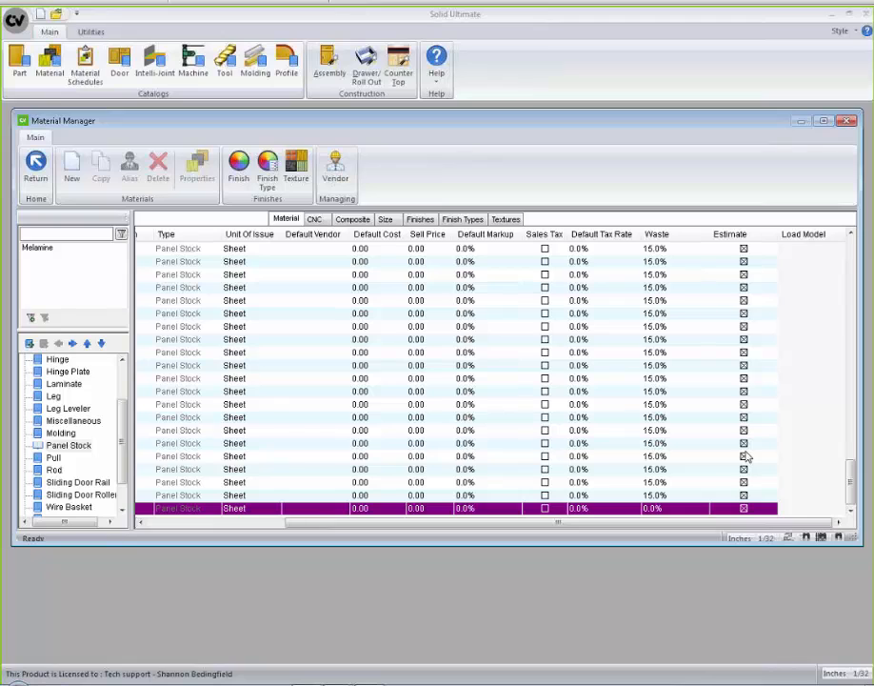
{"action": "left_click", "coordinate": [743, 510]}
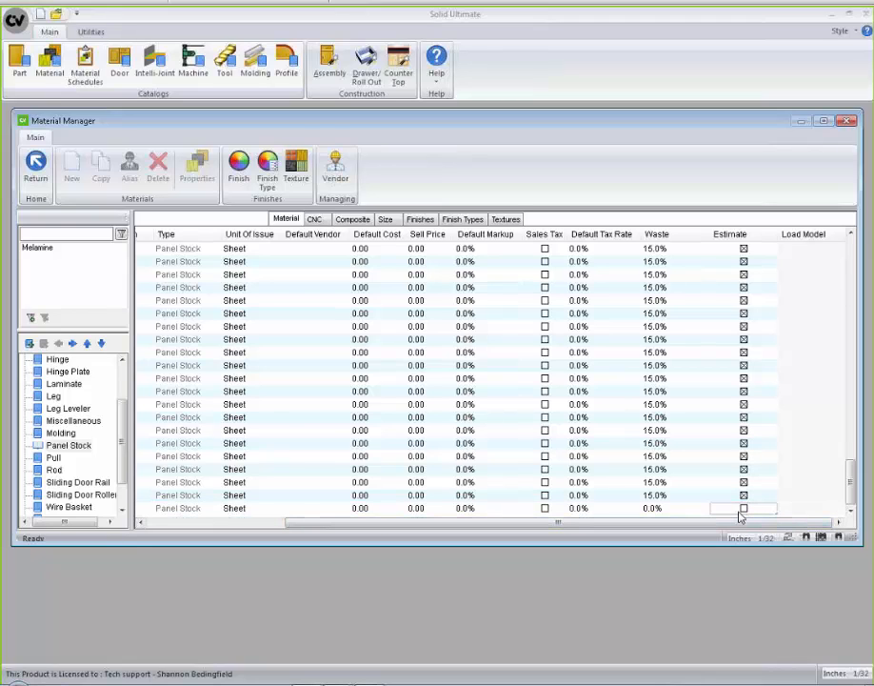
{"action": "left_click_drag", "start_coordinate": [720, 523], "coordinate": [448, 524]}
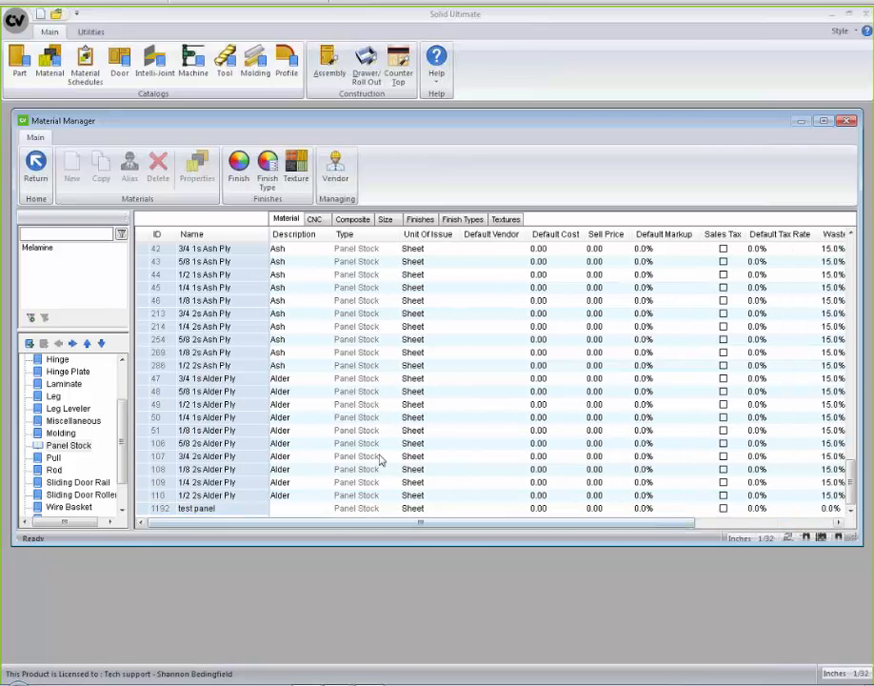
Examine the CNC settings of the Panel Stock materials, widening the Grain Dependent and Minimize Face Chip columns to read their headings.
{"action": "left_click", "coordinate": [317, 220]}
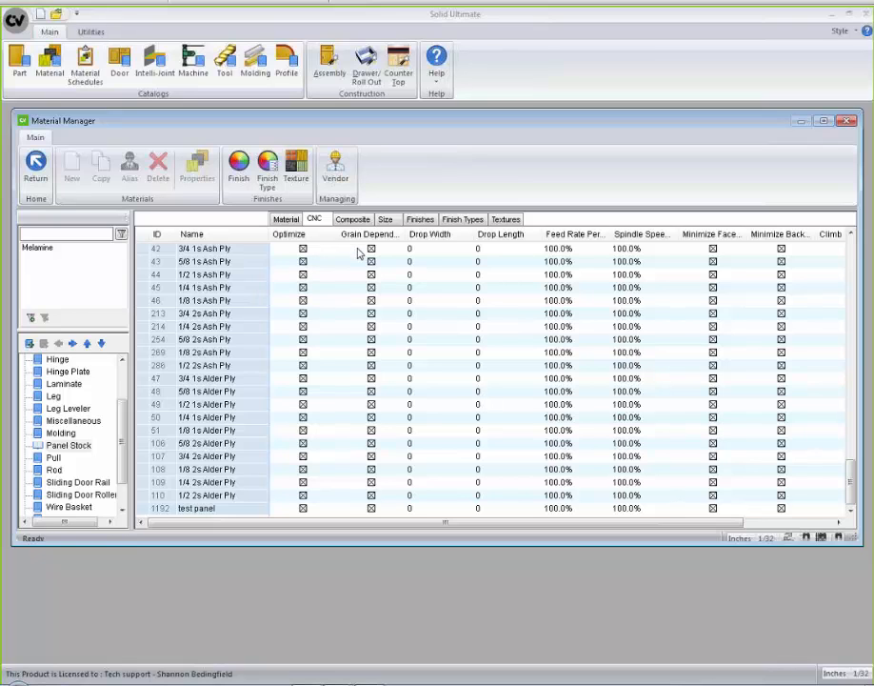
{"action": "left_click_drag", "start_coordinate": [401, 233], "coordinate": [416, 235]}
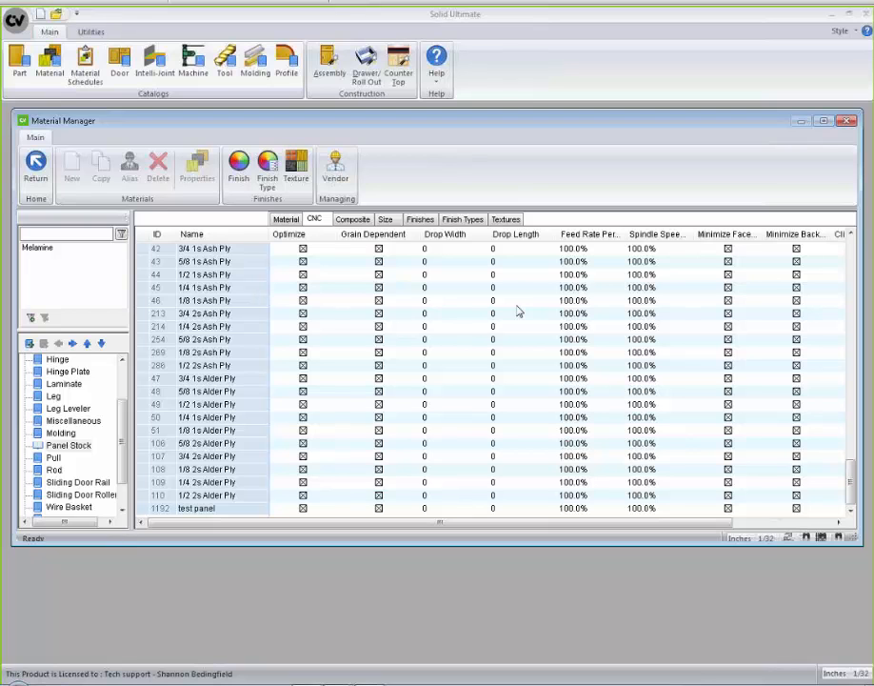
{"action": "left_click_drag", "start_coordinate": [523, 525], "coordinate": [655, 528]}
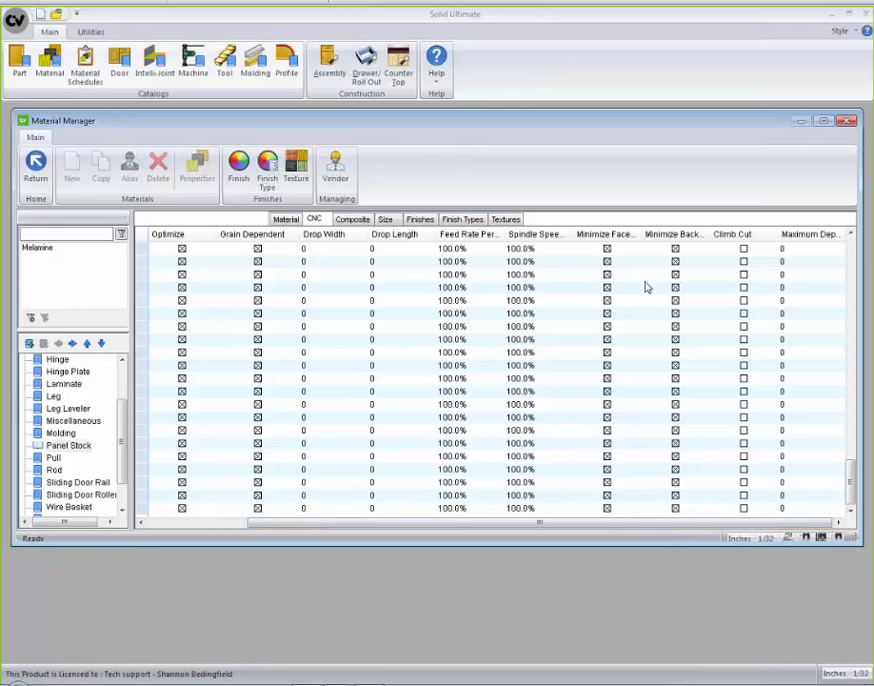
{"action": "left_click_drag", "start_coordinate": [644, 234], "coordinate": [666, 234]}
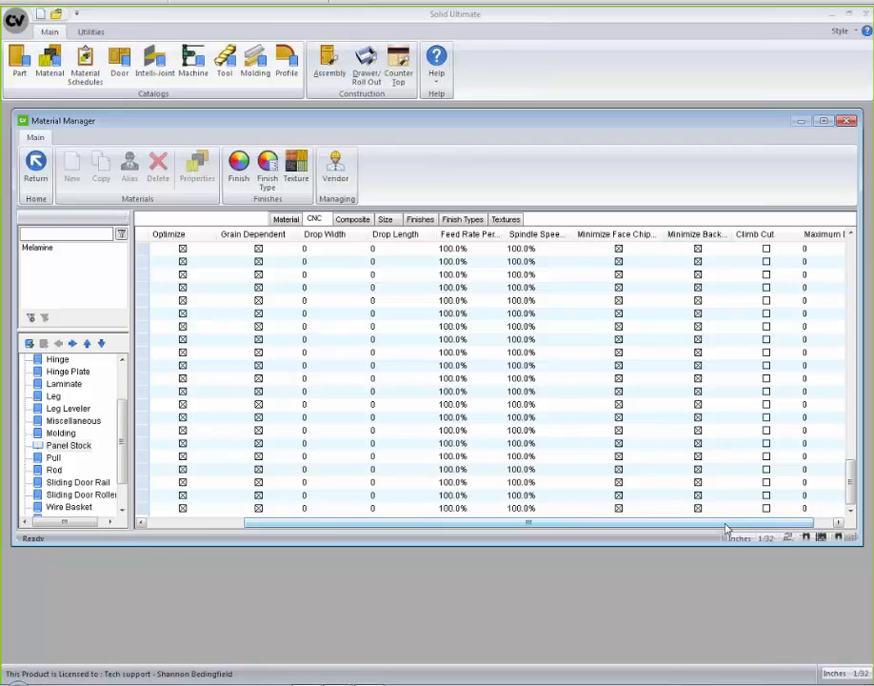
{"action": "left_click_drag", "start_coordinate": [725, 524], "coordinate": [785, 523]}
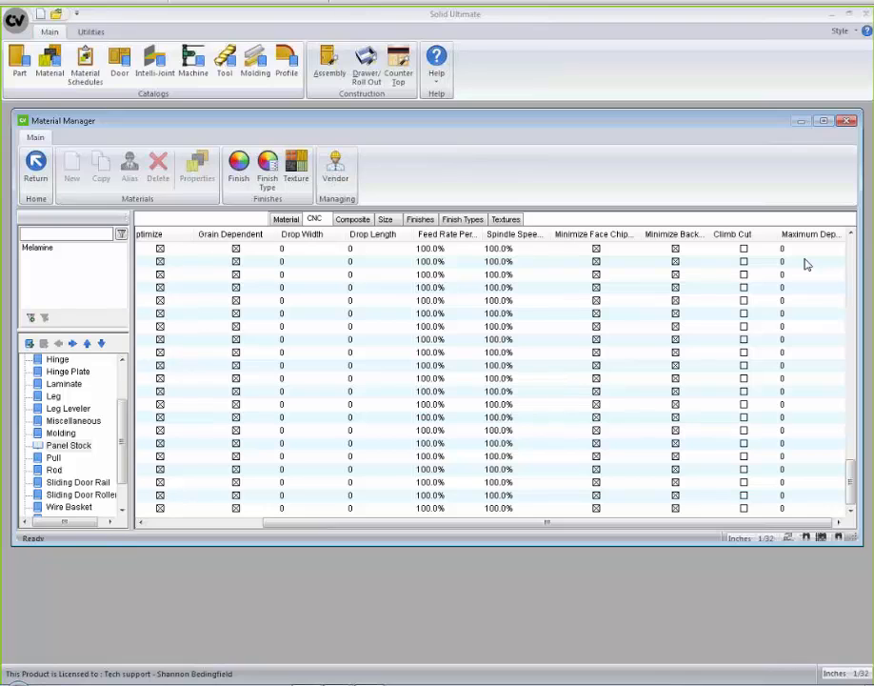
Review the composite, size, finishes, finish types and textures settings of the Panel Stock materials.
{"action": "left_click", "coordinate": [358, 224]}
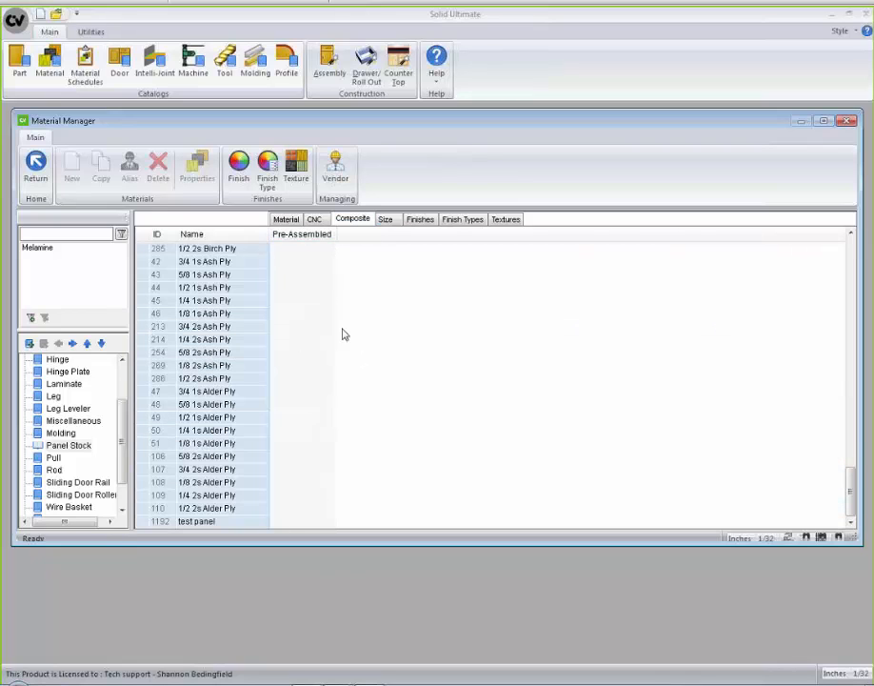
{"action": "left_click", "coordinate": [387, 221]}
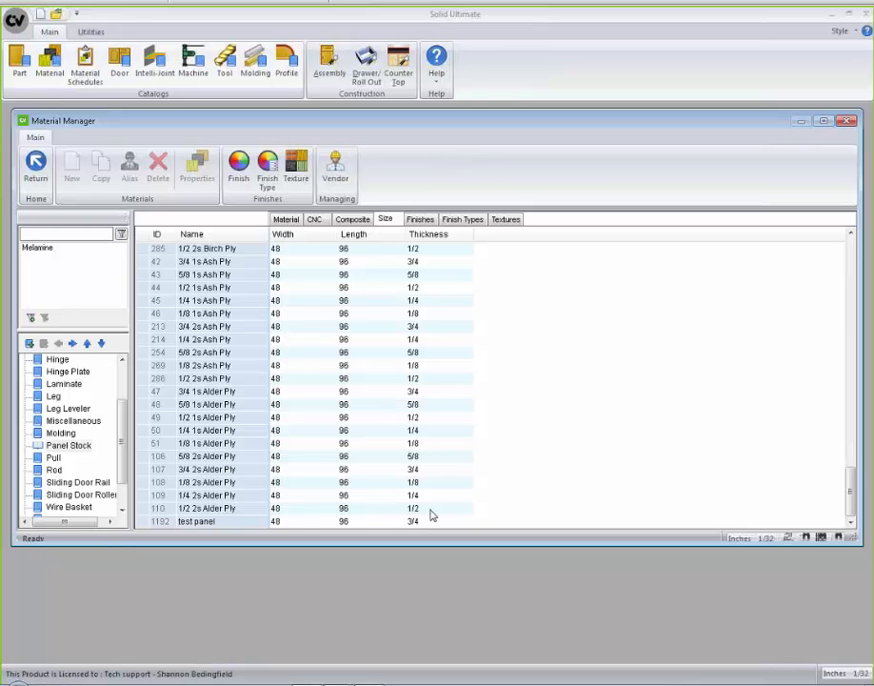
{"action": "left_click", "coordinate": [420, 220]}
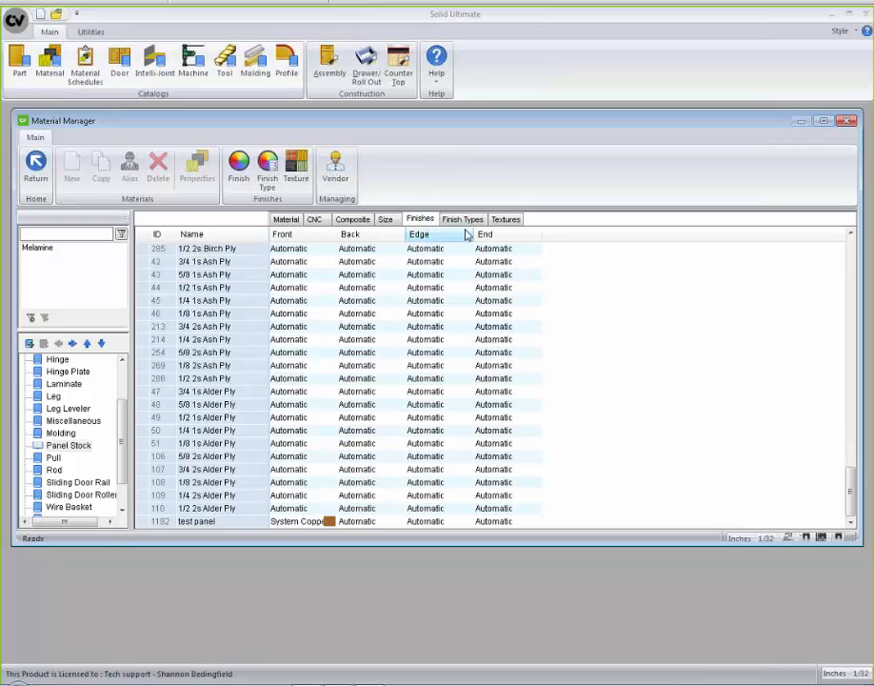
{"action": "left_click", "coordinate": [462, 220]}
{"action": "left_click", "coordinate": [507, 220]}
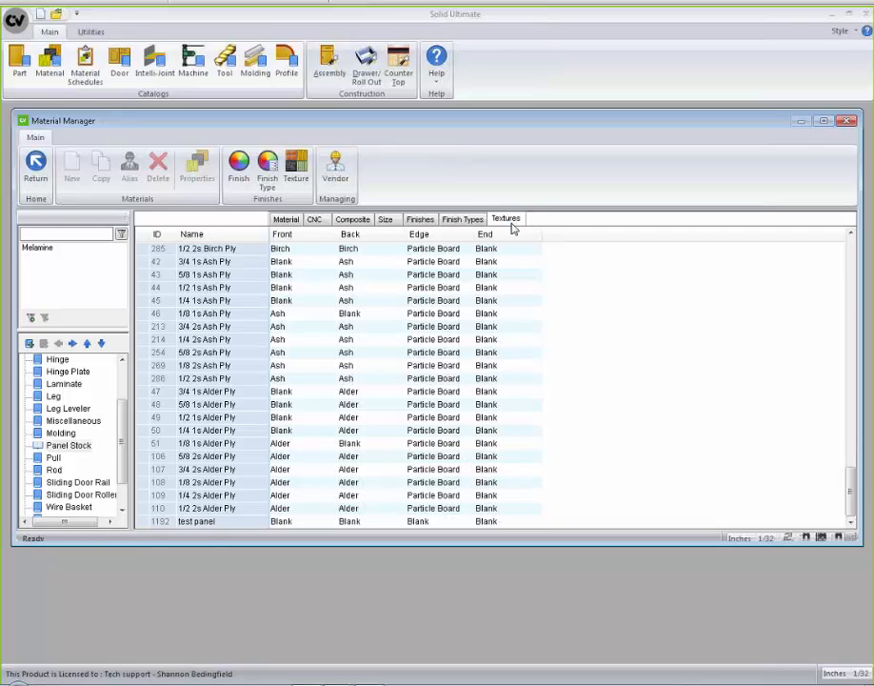
Open the properties of the test panel material, expand its Size section and look through the property sections.
{"action": "left_click", "coordinate": [143, 521]}
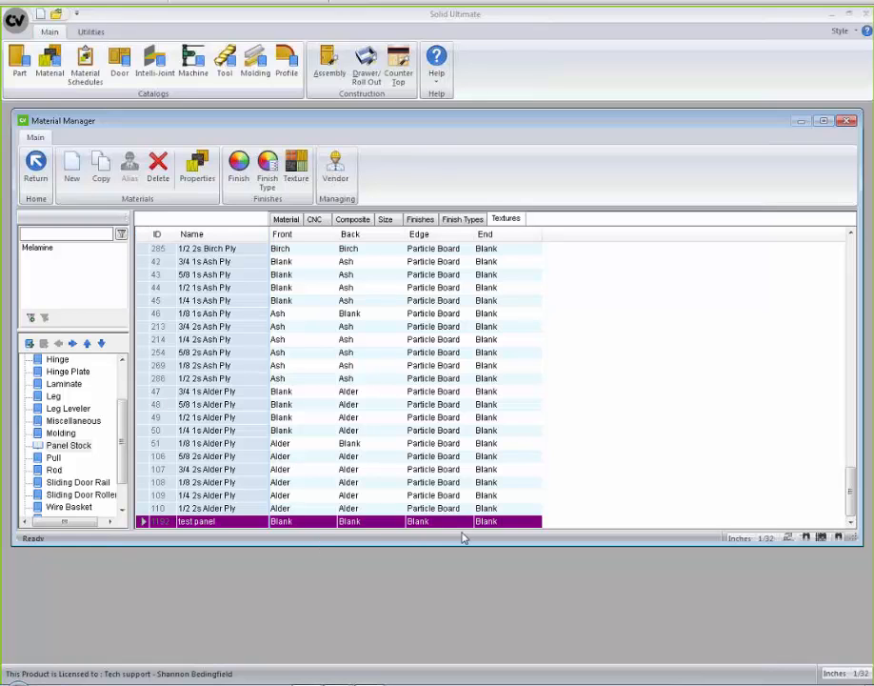
{"action": "left_click", "coordinate": [200, 177]}
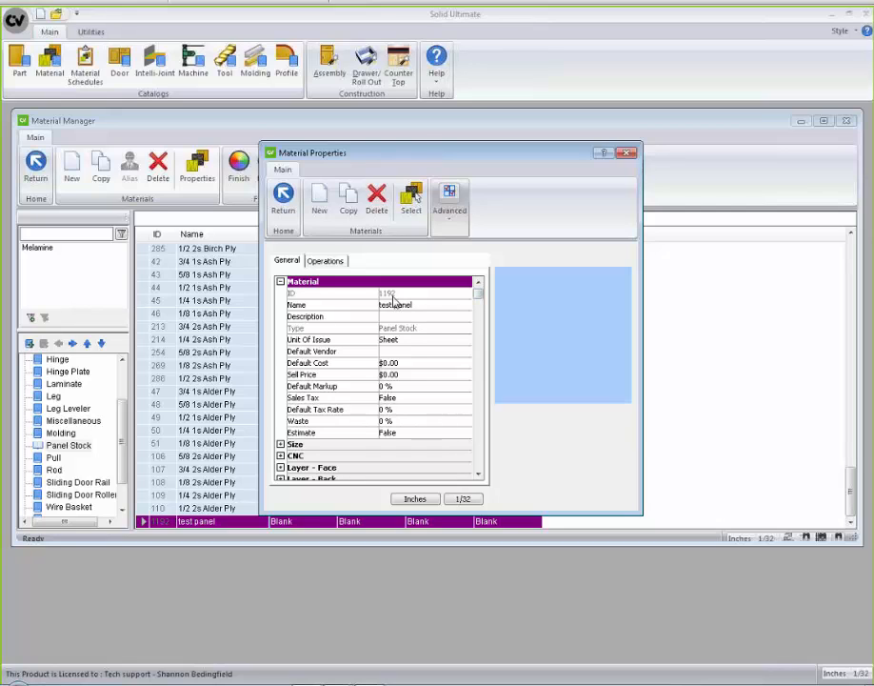
{"action": "left_click", "coordinate": [281, 444]}
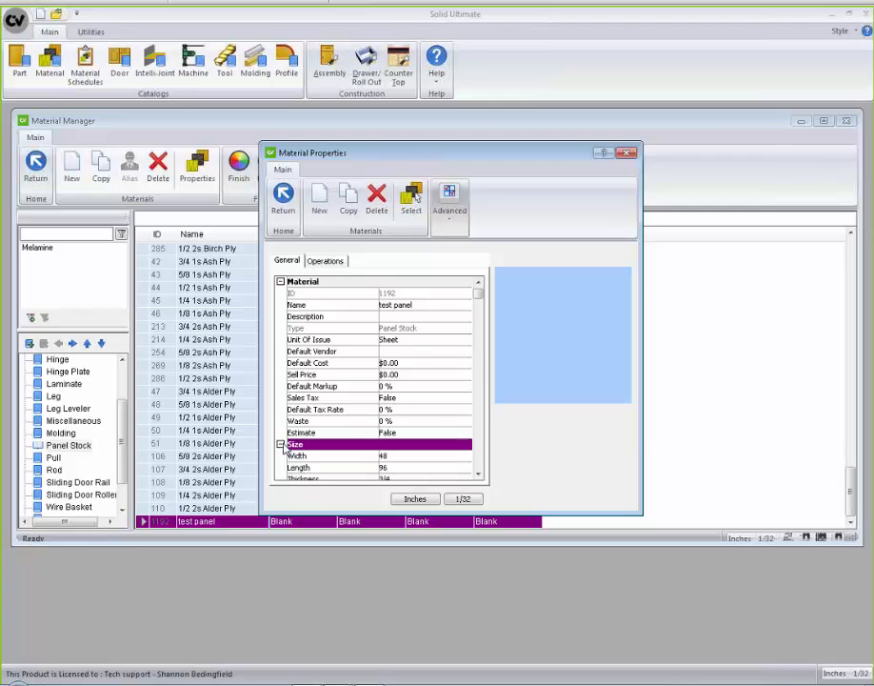
{"action": "left_click_drag", "start_coordinate": [478, 294], "coordinate": [478, 333]}
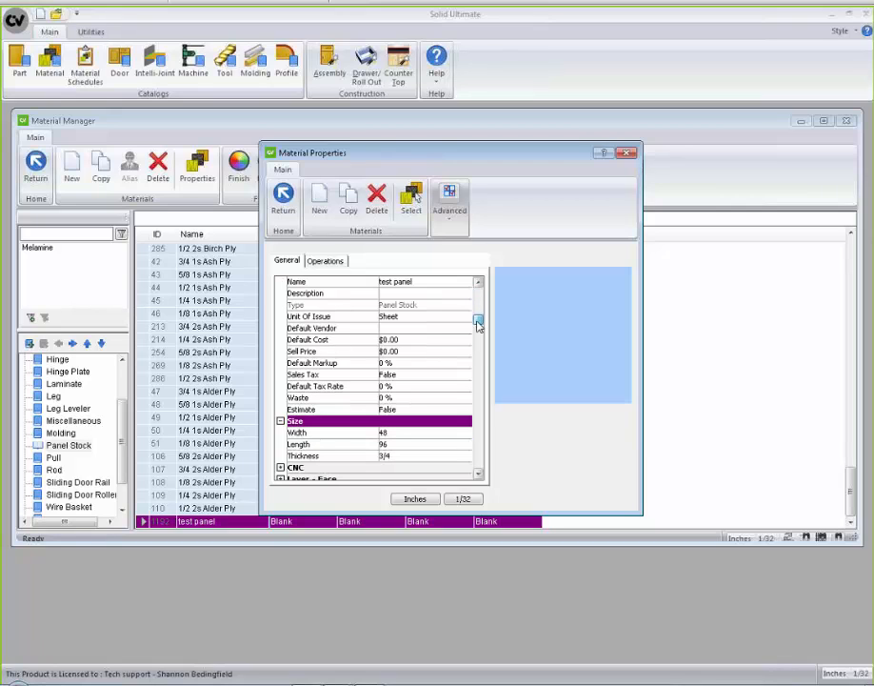
{"action": "scroll", "coordinate": [475, 433], "scroll_direction": "down", "scroll_amount": 2}
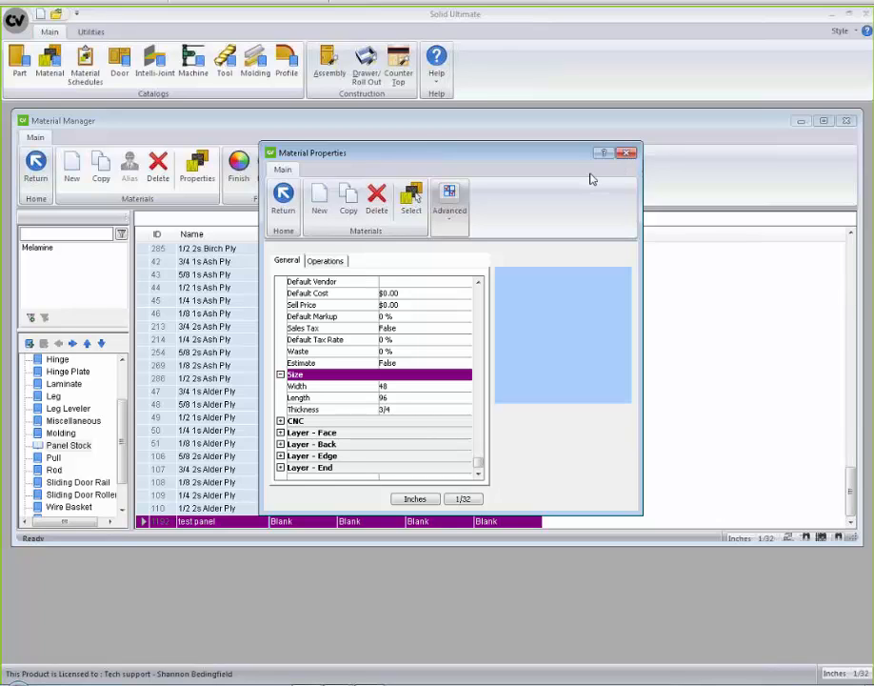
Open the vendor manager for the test panel material, then widen the window and its assigned-vendors list.
{"action": "left_click", "coordinate": [453, 219]}
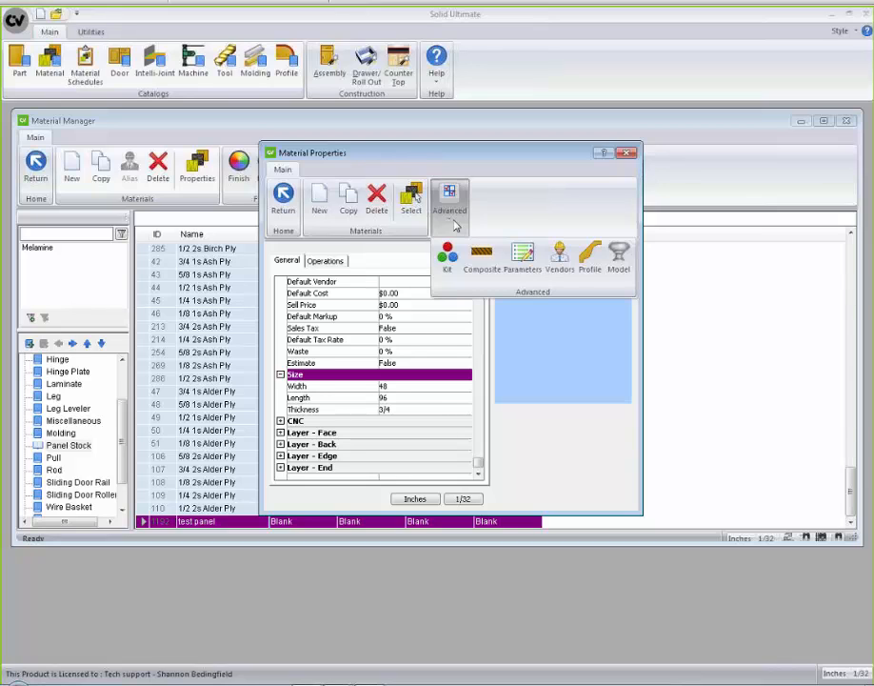
{"action": "left_click", "coordinate": [560, 259]}
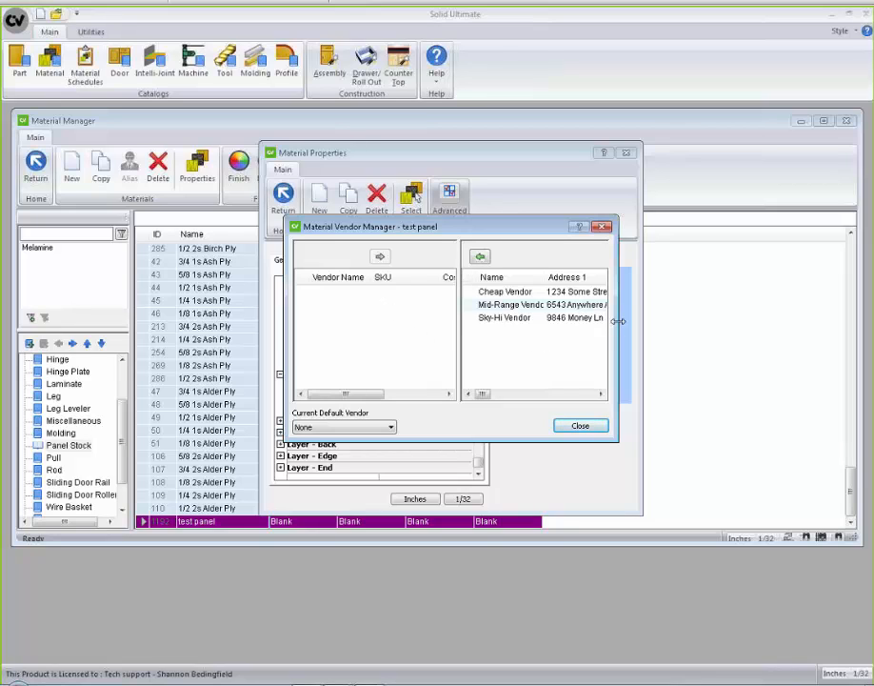
{"action": "left_click_drag", "start_coordinate": [618, 321], "coordinate": [684, 322]}
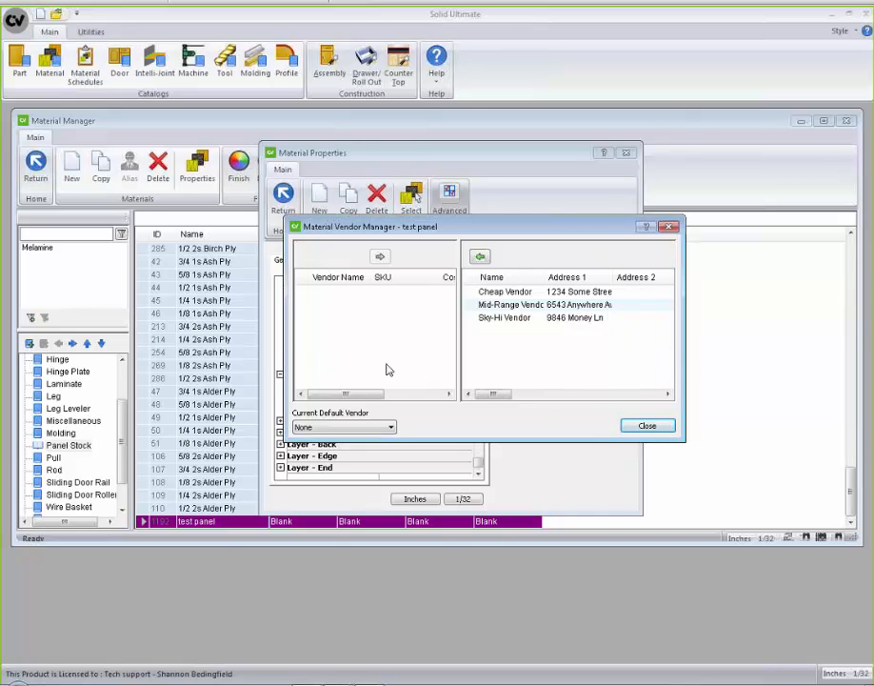
{"action": "left_click_drag", "start_coordinate": [458, 343], "coordinate": [519, 344]}
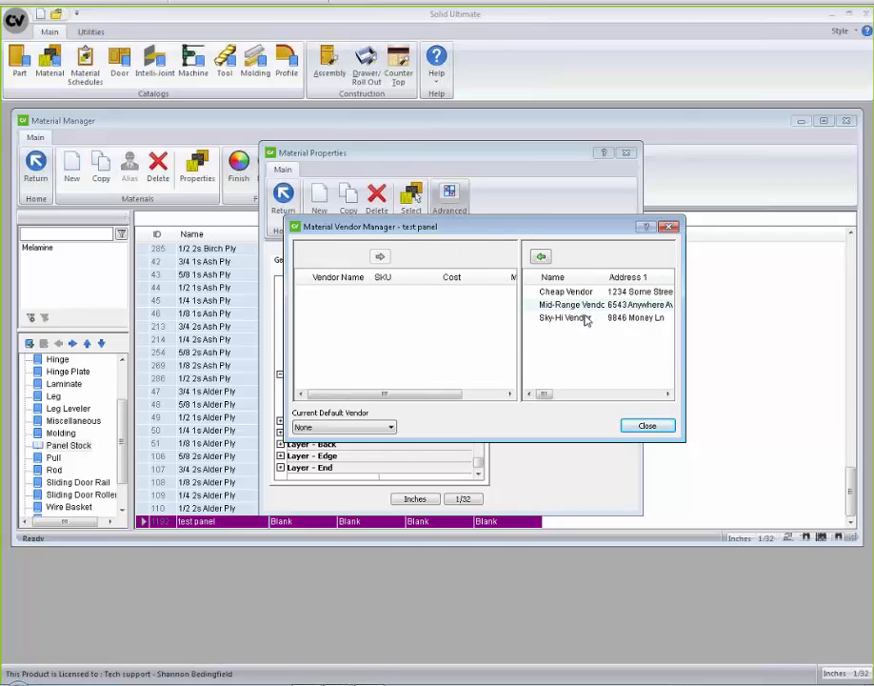
Assign Mid-Range Vendor, Sky-Hi Vendor and Cheap Vendor to the test panel material.
{"action": "left_click", "coordinate": [560, 304]}
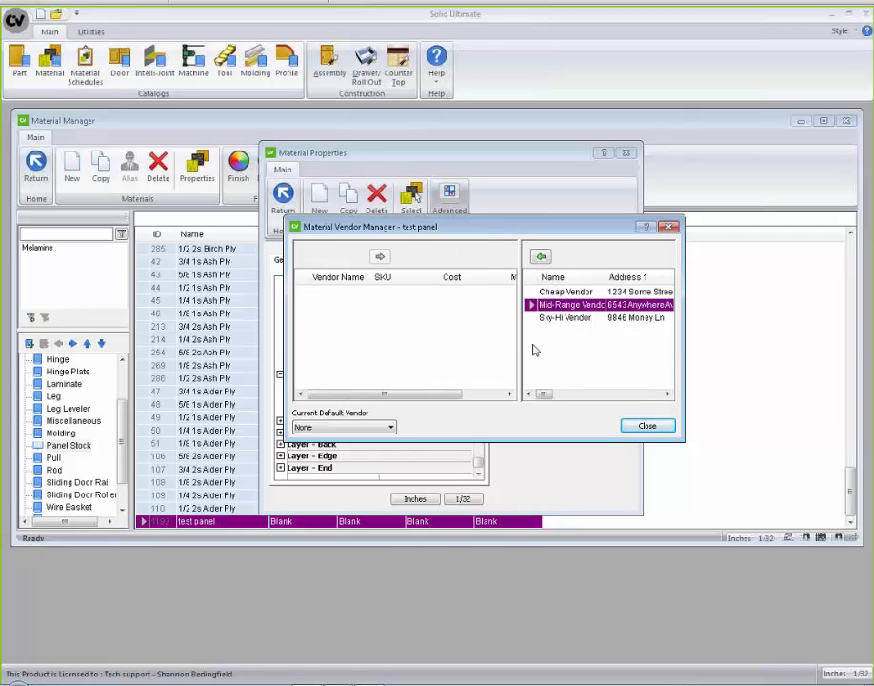
{"action": "left_click", "coordinate": [540, 257]}
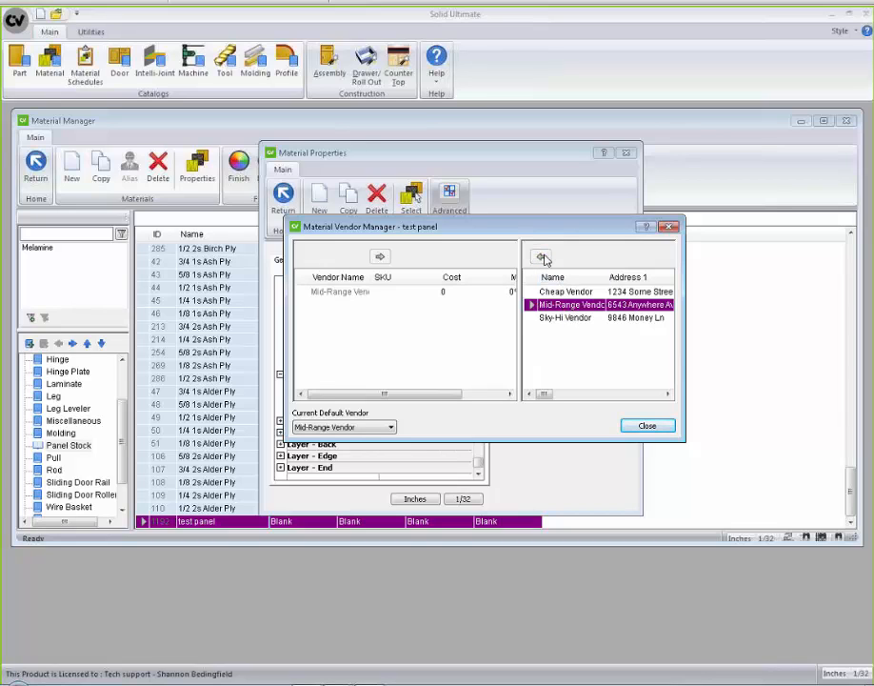
{"action": "left_click", "coordinate": [545, 317]}
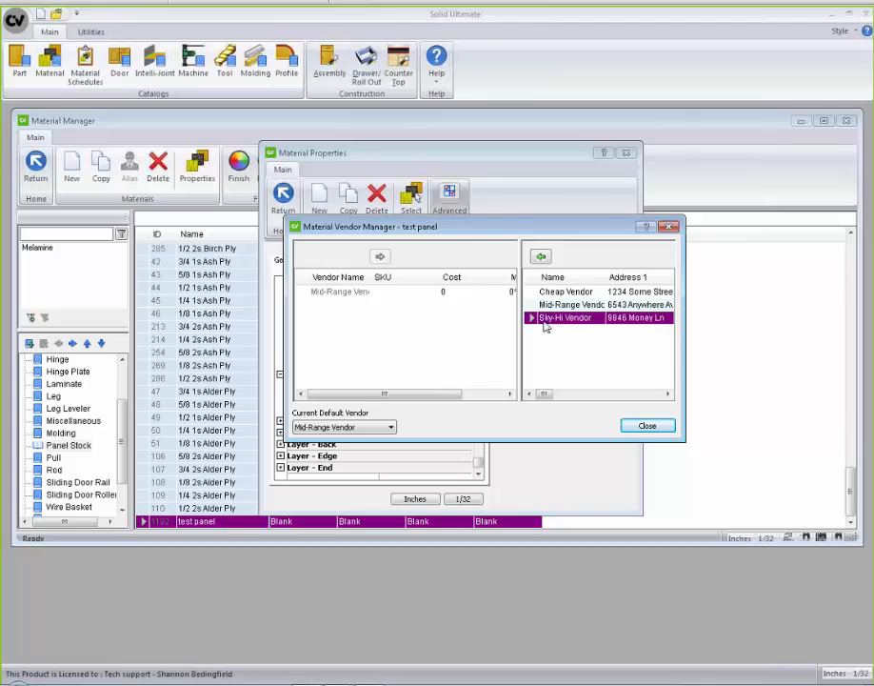
{"action": "left_click", "coordinate": [541, 257]}
{"action": "left_click", "coordinate": [547, 292]}
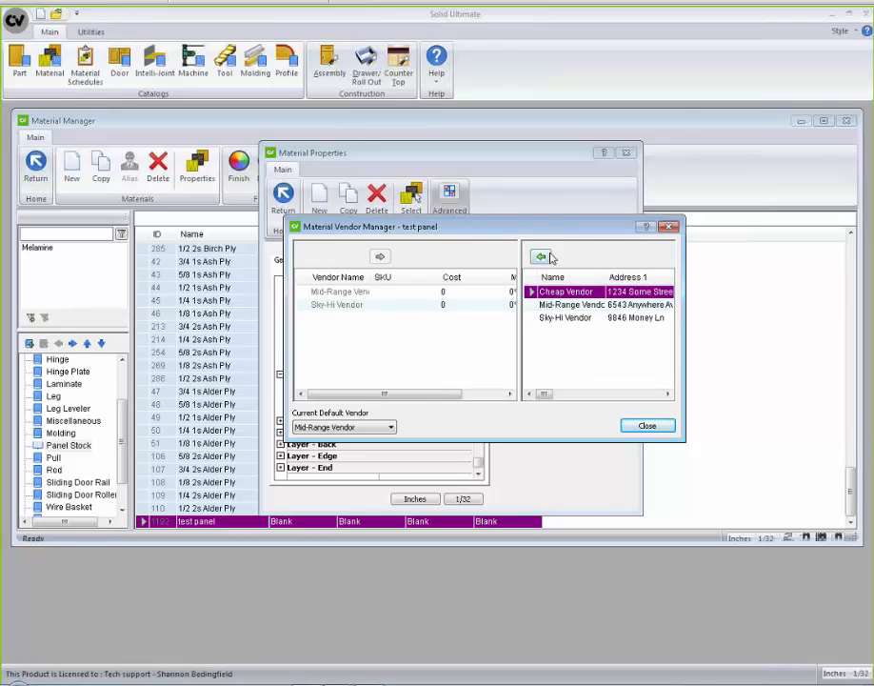
{"action": "left_click", "coordinate": [541, 257]}
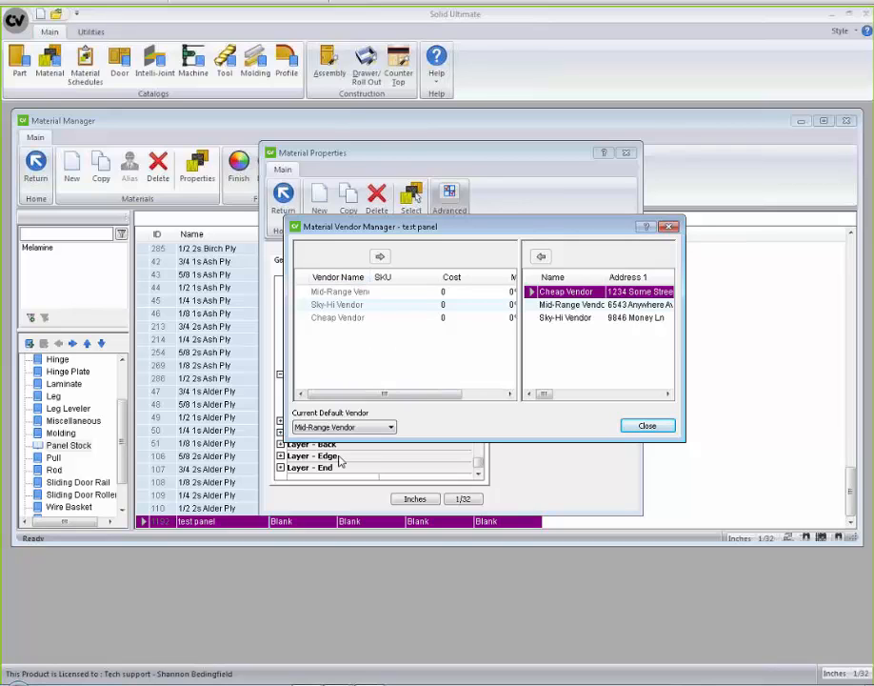
Make Cheap Vendor the default vendor for the test panel and close the vendor manager.
{"action": "left_click", "coordinate": [391, 428]}
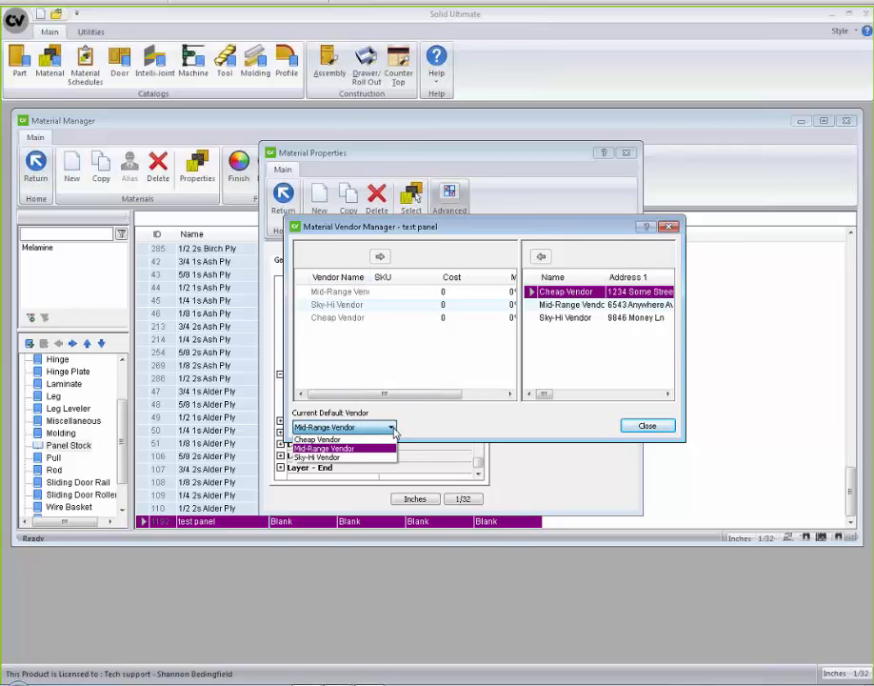
{"action": "left_click", "coordinate": [338, 440]}
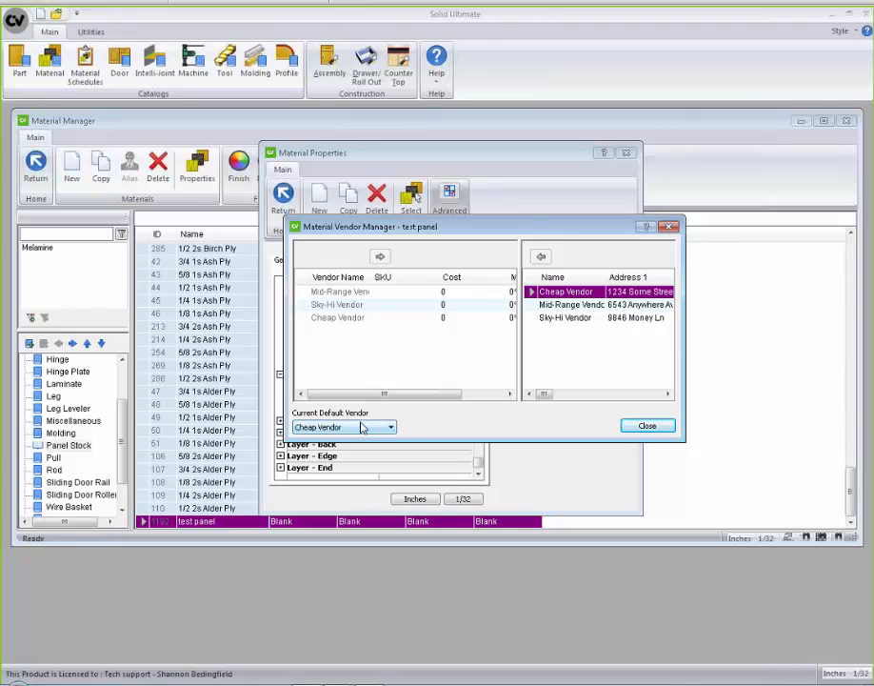
{"action": "left_click", "coordinate": [647, 426]}
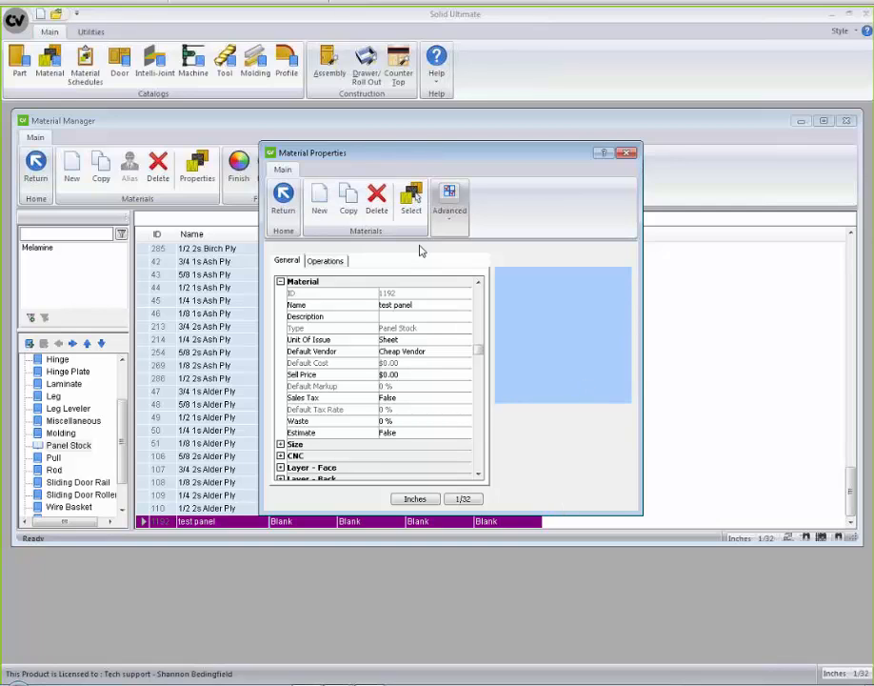
Review the material selection utility and the advanced options for the test panel, then close its properties.
{"action": "left_click", "coordinate": [413, 203]}
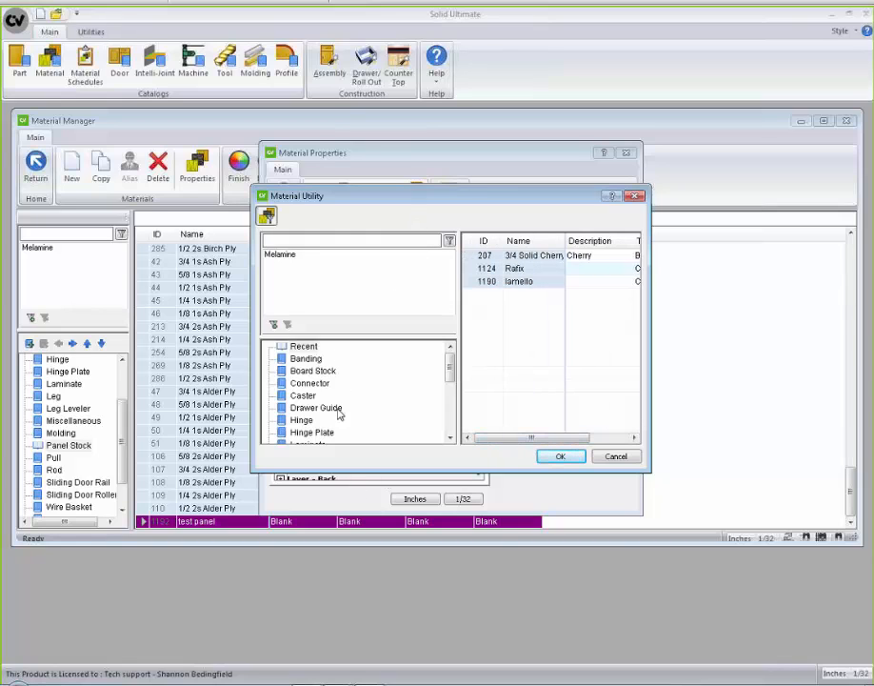
{"action": "left_click", "coordinate": [616, 456]}
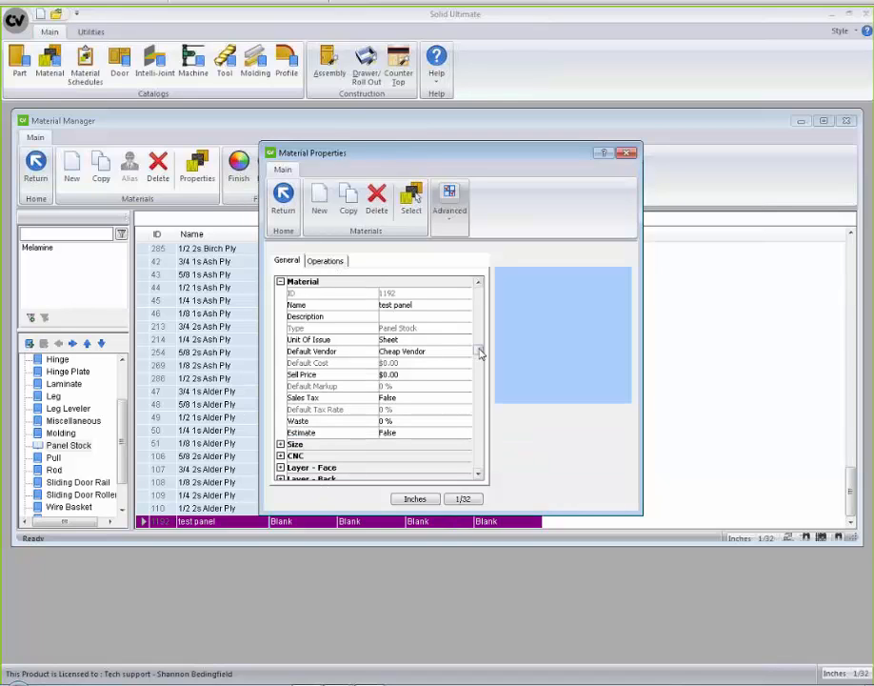
{"action": "left_click_drag", "start_coordinate": [480, 351], "coordinate": [483, 420]}
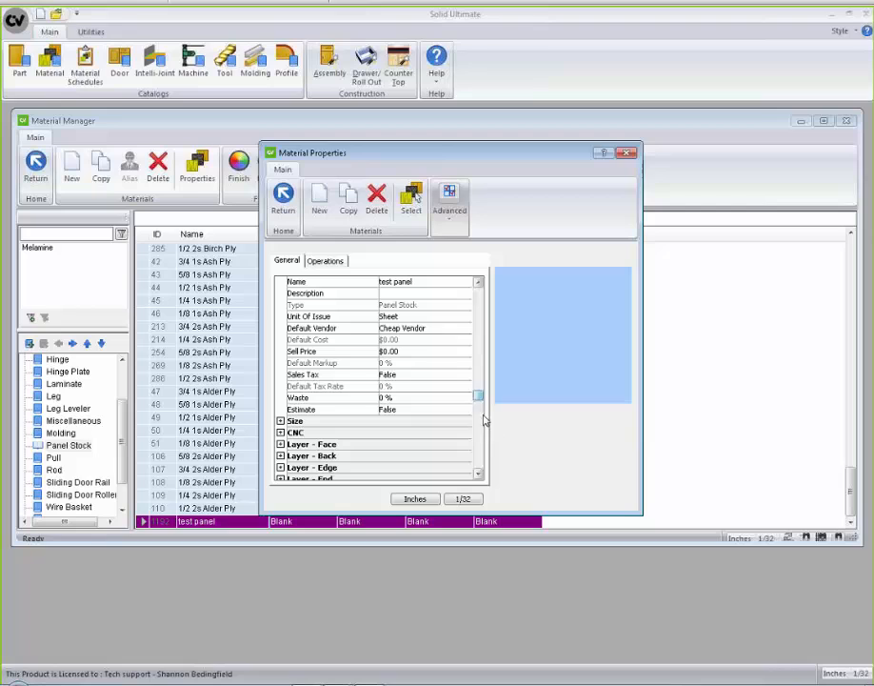
{"action": "left_click", "coordinate": [451, 227]}
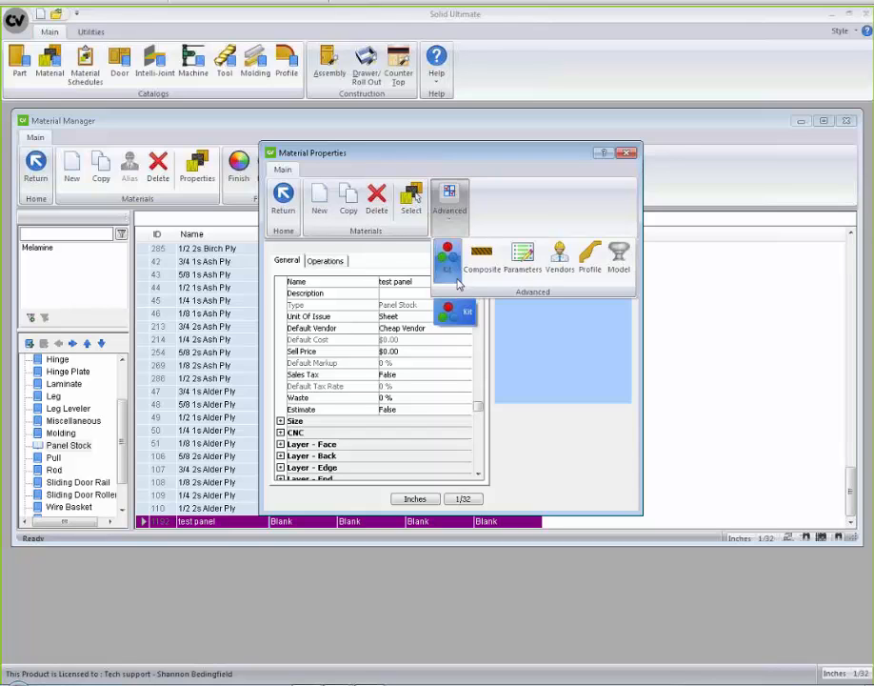
{"action": "left_click", "coordinate": [628, 154]}
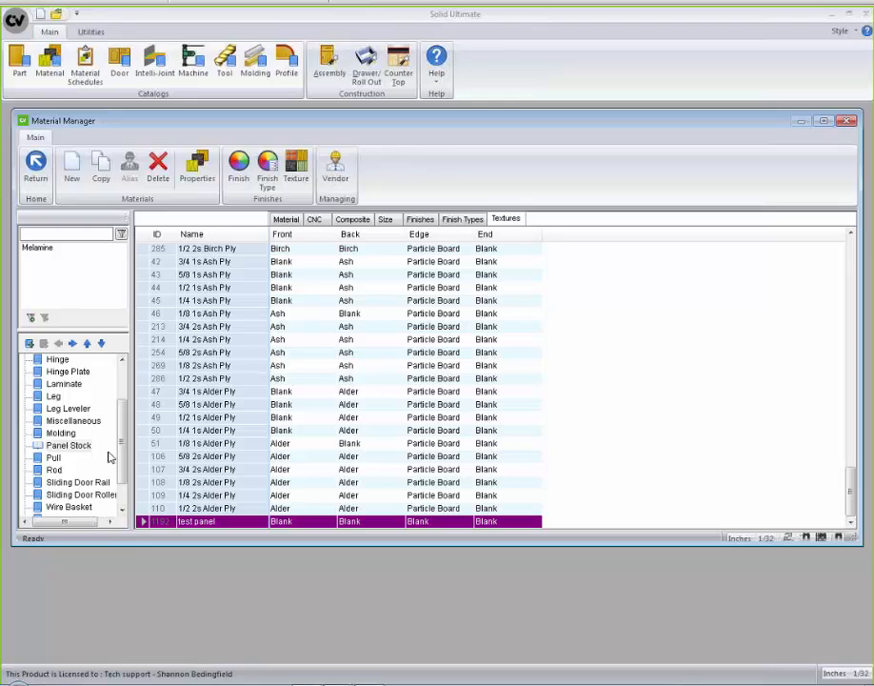
Open the properties of the 120 Degree Euro material in the Hinge category.
{"action": "left_click_drag", "start_coordinate": [125, 452], "coordinate": [126, 443]}
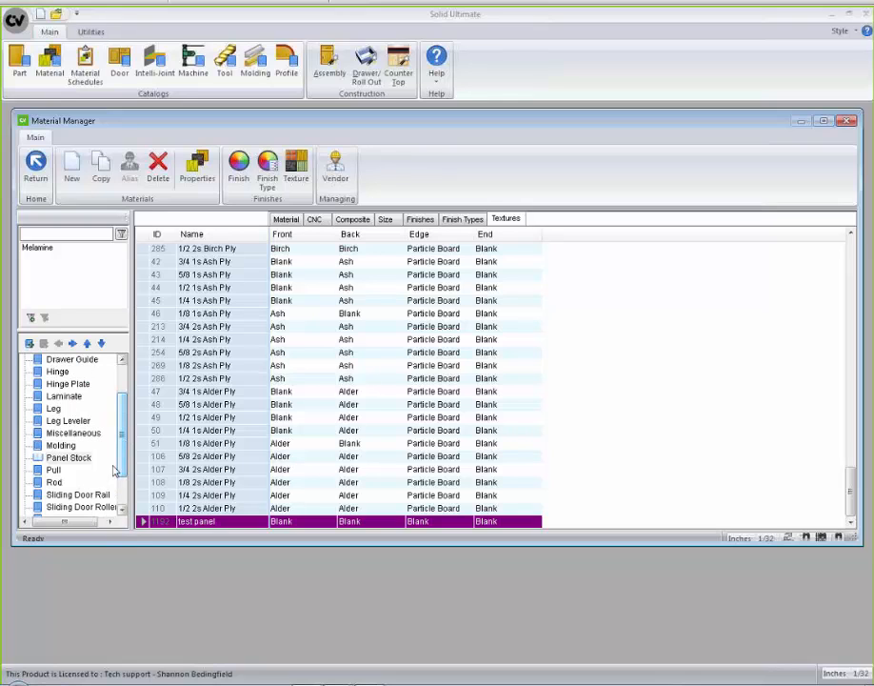
{"action": "left_click", "coordinate": [57, 372]}
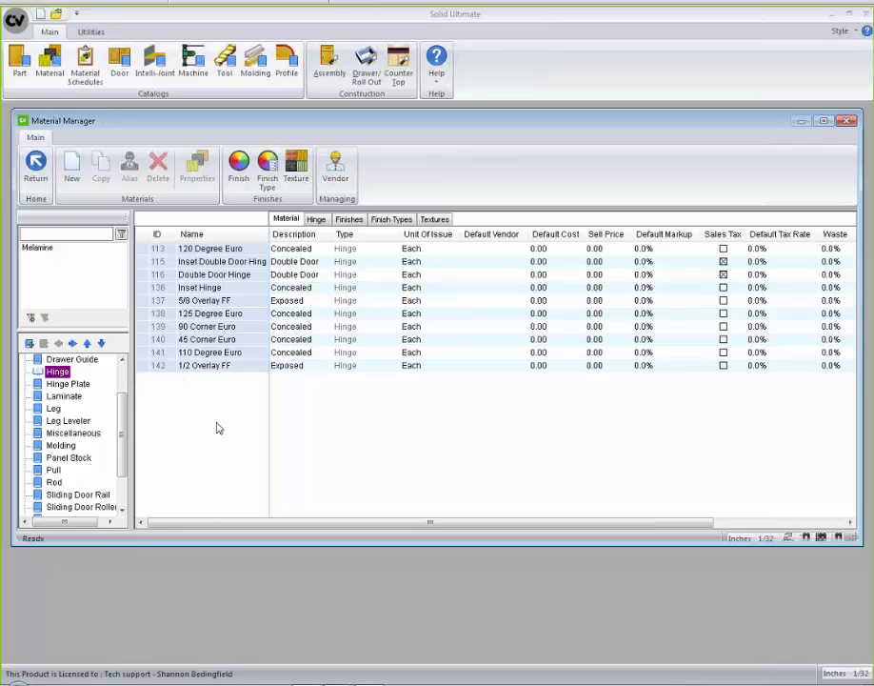
{"action": "double_click", "coordinate": [227, 249]}
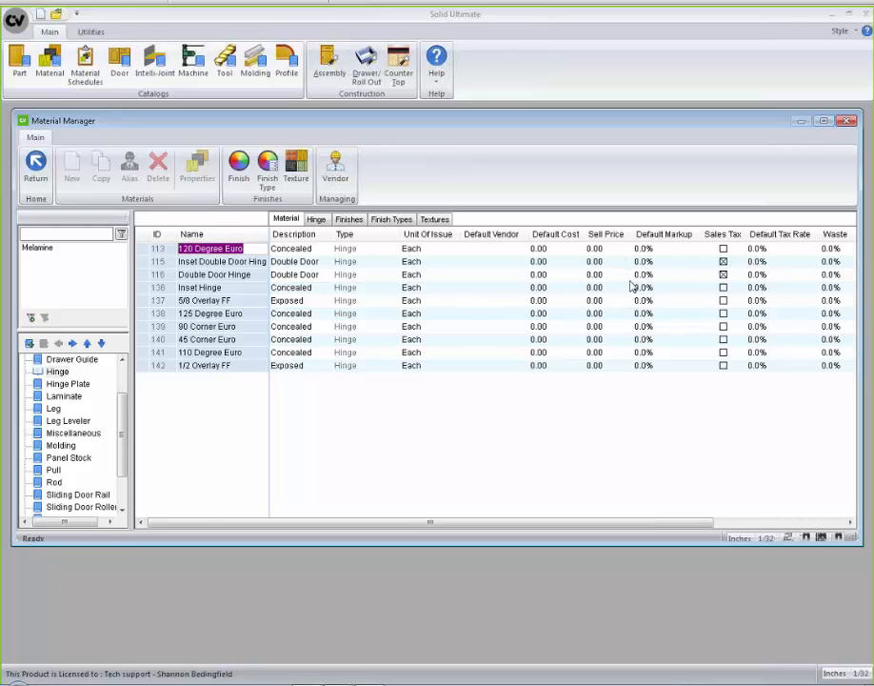
{"action": "left_click", "coordinate": [142, 249]}
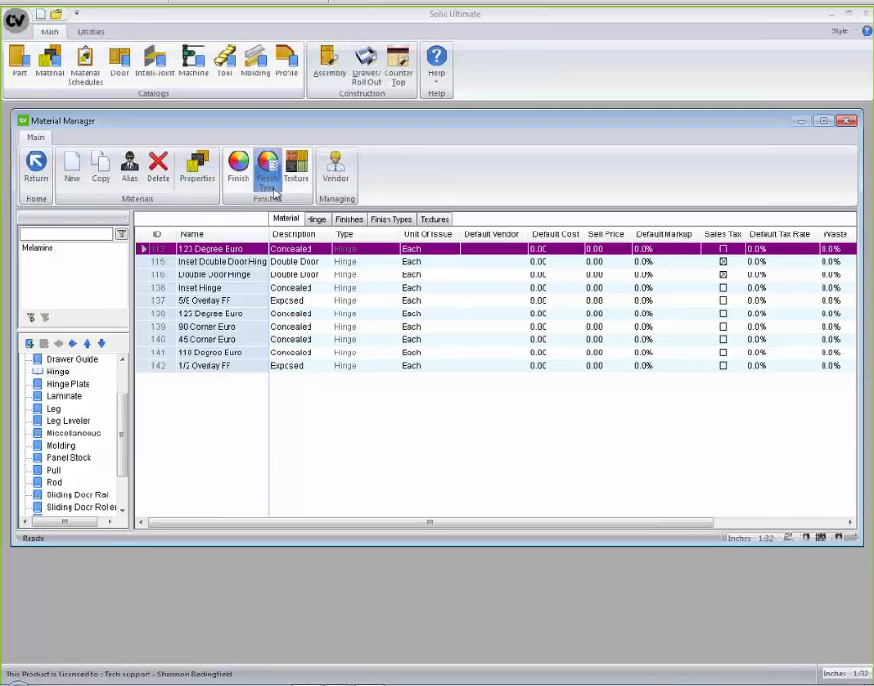
{"action": "left_click", "coordinate": [196, 168]}
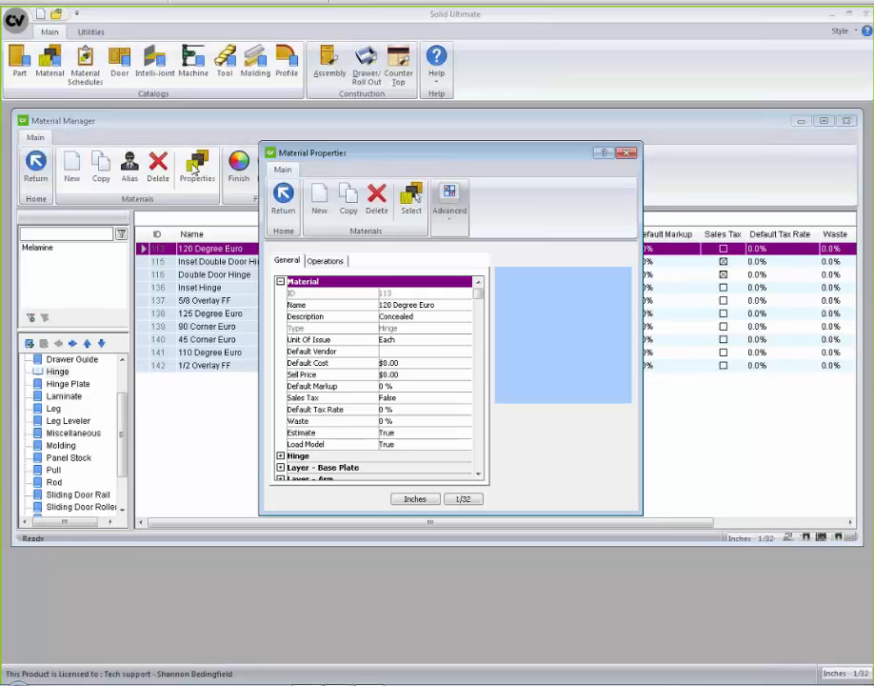
Add Hinge Screw from the Miscellaneous category to the material kit of the 120 Degree Euro hinge.
{"action": "left_click", "coordinate": [454, 227]}
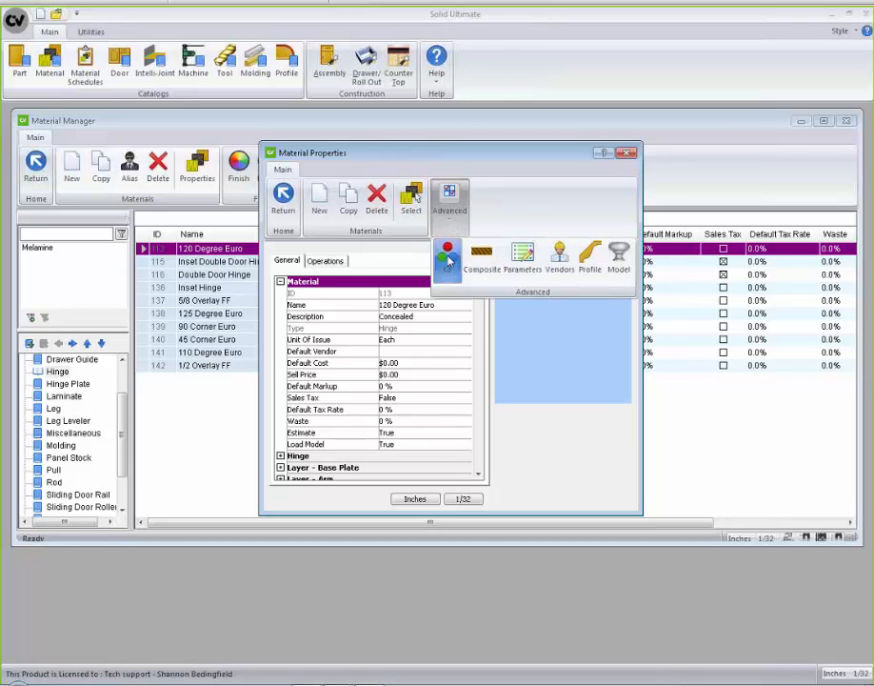
{"action": "left_click", "coordinate": [449, 255]}
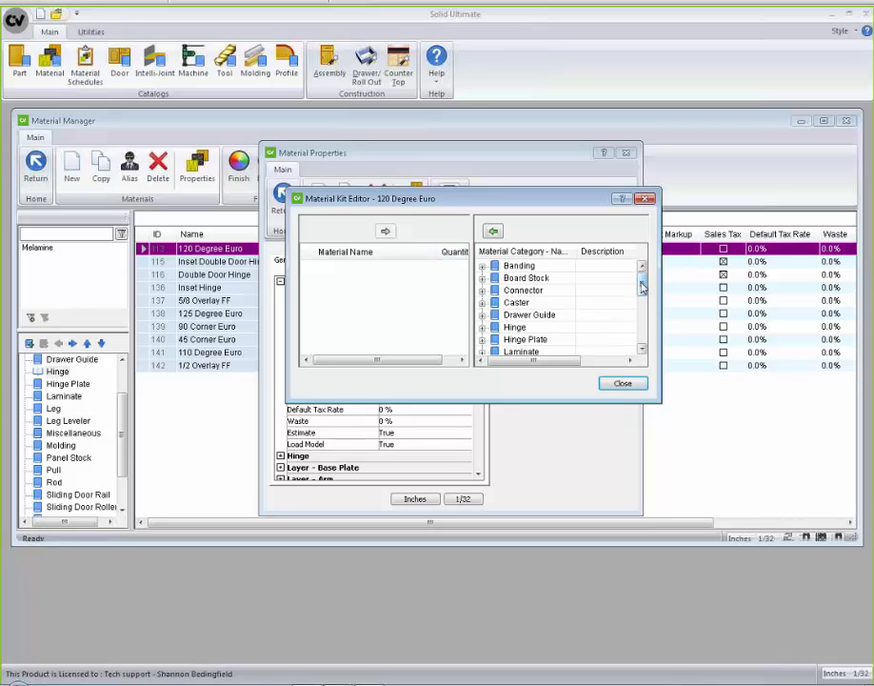
{"action": "left_click_drag", "start_coordinate": [644, 285], "coordinate": [640, 306]}
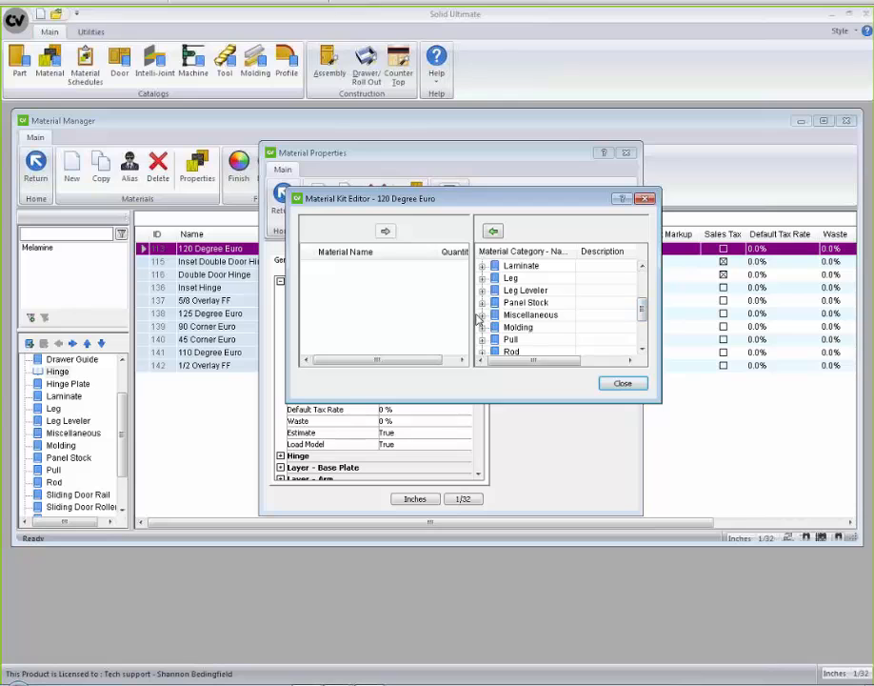
{"action": "left_click", "coordinate": [482, 318]}
{"action": "scroll", "coordinate": [571, 297], "scroll_direction": "down", "scroll_amount": 3}
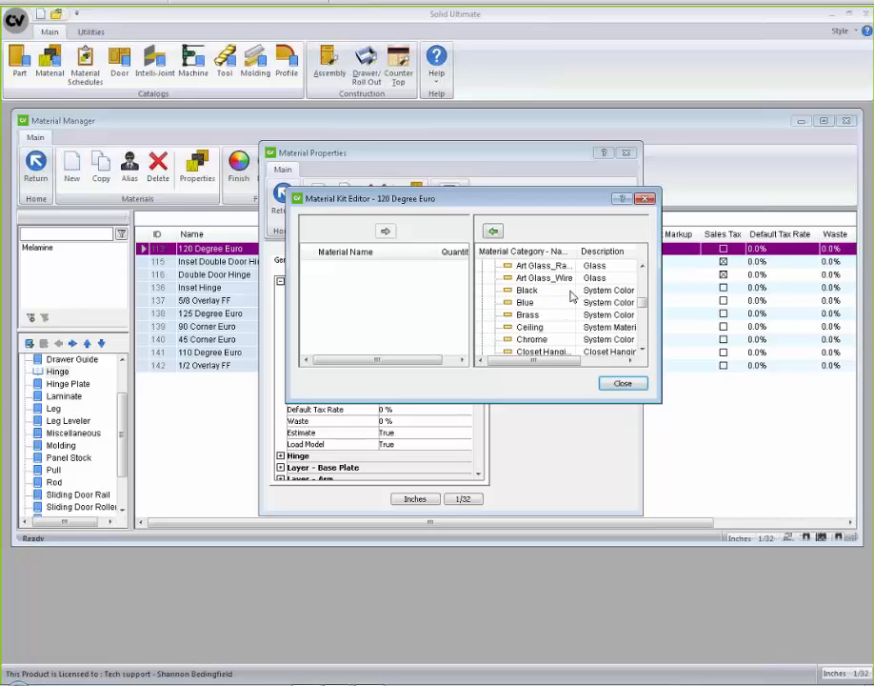
{"action": "scroll", "coordinate": [571, 297], "scroll_direction": "down", "scroll_amount": 3}
{"action": "scroll", "coordinate": [571, 297], "scroll_direction": "down", "scroll_amount": 1}
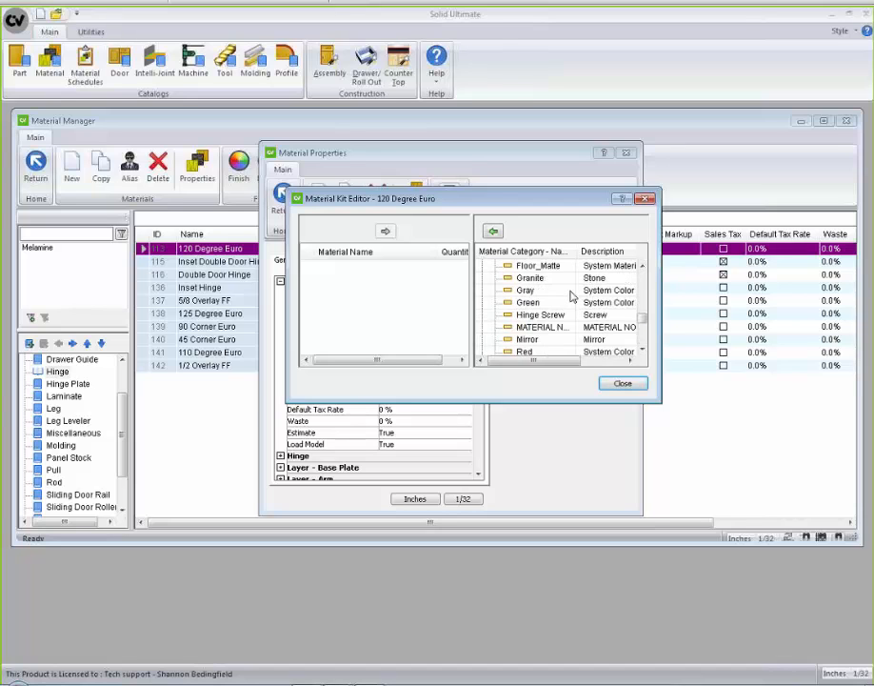
{"action": "left_click", "coordinate": [540, 314]}
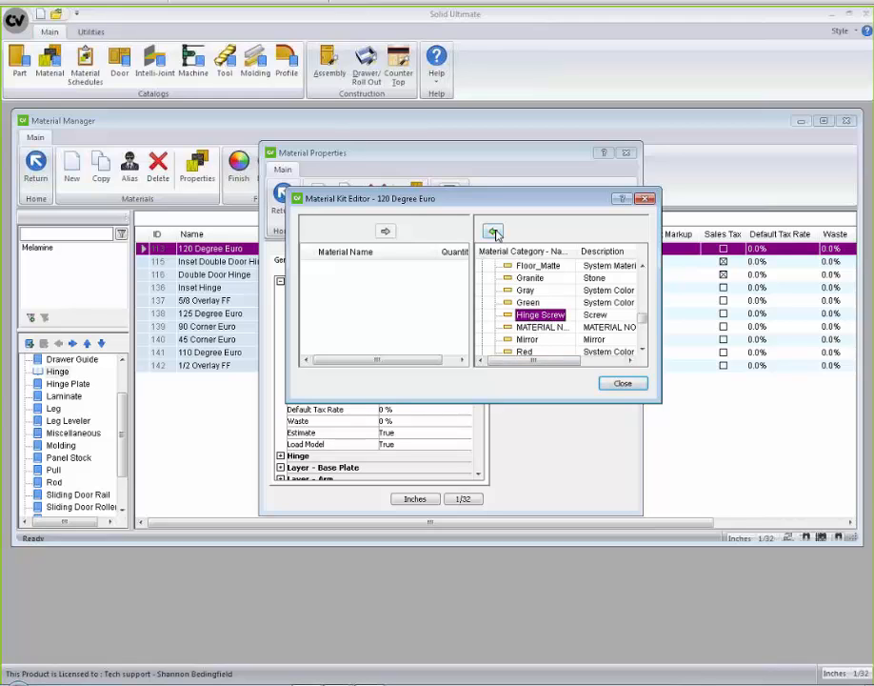
{"action": "left_click", "coordinate": [385, 230]}
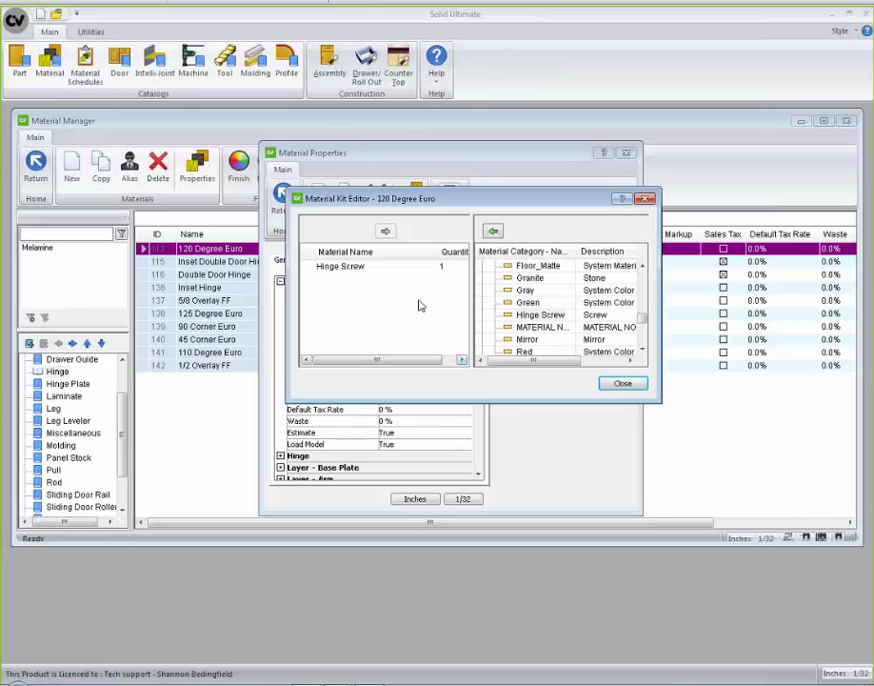
Set the Hinge Screw quantity in the kit to 2 and close the kit editor.
{"action": "left_click", "coordinate": [354, 267]}
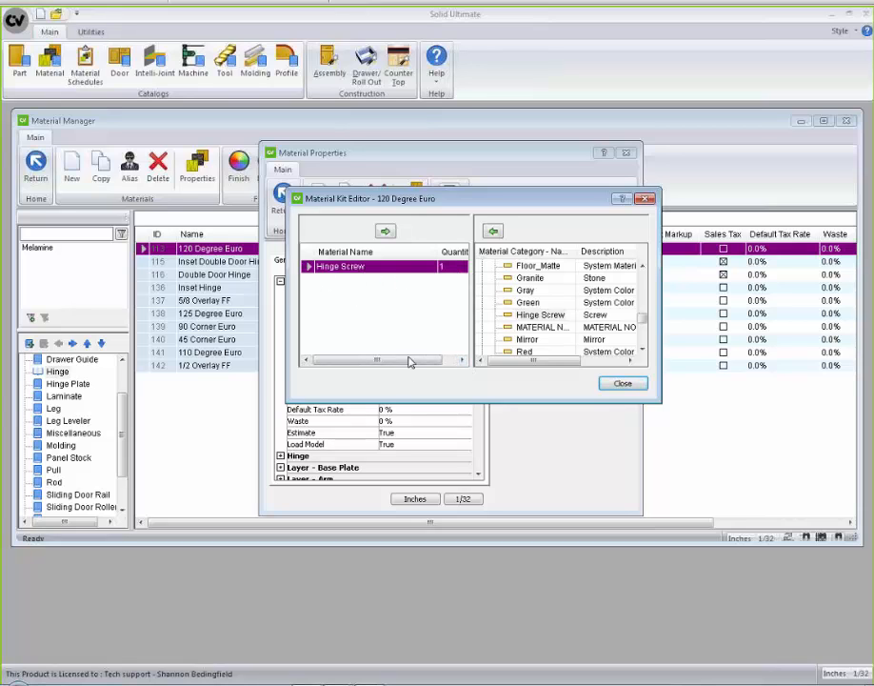
{"action": "left_click_drag", "start_coordinate": [409, 362], "coordinate": [445, 358]}
{"action": "left_click", "coordinate": [440, 266]}
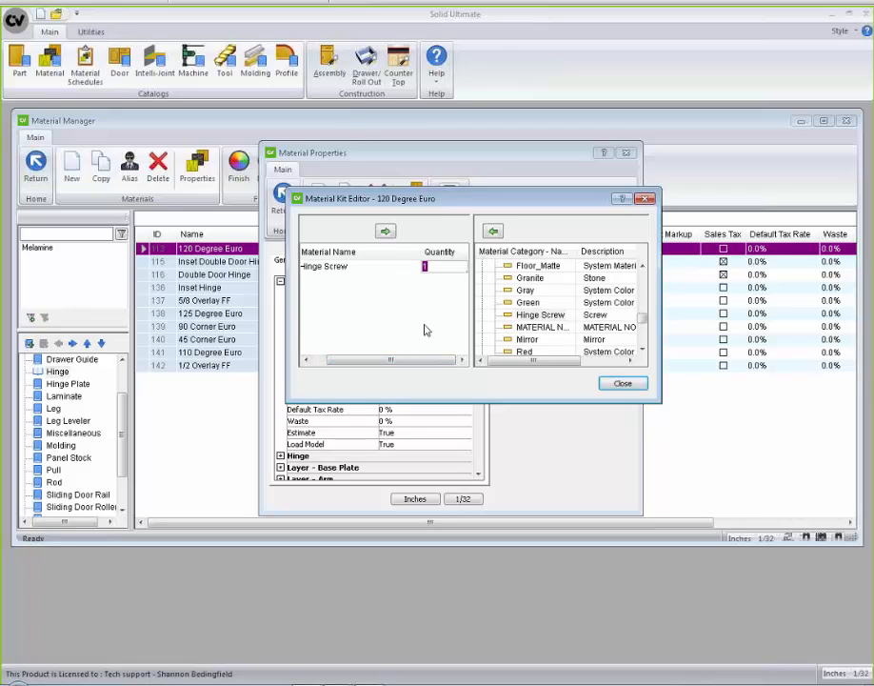
{"action": "type", "text": "2"}
{"action": "left_click", "coordinate": [620, 385]}
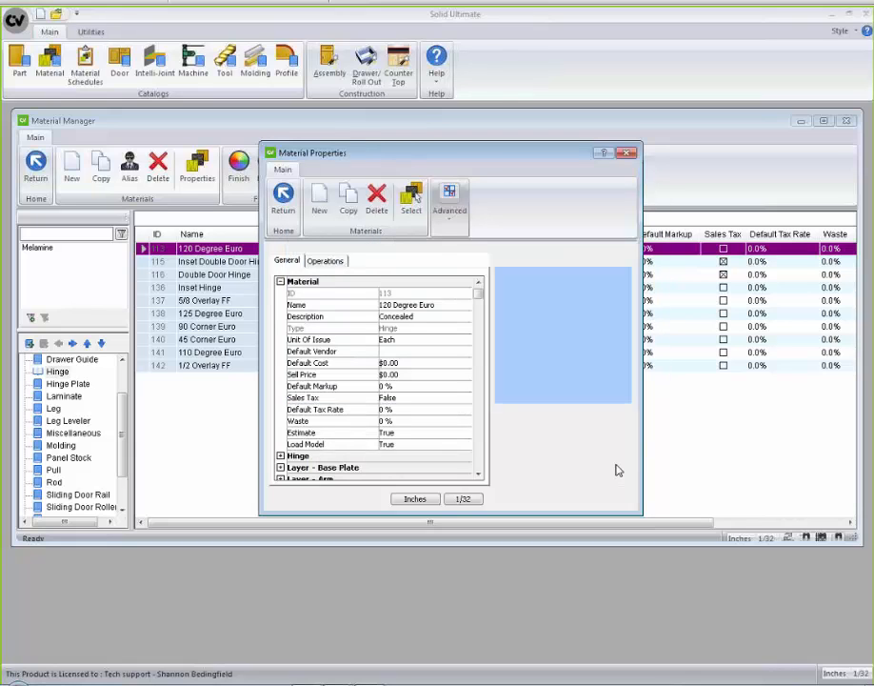
Open the 120 Degree Euro hinge in the Model Editor and select its Primary Work Plane.
{"action": "left_click", "coordinate": [449, 211]}
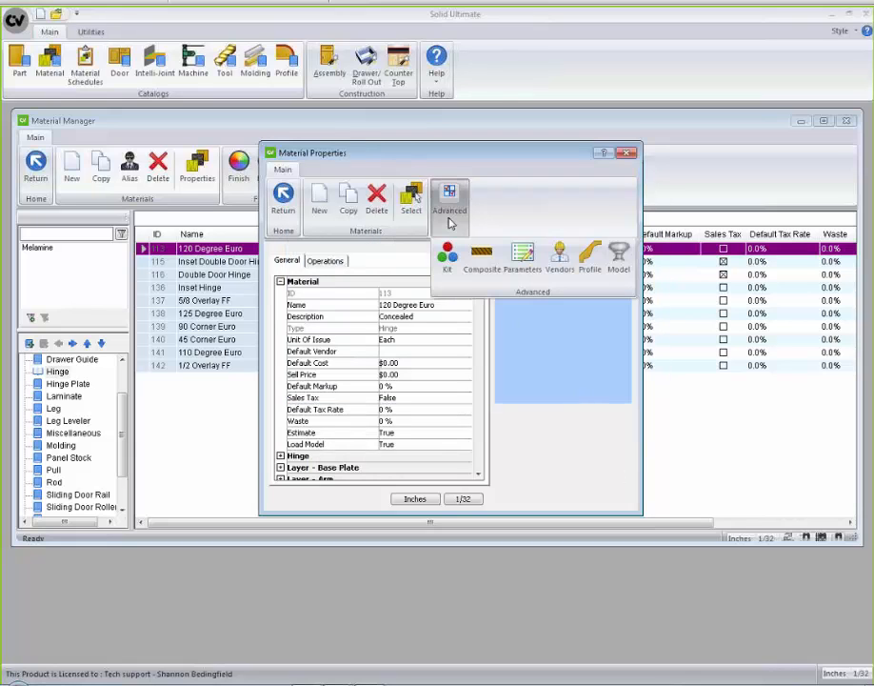
{"action": "left_click", "coordinate": [621, 266]}
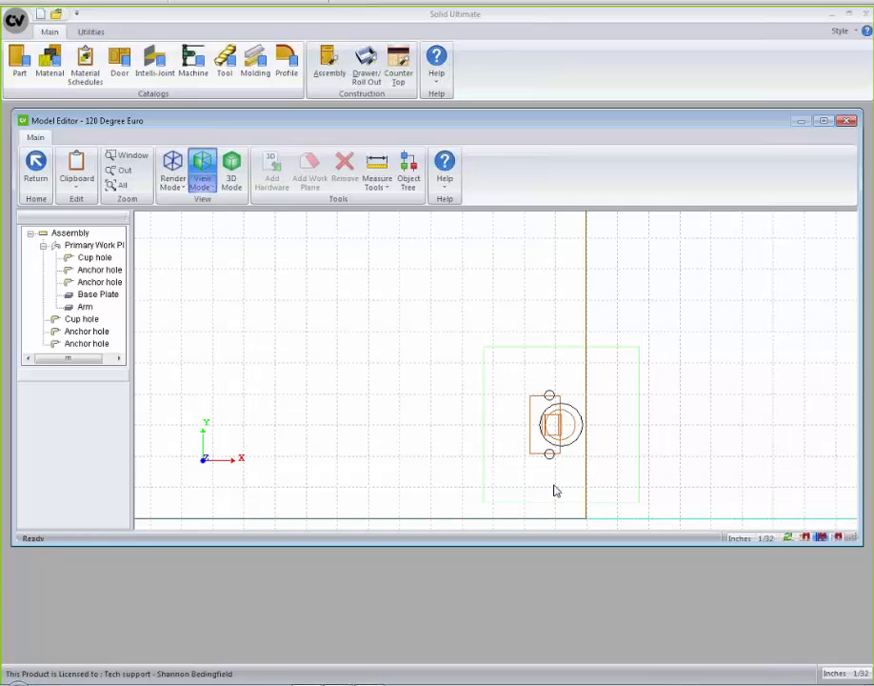
{"action": "left_click", "coordinate": [98, 247]}
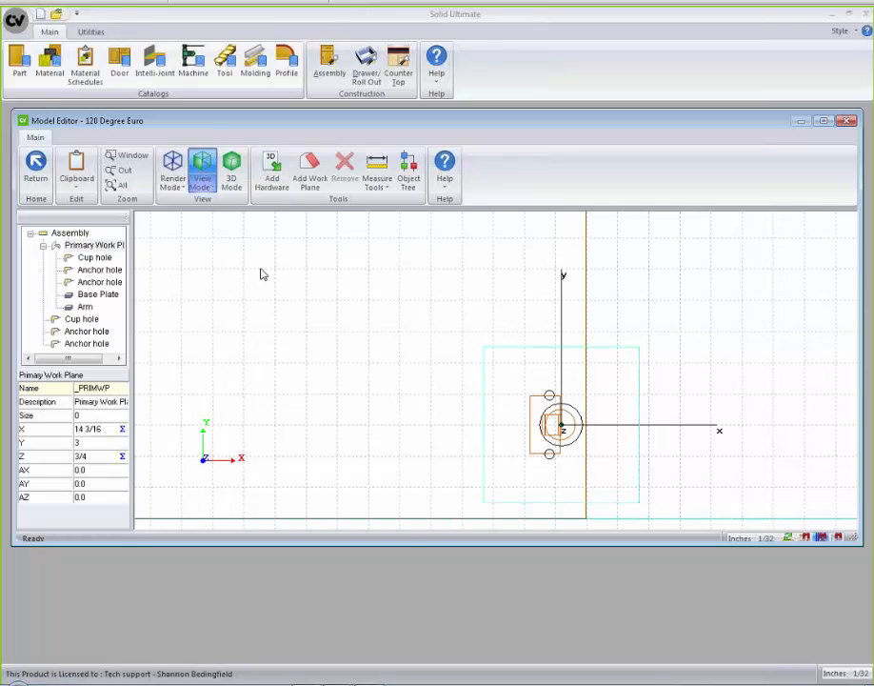
Start adding 3D hardware to the work plane, check the importable file types and cancel the model import.
{"action": "left_click", "coordinate": [271, 183]}
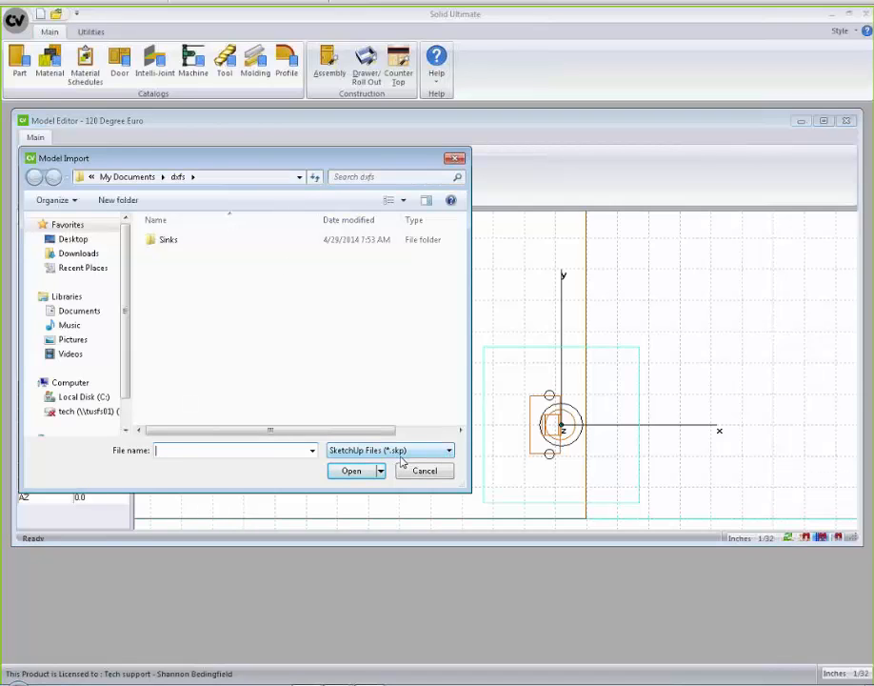
{"action": "left_click", "coordinate": [448, 450]}
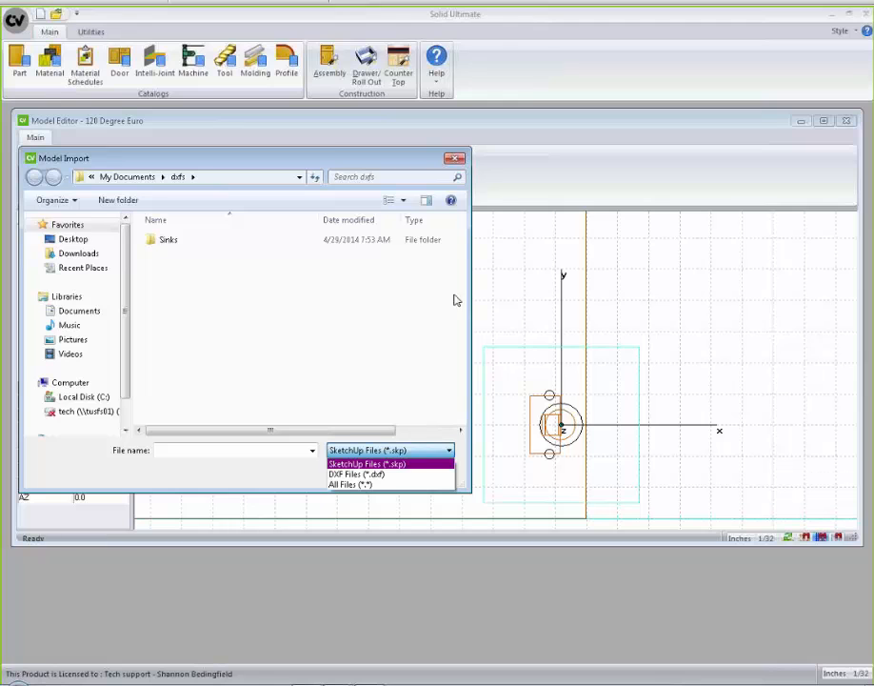
{"action": "left_click", "coordinate": [455, 159]}
{"action": "left_click", "coordinate": [455, 159]}
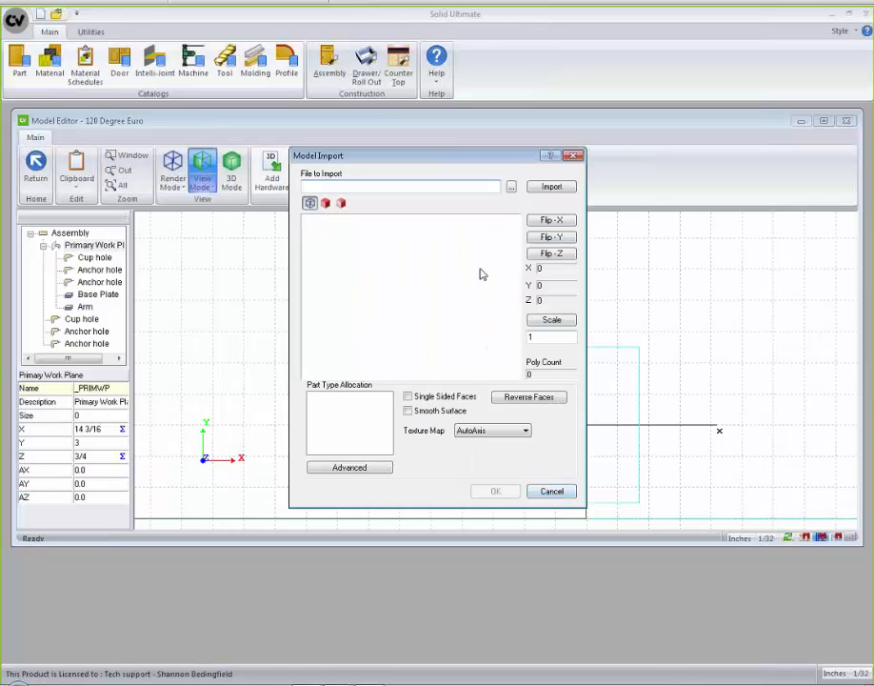
{"action": "left_click", "coordinate": [554, 491]}
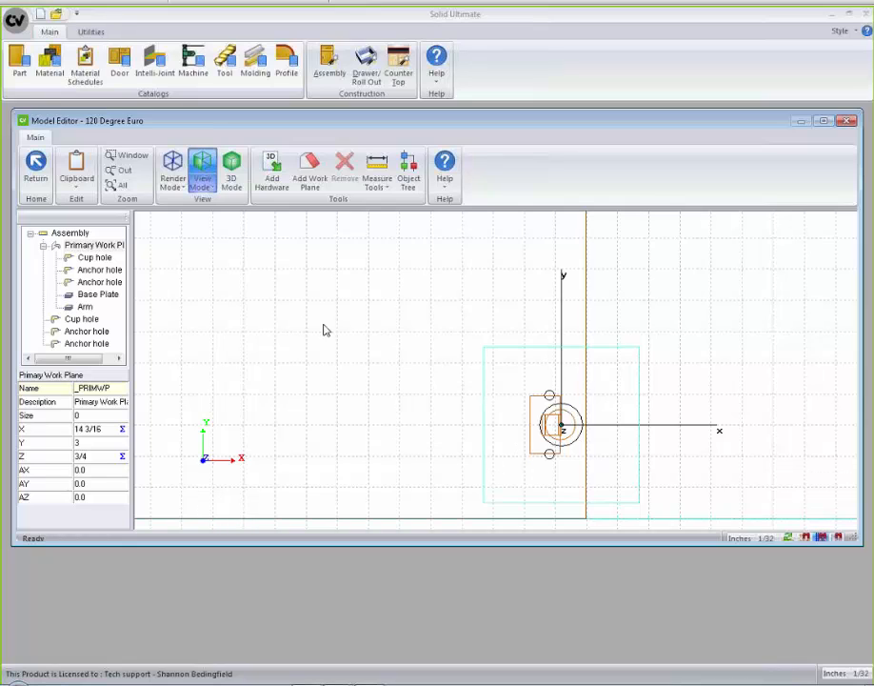
Show the 120 Degree Euro hinge model in 3D with shaded rendering and inspect its base plate, arm and cup from several angles.
{"action": "left_click", "coordinate": [202, 188]}
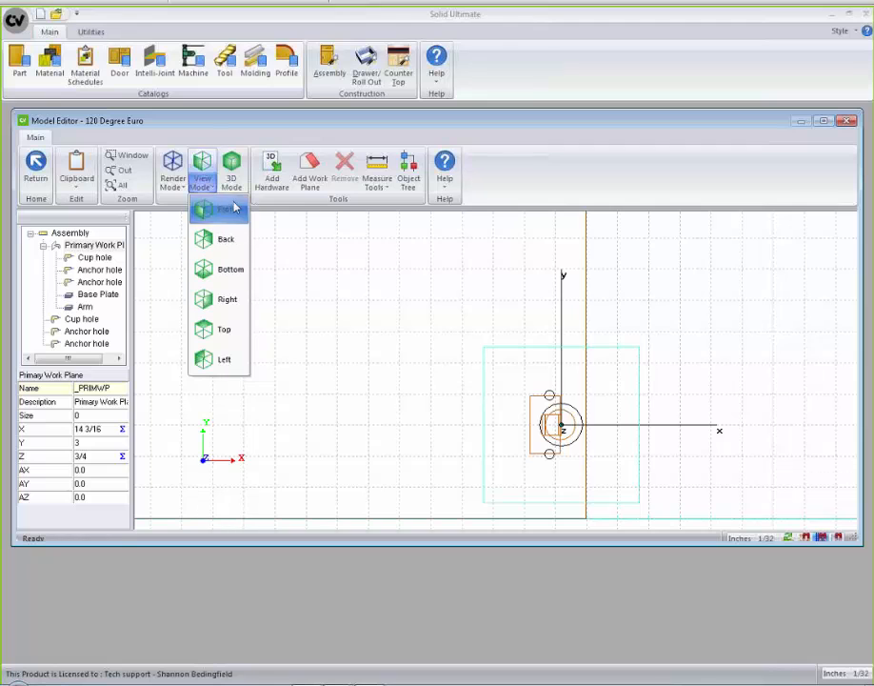
{"action": "left_click", "coordinate": [231, 172]}
{"action": "left_click_drag", "start_coordinate": [558, 430], "coordinate": [328, 422]}
{"action": "left_click_drag", "start_coordinate": [564, 487], "coordinate": [520, 495]}
{"action": "scroll", "coordinate": [509, 447], "scroll_direction": "up", "scroll_amount": 5}
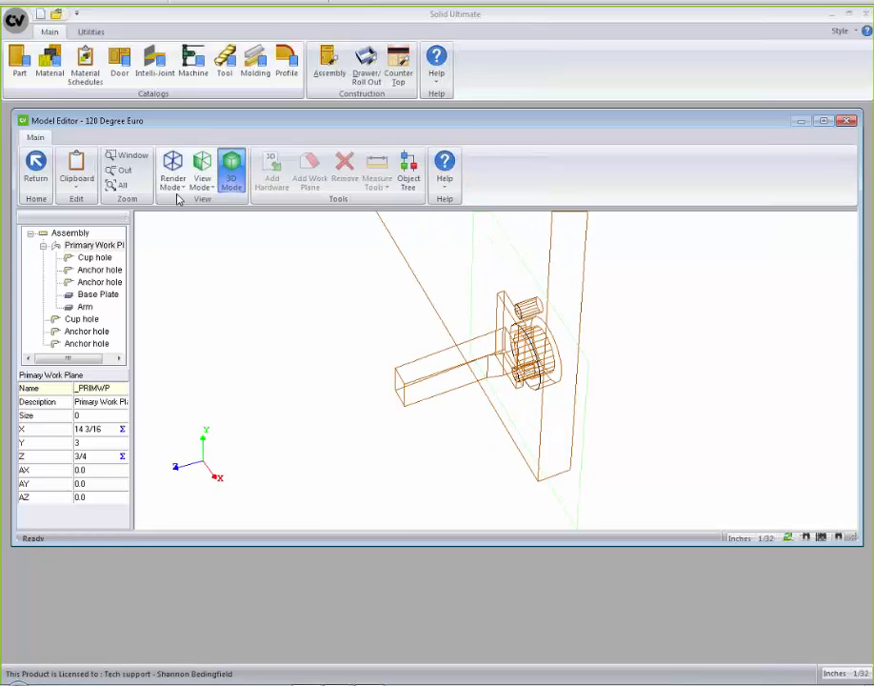
{"action": "left_click", "coordinate": [172, 173]}
{"action": "left_click", "coordinate": [190, 242]}
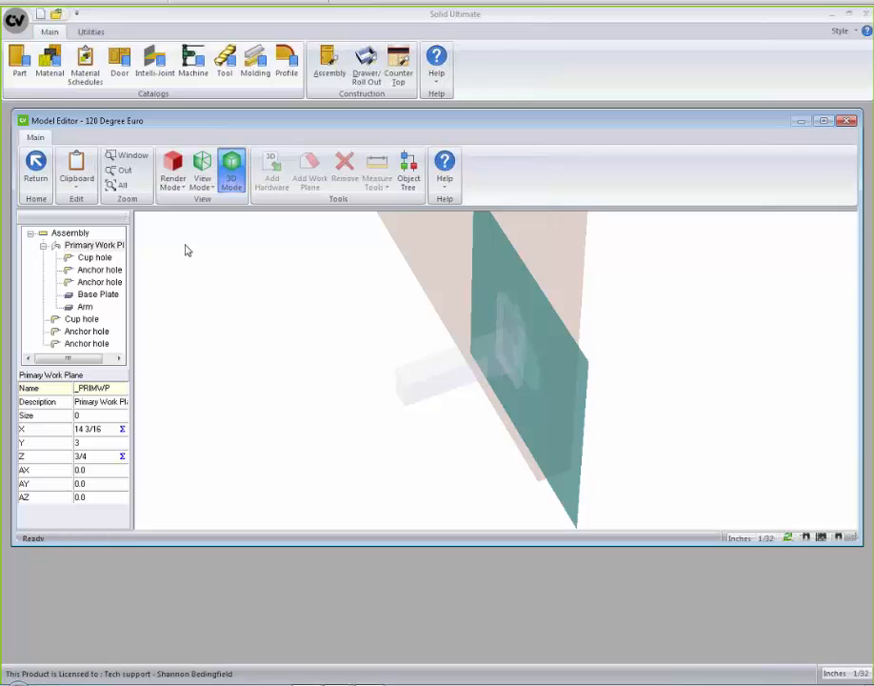
{"action": "mouse_move", "coordinate": [353, 456]}
{"action": "left_mouse_down"}
{"action": "mouse_move", "coordinate": [486, 429]}
{"action": "mouse_move", "coordinate": [565, 392]}
{"action": "mouse_move", "coordinate": [560, 430]}
{"action": "mouse_move", "coordinate": [553, 334]}
{"action": "mouse_move", "coordinate": [549, 353]}
{"action": "mouse_move", "coordinate": [439, 457]}
{"action": "mouse_move", "coordinate": [371, 488]}
{"action": "left_mouse_up"}
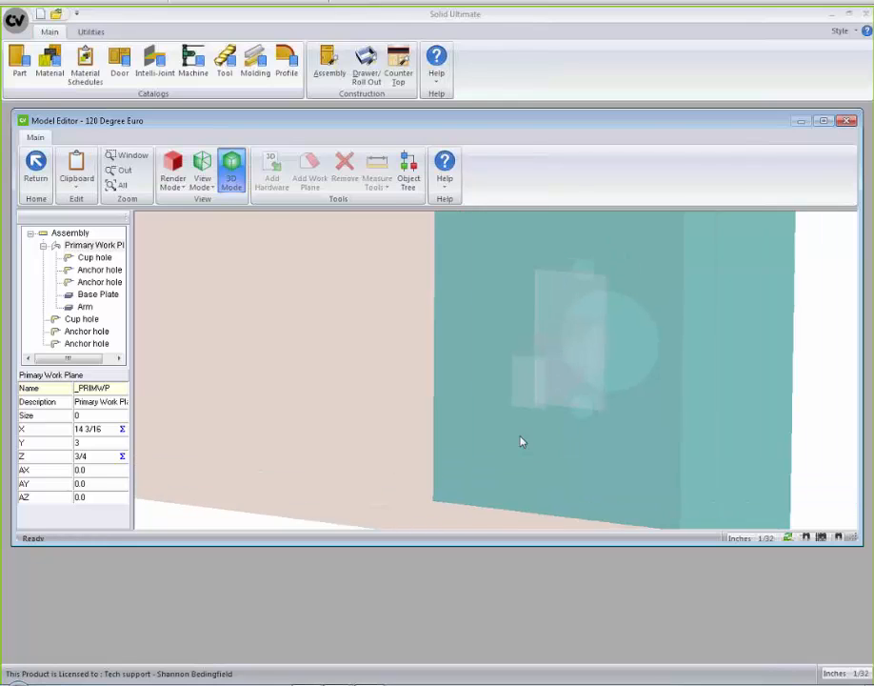
{"action": "left_click_drag", "start_coordinate": [521, 441], "coordinate": [468, 440]}
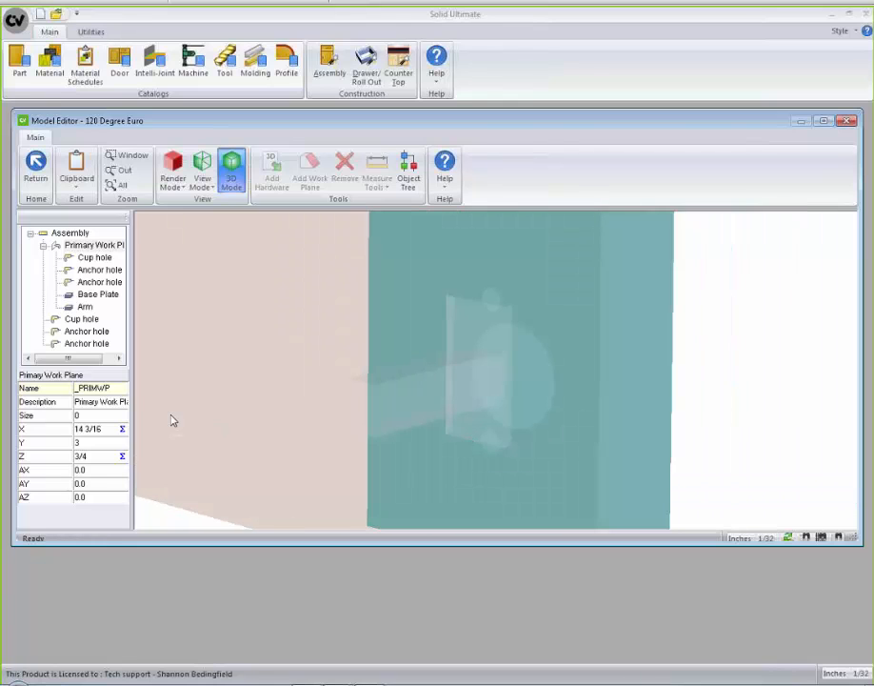
Leave the Model Editor, review the advanced options in the hinge's material properties, and return to the material list.
{"action": "left_click", "coordinate": [36, 164]}
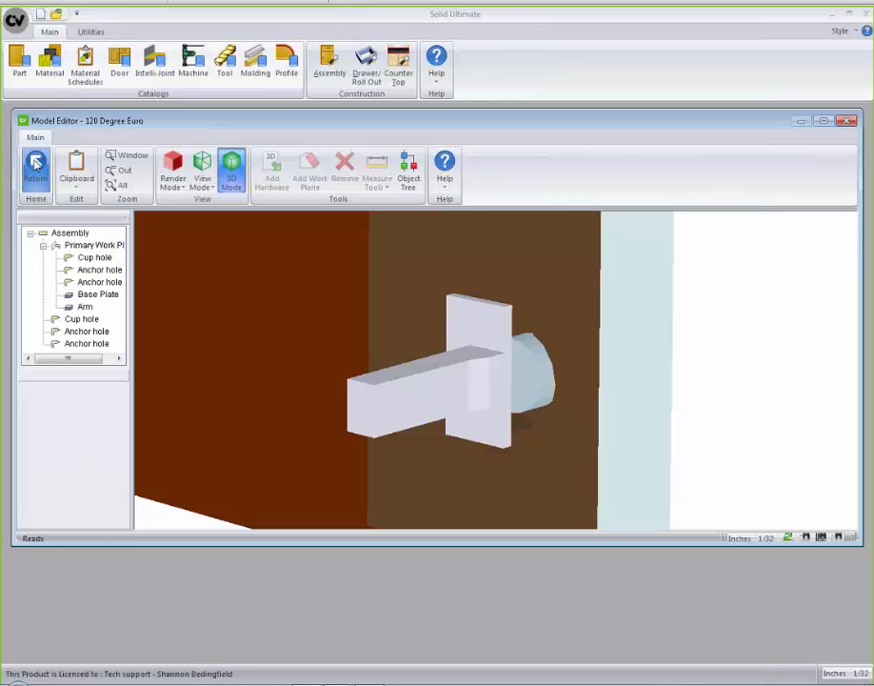
{"action": "left_click", "coordinate": [35, 164]}
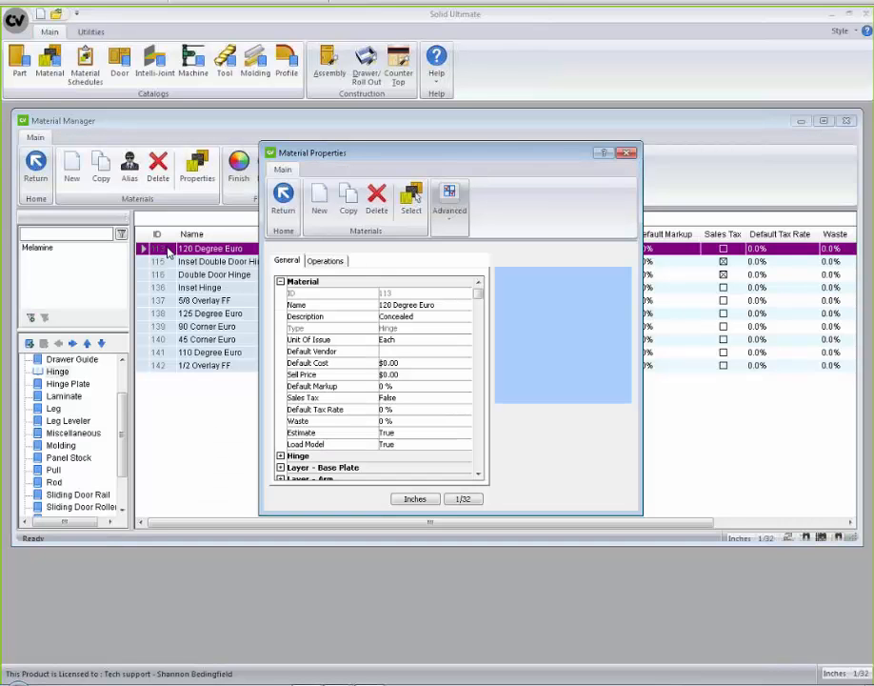
{"action": "left_click", "coordinate": [451, 205]}
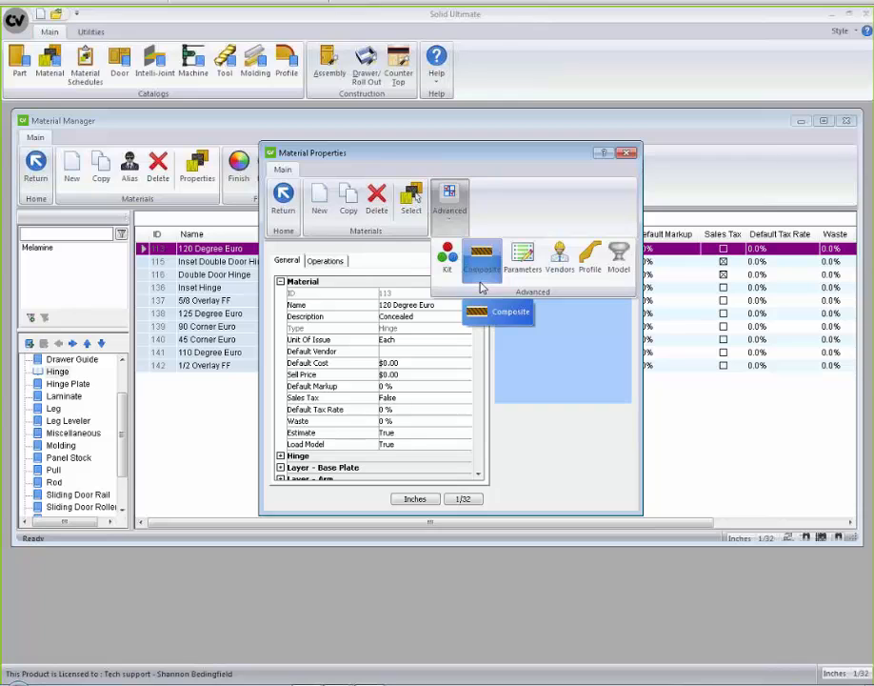
{"action": "left_click", "coordinate": [592, 201]}
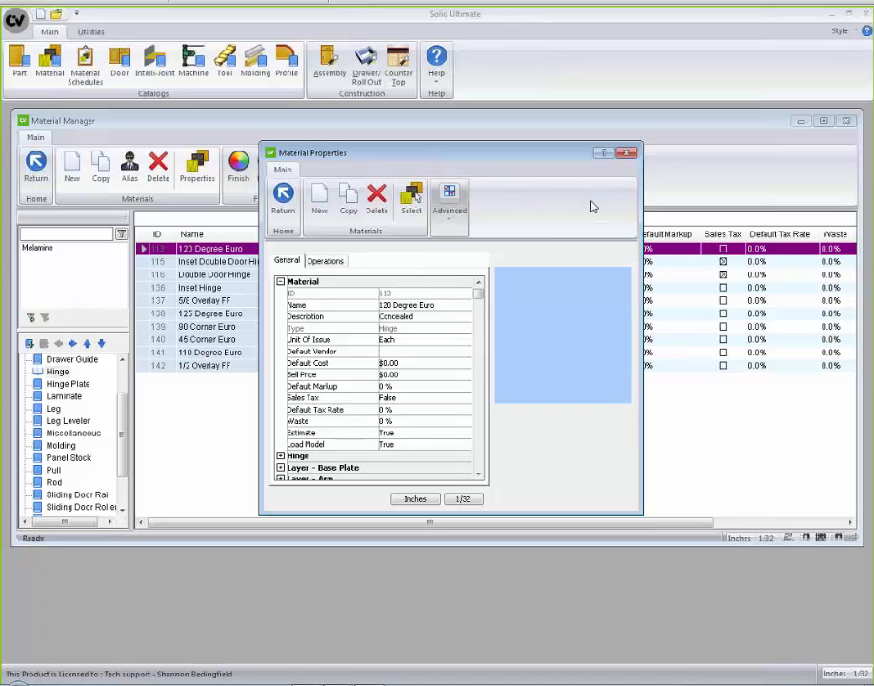
{"action": "left_click", "coordinate": [284, 198]}
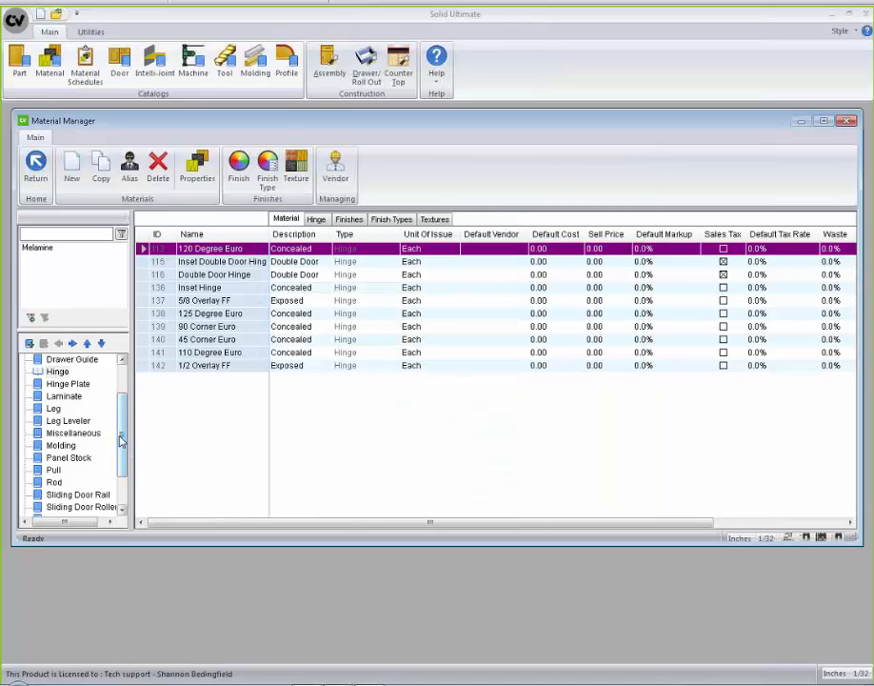
List the Panel Stock materials sorted by description and select the P-Lam/PB/Backer composite.
{"action": "scroll", "coordinate": [121, 440], "scroll_direction": "up", "scroll_amount": 2}
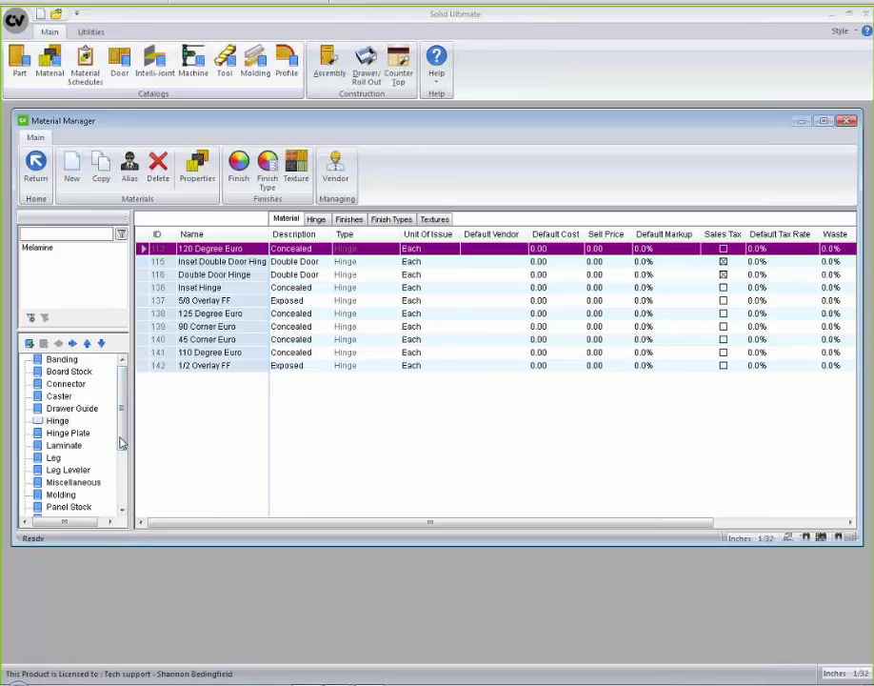
{"action": "scroll", "coordinate": [121, 443], "scroll_direction": "down", "scroll_amount": 2}
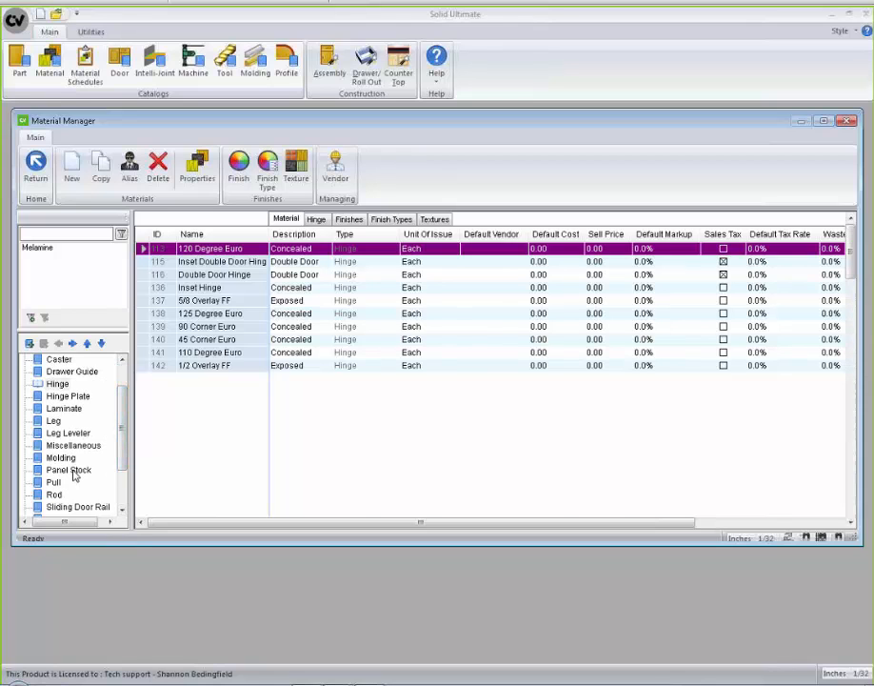
{"action": "left_click", "coordinate": [70, 471]}
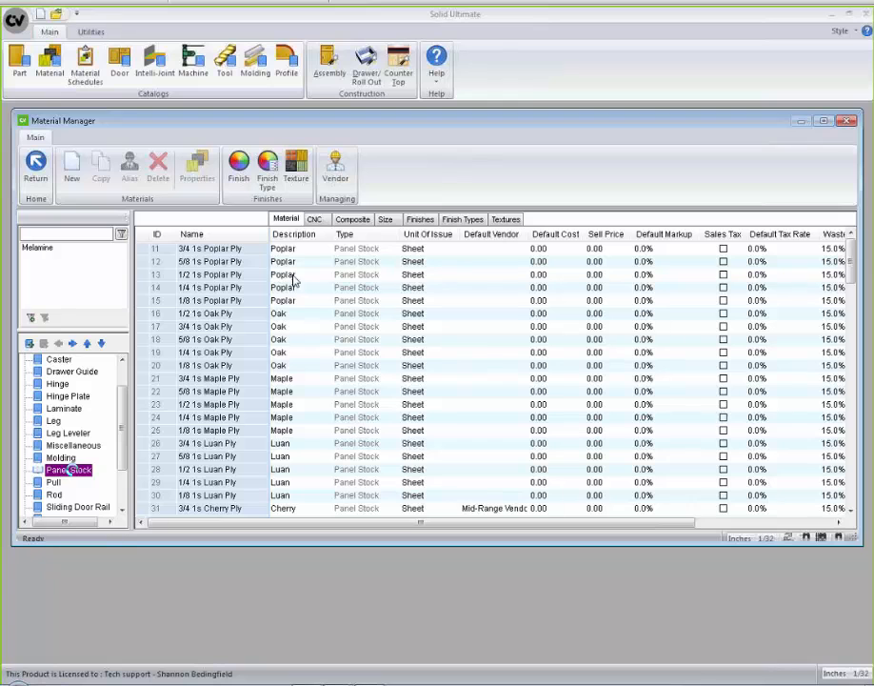
{"action": "left_click", "coordinate": [307, 235]}
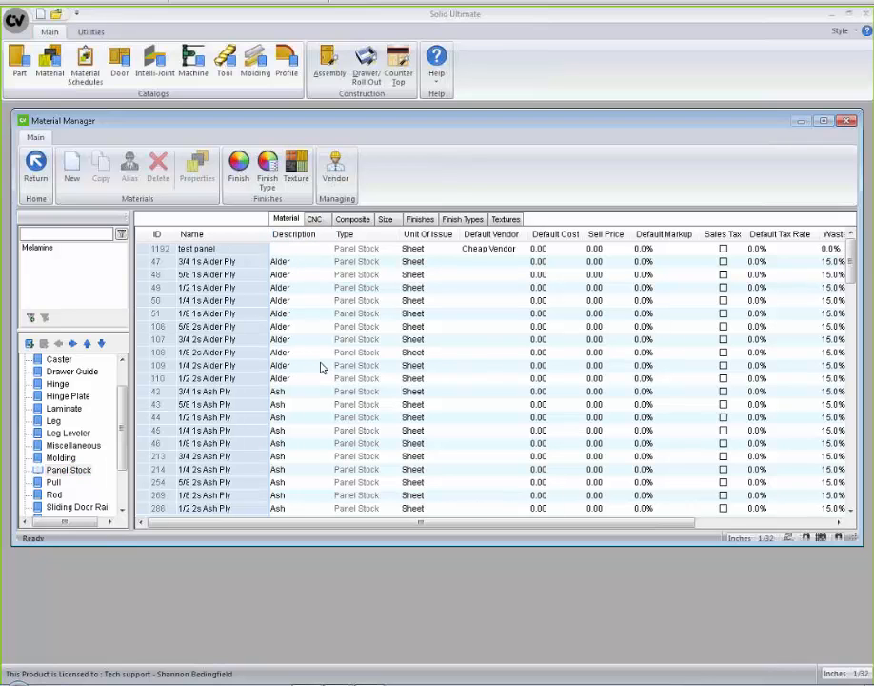
{"action": "scroll", "coordinate": [322, 361], "scroll_direction": "down", "scroll_amount": 10}
{"action": "scroll", "coordinate": [322, 367], "scroll_direction": "up", "scroll_amount": 3}
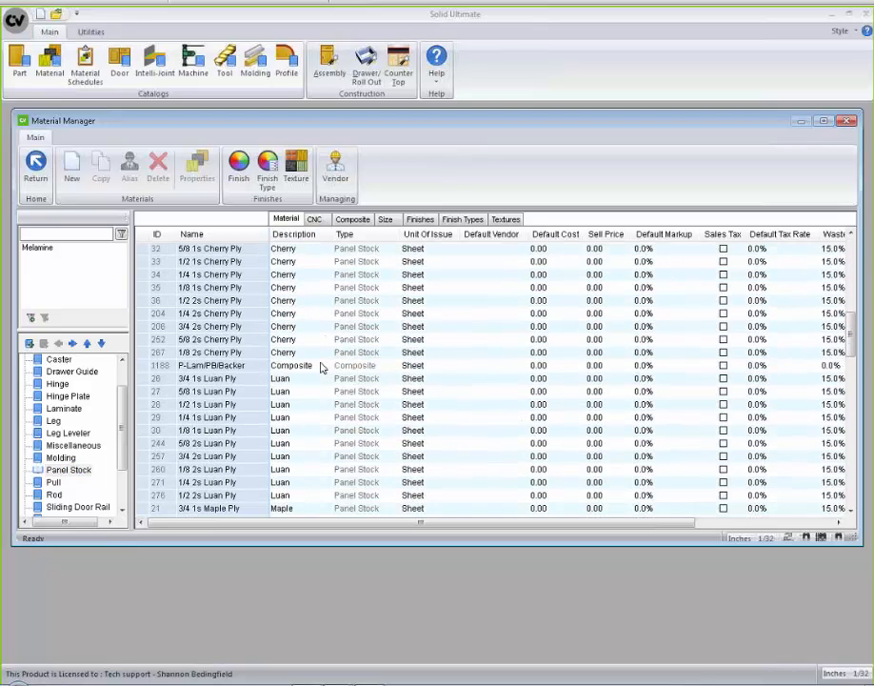
{"action": "left_click", "coordinate": [219, 365]}
{"action": "left_click", "coordinate": [142, 365]}
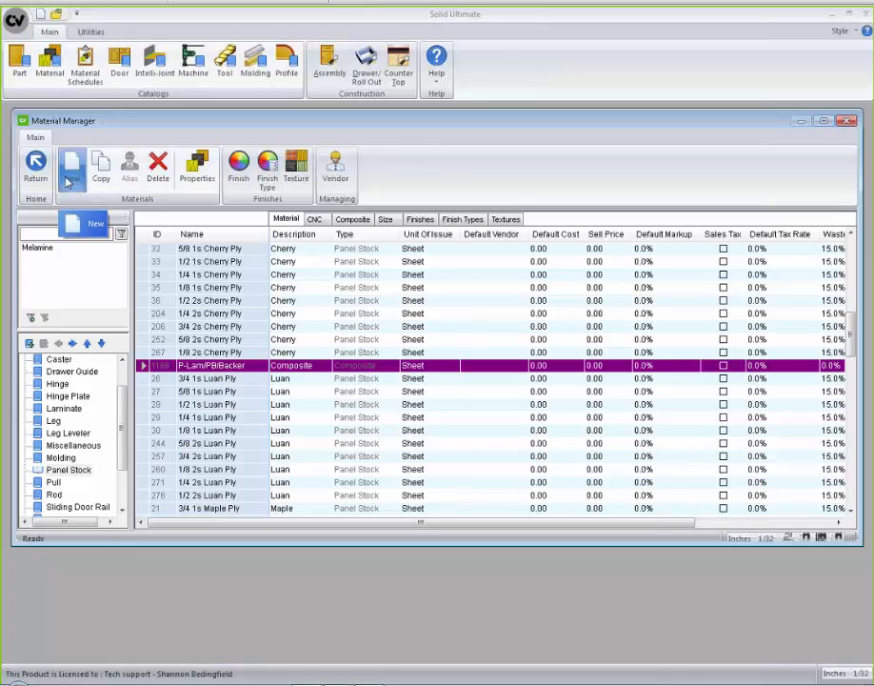
Open the Composite Material Manager from the properties of P-Lam/PB/Backer.
{"action": "left_click", "coordinate": [198, 164]}
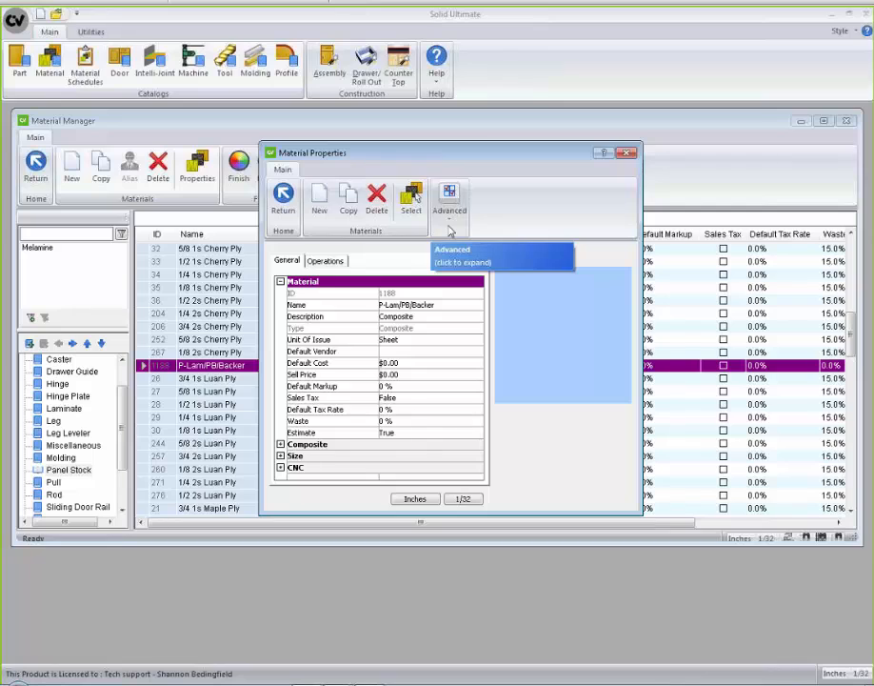
{"action": "left_click", "coordinate": [457, 197]}
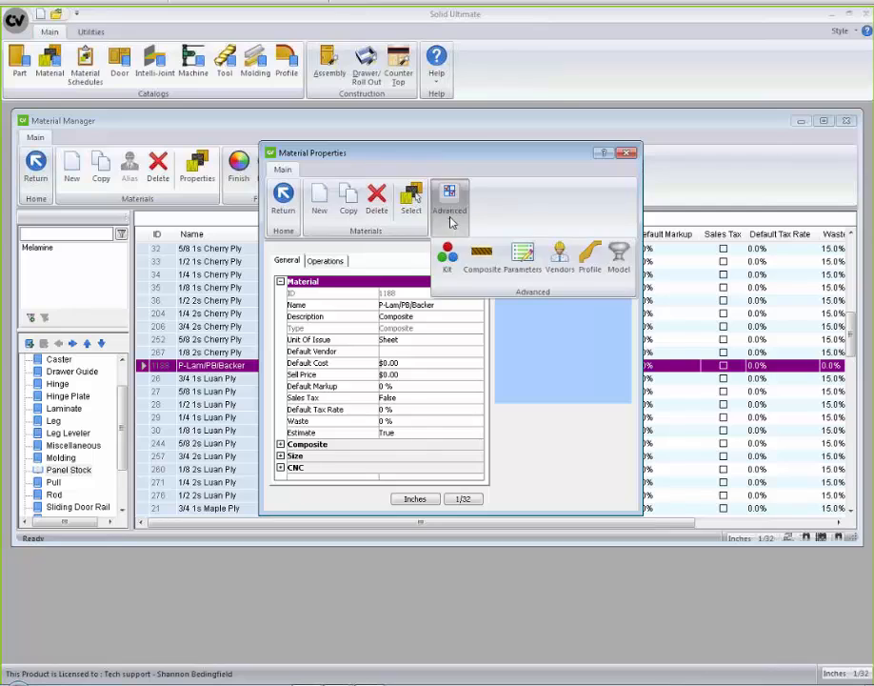
{"action": "left_click", "coordinate": [483, 259]}
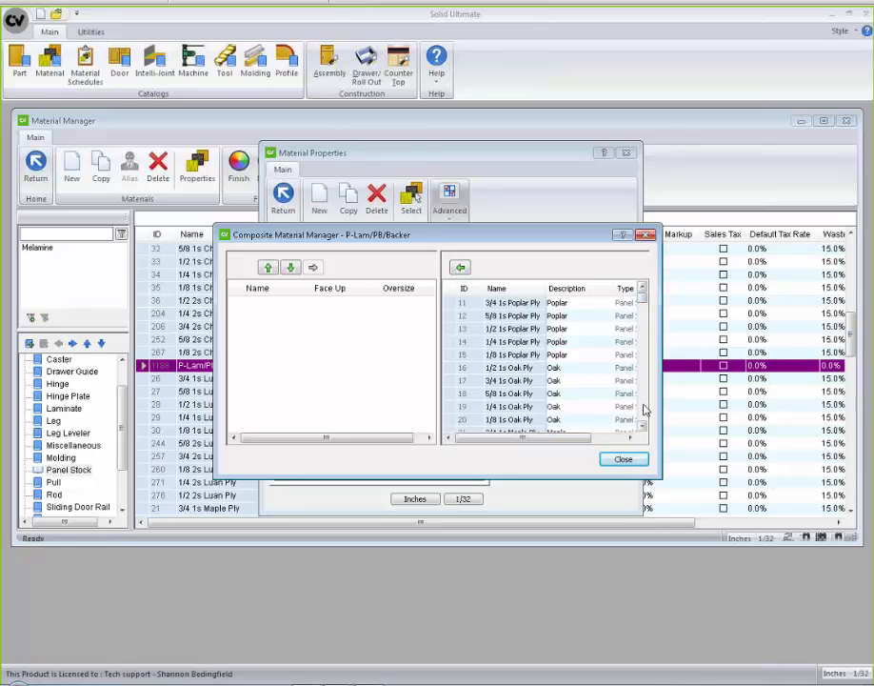
Sort the available materials by description and add 3/4 MDF as a layer of the composite.
{"action": "left_click", "coordinate": [643, 429]}
{"action": "left_click", "coordinate": [642, 428]}
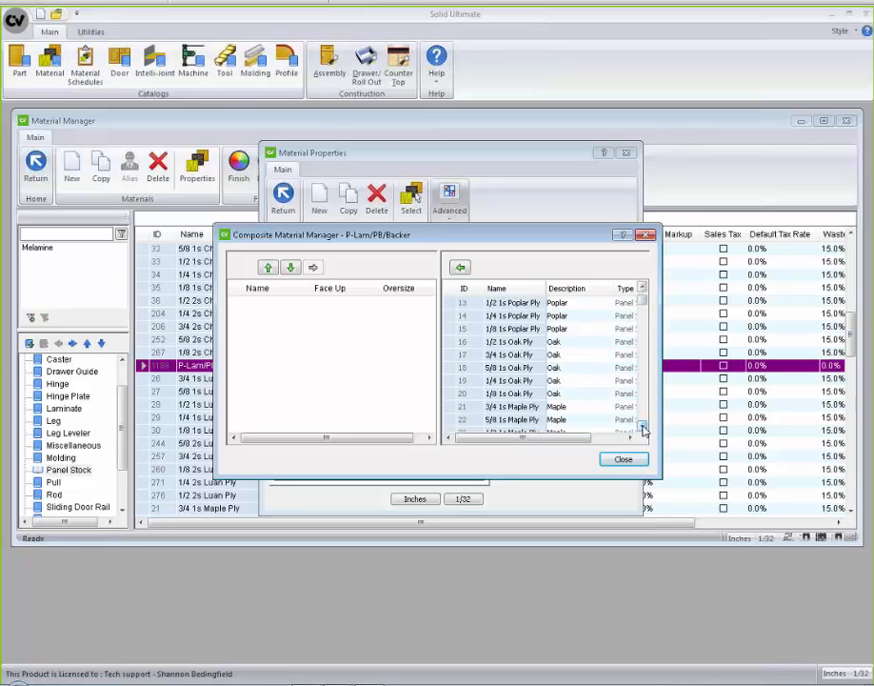
{"action": "left_click", "coordinate": [579, 412]}
{"action": "left_click", "coordinate": [569, 287]}
{"action": "scroll", "coordinate": [590, 383], "scroll_direction": "down", "scroll_amount": 5}
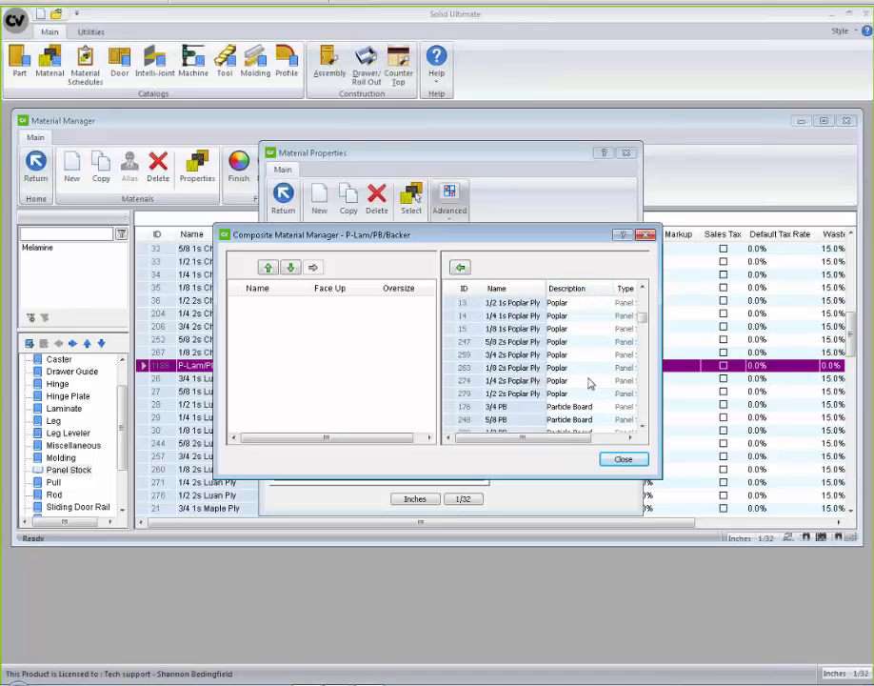
{"action": "scroll", "coordinate": [590, 383], "scroll_direction": "down", "scroll_amount": 5}
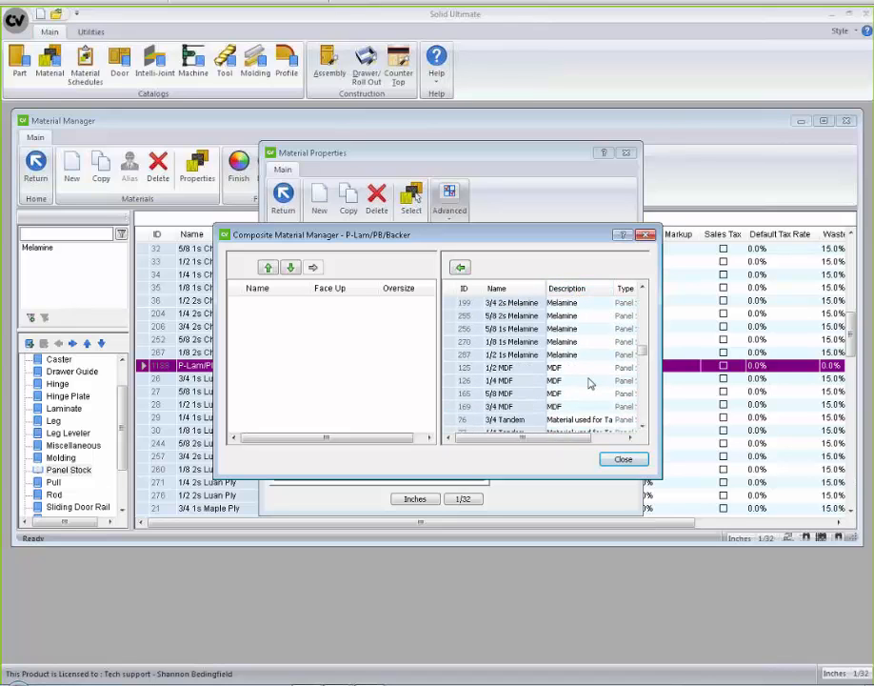
{"action": "left_click", "coordinate": [506, 408]}
{"action": "double_click", "coordinate": [505, 407]}
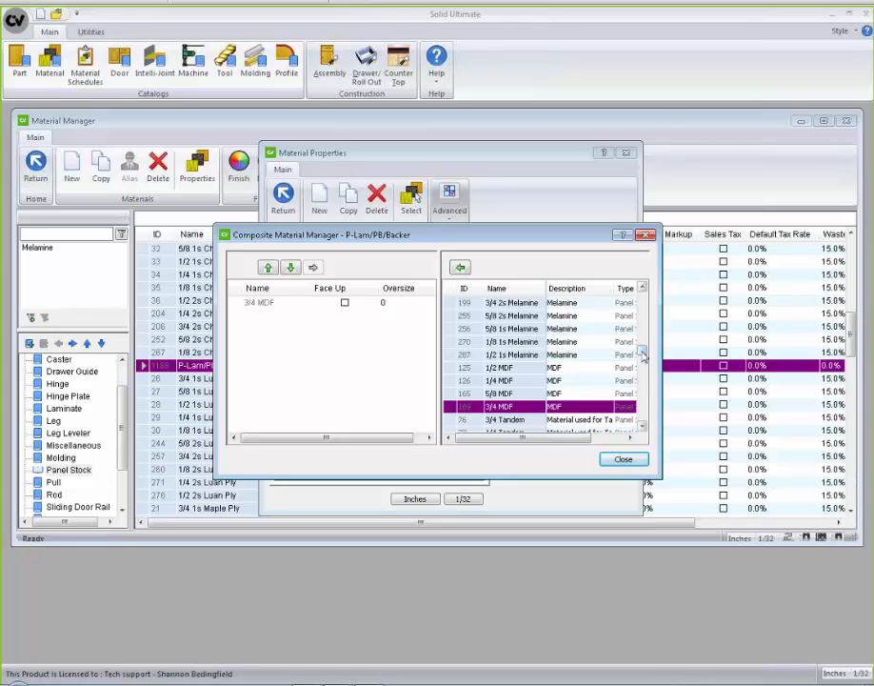
Find the laminates among the available materials and add VT Solid Lam as a layer of the composite.
{"action": "left_click_drag", "start_coordinate": [643, 354], "coordinate": [648, 390]}
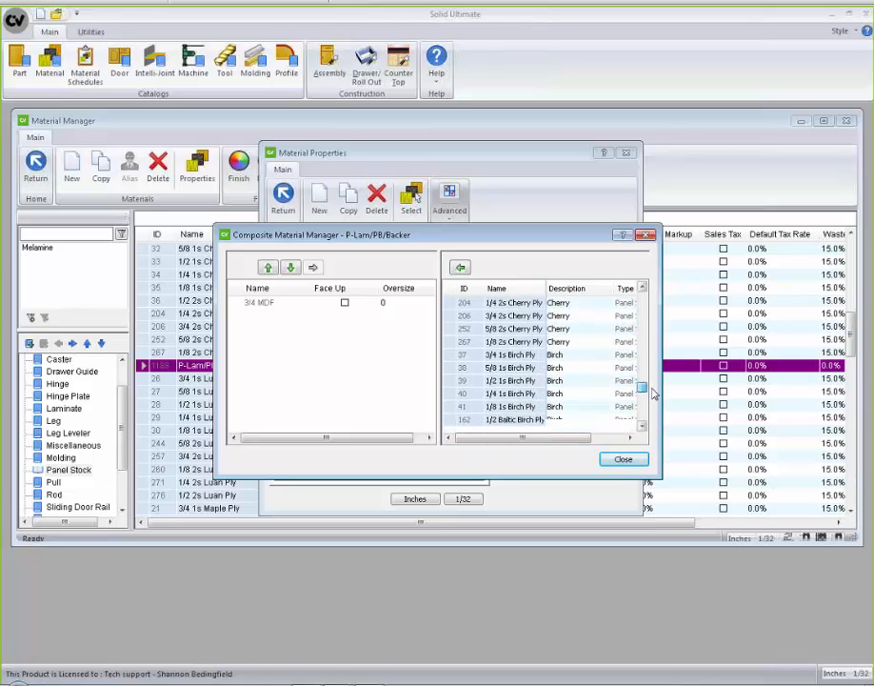
{"action": "left_click_drag", "start_coordinate": [562, 439], "coordinate": [590, 445]}
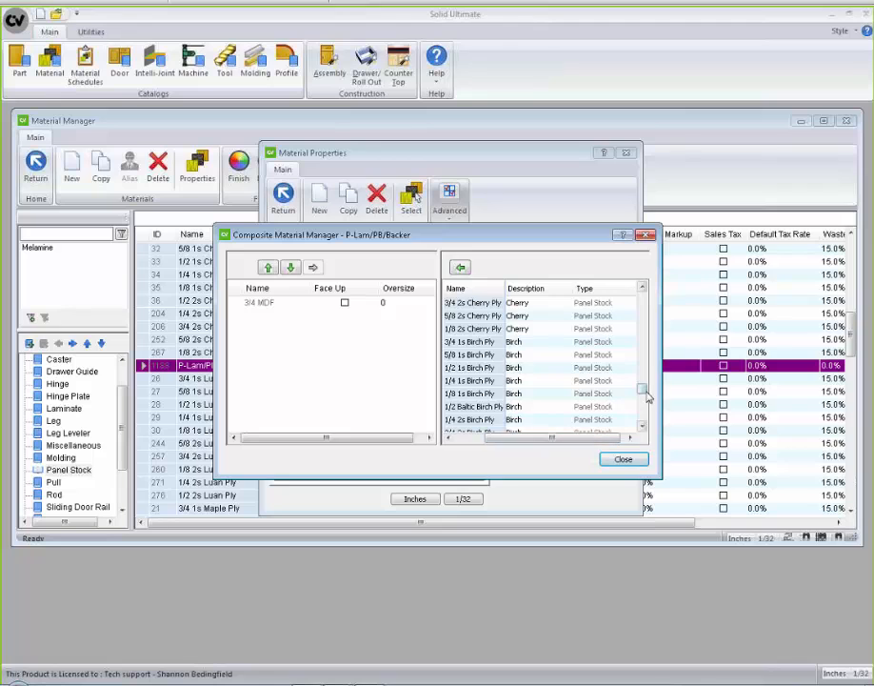
{"action": "left_click_drag", "start_coordinate": [644, 388], "coordinate": [644, 296]}
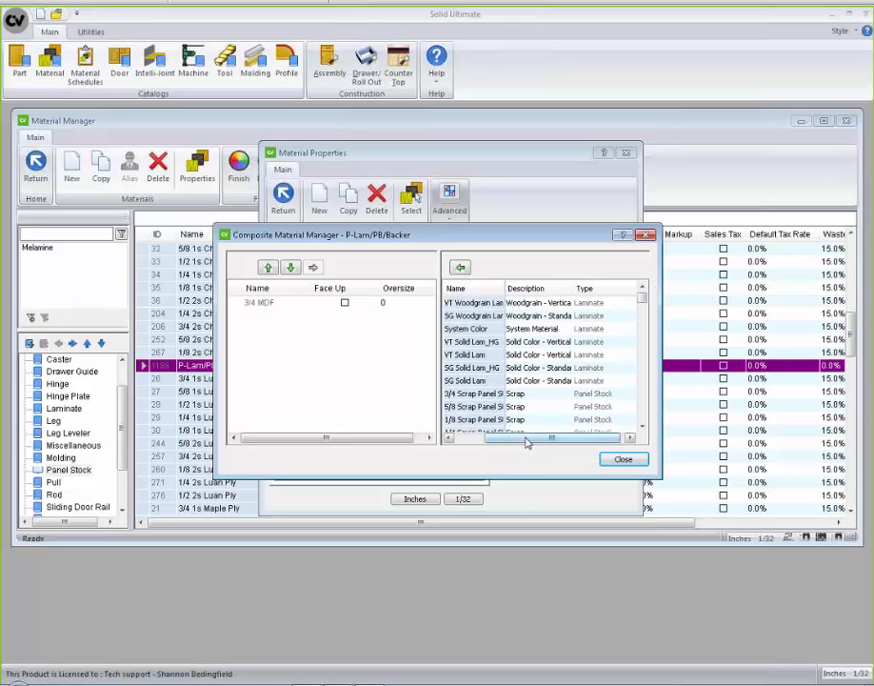
{"action": "left_click_drag", "start_coordinate": [521, 440], "coordinate": [493, 447]}
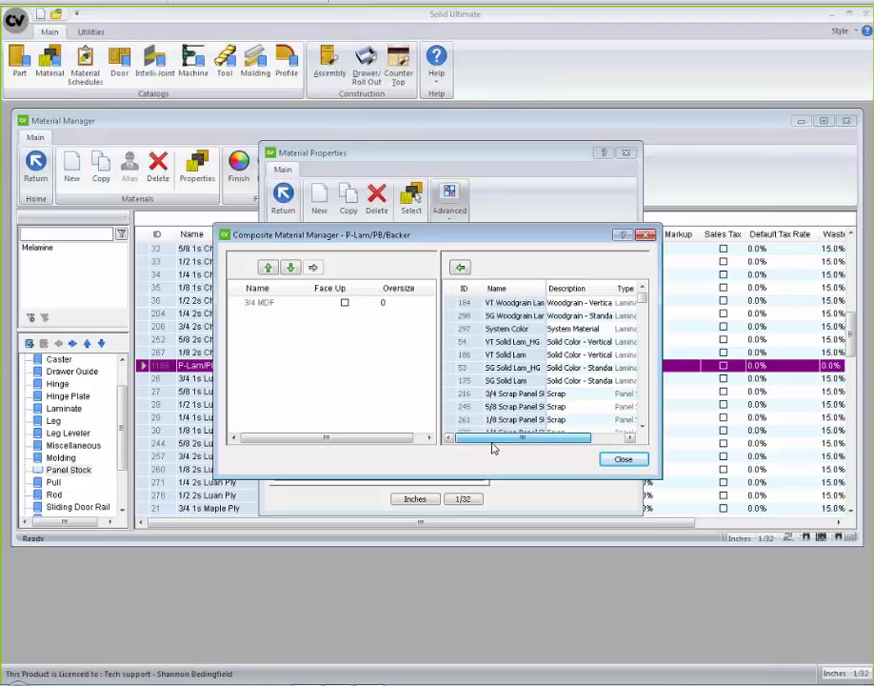
{"action": "double_click", "coordinate": [510, 355]}
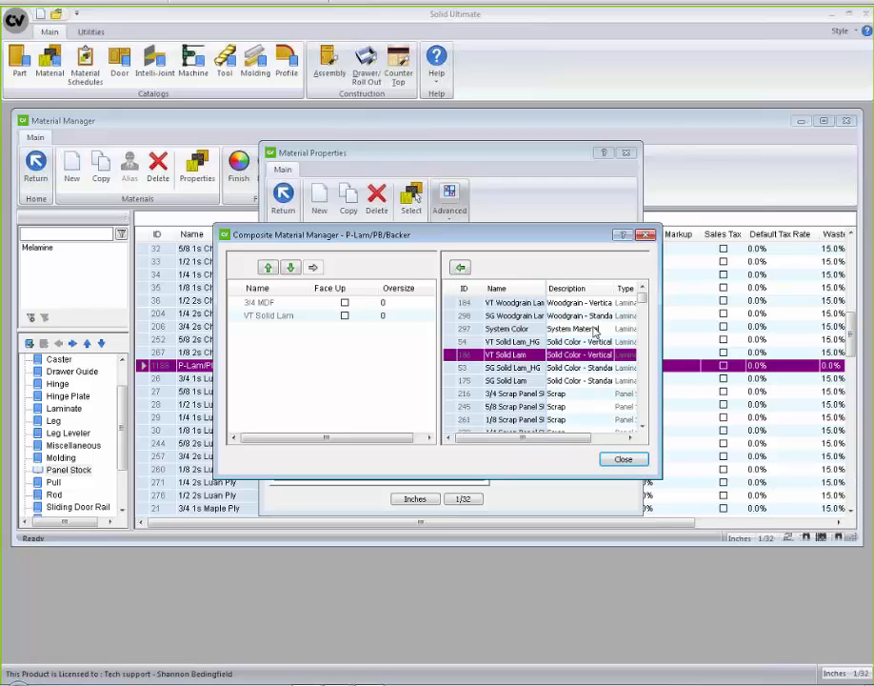
Add the Backer laminate to the composite and move the VT Solid Lam layer above 3/4 MDF.
{"action": "scroll", "coordinate": [612, 380], "scroll_direction": "down", "scroll_amount": 2}
{"action": "scroll", "coordinate": [612, 380], "scroll_direction": "down", "scroll_amount": 3}
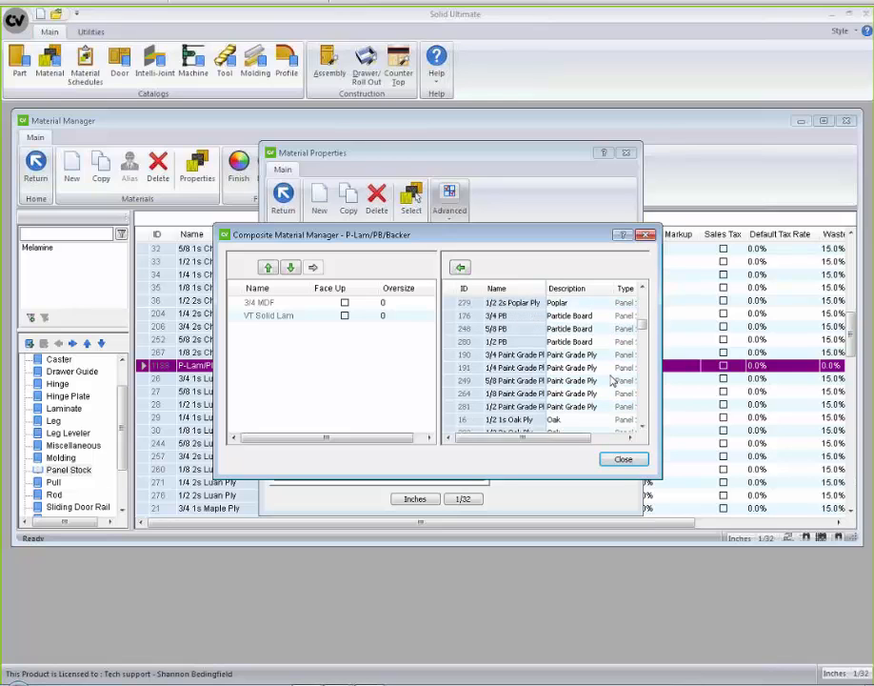
{"action": "scroll", "coordinate": [612, 380], "scroll_direction": "up", "scroll_amount": 5}
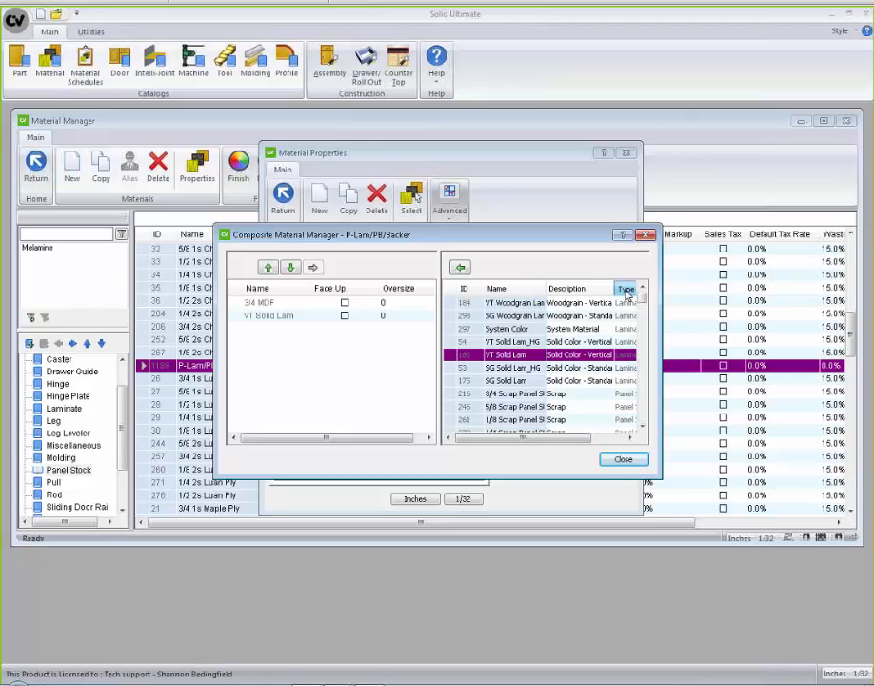
{"action": "scroll", "coordinate": [625, 293], "scroll_direction": "down", "scroll_amount": 2}
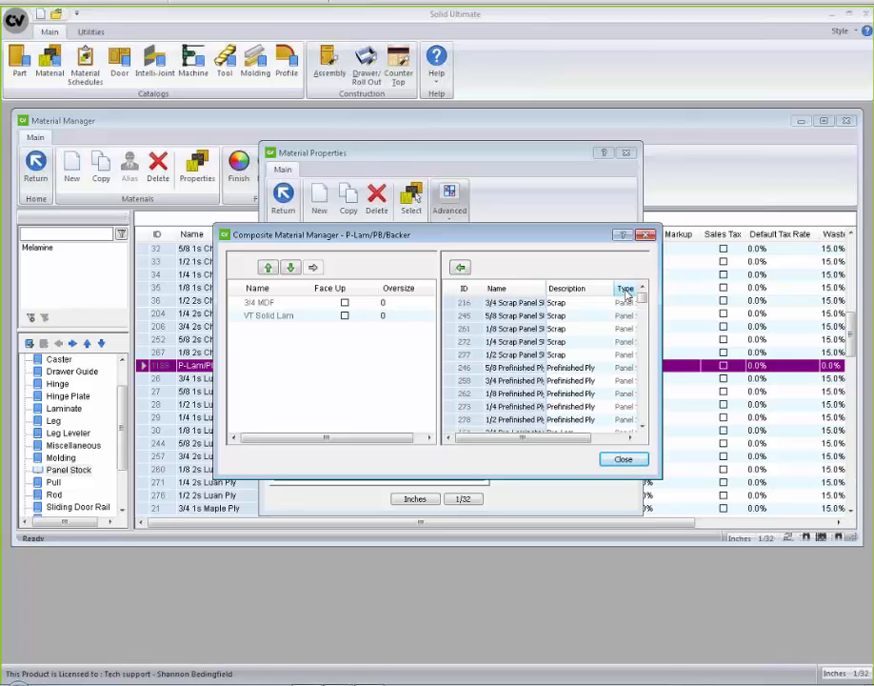
{"action": "left_click", "coordinate": [626, 289]}
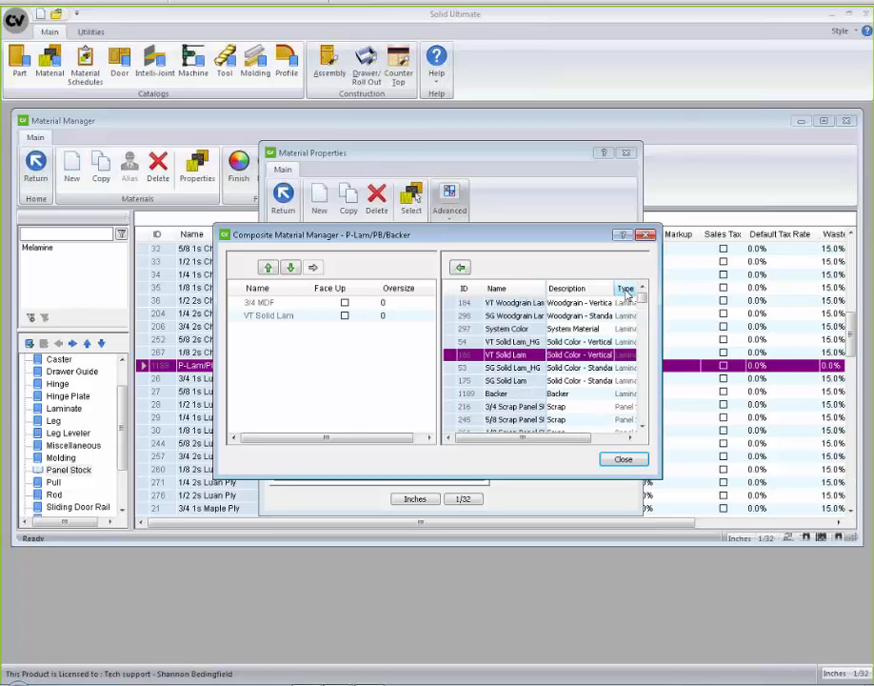
{"action": "left_click", "coordinate": [497, 395]}
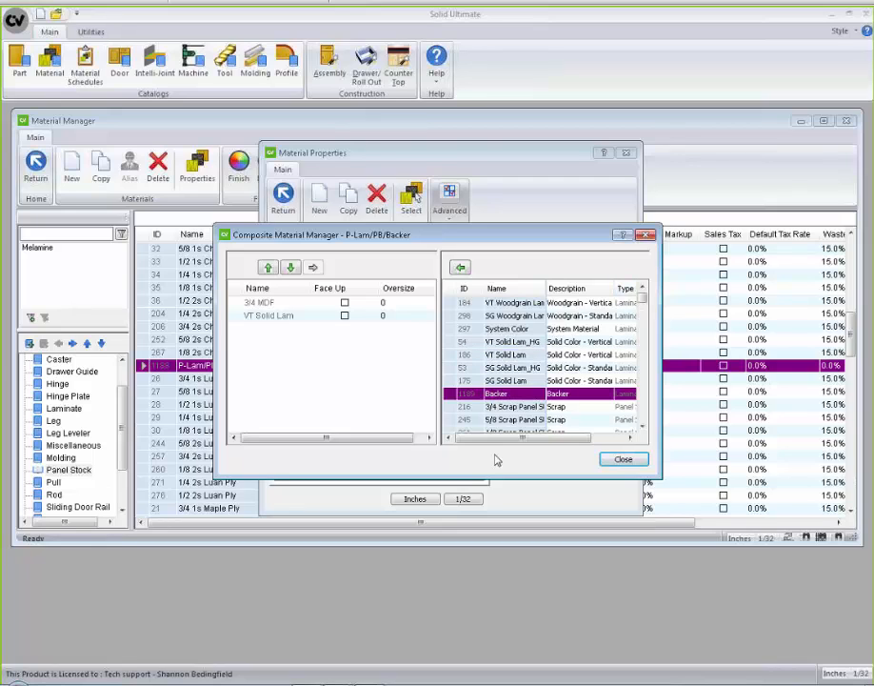
{"action": "double_click", "coordinate": [452, 399]}
{"action": "left_click", "coordinate": [274, 318]}
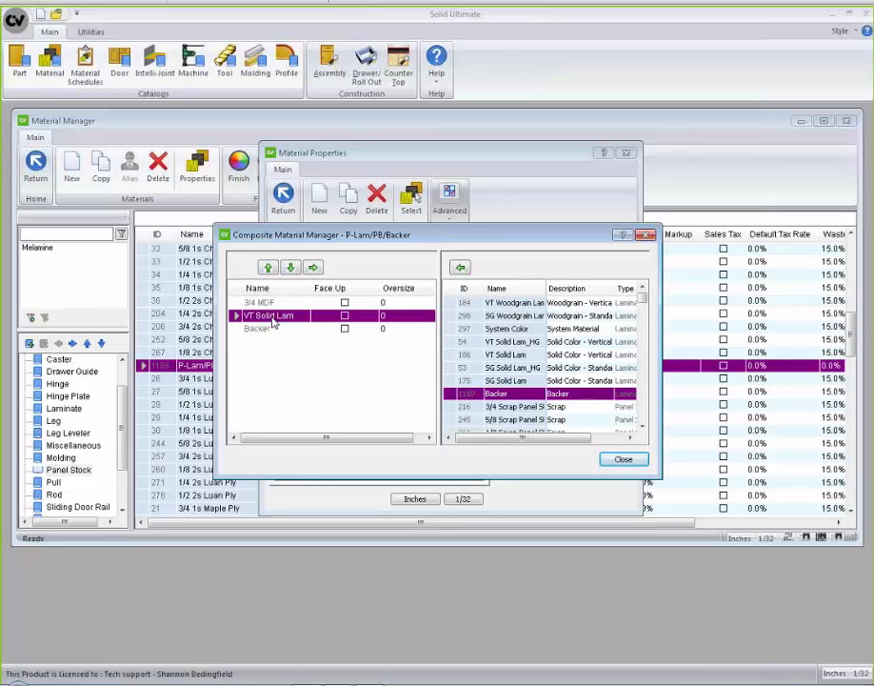
{"action": "left_click", "coordinate": [268, 268]}
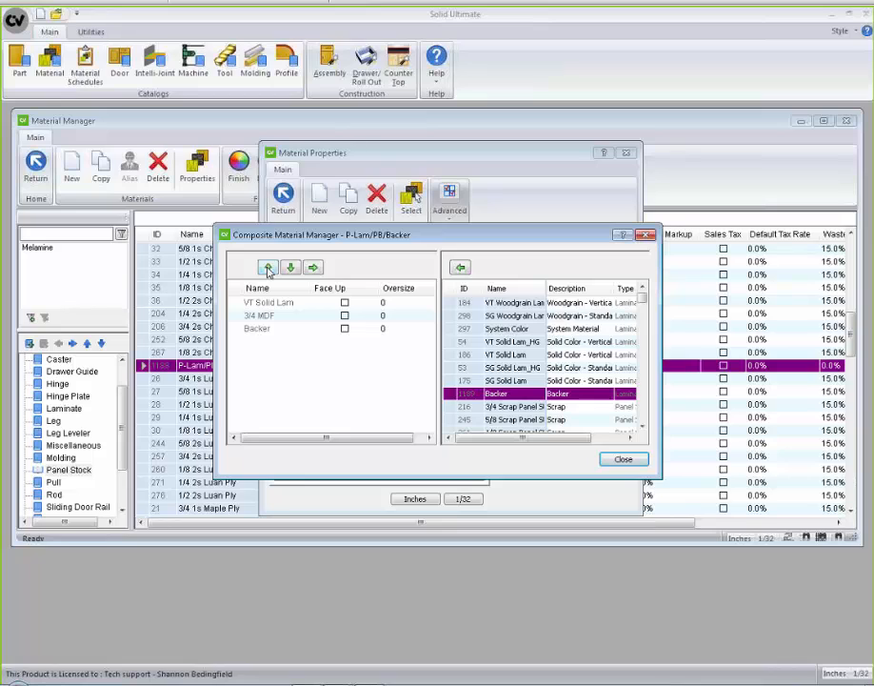
Mark VT Solid Lam as face up, set the oversize of VT Solid Lam and Backer to .5, and close the composite manager.
{"action": "left_click", "coordinate": [344, 303]}
{"action": "key", "text": "Tab"}
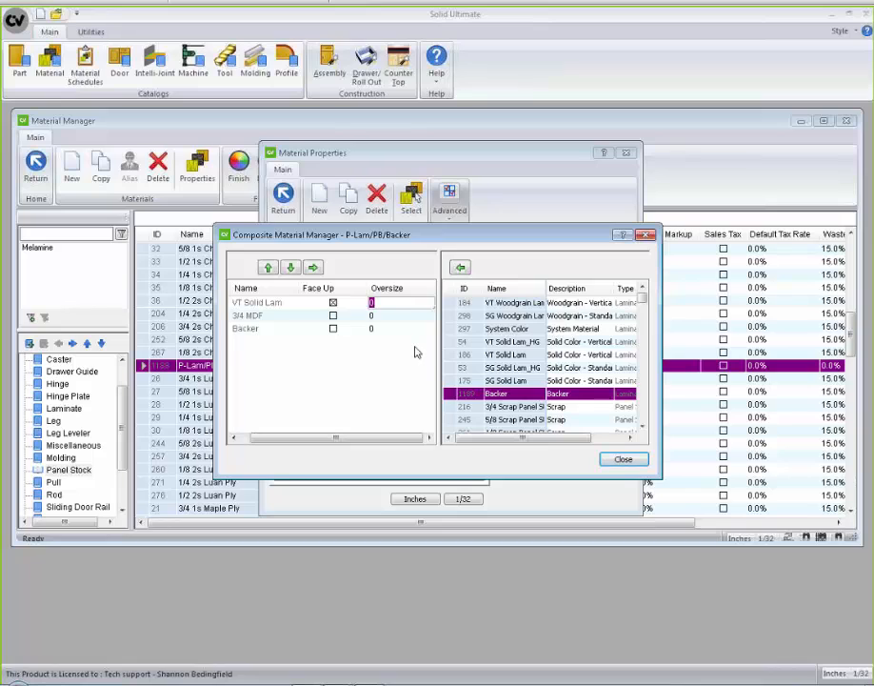
{"action": "type", "text": ".5"}
{"action": "left_click", "coordinate": [390, 327]}
{"action": "type", "text": ".5"}
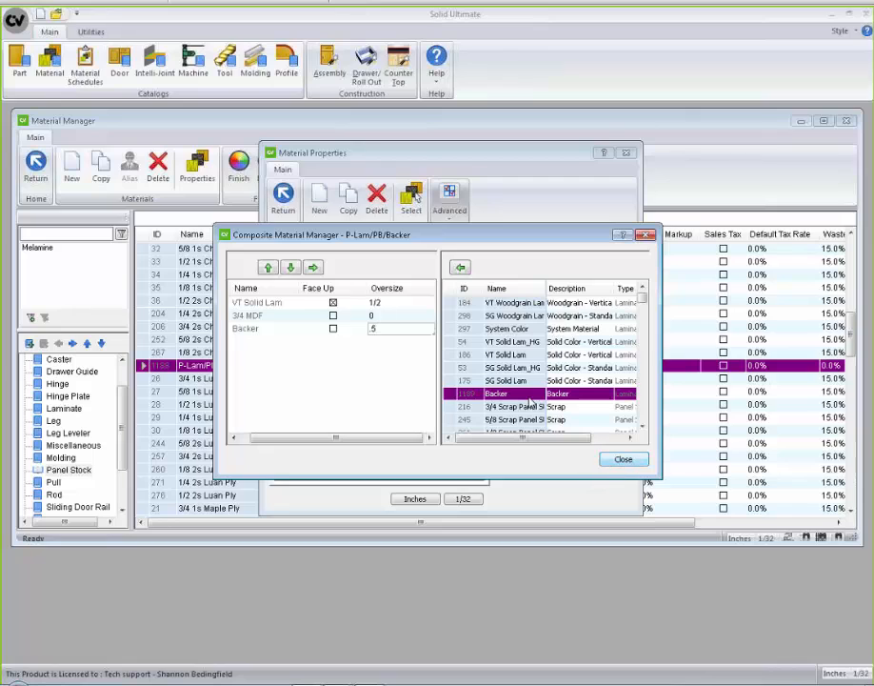
{"action": "left_click_drag", "start_coordinate": [363, 436], "coordinate": [283, 445]}
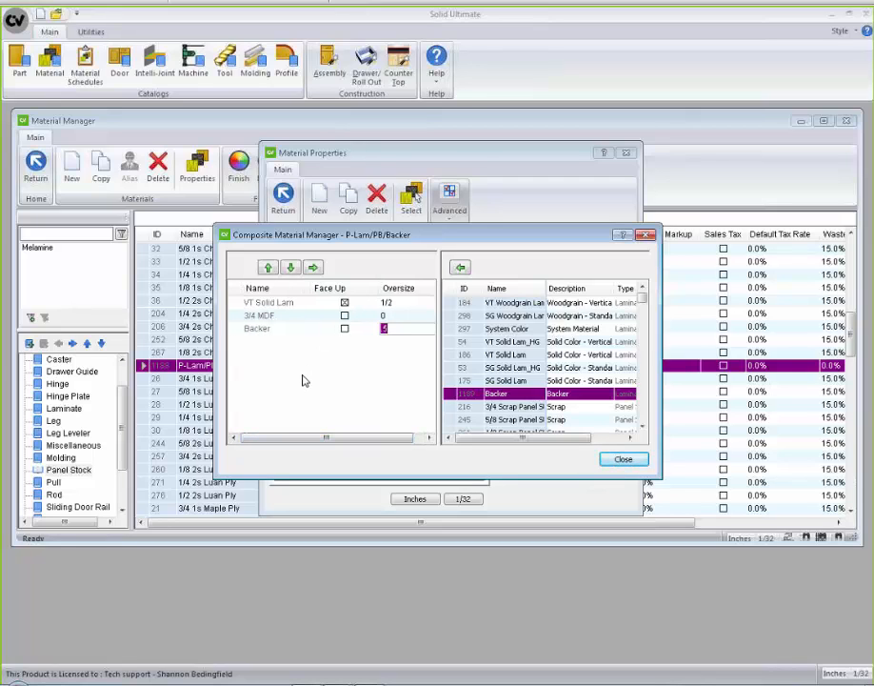
{"action": "left_click", "coordinate": [633, 464]}
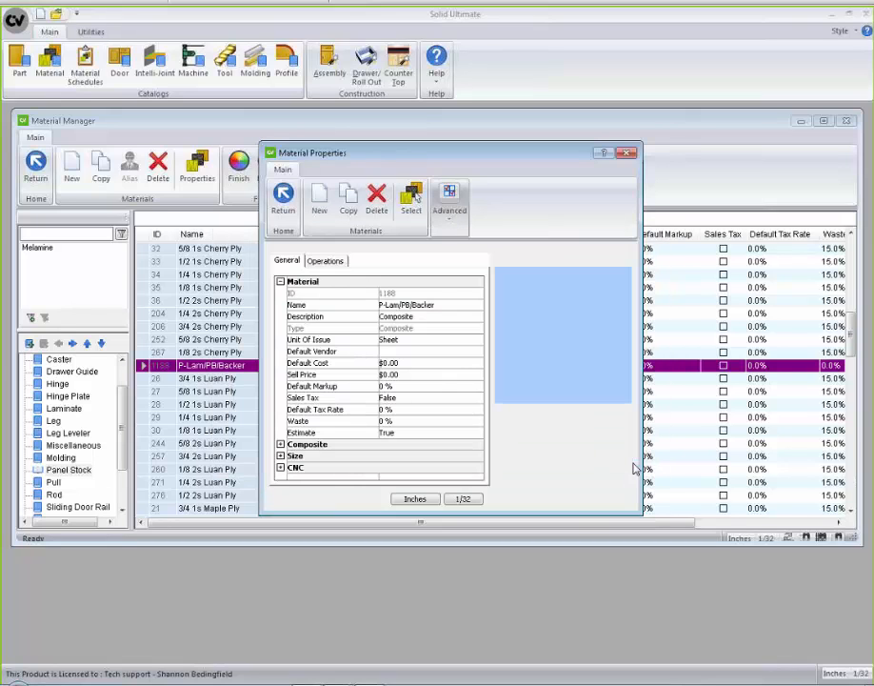
Switch the composite's Pre-Assembled setting to False and back to True, and leave the material properties.
{"action": "left_click", "coordinate": [280, 444]}
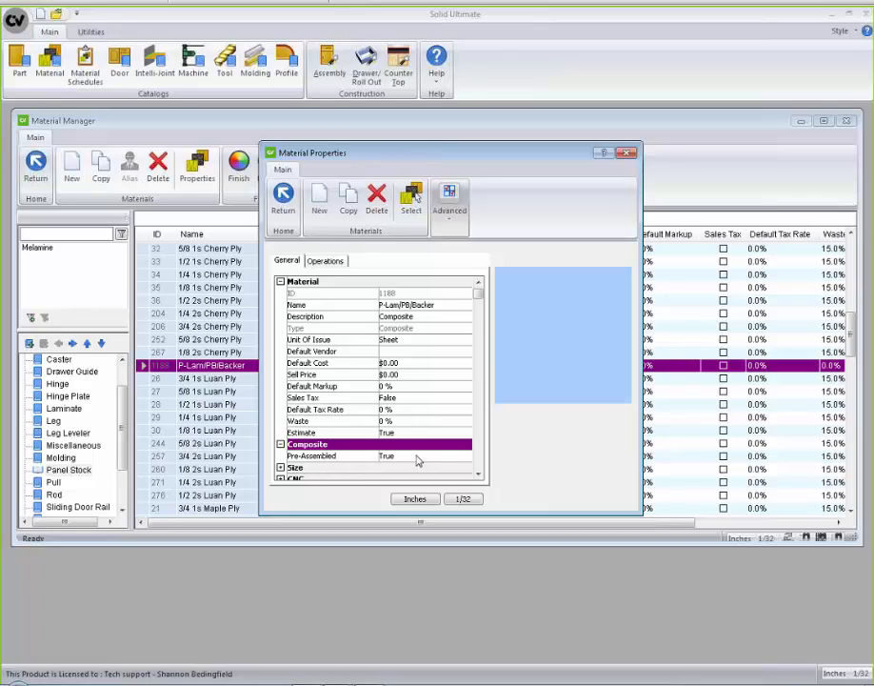
{"action": "left_click", "coordinate": [467, 457]}
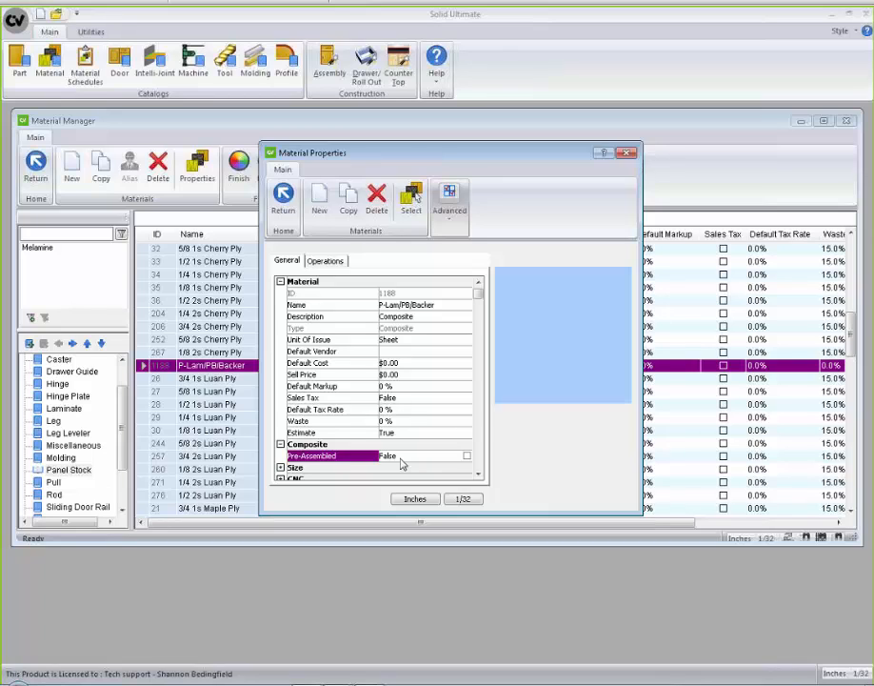
{"action": "left_click", "coordinate": [467, 457]}
{"action": "left_click", "coordinate": [282, 200]}
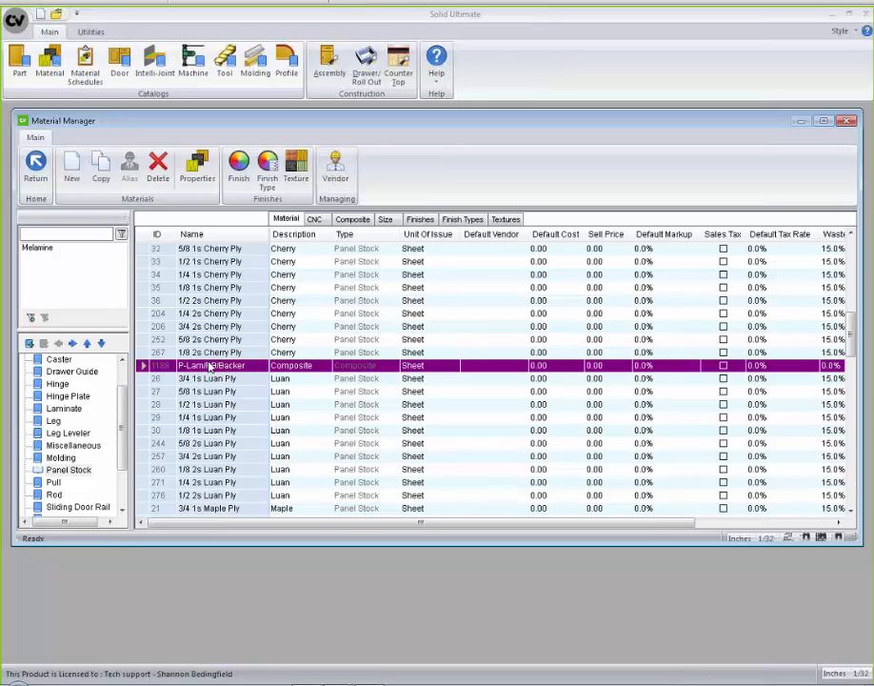
Duplicate the P-Lam/PB/Backer composite and delete the copy at the end of the panel stock list.
{"action": "left_click", "coordinate": [110, 179]}
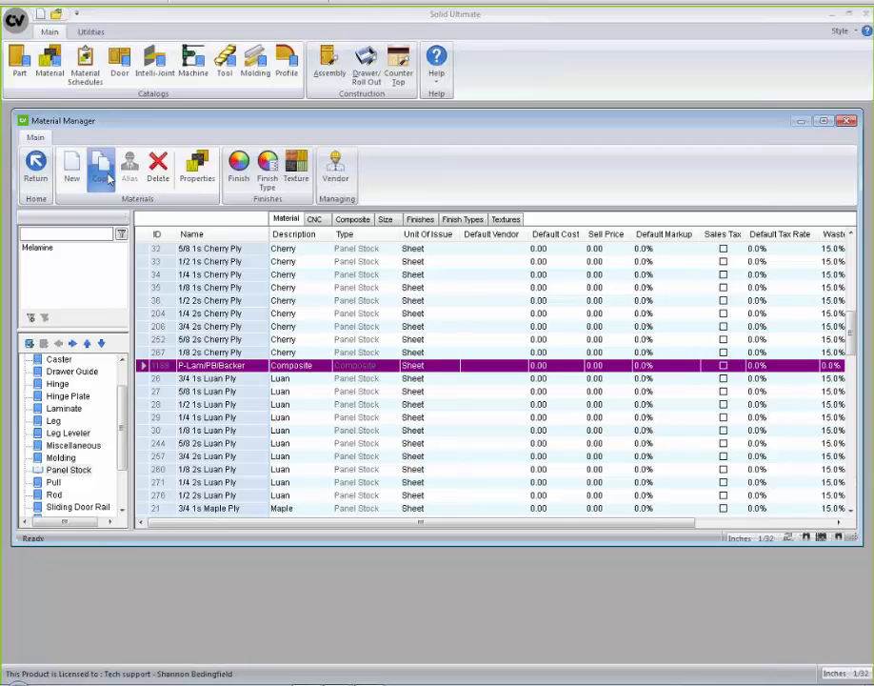
{"action": "scroll", "coordinate": [362, 467], "scroll_direction": "down", "scroll_amount": 15}
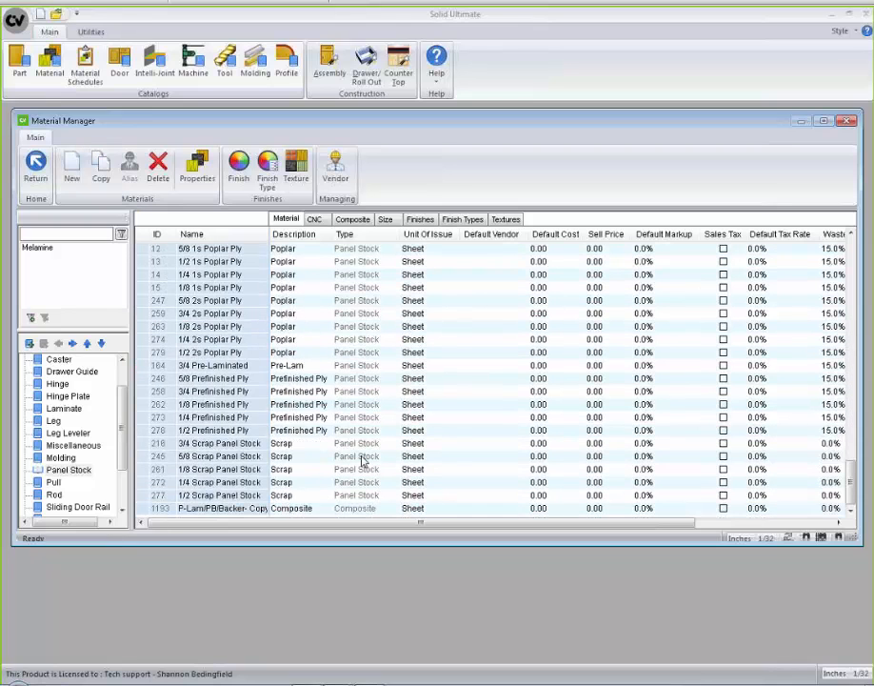
{"action": "double_click", "coordinate": [222, 508]}
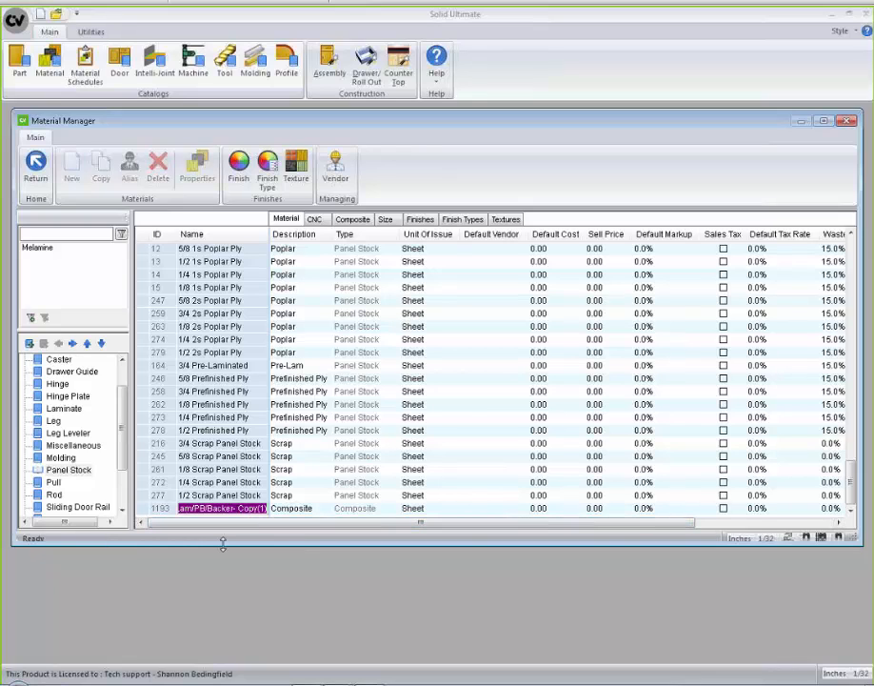
{"action": "left_click", "coordinate": [143, 508]}
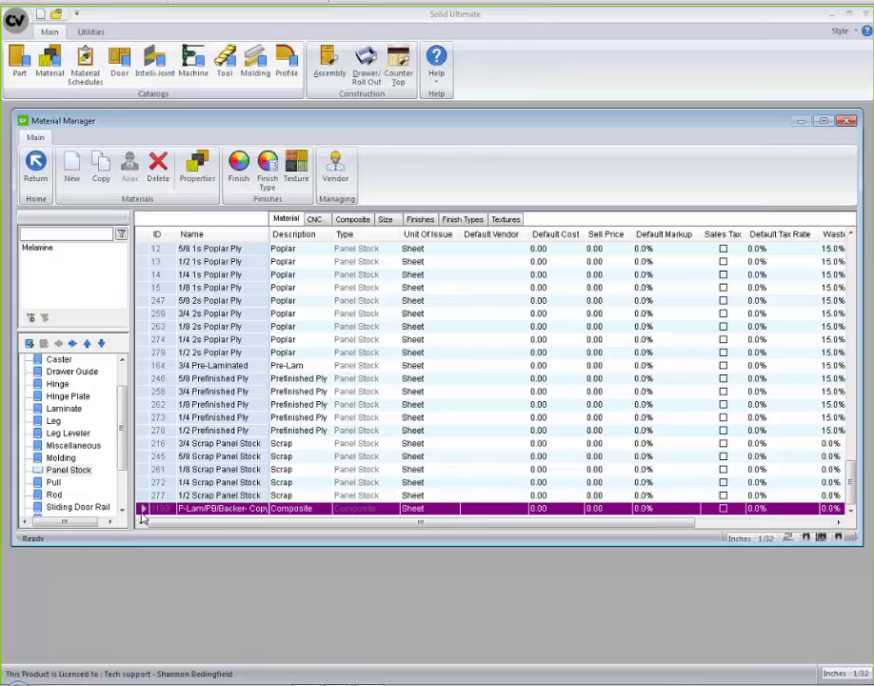
{"action": "left_click", "coordinate": [161, 170]}
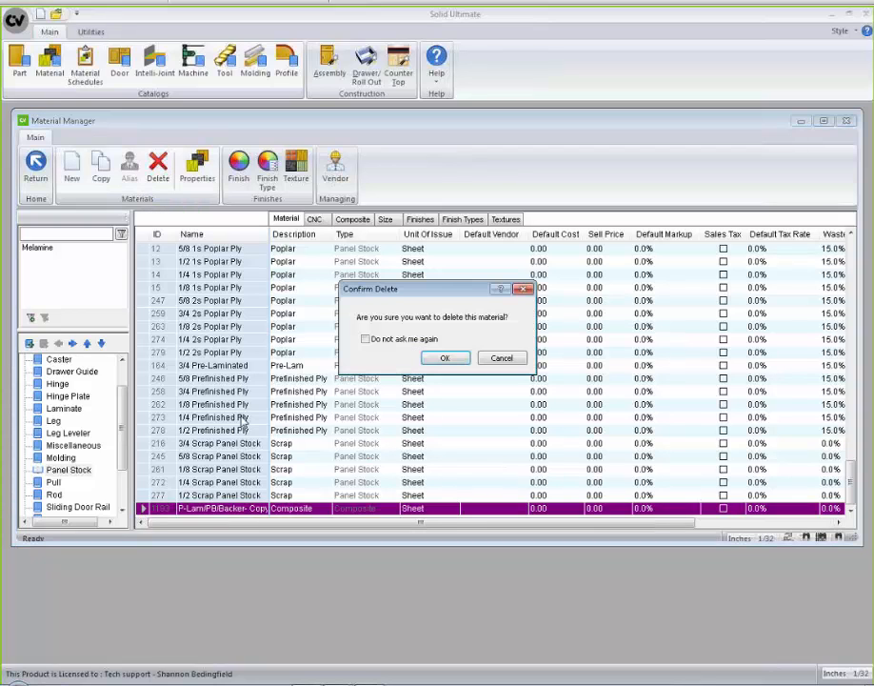
{"action": "left_click", "coordinate": [447, 359]}
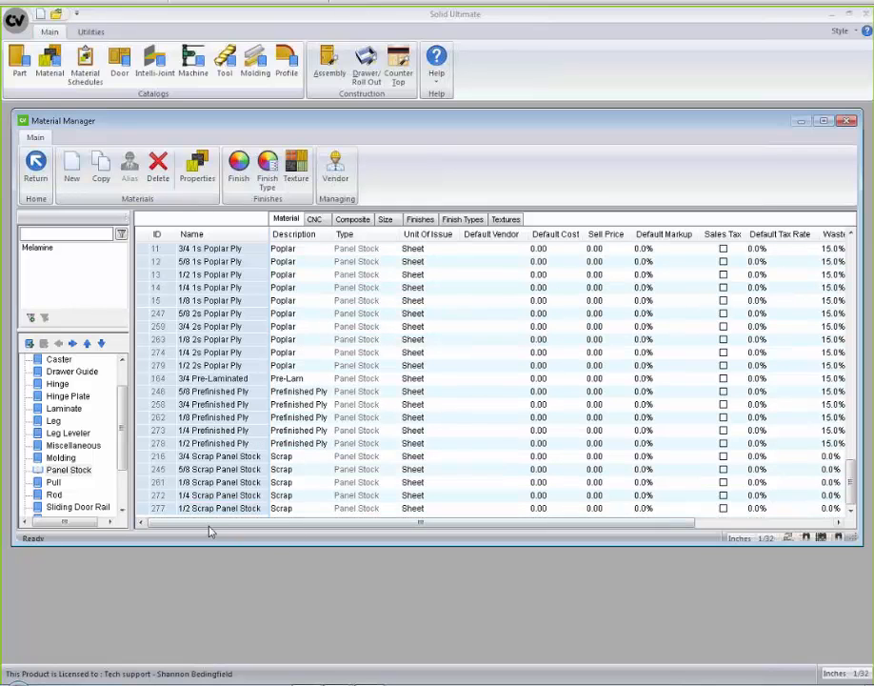
Show the pull materials and examine the aliases grouped under 1-1/4in Brass Knob and Almond 3 Inch Bar.
{"action": "scroll", "coordinate": [78, 471], "scroll_direction": "down", "scroll_amount": 1}
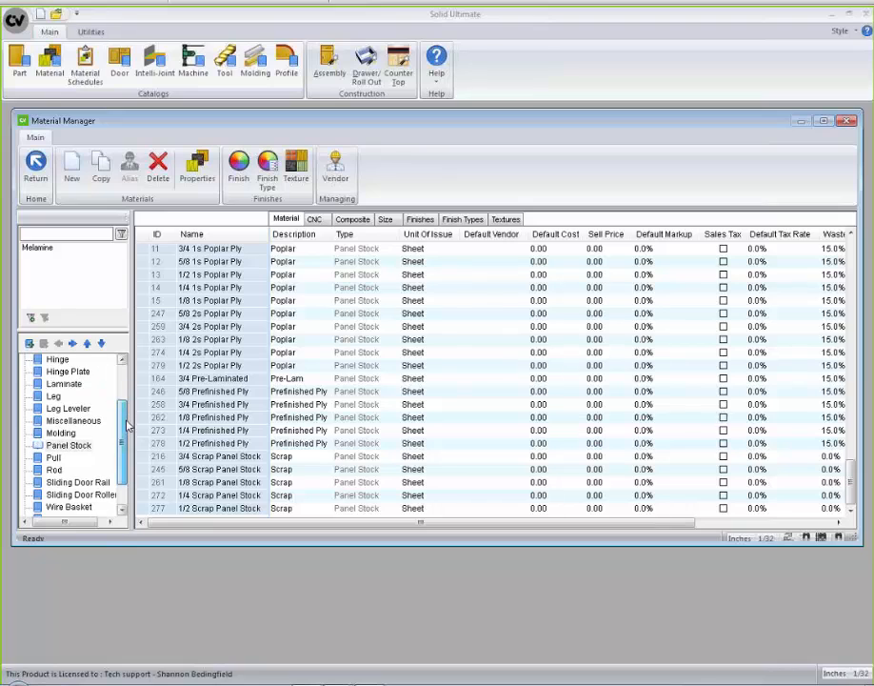
{"action": "left_click", "coordinate": [53, 445]}
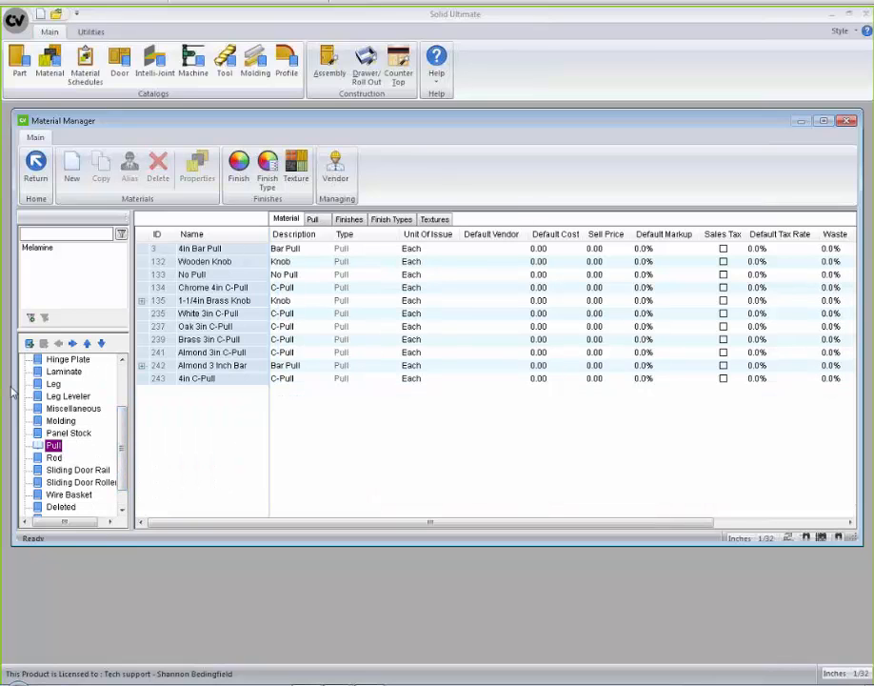
{"action": "left_click", "coordinate": [141, 301]}
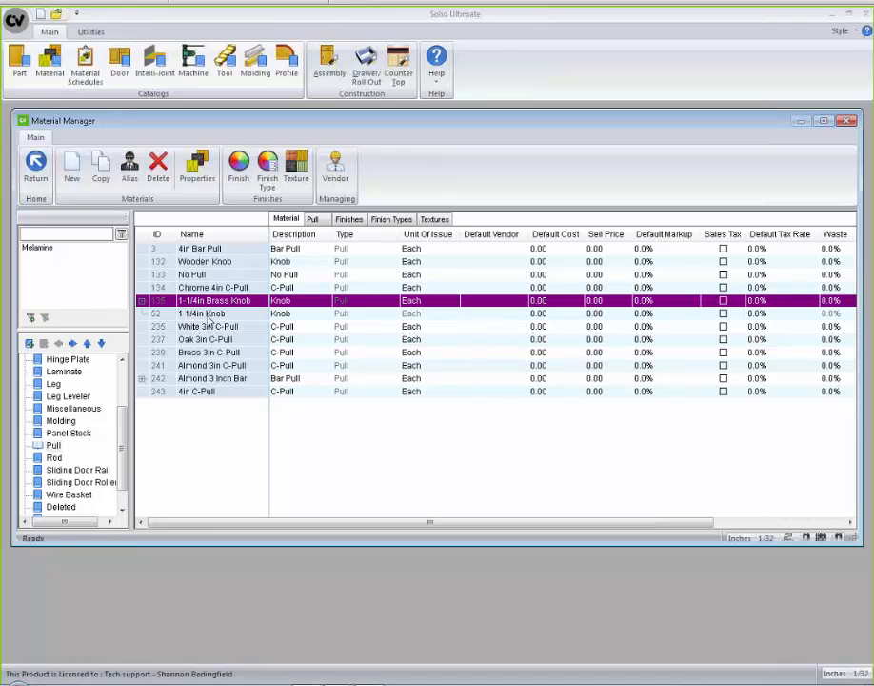
{"action": "left_click", "coordinate": [142, 379]}
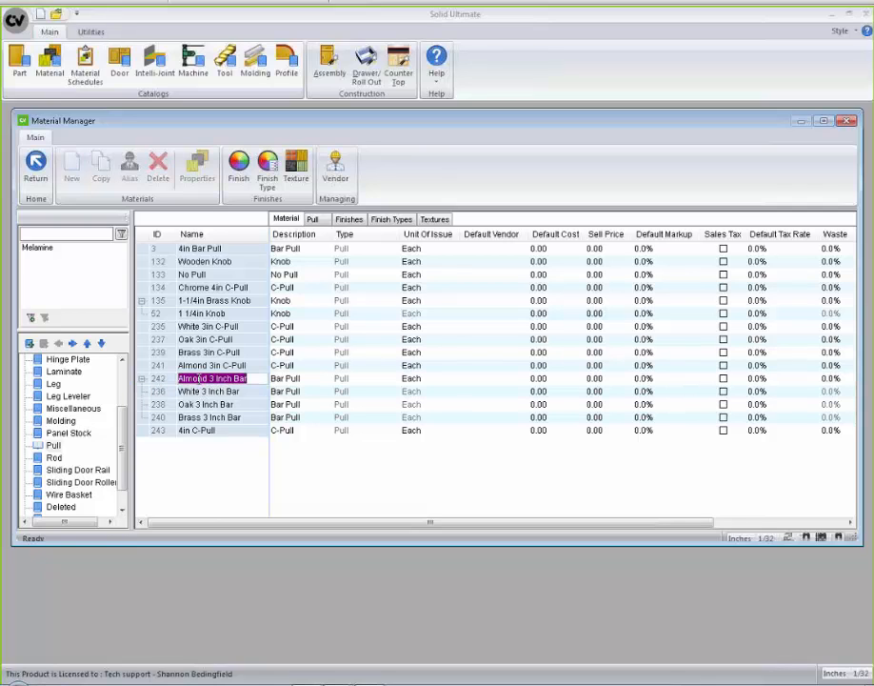
{"action": "double_click", "coordinate": [200, 391]}
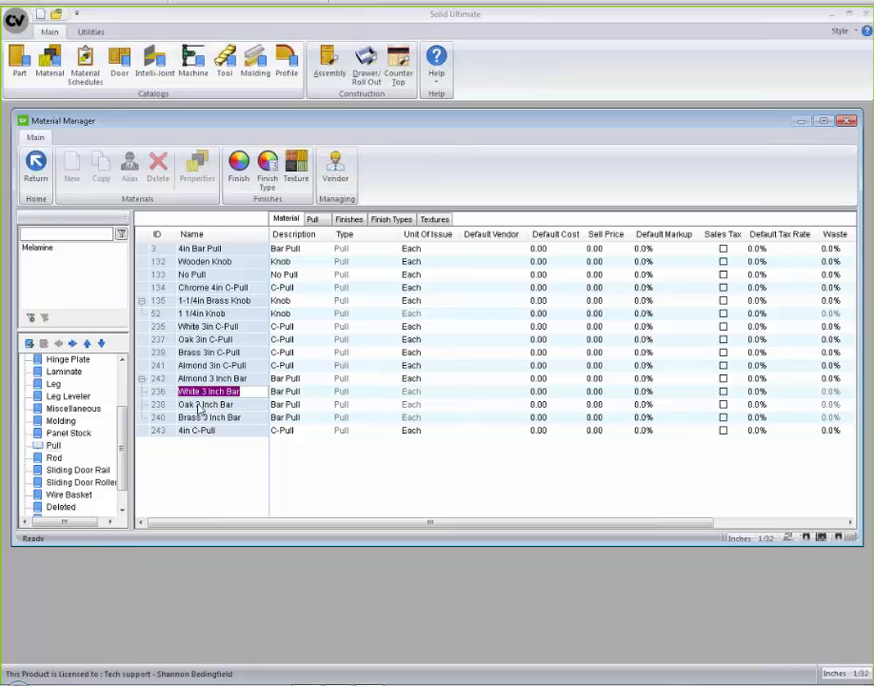
{"action": "key", "text": "Down"}
{"action": "key", "text": "Down"}
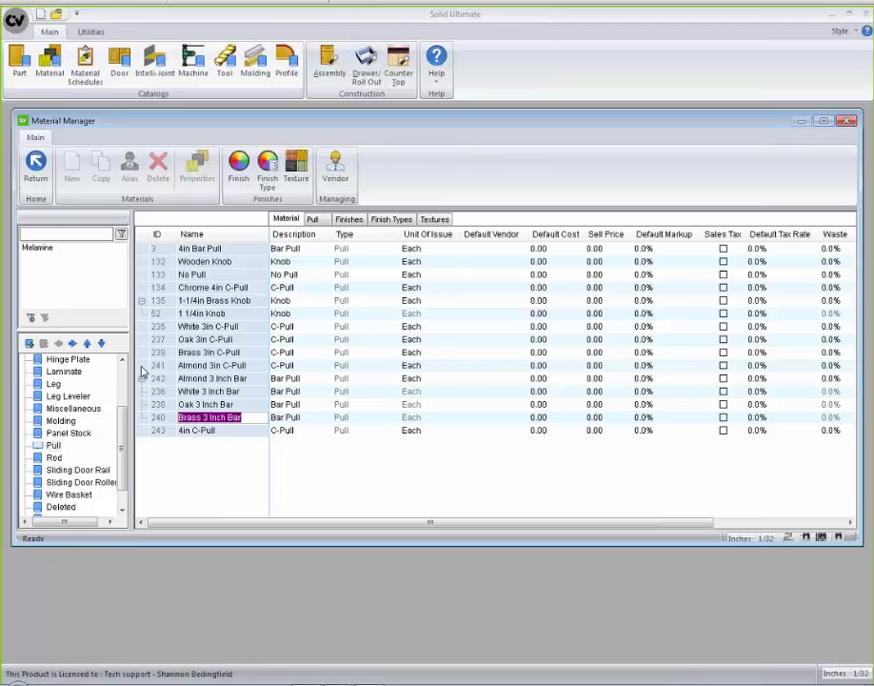
{"action": "left_click", "coordinate": [145, 417]}
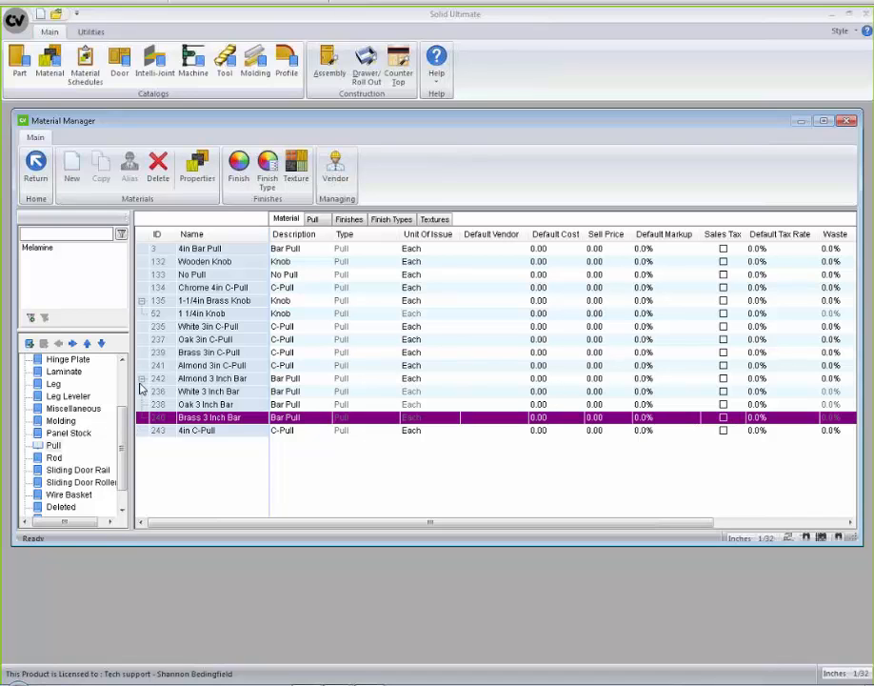
Create an alias of Almond 3 Inch Bar named Black 3 Inch Bar with the description Bar Pull.
{"action": "left_click", "coordinate": [142, 379]}
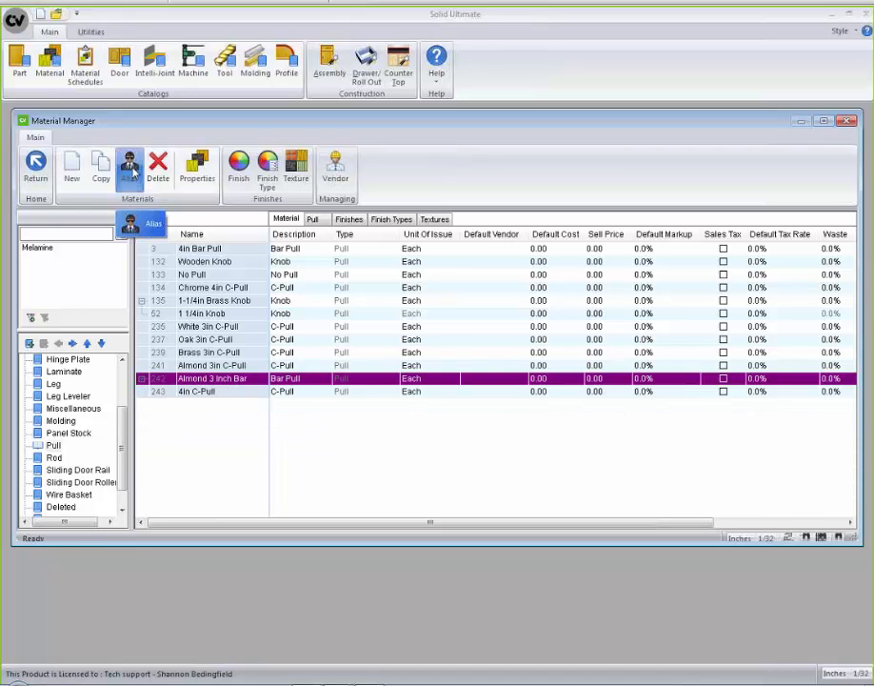
{"action": "left_click", "coordinate": [130, 170]}
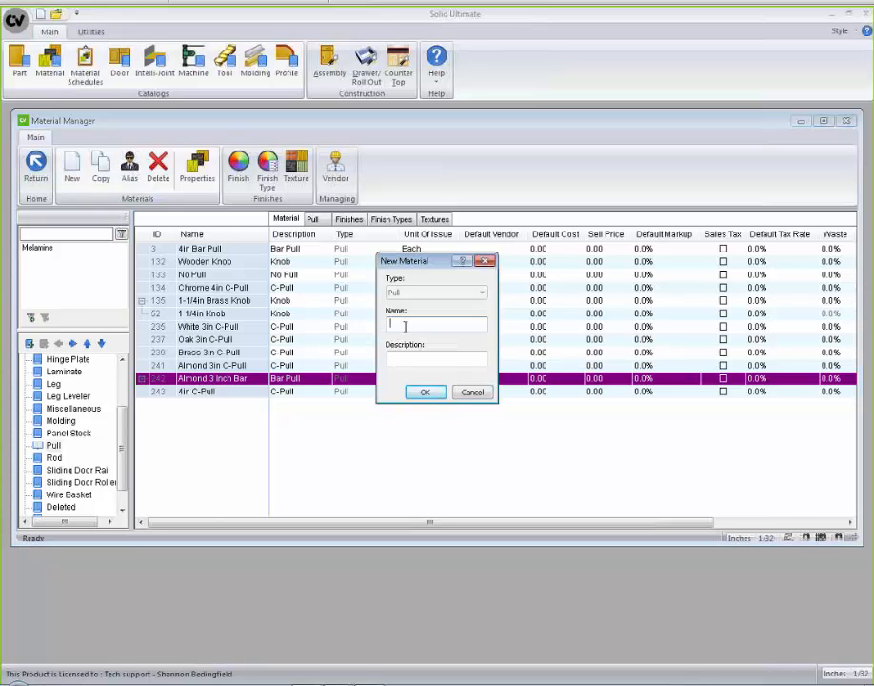
{"action": "left_click", "coordinate": [404, 325]}
{"action": "type", "text": "Black 3 Inch Bar"}
{"action": "left_click", "coordinate": [389, 358]}
{"action": "type", "text": "Bar Pull"}
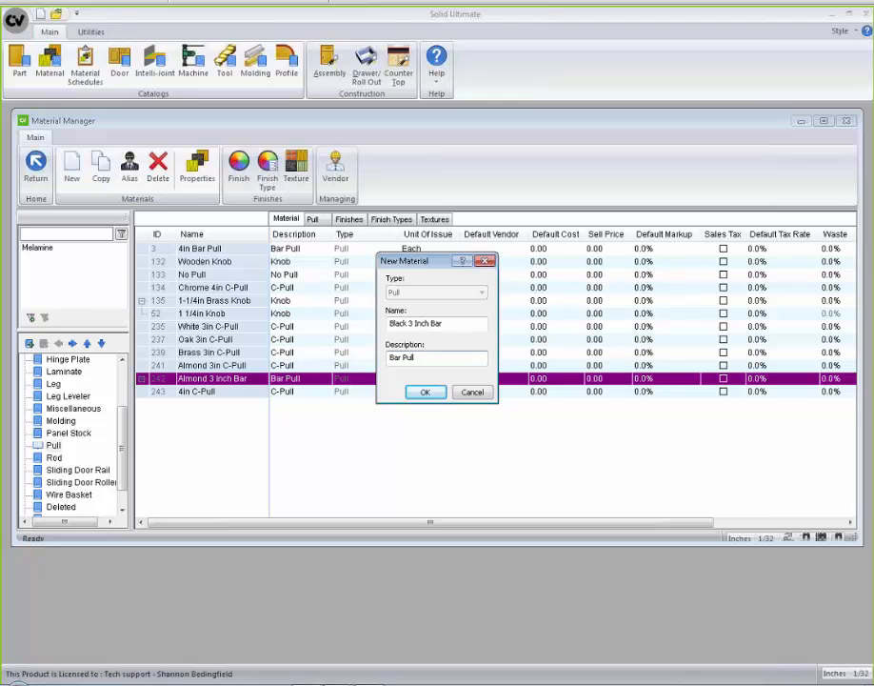
{"action": "left_click", "coordinate": [426, 393]}
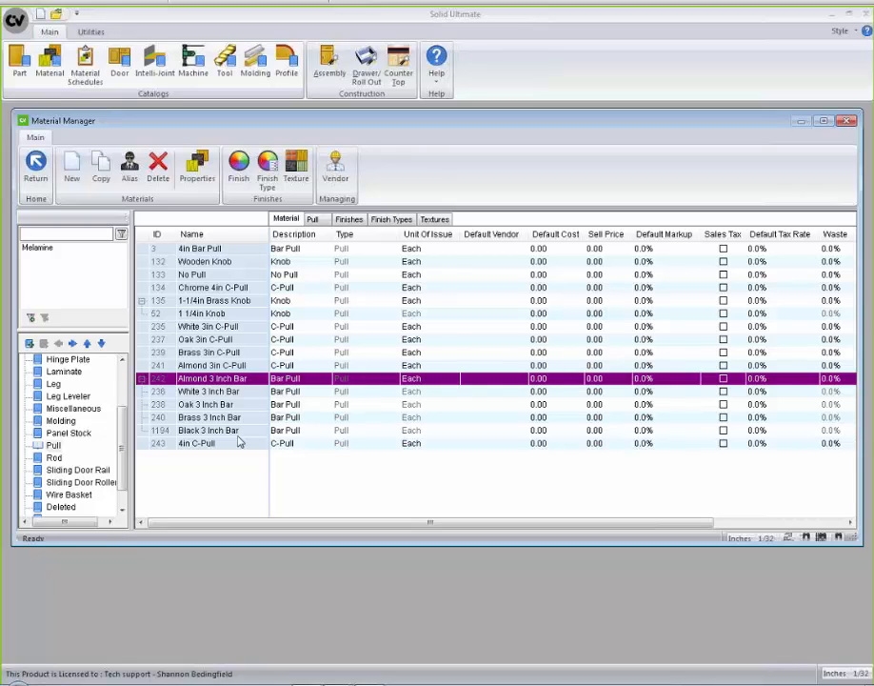
Examine the finishes assigned to the pulls, browse the finish library and search it for "wh" without changing the Alder finish.
{"action": "left_click", "coordinate": [348, 219]}
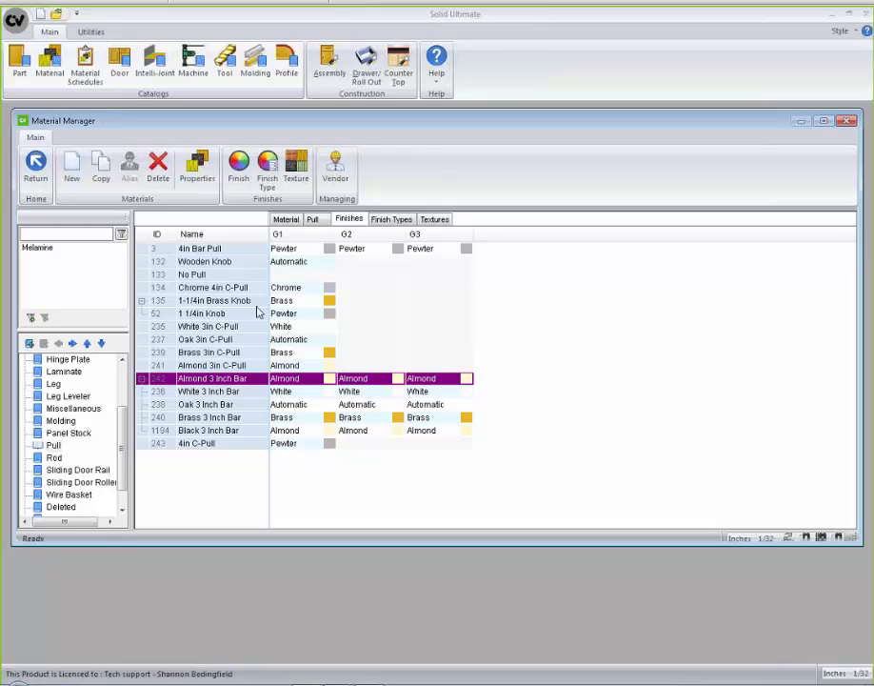
{"action": "left_click", "coordinate": [237, 177]}
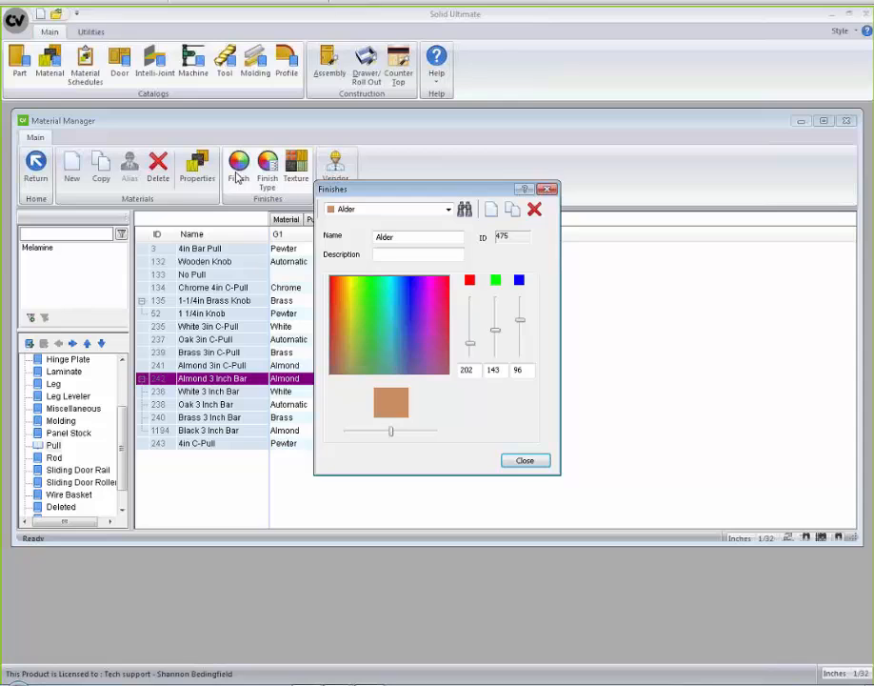
{"action": "left_click", "coordinate": [448, 209]}
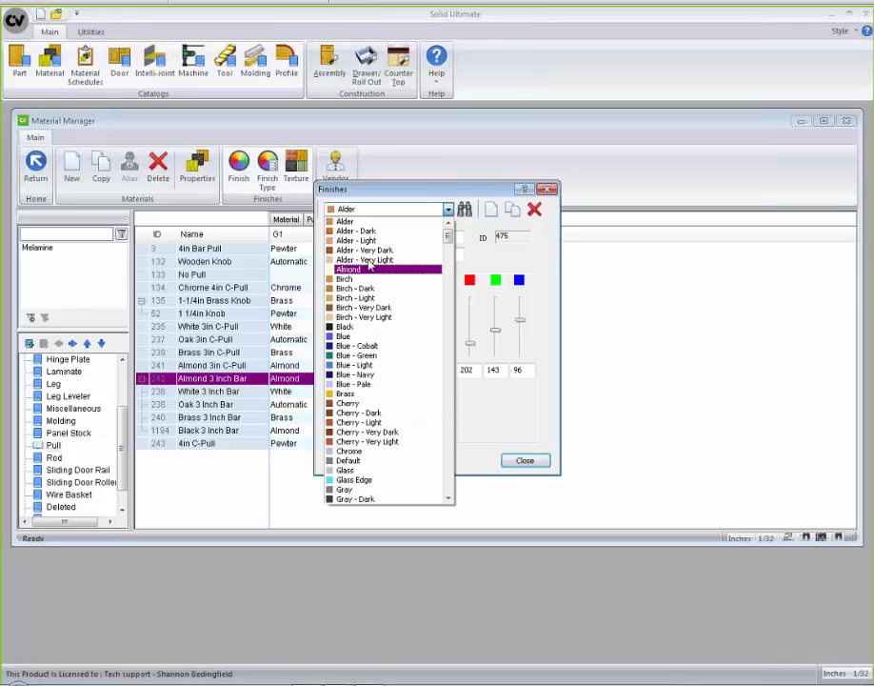
{"action": "left_click", "coordinate": [365, 221]}
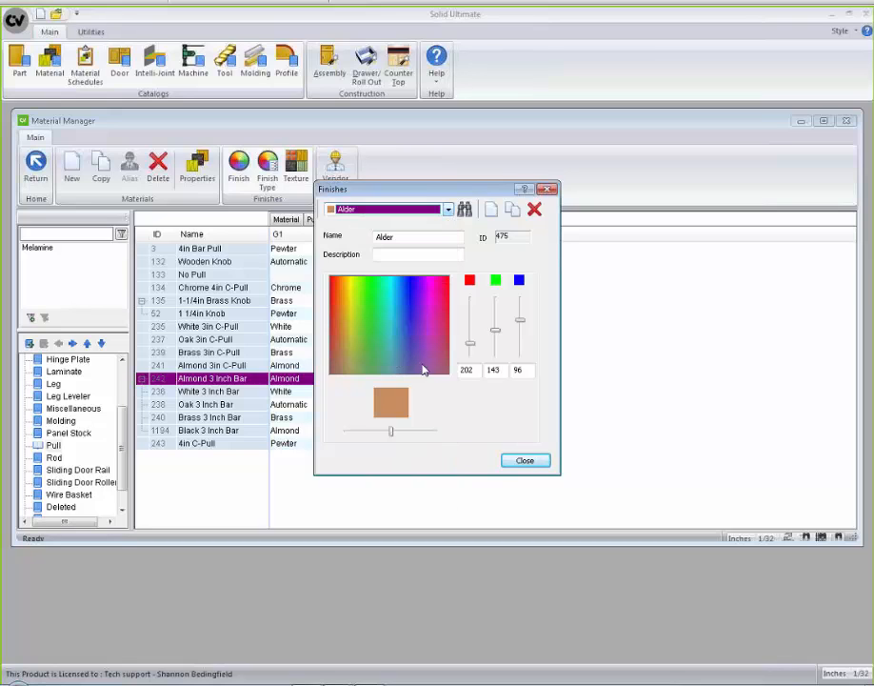
{"action": "left_click", "coordinate": [465, 211]}
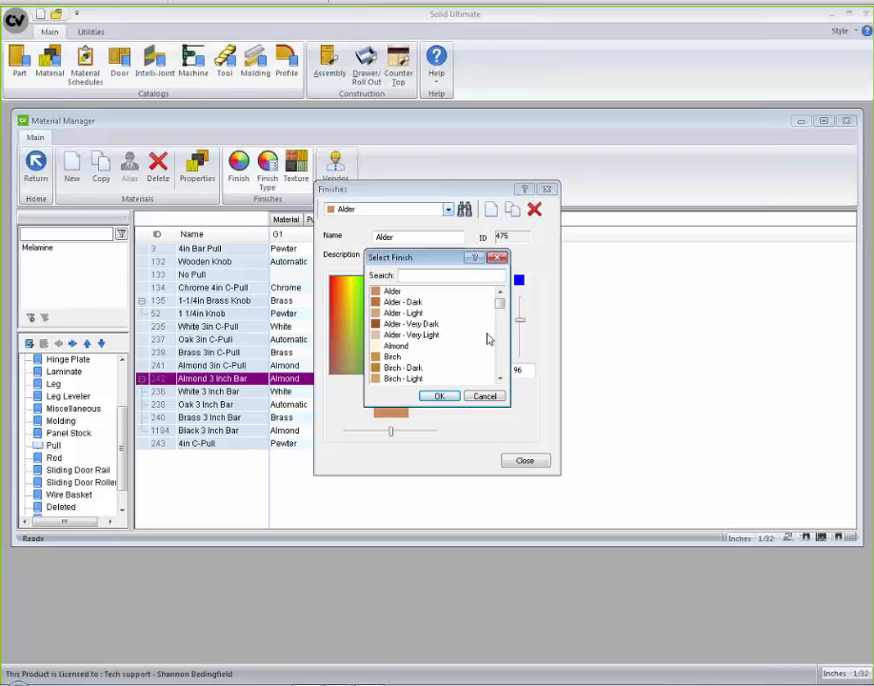
{"action": "type", "text": "wh"}
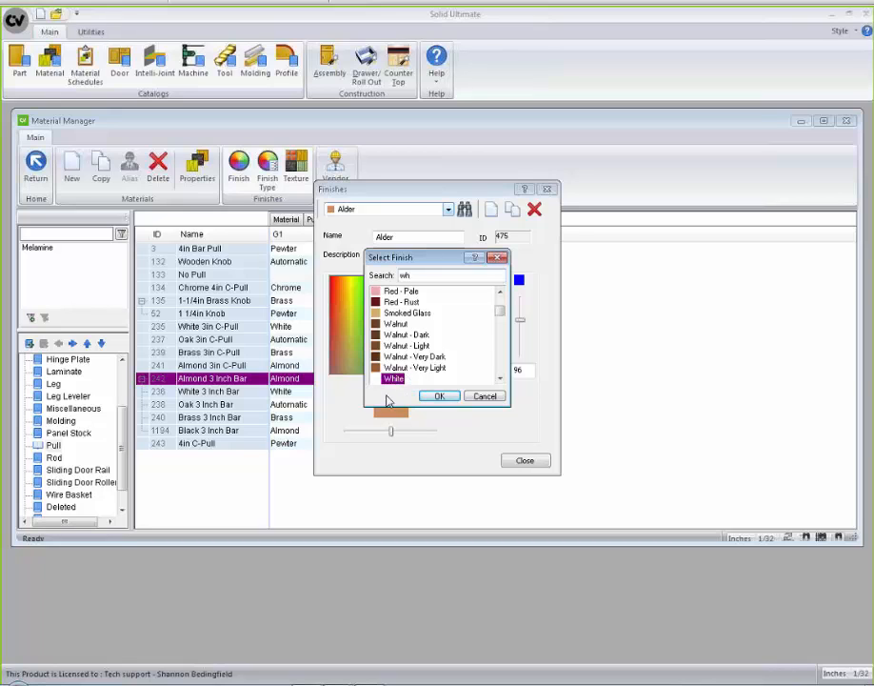
{"action": "left_click_drag", "start_coordinate": [501, 313], "coordinate": [501, 333]}
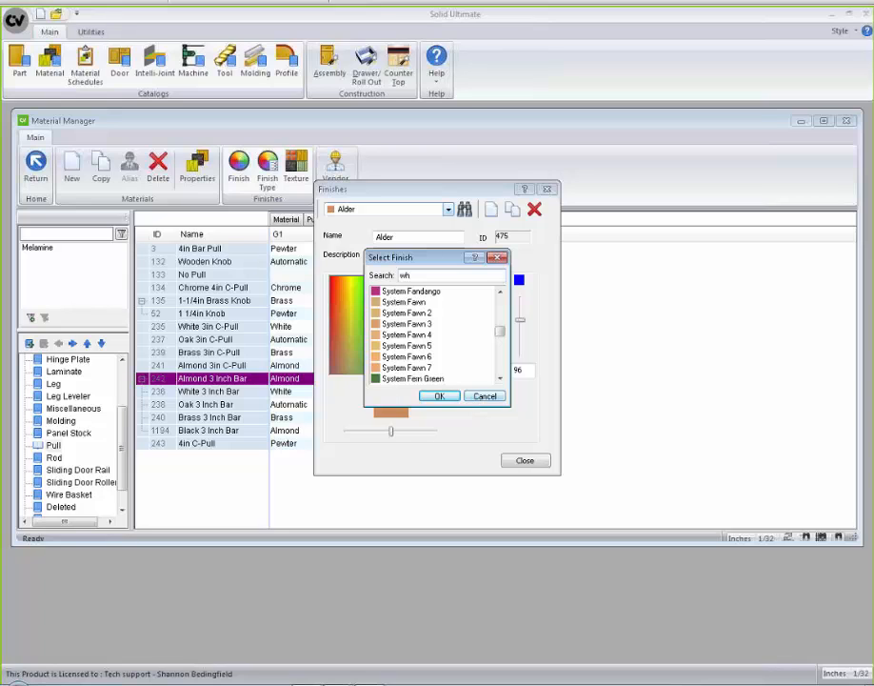
{"action": "left_click", "coordinate": [481, 397]}
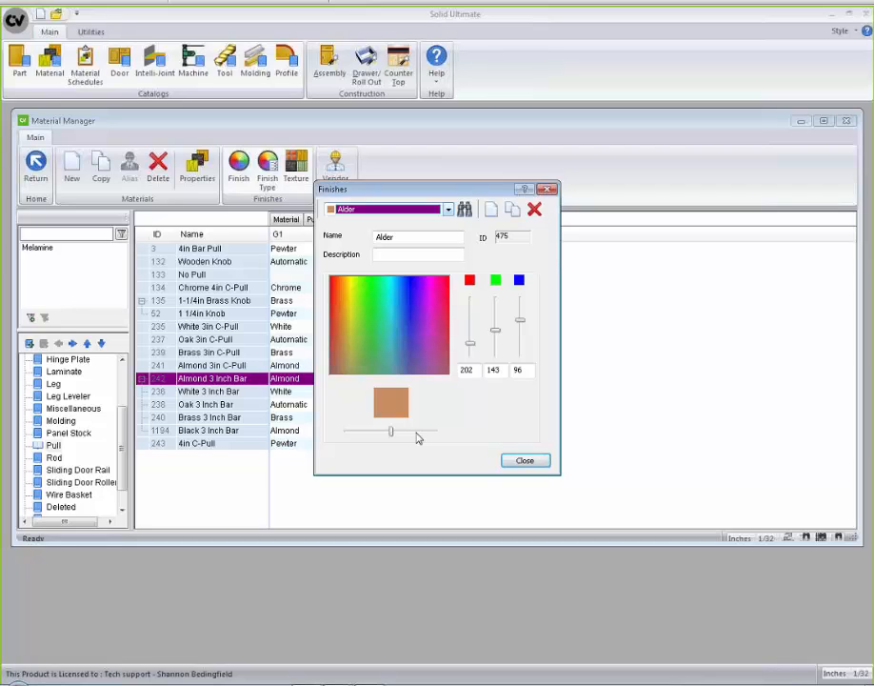
{"action": "left_click", "coordinate": [525, 461]}
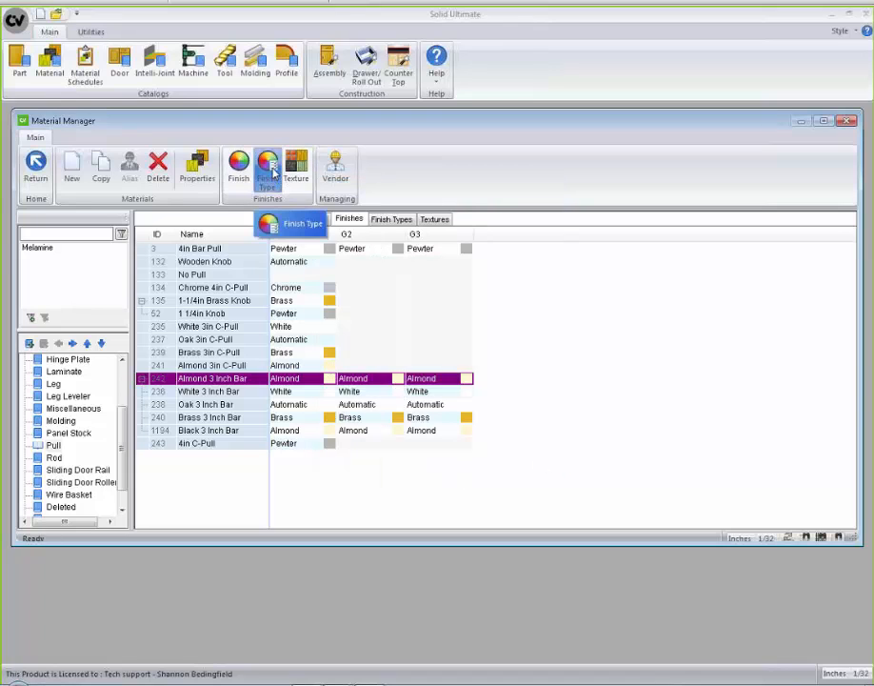
Open the finish types and preview Metal - Matte with the Gray - Light and Maple - Dark finishes, checking the available light types.
{"action": "left_click", "coordinate": [272, 172]}
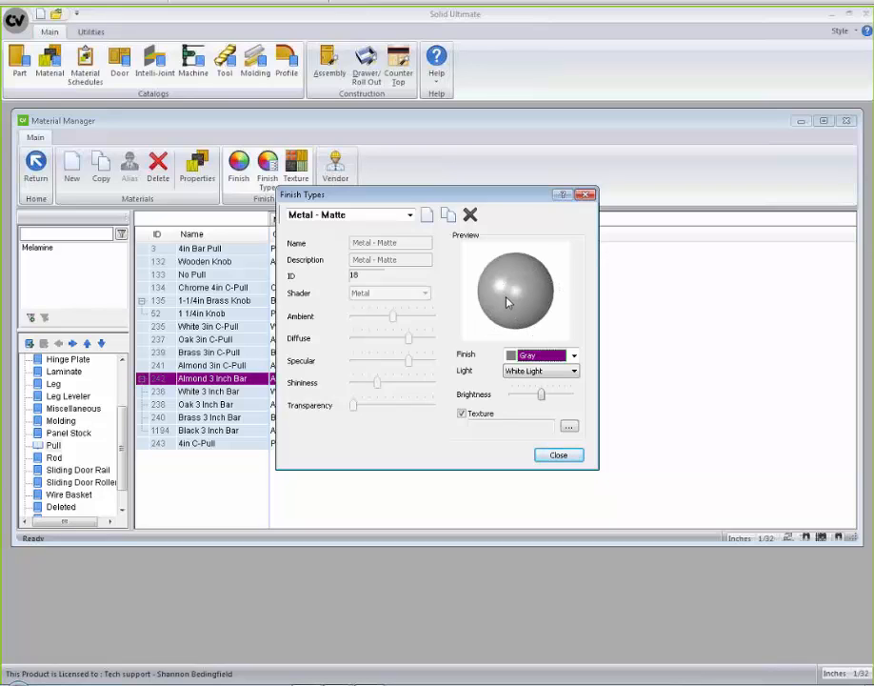
{"action": "left_click", "coordinate": [574, 356]}
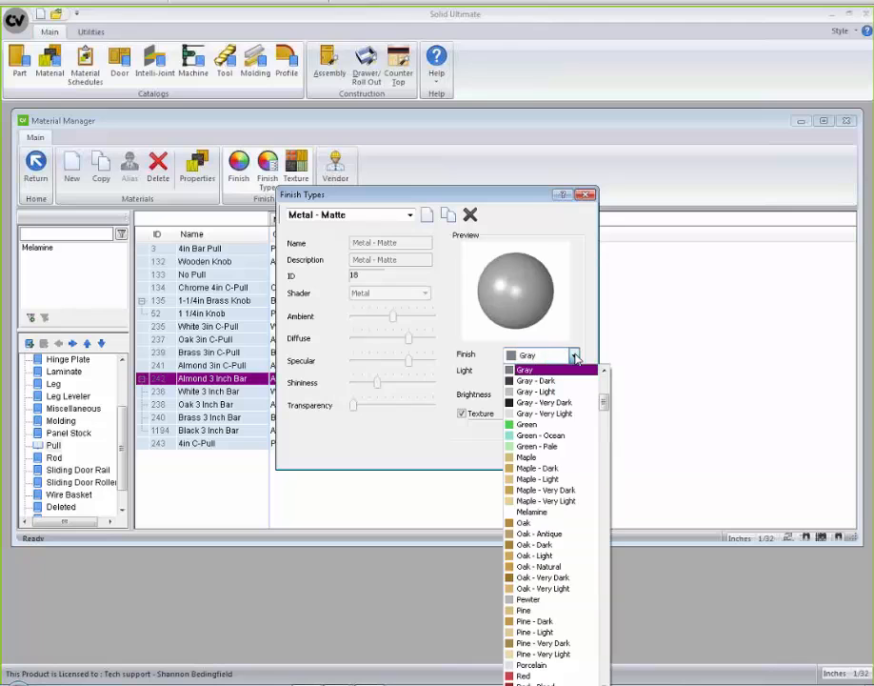
{"action": "left_click", "coordinate": [538, 391]}
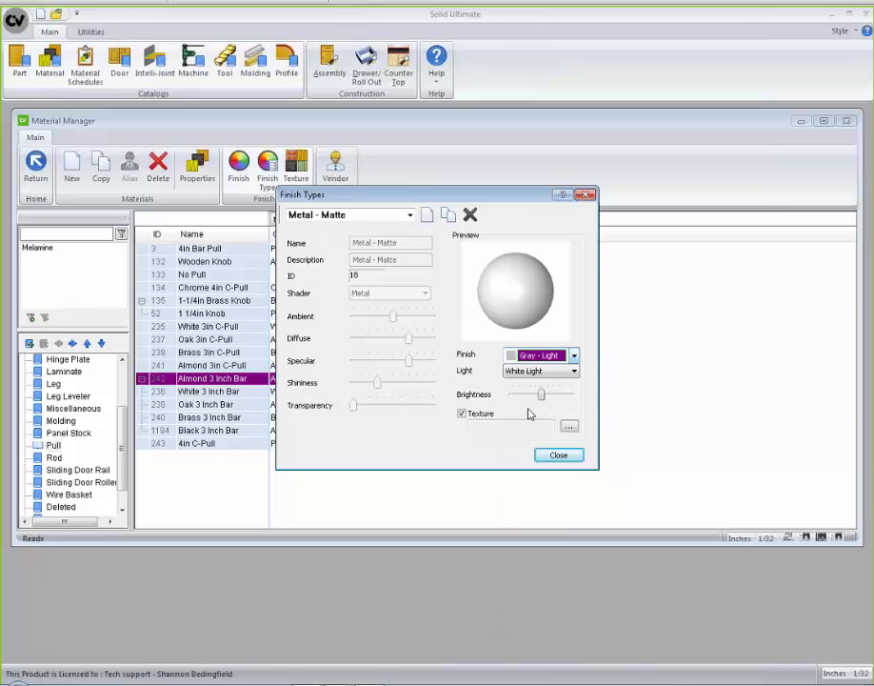
{"action": "left_click", "coordinate": [574, 356]}
{"action": "left_click", "coordinate": [640, 387]}
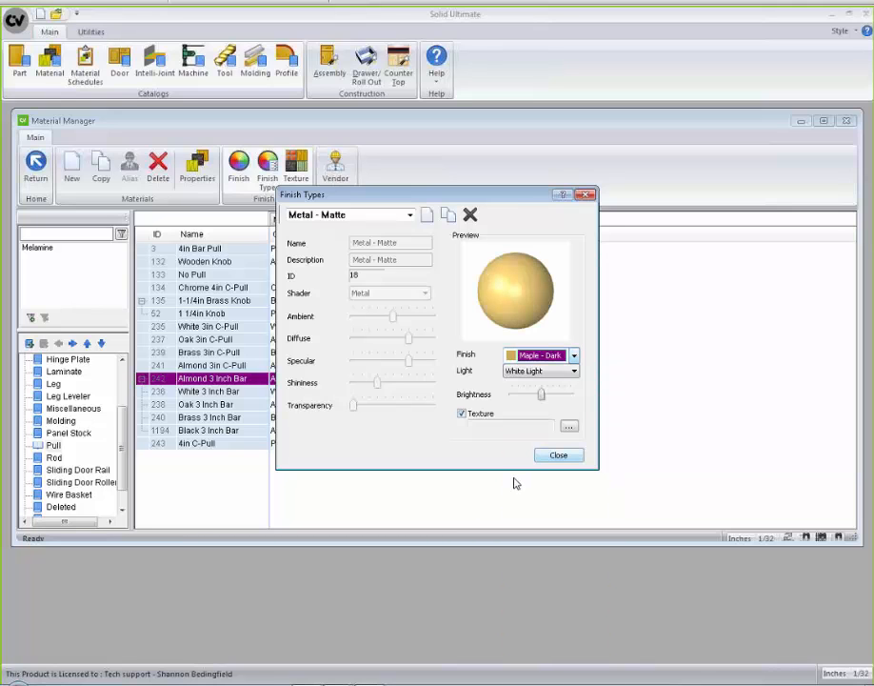
{"action": "left_click", "coordinate": [574, 371]}
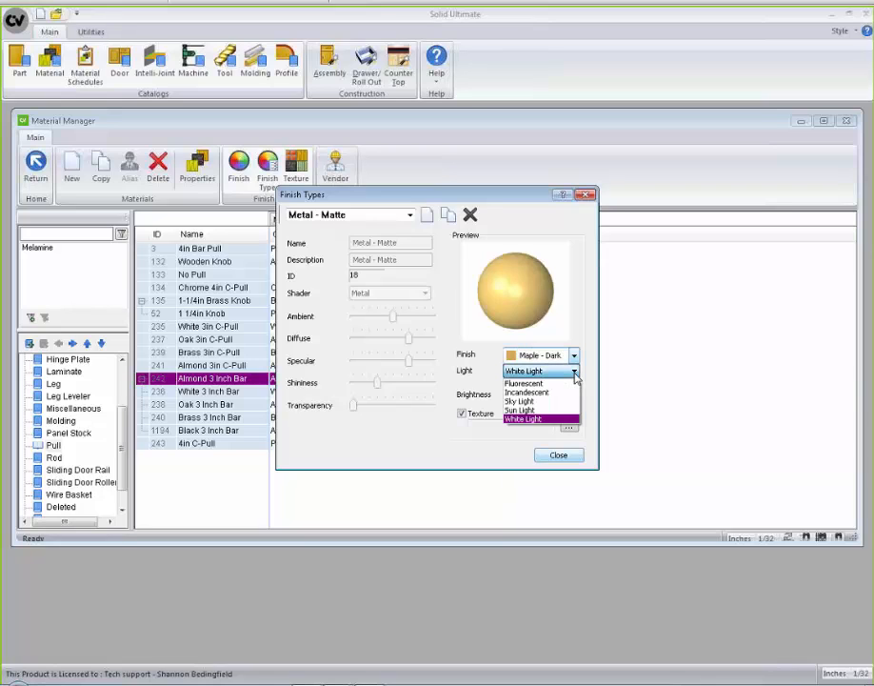
{"action": "left_click", "coordinate": [574, 372]}
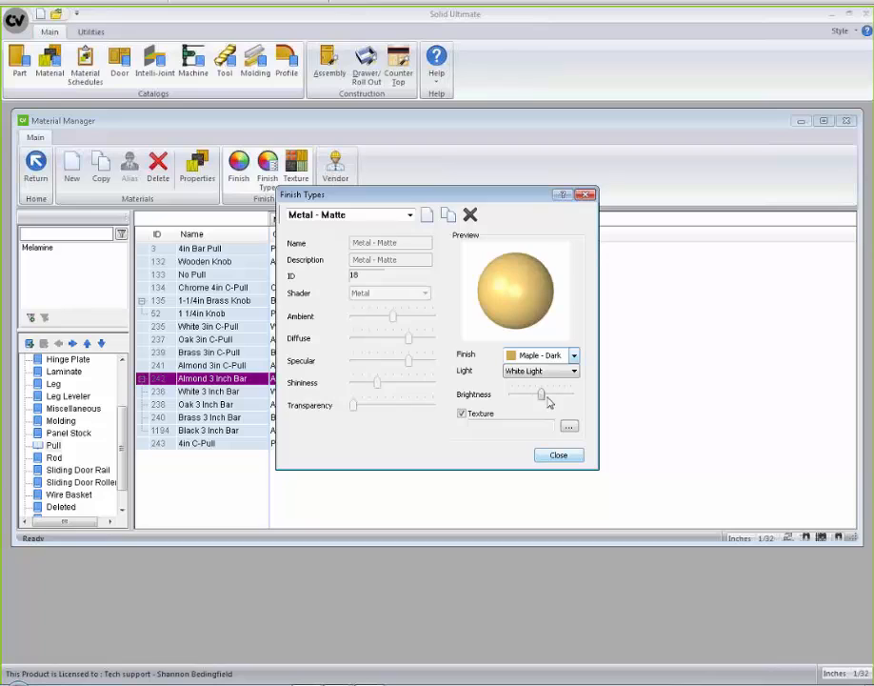
Preview the Metal - Matte finish type with the Cherry texture from several angles, turn the texture off and close the finish types.
{"action": "left_click", "coordinate": [462, 413]}
{"action": "left_click", "coordinate": [462, 413]}
{"action": "left_click", "coordinate": [569, 426]}
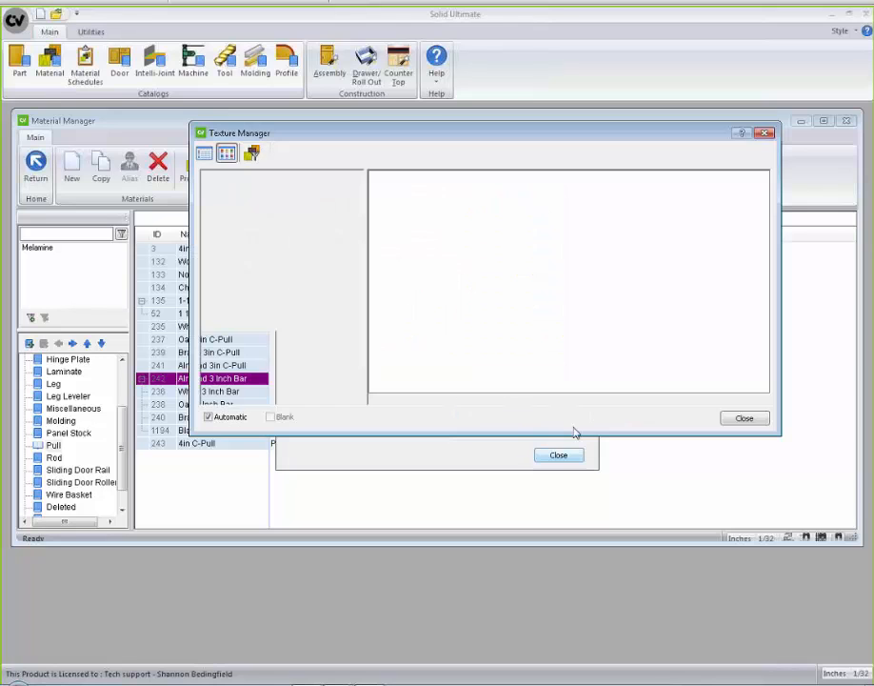
{"action": "left_click", "coordinate": [434, 215]}
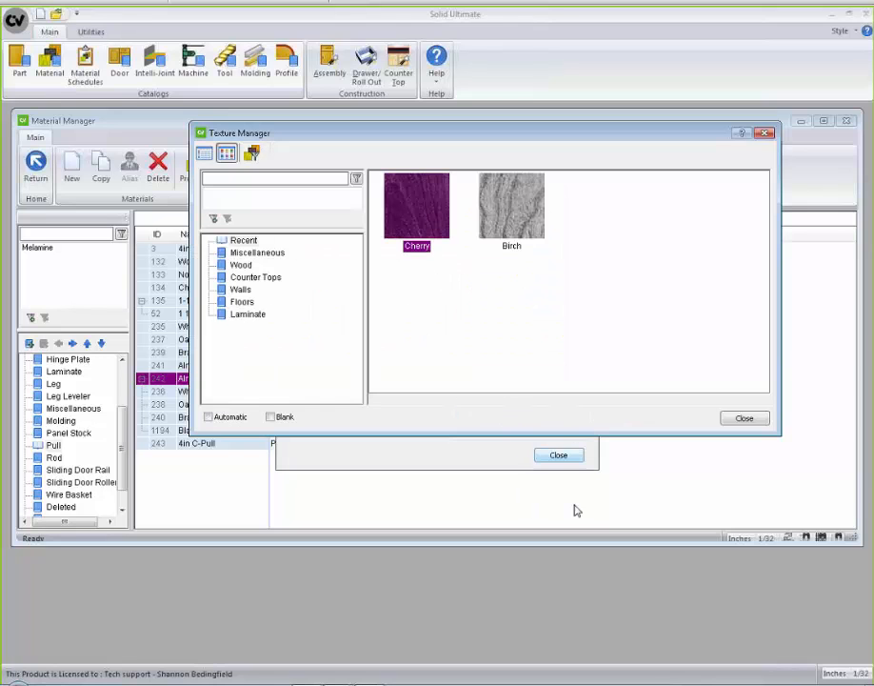
{"action": "left_click", "coordinate": [739, 420]}
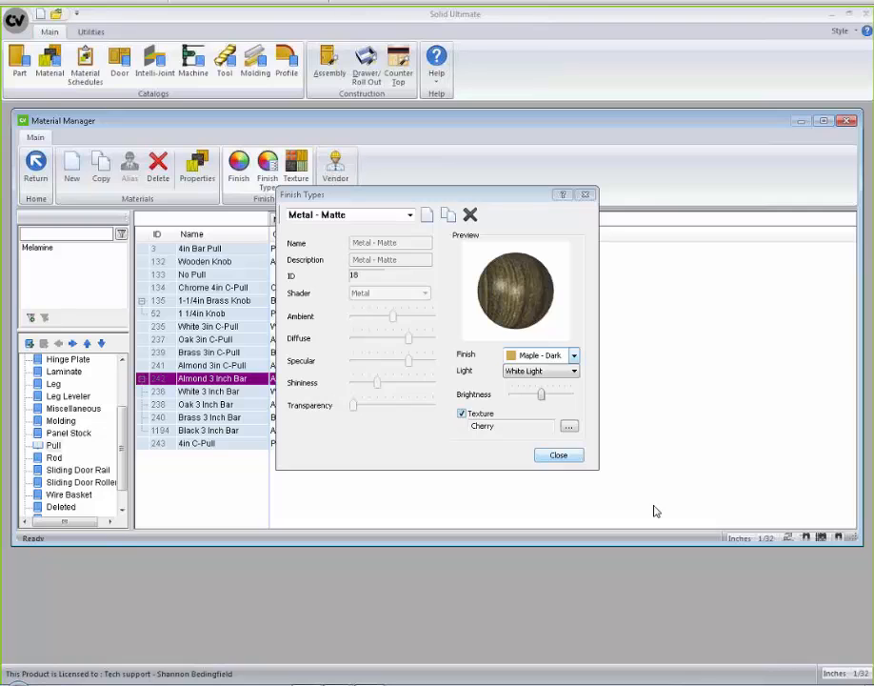
{"action": "left_click_drag", "start_coordinate": [523, 289], "coordinate": [543, 307]}
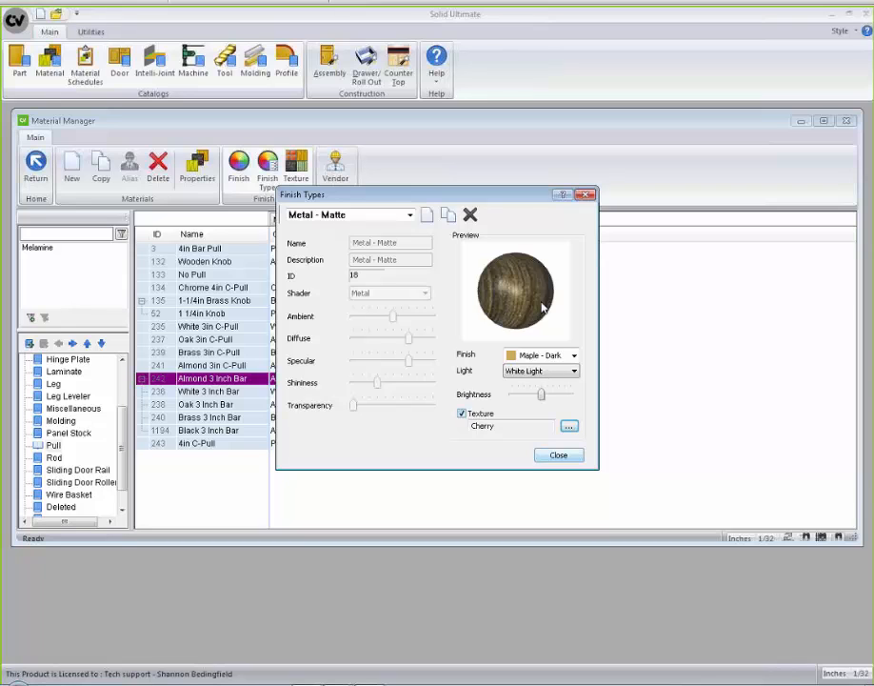
{"action": "left_click", "coordinate": [462, 413]}
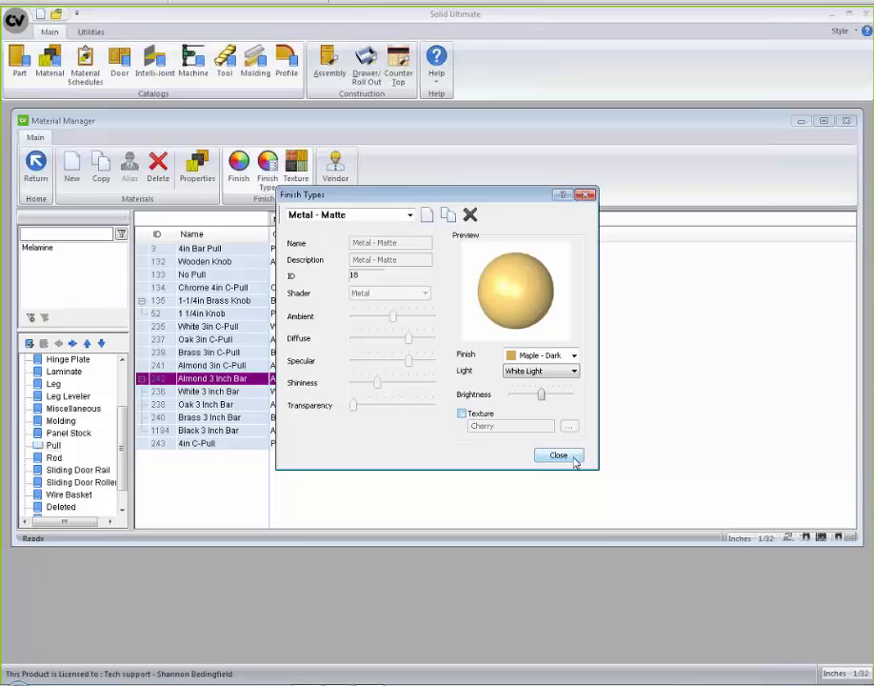
{"action": "left_click", "coordinate": [558, 455]}
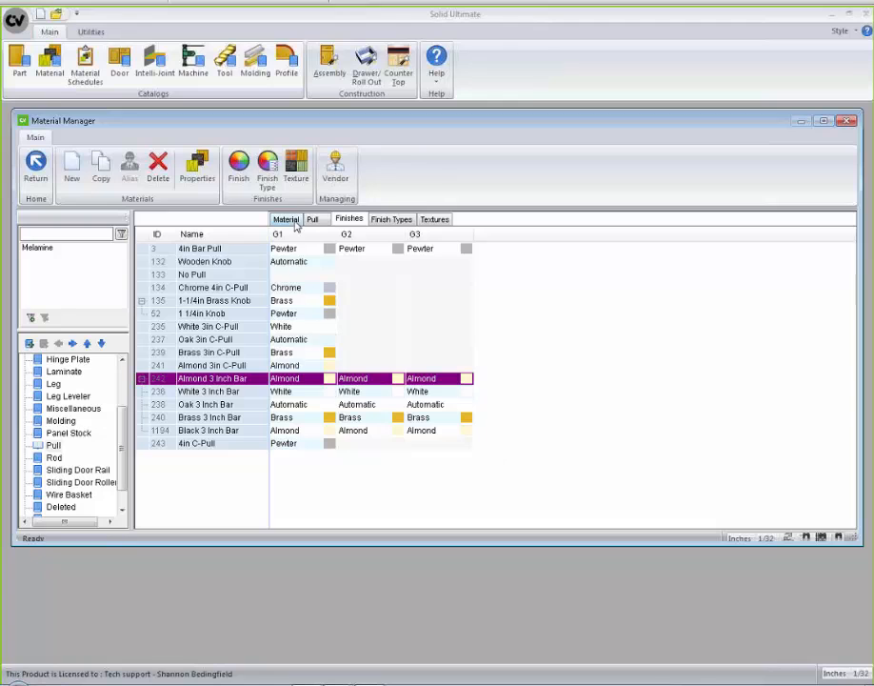
Open the texture library and examine the Wood textures both as a detailed list and as thumbnails.
{"action": "left_click", "coordinate": [297, 171]}
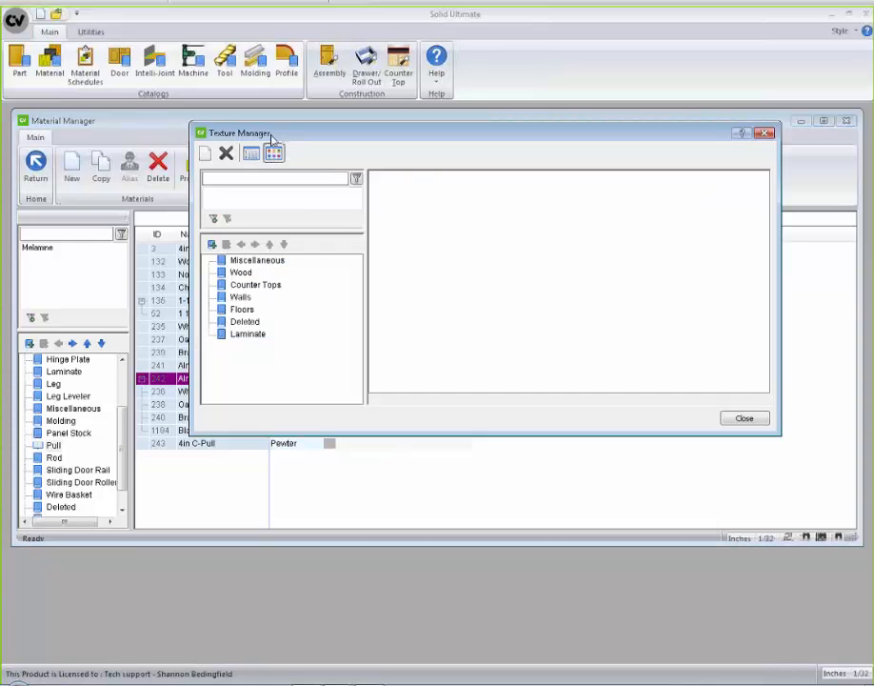
{"action": "left_click", "coordinate": [274, 155]}
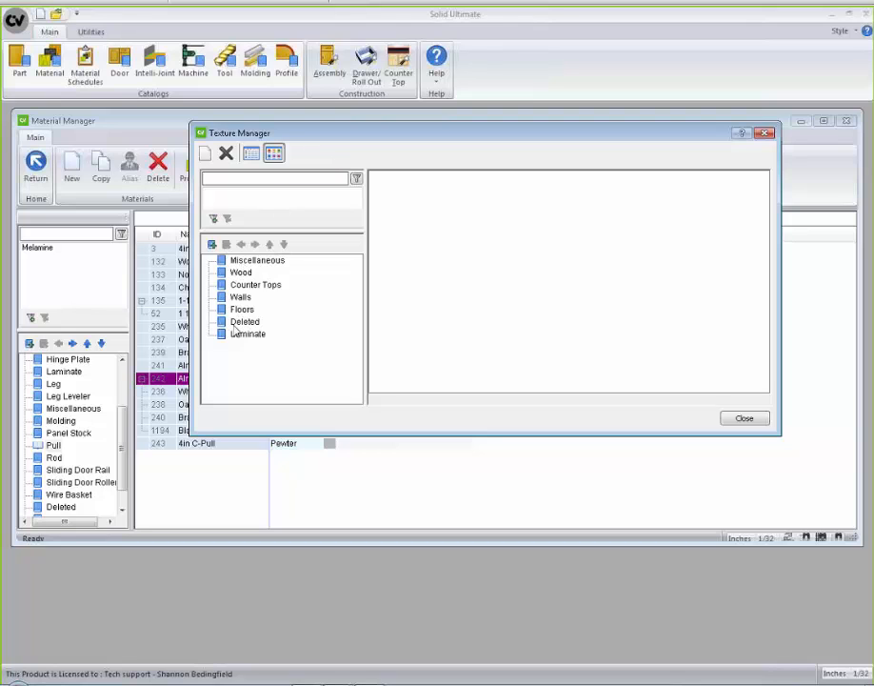
{"action": "left_click", "coordinate": [241, 272]}
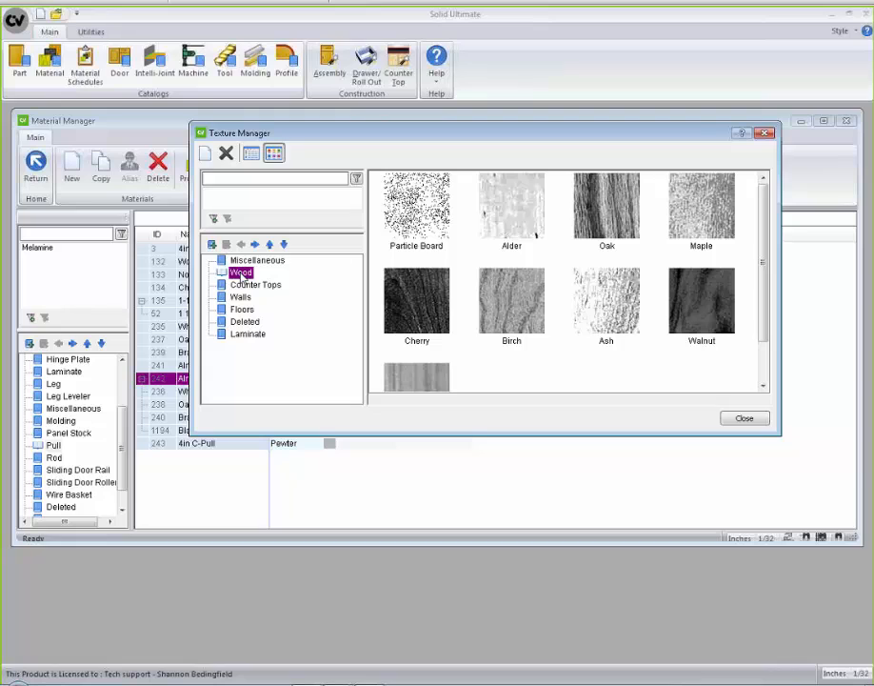
{"action": "left_click", "coordinate": [252, 154]}
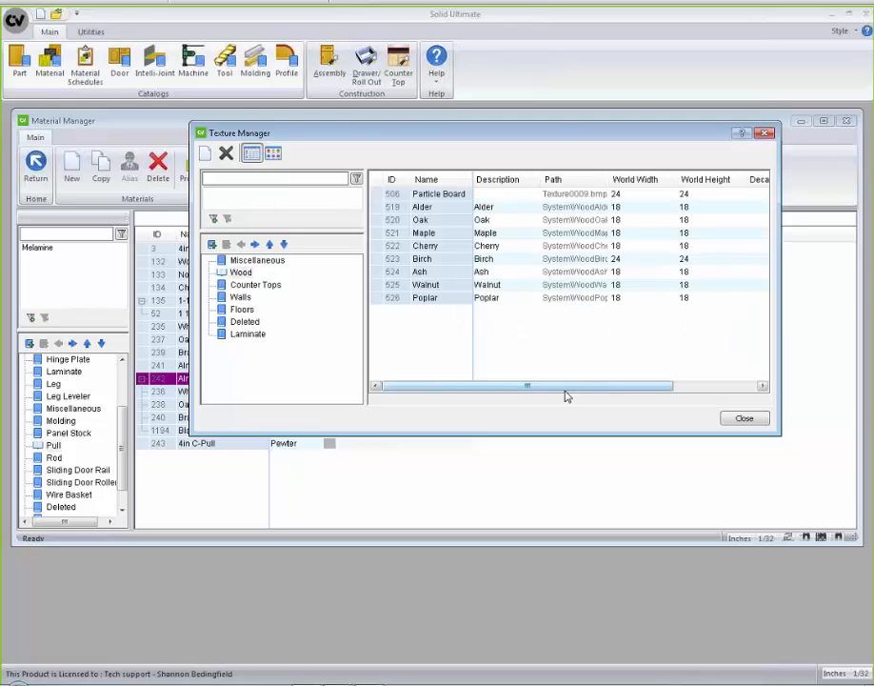
{"action": "mouse_move", "coordinate": [526, 386]}
{"action": "left_mouse_down"}
{"action": "mouse_move", "coordinate": [671, 390]}
{"action": "mouse_move", "coordinate": [526, 385]}
{"action": "left_mouse_up"}
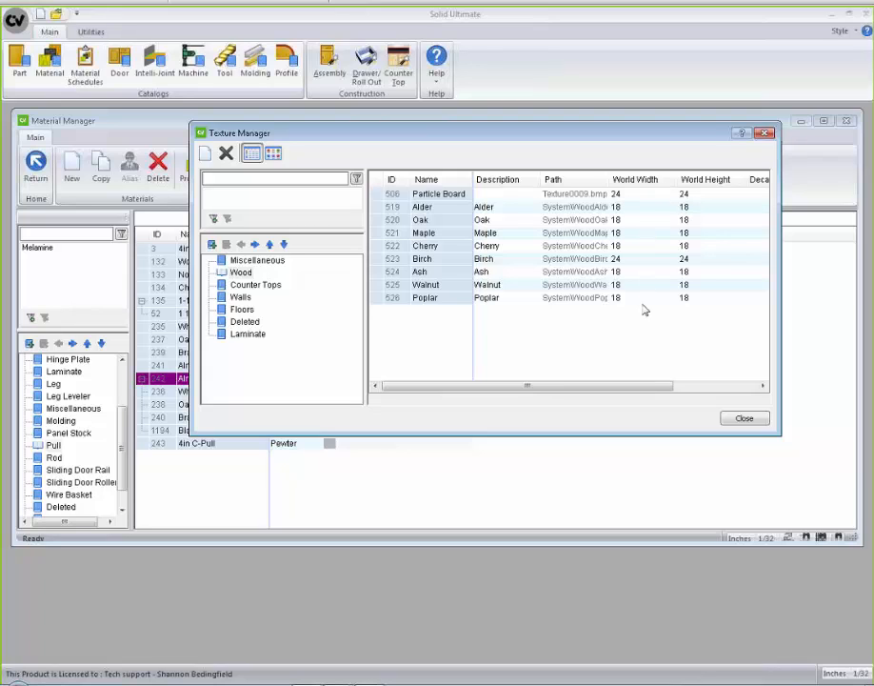
{"action": "left_click", "coordinate": [273, 154]}
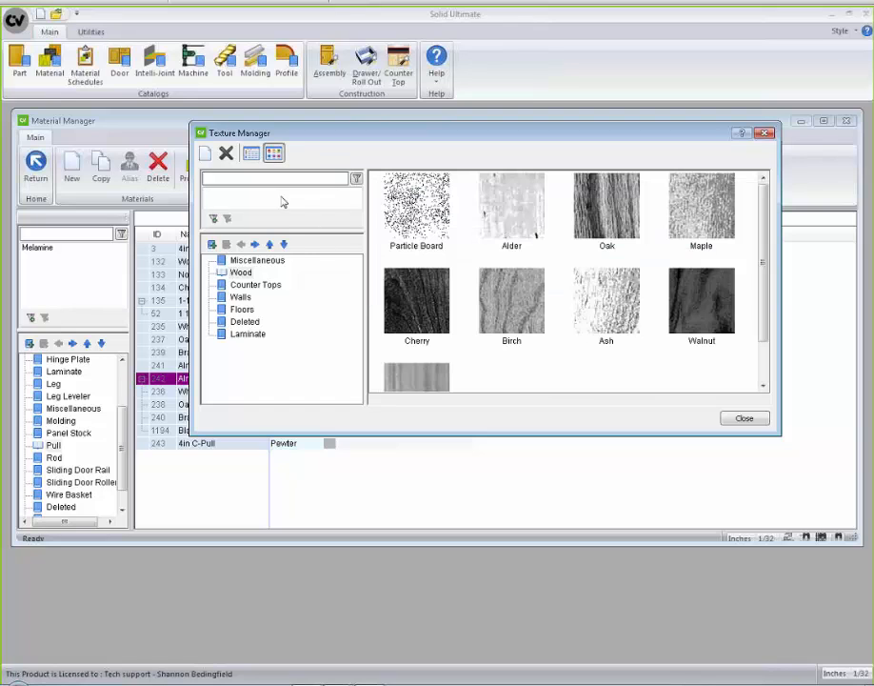
Examine the Birch texture's properties, including its world width and height, without changing them.
{"action": "double_click", "coordinate": [518, 305]}
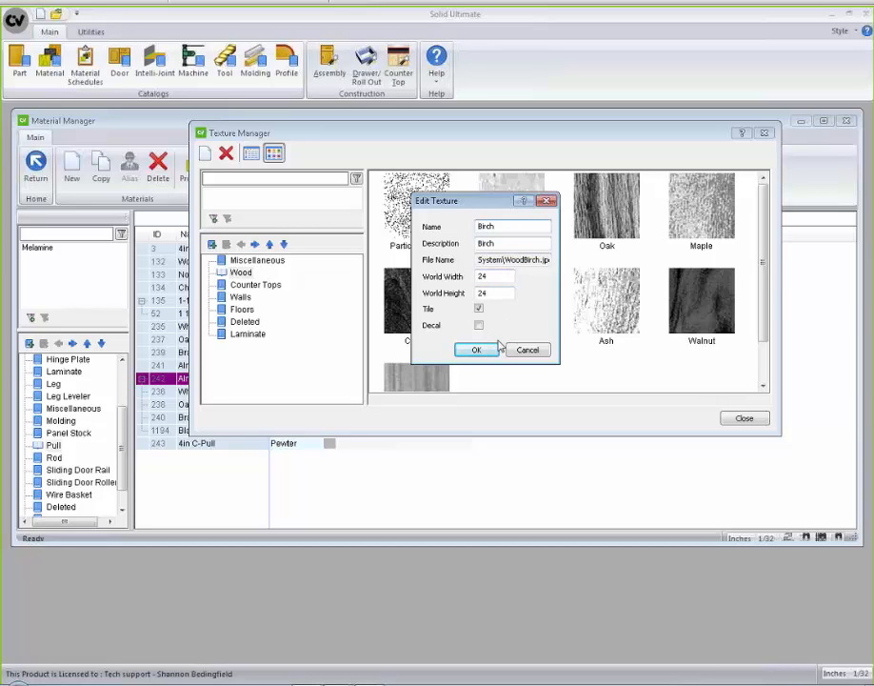
{"action": "left_click", "coordinate": [495, 277]}
{"action": "left_click", "coordinate": [477, 351]}
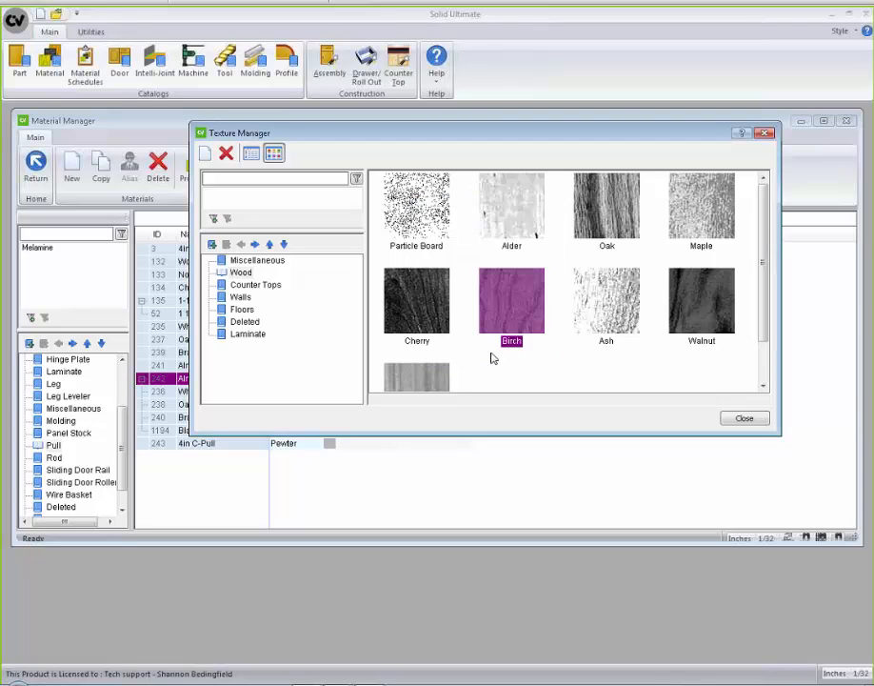
Examine the settings for importing a new texture, including the Decal option, cancel the import and close the texture library.
{"action": "left_click", "coordinate": [205, 155]}
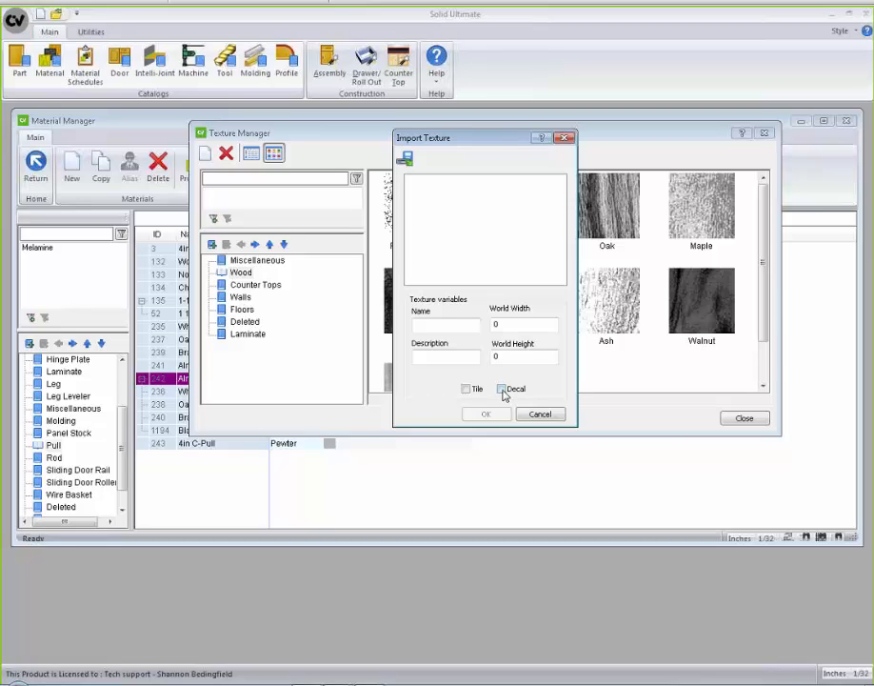
{"action": "left_click", "coordinate": [502, 388]}
{"action": "left_click", "coordinate": [539, 414]}
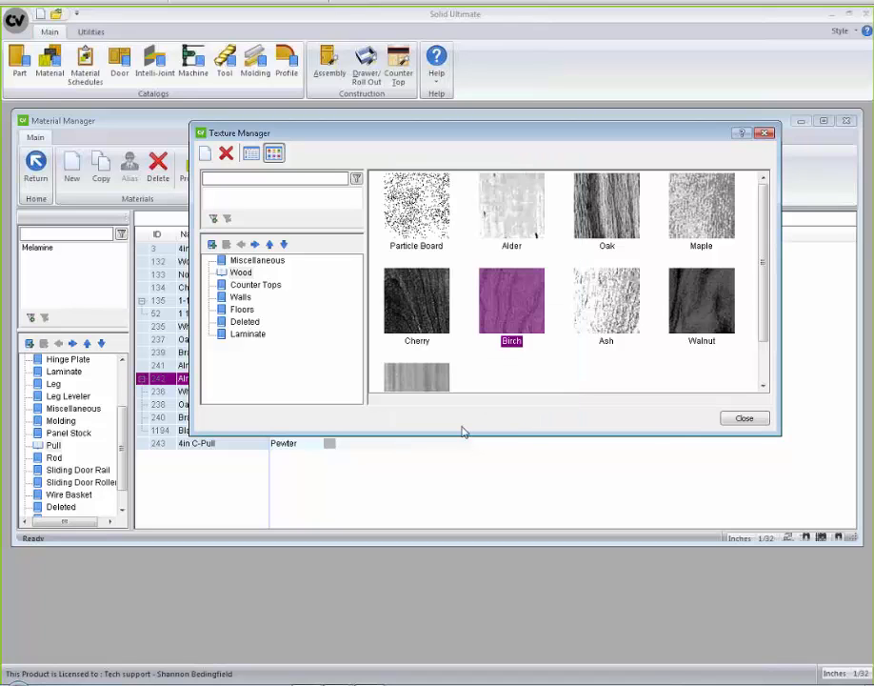
{"action": "left_click", "coordinate": [745, 419]}
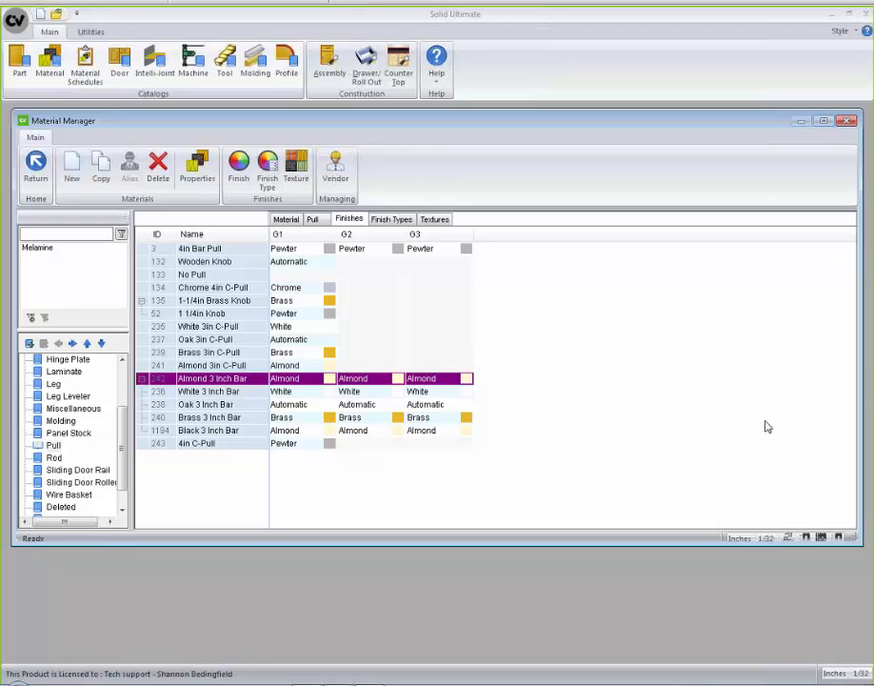
Review the vendor list from the address fields through to the sales tax field and close it without changes.
{"action": "left_click", "coordinate": [336, 168]}
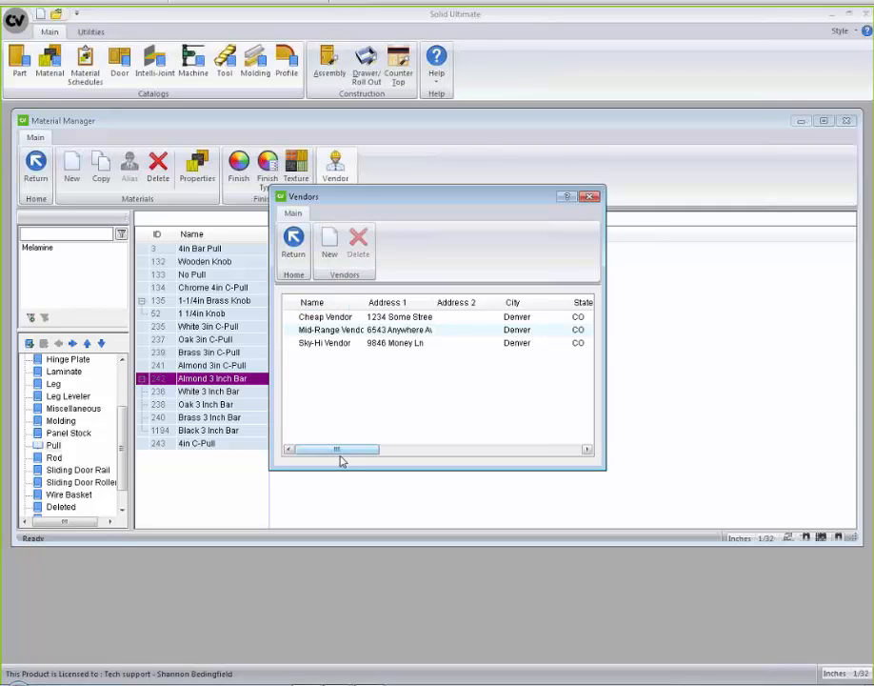
{"action": "left_click_drag", "start_coordinate": [342, 449], "coordinate": [558, 457]}
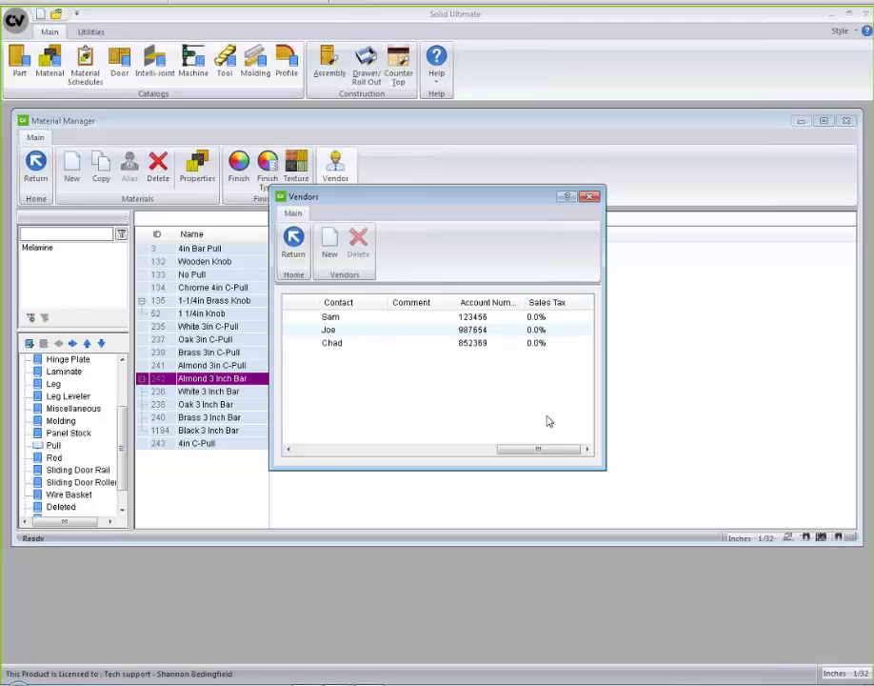
{"action": "left_click", "coordinate": [551, 321]}
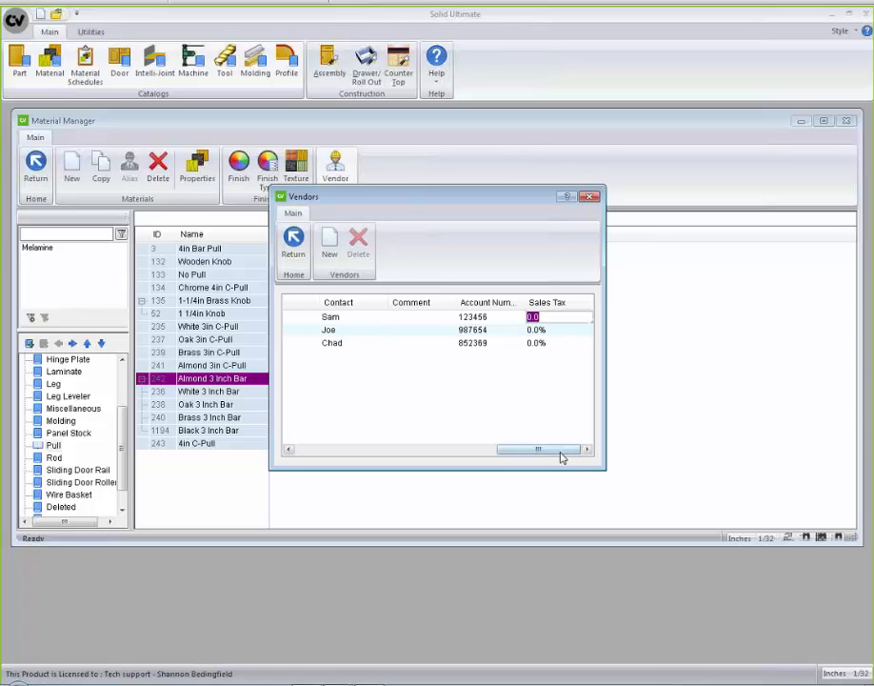
{"action": "left_click_drag", "start_coordinate": [562, 455], "coordinate": [337, 452]}
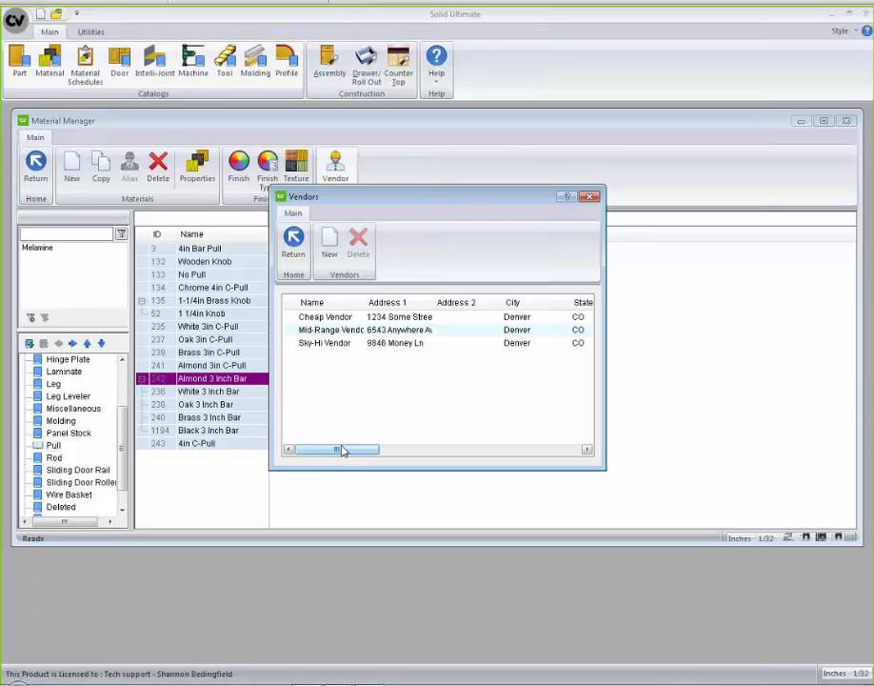
{"action": "left_click", "coordinate": [588, 197]}
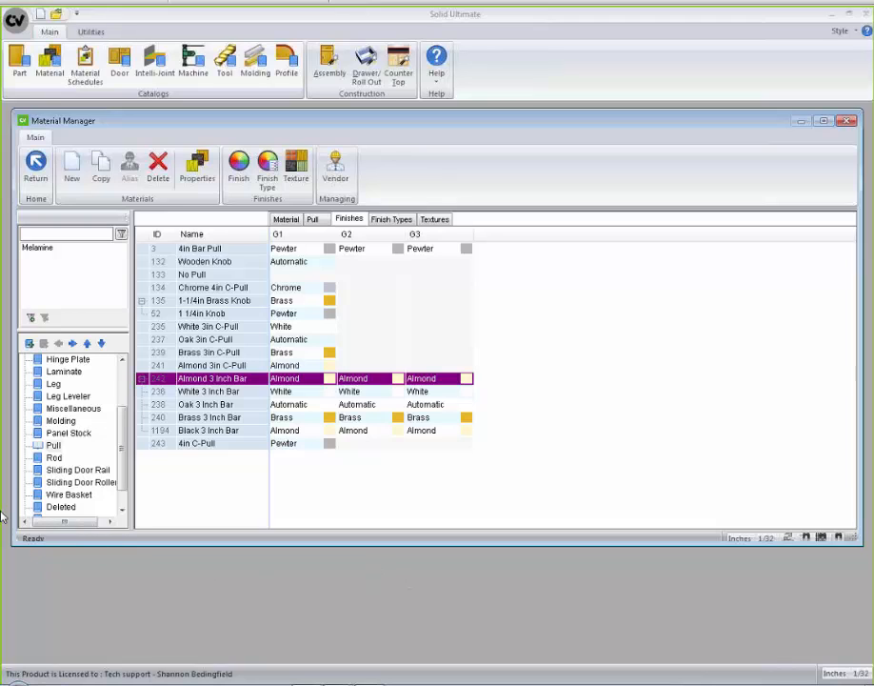
Leave the material catalog, open the material schedules and review the schedule types, keeping Assembly selected.
{"action": "left_click", "coordinate": [42, 163]}
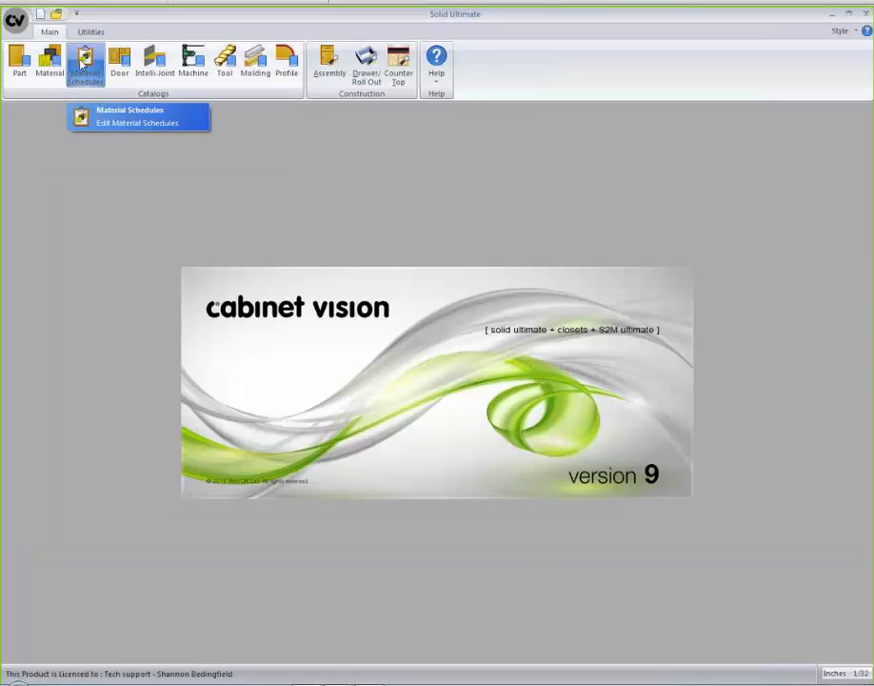
{"action": "left_click", "coordinate": [83, 62]}
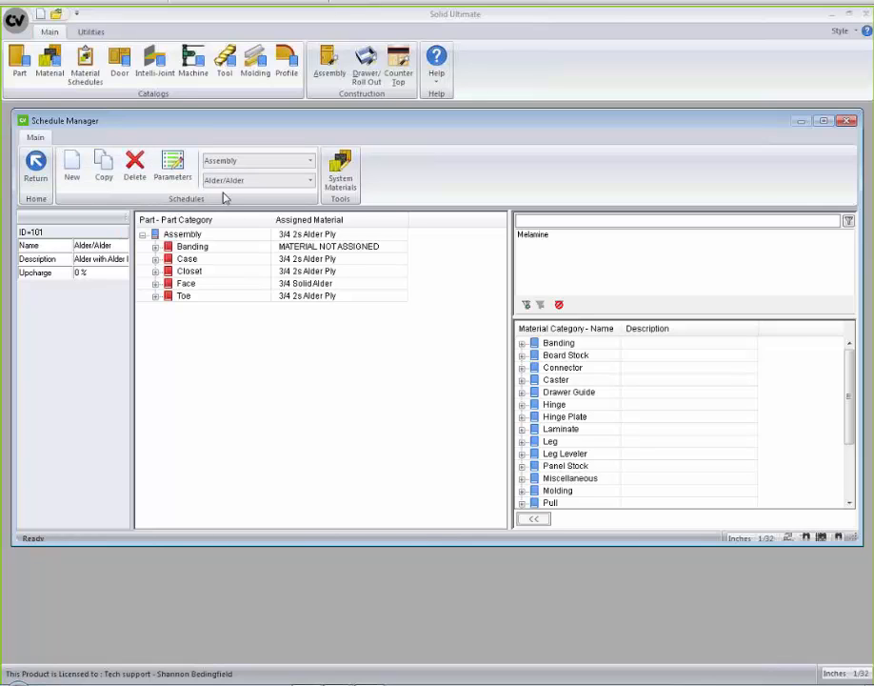
{"action": "left_click", "coordinate": [269, 162]}
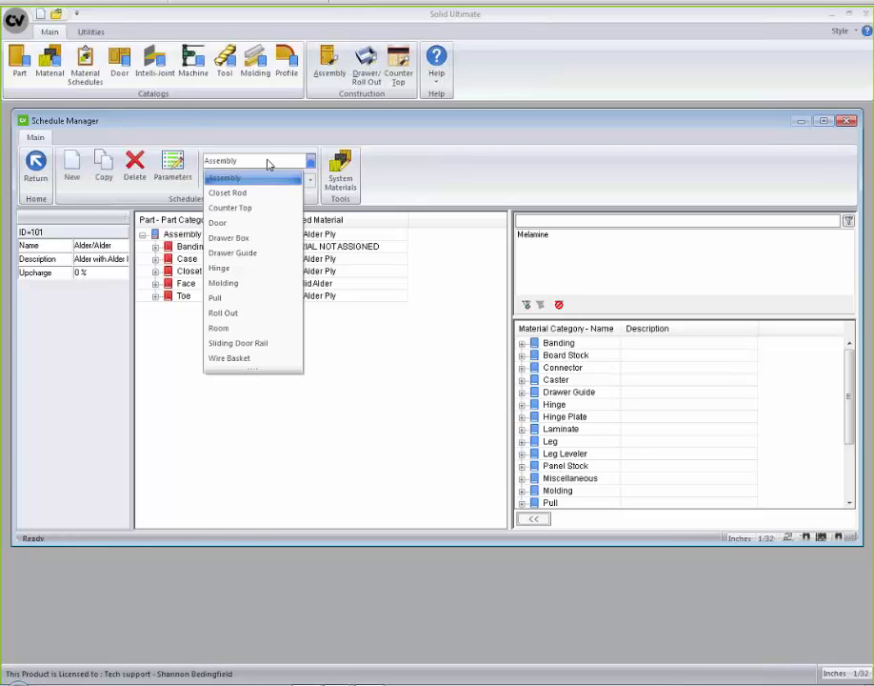
{"action": "left_click", "coordinate": [259, 179]}
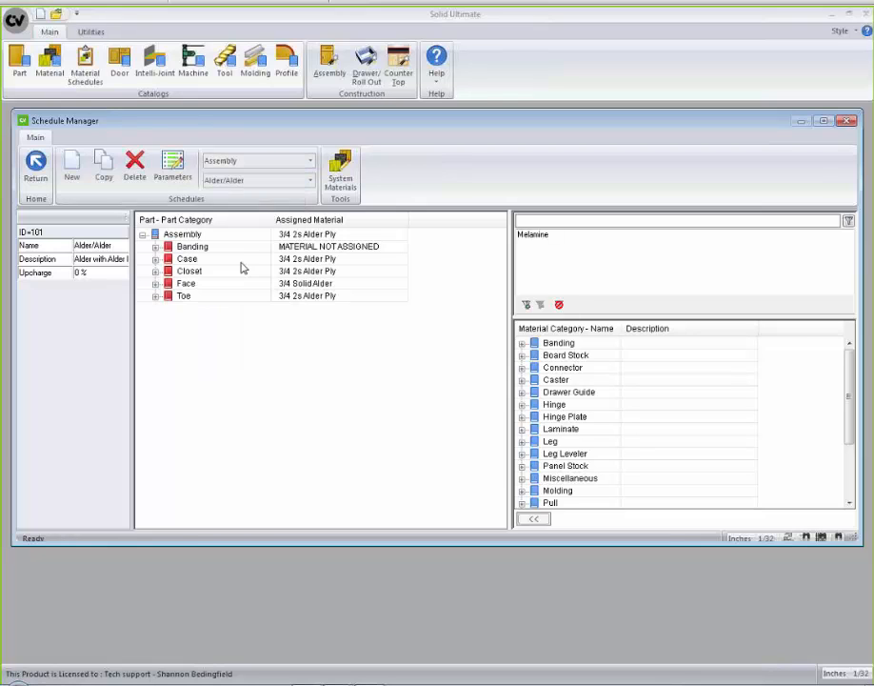
Show the Cherry/Birch assembly schedule and expand Banding to examine its assigned materials.
{"action": "left_click", "coordinate": [311, 181]}
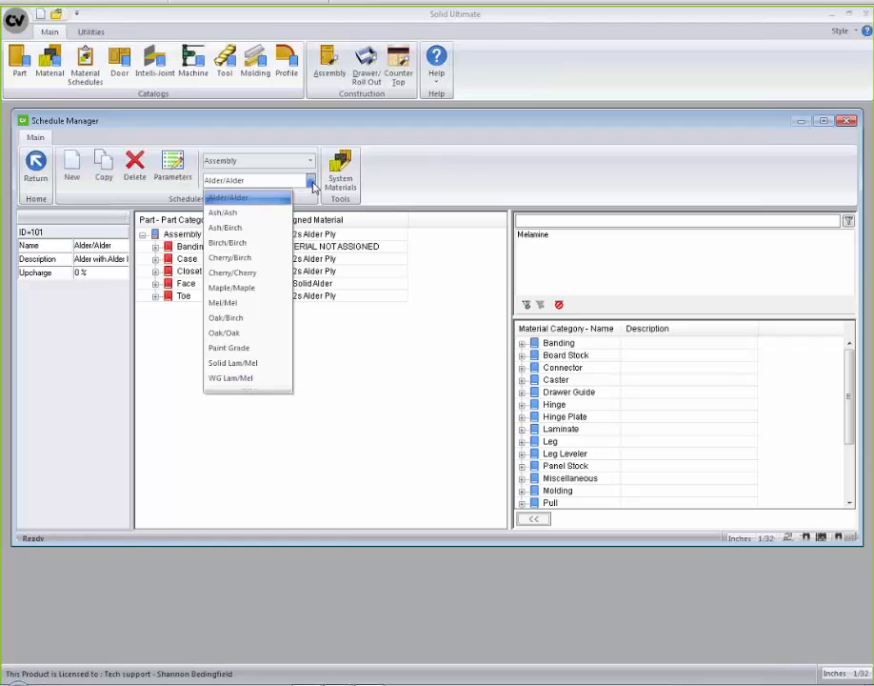
{"action": "left_click", "coordinate": [230, 257]}
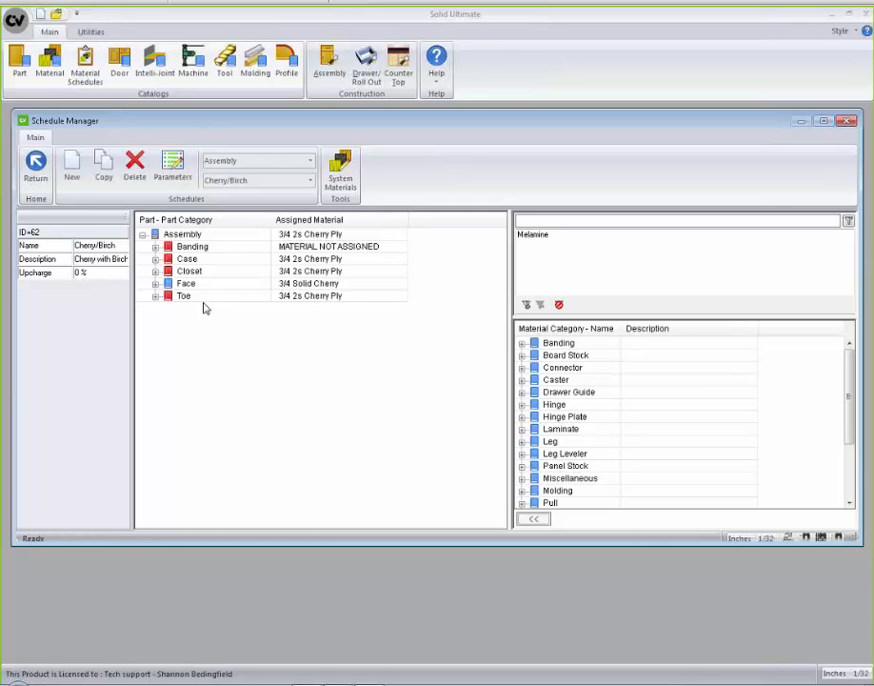
{"action": "double_click", "coordinate": [162, 247]}
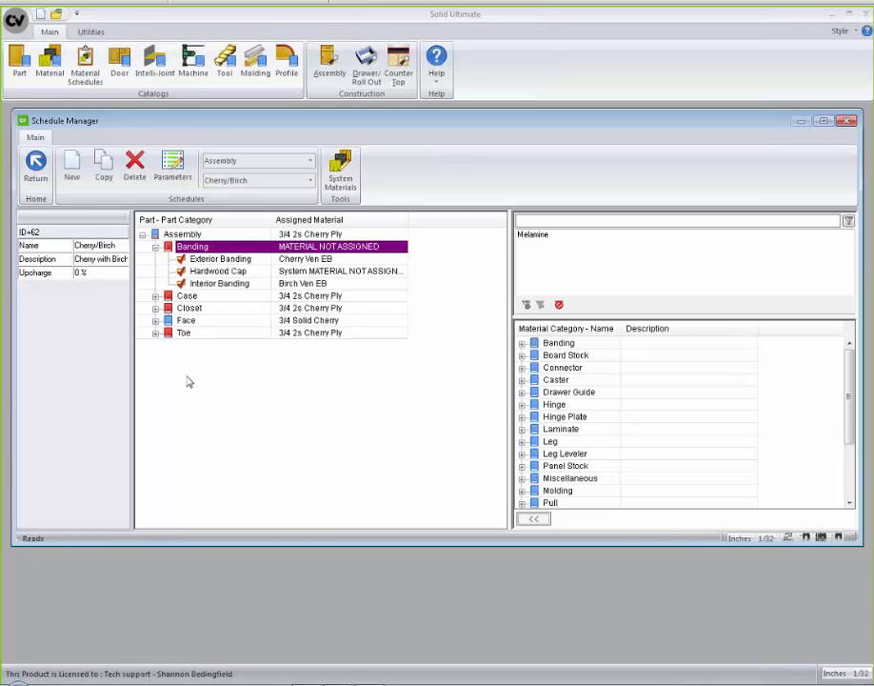
Expand Case with its Interior and Exposed categories in the Cherry/Birch schedule and examine the assigned part materials.
{"action": "double_click", "coordinate": [163, 297]}
{"action": "double_click", "coordinate": [196, 321]}
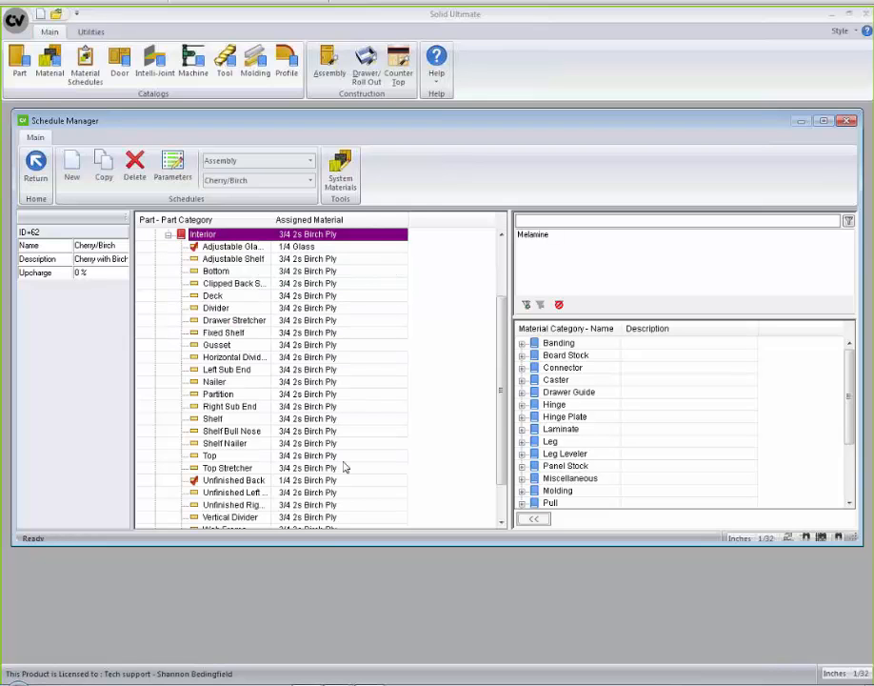
{"action": "scroll", "coordinate": [410, 413], "scroll_direction": "up", "scroll_amount": 2}
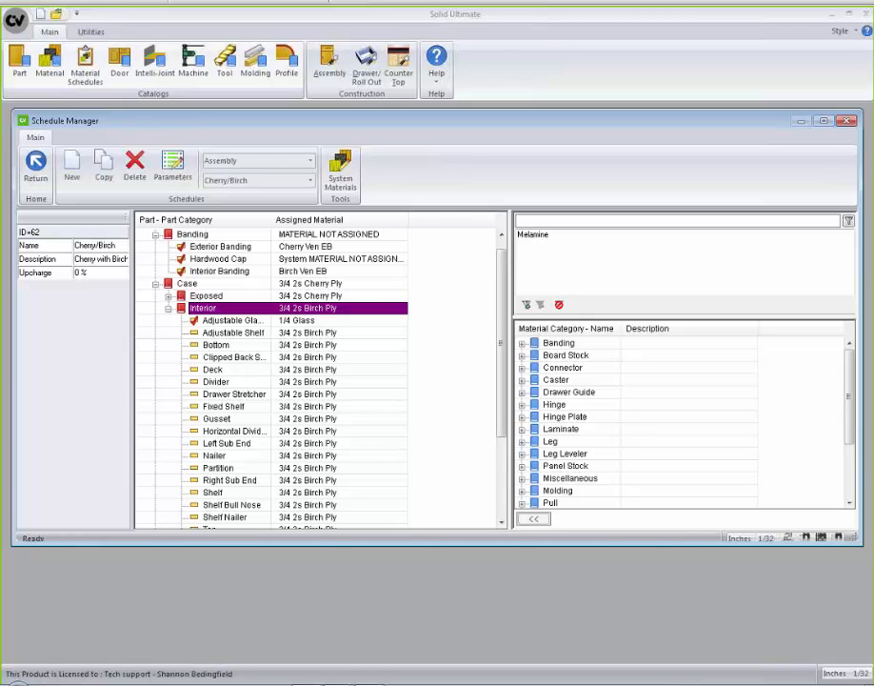
{"action": "double_click", "coordinate": [181, 297]}
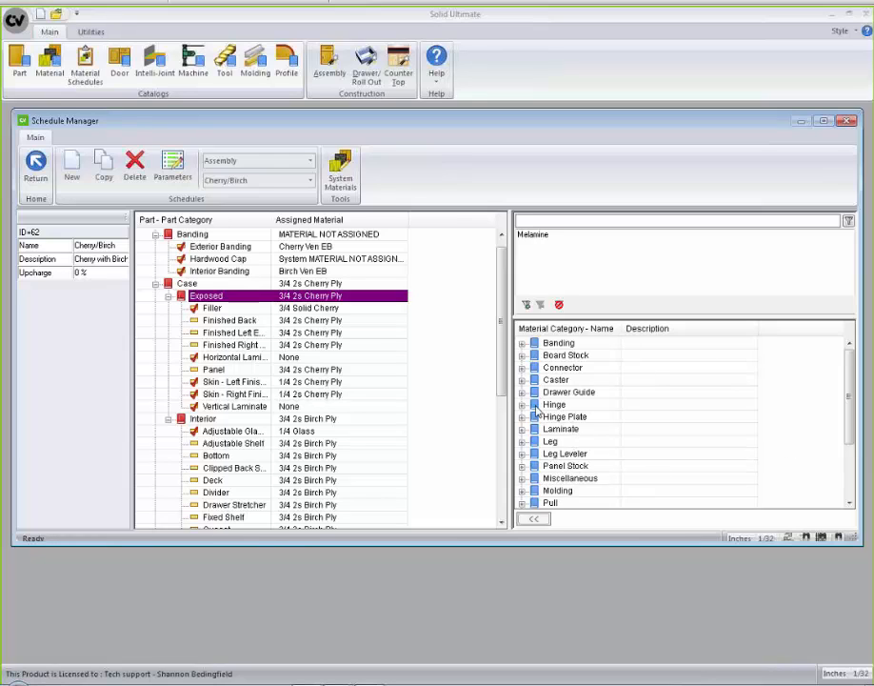
Assign the 3/4 PB panel stock to the Exposed category of Case in the Cherry/Birch schedule.
{"action": "left_click", "coordinate": [522, 466]}
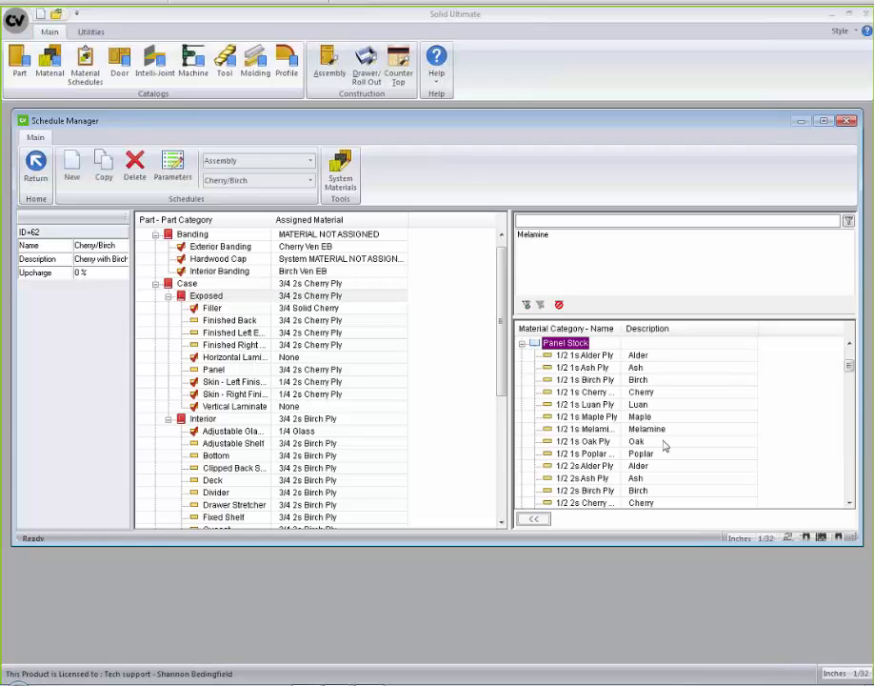
{"action": "scroll", "coordinate": [715, 438], "scroll_direction": "down", "scroll_amount": 5}
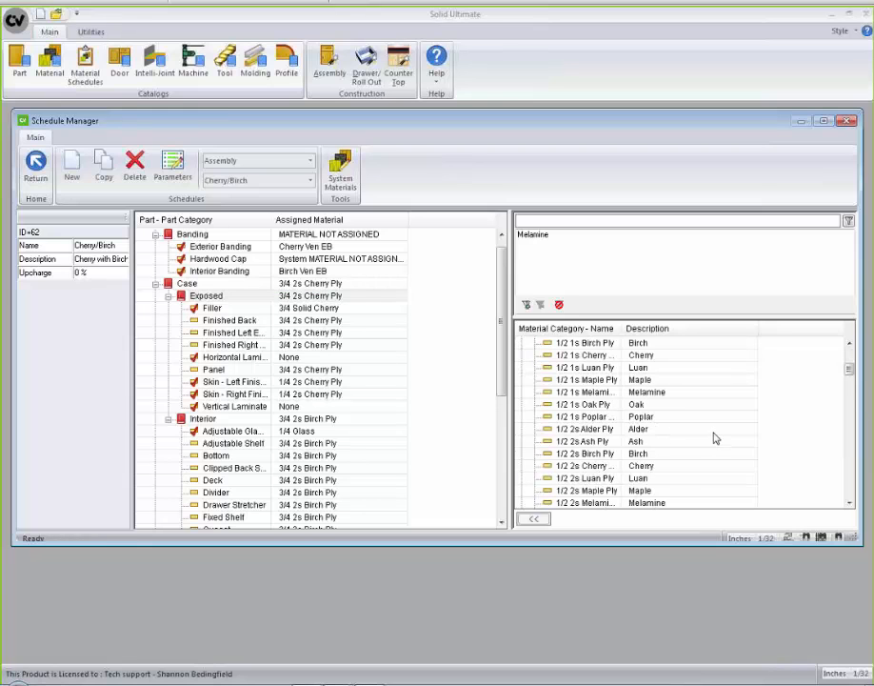
{"action": "scroll", "coordinate": [715, 438], "scroll_direction": "down", "scroll_amount": 12}
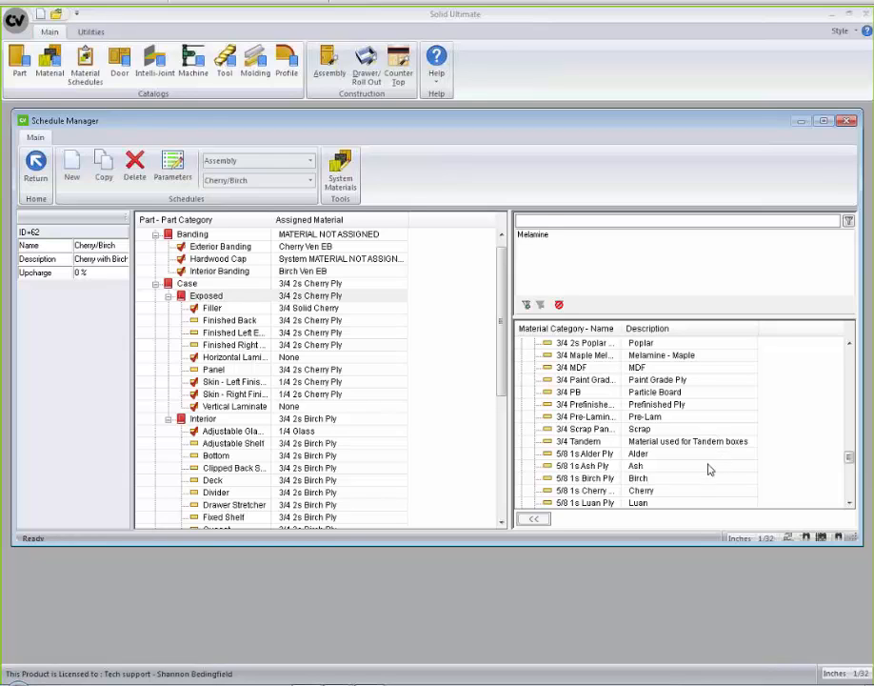
{"action": "left_click", "coordinate": [568, 391]}
{"action": "left_click", "coordinate": [536, 520]}
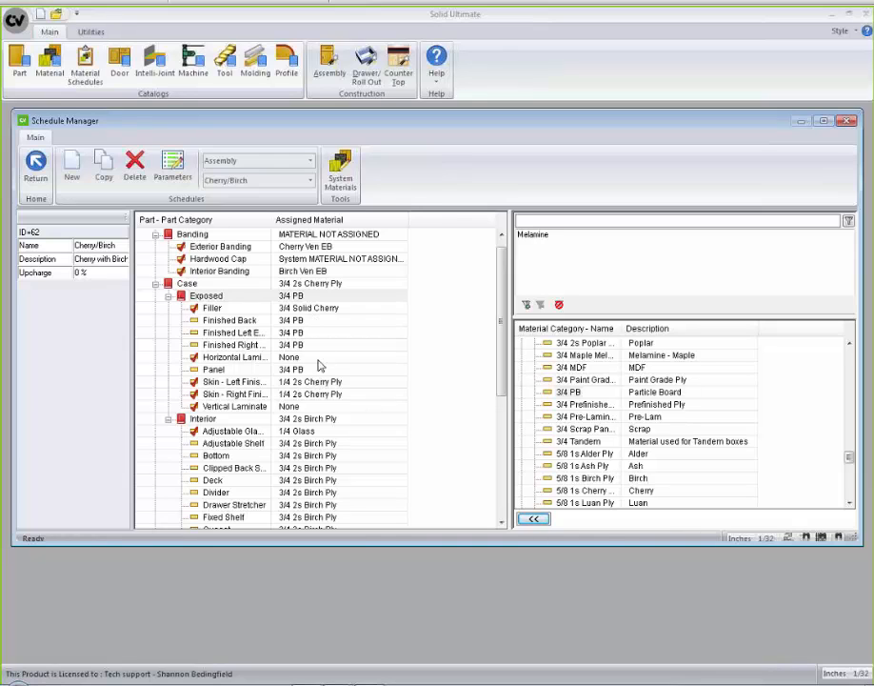
Assign 3/4 Prefinished Ply to the Exposed category of Case and set it back to match its parent material.
{"action": "left_click", "coordinate": [581, 405]}
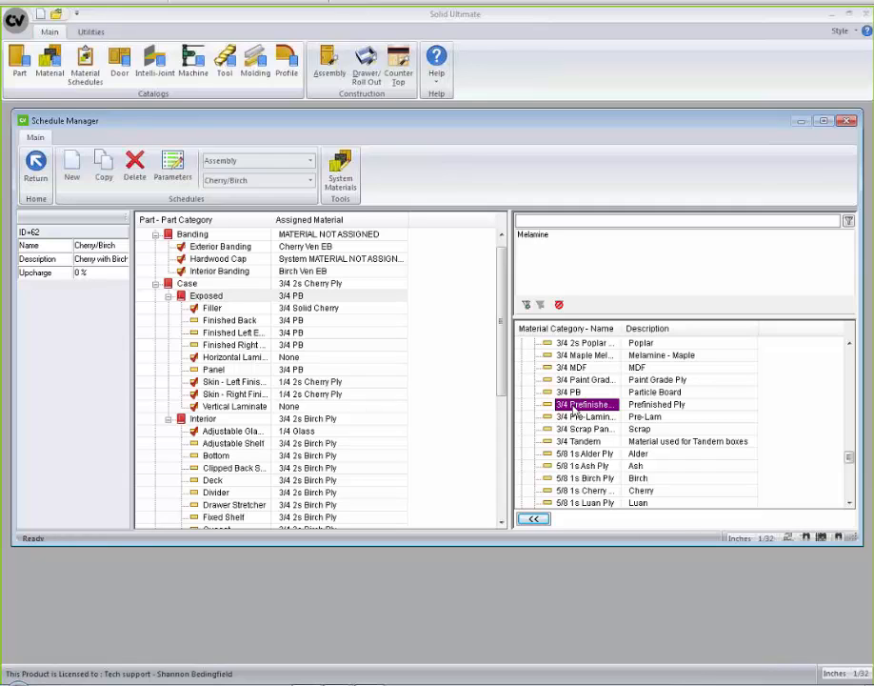
{"action": "left_click_drag", "start_coordinate": [576, 409], "coordinate": [301, 299]}
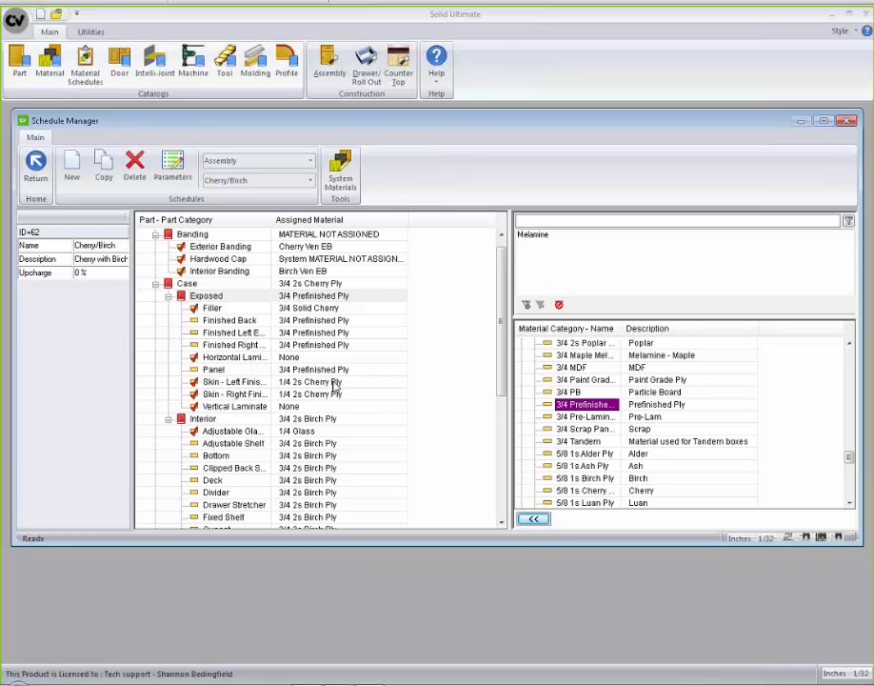
{"action": "right_click", "coordinate": [337, 297]}
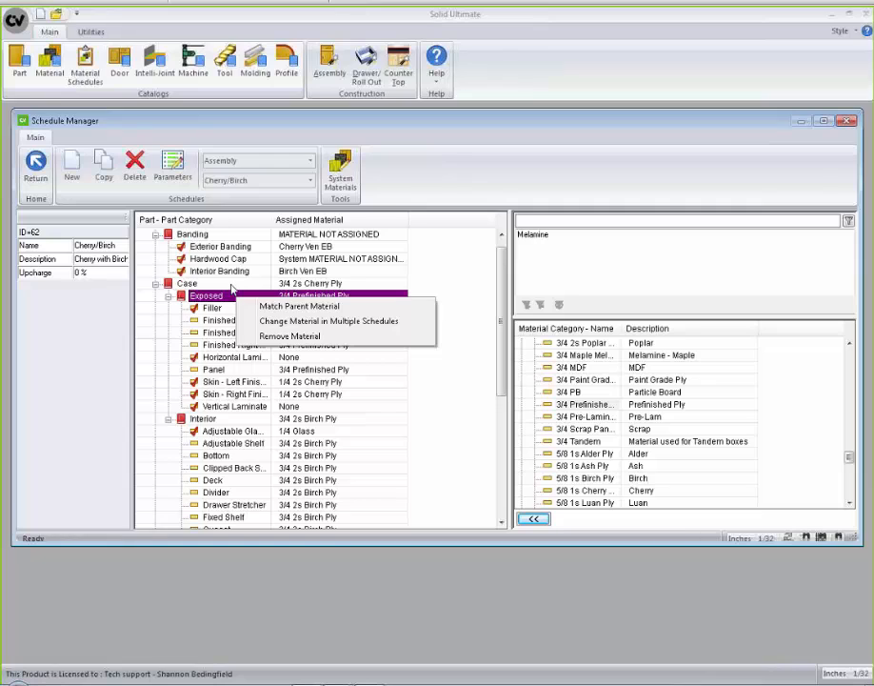
{"action": "left_click", "coordinate": [291, 306]}
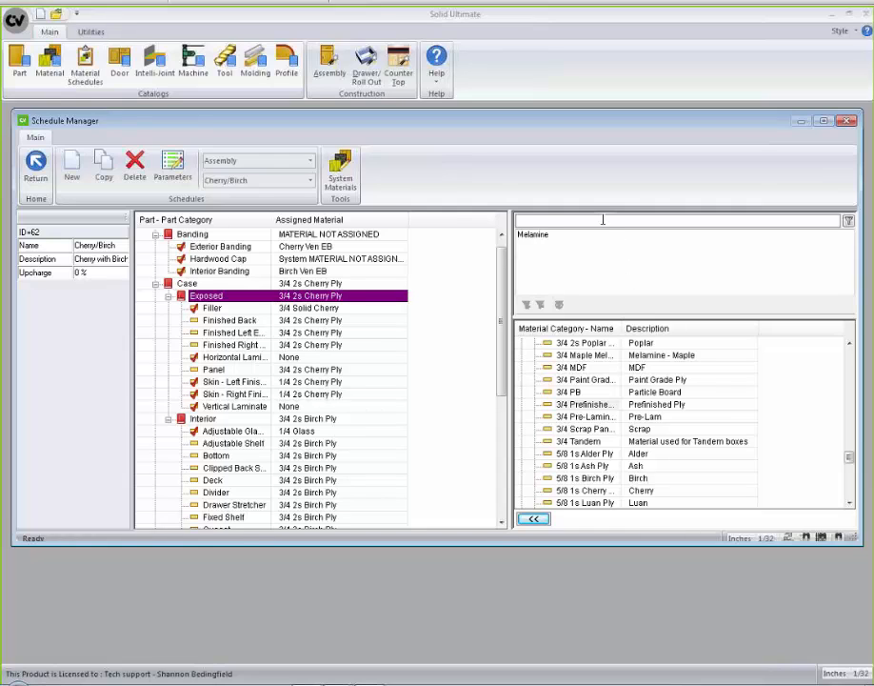
List the materials of the saved Melamine filter, filter the materials by "cherry" and leave the schedule manager.
{"action": "left_click", "coordinate": [544, 237]}
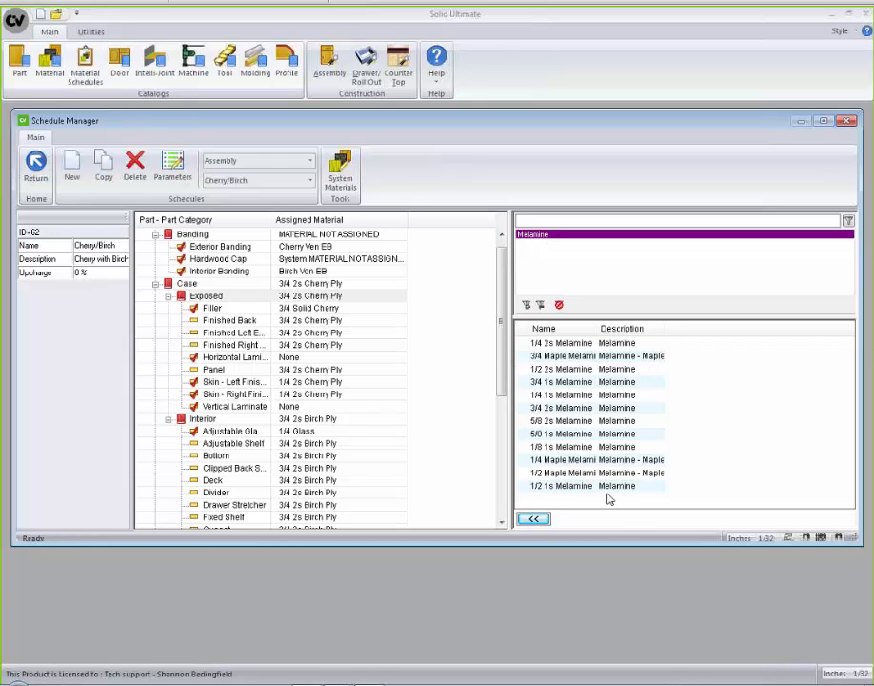
{"action": "left_click", "coordinate": [548, 221]}
{"action": "type", "text": "dherry"}
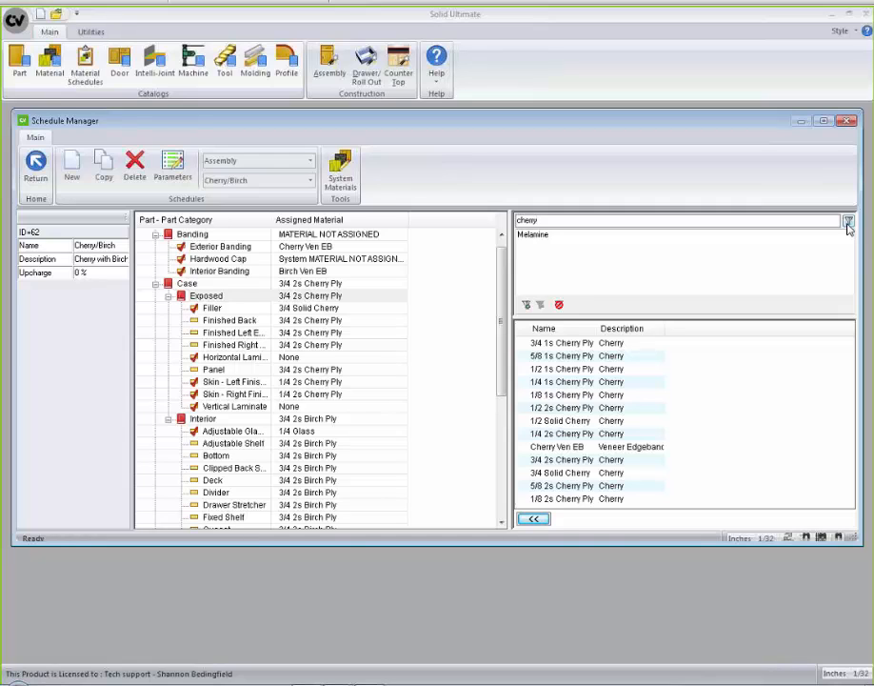
{"action": "left_click", "coordinate": [35, 170]}
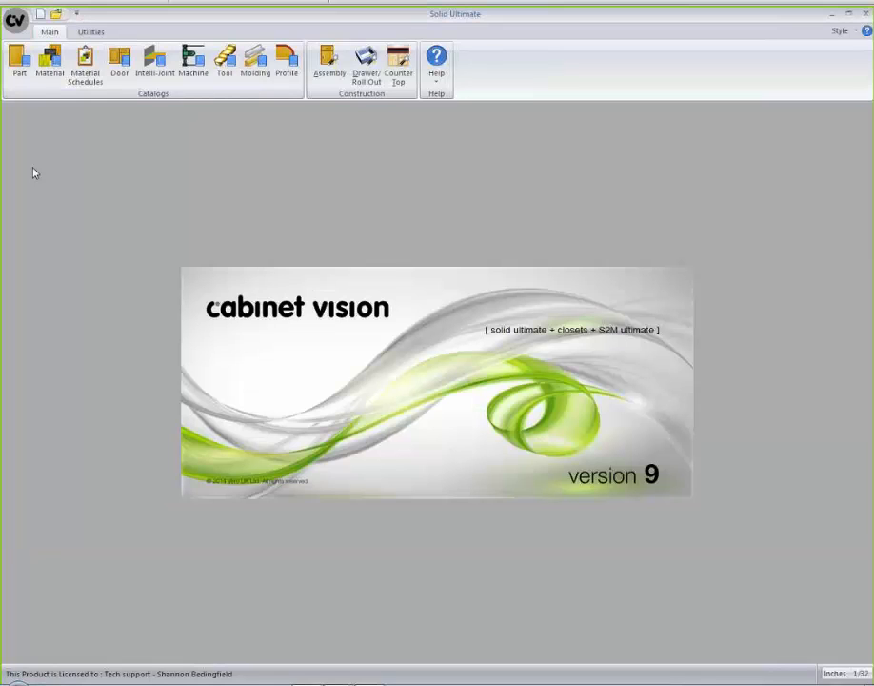
{"action": "left_click", "coordinate": [255, 78]}
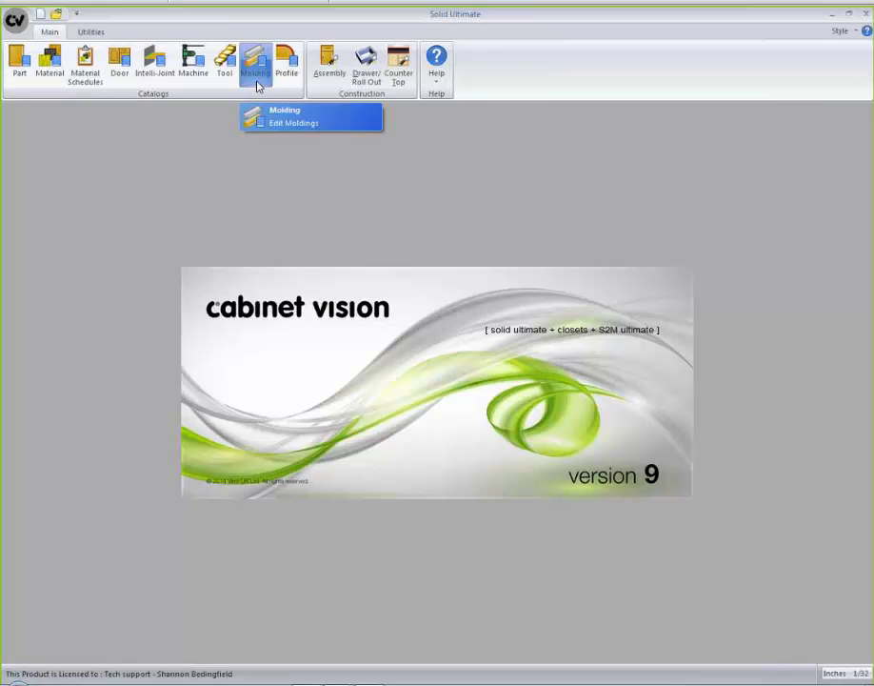
{"action": "left_click", "coordinate": [272, 90]}
{"action": "left_click", "coordinate": [290, 84]}
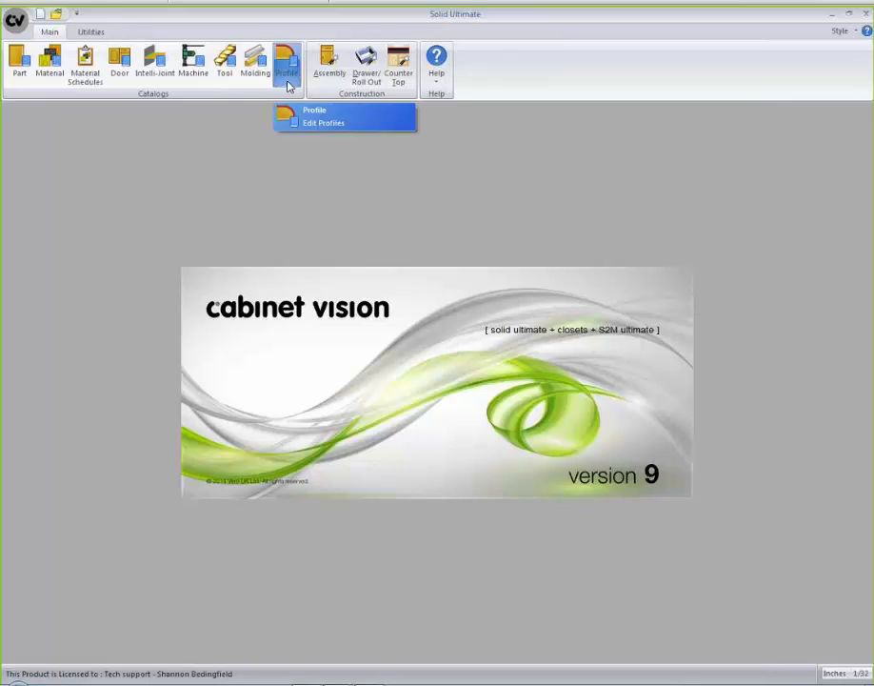
{"action": "left_click", "coordinate": [263, 88]}
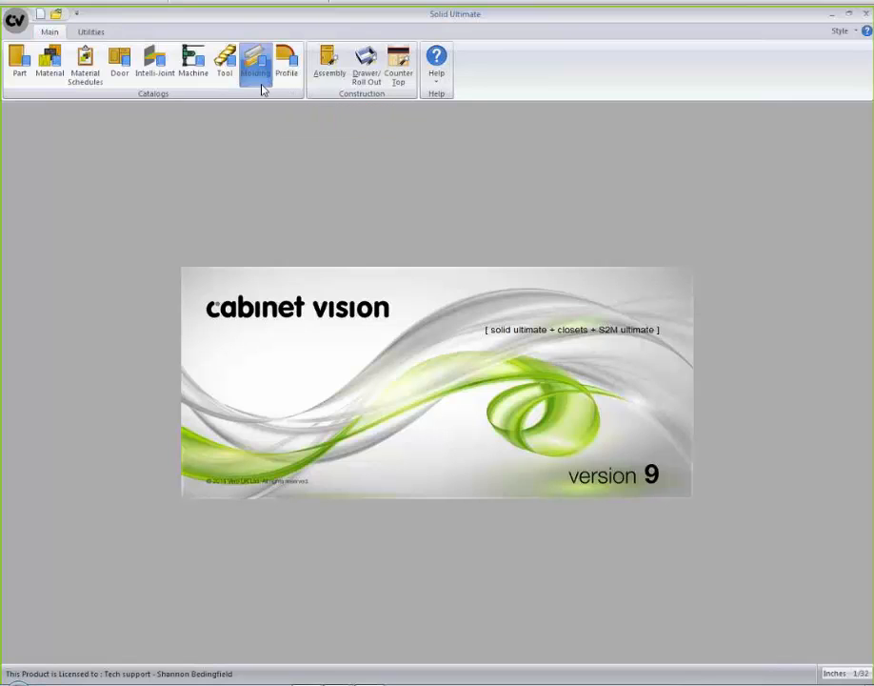
{"action": "left_click", "coordinate": [261, 89]}
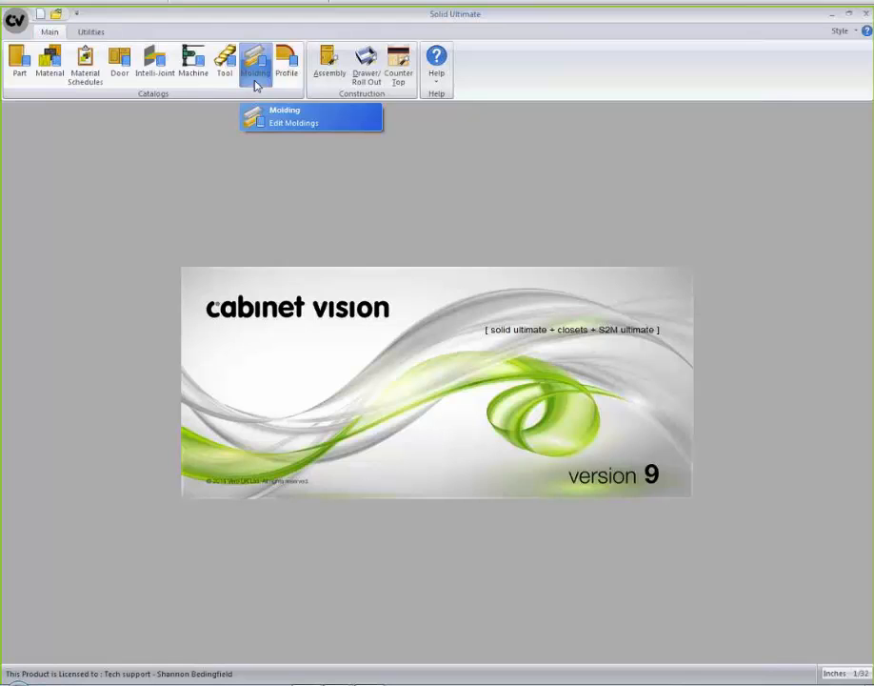
{"action": "left_click", "coordinate": [255, 86]}
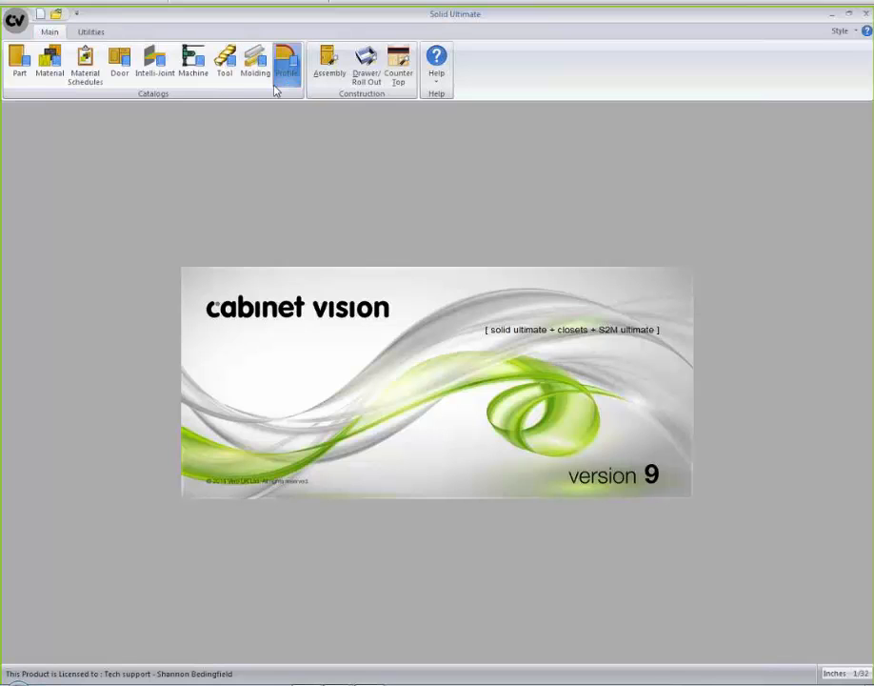
{"action": "left_click", "coordinate": [290, 84]}
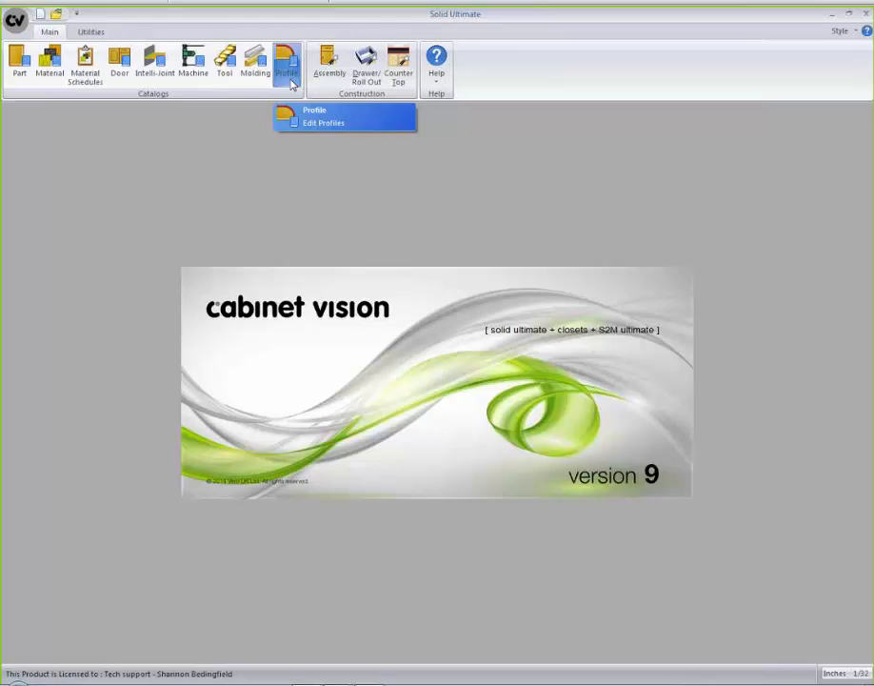
{"action": "left_click", "coordinate": [291, 83]}
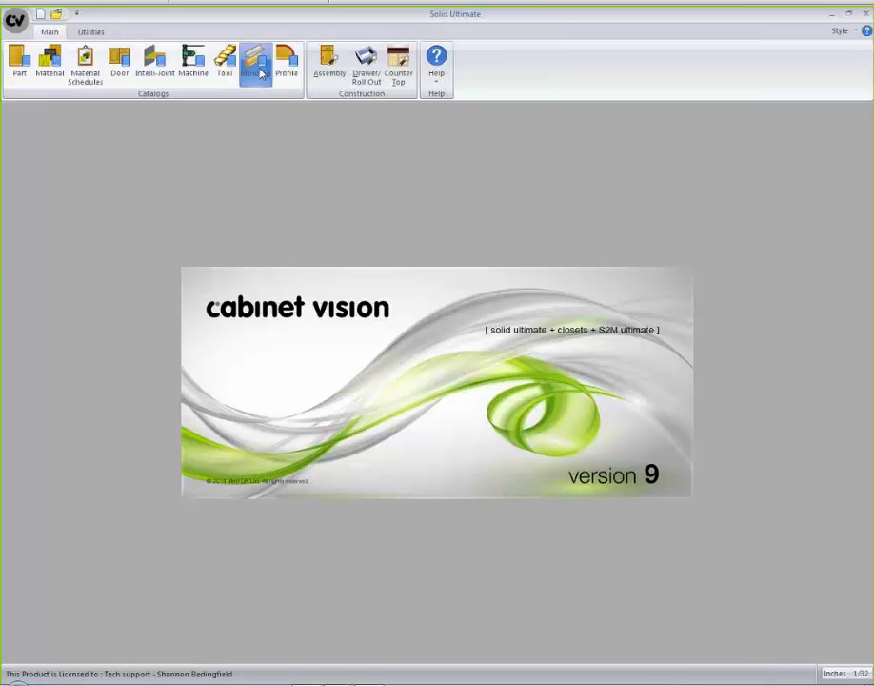
{"action": "left_click", "coordinate": [255, 72]}
{"action": "left_click", "coordinate": [261, 76]}
{"action": "left_click", "coordinate": [271, 81]}
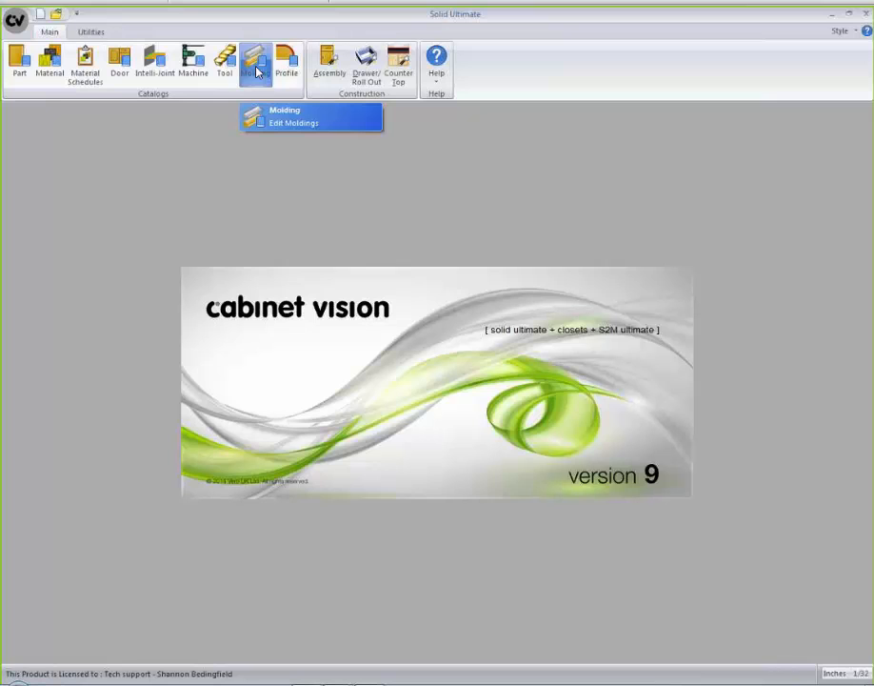
Open the molding catalog and review the options for creating a new molding or molding set without adding one.
{"action": "left_click", "coordinate": [255, 72]}
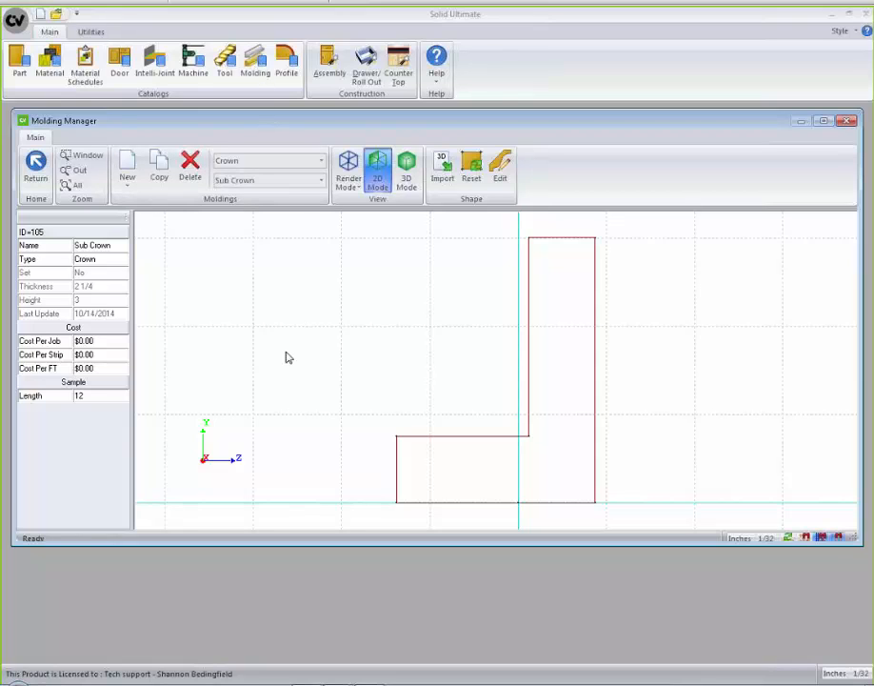
{"action": "left_click", "coordinate": [129, 186]}
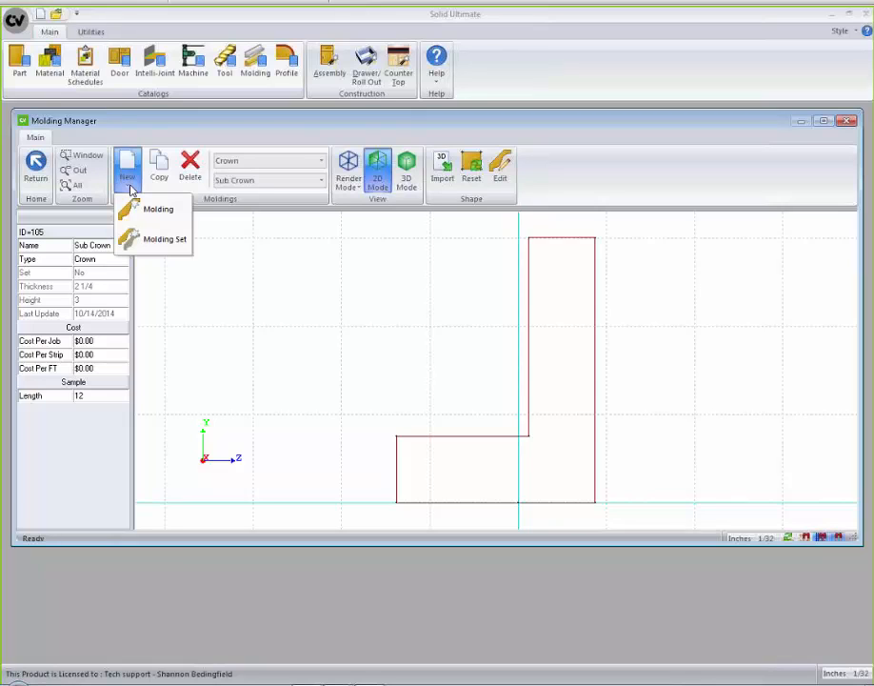
{"action": "left_click", "coordinate": [162, 223]}
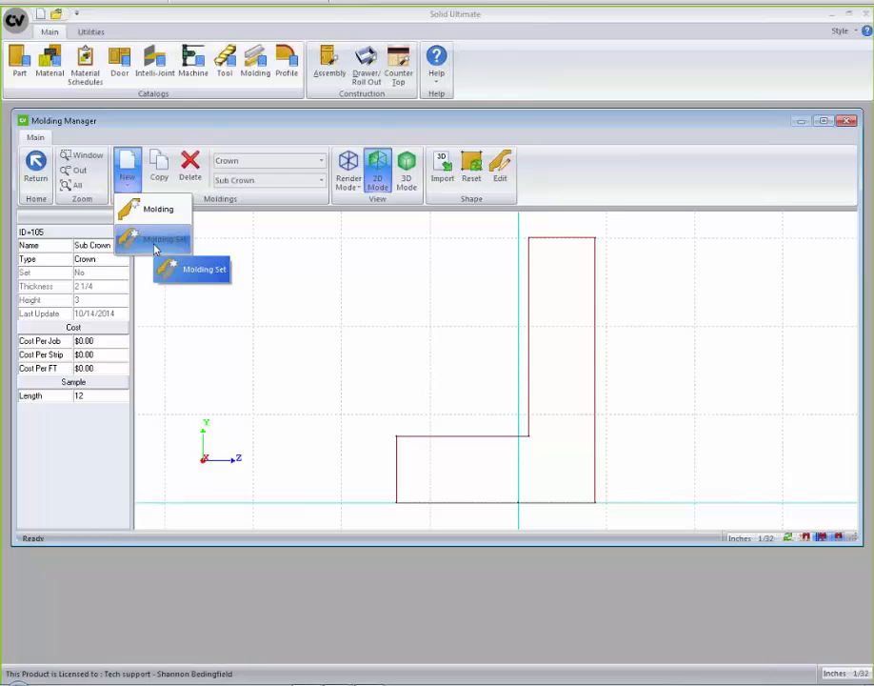
{"action": "left_click", "coordinate": [163, 181]}
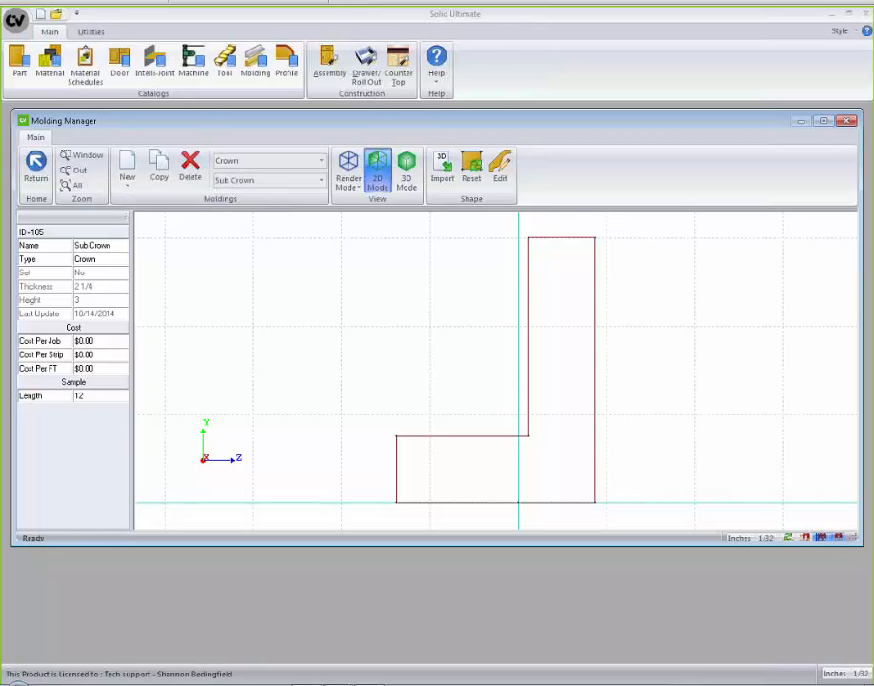
Show the Chair Rail molding type, review its available moldings and return to the Crown type.
{"action": "left_click", "coordinate": [323, 162]}
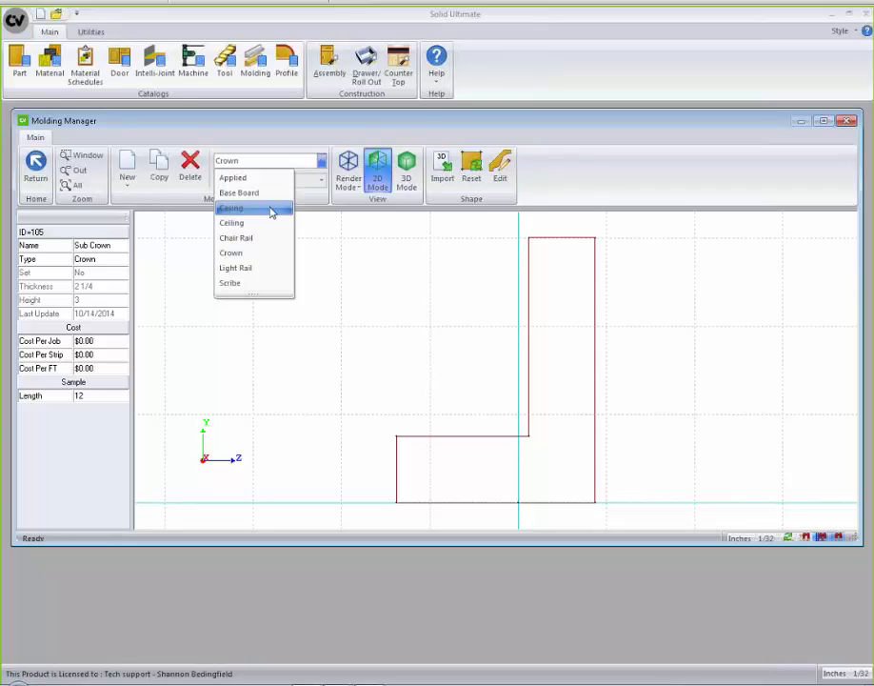
{"action": "left_click", "coordinate": [255, 238]}
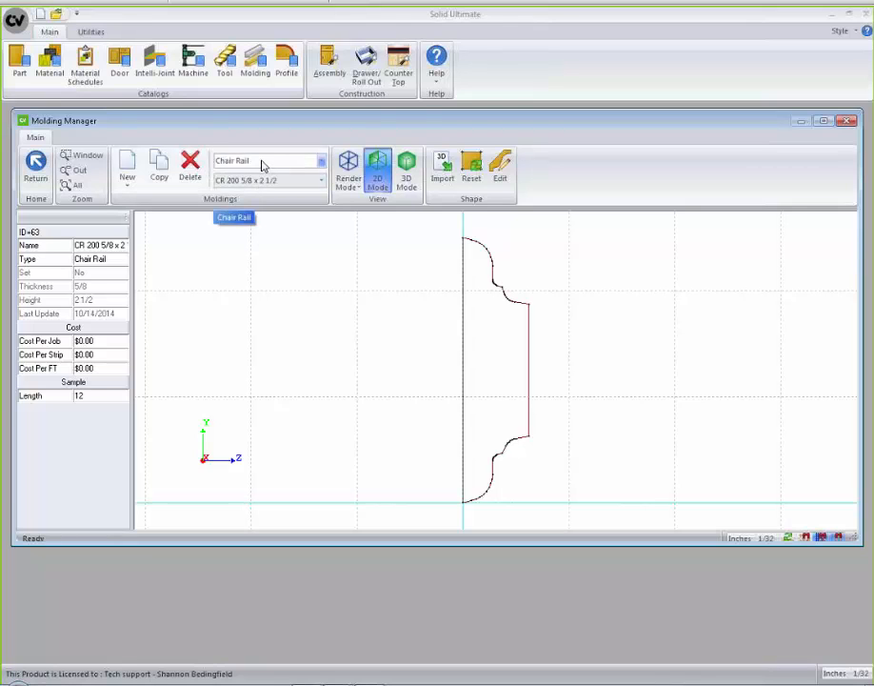
{"action": "left_click", "coordinate": [292, 181]}
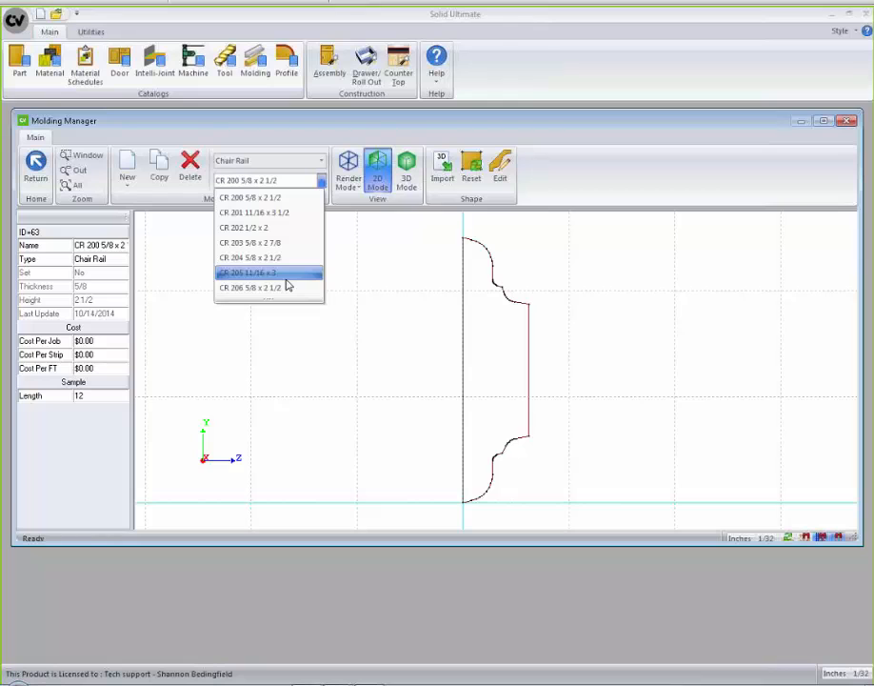
{"action": "left_click", "coordinate": [303, 162]}
{"action": "left_click", "coordinate": [246, 255]}
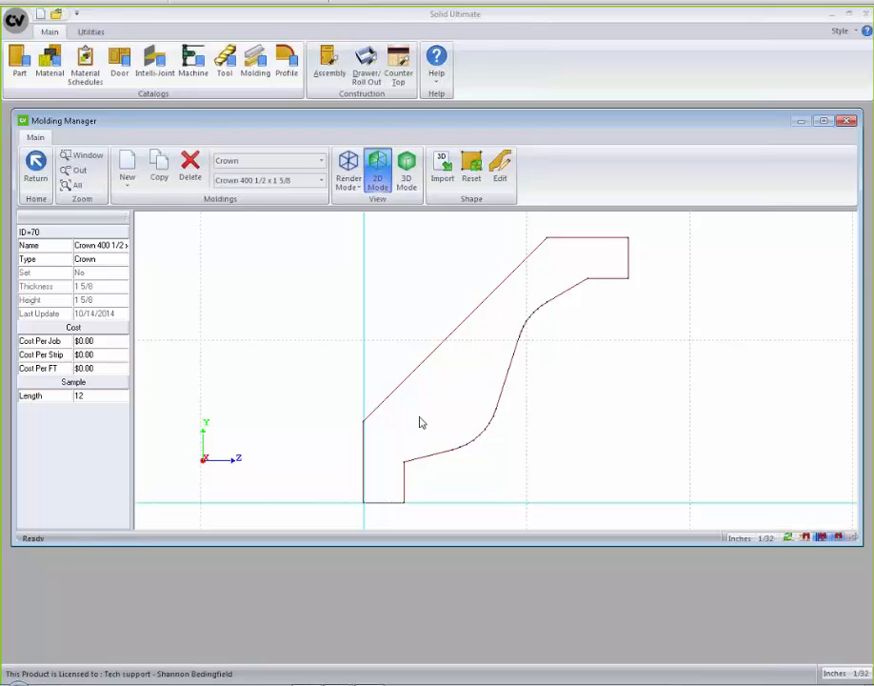
Preview Crown 400 1/2 x 1 5/8 in Fill, Texture and Wire modes and show it in 3D.
{"action": "left_click", "coordinate": [348, 183]}
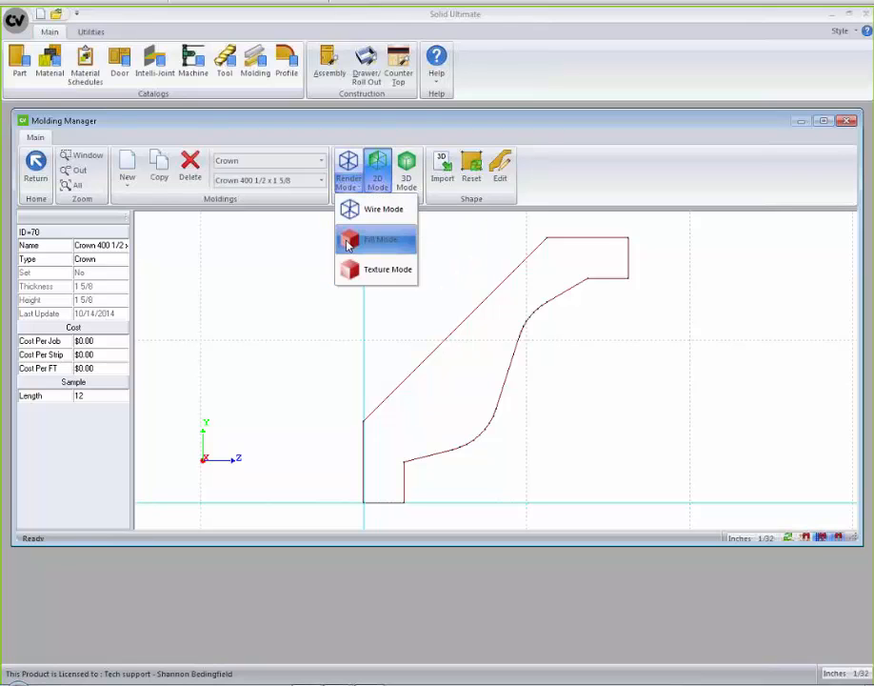
{"action": "left_click", "coordinate": [377, 239]}
{"action": "left_click", "coordinate": [351, 181]}
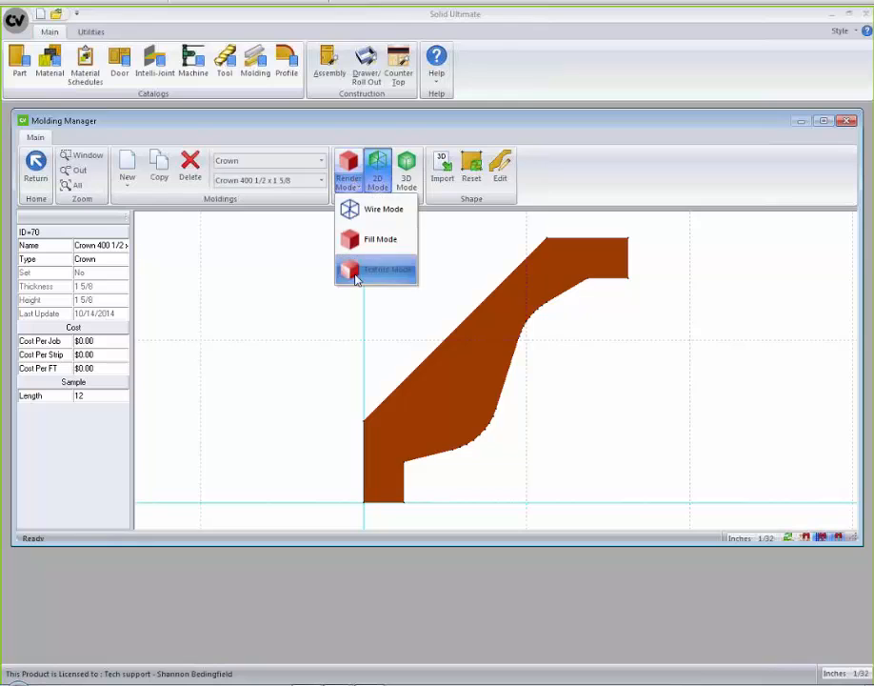
{"action": "left_click", "coordinate": [354, 270]}
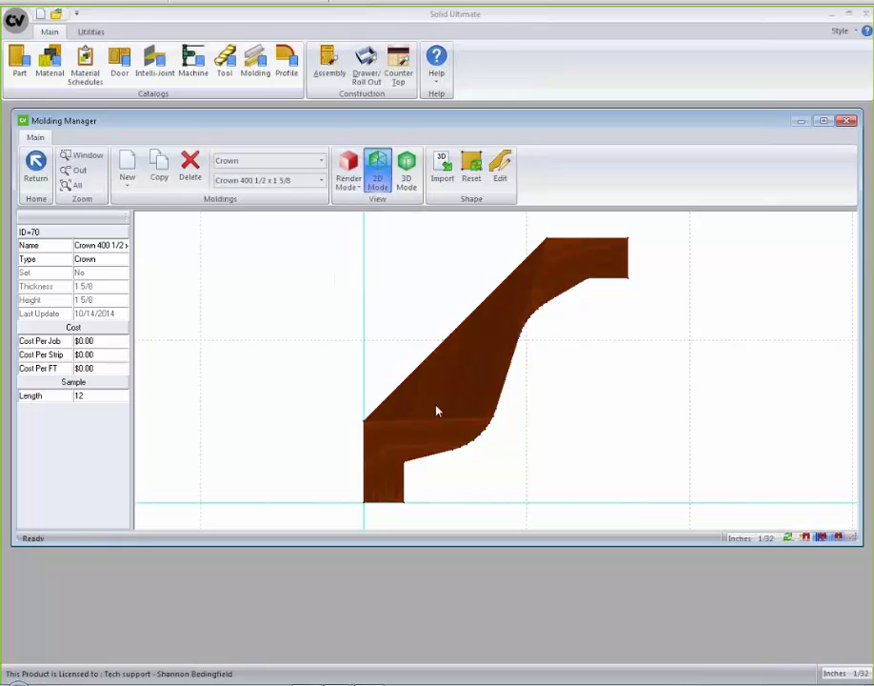
{"action": "left_click", "coordinate": [349, 180]}
{"action": "left_click", "coordinate": [354, 221]}
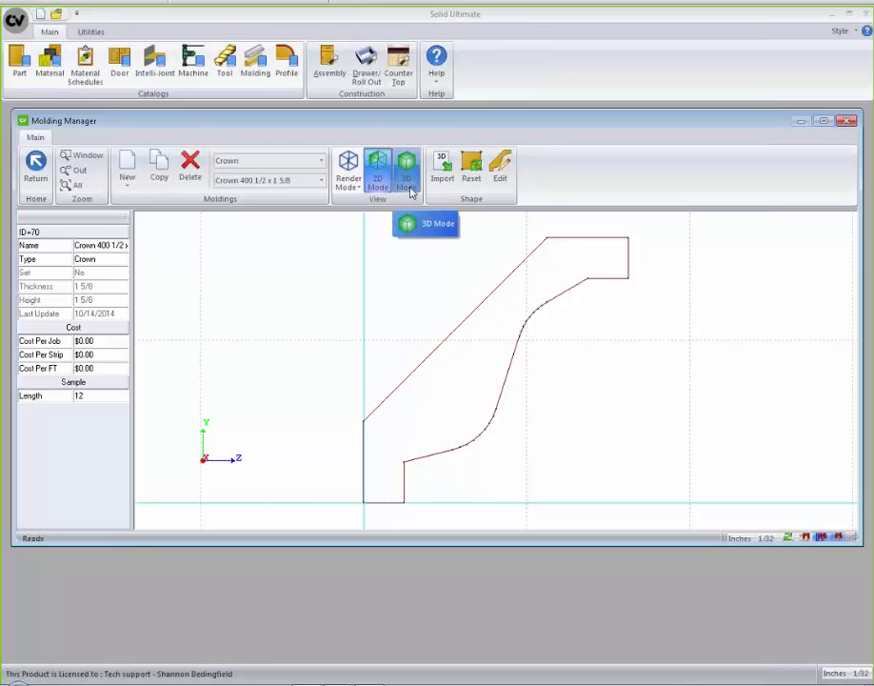
{"action": "left_click", "coordinate": [408, 186]}
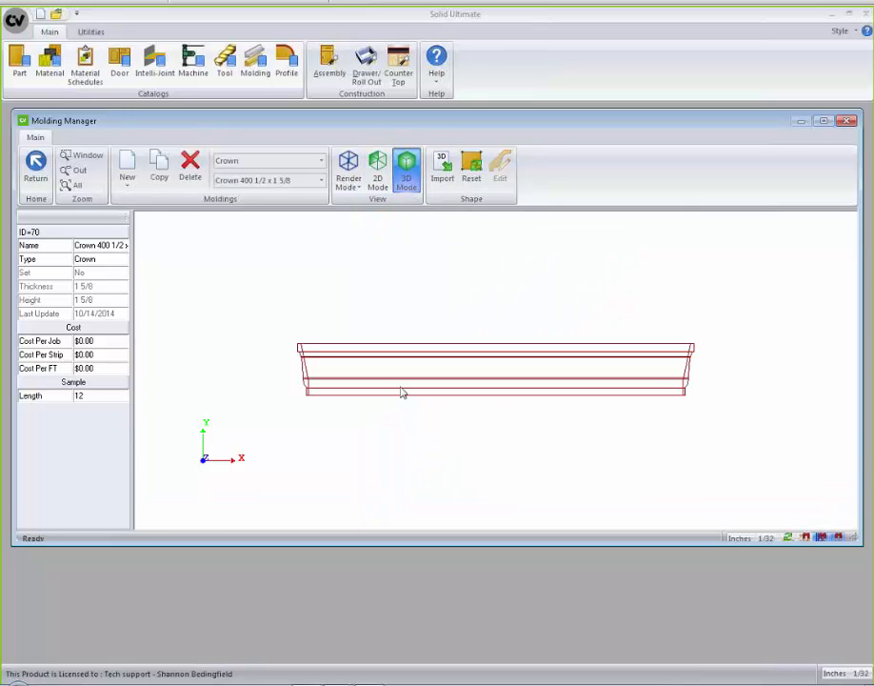
Try a sample length of 24 on the crown molding's 3D preview, and restore the length to 12.
{"action": "middle_click_drag", "start_coordinate": [401, 345], "coordinate": [432, 357]}
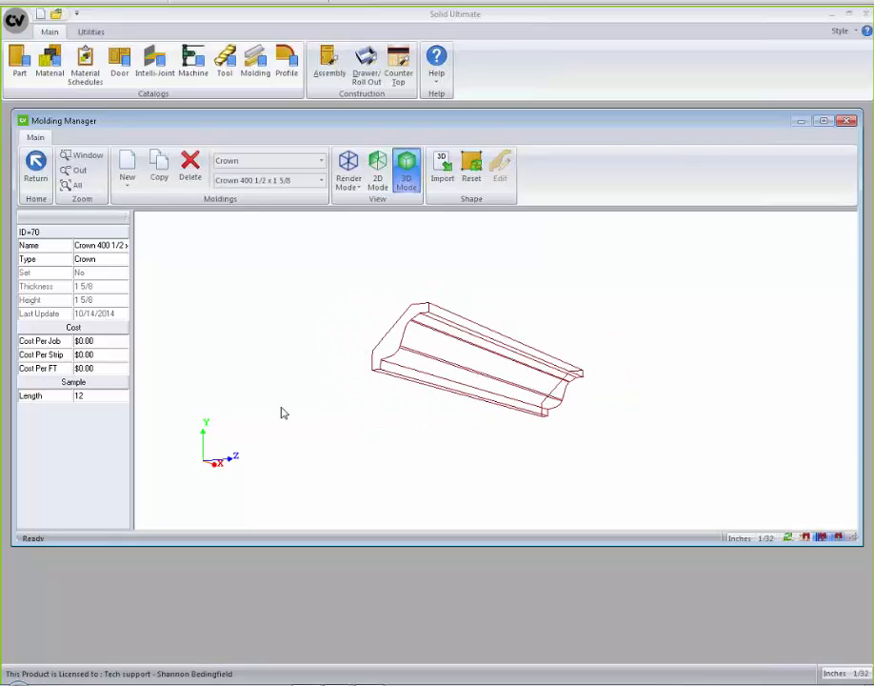
{"action": "left_click", "coordinate": [80, 396]}
{"action": "type", "text": "24"}
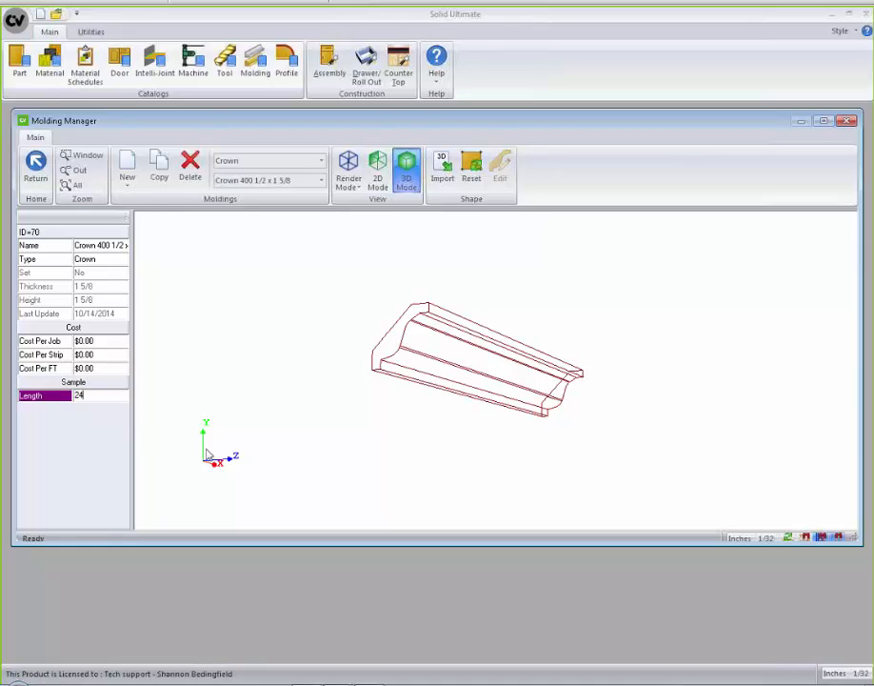
{"action": "key", "text": "Return"}
{"action": "left_click_drag", "start_coordinate": [358, 384], "coordinate": [499, 415]}
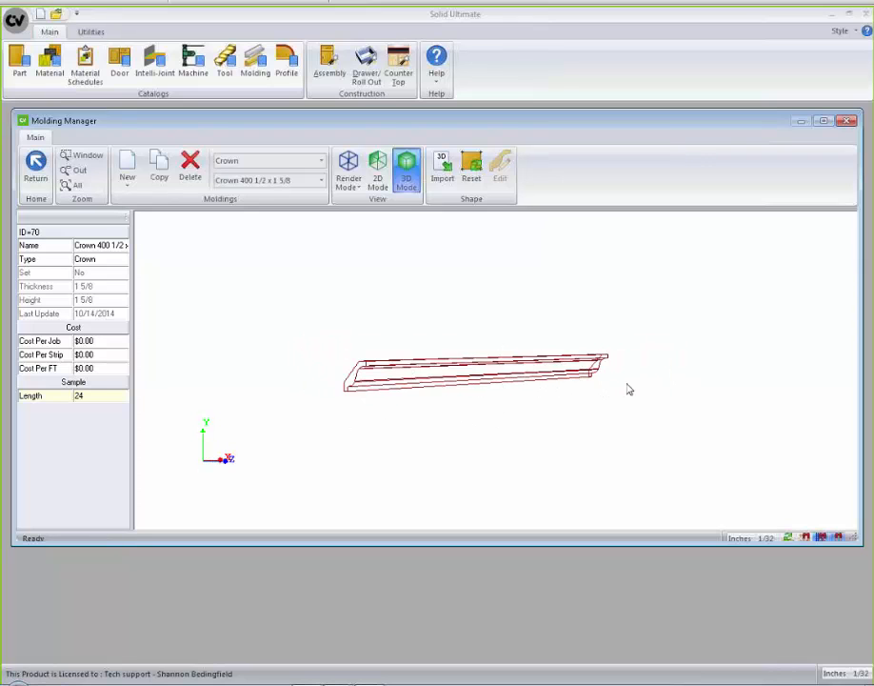
{"action": "left_click", "coordinate": [109, 396]}
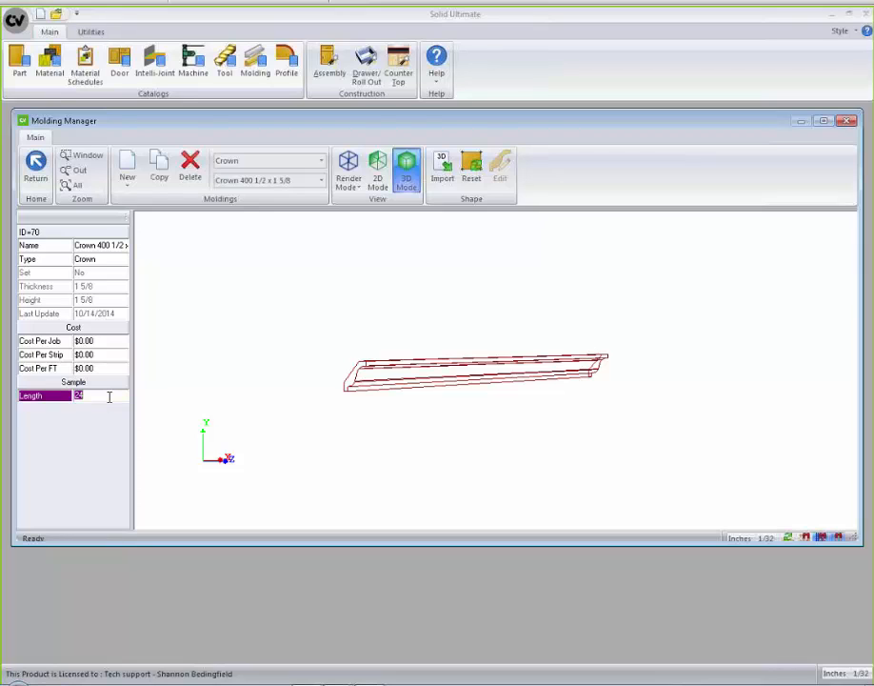
{"action": "type", "text": "12"}
{"action": "key", "text": "Return"}
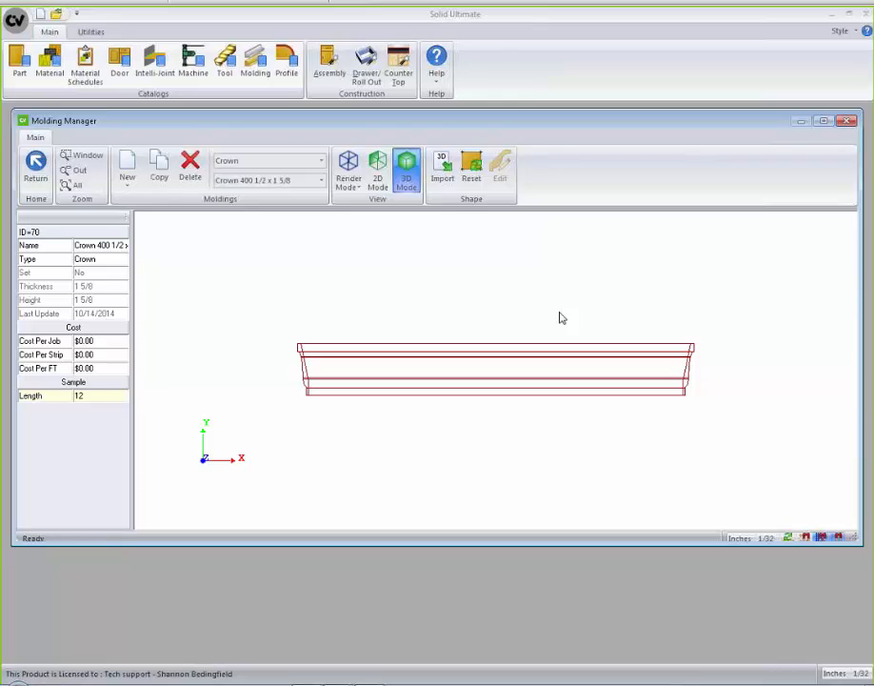
Review the file types and options offered for importing a 3D model as the molding shape, without importing one.
{"action": "left_click", "coordinate": [435, 180]}
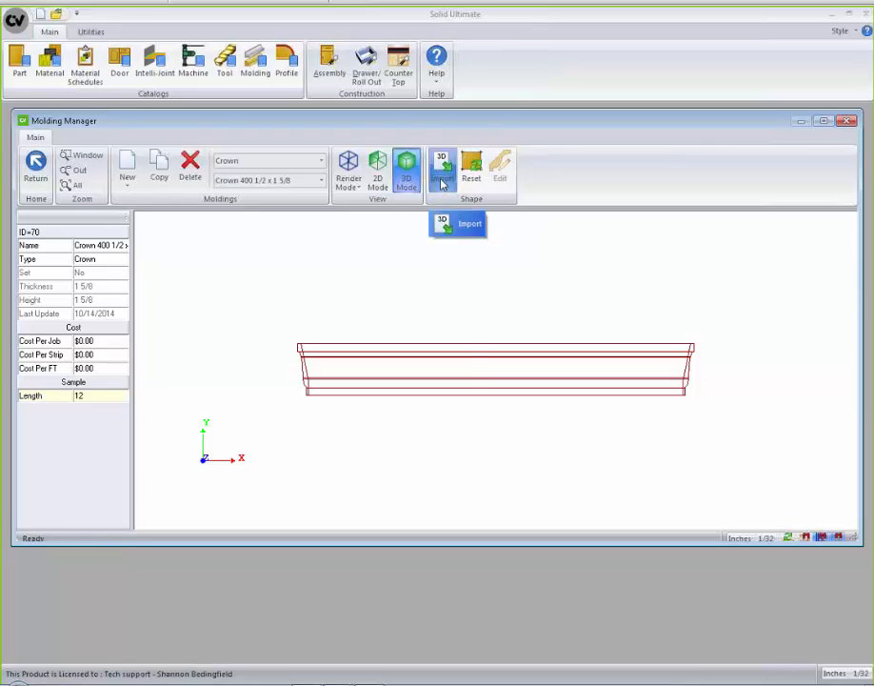
{"action": "left_click", "coordinate": [464, 224]}
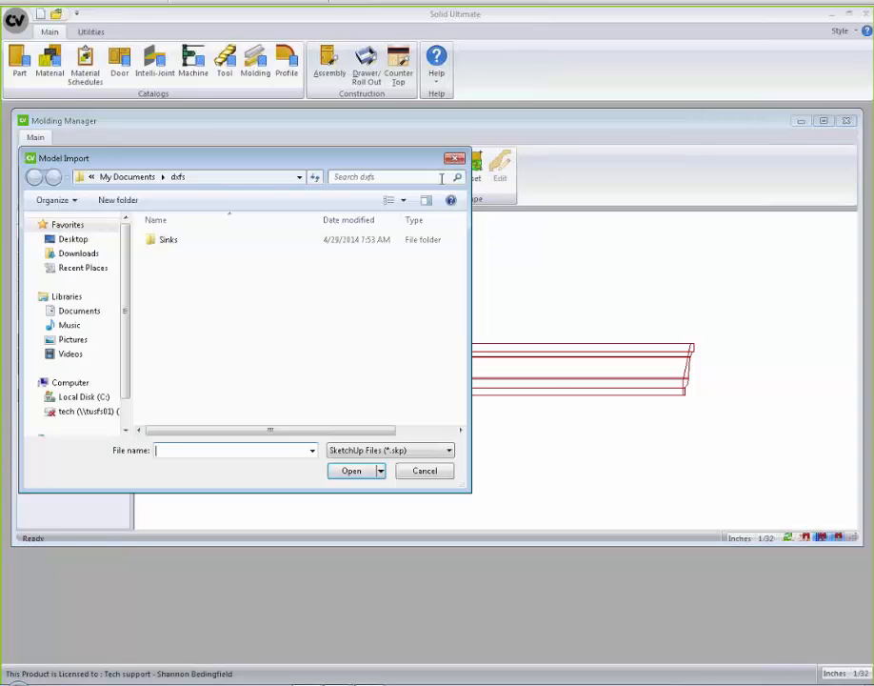
{"action": "left_click", "coordinate": [449, 451]}
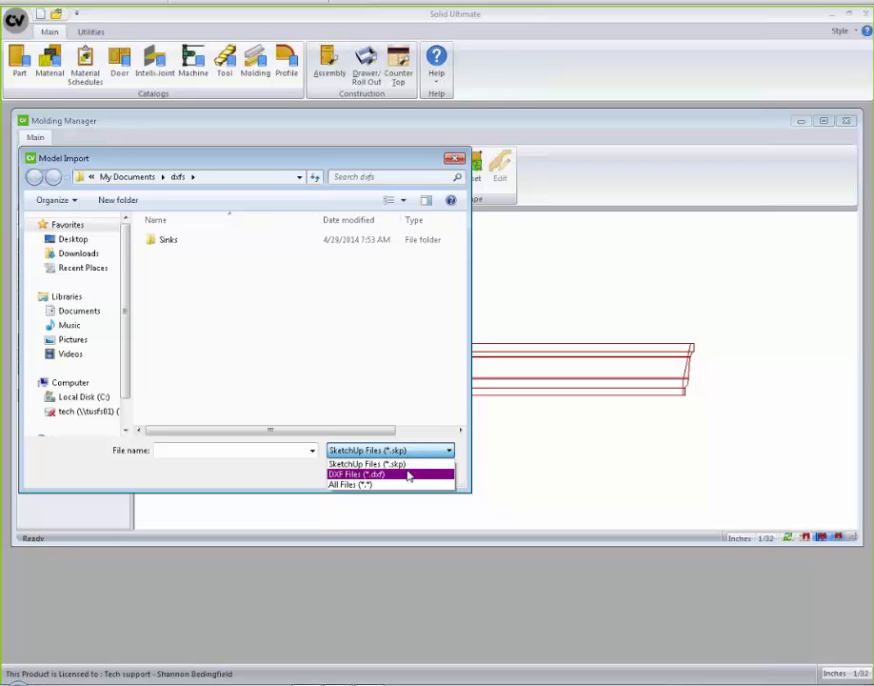
{"action": "left_click", "coordinate": [450, 450]}
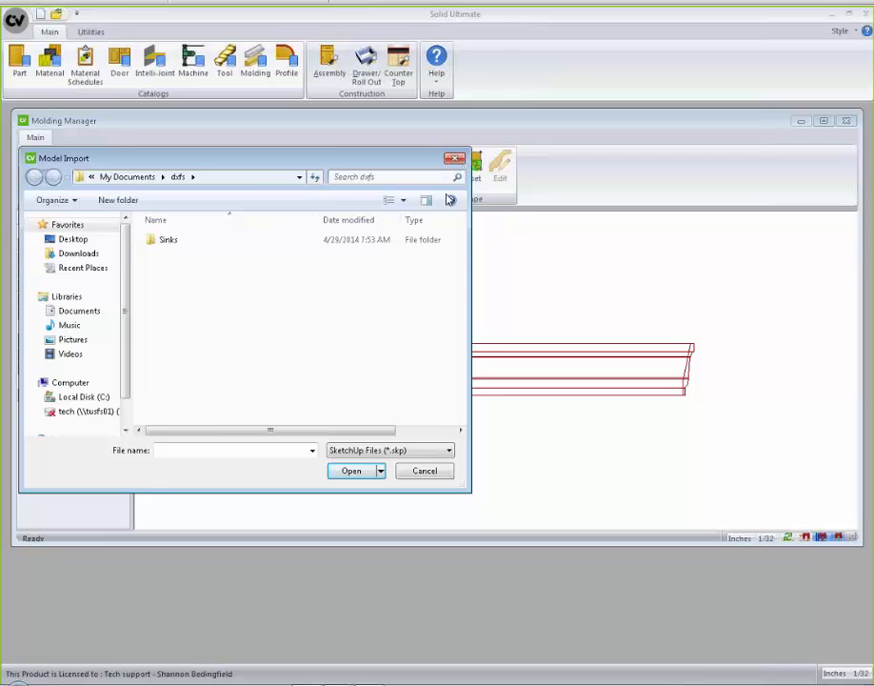
{"action": "left_click", "coordinate": [455, 158]}
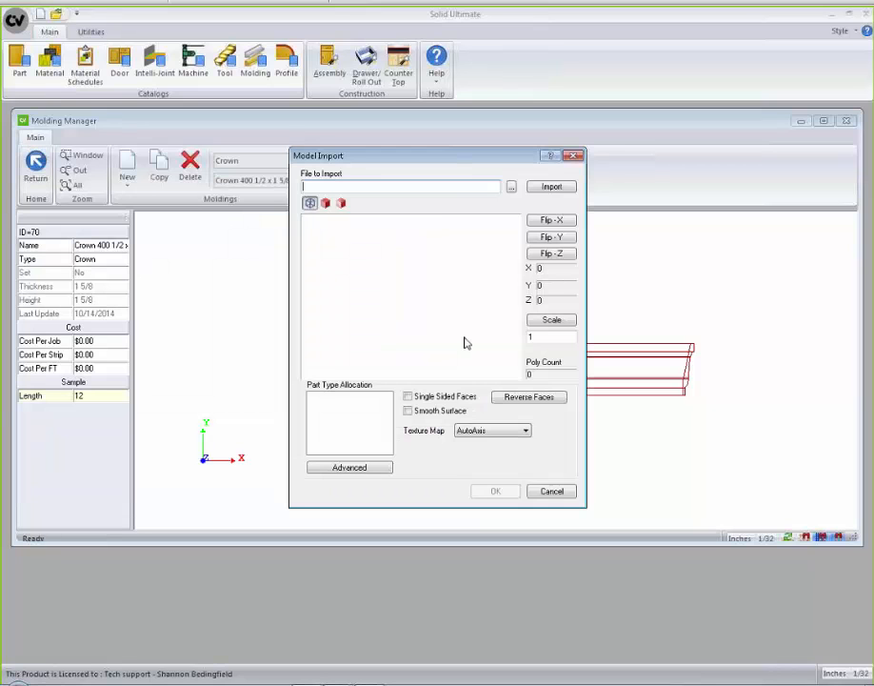
{"action": "left_click", "coordinate": [552, 492]}
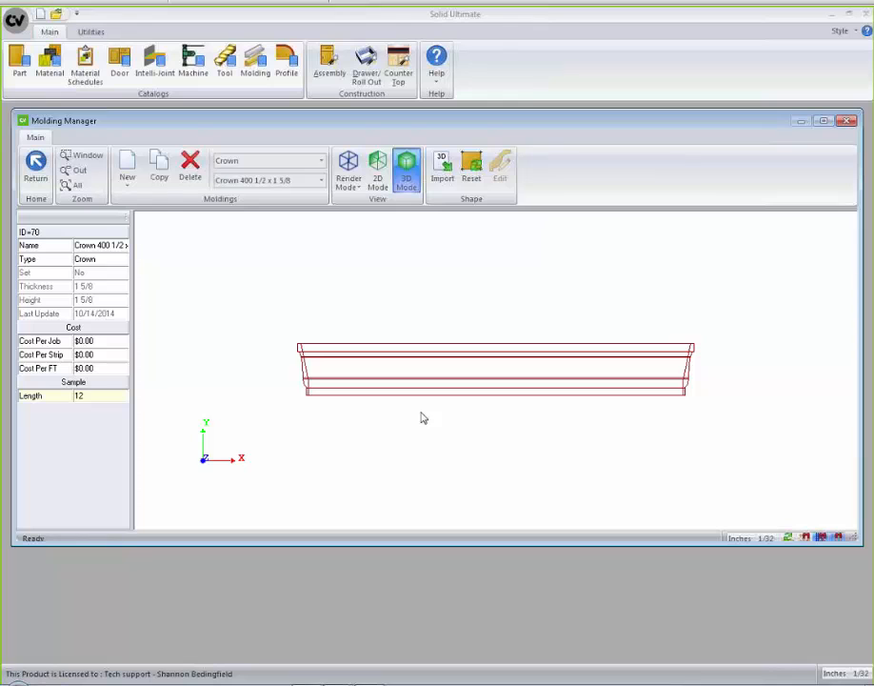
Create a new Crown molding in 2D mode named Thursday Crown and open its shape for editing.
{"action": "left_click", "coordinate": [377, 187]}
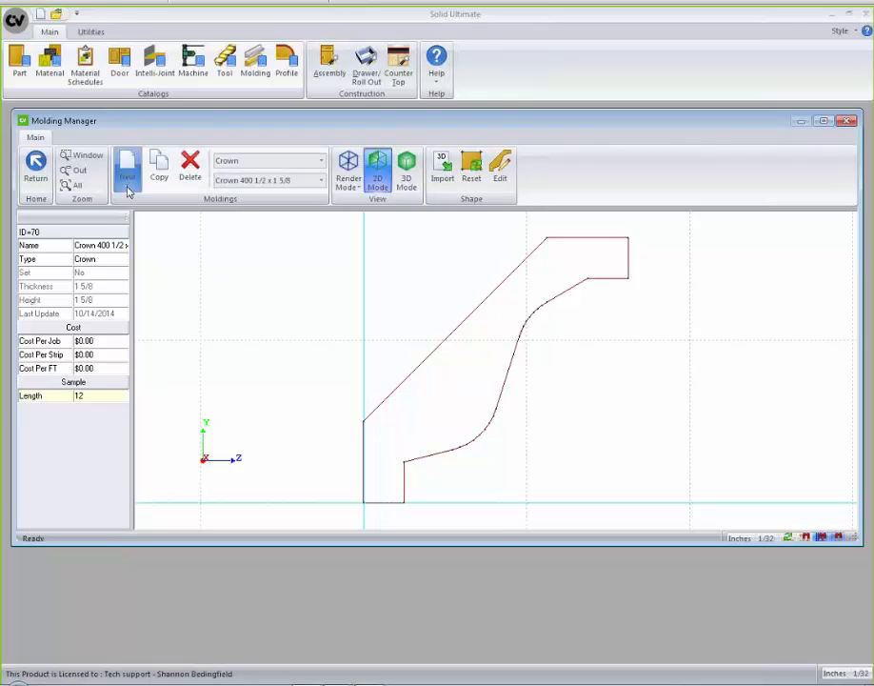
{"action": "left_click", "coordinate": [128, 181]}
{"action": "left_click", "coordinate": [128, 210]}
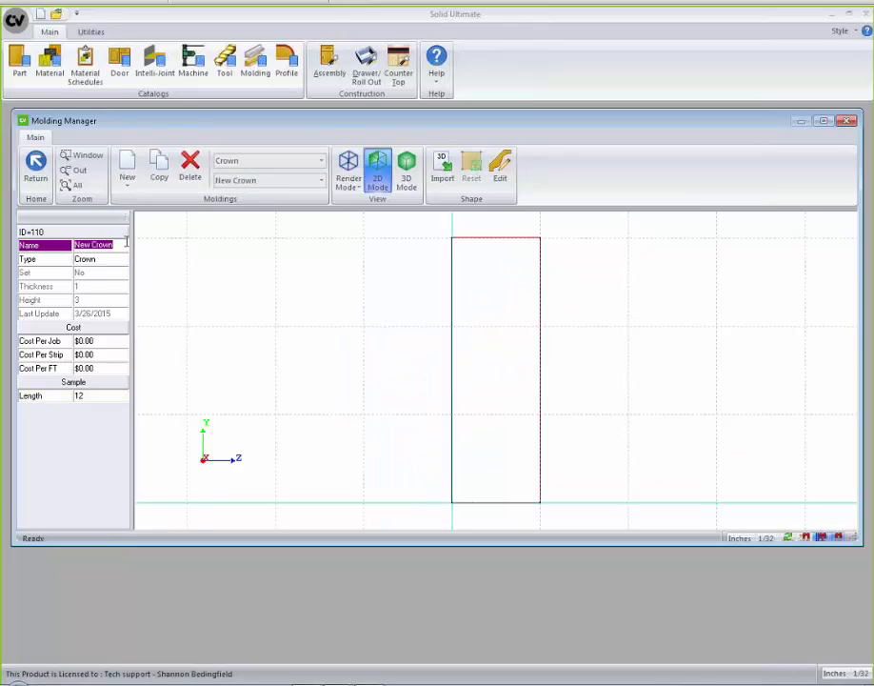
{"action": "type", "text": "1hursday Crown"}
{"action": "left_click", "coordinate": [106, 261]}
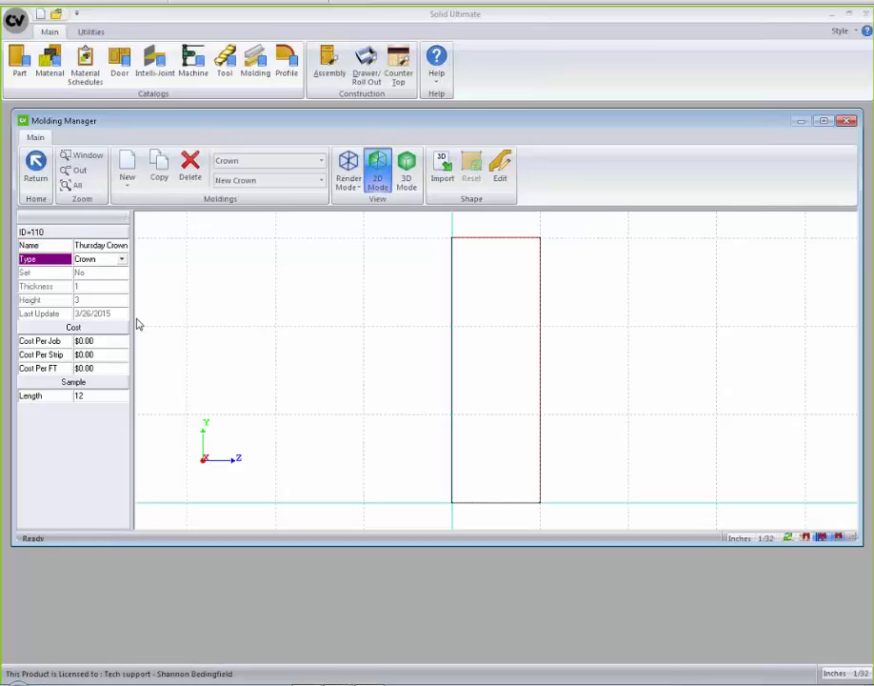
{"action": "left_click", "coordinate": [122, 260]}
{"action": "left_click", "coordinate": [121, 262]}
{"action": "left_click", "coordinate": [501, 181]}
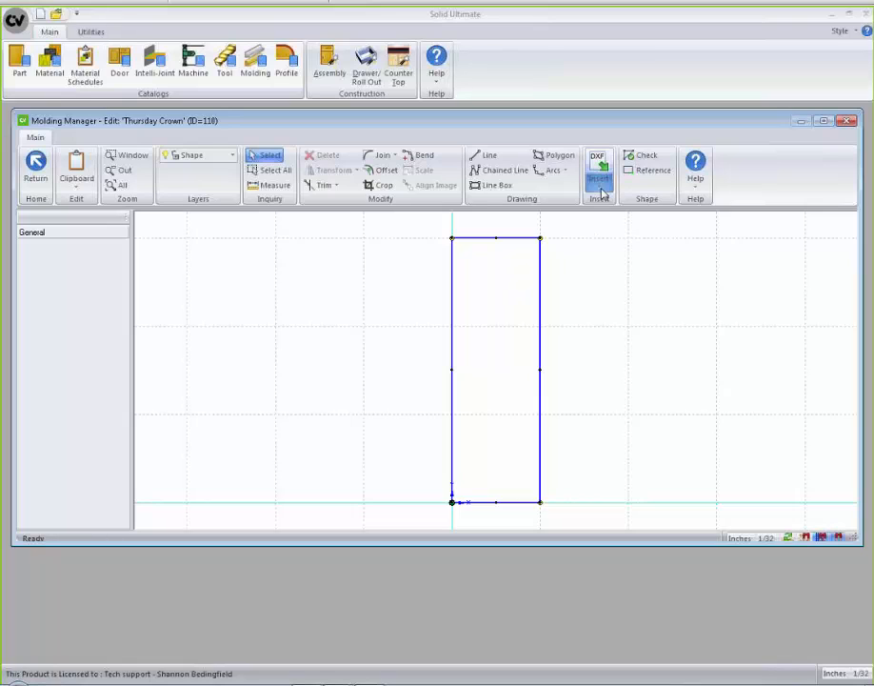
{"action": "left_click", "coordinate": [598, 179]}
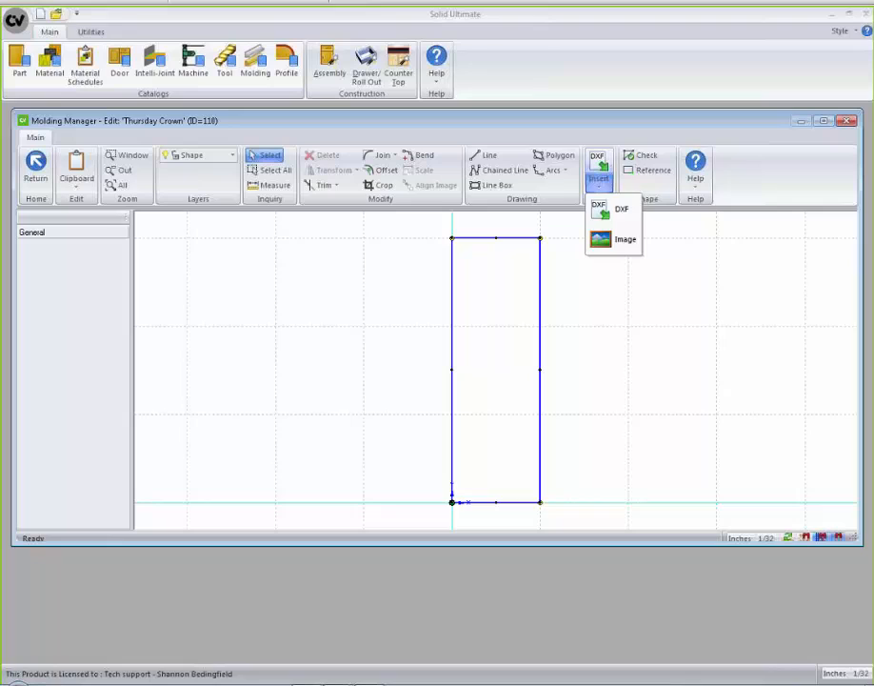
{"action": "left_click", "coordinate": [606, 215]}
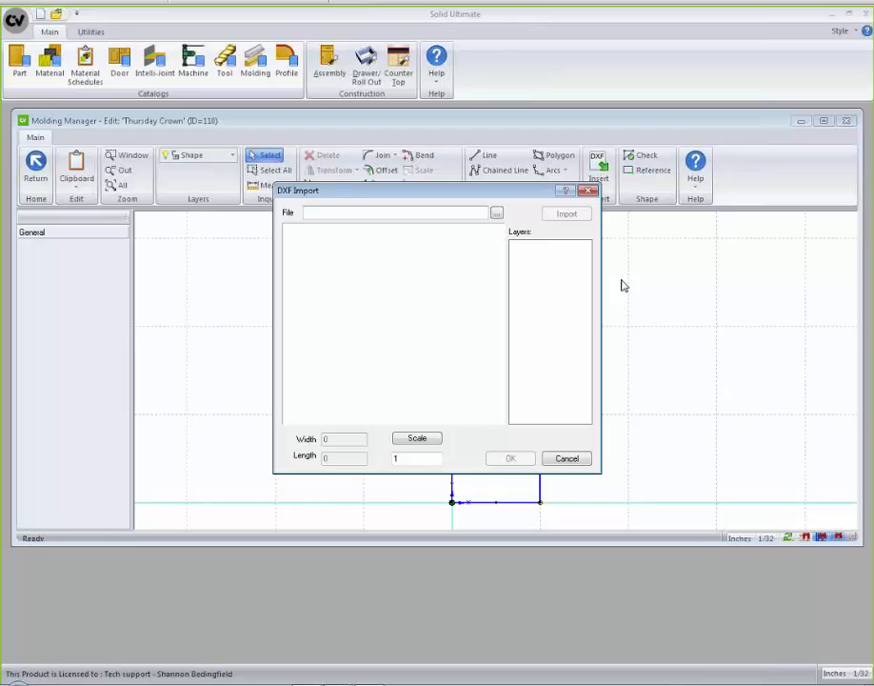
{"action": "left_click", "coordinate": [497, 215]}
{"action": "left_click", "coordinate": [480, 293]}
{"action": "scroll", "coordinate": [481, 300], "scroll_direction": "down", "scroll_amount": 5}
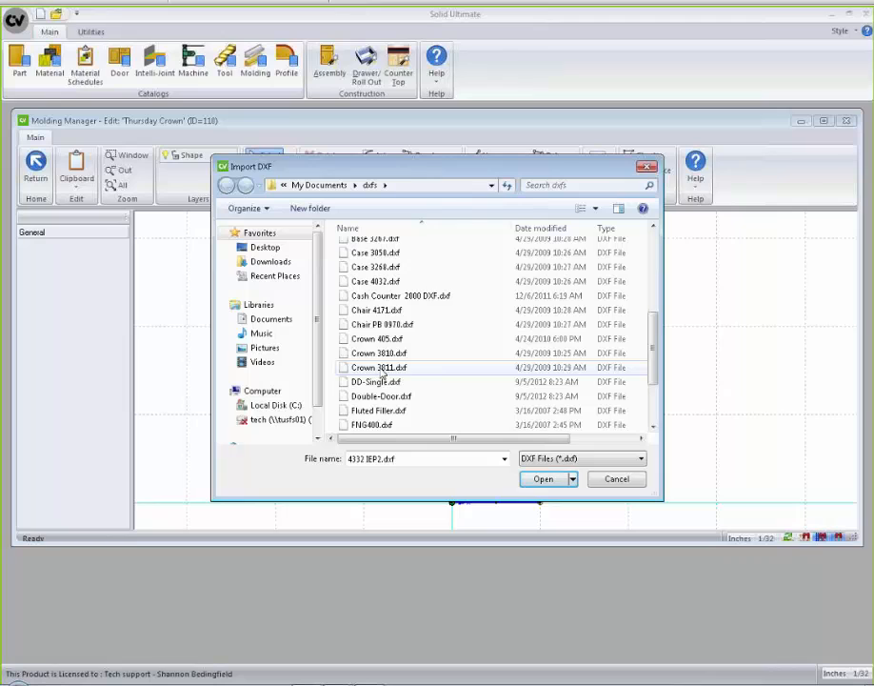
{"action": "left_click", "coordinate": [377, 354]}
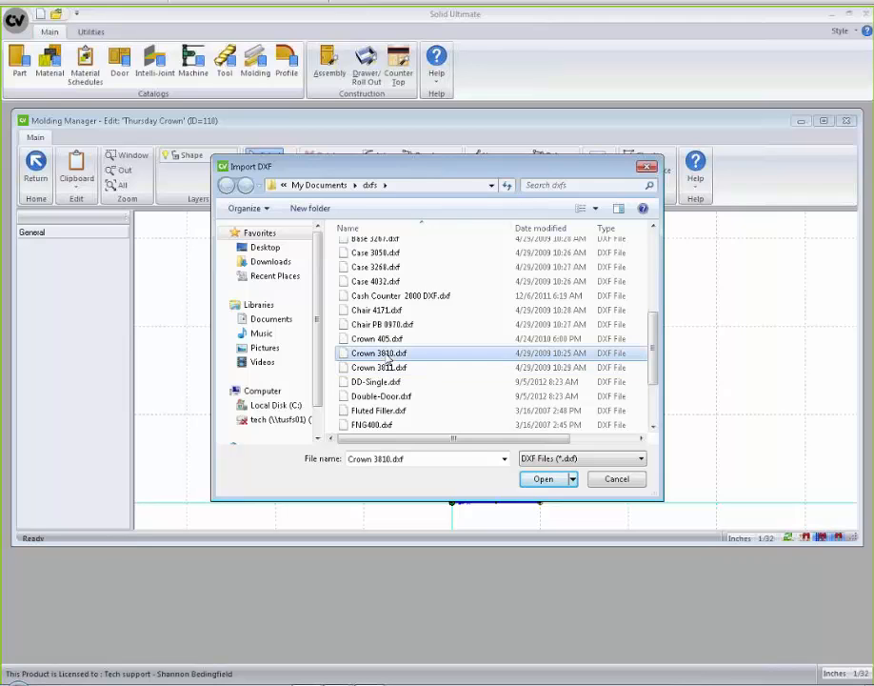
{"action": "left_click", "coordinate": [557, 479]}
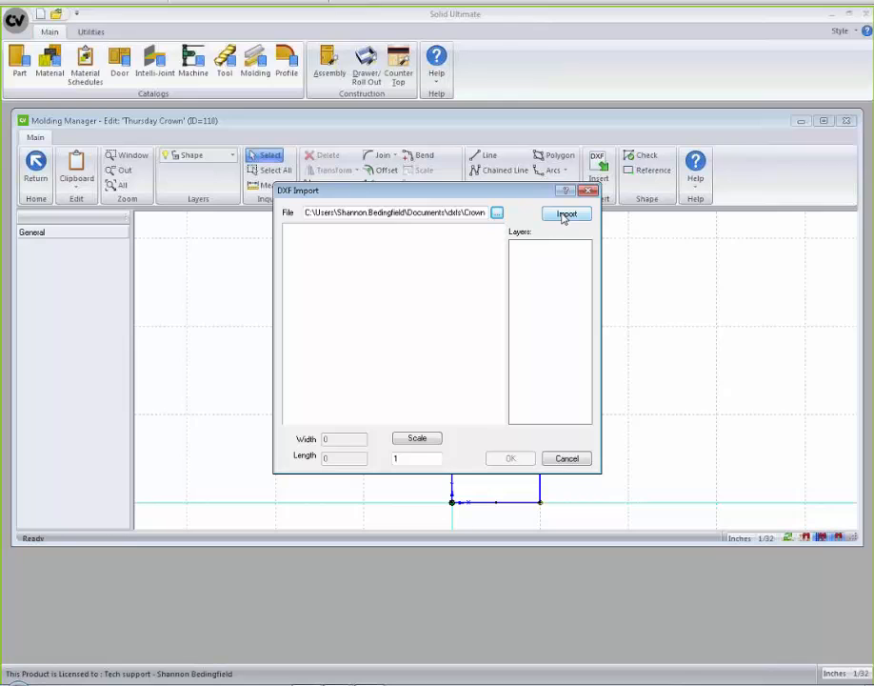
{"action": "left_click", "coordinate": [575, 461]}
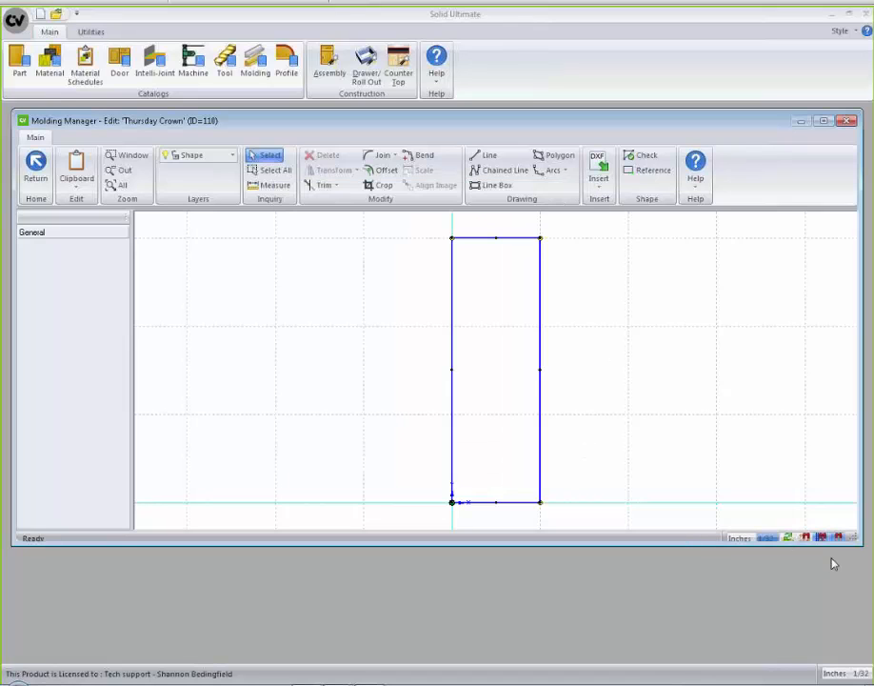
Switch the shape editor's drawing units from inches to millimetres.
{"action": "left_click", "coordinate": [767, 539]}
{"action": "left_click", "coordinate": [745, 573]}
{"action": "left_click", "coordinate": [741, 540]}
Load Crown 3810.dxf from the dxfs folder into the DXF import for the Thursday Crown shape.
{"action": "left_click", "coordinate": [606, 190]}
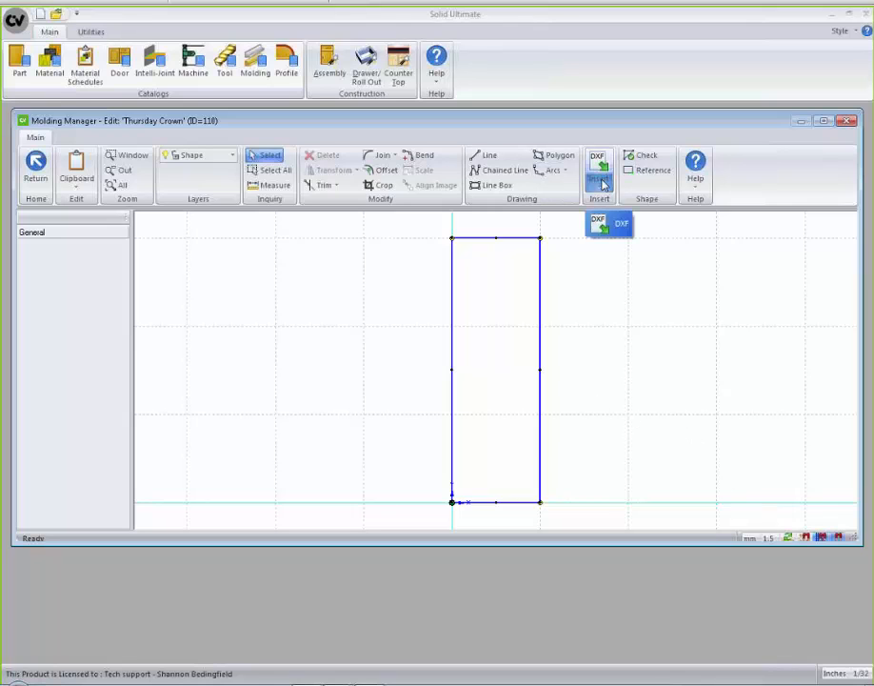
{"action": "left_click", "coordinate": [617, 211]}
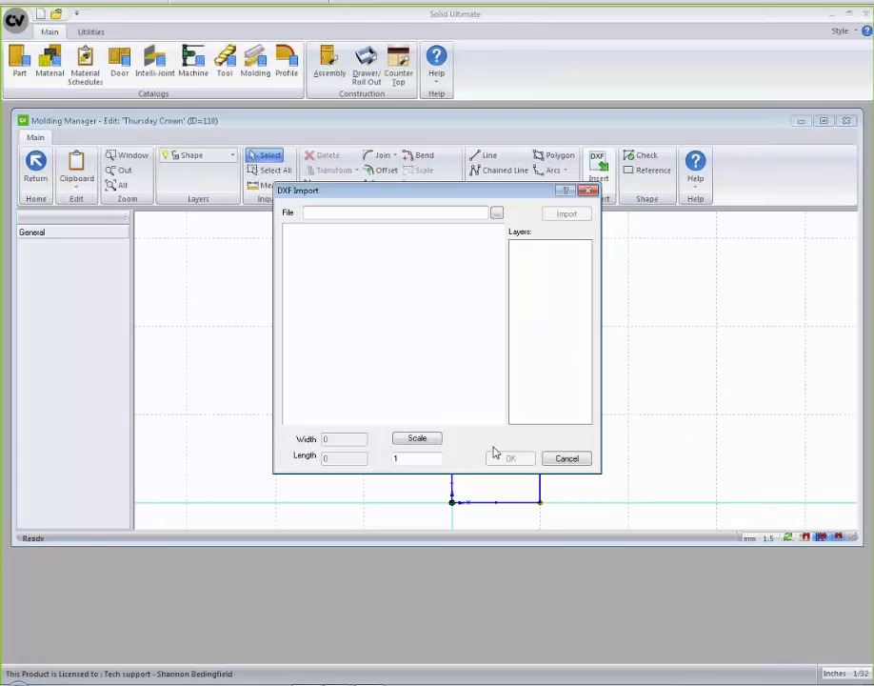
{"action": "left_click", "coordinate": [496, 214]}
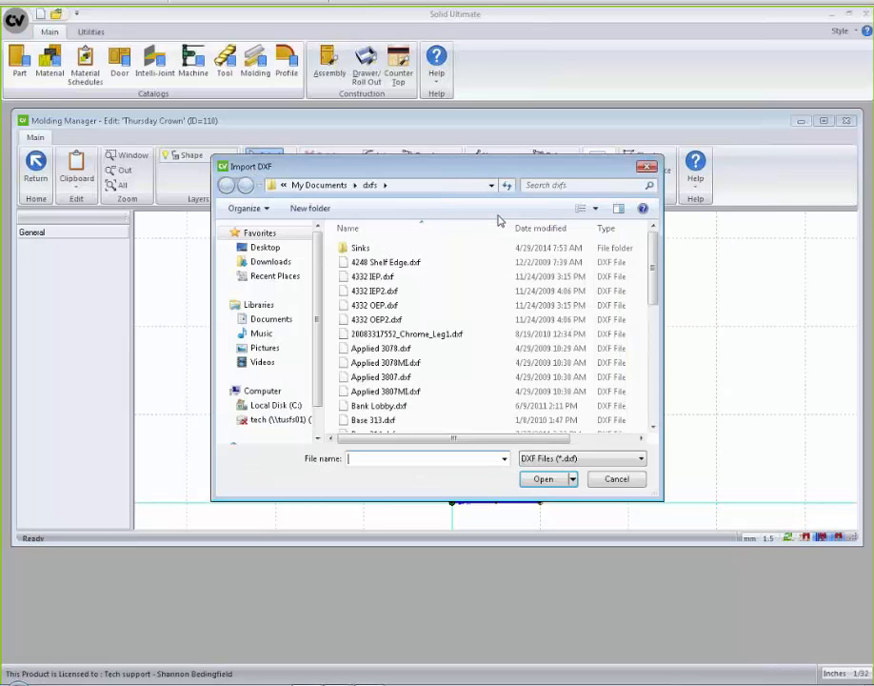
{"action": "left_click", "coordinate": [488, 383]}
{"action": "scroll", "coordinate": [487, 382], "scroll_direction": "down", "scroll_amount": 4}
{"action": "scroll", "coordinate": [487, 383], "scroll_direction": "down", "scroll_amount": 3}
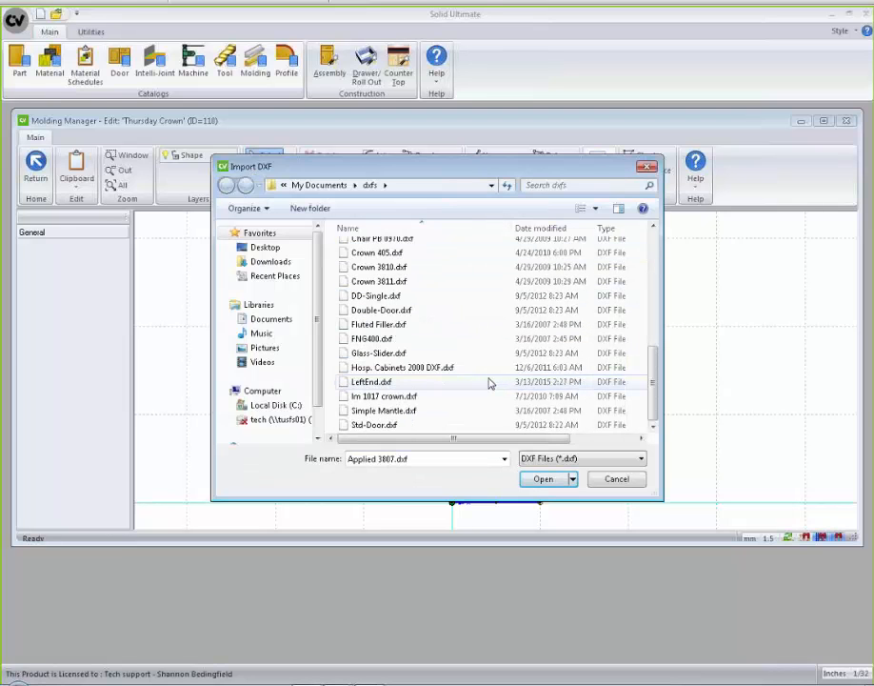
{"action": "scroll", "coordinate": [419, 305], "scroll_direction": "up", "scroll_amount": 1}
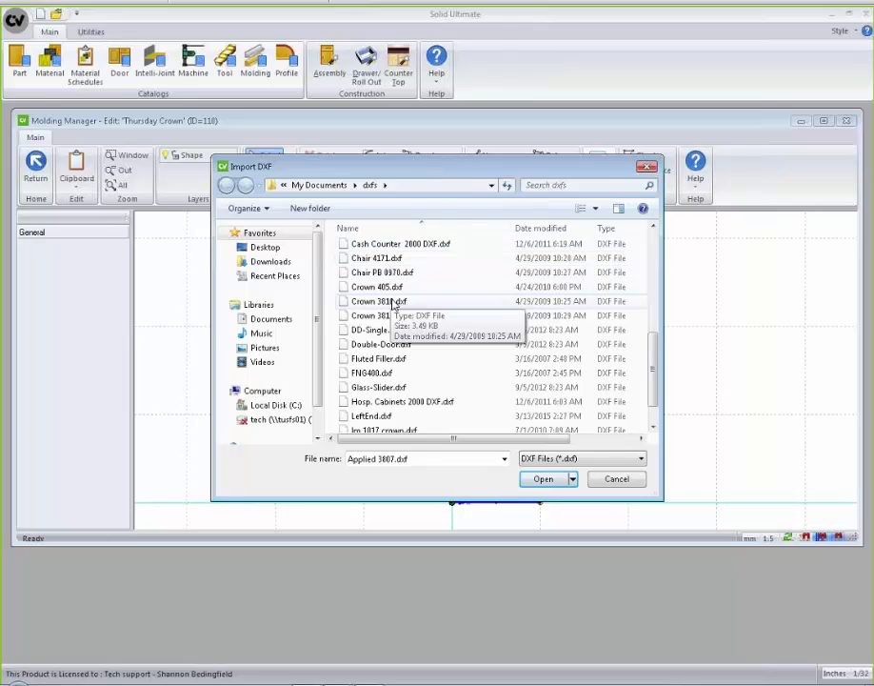
{"action": "left_click", "coordinate": [391, 301]}
{"action": "left_click", "coordinate": [545, 479]}
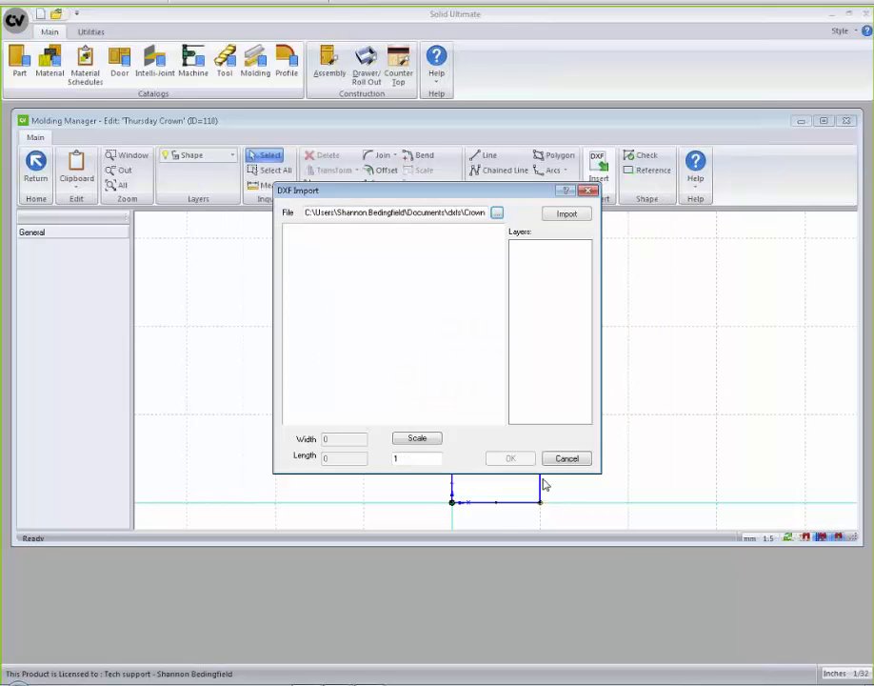
{"action": "left_click", "coordinate": [577, 217]}
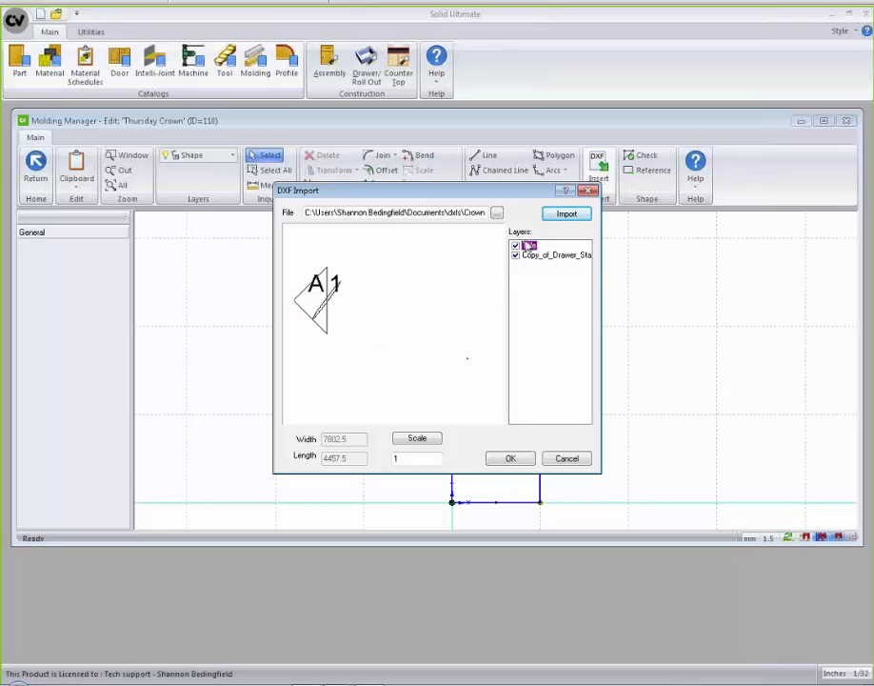
Exclude the Title layer from the DXF import and bring the remaining profile into the drawing for placement.
{"action": "left_click", "coordinate": [515, 246]}
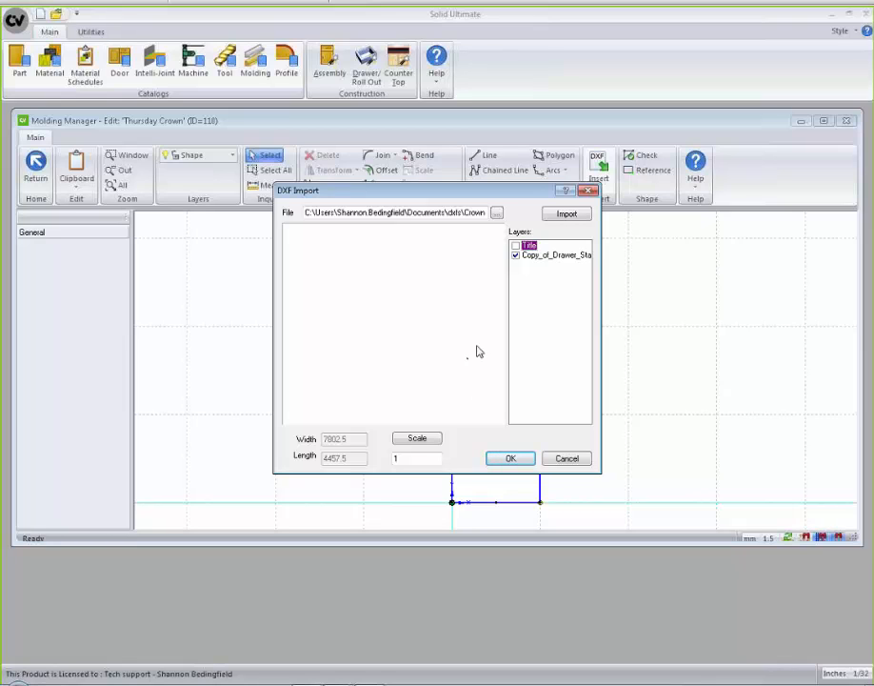
{"action": "left_click", "coordinate": [515, 246]}
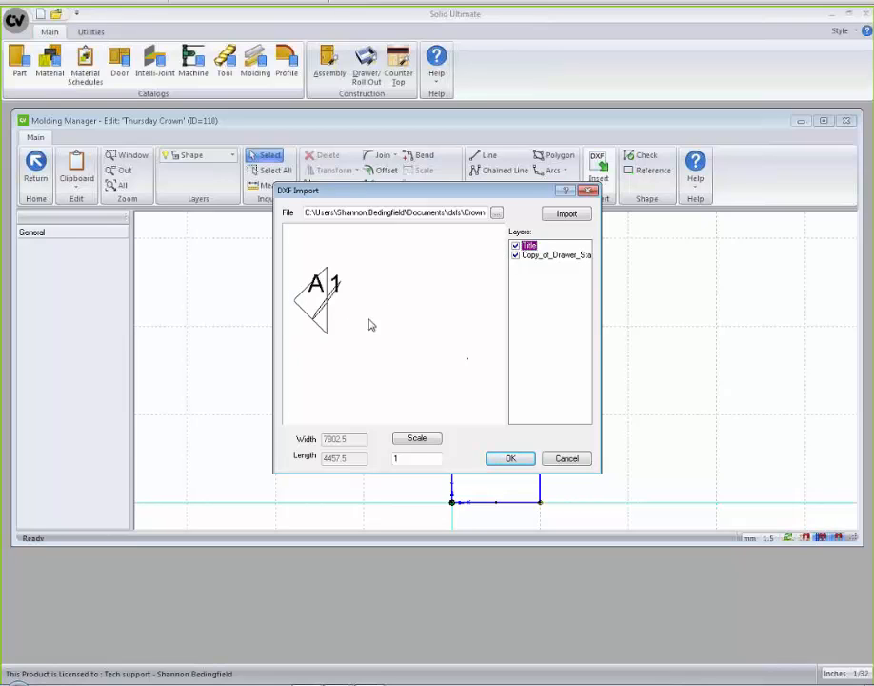
{"action": "left_click", "coordinate": [515, 246]}
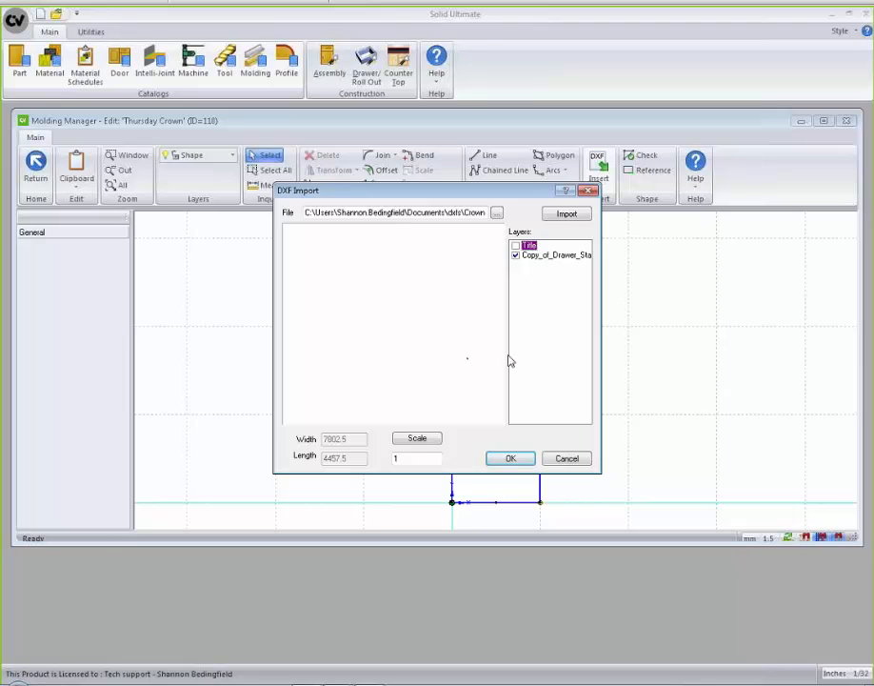
{"action": "left_click", "coordinate": [510, 460]}
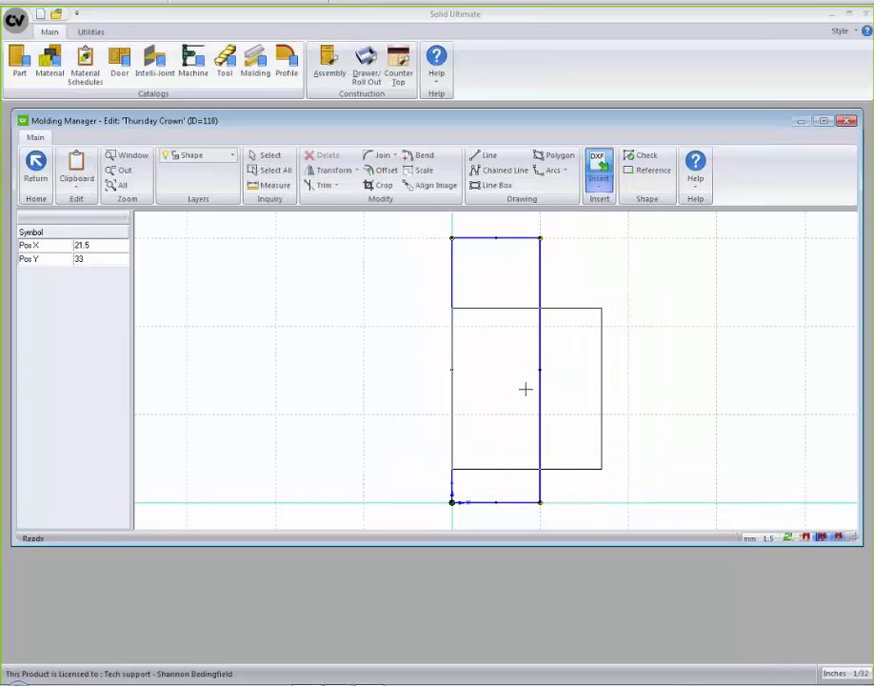
{"action": "scroll", "coordinate": [526, 393], "scroll_direction": "down", "scroll_amount": 1}
{"action": "middle_click_drag", "start_coordinate": [525, 393], "coordinate": [528, 338]}
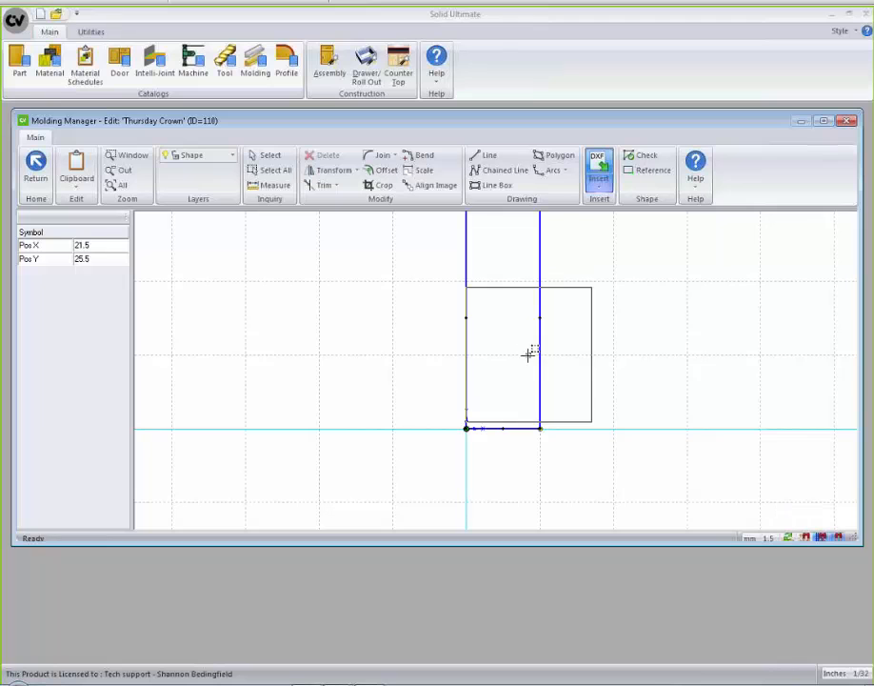
Place the inserted DXF crown outline over the default rectangle, centred at X 25.5, Y 25.5 mm.
{"action": "scroll", "coordinate": [526, 368], "scroll_direction": "up", "scroll_amount": 4}
{"action": "scroll", "coordinate": [529, 333], "scroll_direction": "down", "scroll_amount": 3}
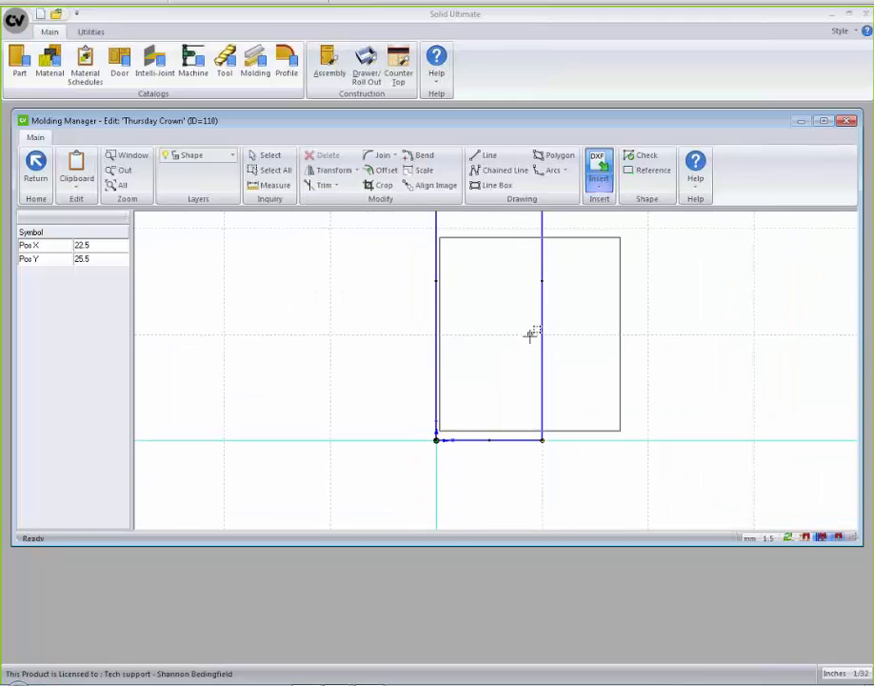
{"action": "left_click", "coordinate": [540, 330]}
Delete all four sides of the default rectangle around the imported crown outline.
{"action": "left_click", "coordinate": [543, 333]}
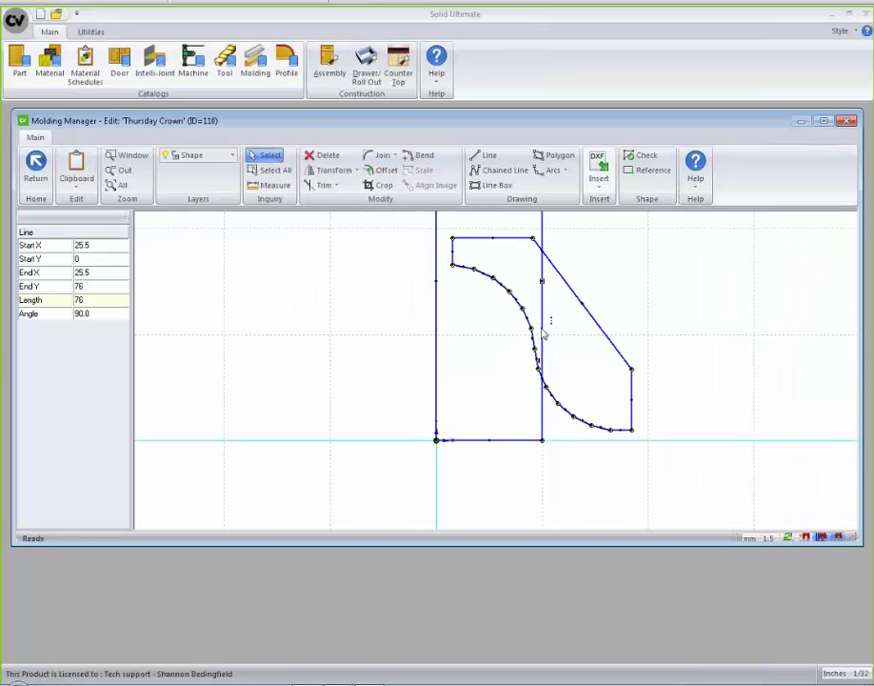
{"action": "scroll", "coordinate": [488, 374], "scroll_direction": "down", "scroll_amount": 1}
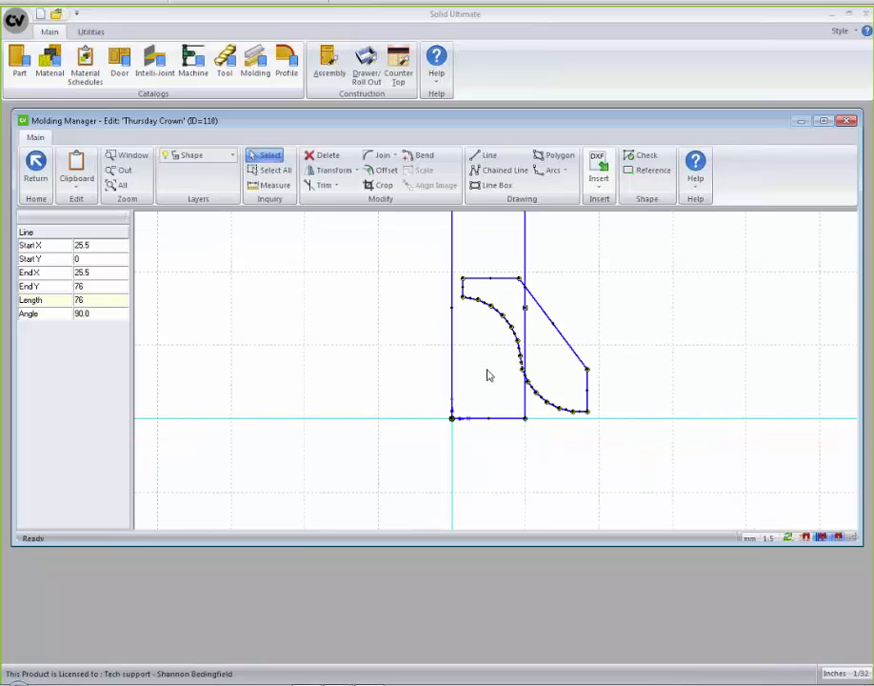
{"action": "middle_click_drag", "start_coordinate": [487, 374], "coordinate": [416, 422]}
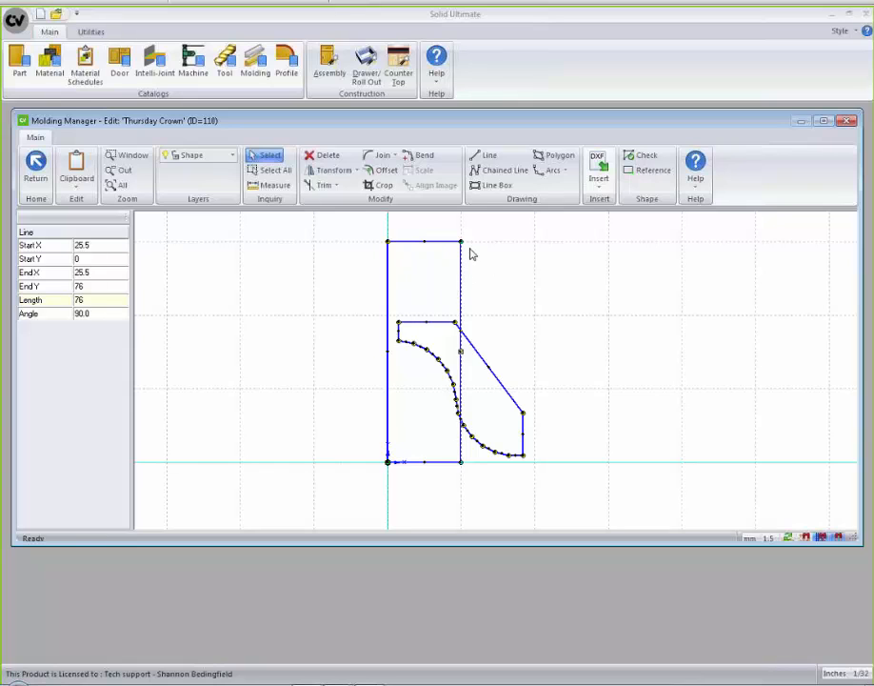
{"action": "left_click", "coordinate": [392, 277]}
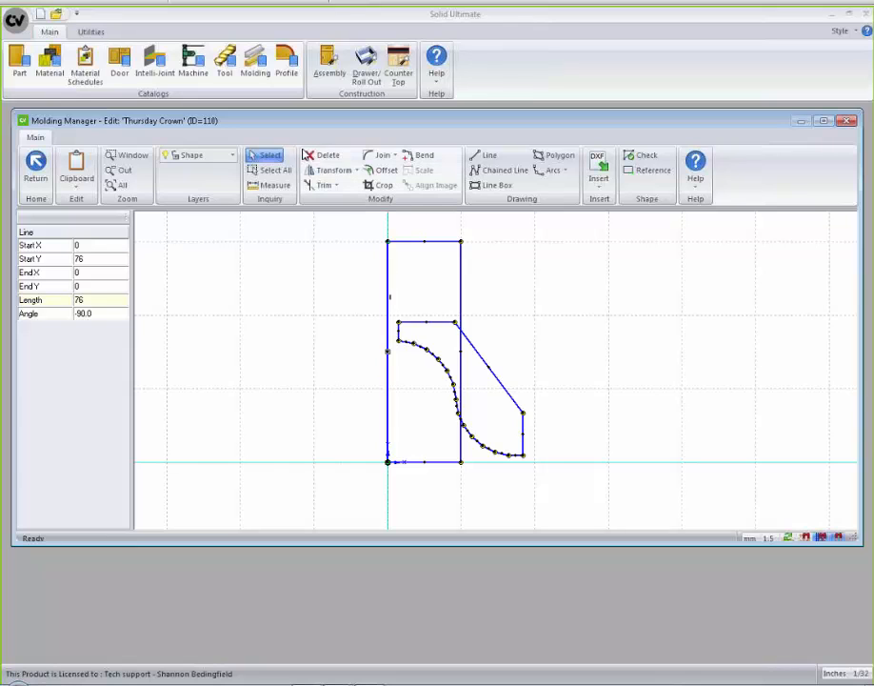
{"action": "left_click", "coordinate": [411, 231]}
{"action": "left_click", "coordinate": [415, 241]}
{"action": "left_click", "coordinate": [340, 159]}
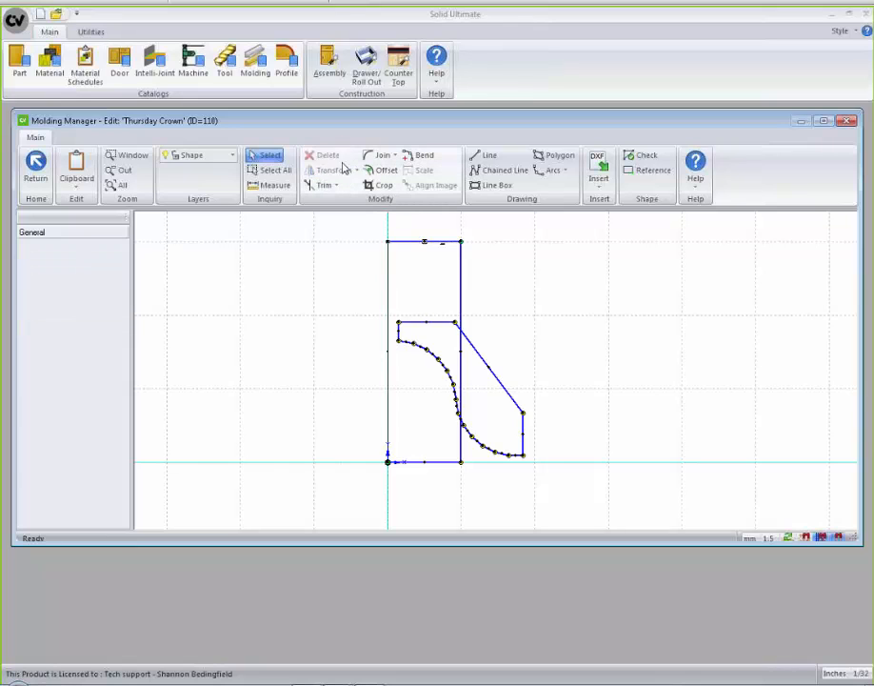
{"action": "left_click", "coordinate": [463, 282]}
{"action": "left_click", "coordinate": [322, 154]}
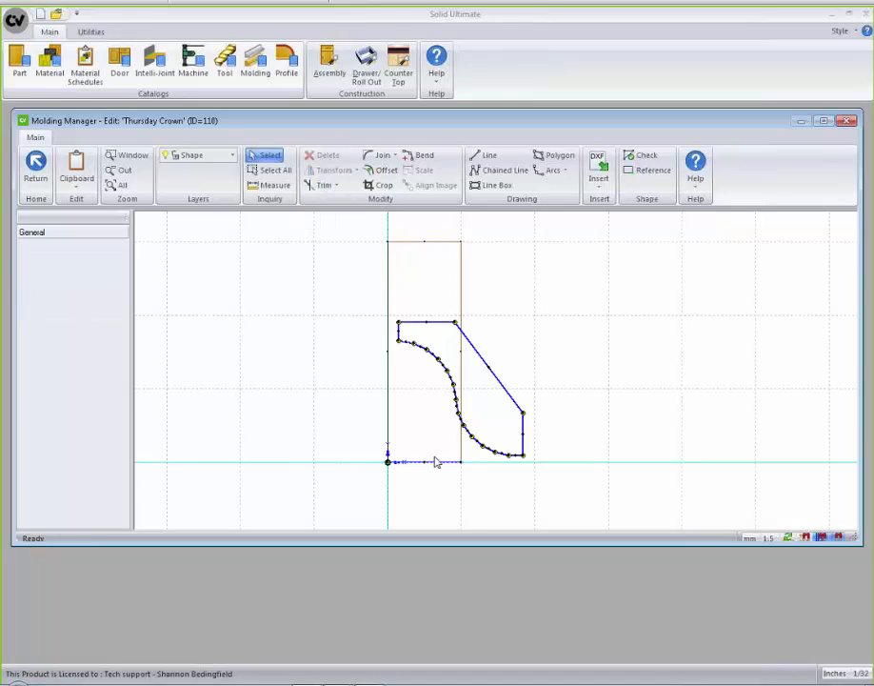
{"action": "left_click", "coordinate": [433, 461]}
{"action": "left_click", "coordinate": [322, 154]}
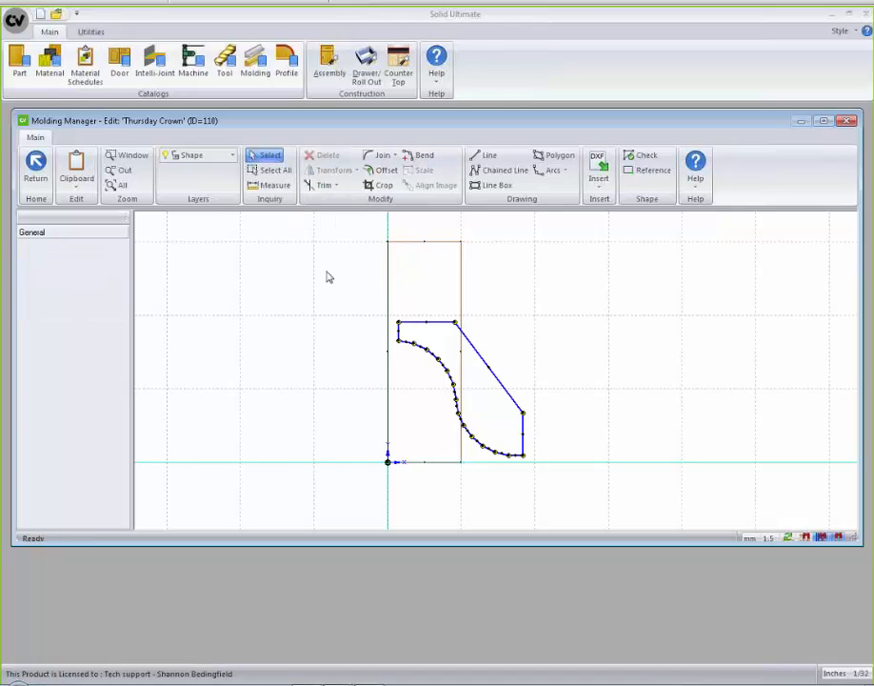
Select the entire crown outline and mirror it so its profile faces the opposite direction.
{"action": "left_click", "coordinate": [268, 170]}
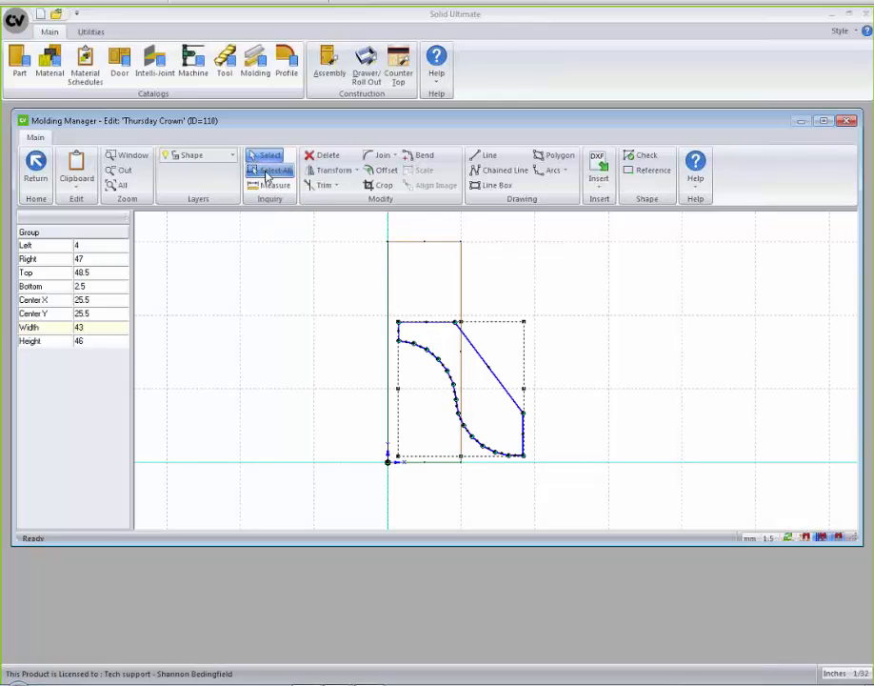
{"action": "left_click", "coordinate": [357, 172]}
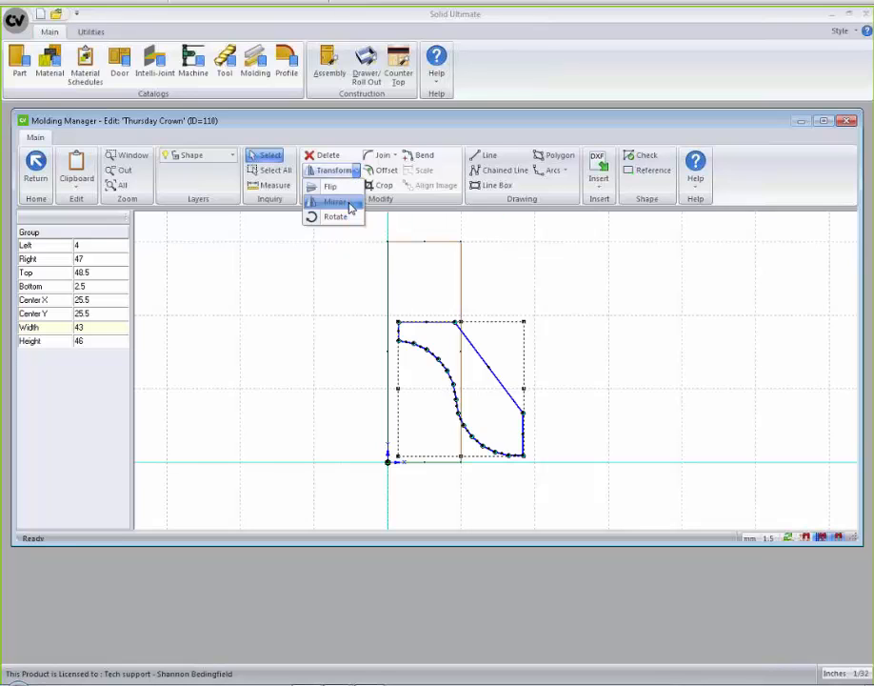
{"action": "left_click", "coordinate": [334, 202]}
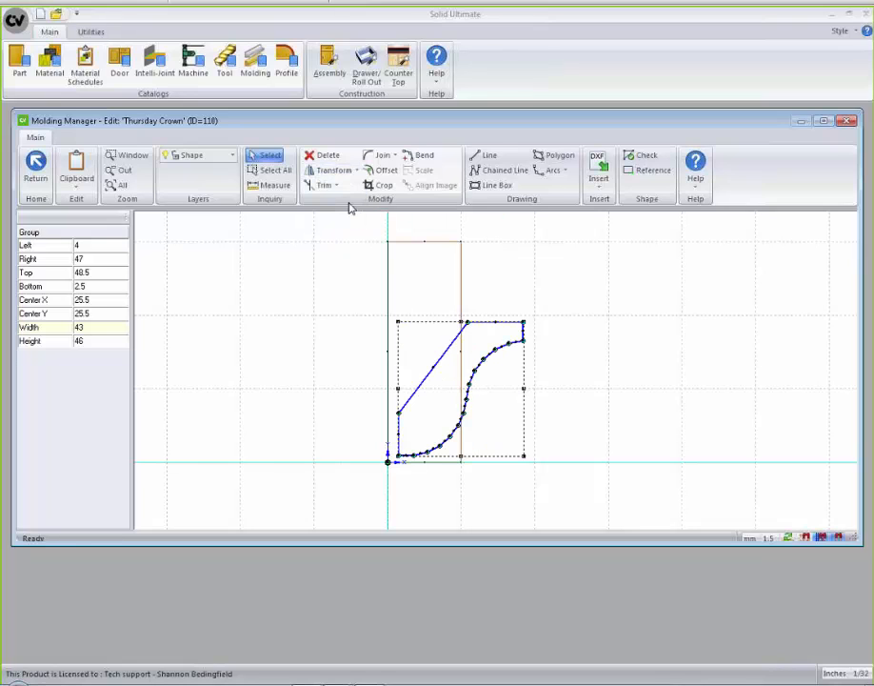
Move the mirrored crown outline so its lower-left corner sits on the origin, and save it as the new shape.
{"action": "scroll", "coordinate": [448, 466], "scroll_direction": "up", "scroll_amount": 2}
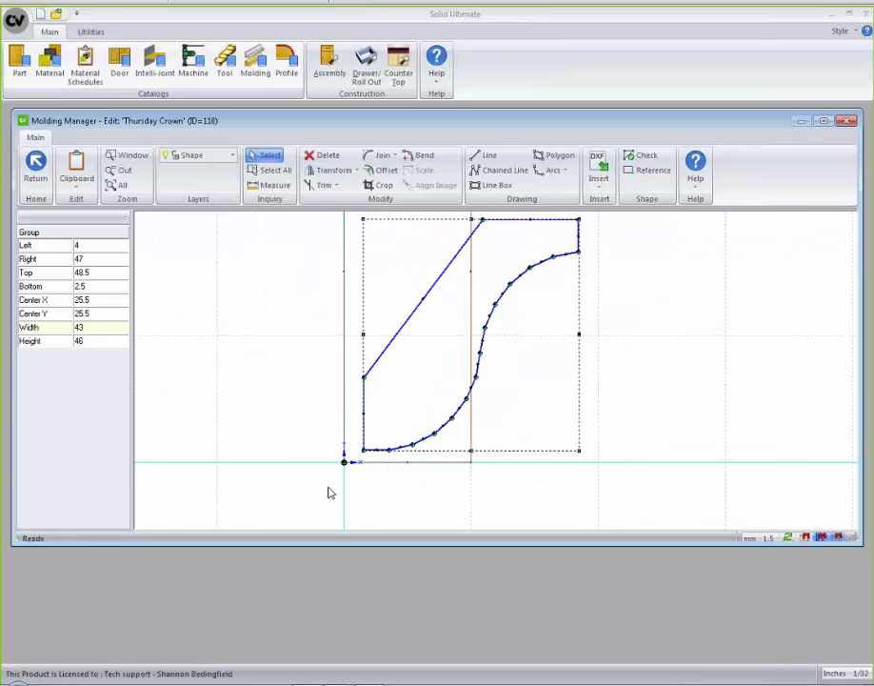
{"action": "scroll", "coordinate": [361, 484], "scroll_direction": "up", "scroll_amount": 3}
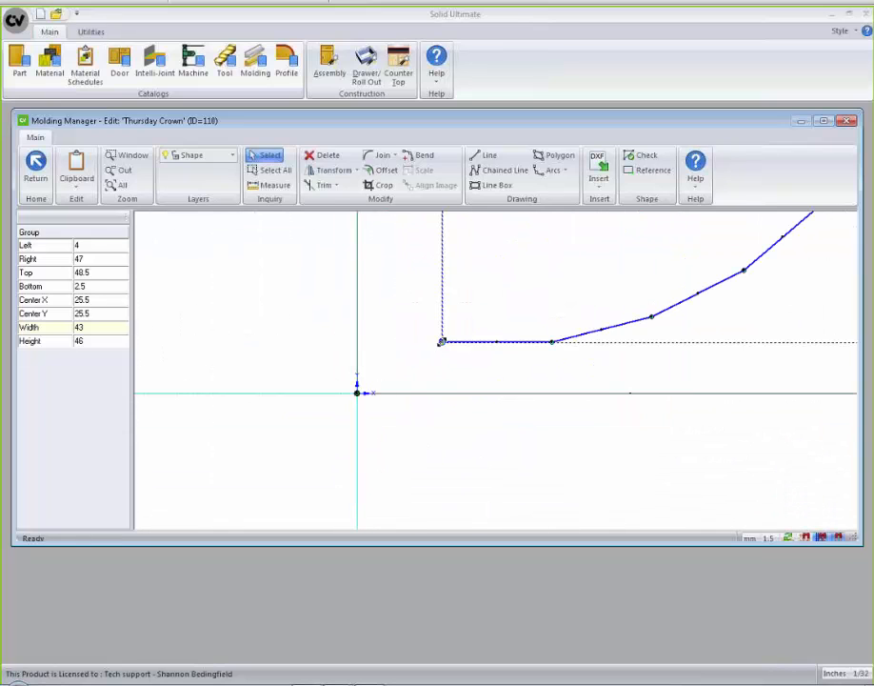
{"action": "left_click_drag", "start_coordinate": [442, 340], "coordinate": [359, 391]}
{"action": "scroll", "coordinate": [362, 393], "scroll_direction": "down", "scroll_amount": 3}
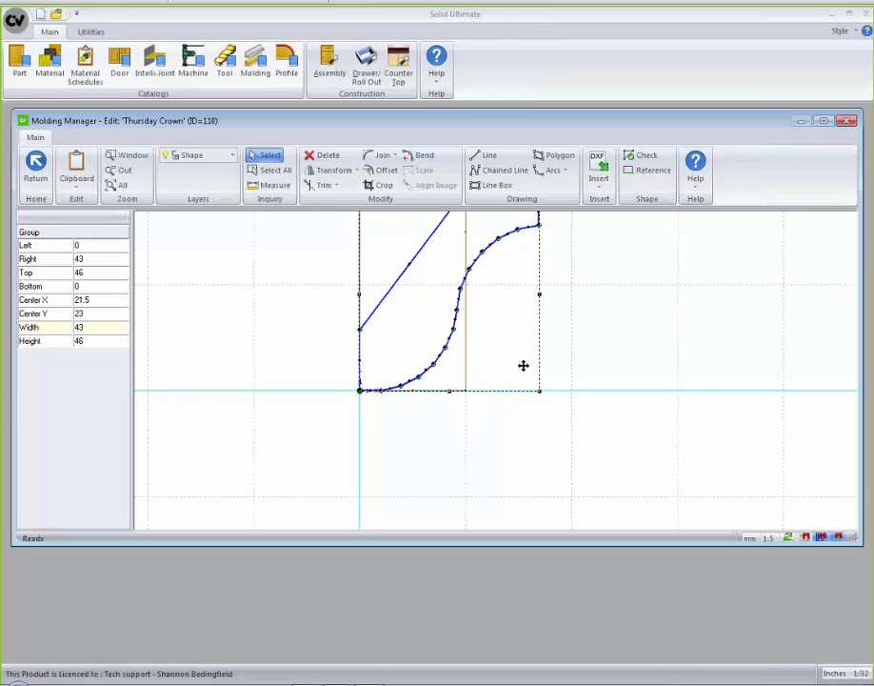
{"action": "scroll", "coordinate": [523, 365], "scroll_direction": "down", "scroll_amount": 1}
{"action": "scroll", "coordinate": [540, 385], "scroll_direction": "down", "scroll_amount": 1}
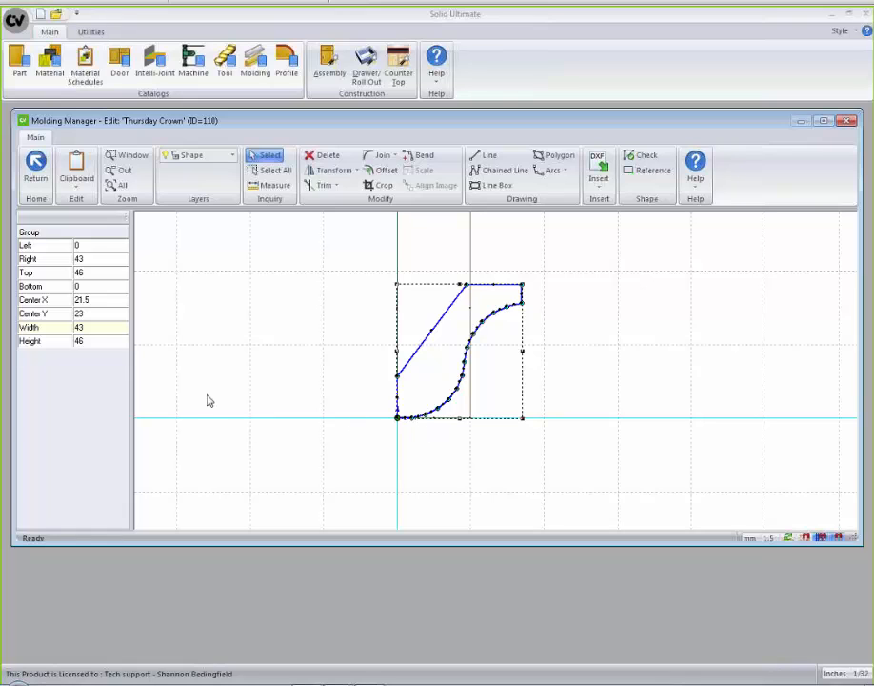
{"action": "left_click", "coordinate": [36, 167]}
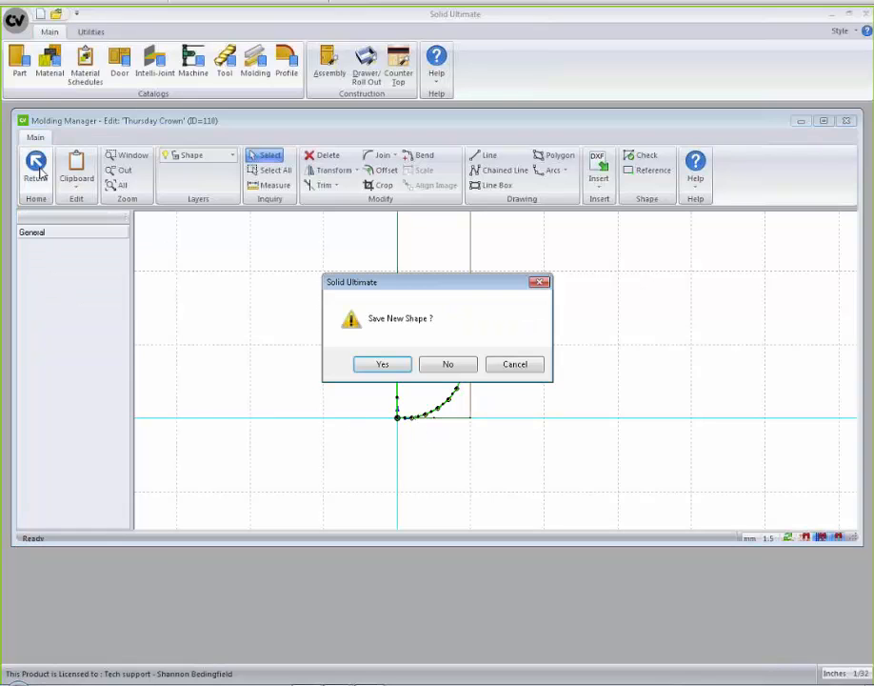
{"action": "left_click", "coordinate": [406, 367]}
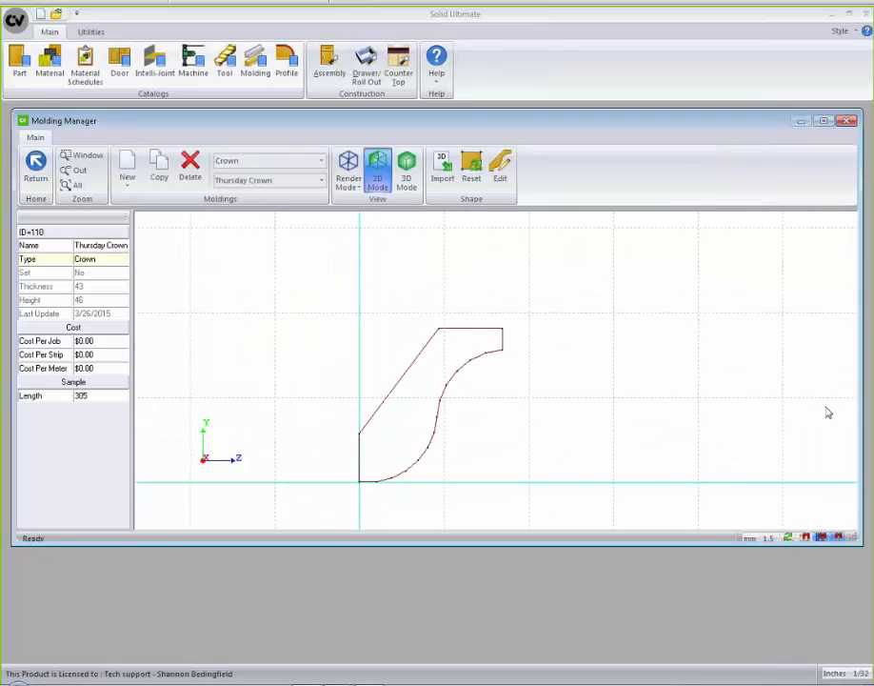
Display the Thursday Crown molding in 3D and orbit it to examine its end profile.
{"action": "left_click", "coordinate": [405, 186]}
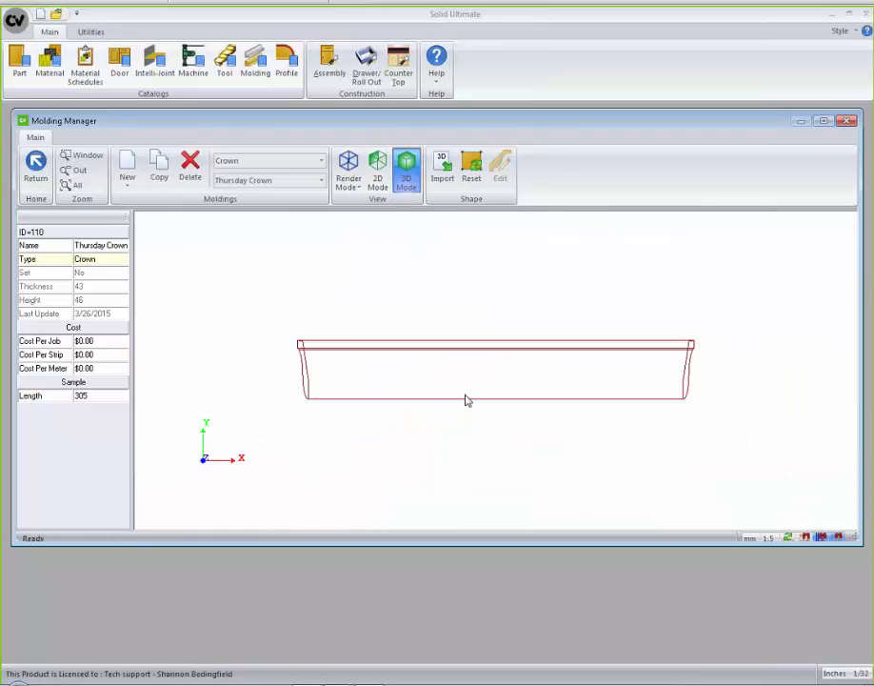
{"action": "left_click_drag", "start_coordinate": [466, 400], "coordinate": [452, 453]}
{"action": "left_click_drag", "start_coordinate": [448, 497], "coordinate": [462, 481]}
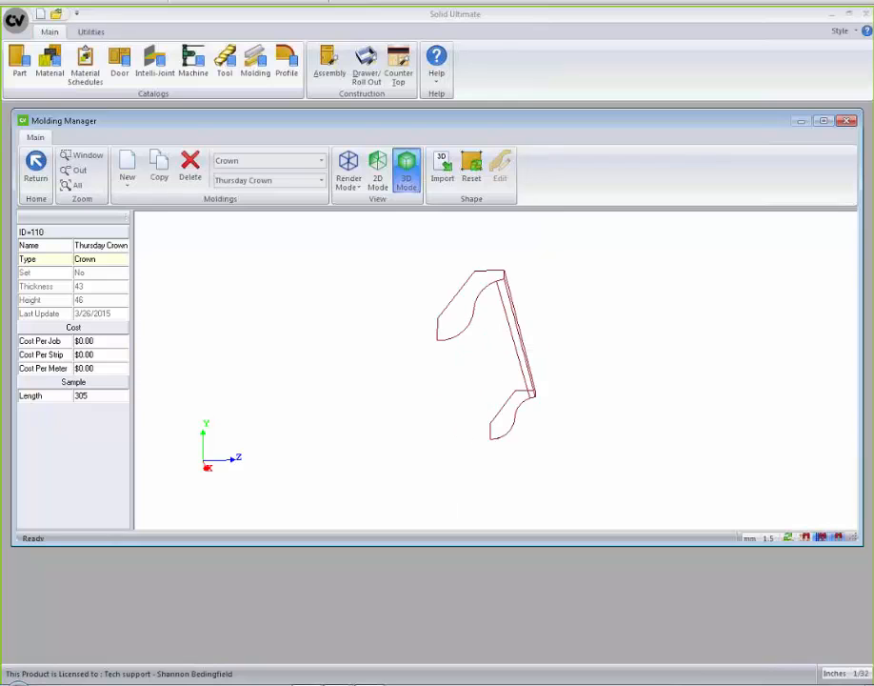
{"action": "left_click_drag", "start_coordinate": [461, 430], "coordinate": [462, 381]}
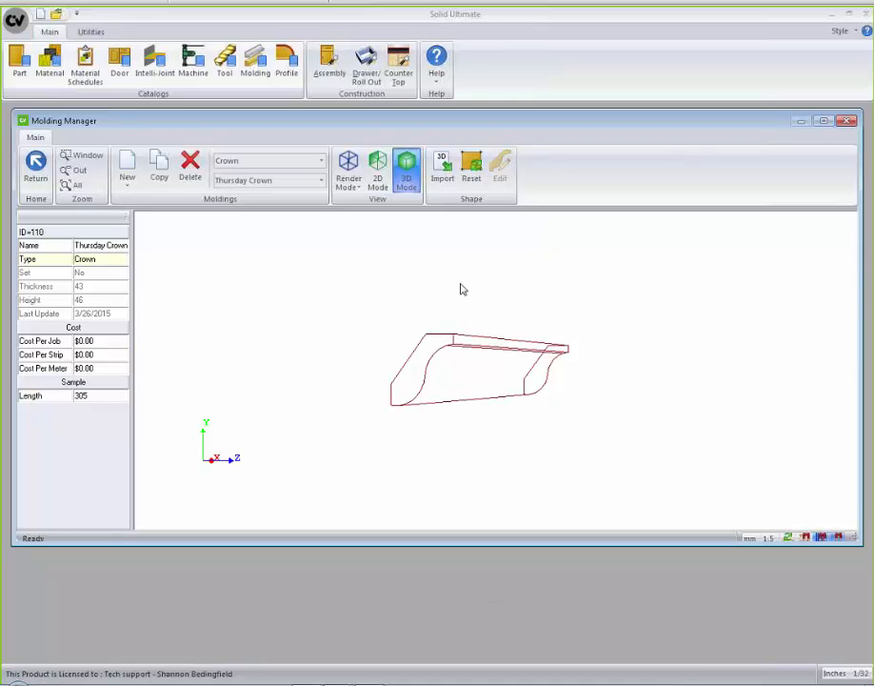
Render the molding as solid wood, orbit it to inspect the surface, and return it to wireframe rendering.
{"action": "left_click", "coordinate": [348, 174]}
{"action": "left_click", "coordinate": [360, 268]}
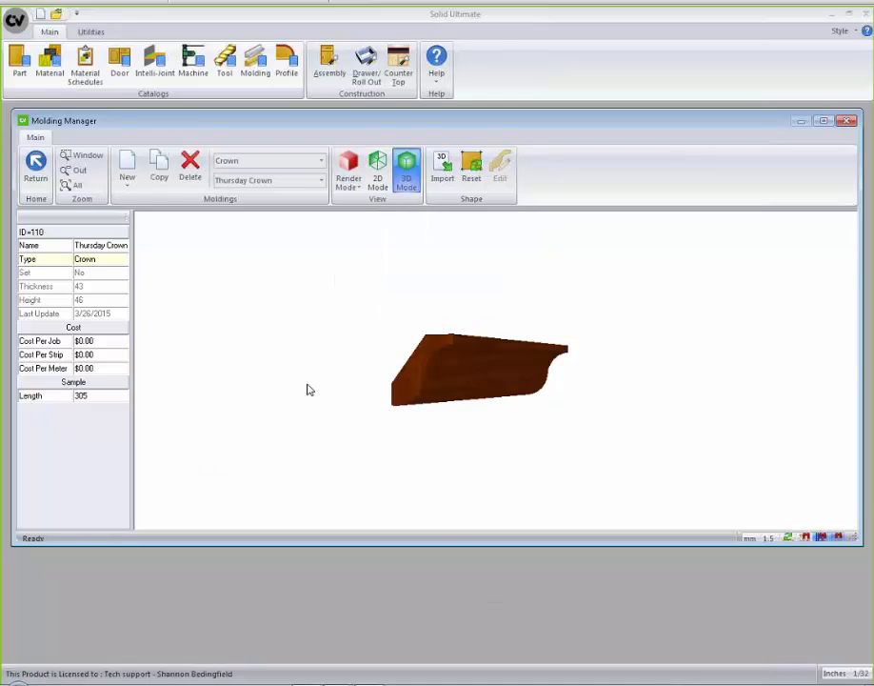
{"action": "left_click_drag", "start_coordinate": [307, 389], "coordinate": [629, 435]}
{"action": "left_click_drag", "start_coordinate": [610, 486], "coordinate": [324, 202]}
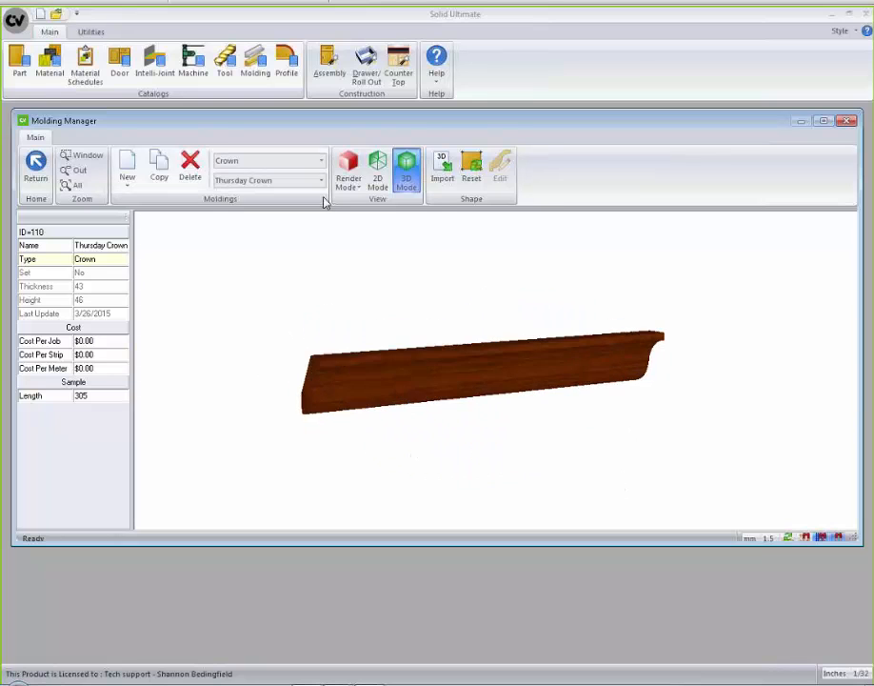
{"action": "left_click", "coordinate": [348, 177]}
{"action": "left_click", "coordinate": [353, 211]}
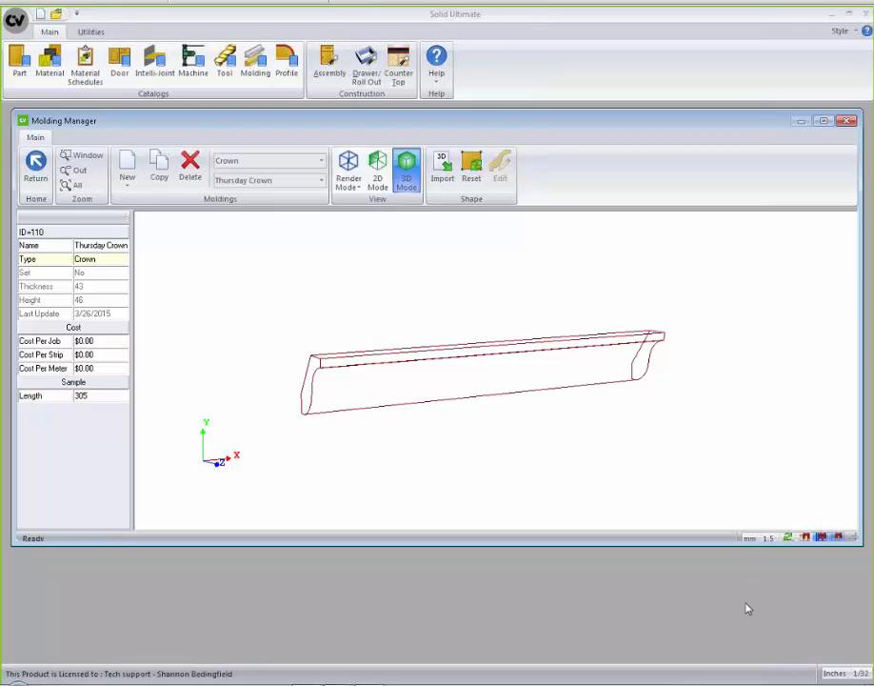
Switch the molding's measurement units to inches and review the available precision options, keeping 1/32.
{"action": "left_click", "coordinate": [750, 539]}
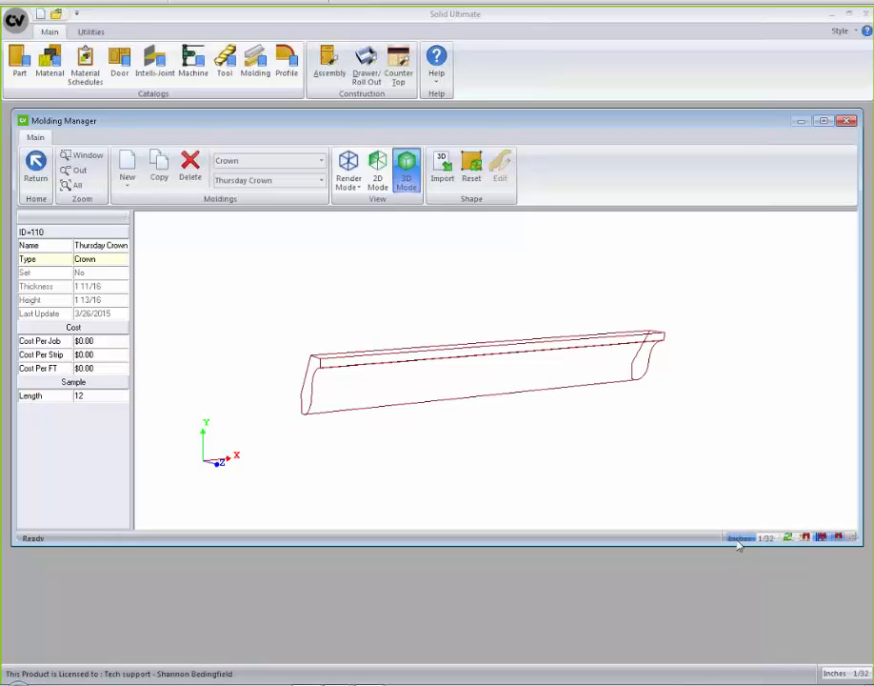
{"action": "left_click", "coordinate": [740, 539]}
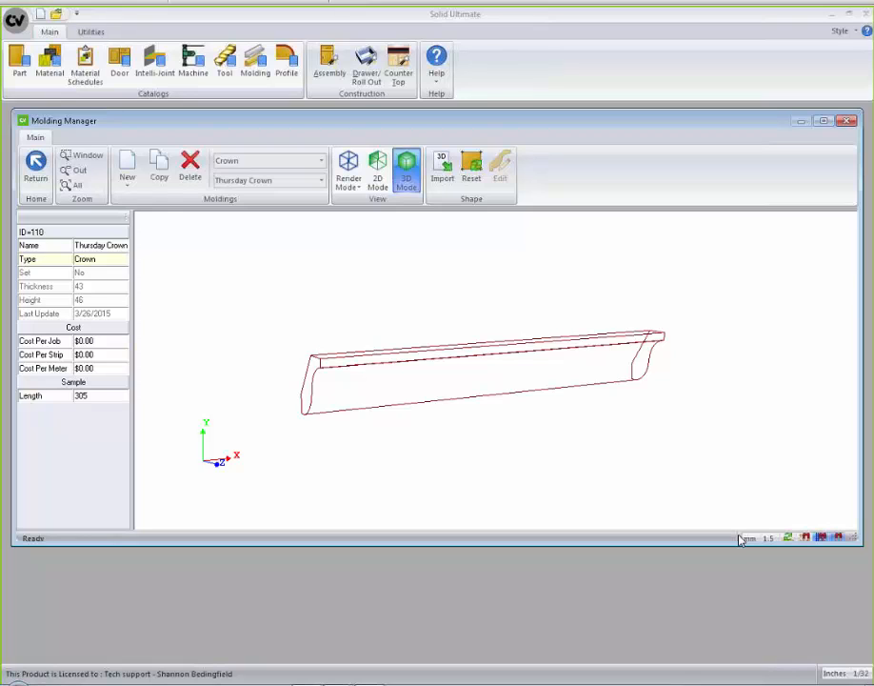
{"action": "left_click", "coordinate": [750, 539]}
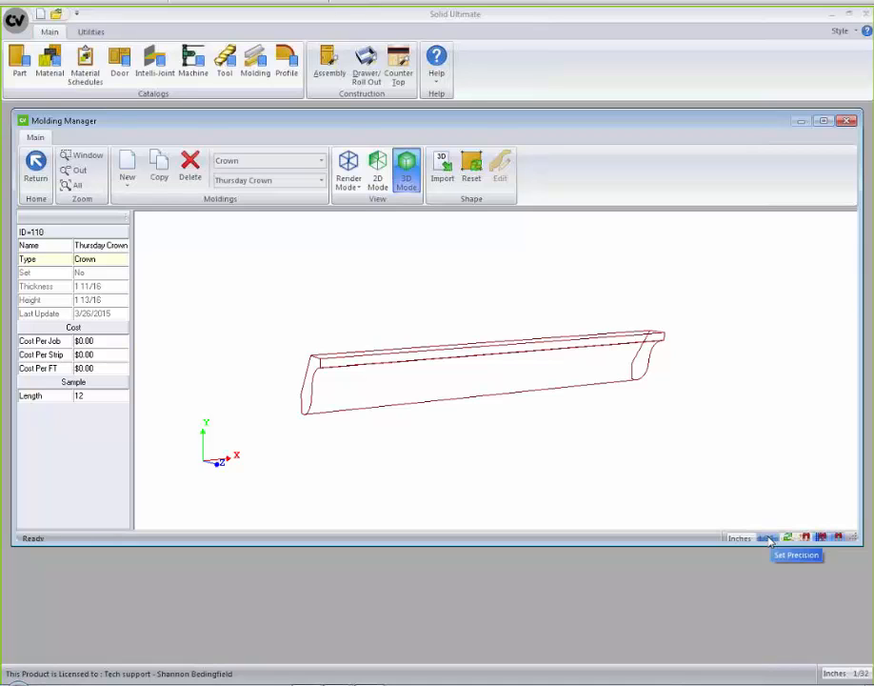
{"action": "left_click", "coordinate": [770, 539]}
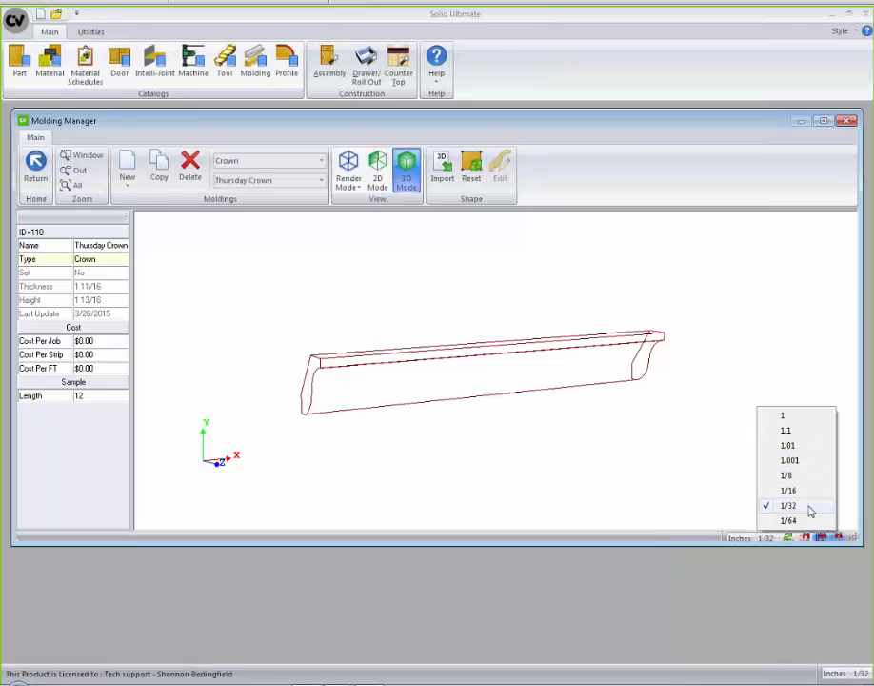
{"action": "left_click", "coordinate": [718, 474]}
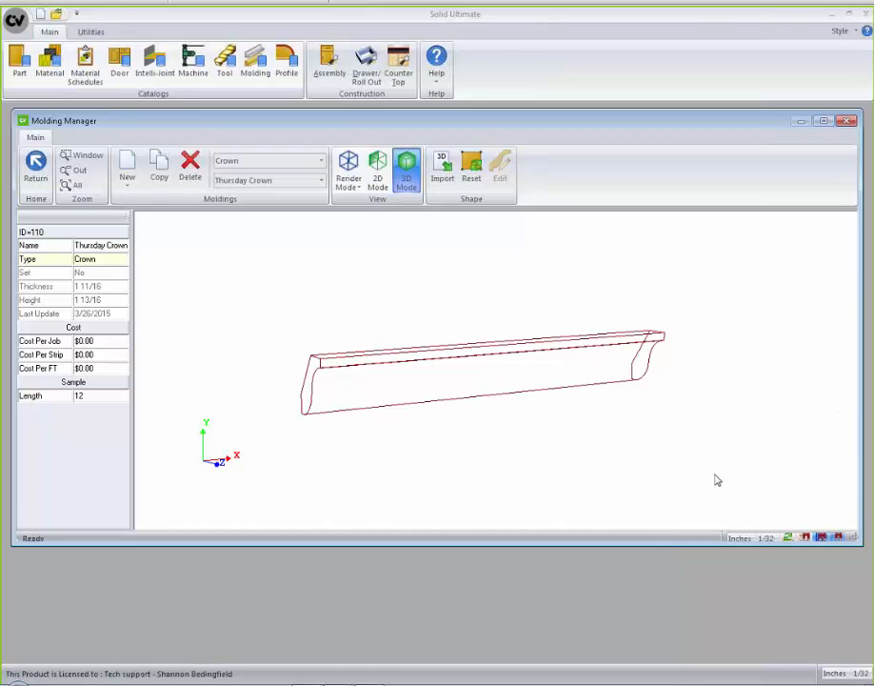
Leave the Molding Manager and open the Profile catalog.
{"action": "left_click", "coordinate": [36, 164]}
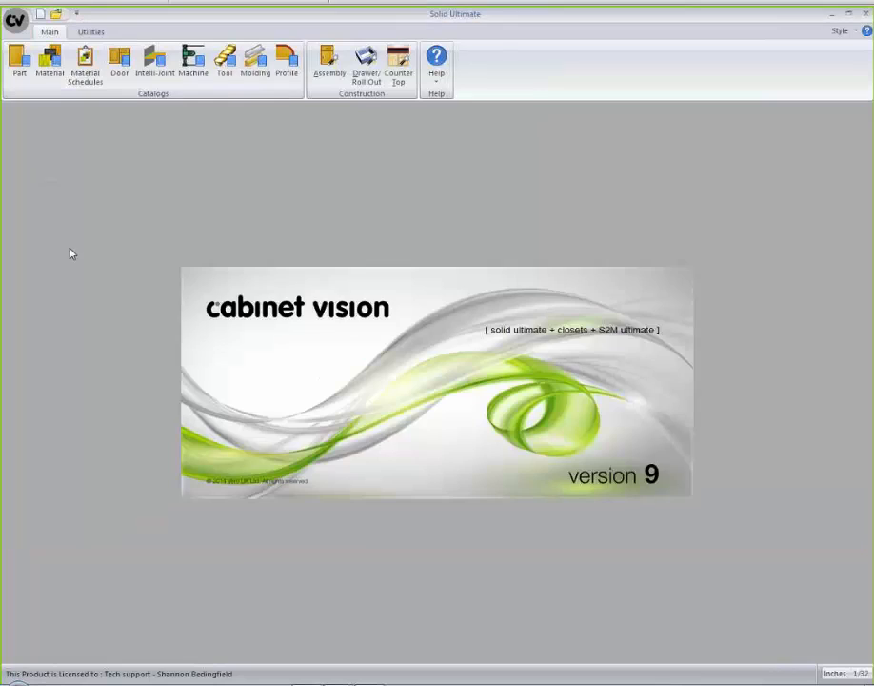
{"action": "left_click", "coordinate": [289, 63]}
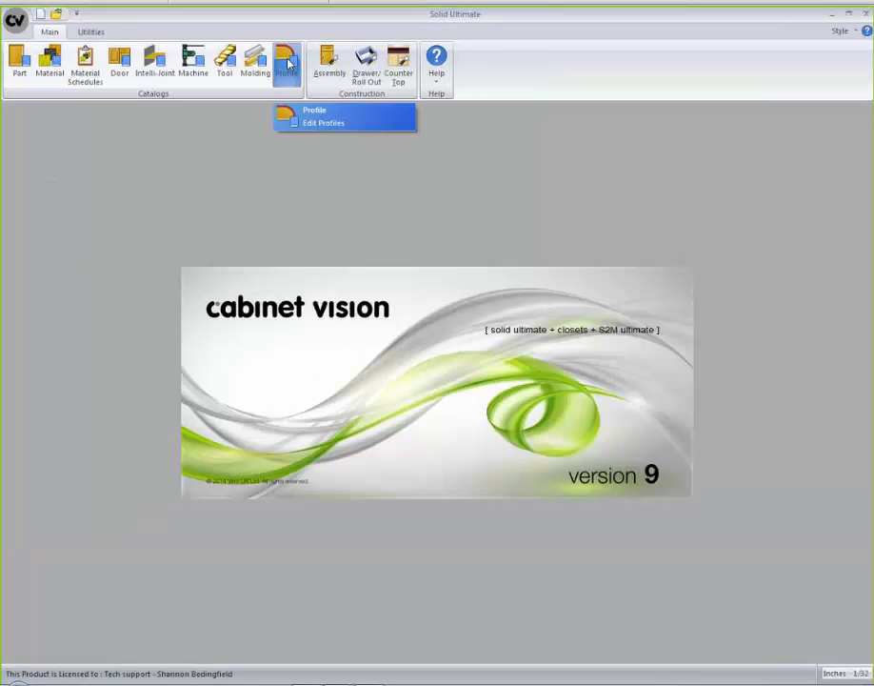
{"action": "left_click", "coordinate": [289, 63]}
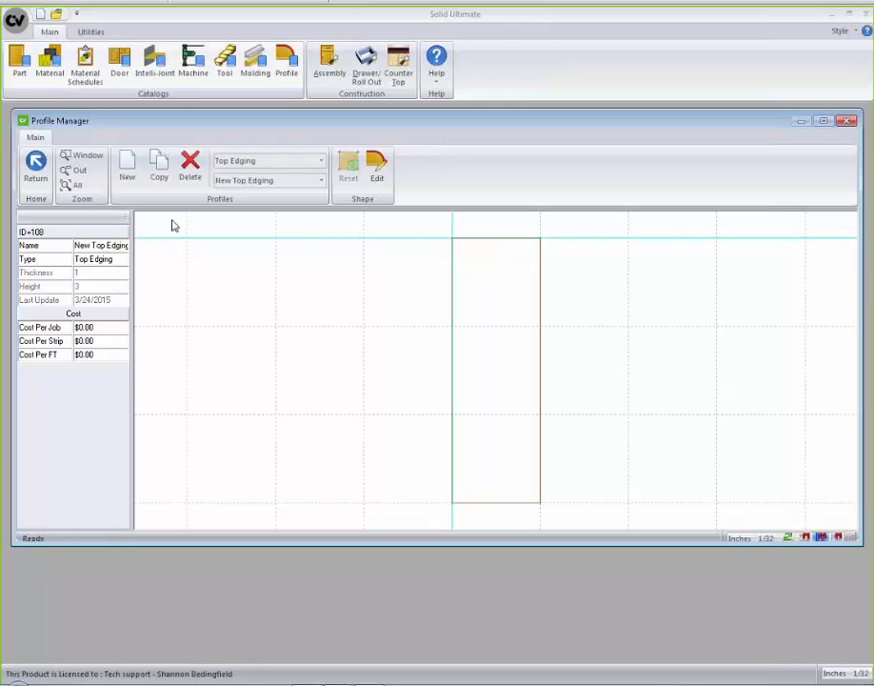
Open the New Top Edging shape for editing and fillet its two outer corners with a 3/16 radius.
{"action": "left_click", "coordinate": [100, 246]}
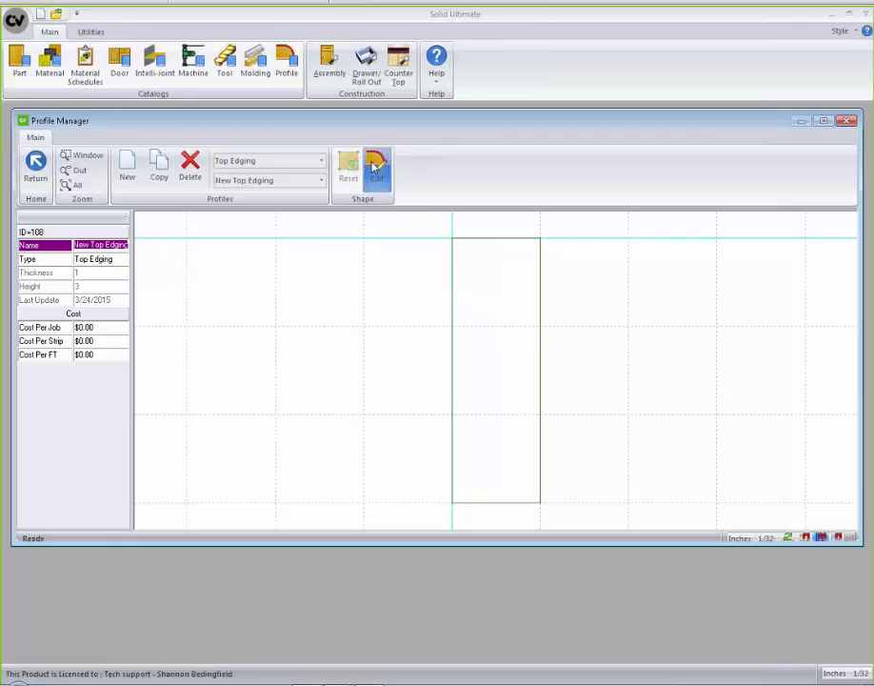
{"action": "left_click", "coordinate": [375, 167]}
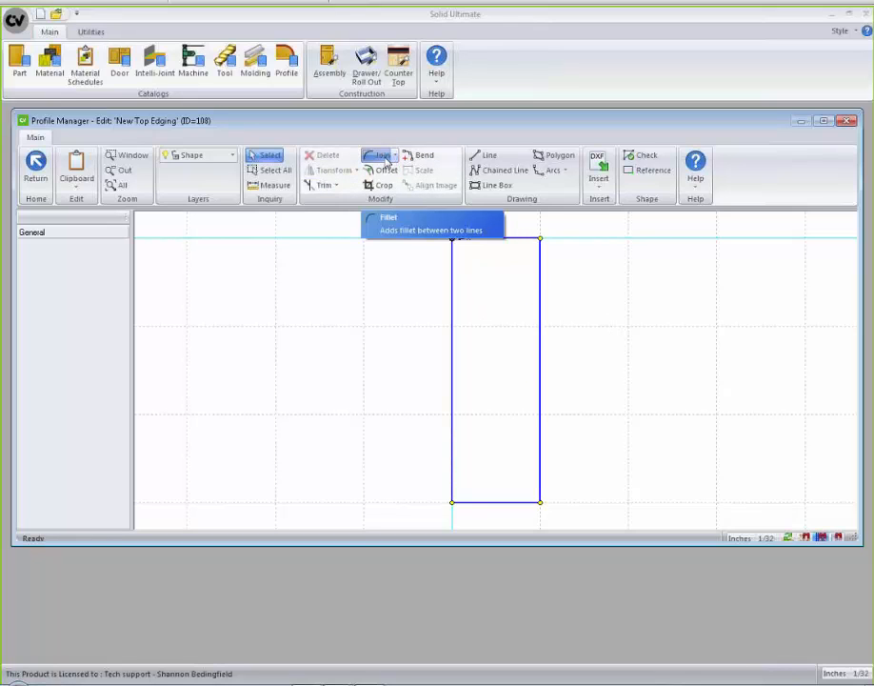
{"action": "left_click", "coordinate": [395, 157]}
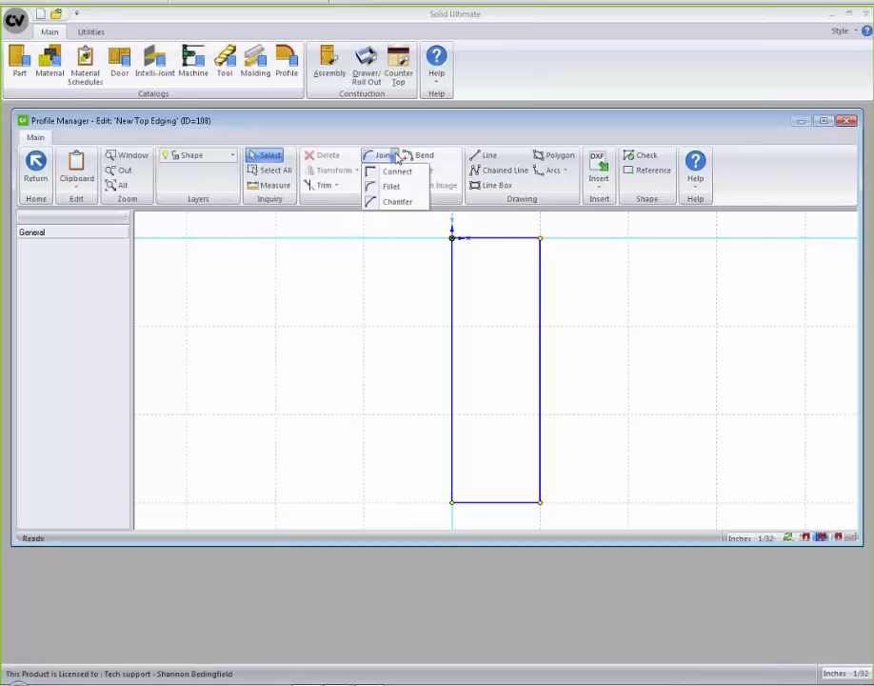
{"action": "left_click", "coordinate": [390, 188]}
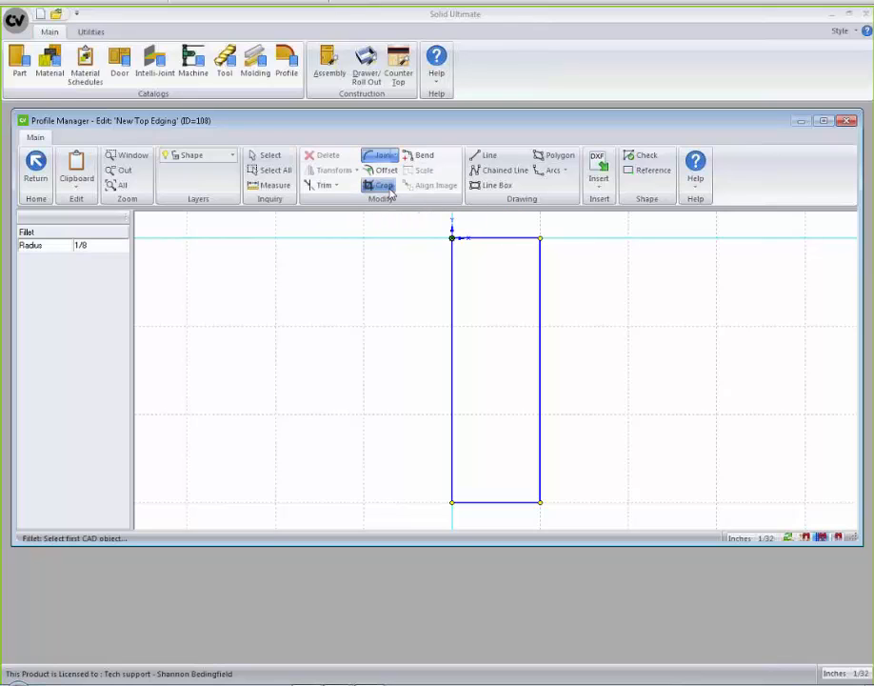
{"action": "left_click", "coordinate": [100, 247]}
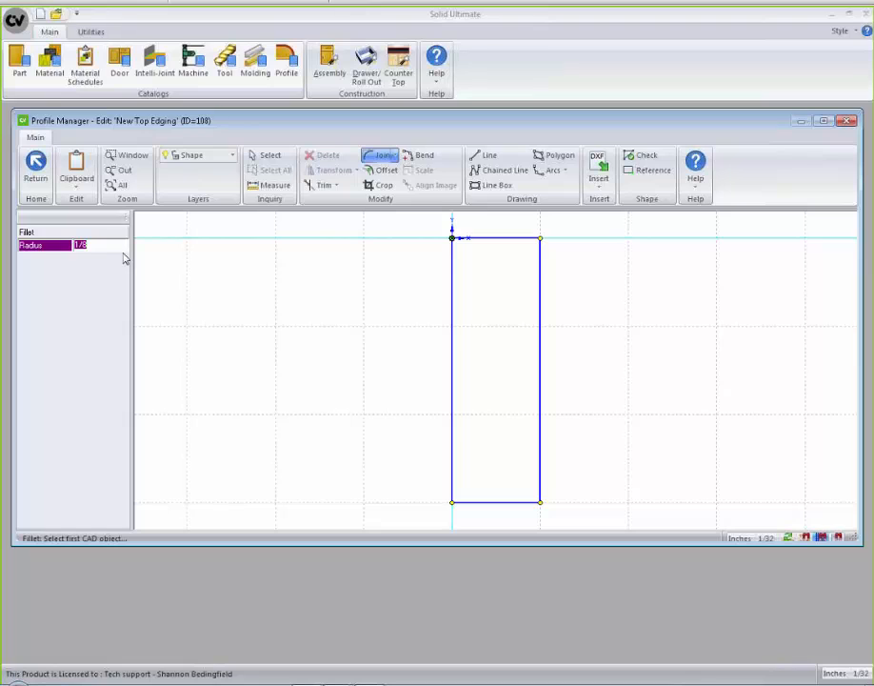
{"action": "type", "text": "3/16"}
{"action": "key", "text": "Return"}
{"action": "left_click", "coordinate": [539, 270]}
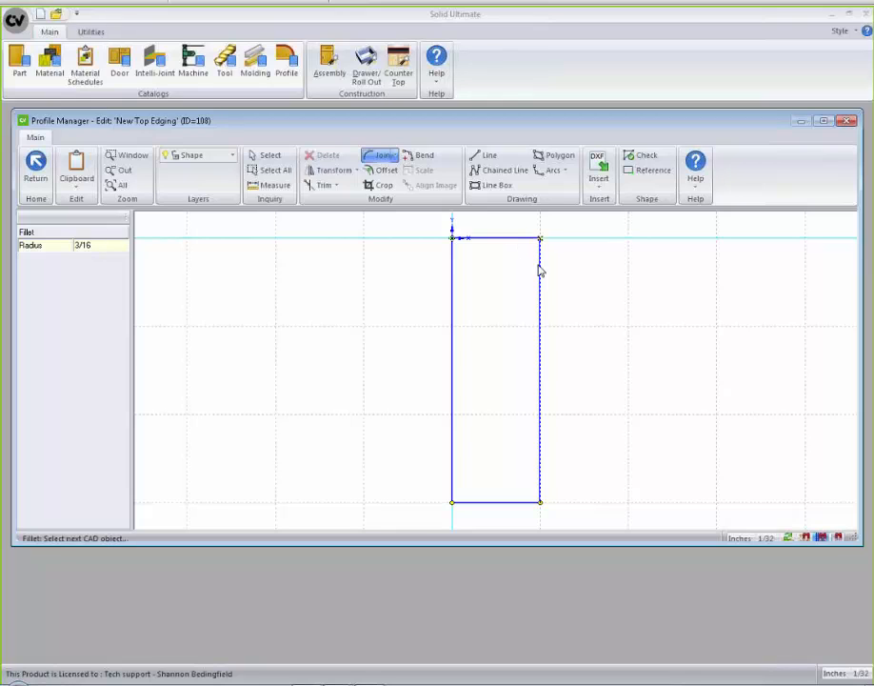
{"action": "left_click", "coordinate": [519, 239]}
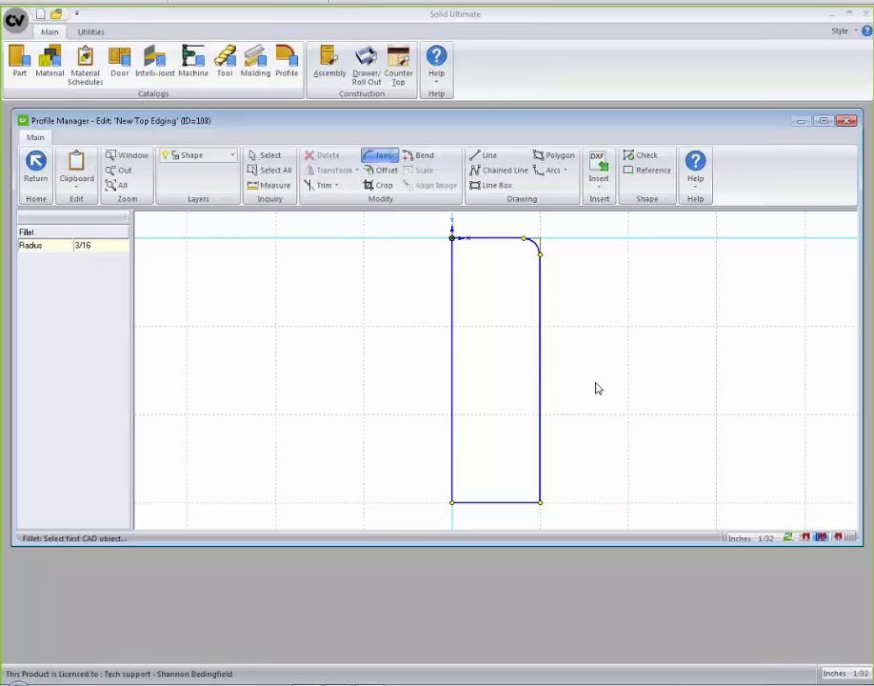
{"action": "left_click", "coordinate": [540, 479]}
{"action": "left_click", "coordinate": [531, 502]}
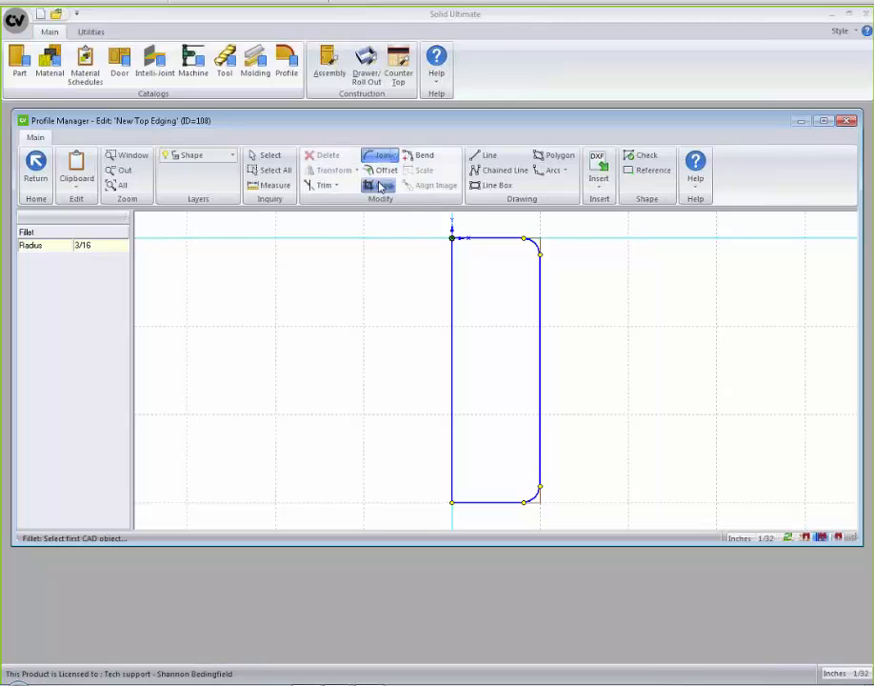
Bend the edging's long outer edge outward into a shallow arc and save the new shape.
{"action": "left_click", "coordinate": [422, 156]}
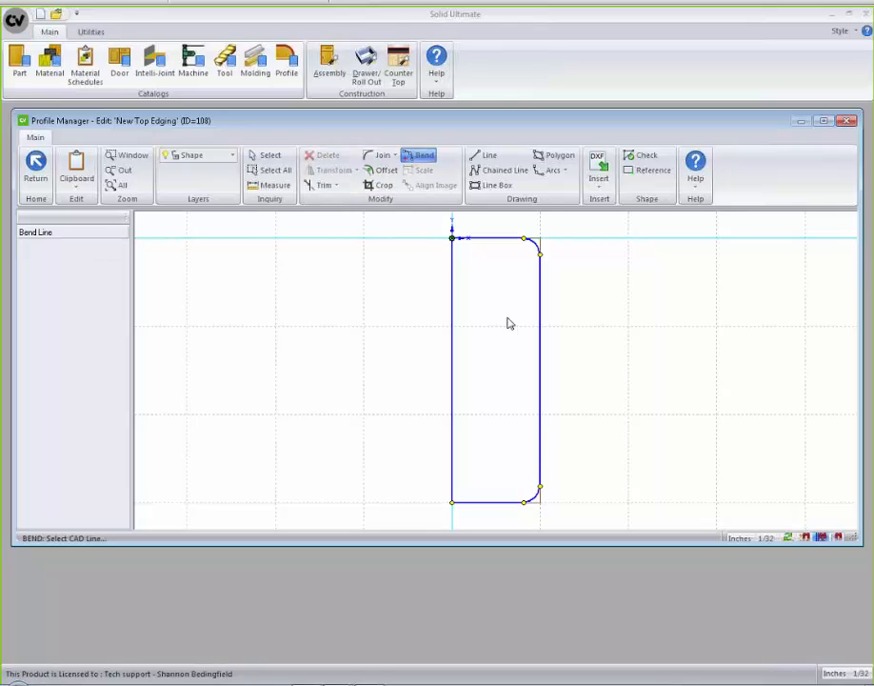
{"action": "left_click", "coordinate": [540, 359]}
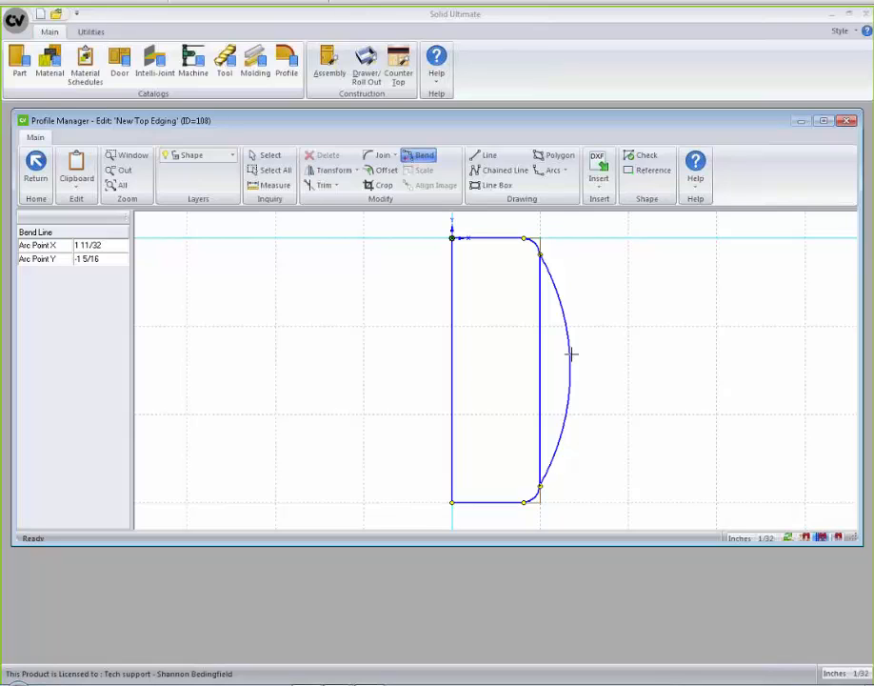
{"action": "left_click", "coordinate": [565, 356]}
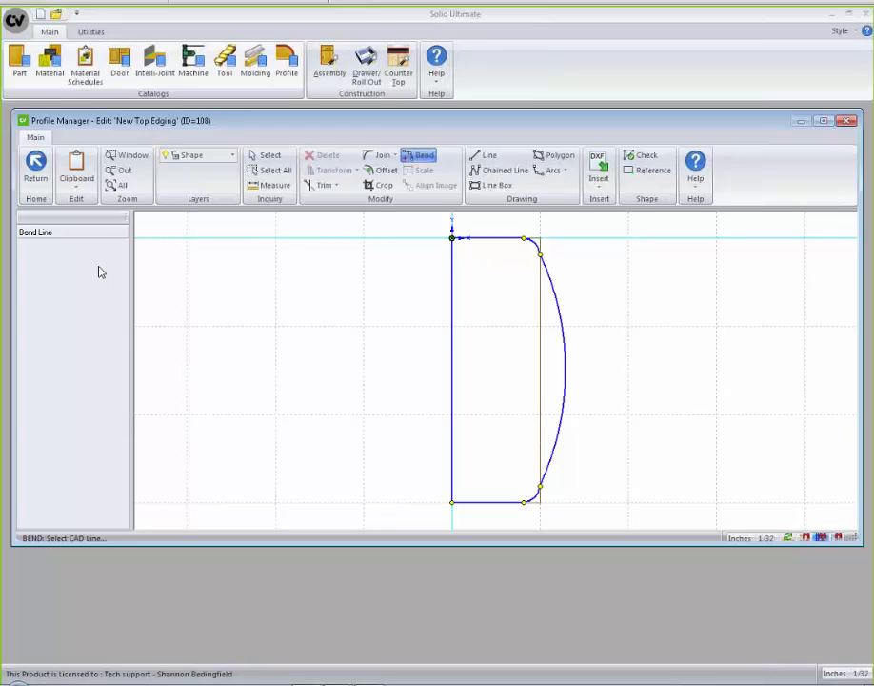
{"action": "left_click", "coordinate": [35, 164]}
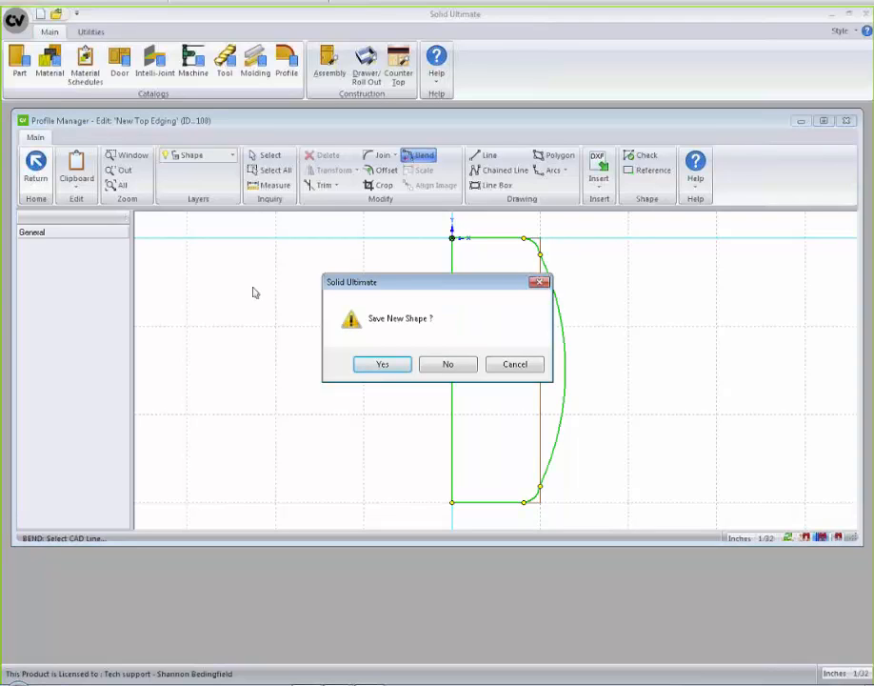
{"action": "left_click", "coordinate": [382, 364]}
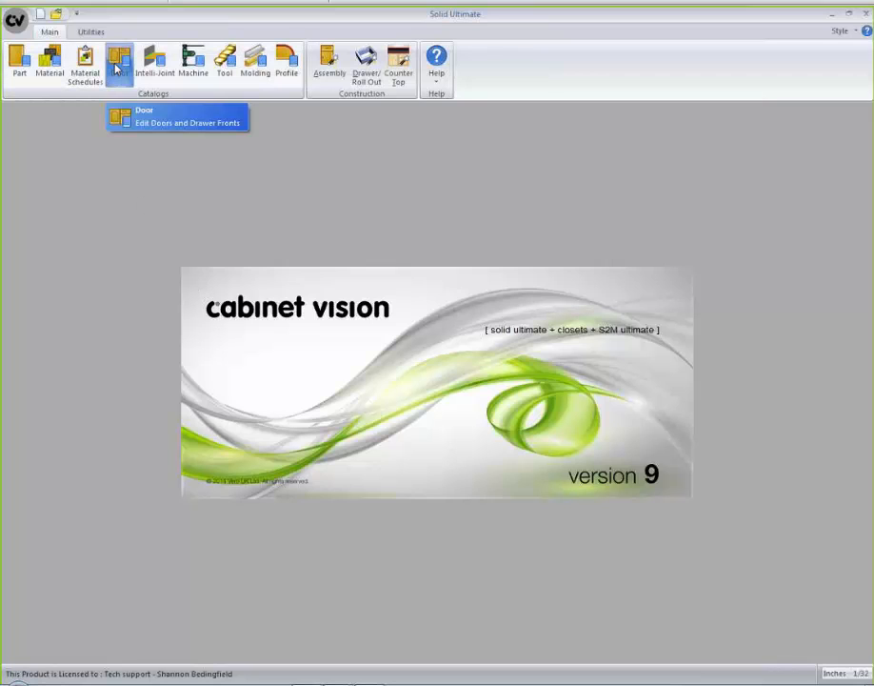
Open the Door catalog and orbit the Square Route door's preview to examine its routed profile.
{"action": "left_click", "coordinate": [118, 67]}
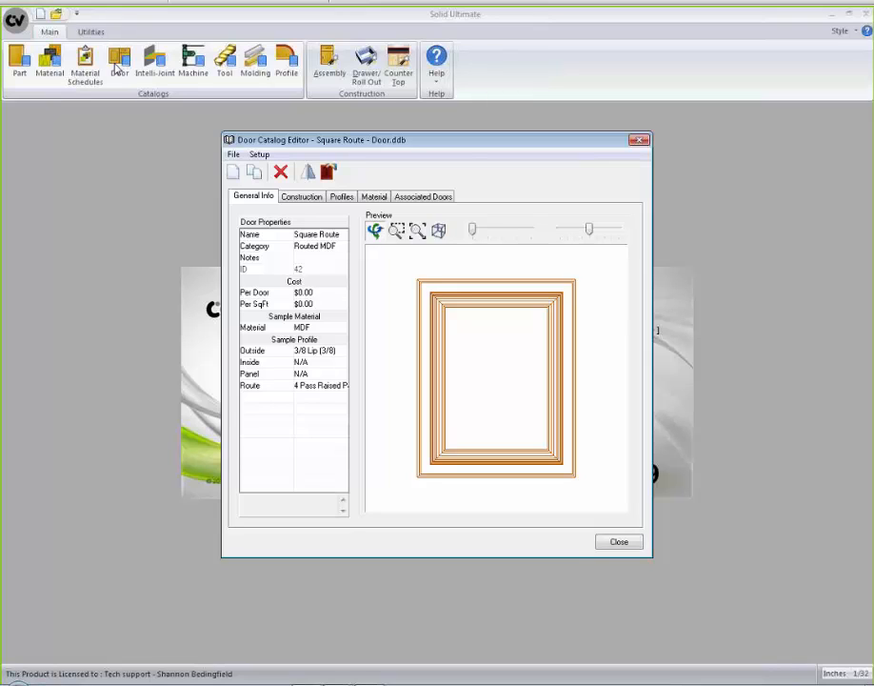
{"action": "left_click", "coordinate": [309, 197]}
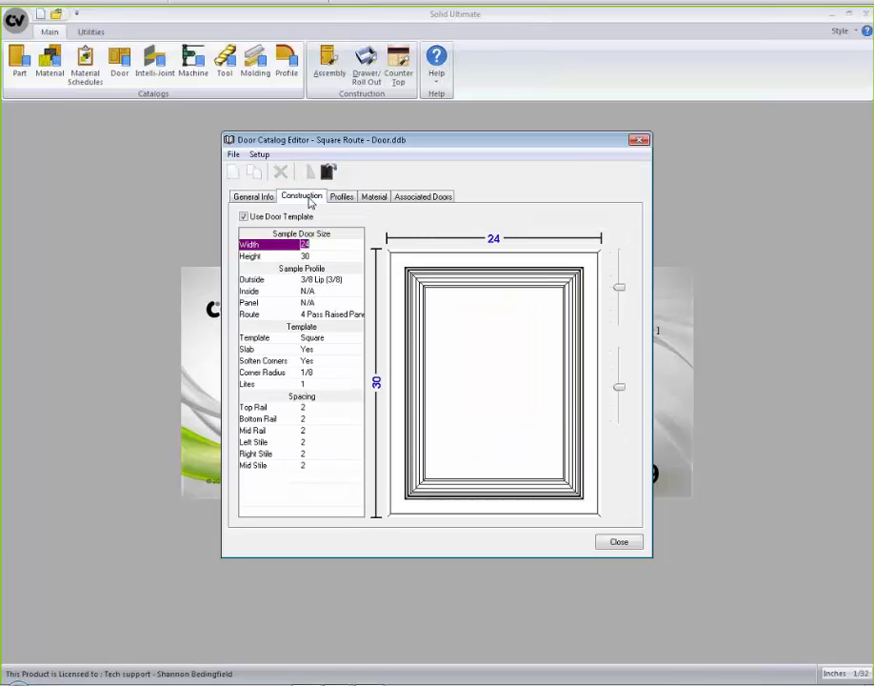
{"action": "left_click", "coordinate": [255, 196]}
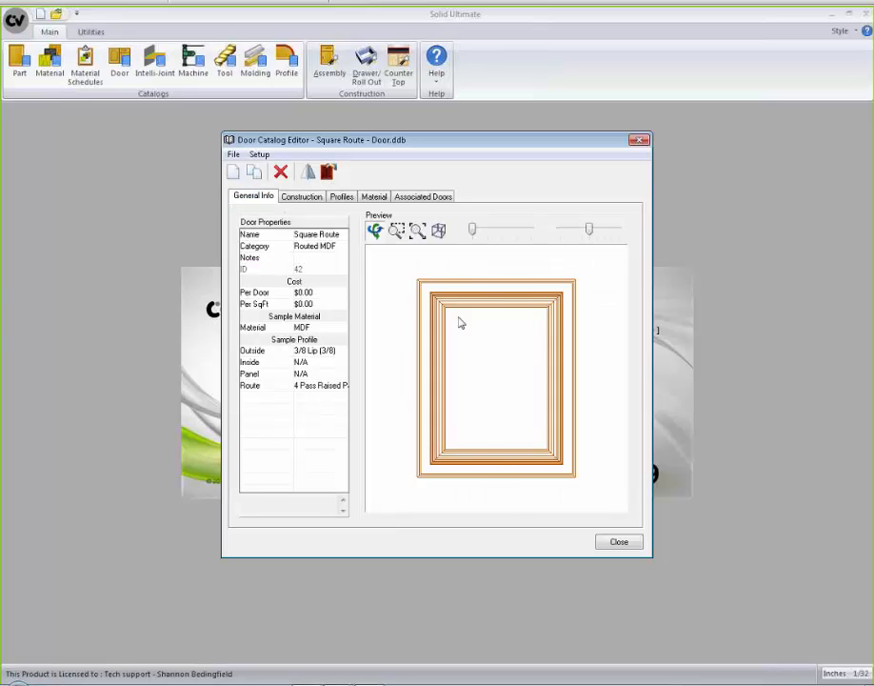
{"action": "left_click_drag", "start_coordinate": [460, 323], "coordinate": [473, 380]}
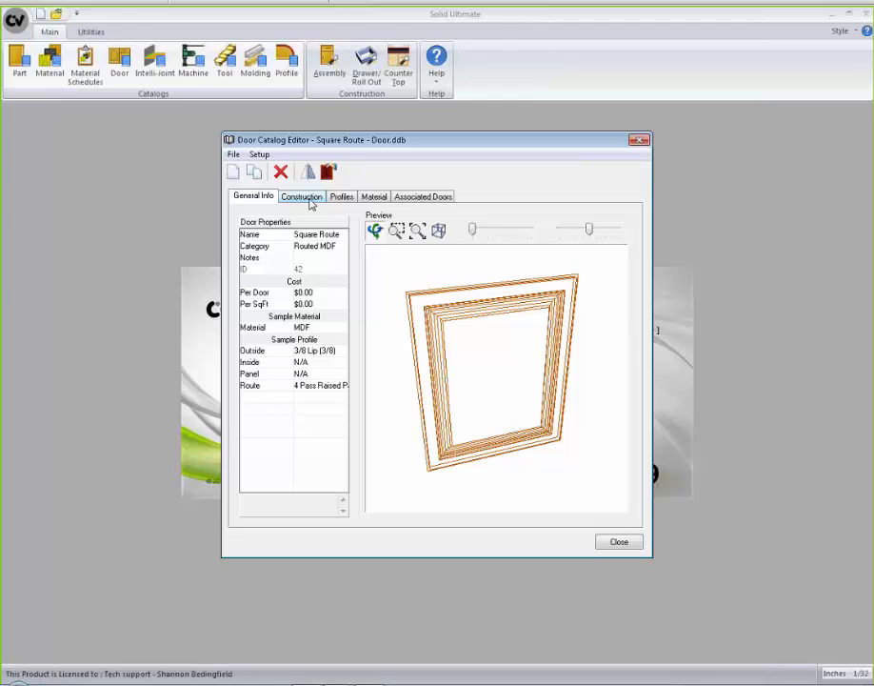
{"action": "left_click_drag", "start_coordinate": [437, 387], "coordinate": [504, 352]}
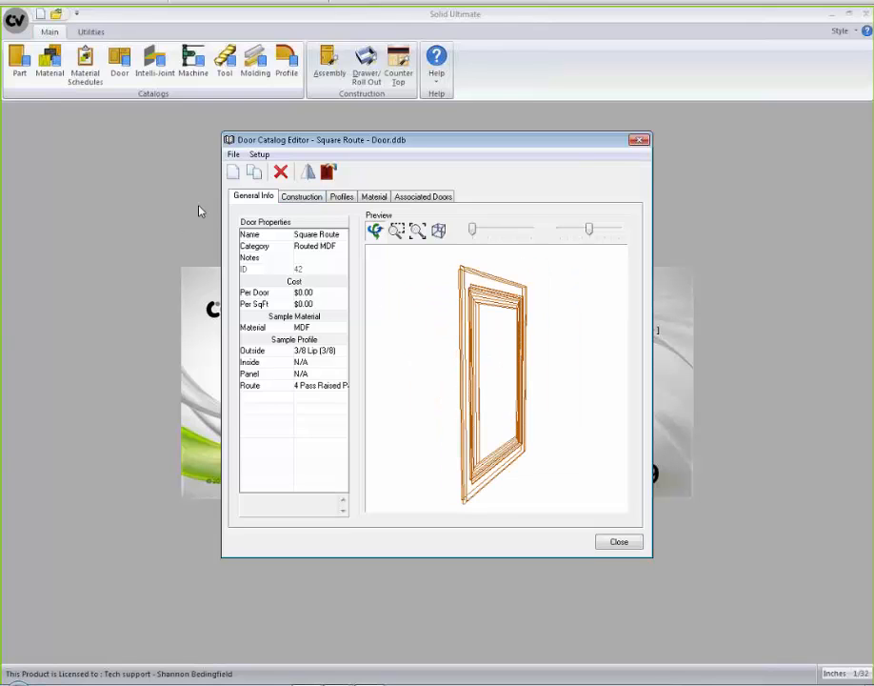
Keep softened corners on for the Square Route door, set the corner radius to 1/4, and close the Door catalog.
{"action": "left_click", "coordinate": [300, 197]}
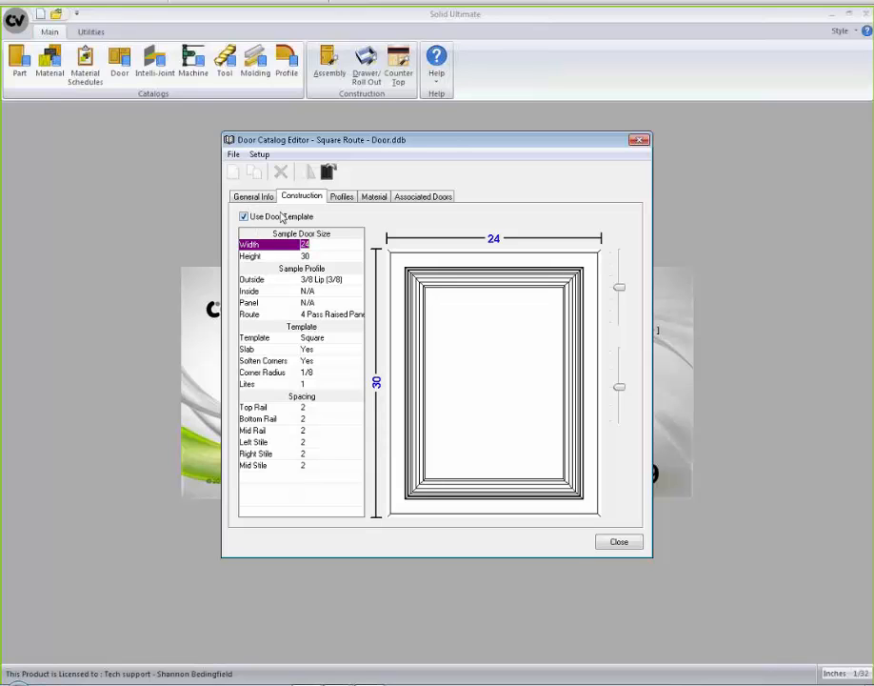
{"action": "left_click", "coordinate": [320, 363]}
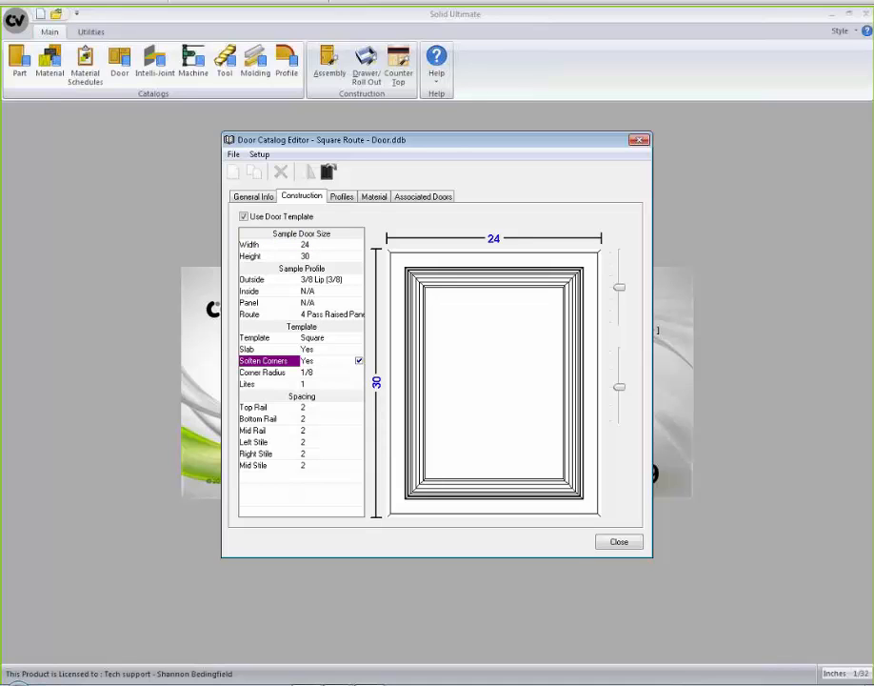
{"action": "left_click", "coordinate": [359, 361]}
{"action": "left_click", "coordinate": [359, 361]}
{"action": "left_click", "coordinate": [328, 371]}
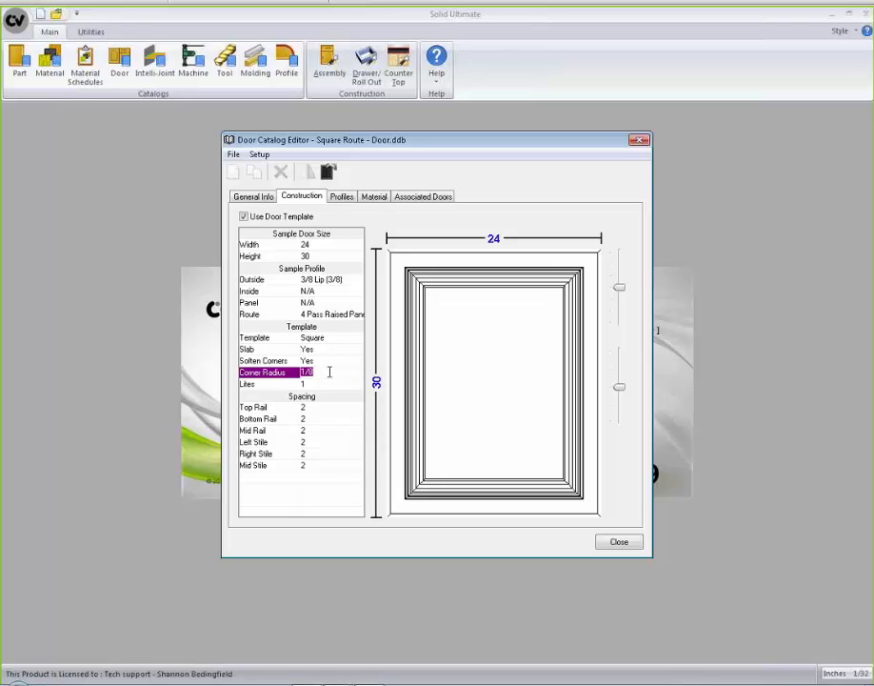
{"action": "type", "text": ".25"}
{"action": "left_click", "coordinate": [342, 383]}
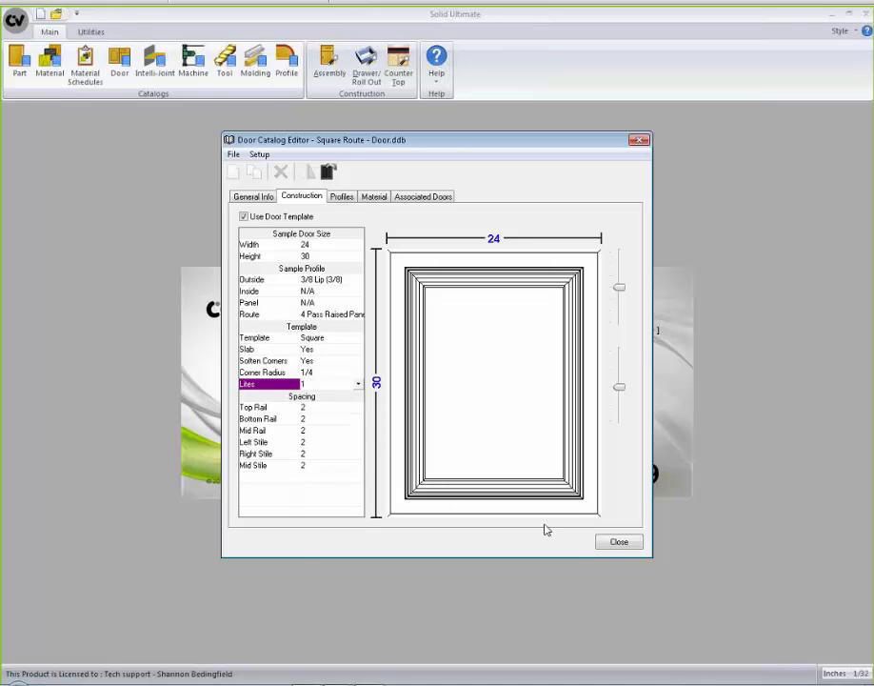
{"action": "left_click", "coordinate": [620, 541]}
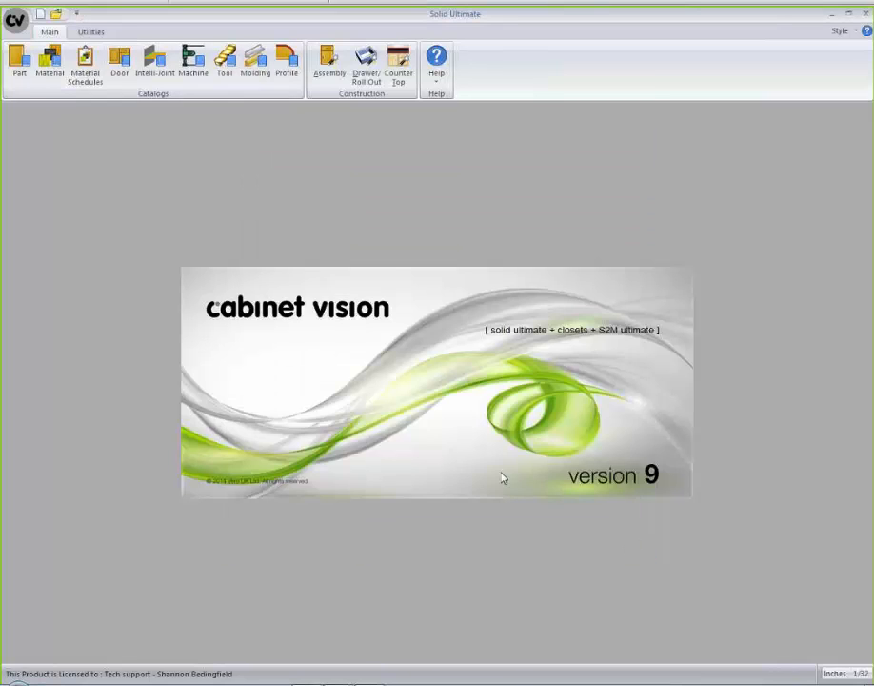
Open the Assembly Boring settings of the Face Frame construction method and enable boring of construction holes for the parts.
{"action": "left_click", "coordinate": [324, 67]}
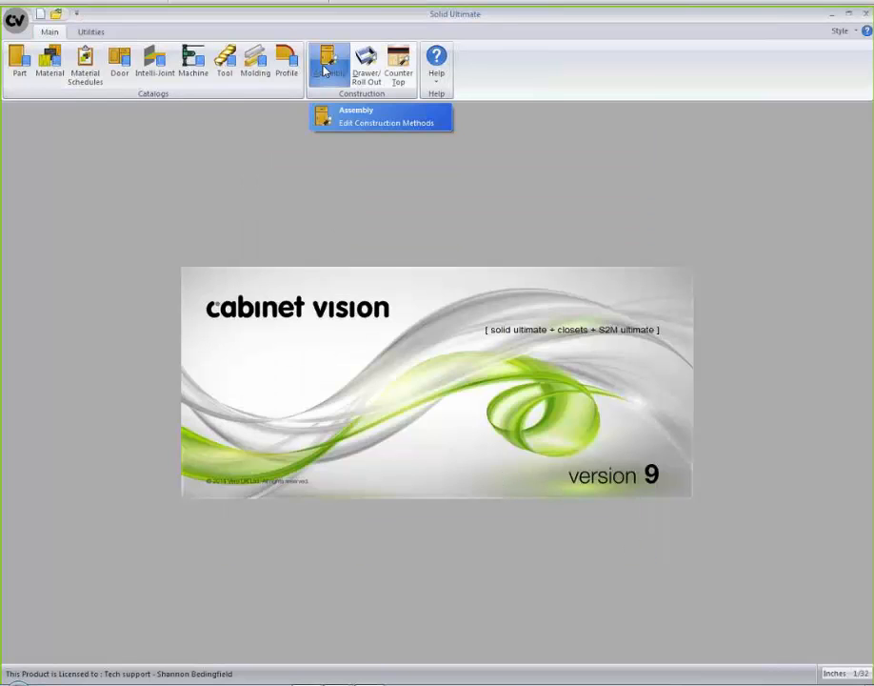
{"action": "left_click", "coordinate": [324, 67]}
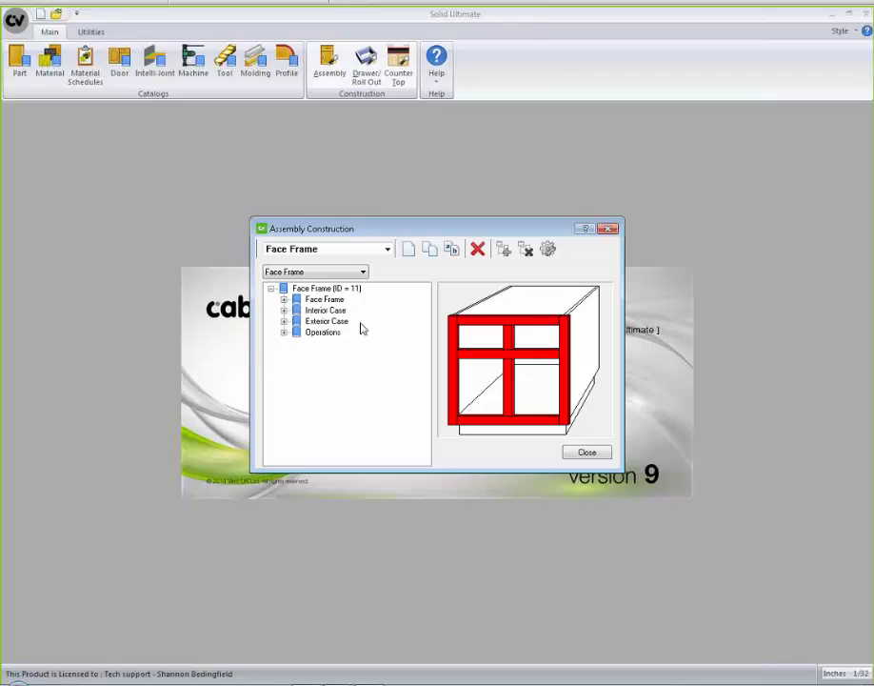
{"action": "left_click", "coordinate": [284, 333]}
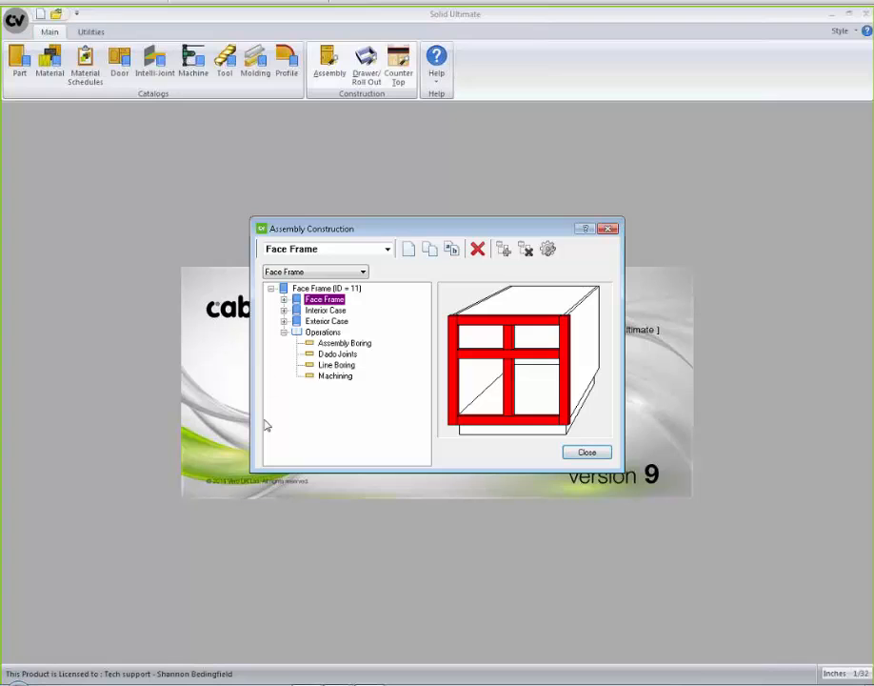
{"action": "left_click", "coordinate": [345, 344]}
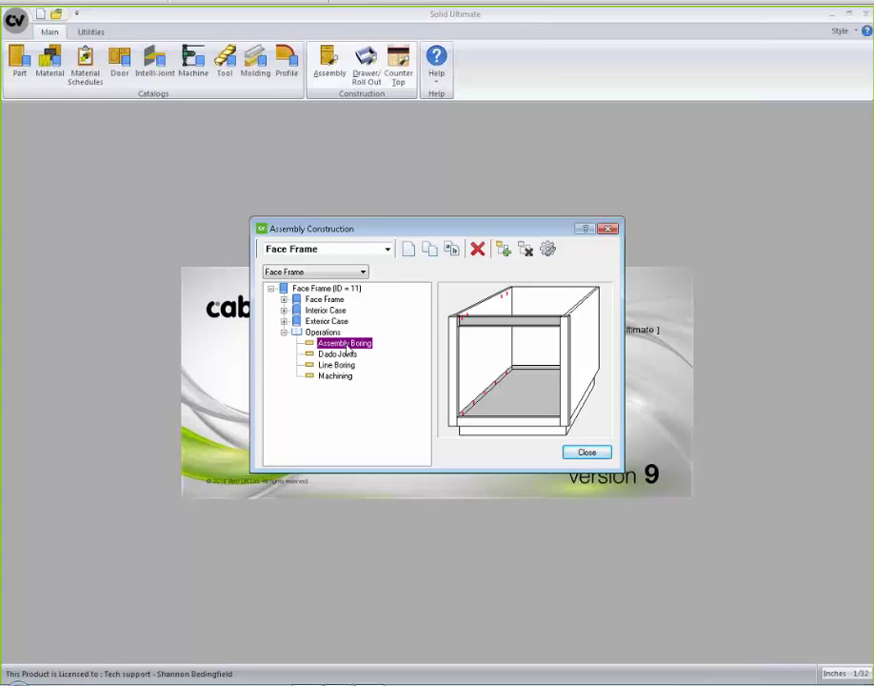
{"action": "double_click", "coordinate": [347, 347]}
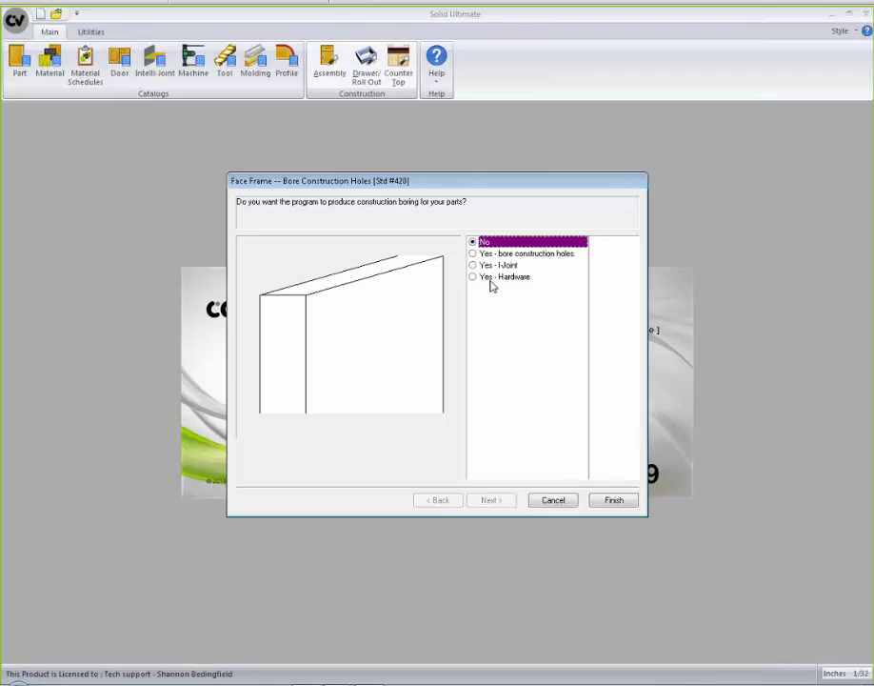
{"action": "left_click", "coordinate": [474, 254]}
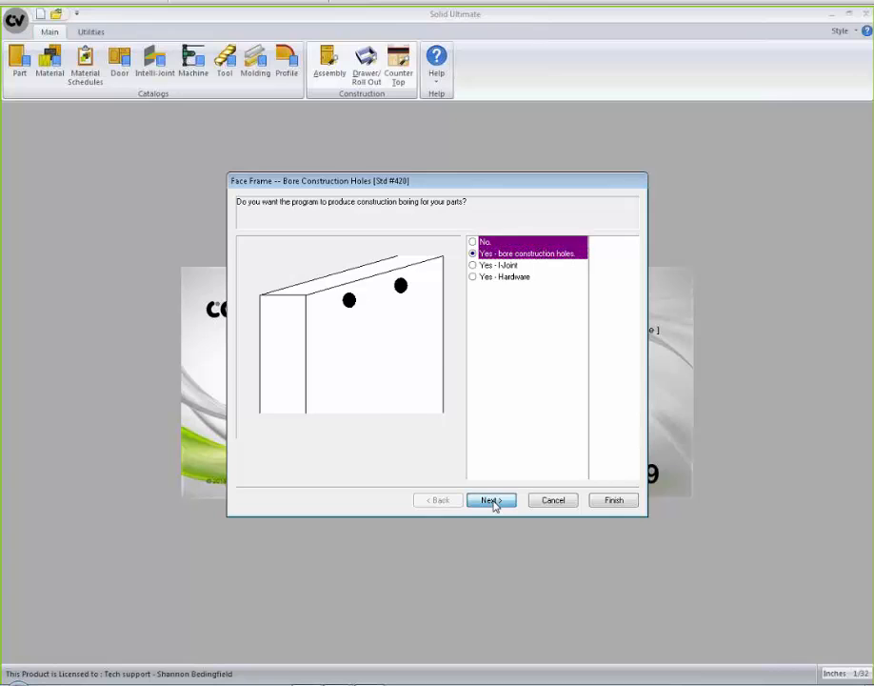
Accept the existing hole settings for exterior and interior parts, and enable boring of construction holes for the frames.
{"action": "left_click", "coordinate": [492, 501]}
{"action": "left_click", "coordinate": [491, 501]}
{"action": "left_click", "coordinate": [492, 501]}
{"action": "left_click", "coordinate": [492, 501]}
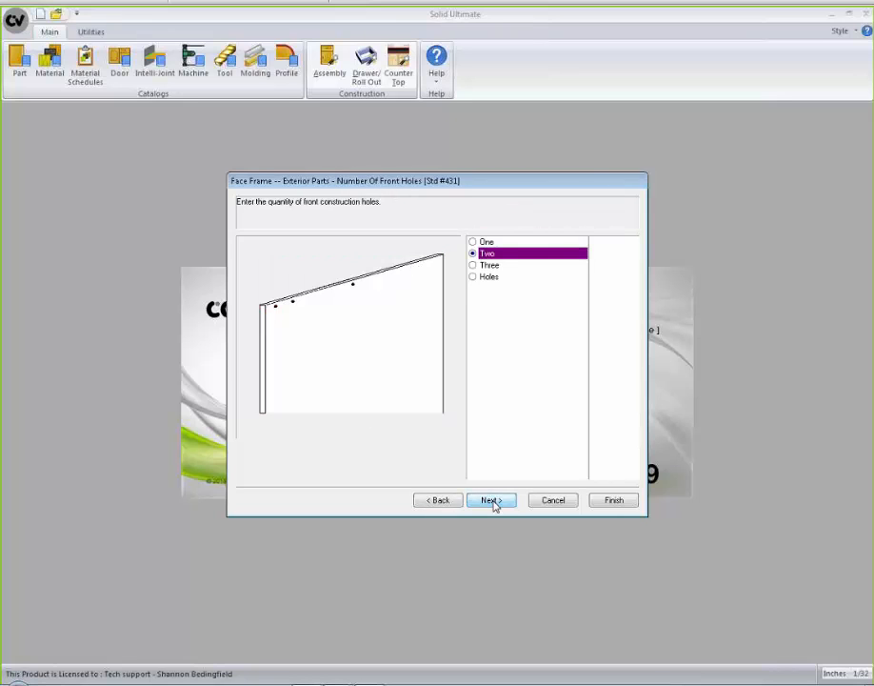
{"action": "left_click", "coordinate": [493, 501]}
{"action": "left_click", "coordinate": [492, 501]}
{"action": "left_click", "coordinate": [492, 500]}
{"action": "left_click", "coordinate": [492, 501]}
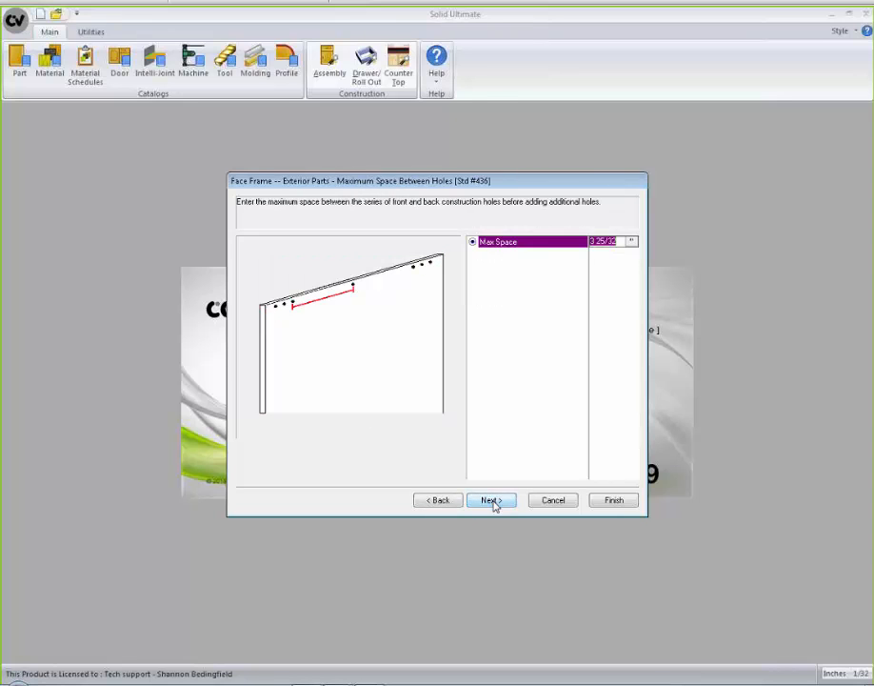
{"action": "left_click", "coordinate": [492, 501]}
{"action": "left_click", "coordinate": [493, 501]}
{"action": "left_click", "coordinate": [492, 501]}
{"action": "left_click", "coordinate": [492, 501]}
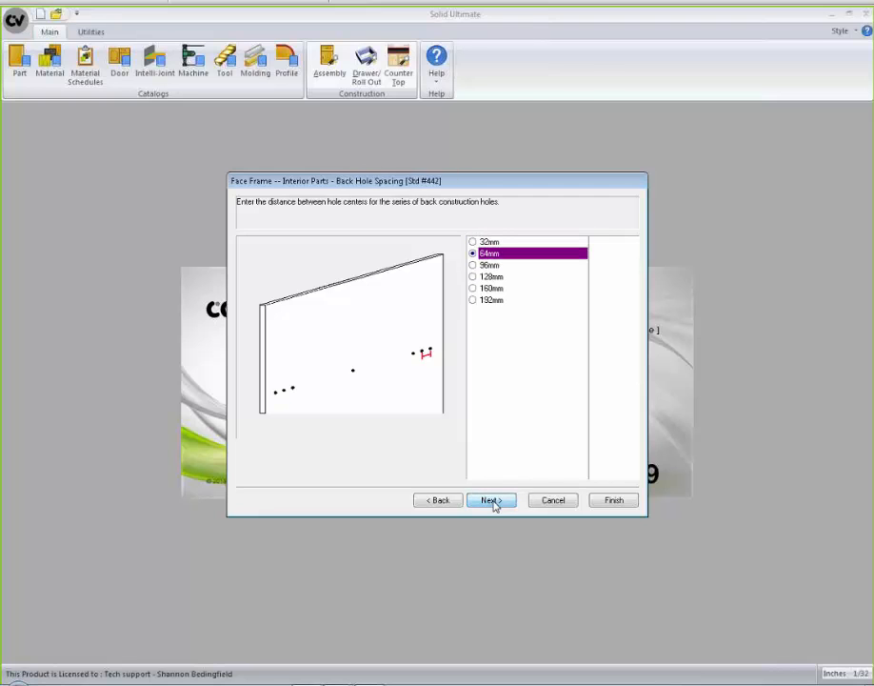
{"action": "left_click", "coordinate": [493, 501]}
{"action": "left_click", "coordinate": [492, 501]}
{"action": "left_click", "coordinate": [492, 501]}
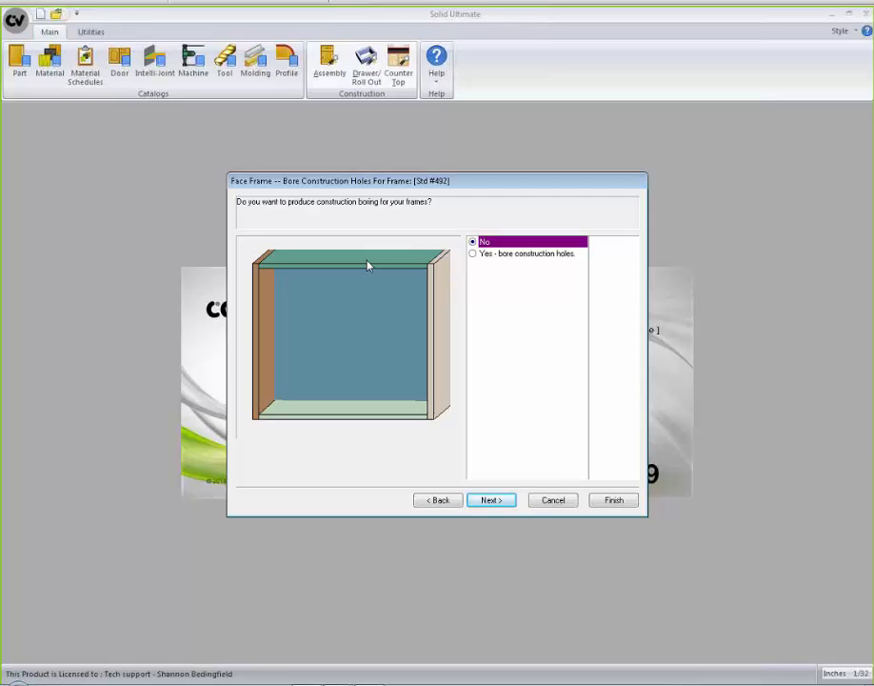
{"action": "left_click", "coordinate": [474, 254]}
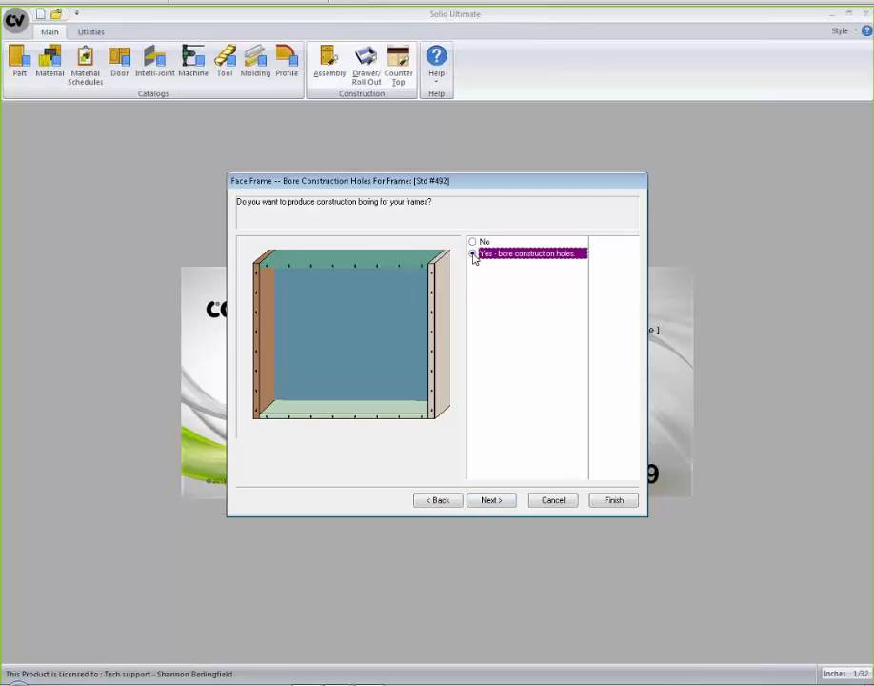
{"action": "left_click", "coordinate": [492, 503]}
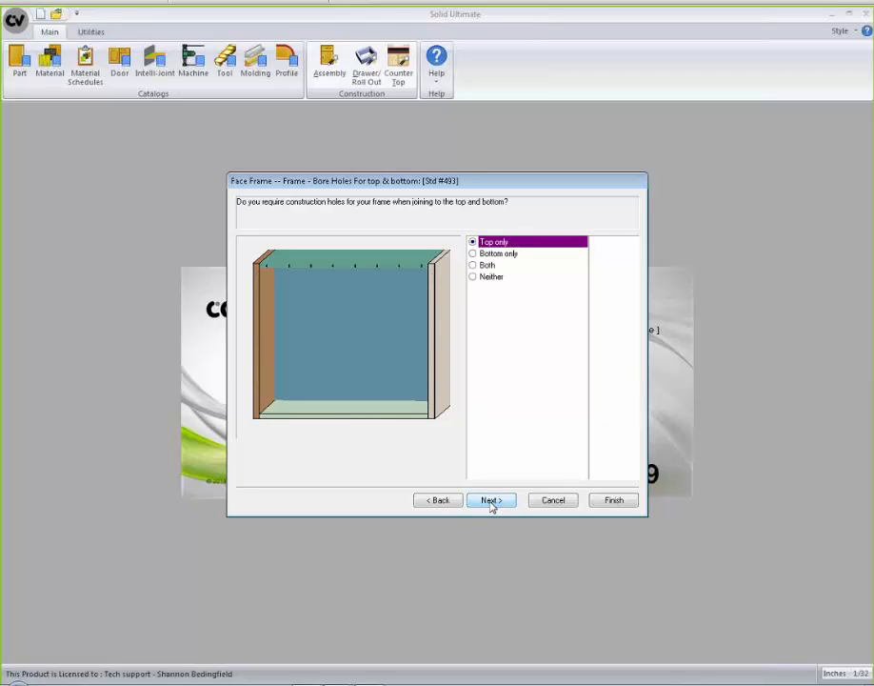
Review the frame hole settings for the top, bottom, ends and hole placement, and discard the Assembly Boring changes.
{"action": "left_click", "coordinate": [498, 501]}
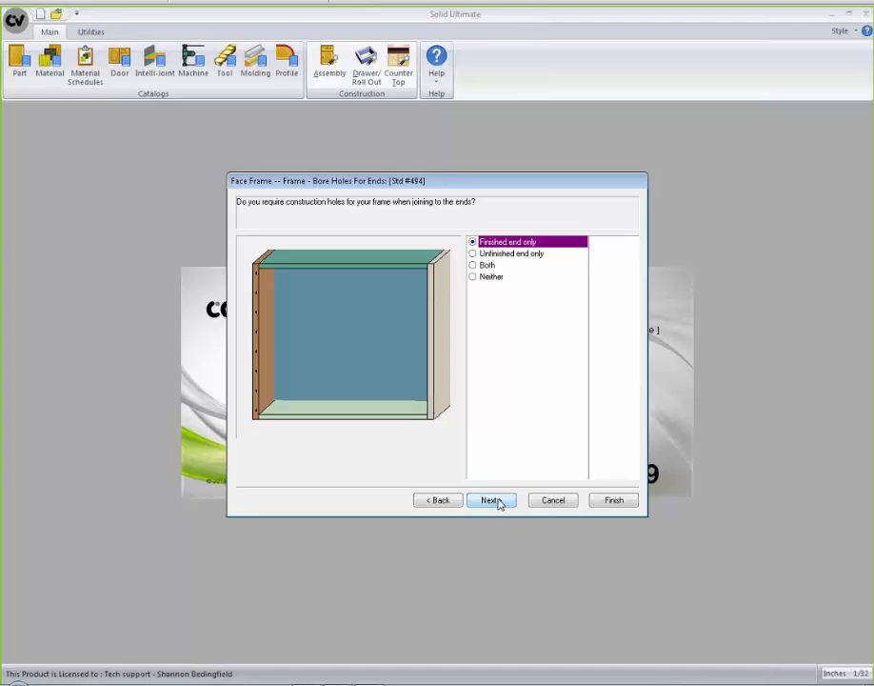
{"action": "left_click", "coordinate": [490, 500]}
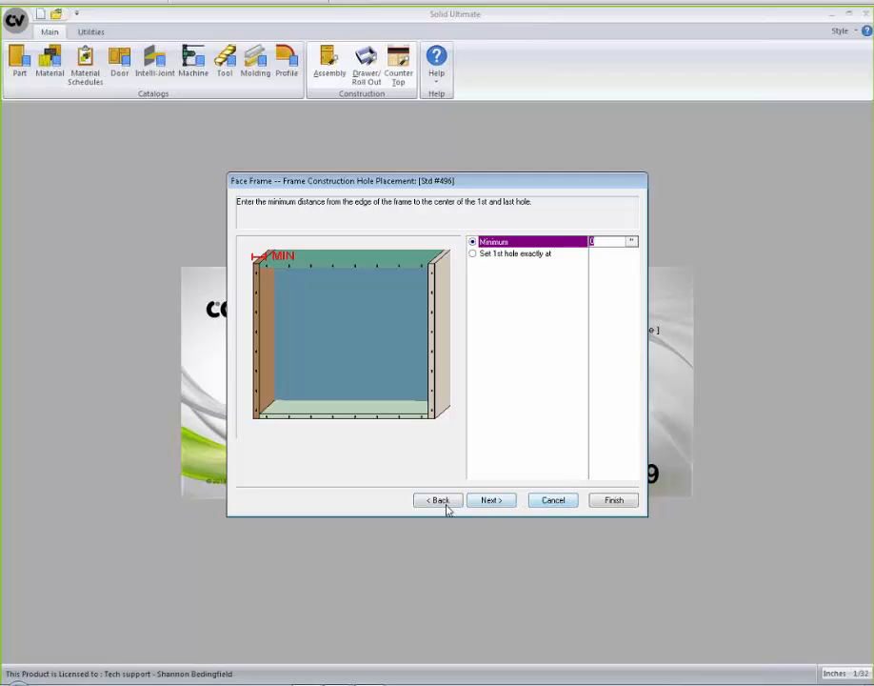
{"action": "left_click", "coordinate": [556, 501]}
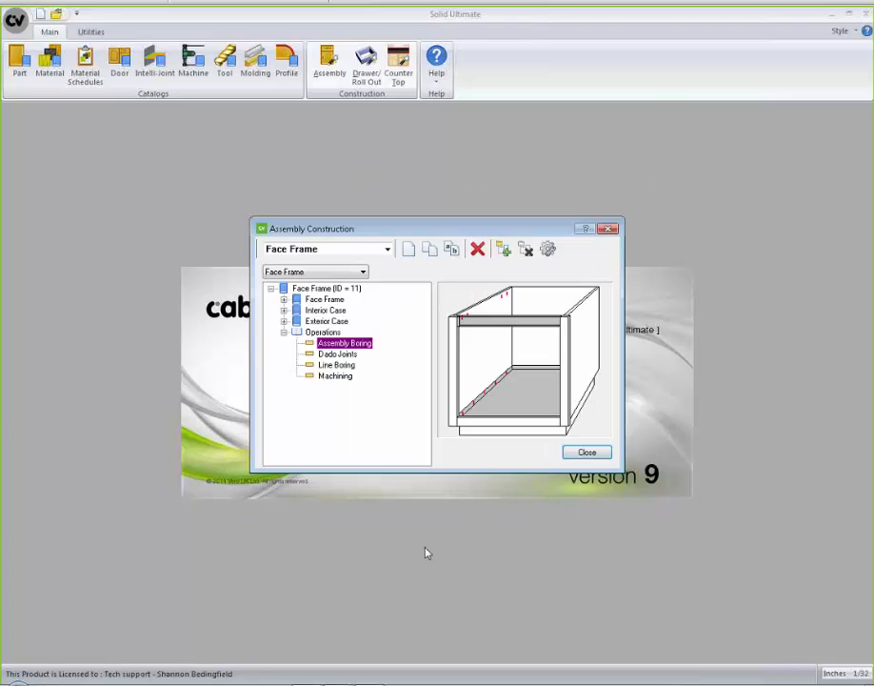
Reopen the Assembly Boring settings and examine the I-Joint choices available for the parts' construction boring.
{"action": "double_click", "coordinate": [352, 345]}
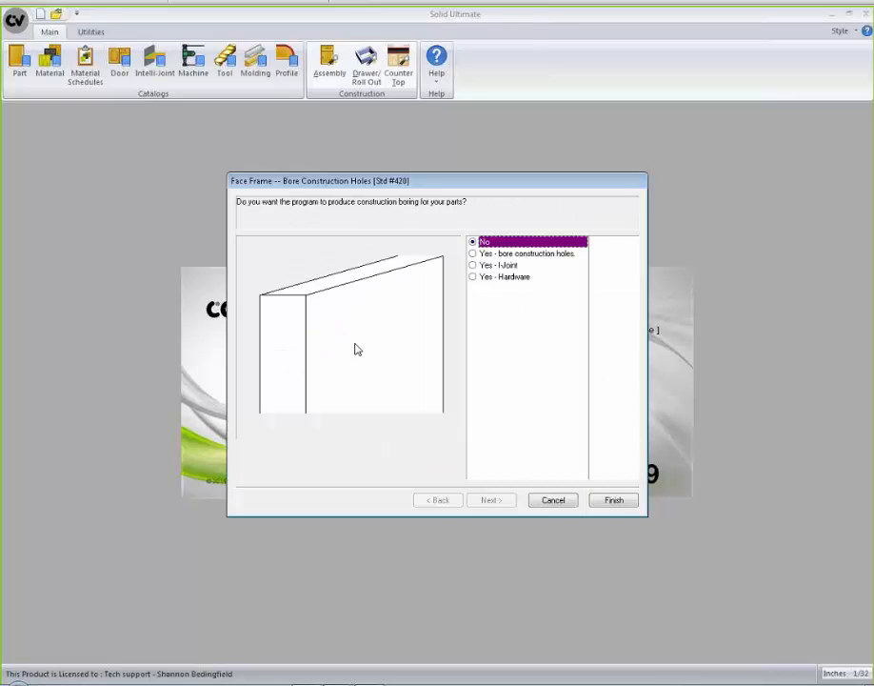
{"action": "left_click", "coordinate": [511, 266]}
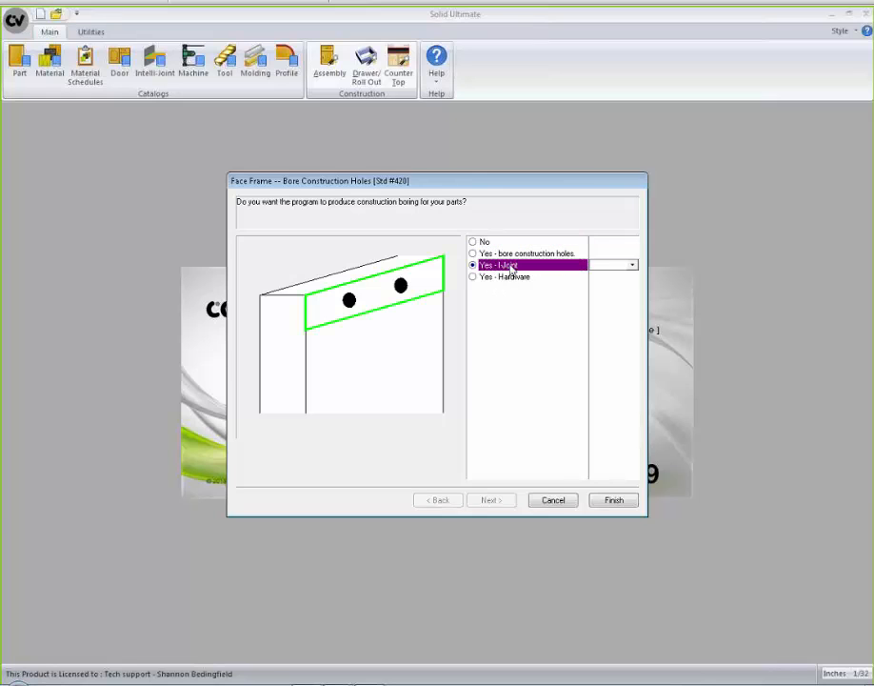
{"action": "left_click", "coordinate": [632, 264]}
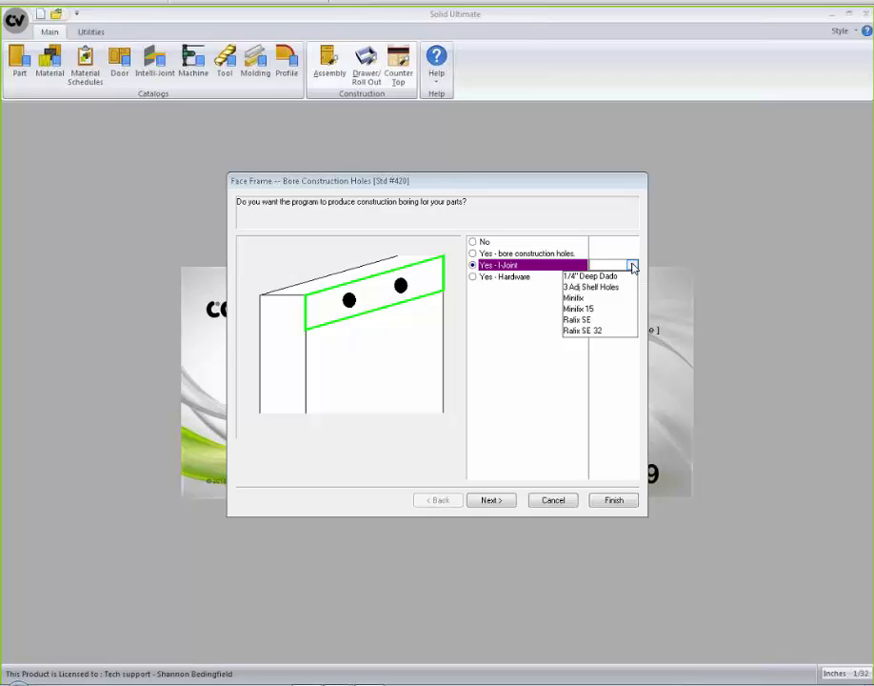
{"action": "left_click", "coordinate": [632, 267]}
Set the parts' construction boring to hardware with the Rafix connector, and finish the Assembly Boring settings with the remaining options as they are.
{"action": "left_click", "coordinate": [508, 279]}
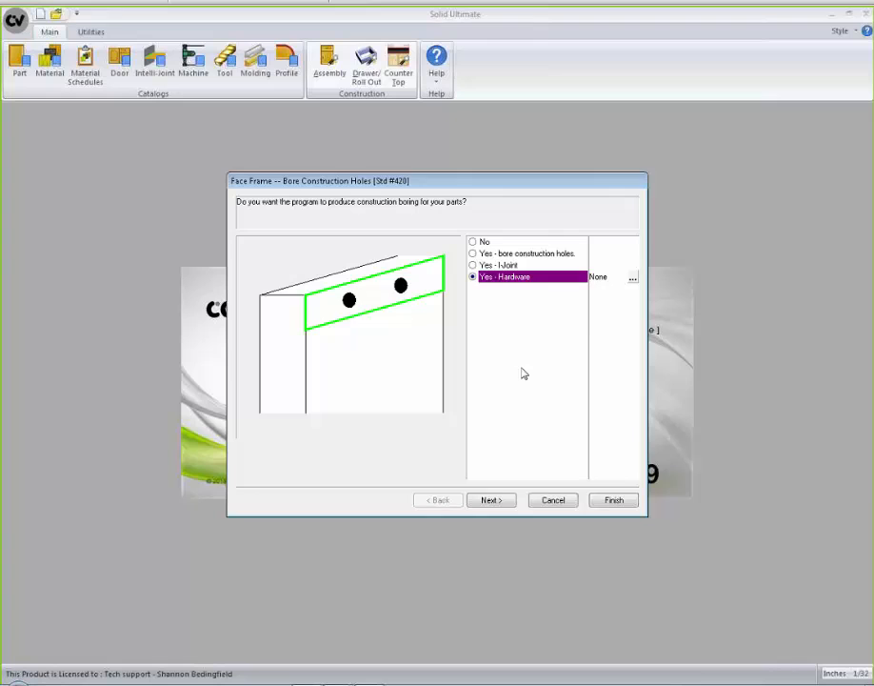
{"action": "left_click", "coordinate": [632, 277]}
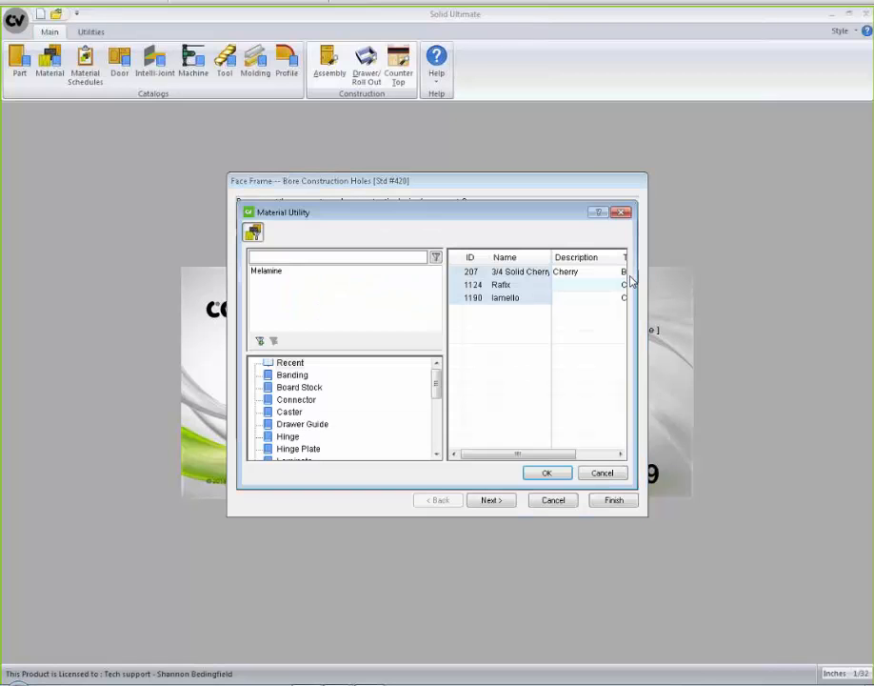
{"action": "left_click", "coordinate": [502, 285]}
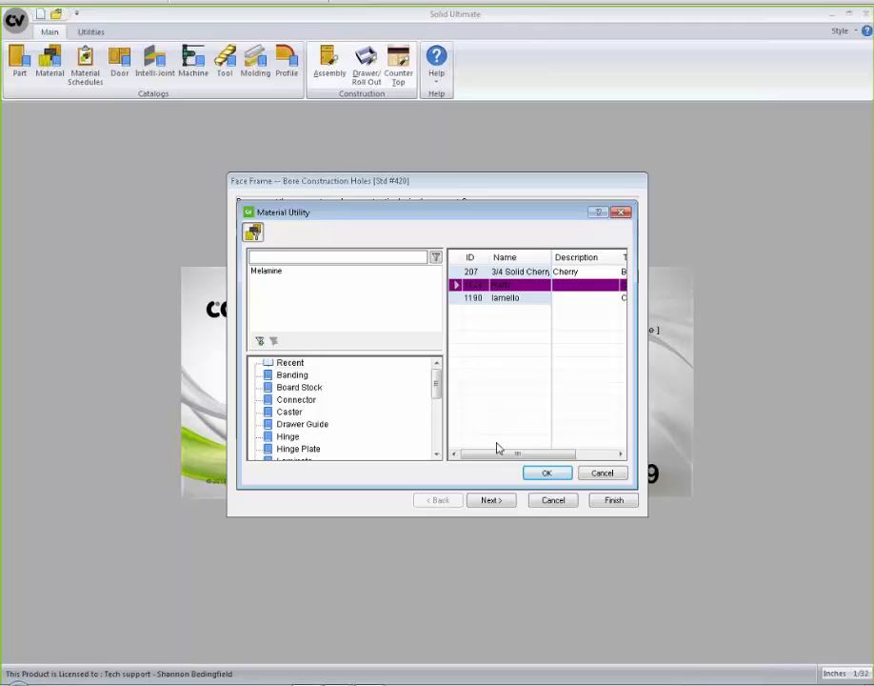
{"action": "left_click_drag", "start_coordinate": [492, 454], "coordinate": [532, 457]}
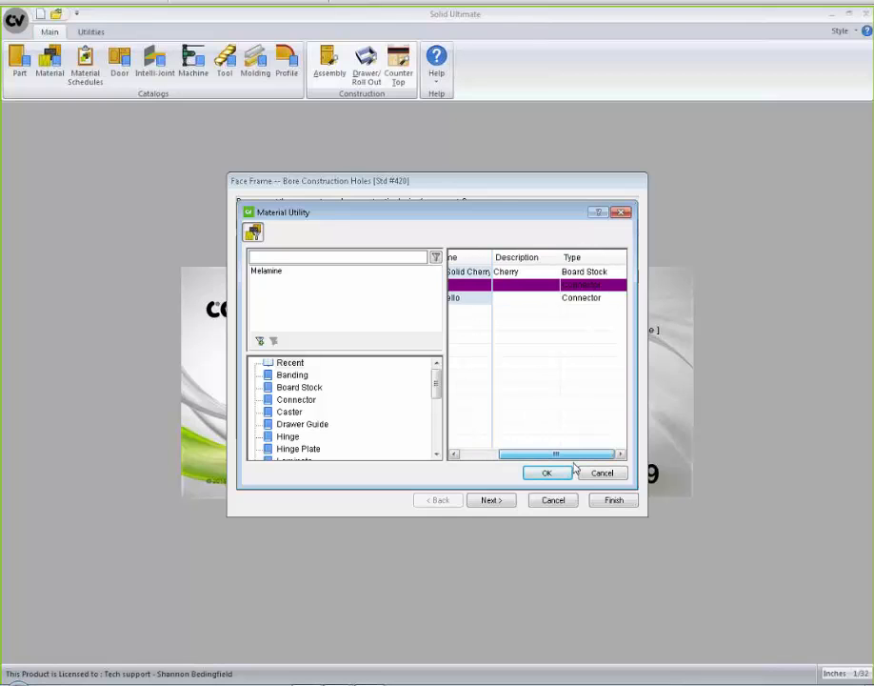
{"action": "left_click", "coordinate": [465, 455]}
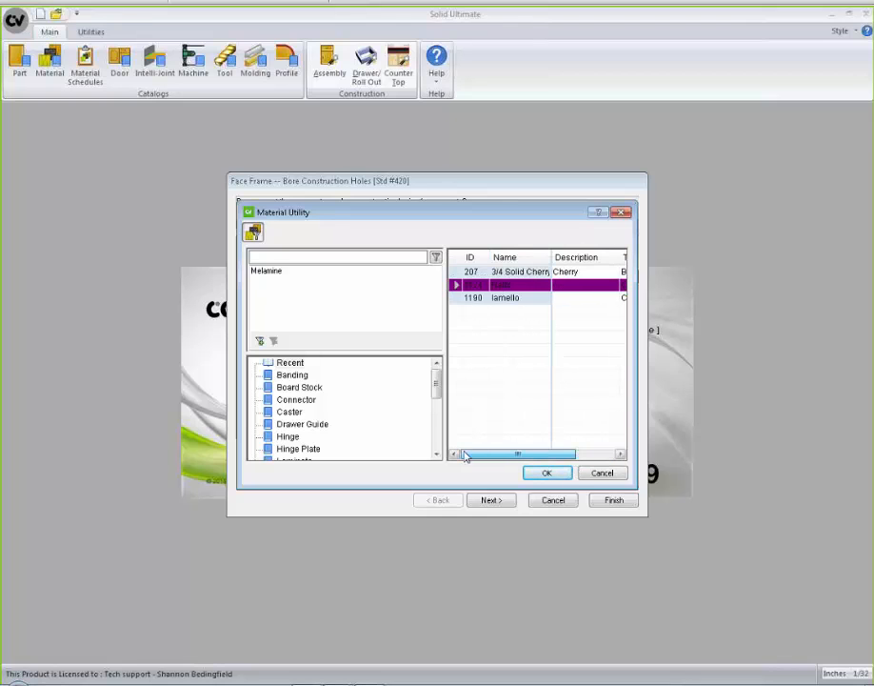
{"action": "left_click", "coordinate": [546, 474]}
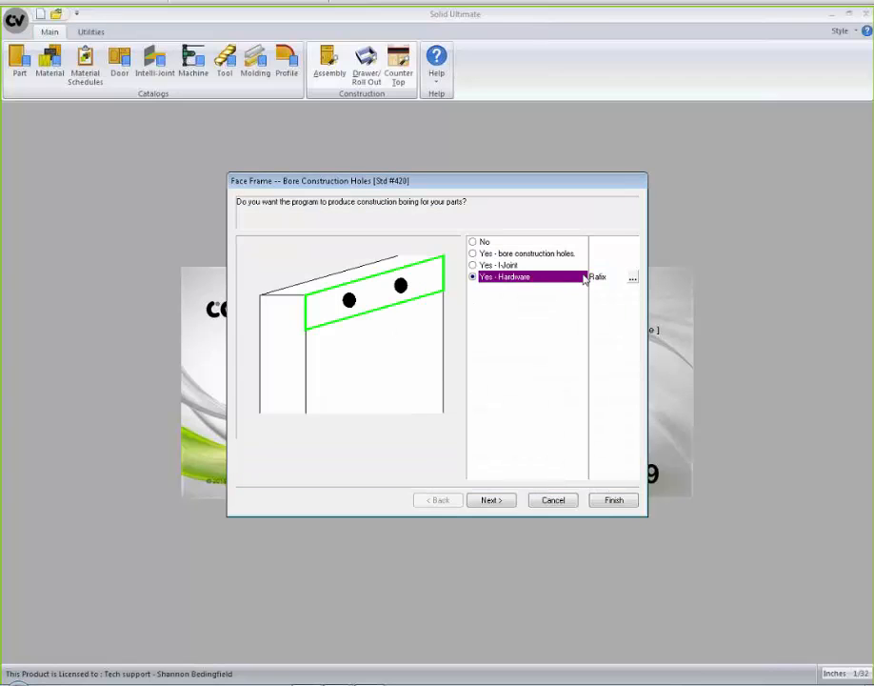
{"action": "left_click", "coordinate": [494, 501]}
{"action": "left_click", "coordinate": [495, 502]}
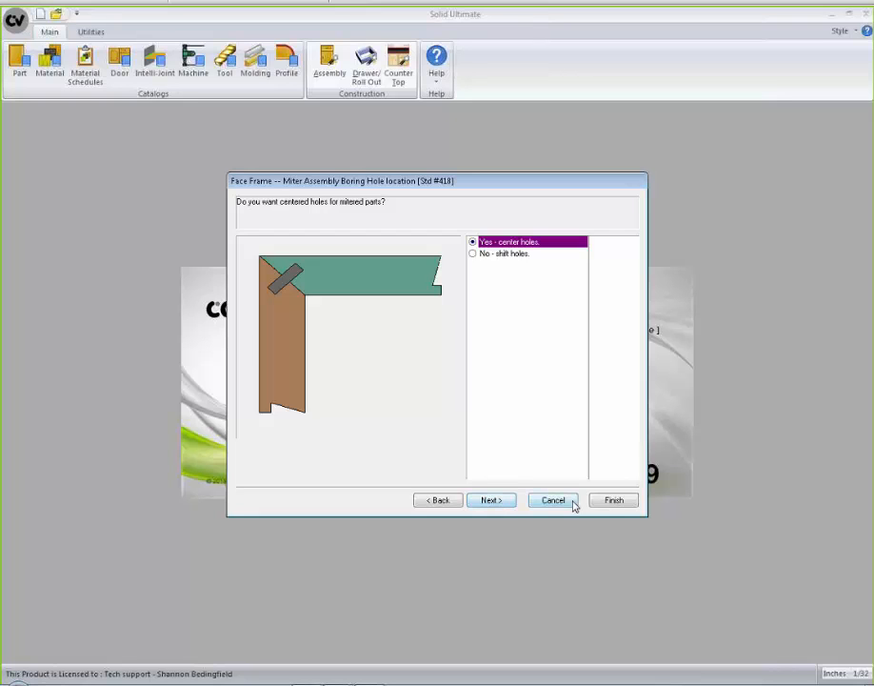
{"action": "left_click", "coordinate": [612, 500]}
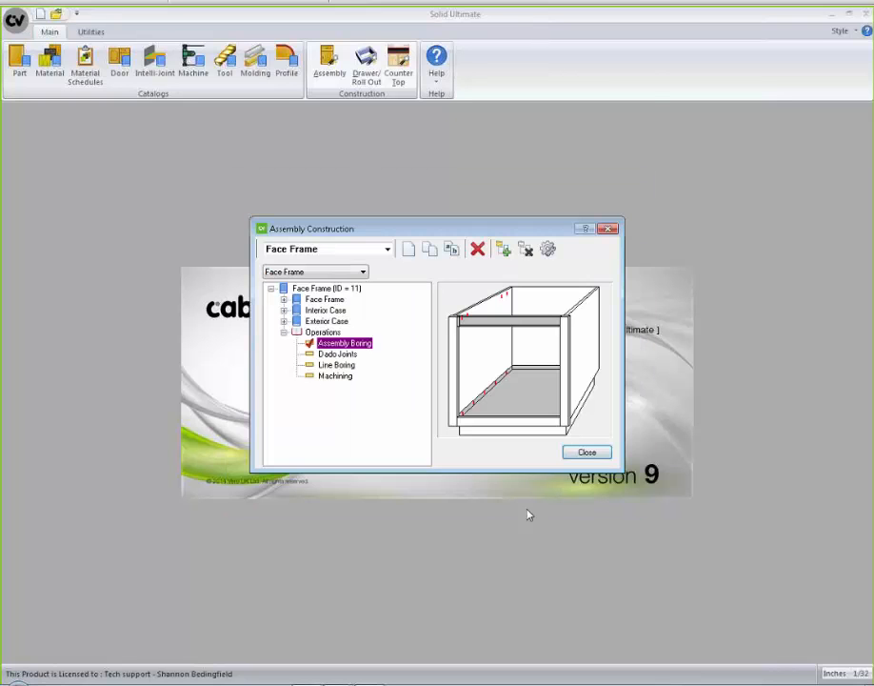
Open the Interior Case's Adjustable Shelf settings, examine the banding choices for the shelf's face, and leave without saving.
{"action": "left_click", "coordinate": [284, 332]}
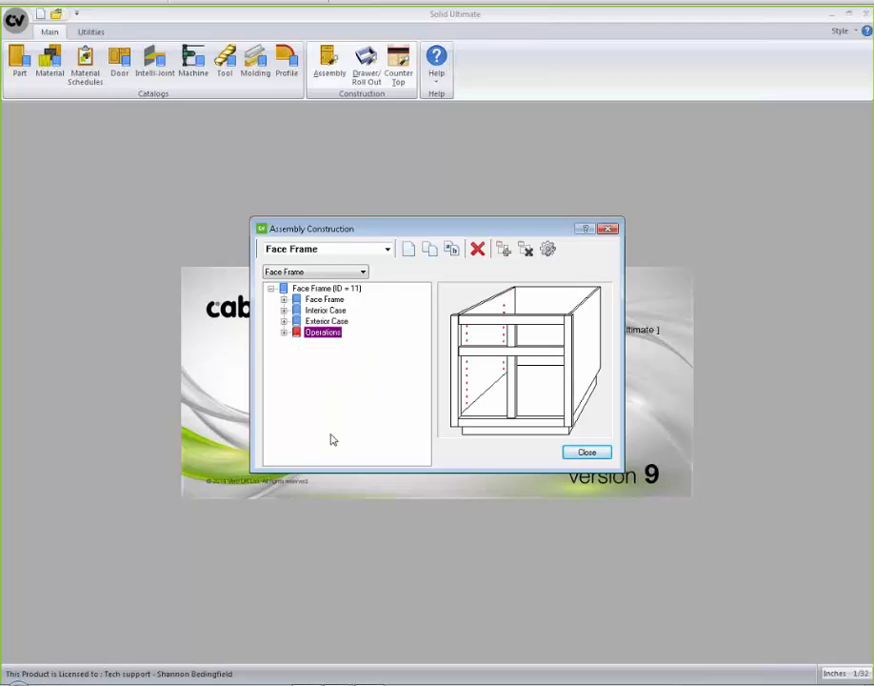
{"action": "left_click", "coordinate": [284, 299]}
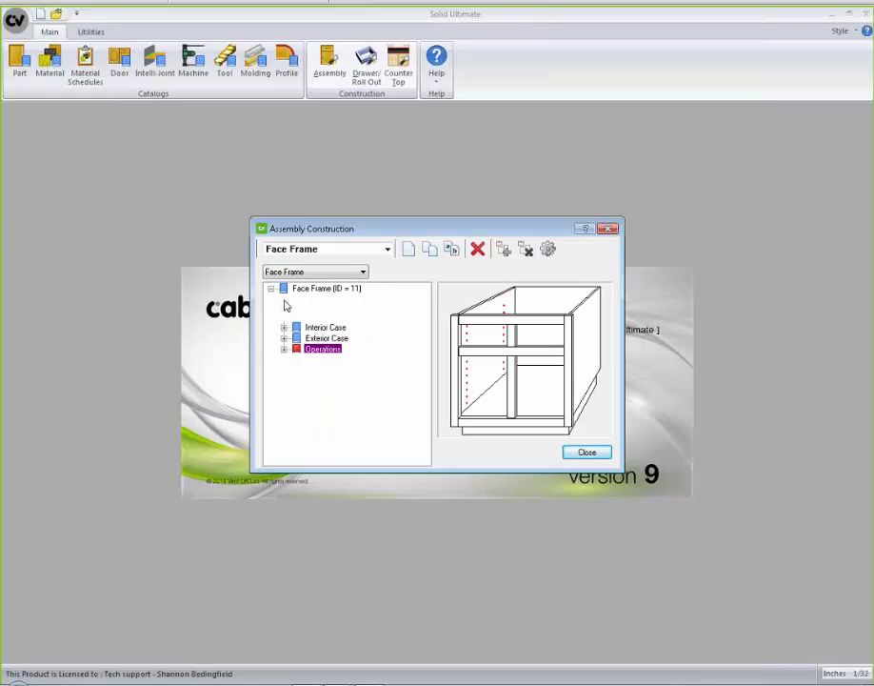
{"action": "left_click", "coordinate": [284, 299]}
{"action": "left_click", "coordinate": [283, 310]}
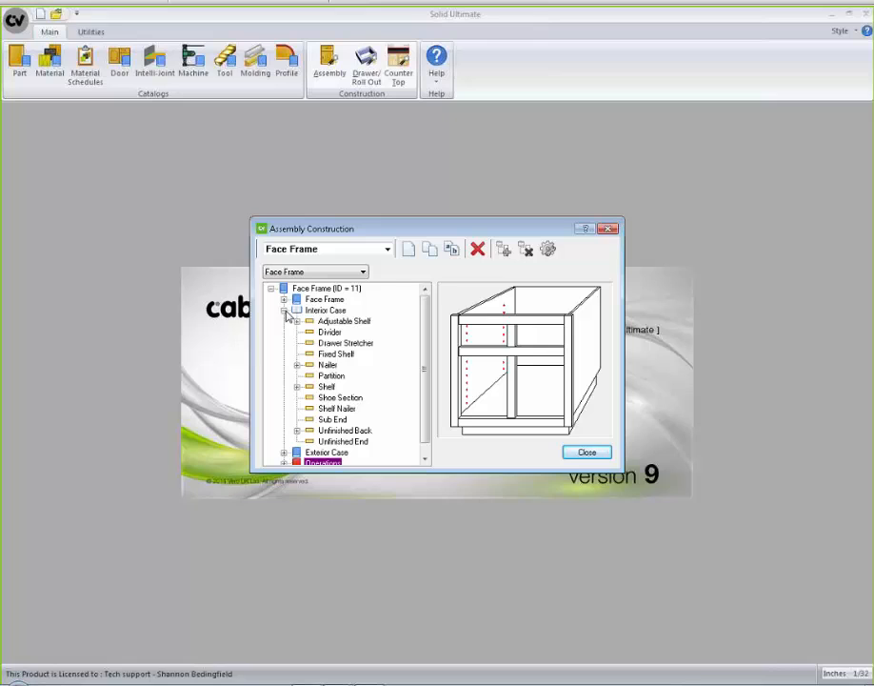
{"action": "double_click", "coordinate": [342, 322]}
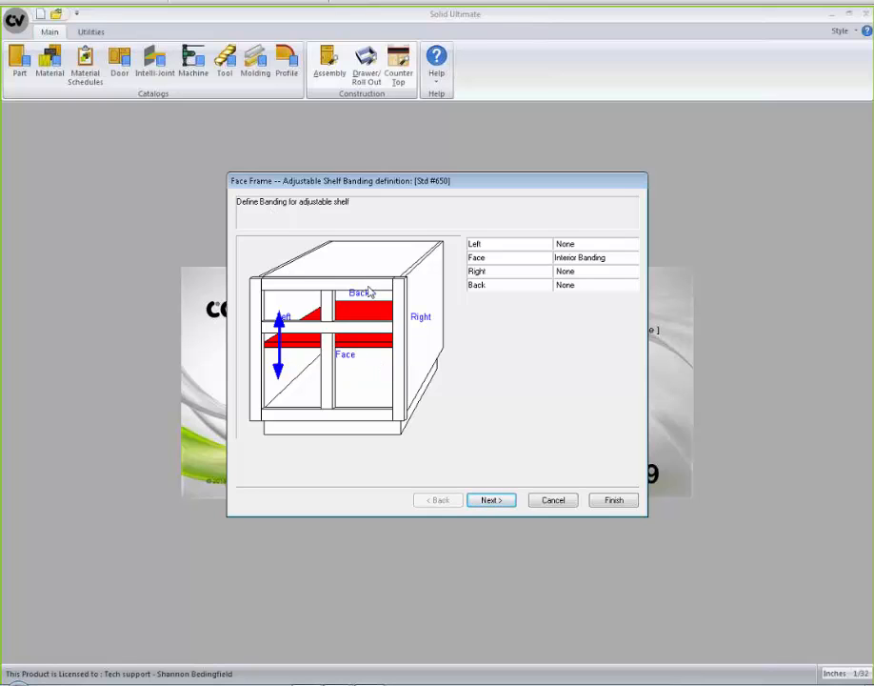
{"action": "left_click", "coordinate": [625, 259]}
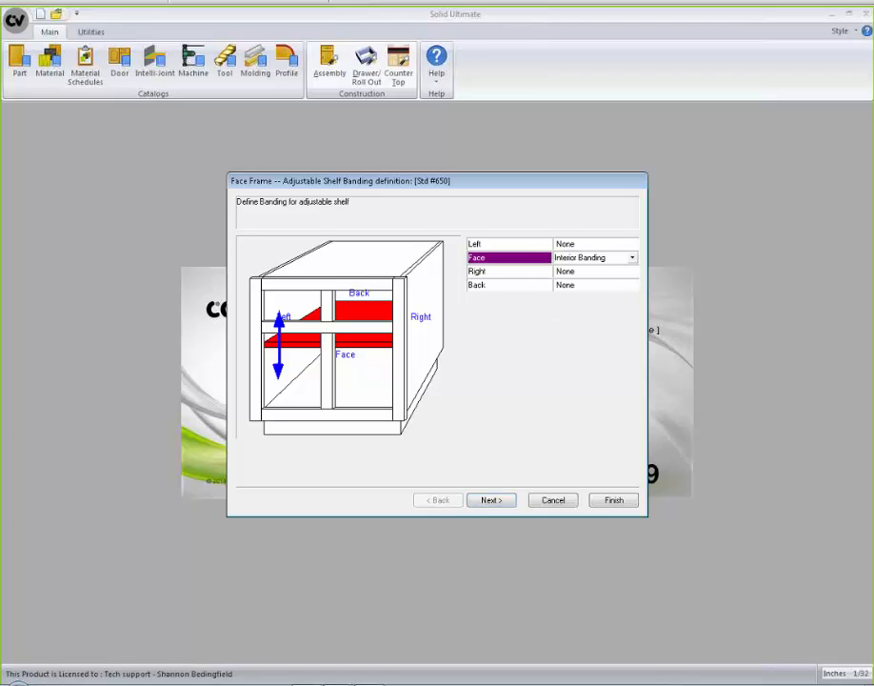
{"action": "left_click", "coordinate": [631, 258]}
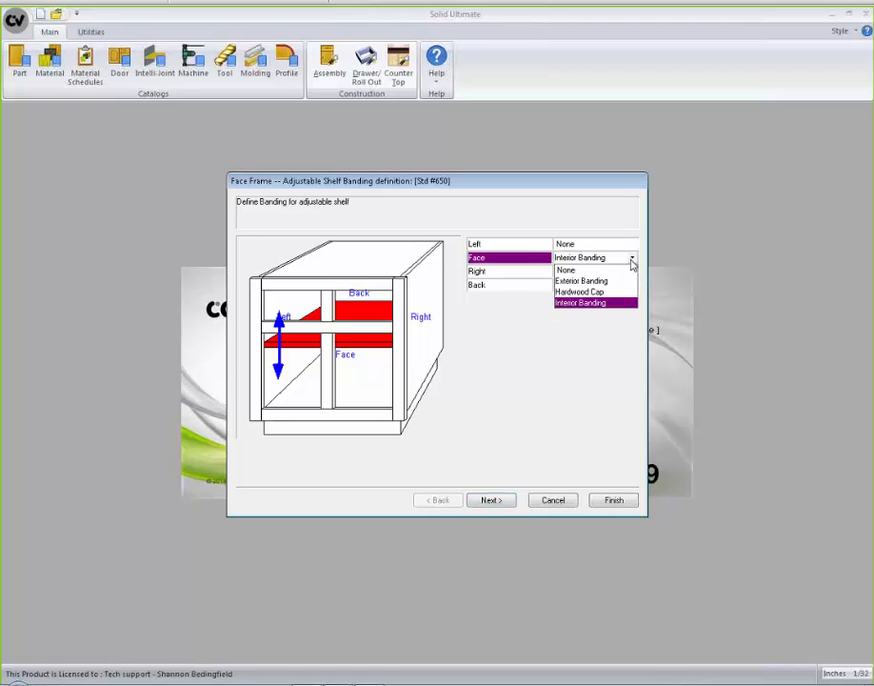
{"action": "left_click", "coordinate": [592, 303]}
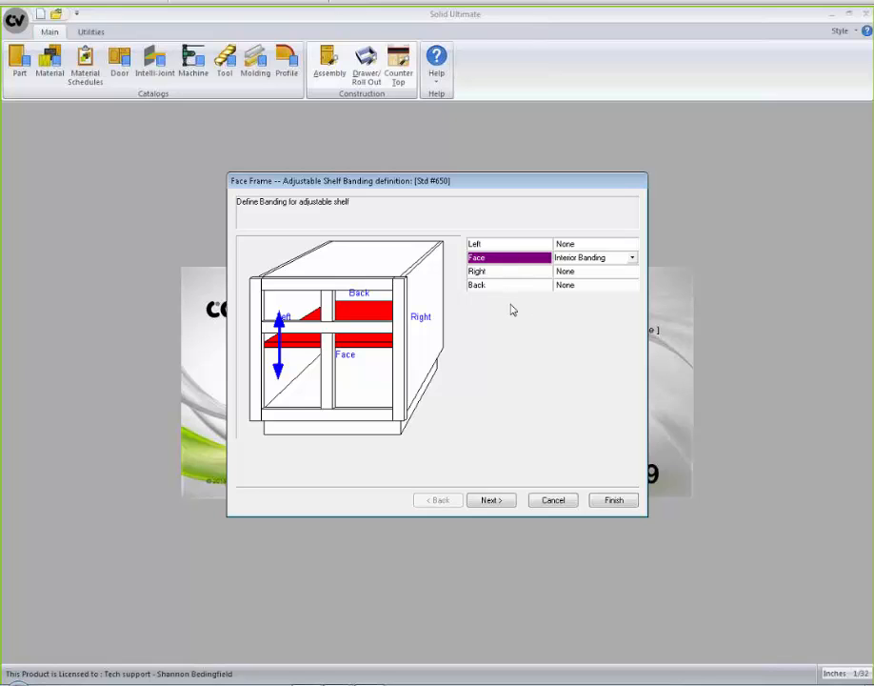
{"action": "left_click", "coordinate": [554, 501]}
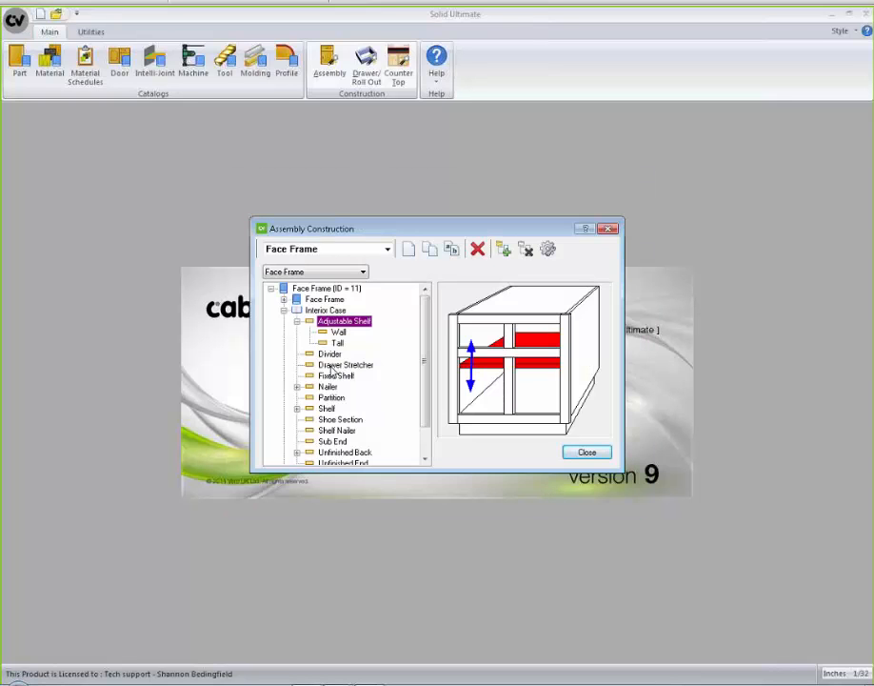
Examine the banding definitions of the Interior Case's drawer stretcher and partition, and collapse the Interior Case group.
{"action": "double_click", "coordinate": [334, 363]}
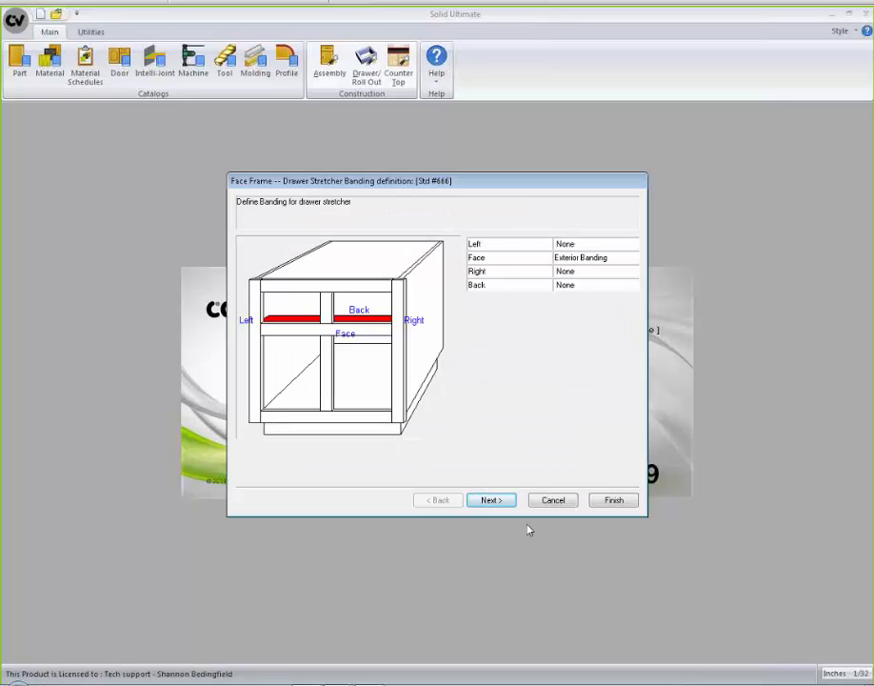
{"action": "left_click", "coordinate": [554, 501]}
{"action": "double_click", "coordinate": [320, 401]}
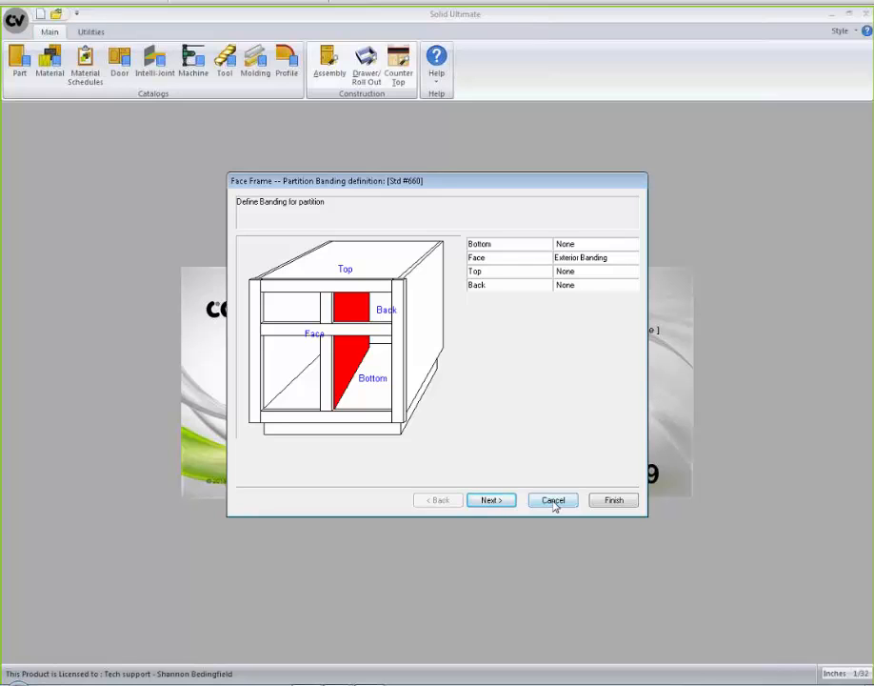
{"action": "left_click", "coordinate": [553, 501]}
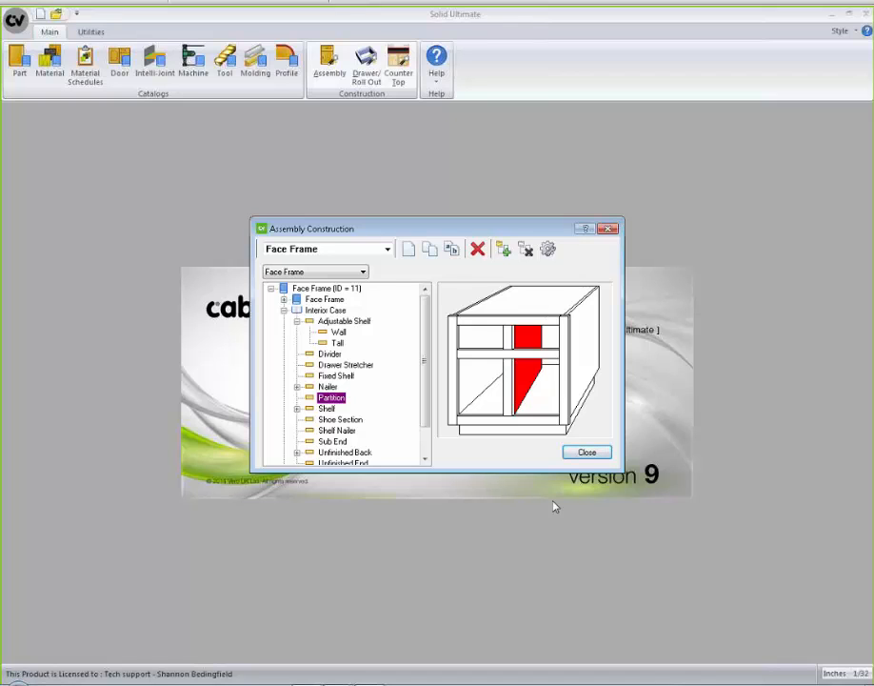
{"action": "scroll", "coordinate": [429, 342], "scroll_direction": "down", "scroll_amount": 1}
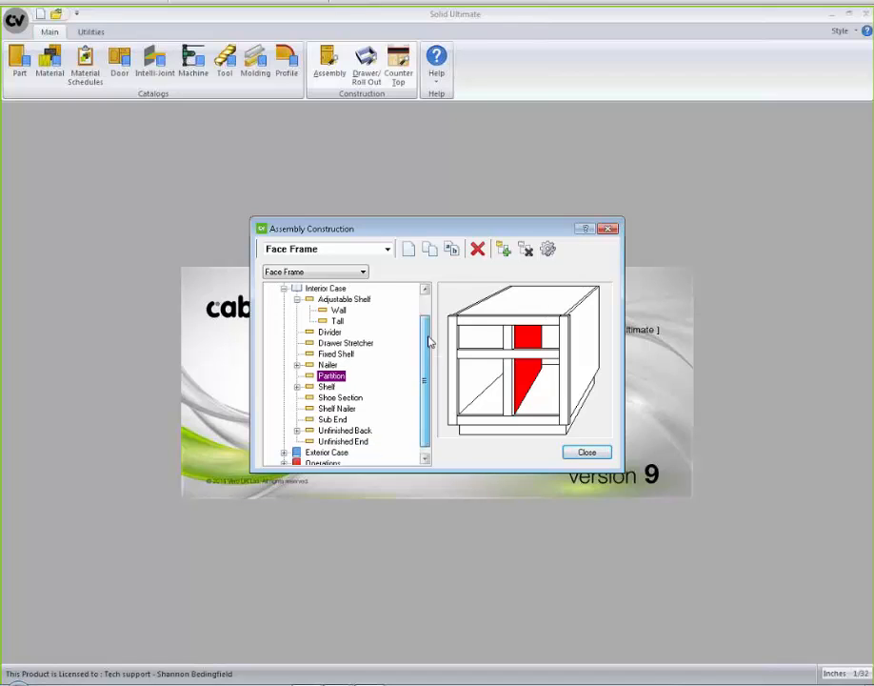
{"action": "scroll", "coordinate": [429, 342], "scroll_direction": "down", "scroll_amount": 1}
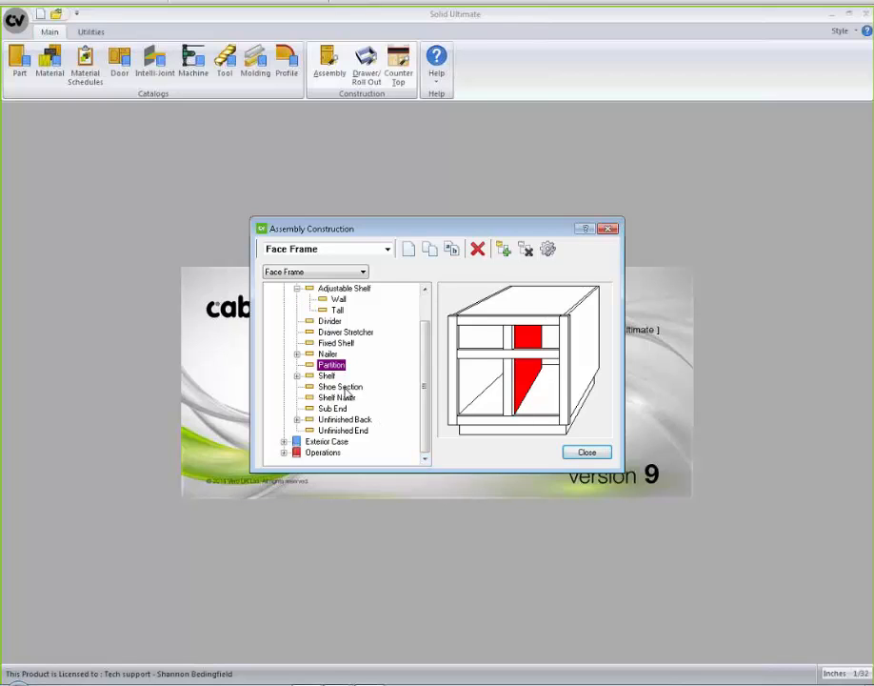
{"action": "left_click", "coordinate": [296, 287]}
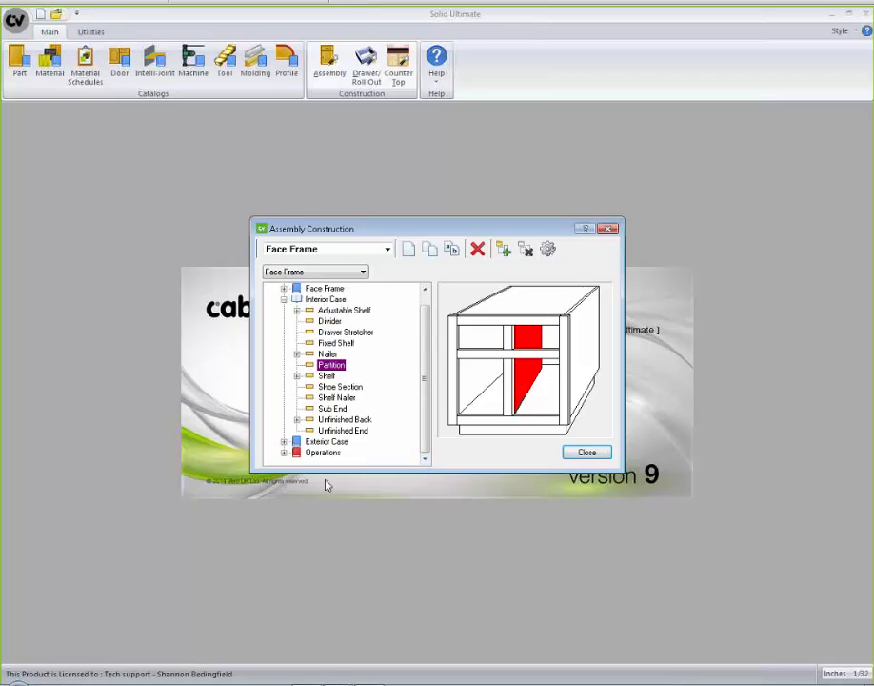
{"action": "left_click", "coordinate": [283, 299]}
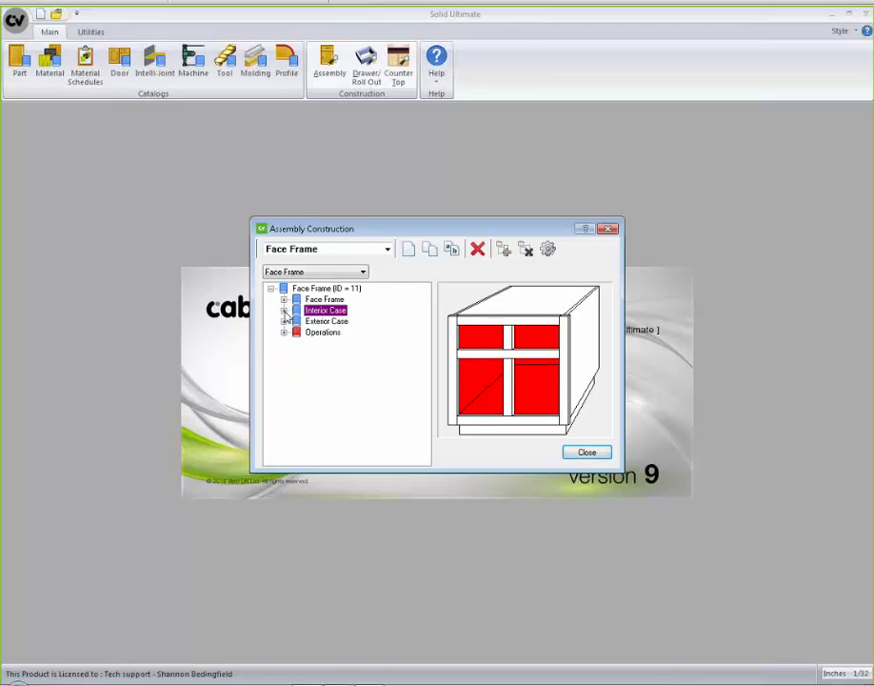
Examine the Exterior Case's top banding, top type and finished-side orientation settings, and close Assembly Construction without saving changes to Face Frame.
{"action": "left_click", "coordinate": [284, 322]}
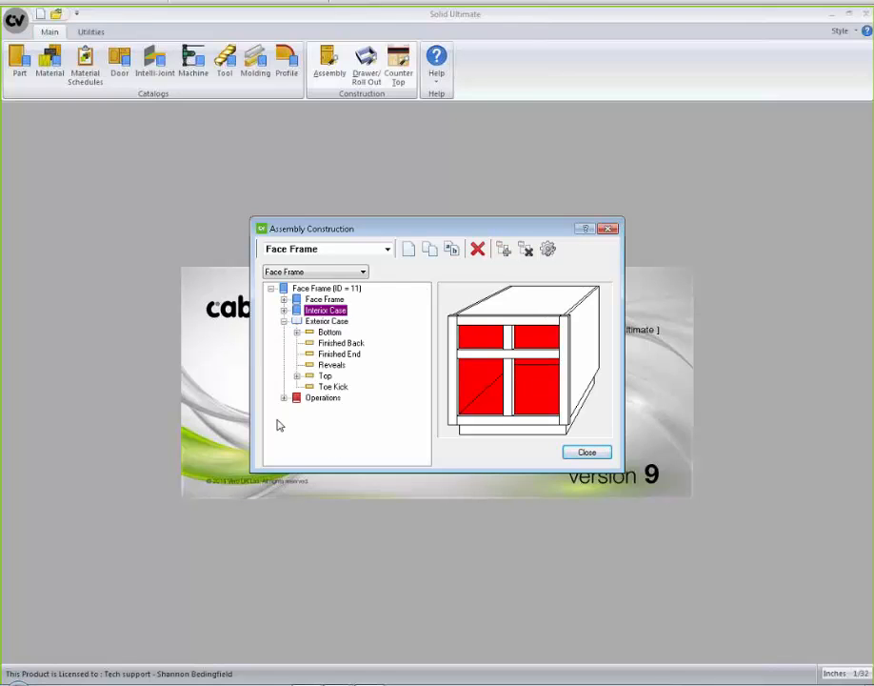
{"action": "left_click", "coordinate": [325, 376]}
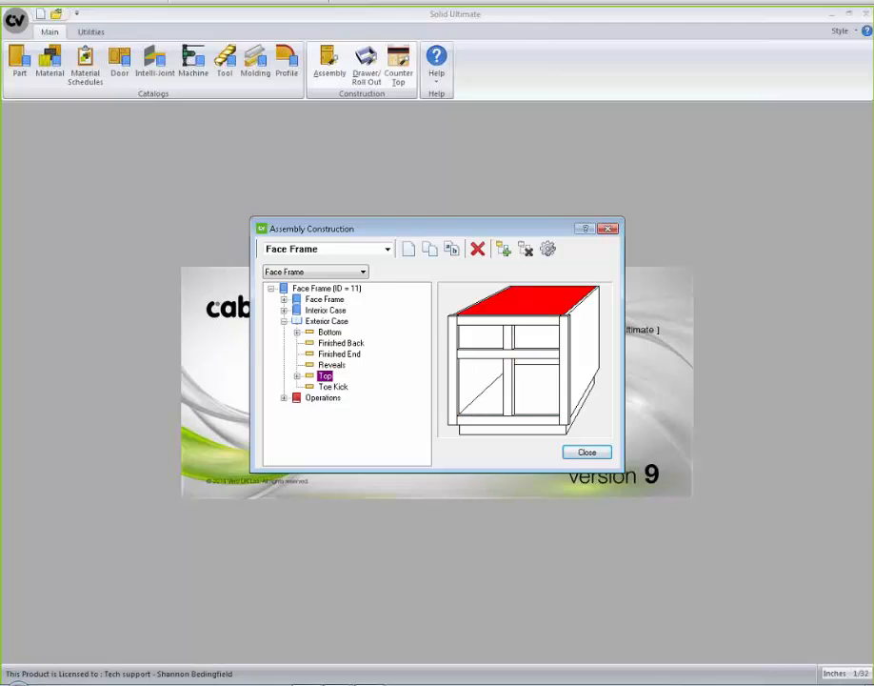
{"action": "double_click", "coordinate": [326, 377]}
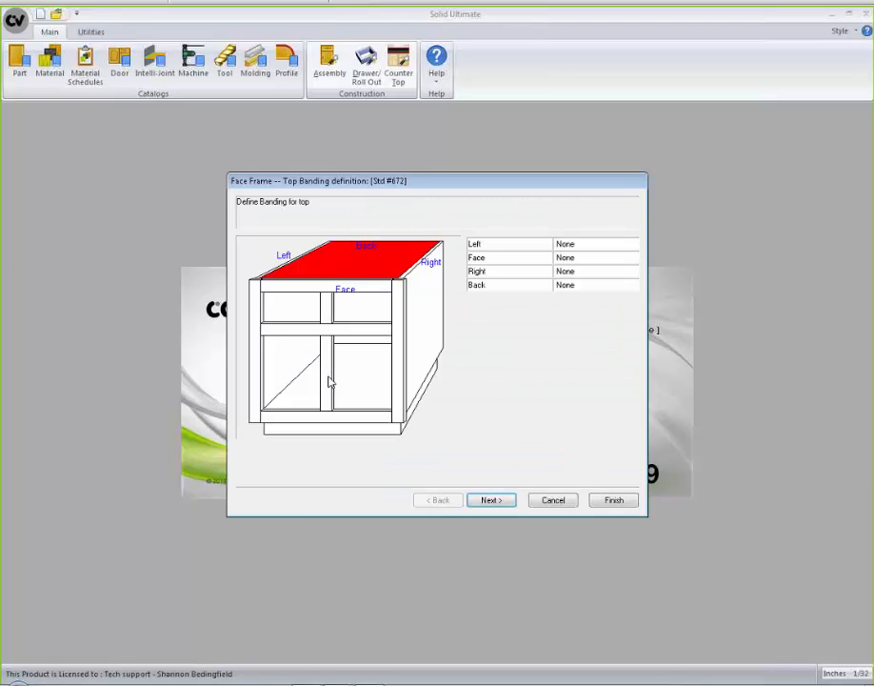
{"action": "left_click", "coordinate": [499, 503]}
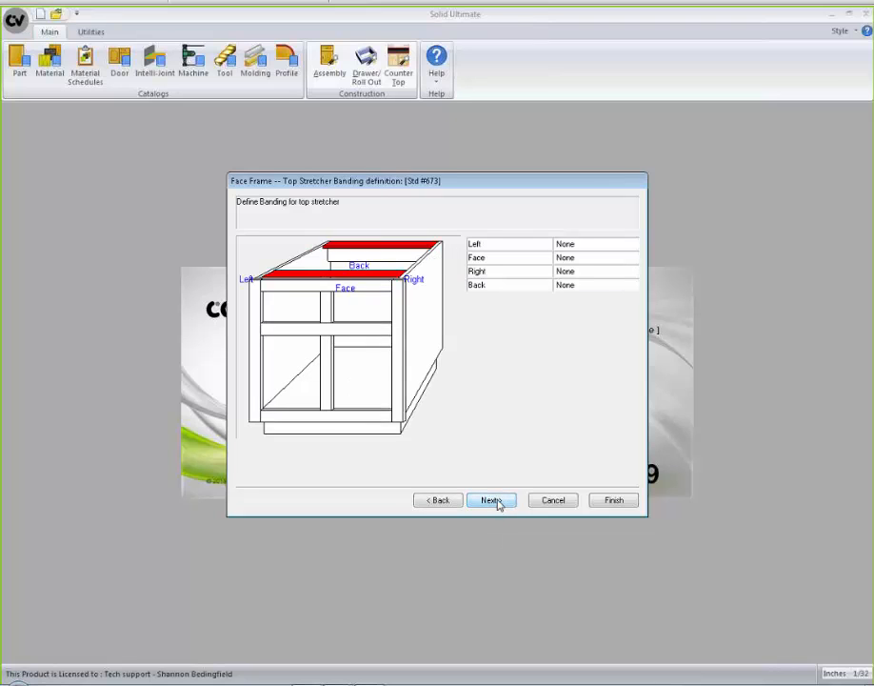
{"action": "left_click", "coordinate": [490, 500]}
{"action": "left_click", "coordinate": [491, 500]}
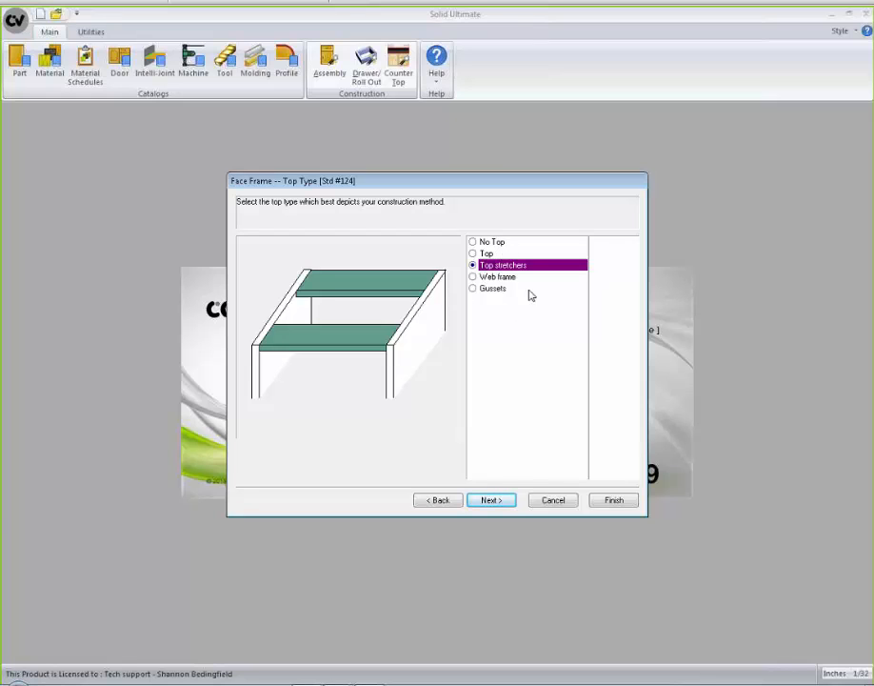
{"action": "left_click", "coordinate": [491, 501]}
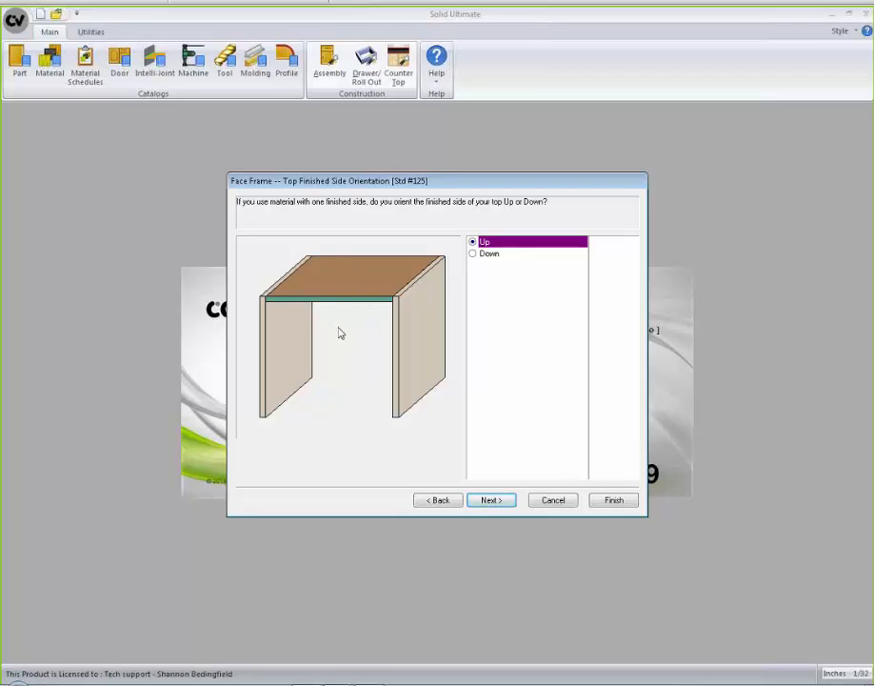
{"action": "left_click", "coordinate": [452, 502]}
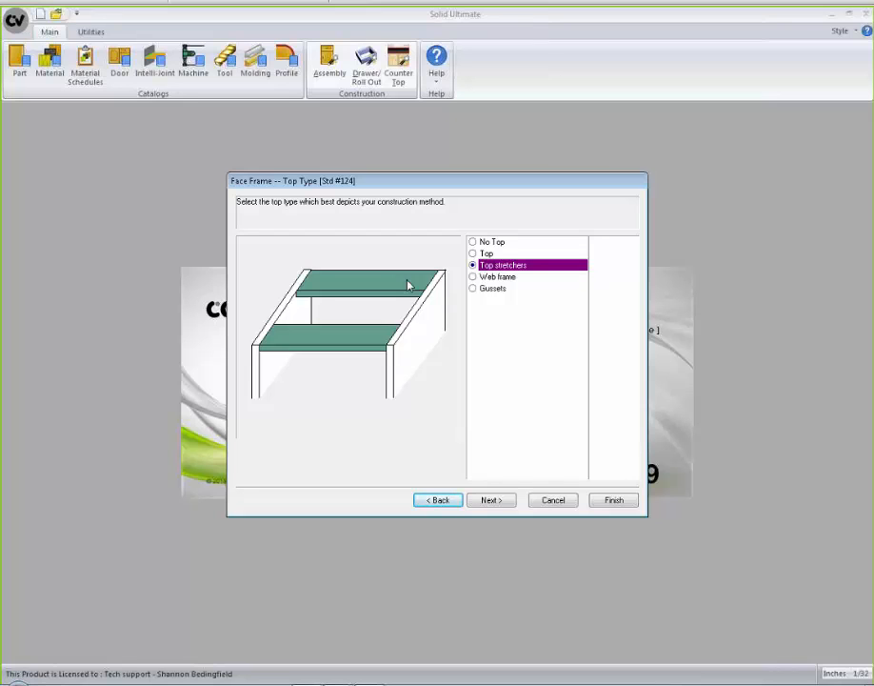
{"action": "left_click", "coordinate": [555, 501]}
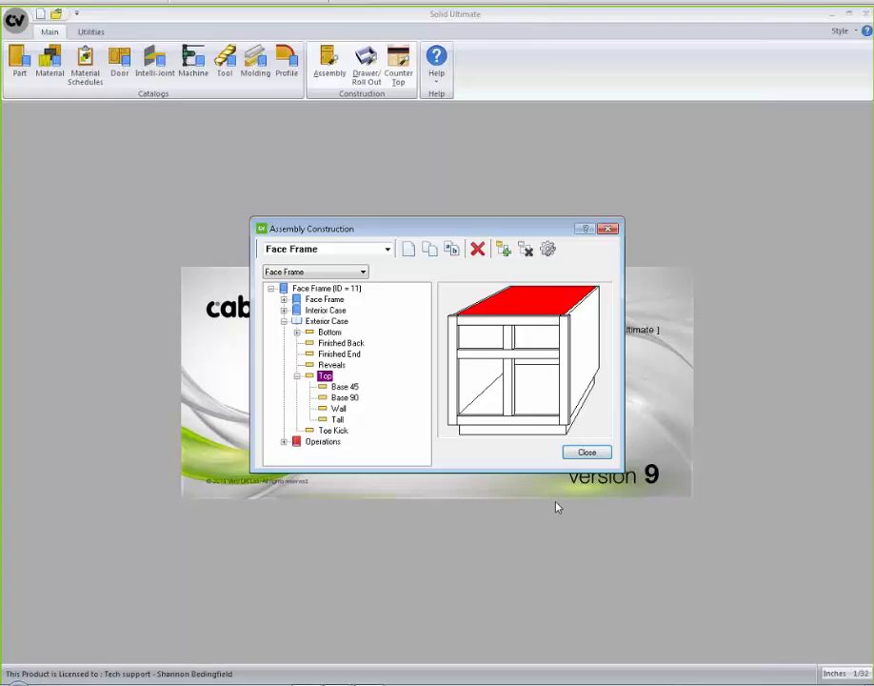
{"action": "left_click", "coordinate": [584, 454]}
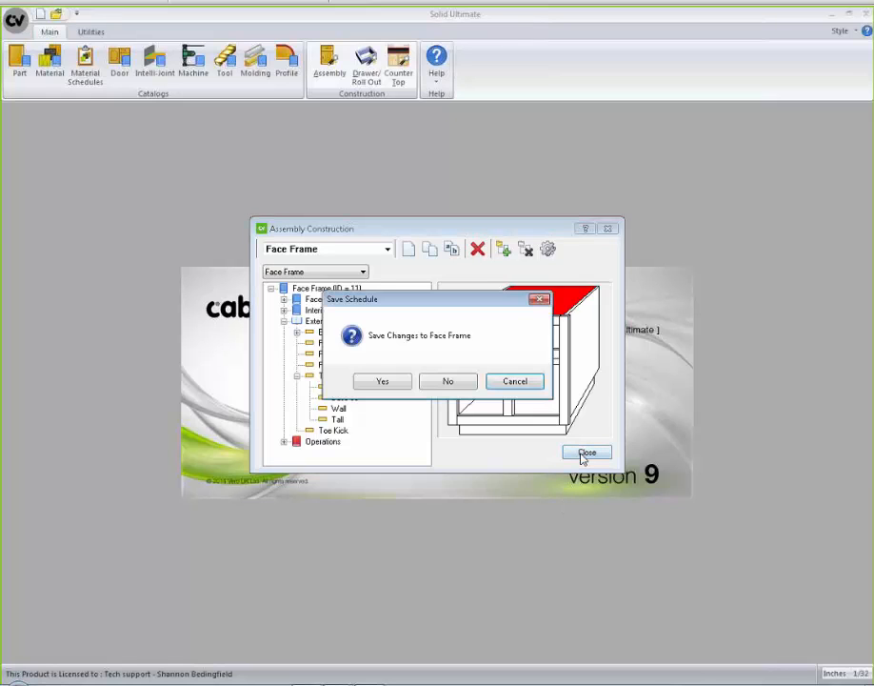
{"action": "left_click", "coordinate": [429, 383]}
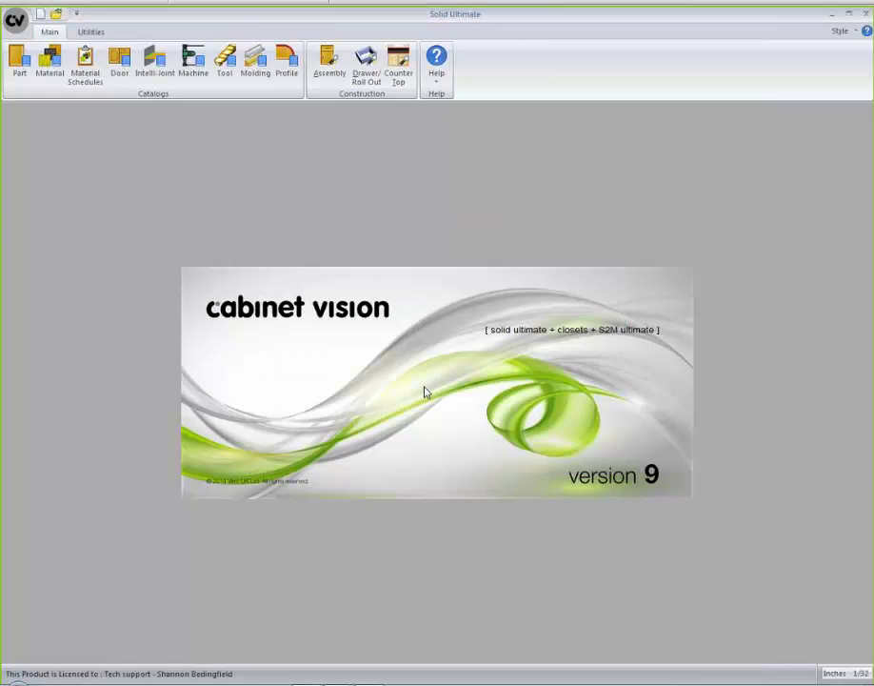
Examine the sub-front banding definition of the 5 Piece Drawer in the drawer box construction, and leave without changes.
{"action": "left_click", "coordinate": [366, 80]}
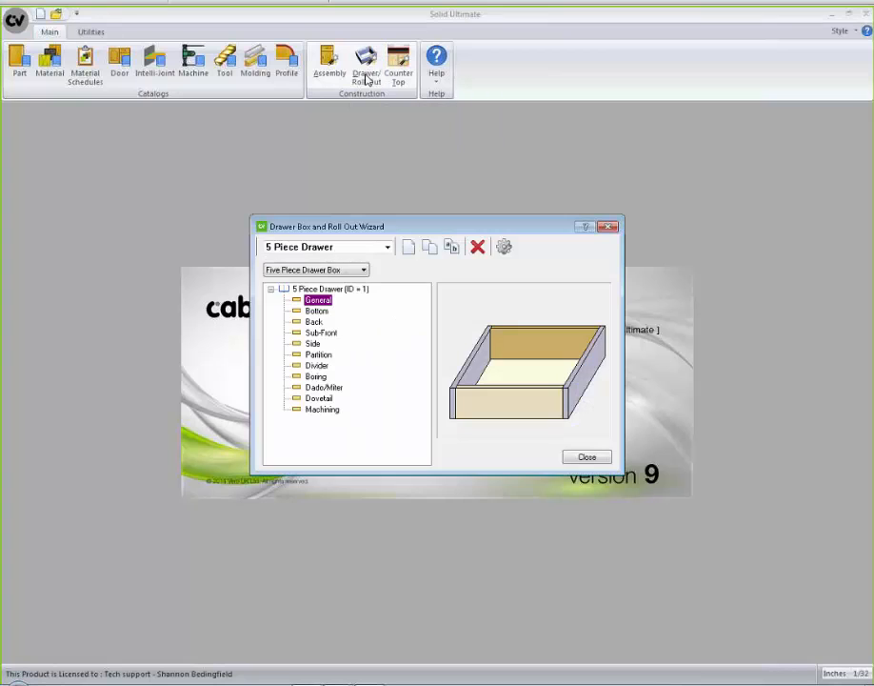
{"action": "double_click", "coordinate": [319, 334]}
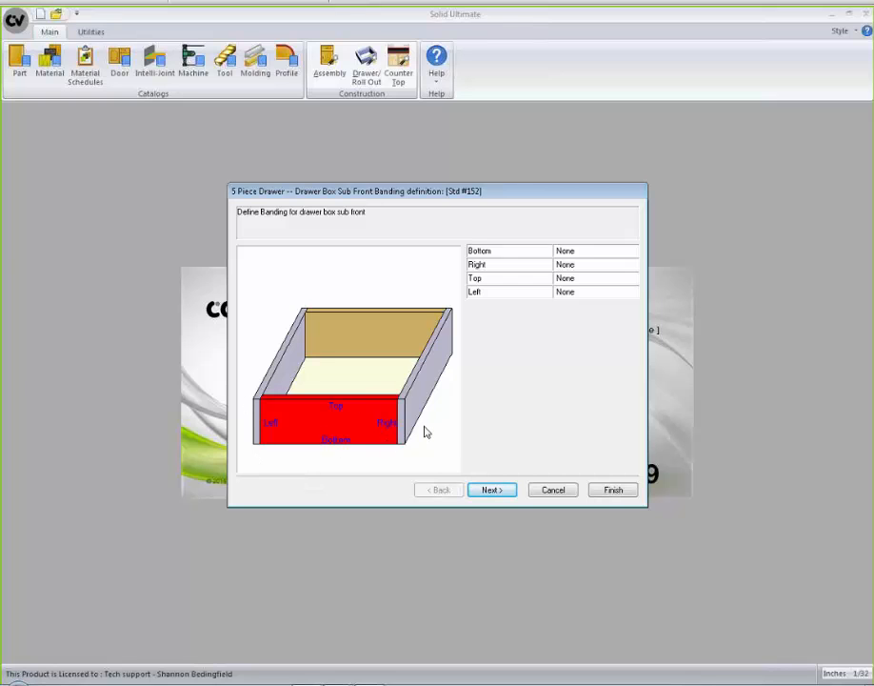
{"action": "left_click", "coordinate": [553, 490]}
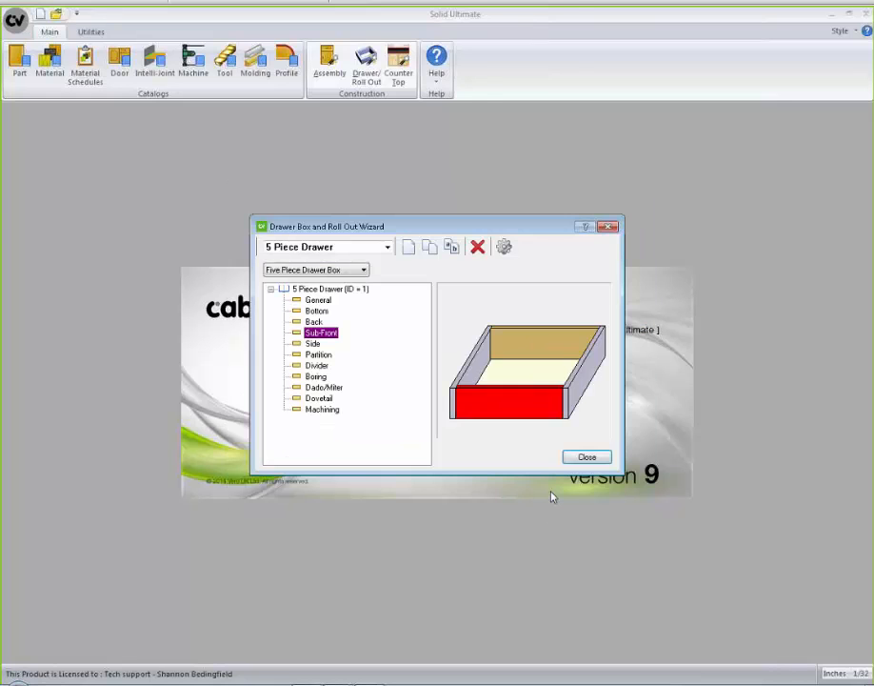
{"action": "left_click", "coordinate": [587, 457]}
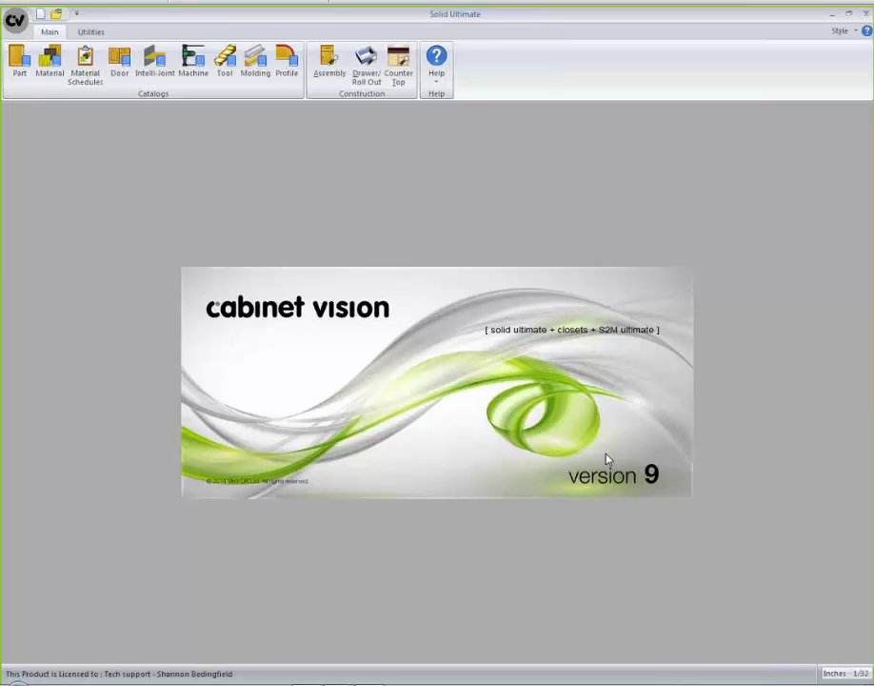
Start a new job and set the room's interior texture to Birch and exterior texture to Cherry.
{"action": "left_click", "coordinate": [43, 17]}
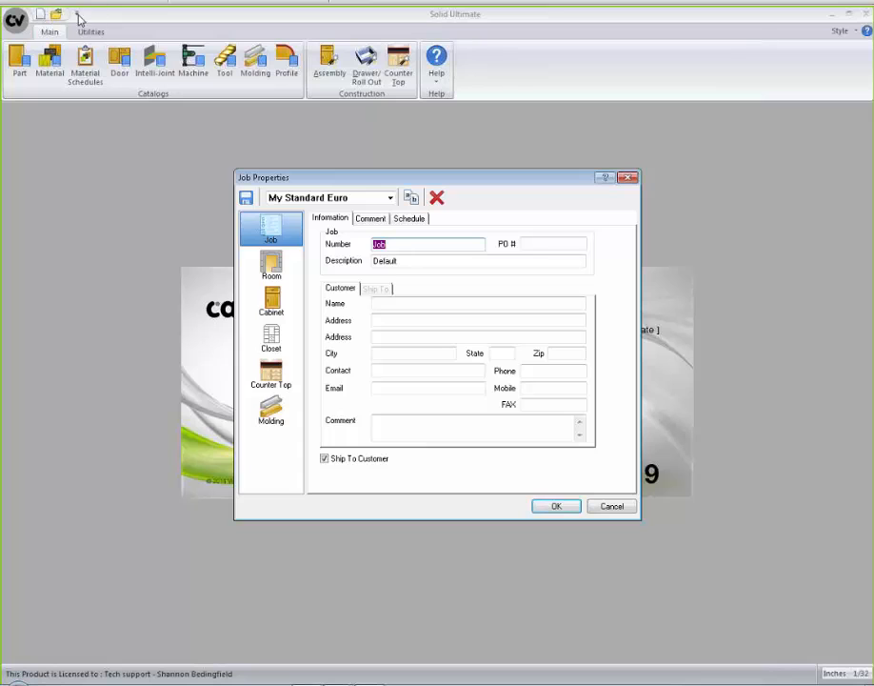
{"action": "left_click", "coordinate": [271, 271]}
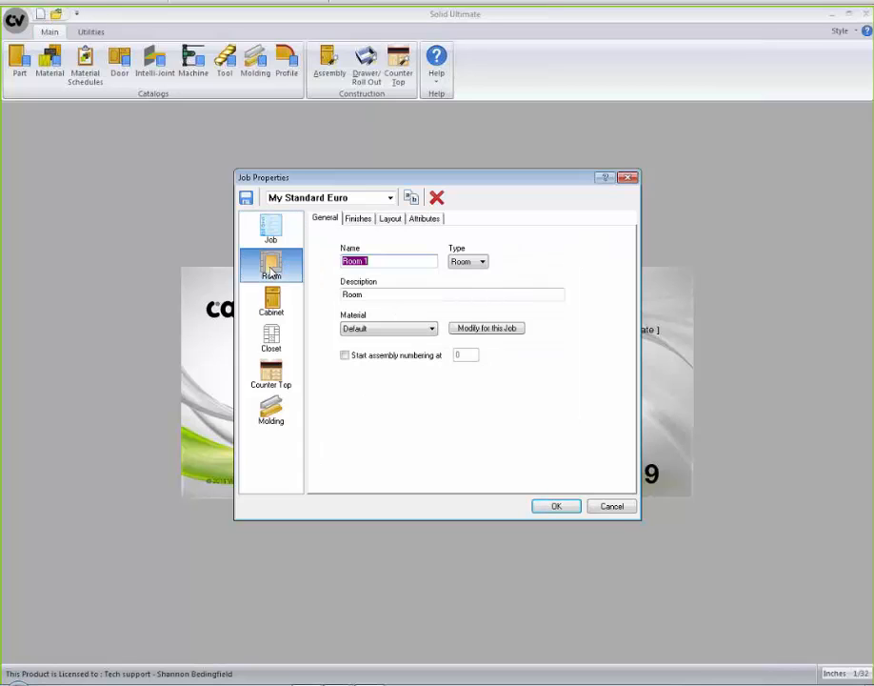
{"action": "left_click", "coordinate": [358, 220]}
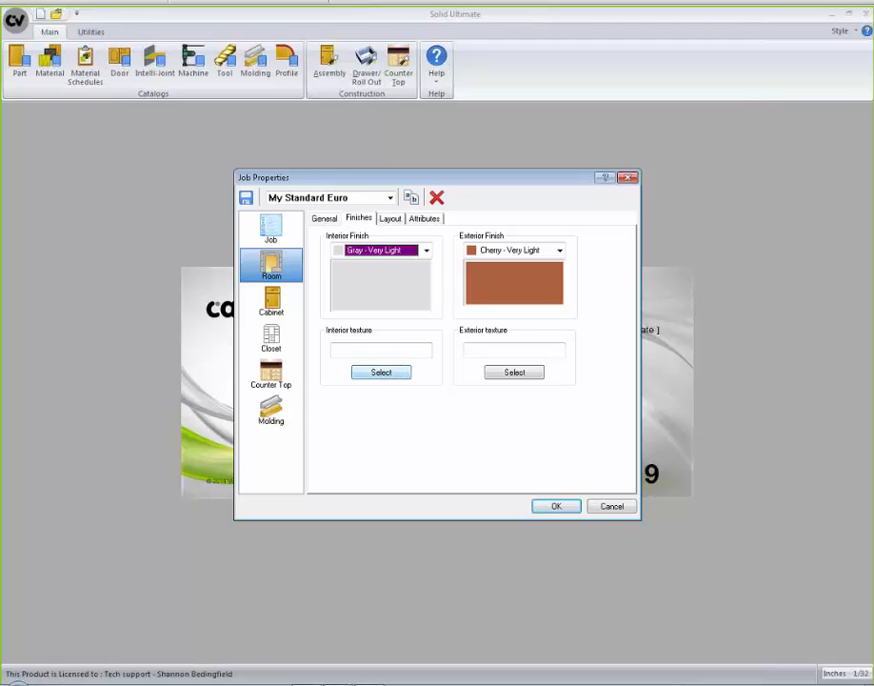
{"action": "left_click", "coordinate": [381, 372]}
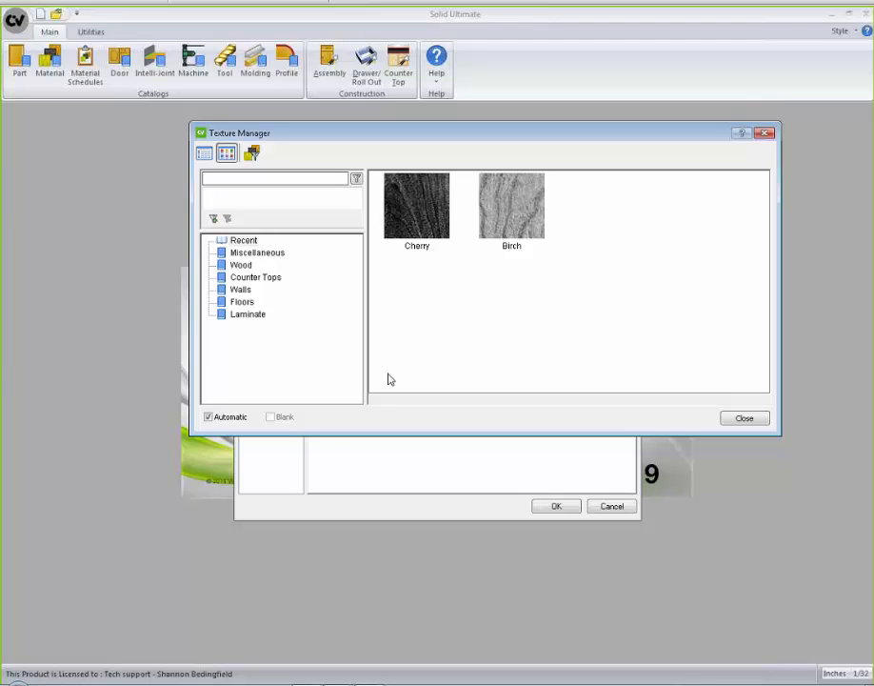
{"action": "left_click", "coordinate": [517, 225]}
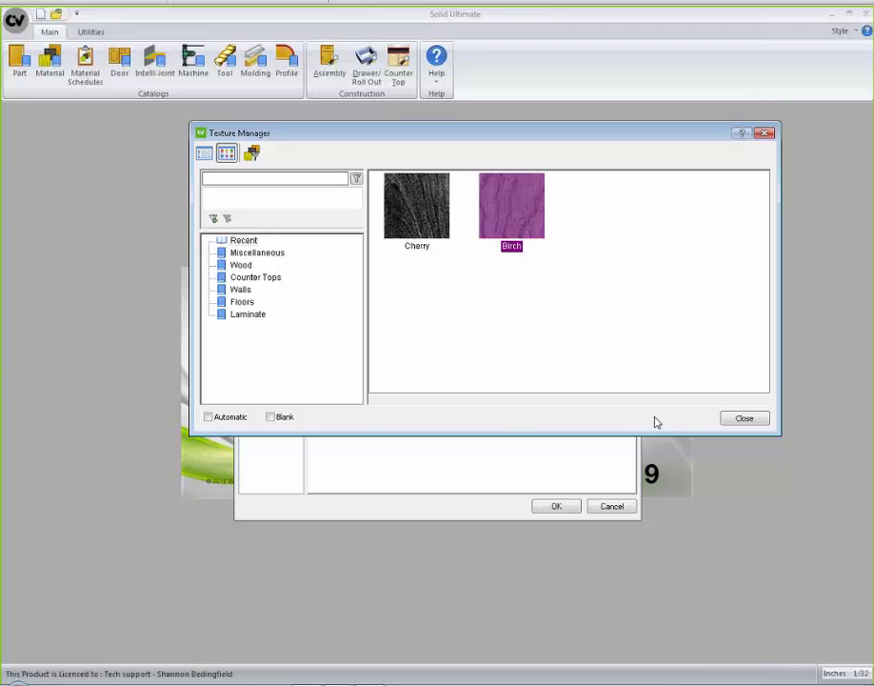
{"action": "double_click", "coordinate": [506, 221]}
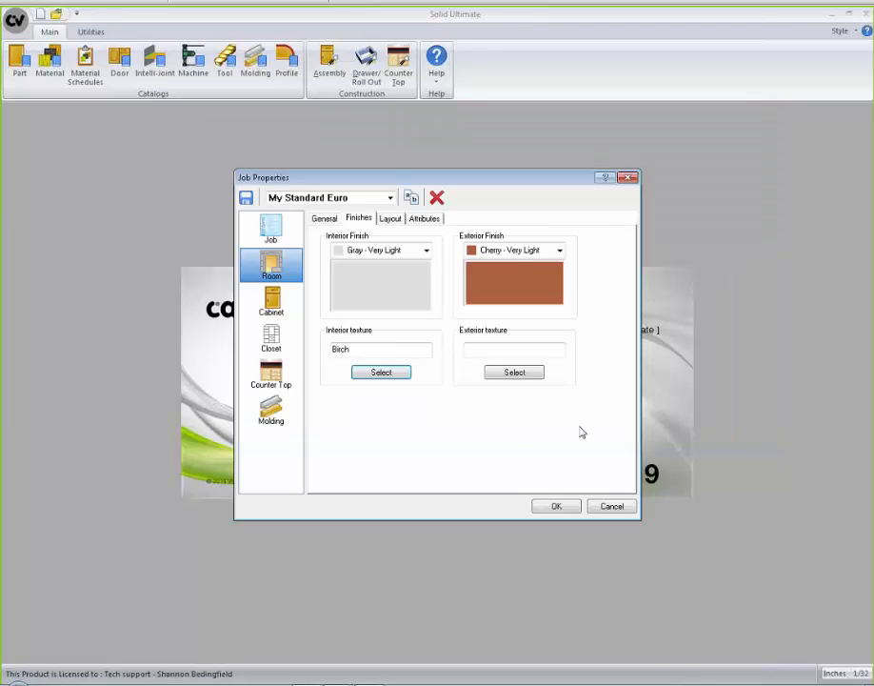
{"action": "left_click", "coordinate": [530, 373]}
{"action": "double_click", "coordinate": [419, 207]}
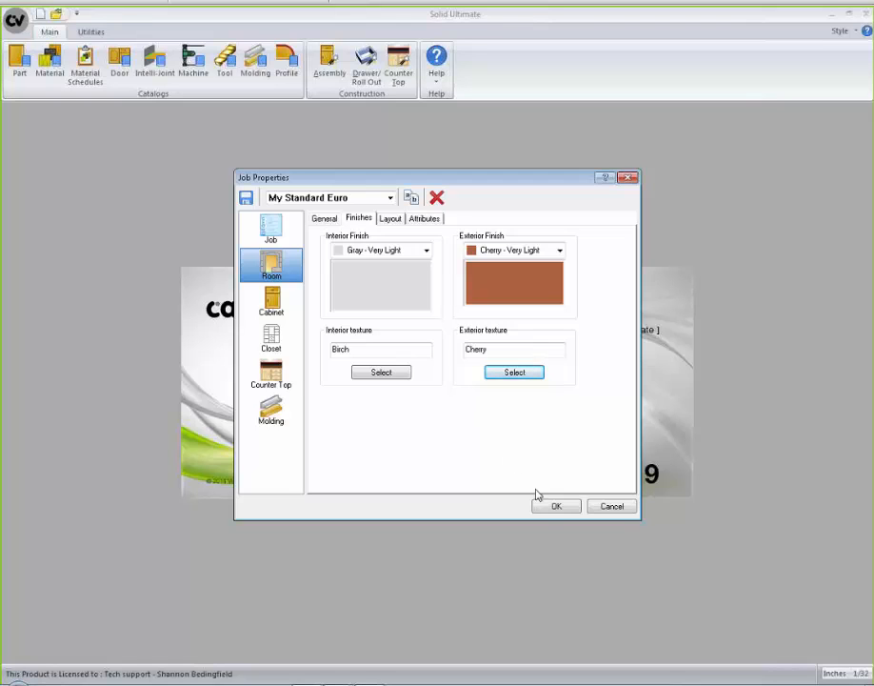
Check the cabinet construction methods and material schedules, and create the job from My Standard Euro.
{"action": "left_click", "coordinate": [276, 303]}
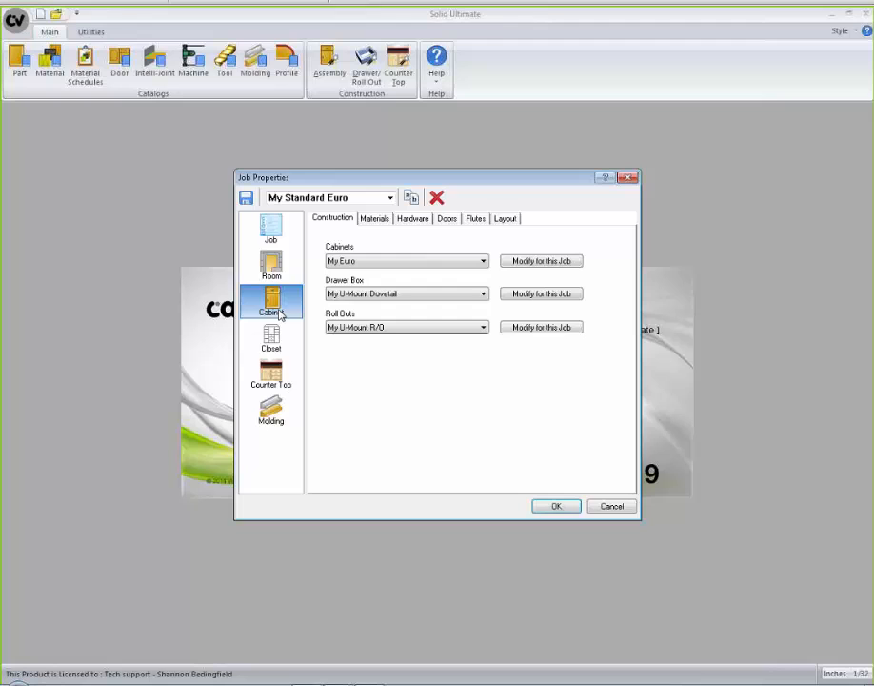
{"action": "left_click", "coordinate": [373, 219]}
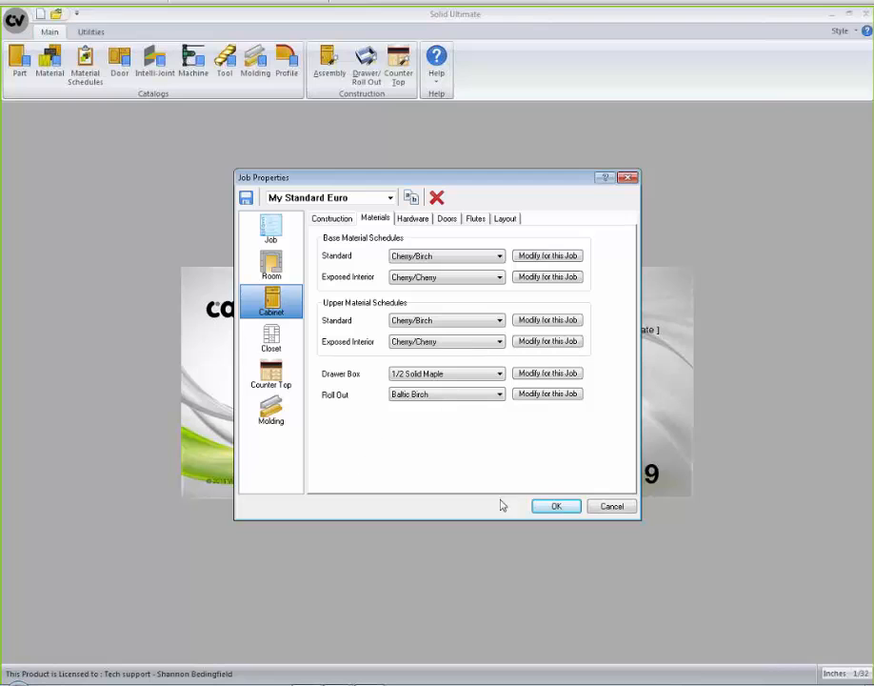
{"action": "left_click", "coordinate": [558, 505]}
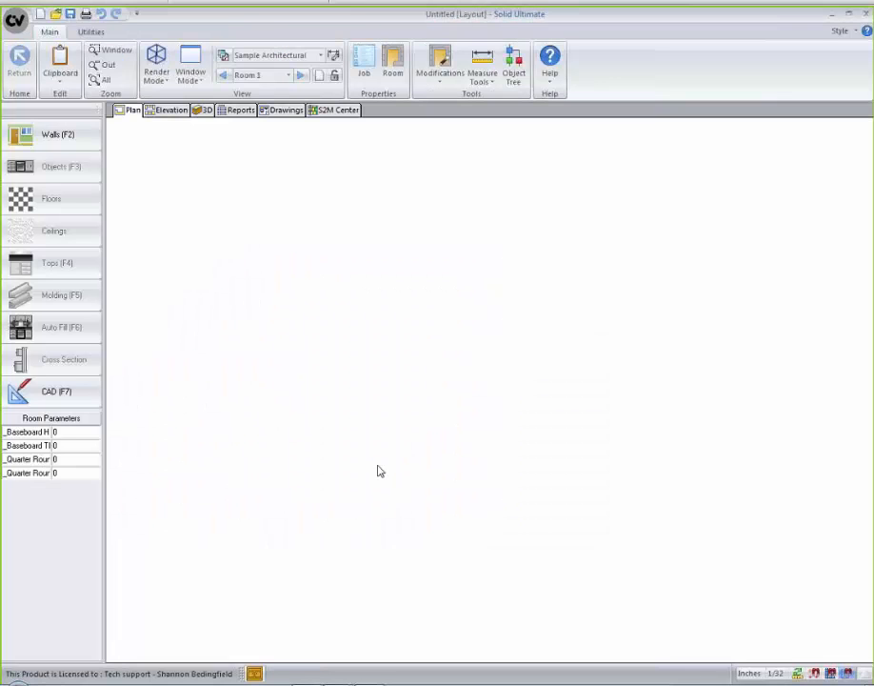
Draw one straight horizontal wall about 84 inches long in the plan and finish wall drawing.
{"action": "left_click", "coordinate": [67, 141]}
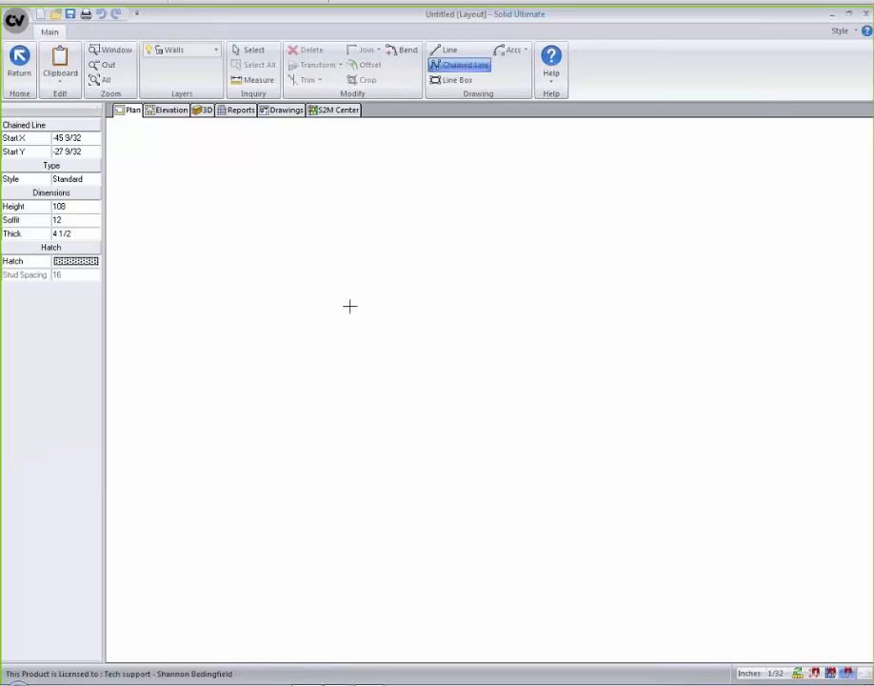
{"action": "left_click", "coordinate": [350, 301]}
{"action": "left_click", "coordinate": [611, 307]}
{"action": "right_click", "coordinate": [613, 311]}
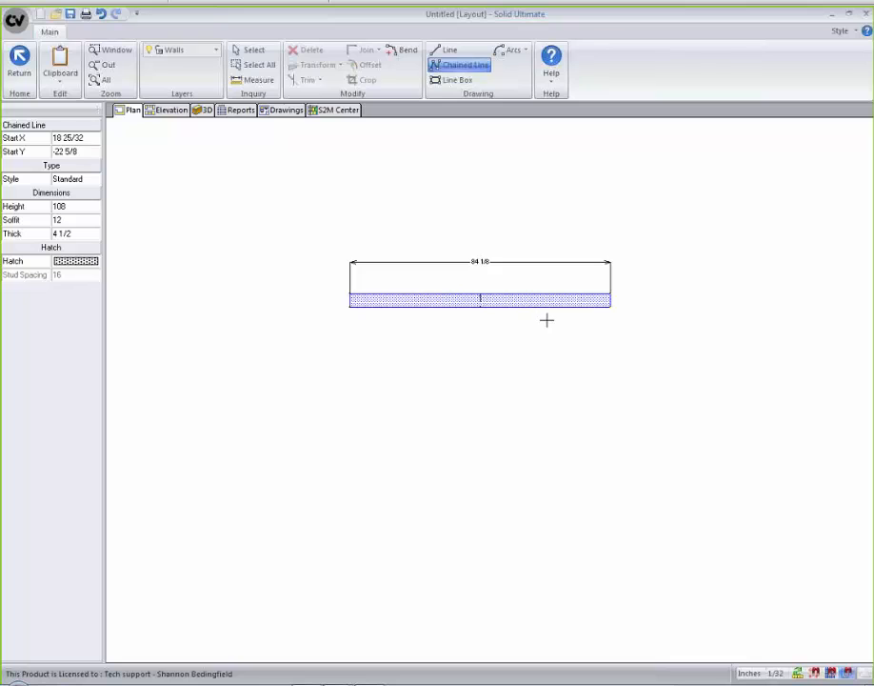
{"action": "right_click", "coordinate": [485, 320]}
{"action": "left_click", "coordinate": [491, 314]}
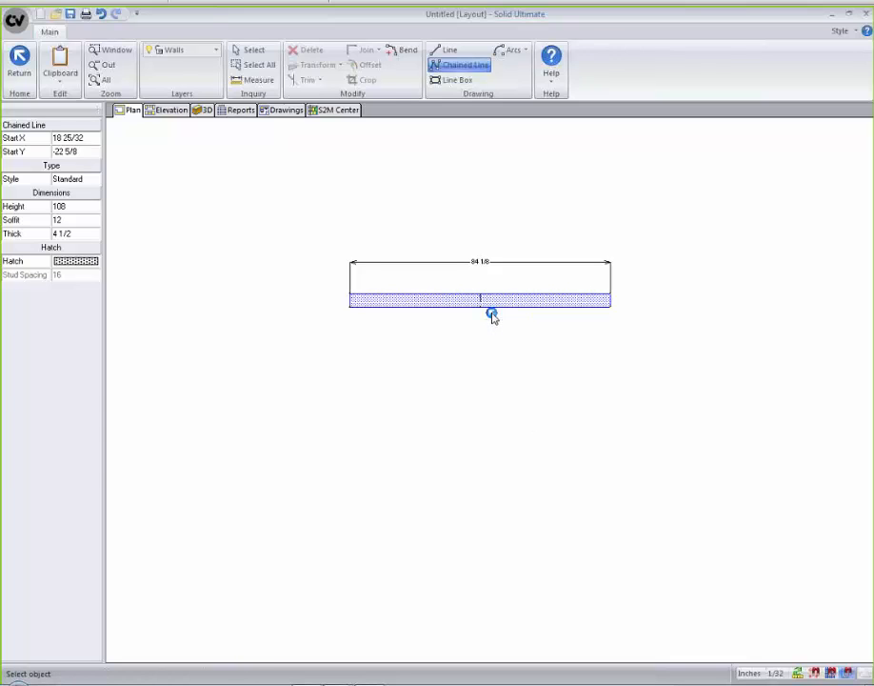
Place a standard base cabinet 10 inches from the wall's left end and a Std Upper wall cabinet directly above it.
{"action": "left_click_drag", "start_coordinate": [254, 673], "coordinate": [427, 347]}
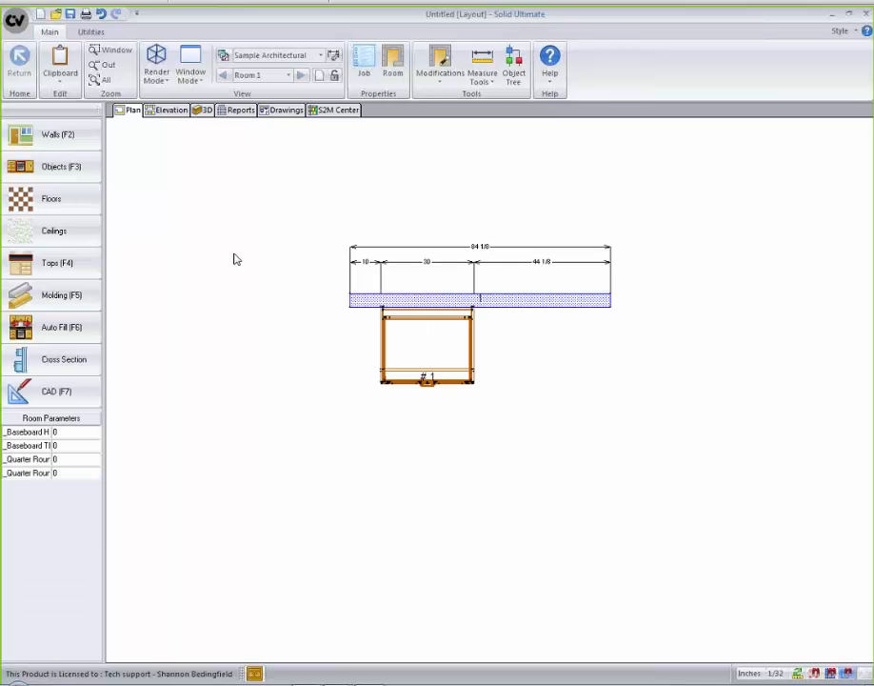
{"action": "left_click", "coordinate": [94, 181]}
{"action": "left_click", "coordinate": [69, 171]}
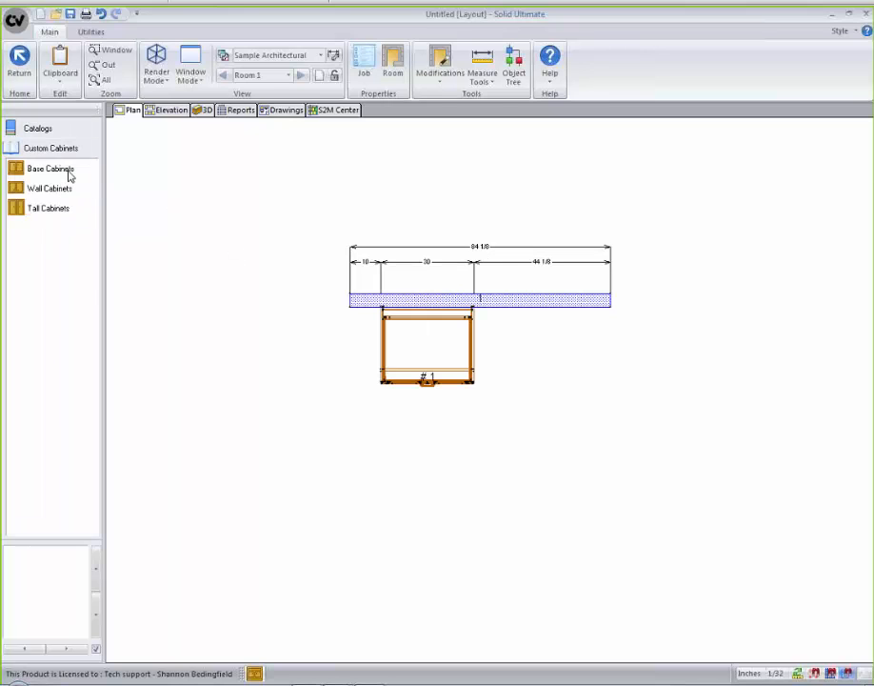
{"action": "left_click", "coordinate": [49, 188]}
{"action": "left_click_drag", "start_coordinate": [33, 134], "coordinate": [436, 336]}
{"action": "left_click", "coordinate": [436, 335]}
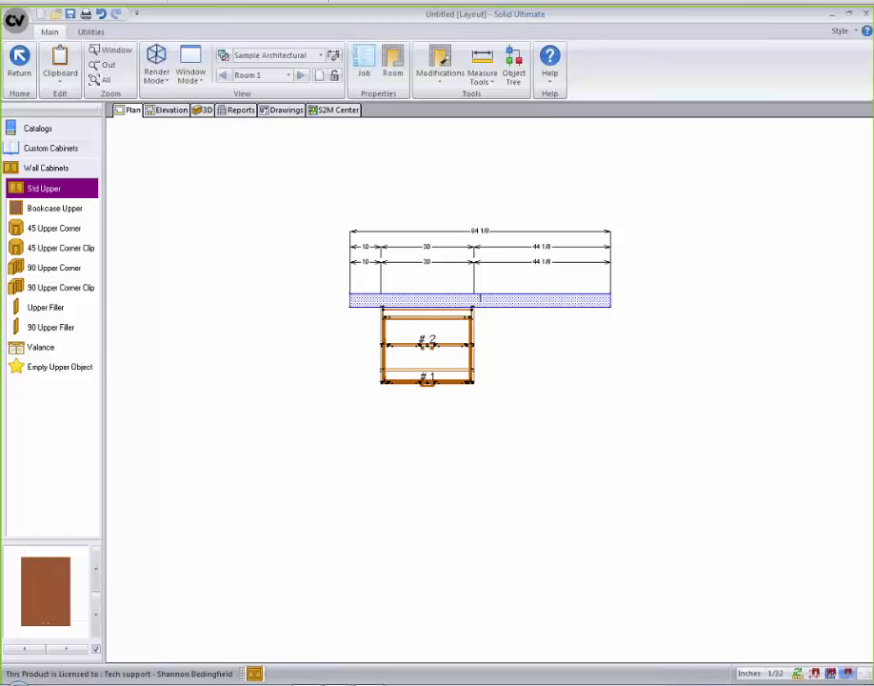
Show the elevation of the wall and review the commands available for the base cabinet.
{"action": "left_click", "coordinate": [172, 109]}
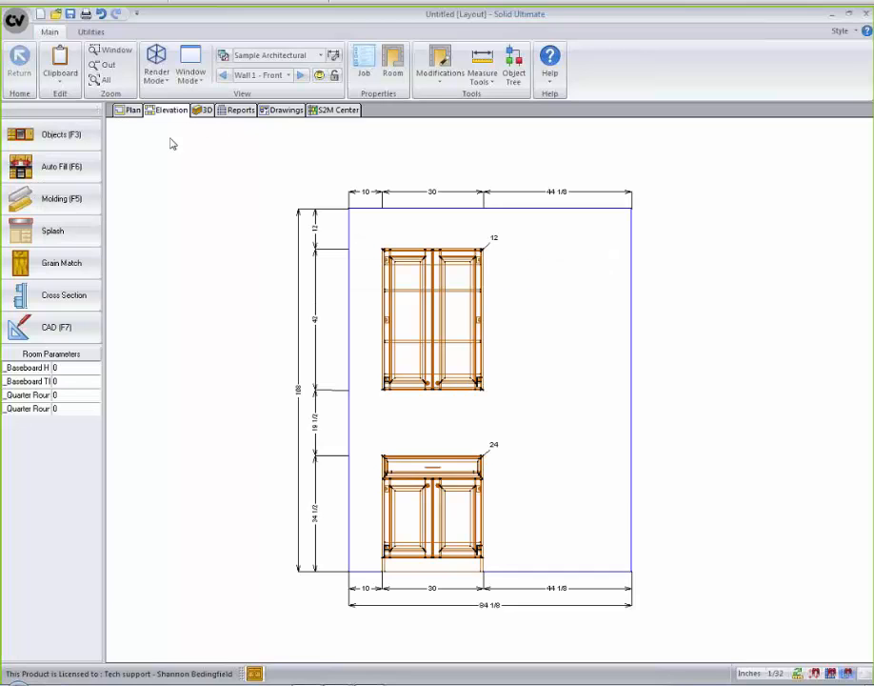
{"action": "right_click", "coordinate": [472, 506]}
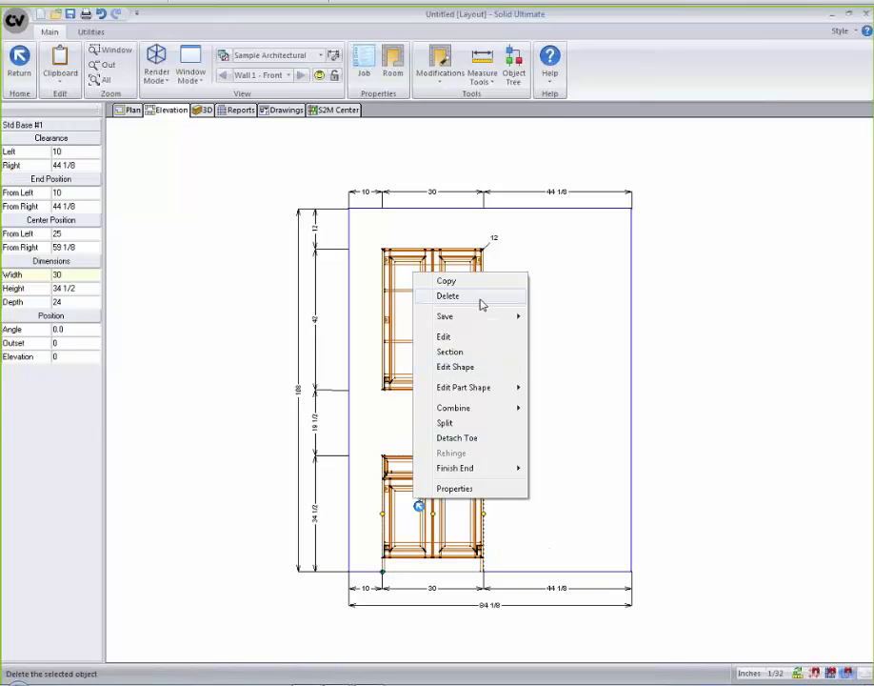
{"action": "mouse_move", "coordinate": [482, 474]}
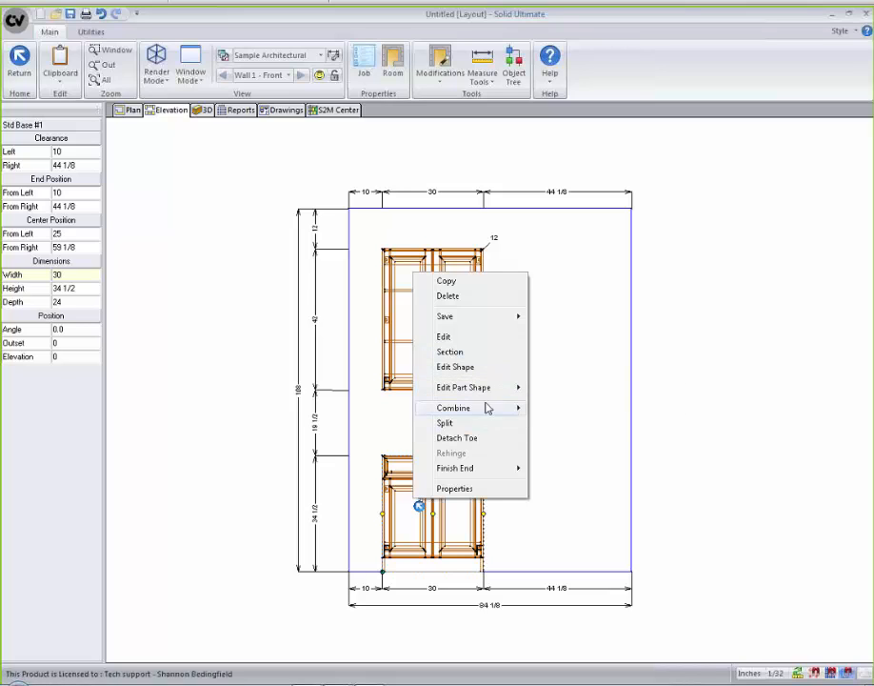
{"action": "left_click", "coordinate": [550, 537]}
Open the base cabinet's assembly properties and give it Caster legs.
{"action": "left_click", "coordinate": [413, 514]}
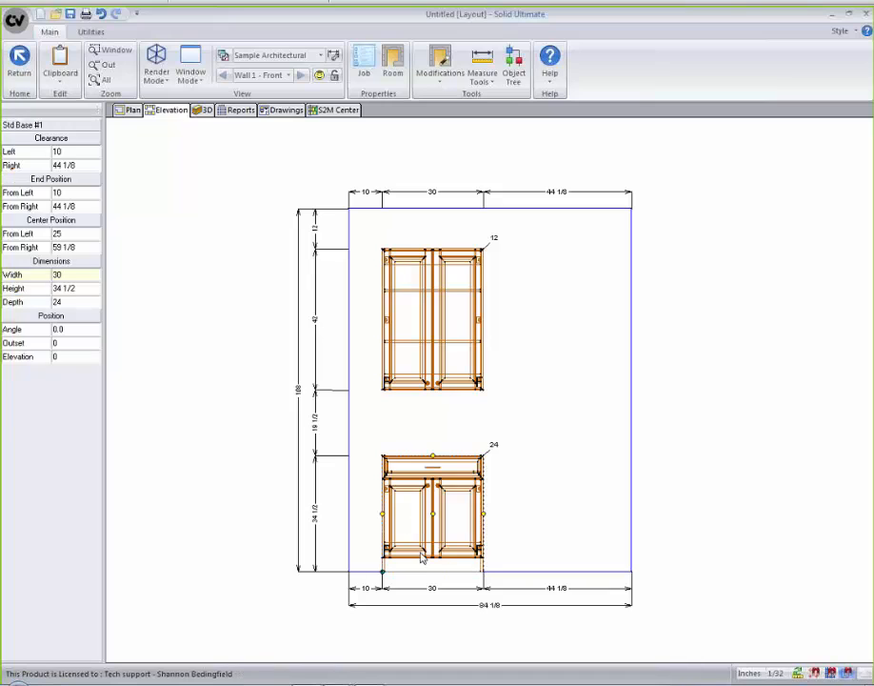
{"action": "right_click", "coordinate": [416, 512]}
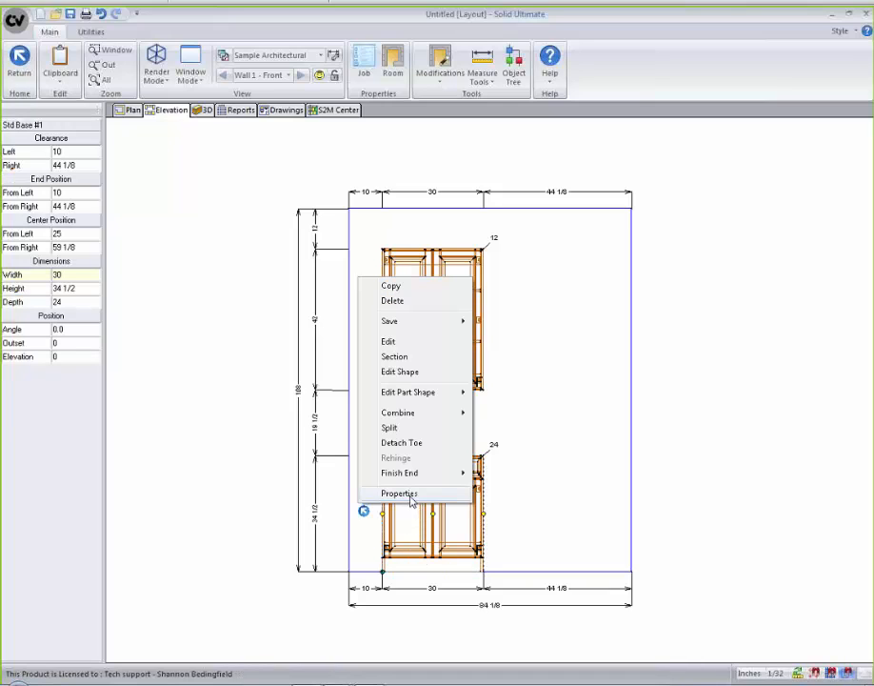
{"action": "left_click", "coordinate": [400, 493]}
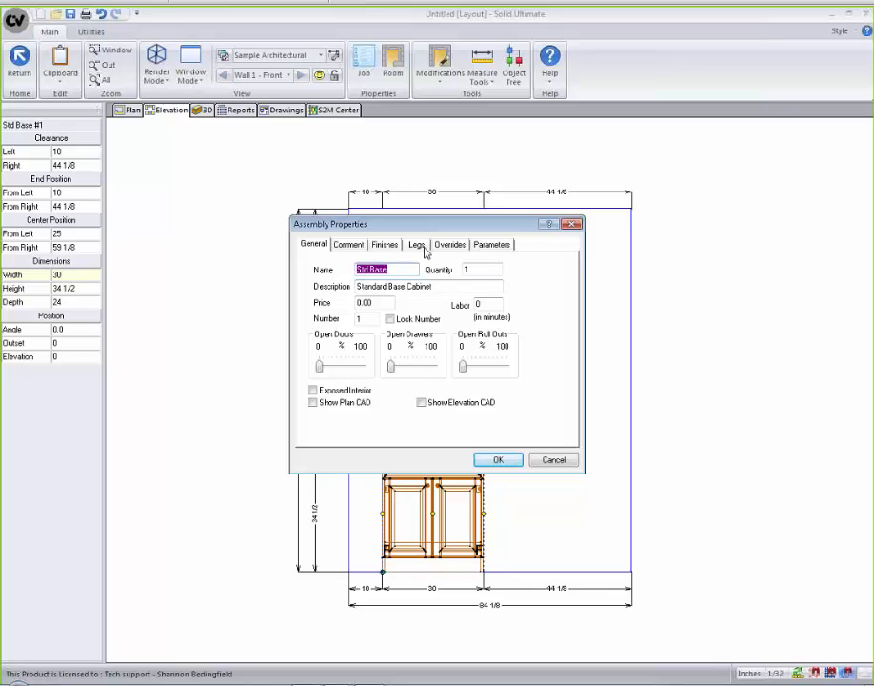
{"action": "left_click", "coordinate": [416, 246]}
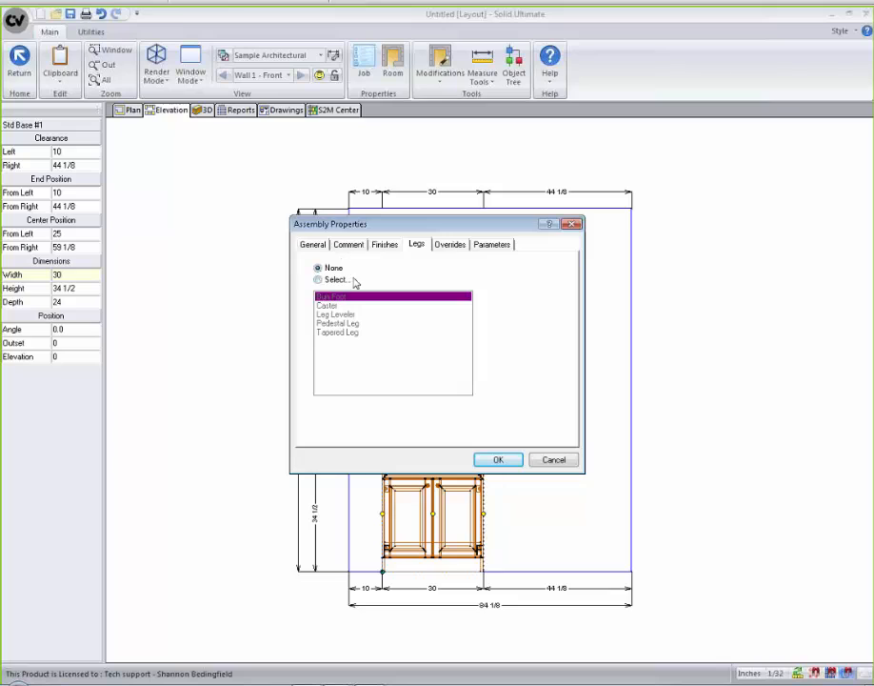
{"action": "left_click", "coordinate": [318, 280]}
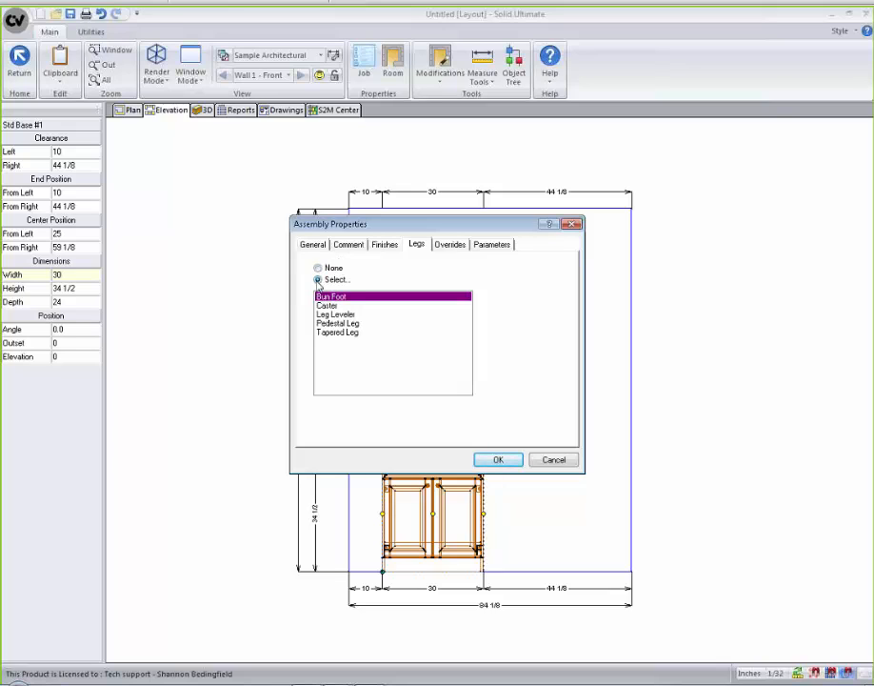
{"action": "left_click", "coordinate": [330, 306]}
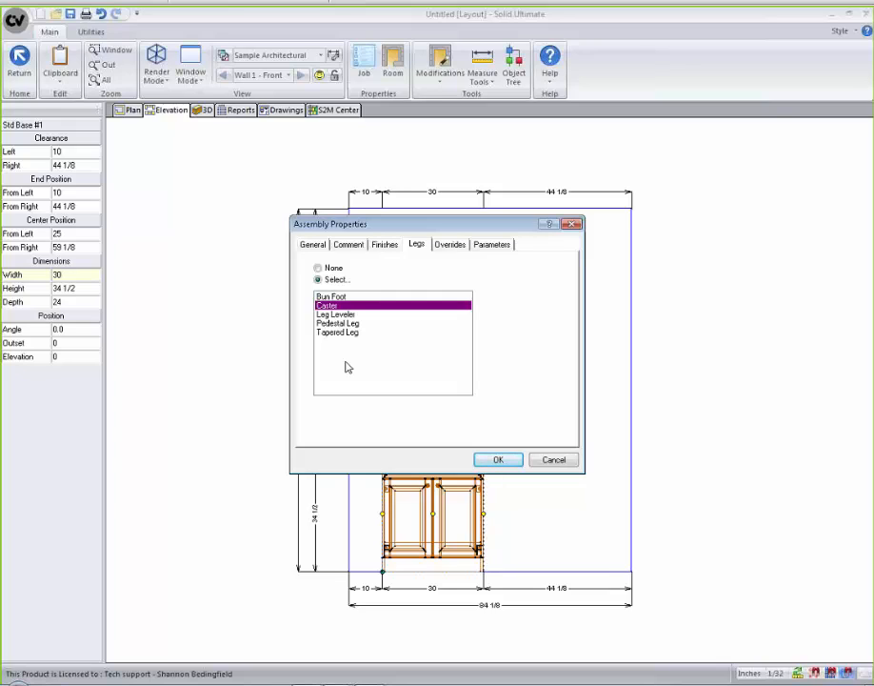
{"action": "left_click", "coordinate": [499, 461]}
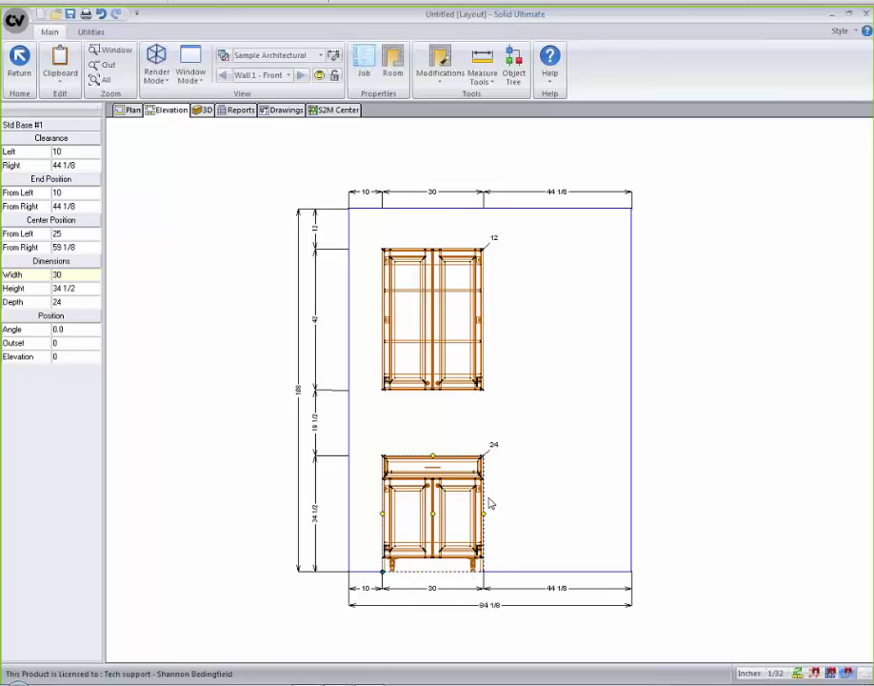
{"action": "left_click", "coordinate": [664, 543]}
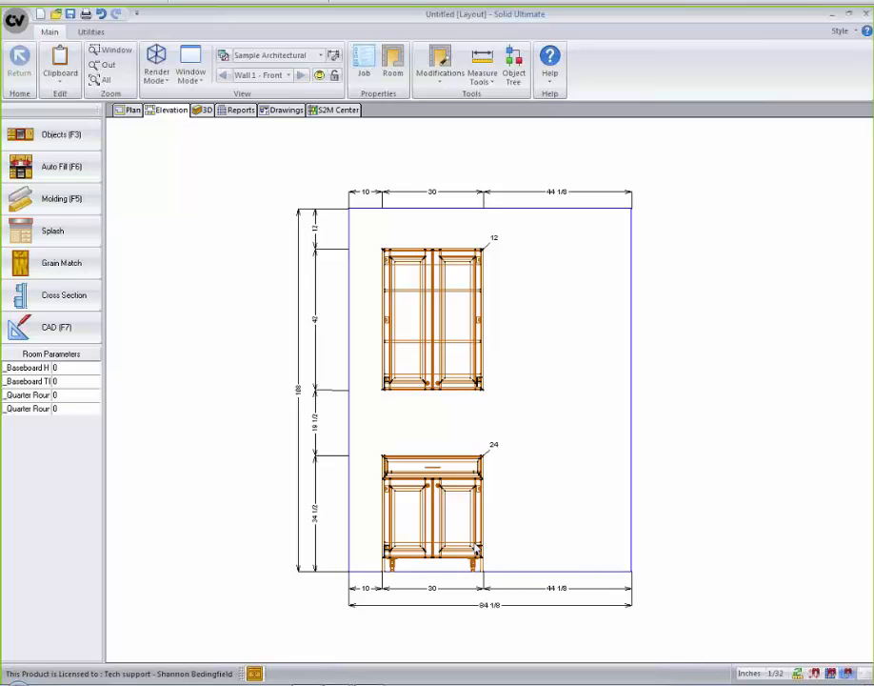
Examine the caster positions under the base cabinet up close in the plan view.
{"action": "left_click", "coordinate": [131, 109]}
{"action": "scroll", "coordinate": [423, 332], "scroll_direction": "up", "scroll_amount": 3}
{"action": "scroll", "coordinate": [423, 332], "scroll_direction": "up", "scroll_amount": 1}
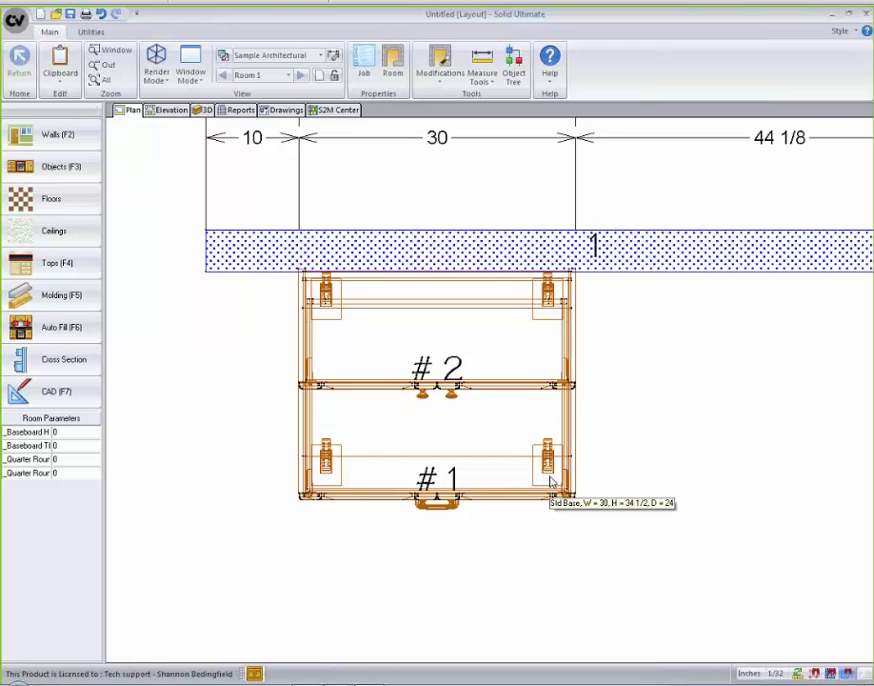
Check the toe kick or legs option in the room's My Euro exterior case construction, leaving the settings unchanged.
{"action": "left_click", "coordinate": [390, 73]}
{"action": "left_click", "coordinate": [279, 272]}
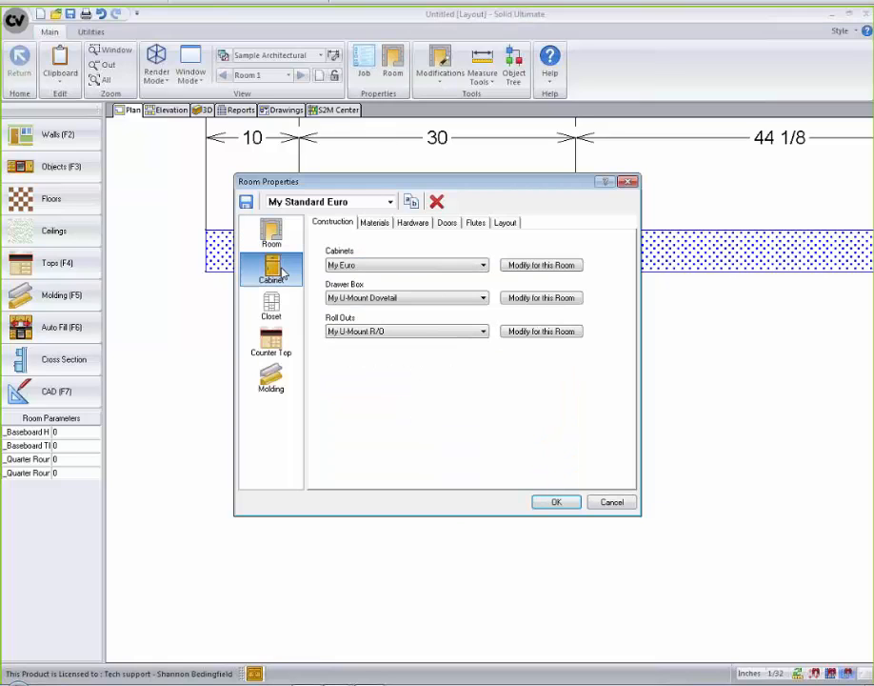
{"action": "left_click", "coordinate": [524, 267]}
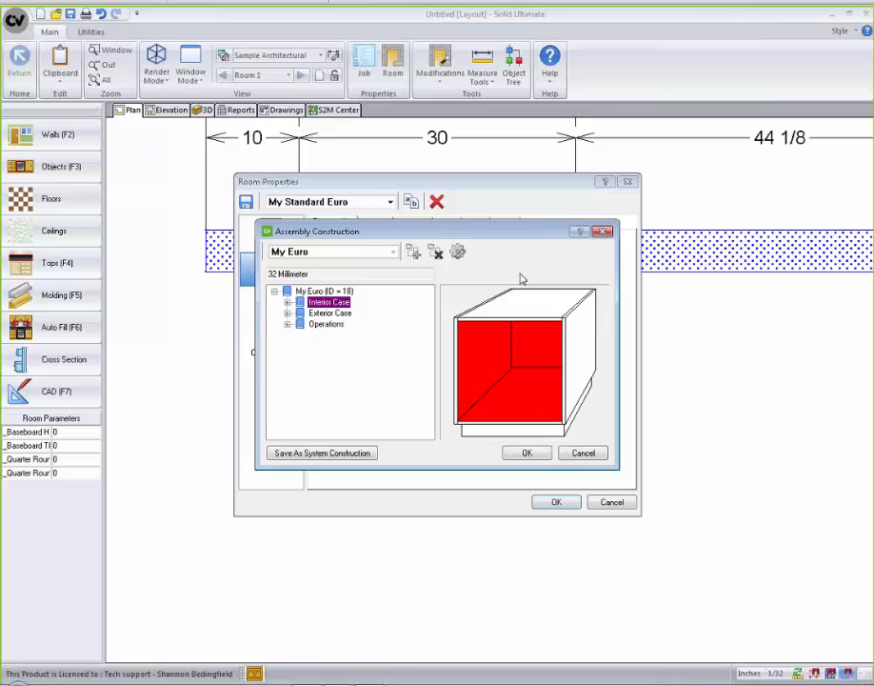
{"action": "left_click", "coordinate": [287, 313]}
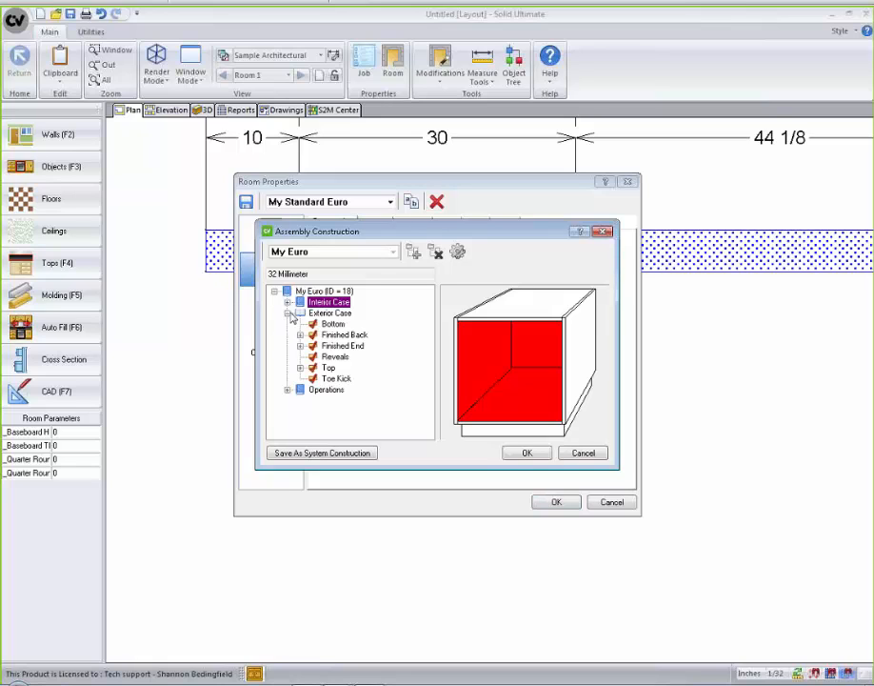
{"action": "left_click", "coordinate": [339, 379]}
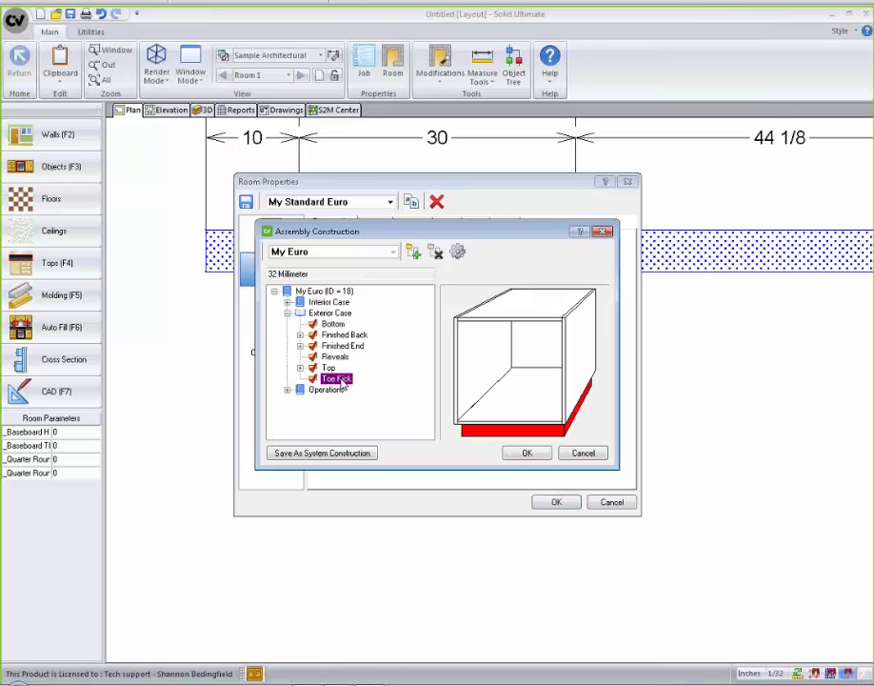
{"action": "double_click", "coordinate": [341, 380]}
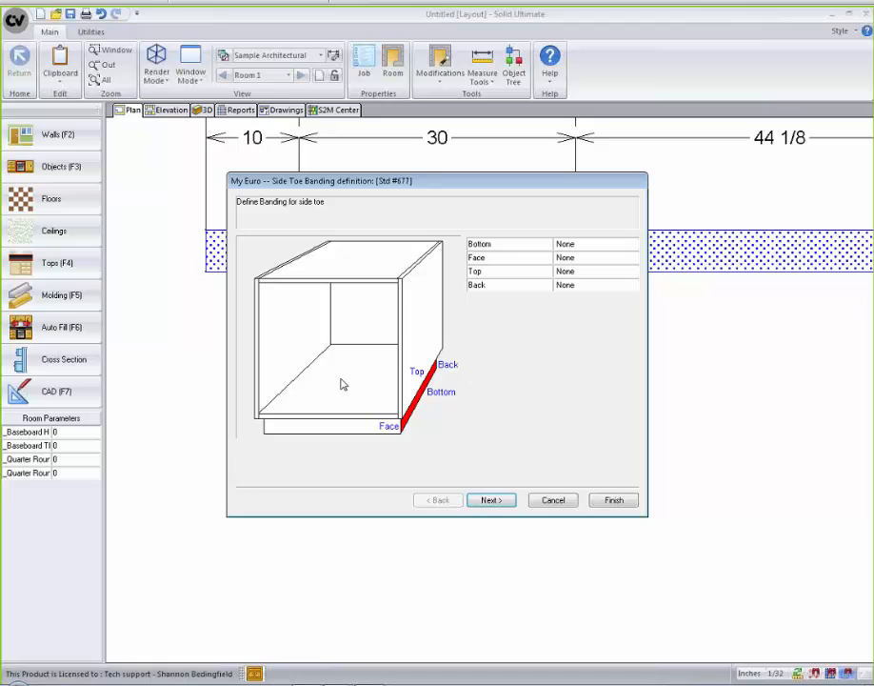
{"action": "left_click", "coordinate": [490, 500]}
{"action": "left_click", "coordinate": [490, 500]}
{"action": "left_click", "coordinate": [491, 500]}
{"action": "left_click", "coordinate": [490, 500]}
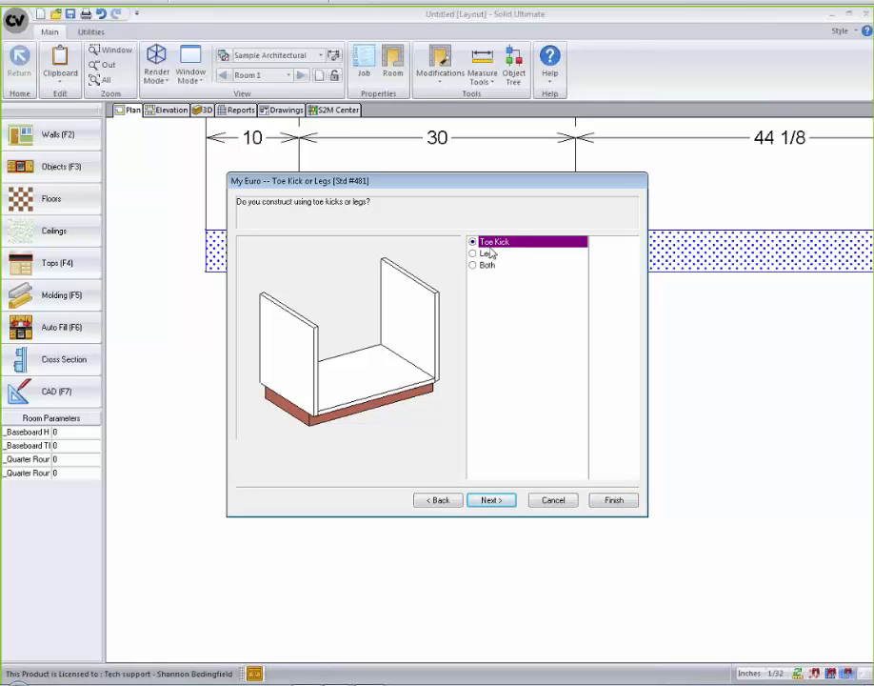
{"action": "left_click", "coordinate": [543, 501]}
{"action": "left_click", "coordinate": [583, 452]}
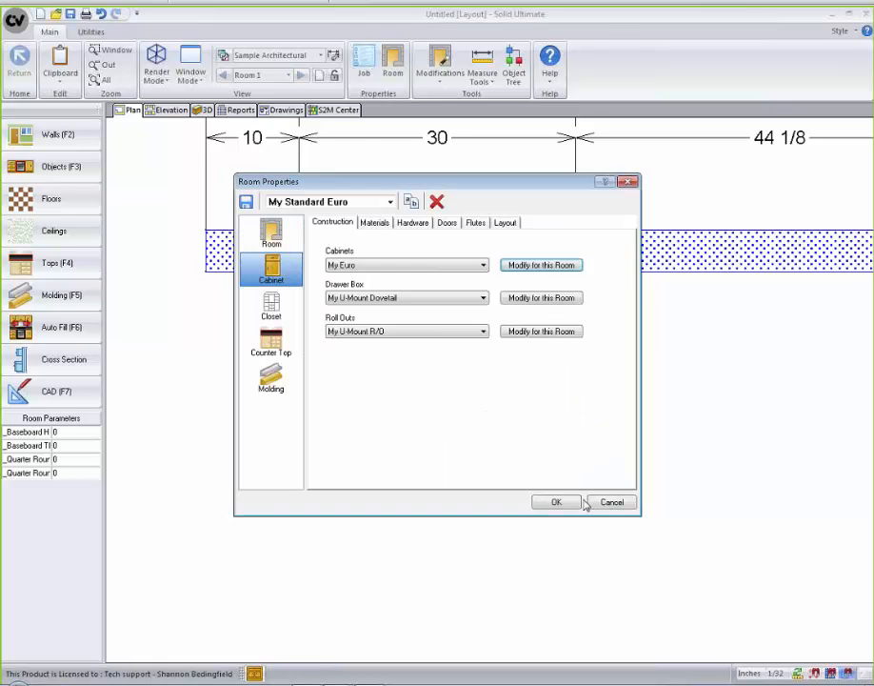
{"action": "left_click", "coordinate": [611, 502]}
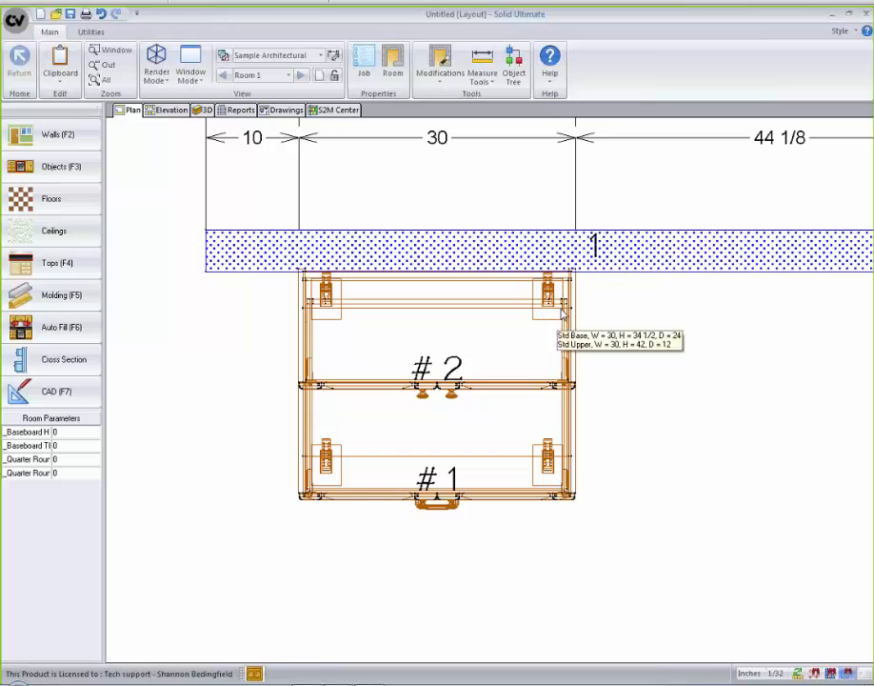
Open the base cabinet for individual editing, viewing it in 3D and bringing up its face section.
{"action": "mouse_move", "coordinate": [556, 482]}
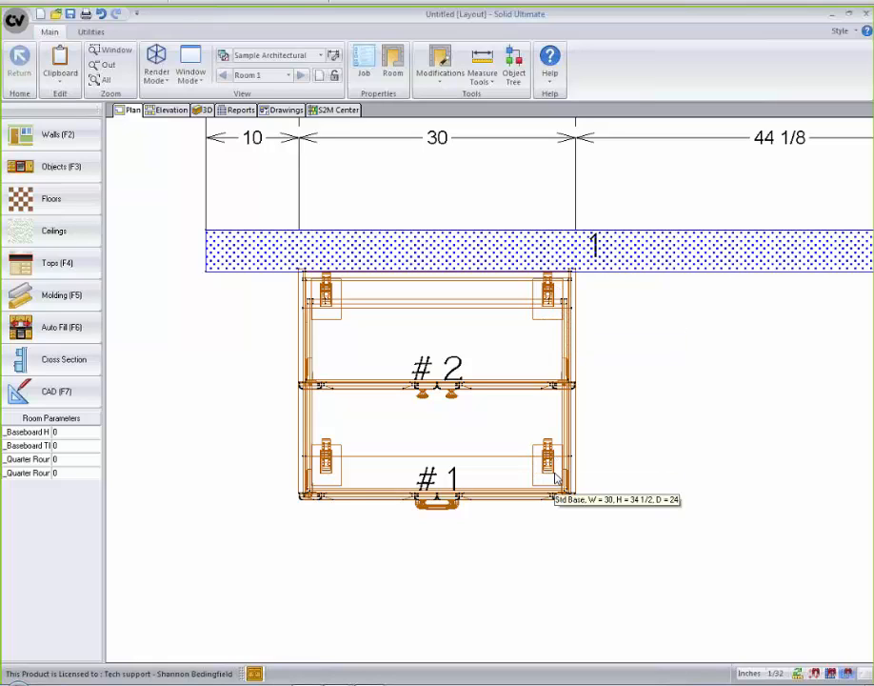
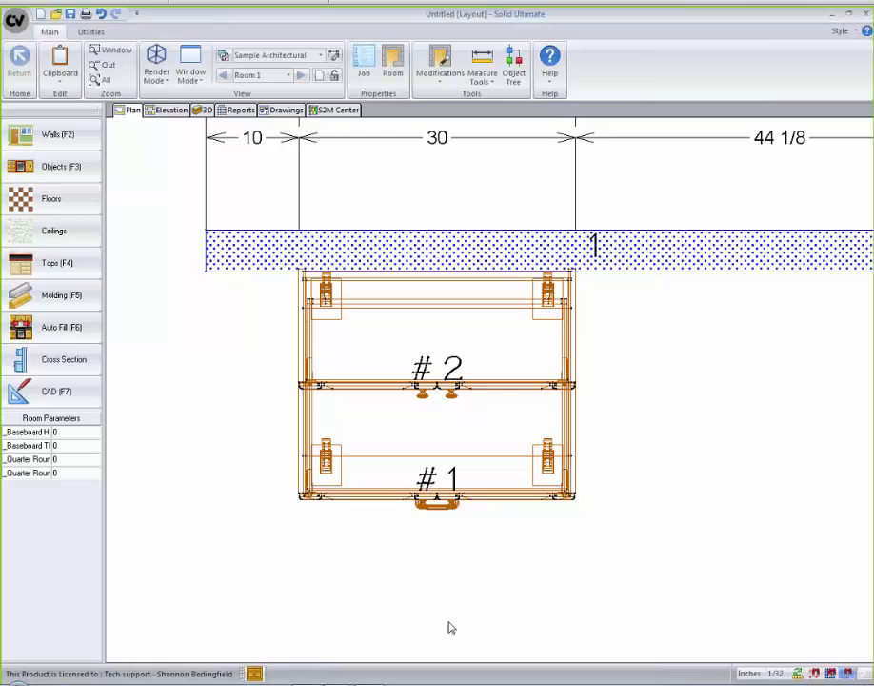
{"action": "double_click", "coordinate": [473, 437]}
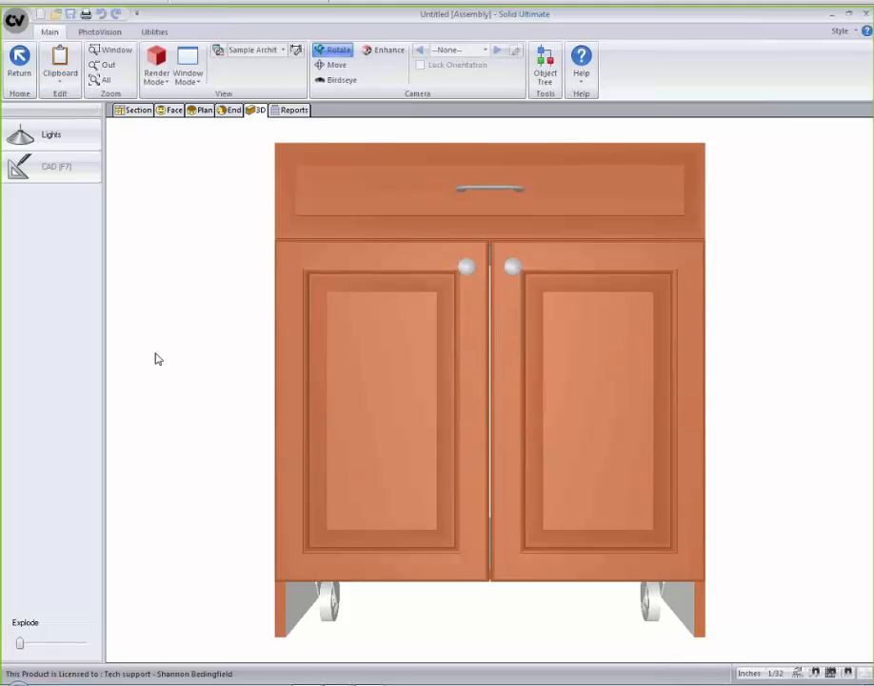
{"action": "left_click", "coordinate": [134, 109]}
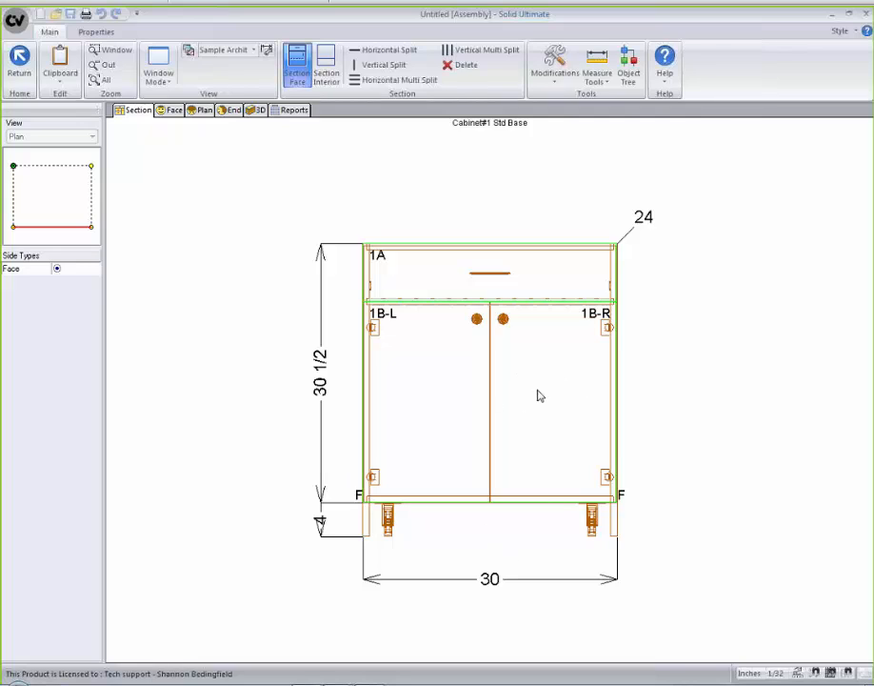
Open the base cabinet's door pair in the Door Section Editor and split its raised panel horizontally with a rail.
{"action": "right_click", "coordinate": [482, 383]}
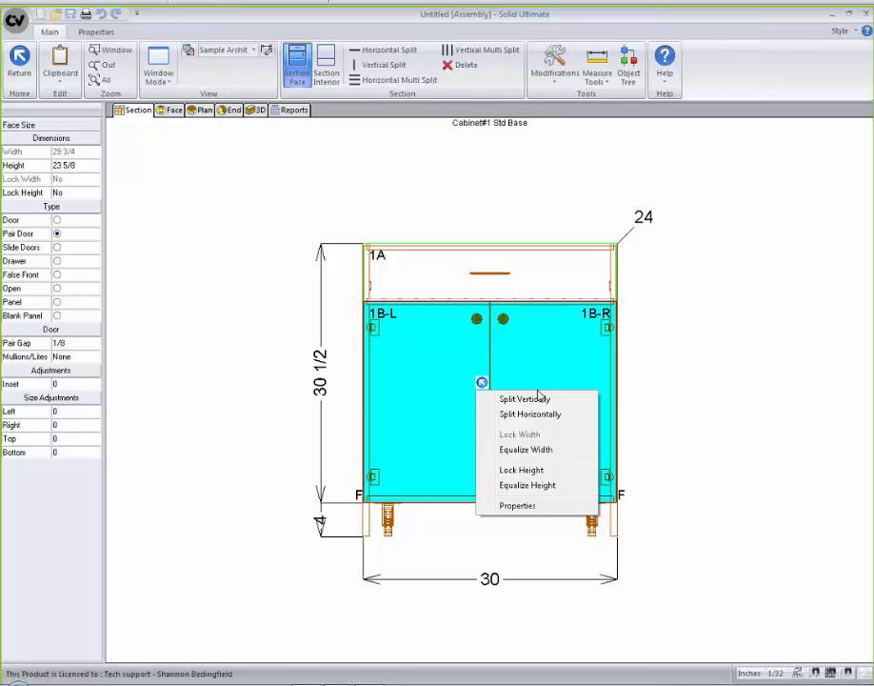
{"action": "left_click", "coordinate": [523, 505]}
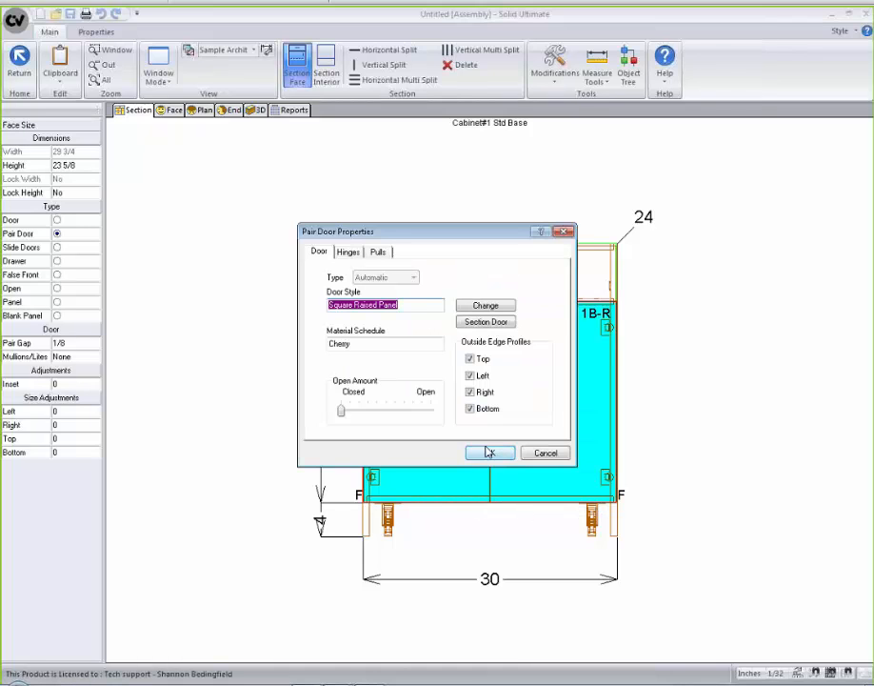
{"action": "left_click", "coordinate": [483, 322]}
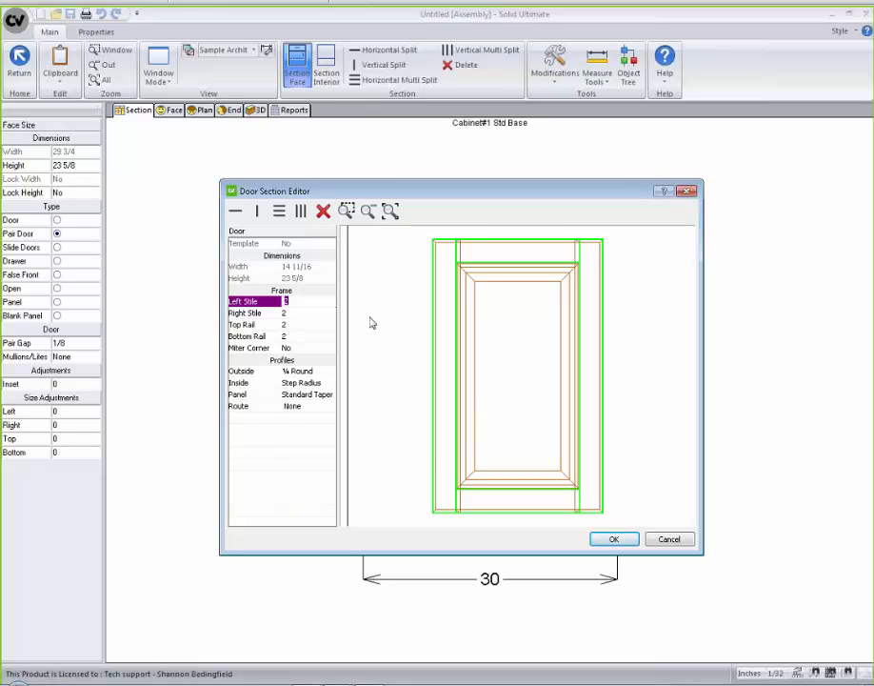
{"action": "left_click", "coordinate": [506, 368]}
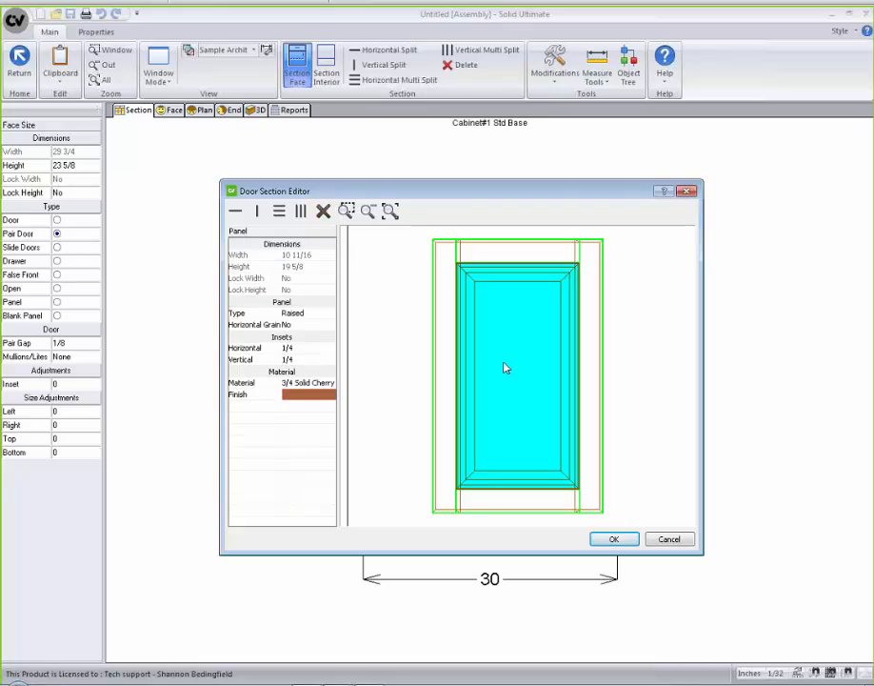
{"action": "left_click", "coordinate": [237, 212]}
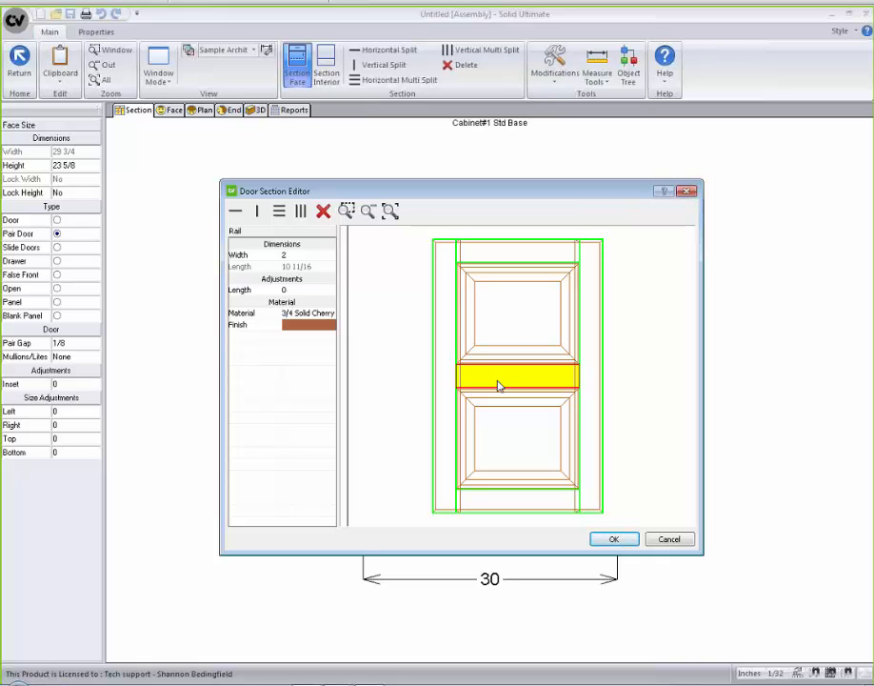
Set the door's upper panel material to 3/4 Solid Maple, filtering the material list by "map".
{"action": "left_click", "coordinate": [510, 318]}
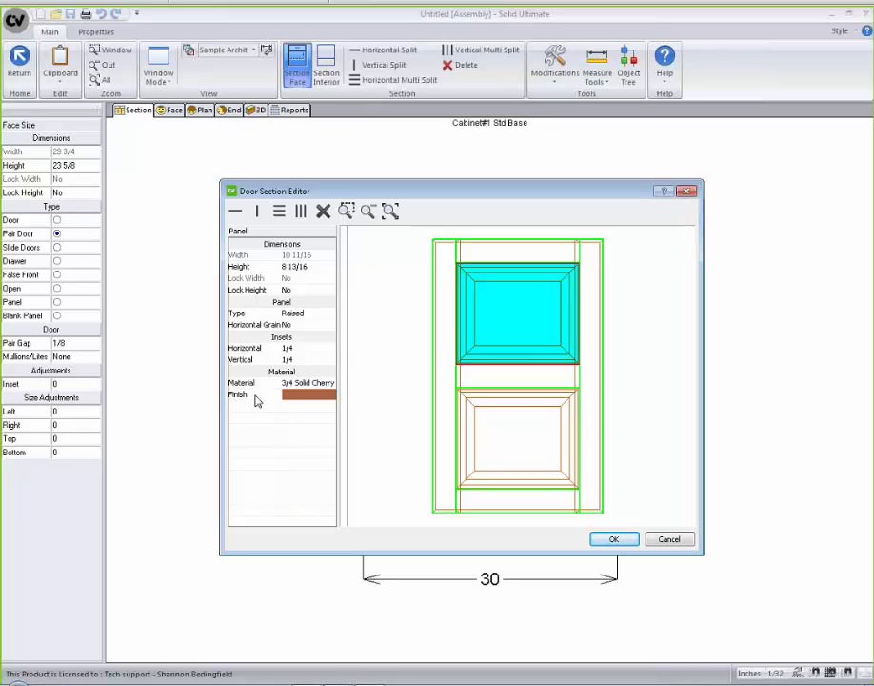
{"action": "left_click", "coordinate": [295, 383]}
{"action": "left_click", "coordinate": [330, 382]}
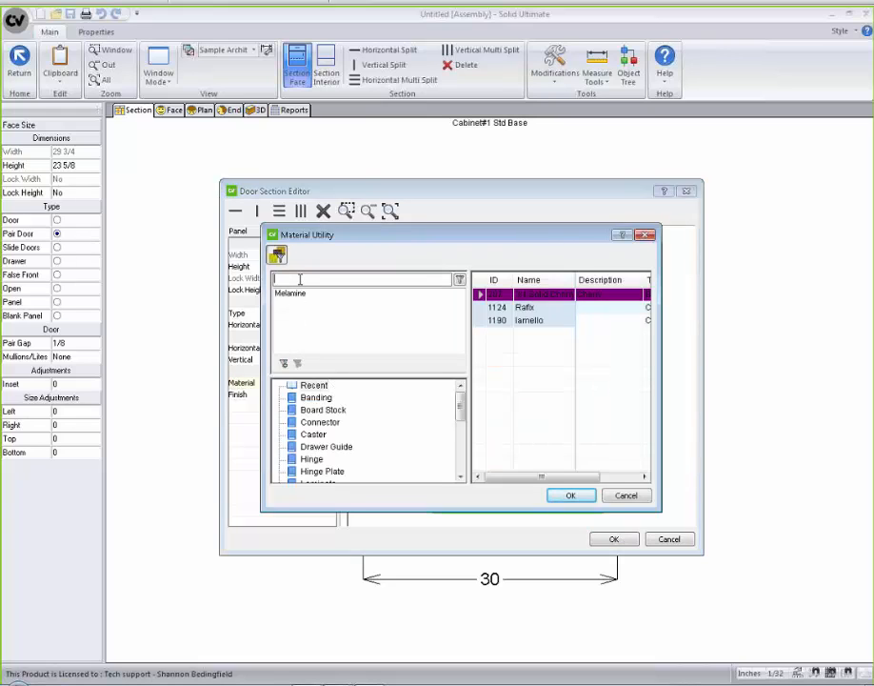
{"action": "type", "text": "map"}
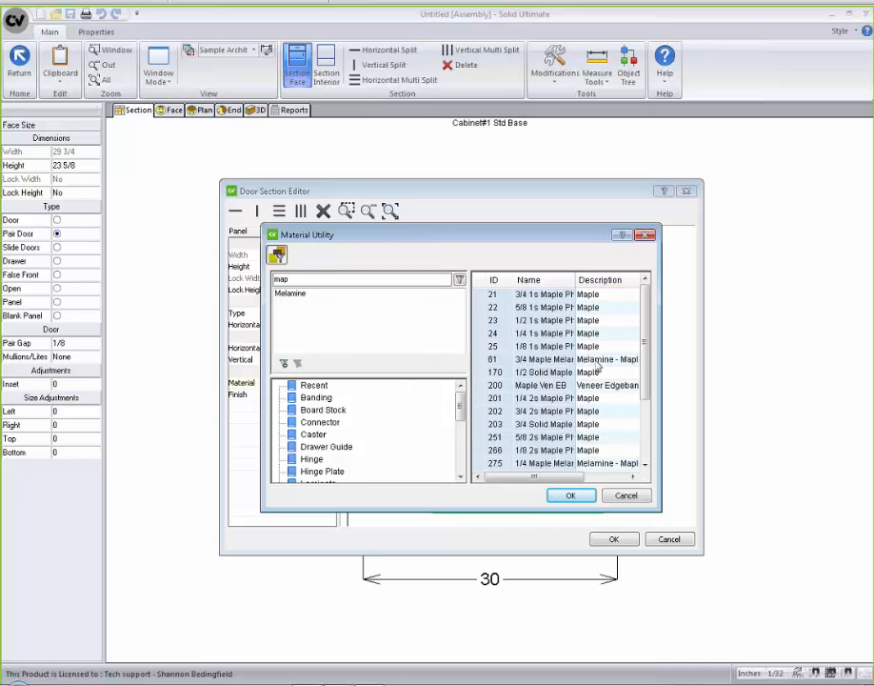
{"action": "left_click_drag", "start_coordinate": [574, 477], "coordinate": [552, 477]}
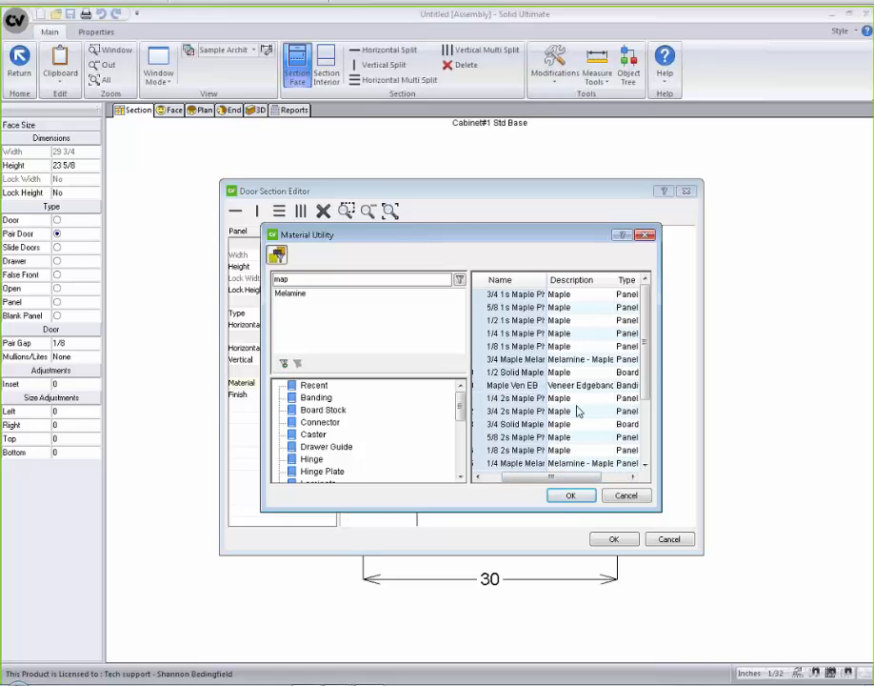
{"action": "left_click", "coordinate": [533, 424]}
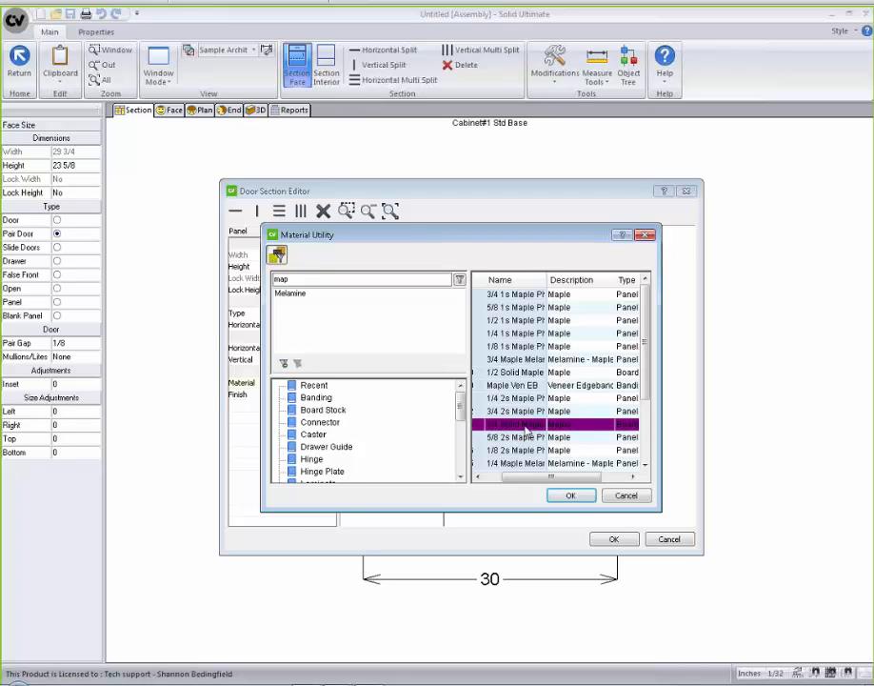
{"action": "double_click", "coordinate": [527, 424]}
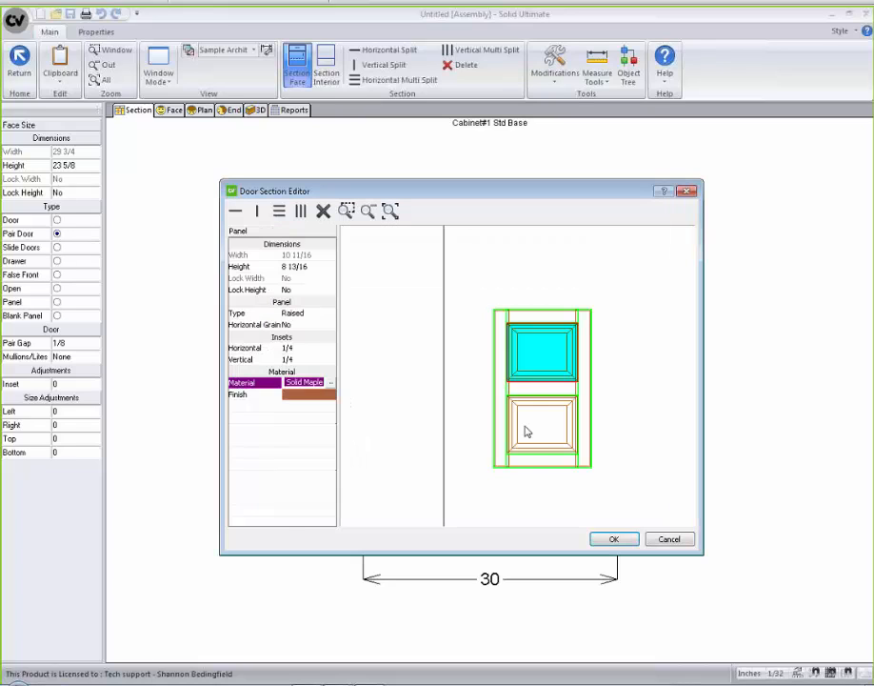
Set the door's upper panel finish to Maple - Very Light, searching the finishes by "ma", and accept the door pair's changes.
{"action": "left_click", "coordinate": [295, 394]}
{"action": "left_click", "coordinate": [333, 396]}
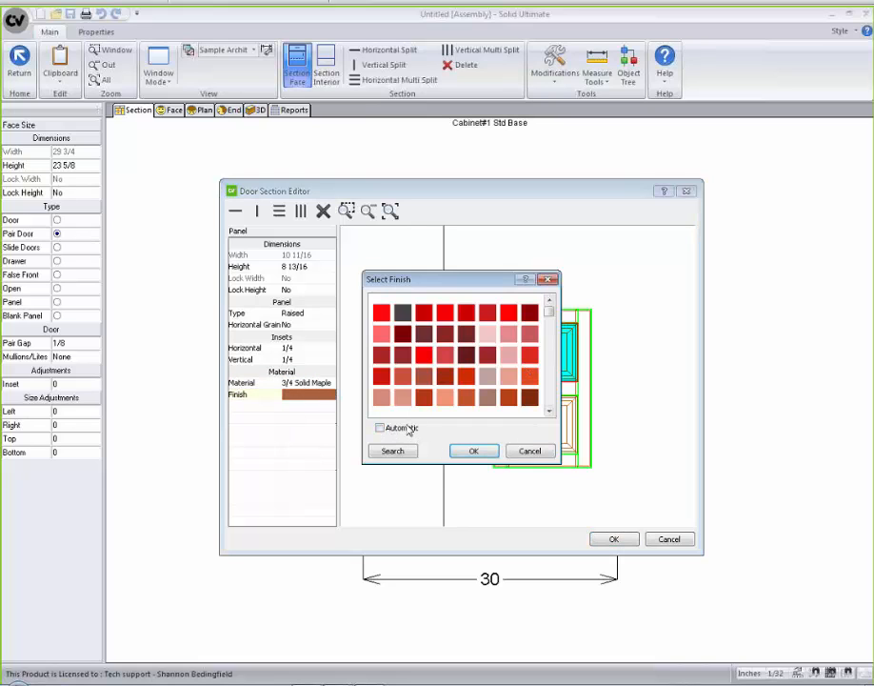
{"action": "left_click_drag", "start_coordinate": [552, 321], "coordinate": [552, 338]}
{"action": "left_click", "coordinate": [396, 452]}
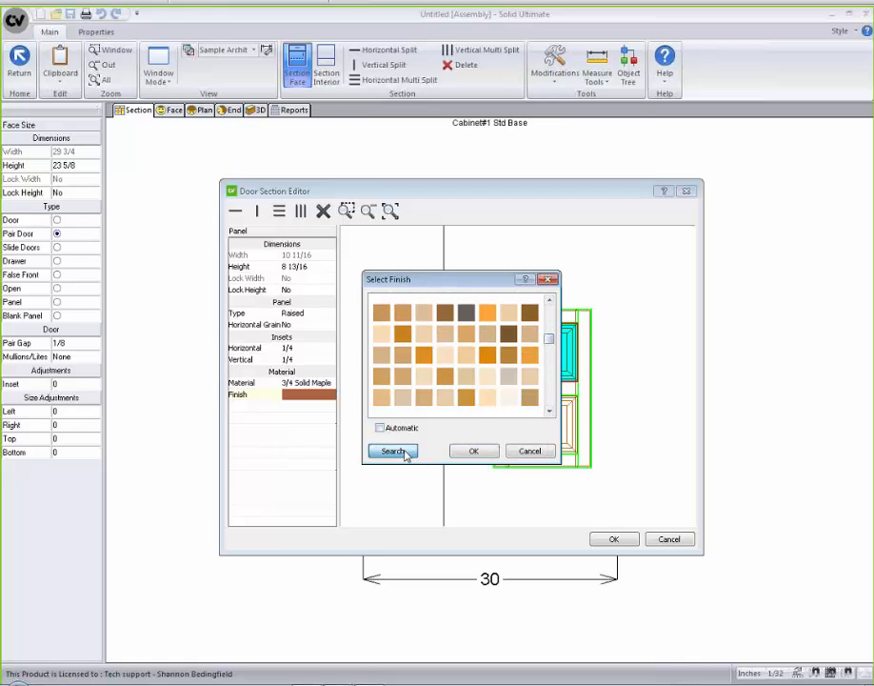
{"action": "type", "text": "ma"}
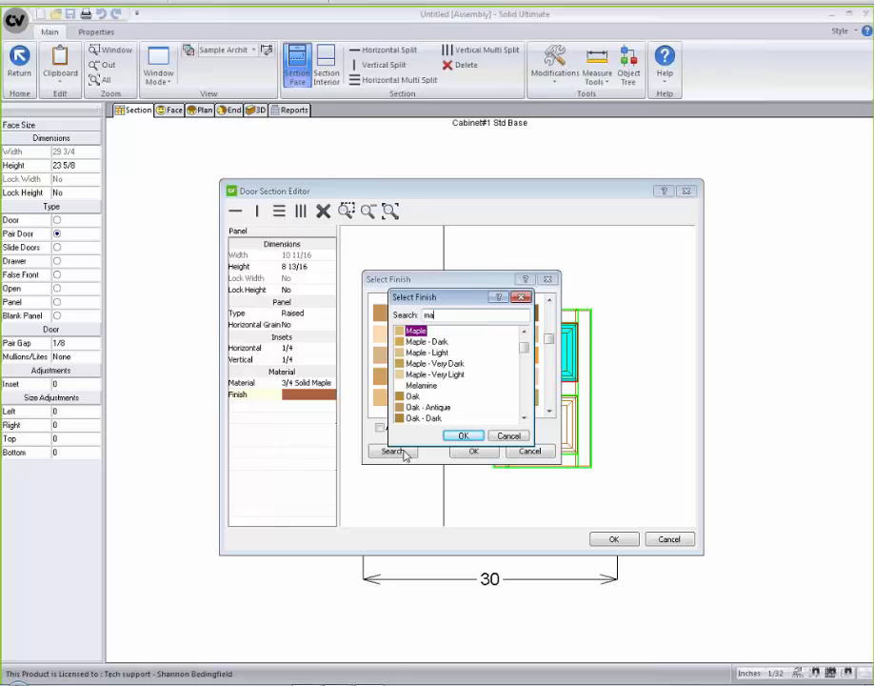
{"action": "left_click", "coordinate": [438, 375]}
{"action": "left_click", "coordinate": [452, 436]}
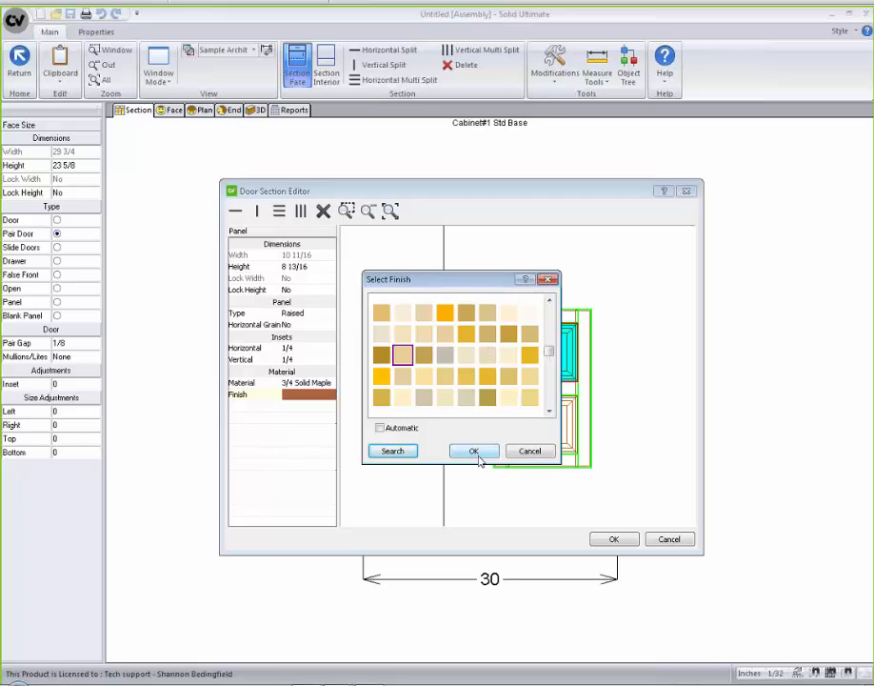
{"action": "left_click", "coordinate": [474, 452]}
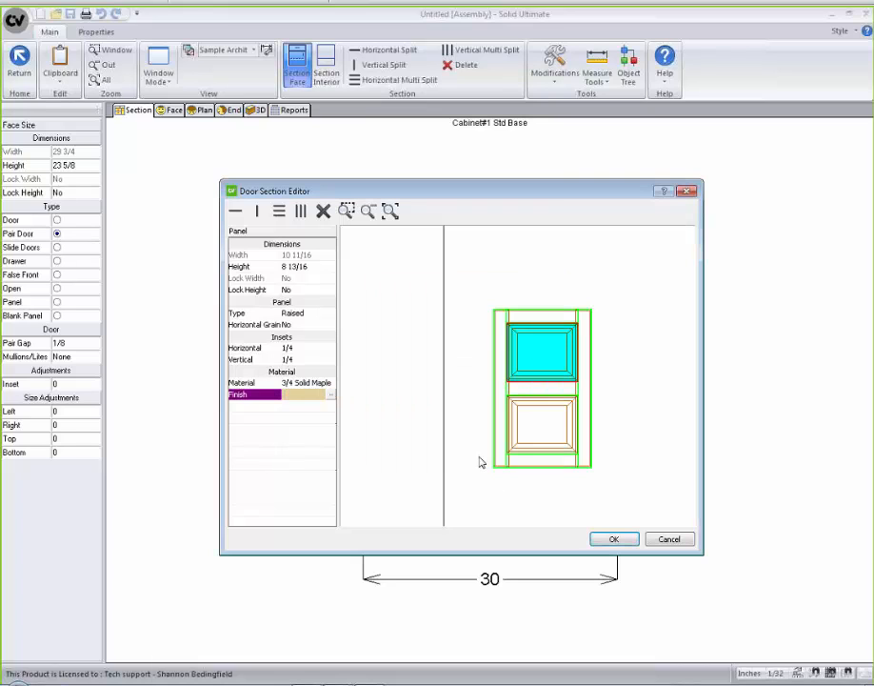
{"action": "left_click", "coordinate": [614, 540]}
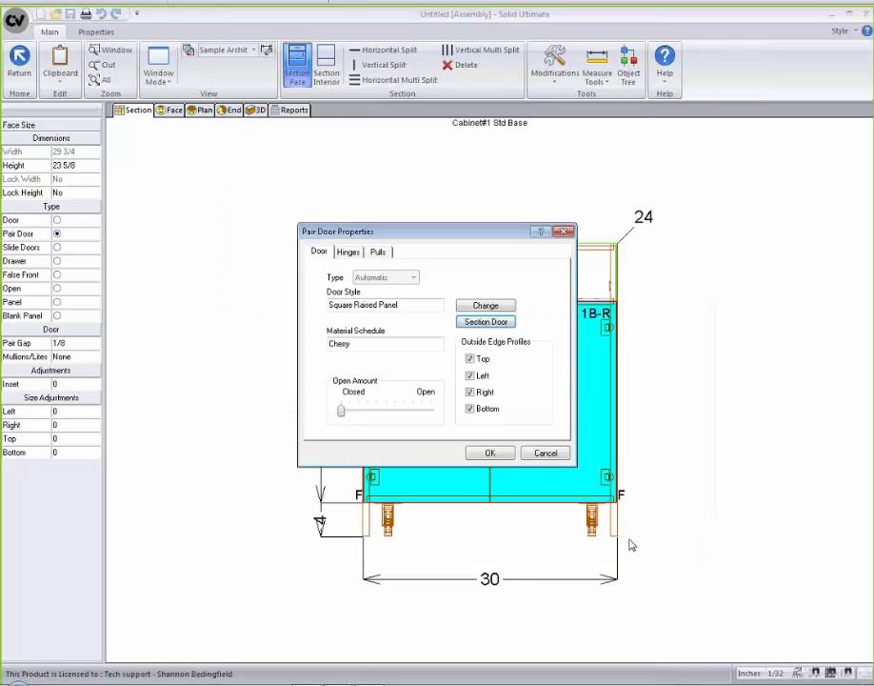
{"action": "left_click", "coordinate": [490, 453]}
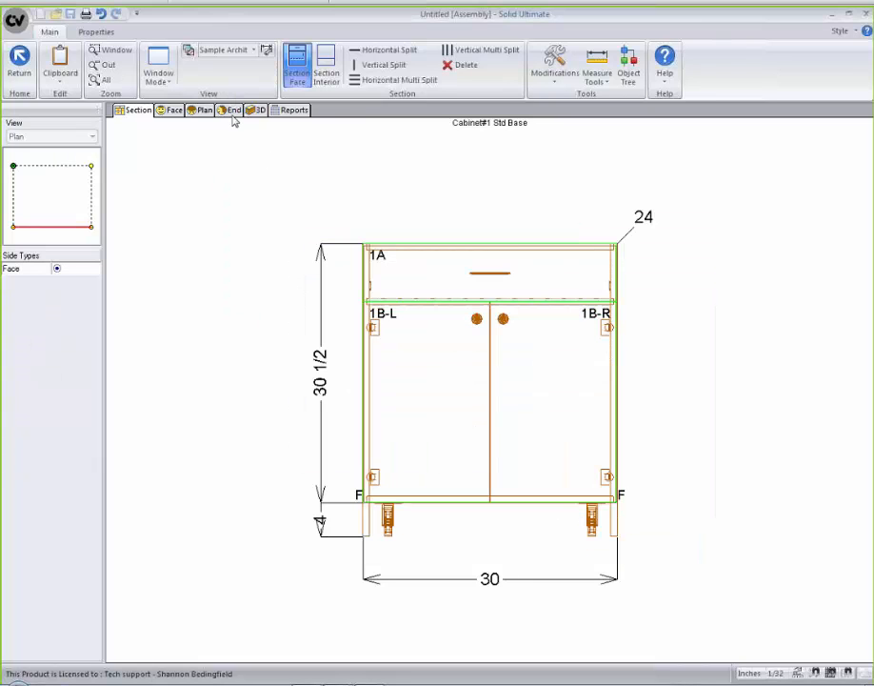
Inspect the base cabinet's two-tone doors in 3D from an angle, in texture and wire render modes.
{"action": "left_click", "coordinate": [255, 110]}
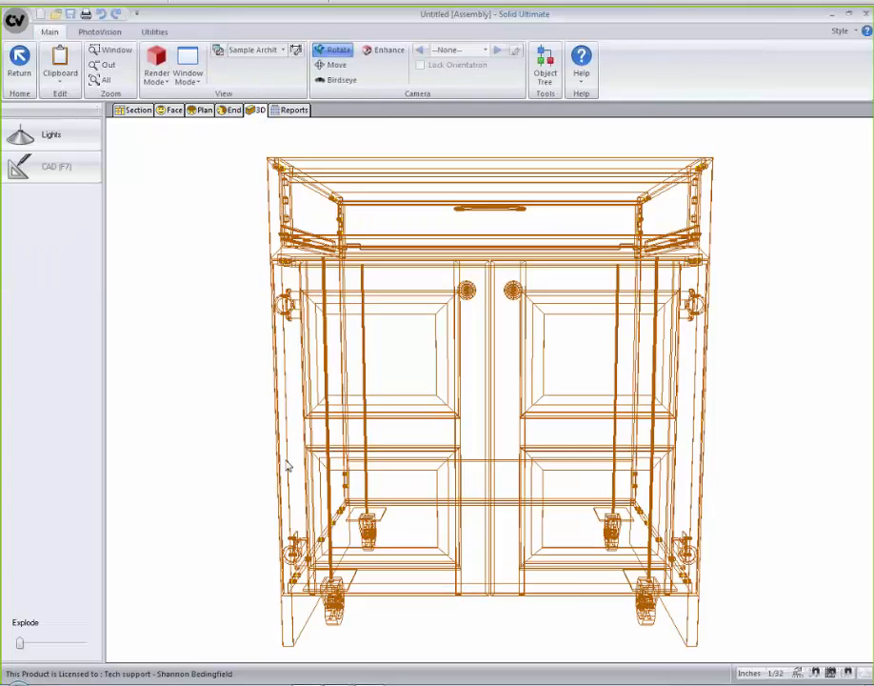
{"action": "mouse_move", "coordinate": [287, 466]}
{"action": "left_mouse_down"}
{"action": "mouse_move", "coordinate": [472, 413]}
{"action": "mouse_move", "coordinate": [480, 527]}
{"action": "left_mouse_up"}
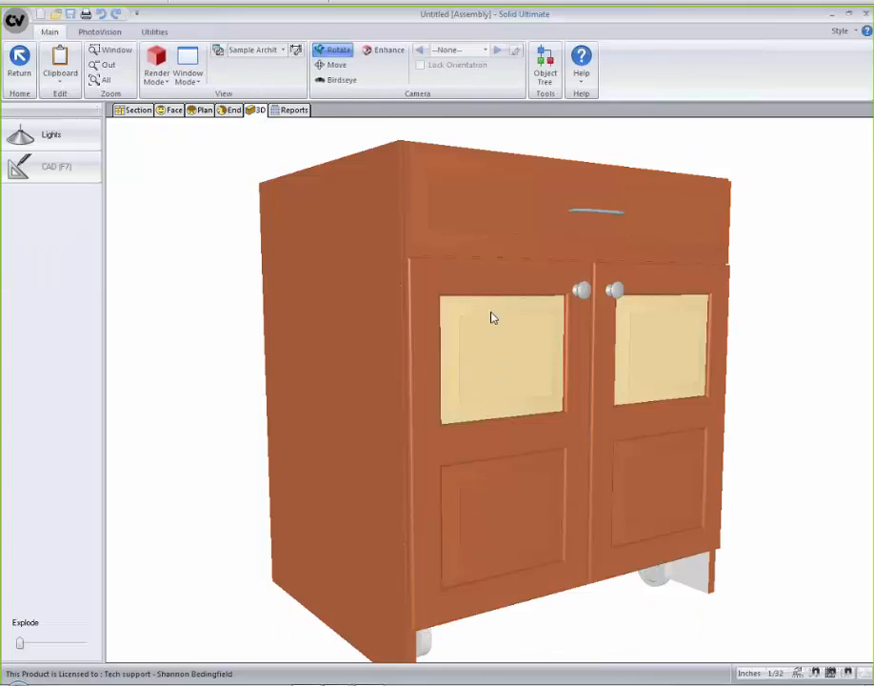
{"action": "left_click", "coordinate": [156, 68]}
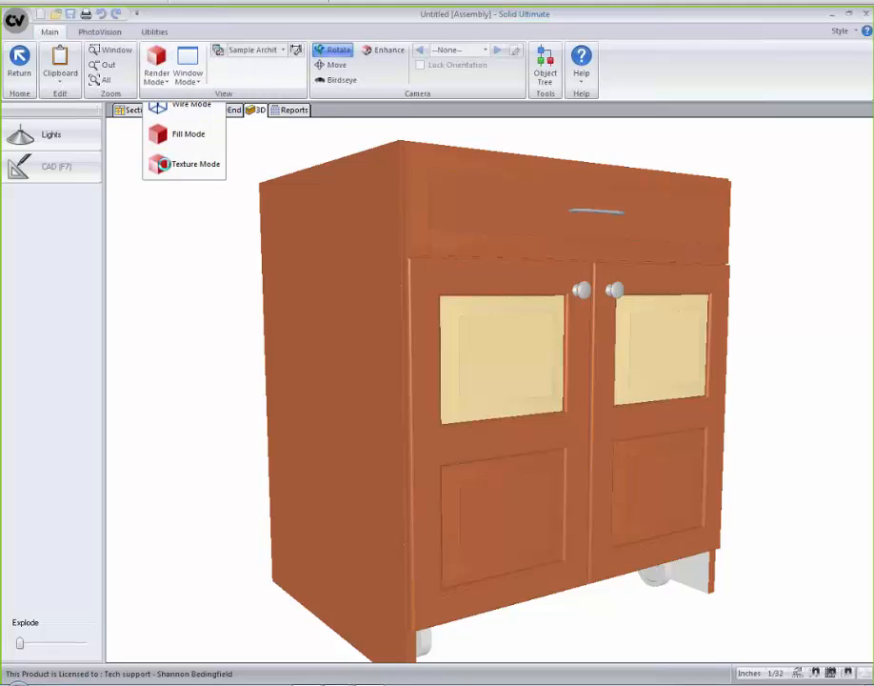
{"action": "left_click", "coordinate": [171, 171]}
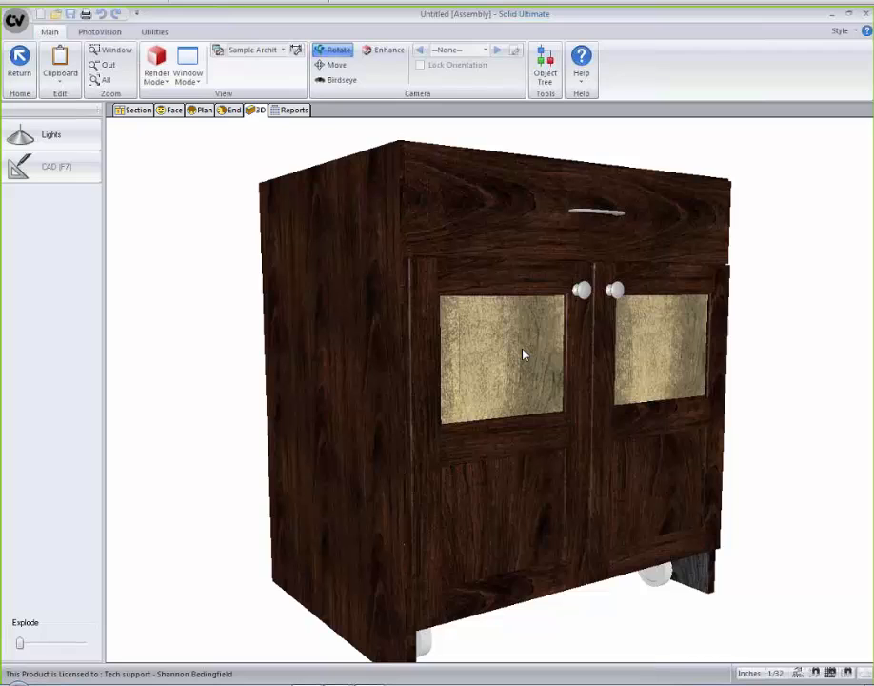
{"action": "left_click", "coordinate": [158, 65]}
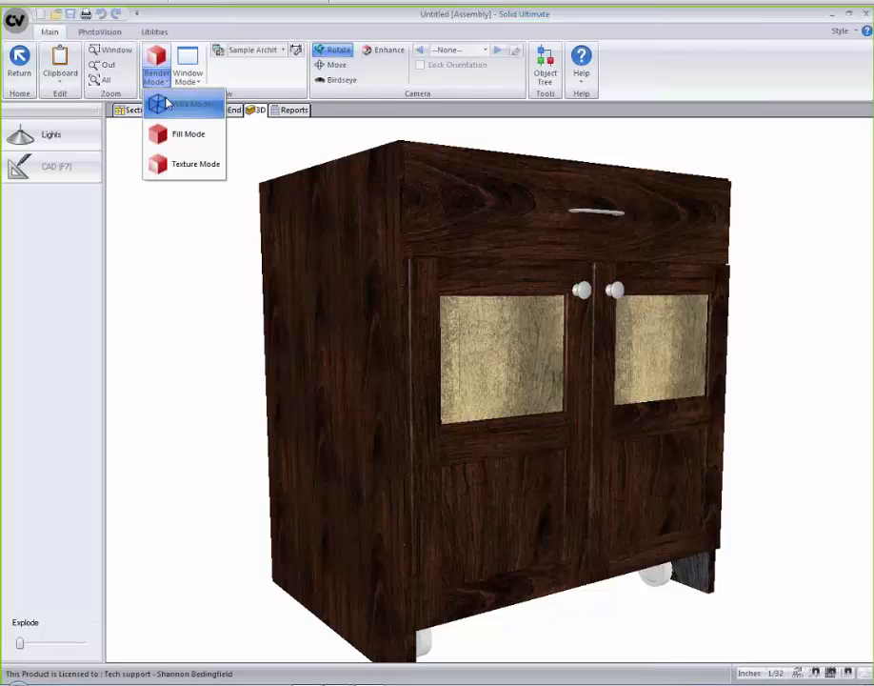
{"action": "left_click", "coordinate": [171, 102]}
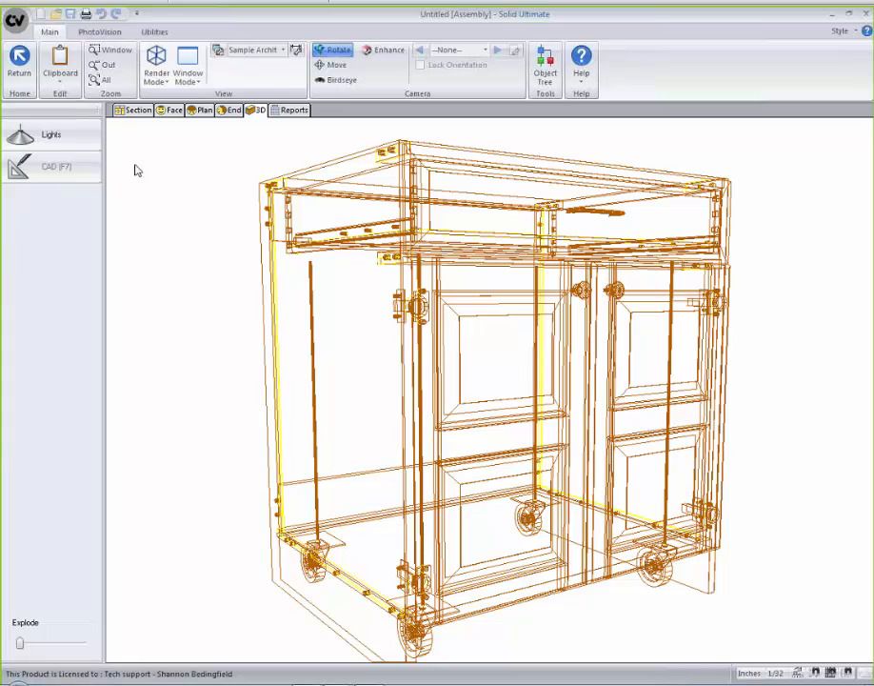
Set up a new crown molding in 3/4 Solid Maple in the base cabinet's plan, leaving without drawing its path.
{"action": "left_click", "coordinate": [201, 110]}
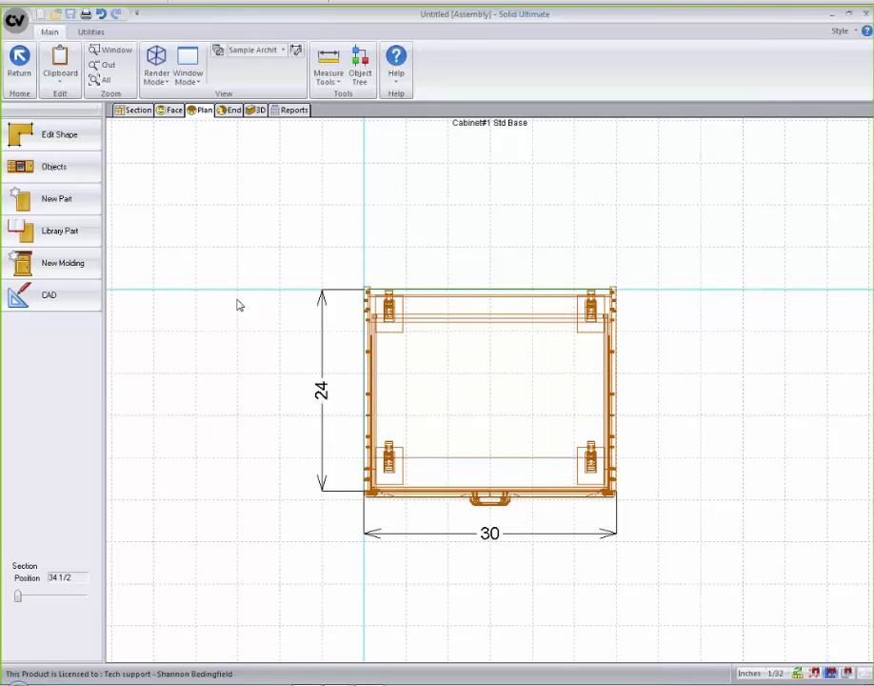
{"action": "left_click", "coordinate": [63, 265]}
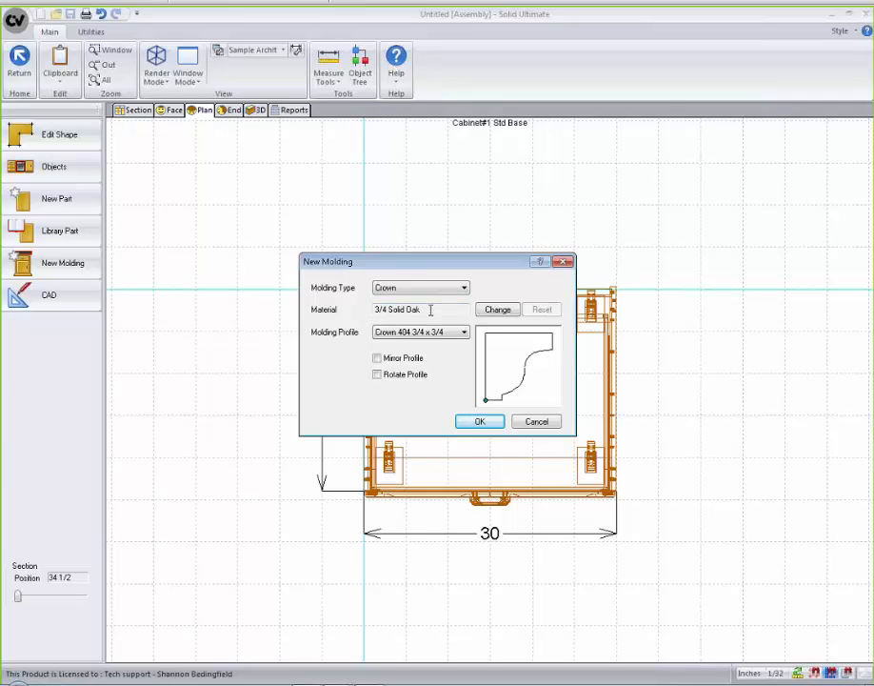
{"action": "left_click_drag", "start_coordinate": [430, 310], "coordinate": [314, 309]}
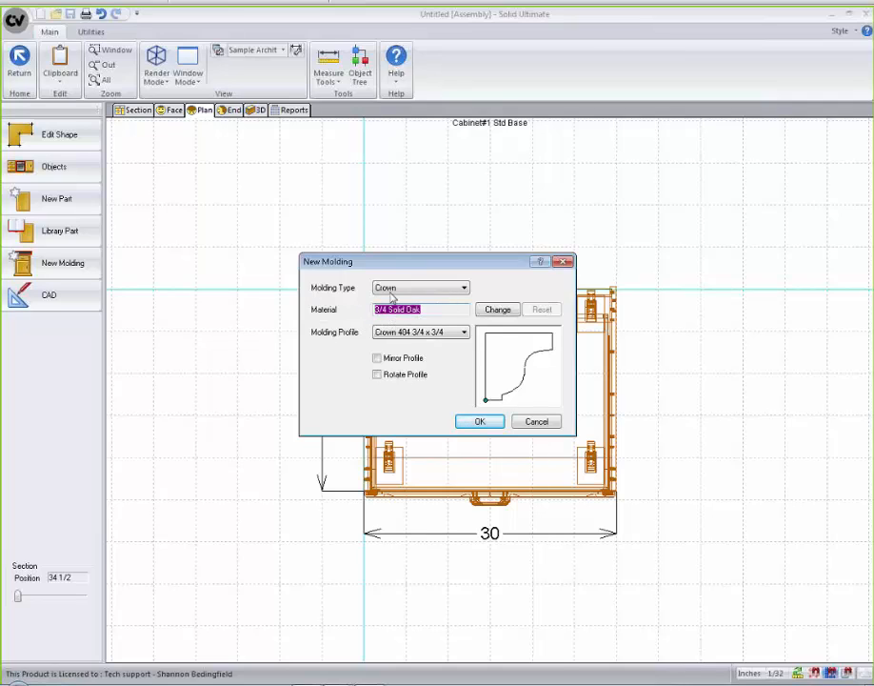
{"action": "left_click", "coordinate": [499, 309]}
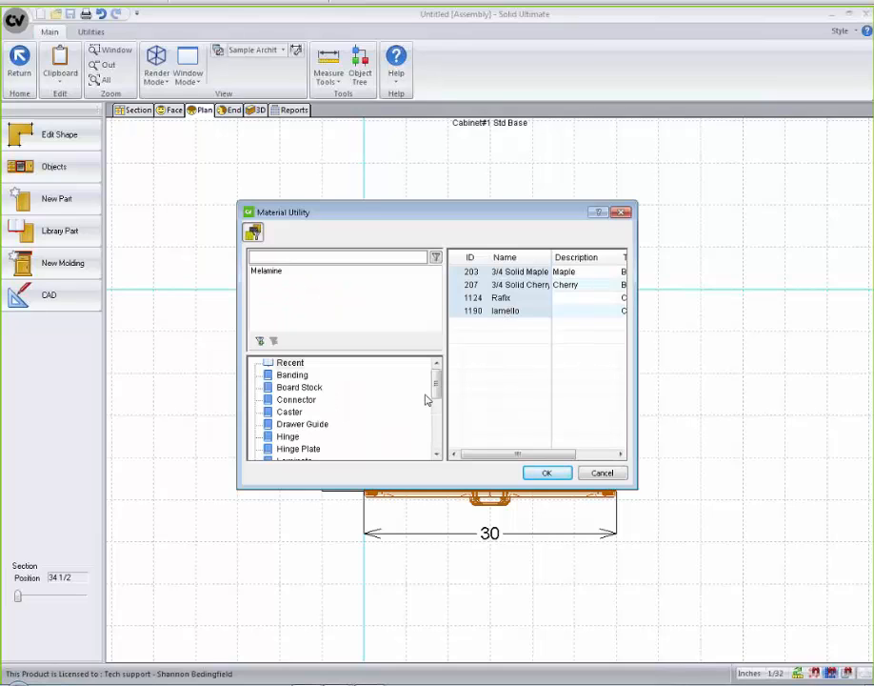
{"action": "left_click", "coordinate": [302, 260]}
{"action": "left_click", "coordinate": [523, 273]}
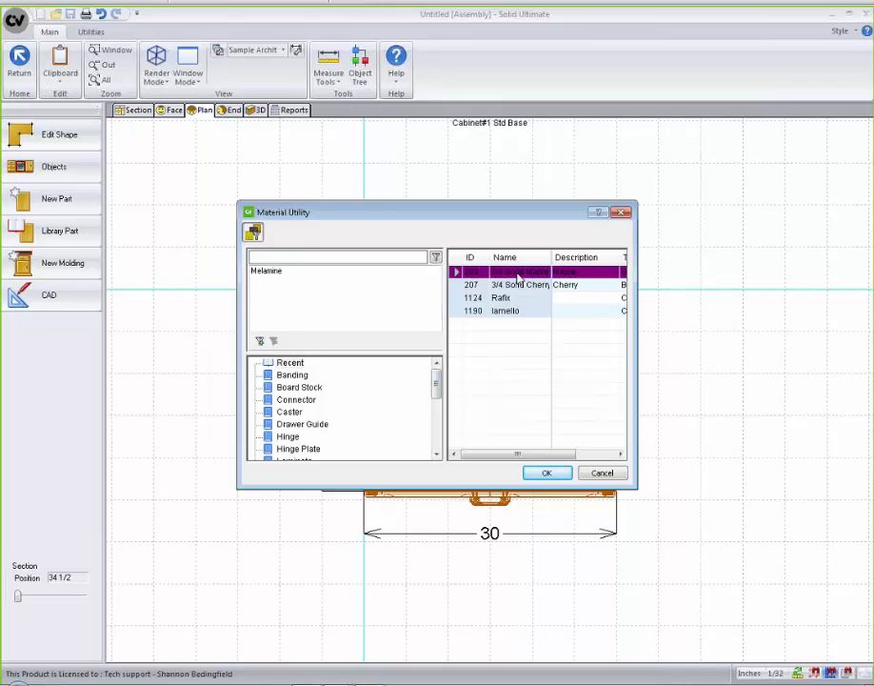
{"action": "double_click", "coordinate": [523, 273]}
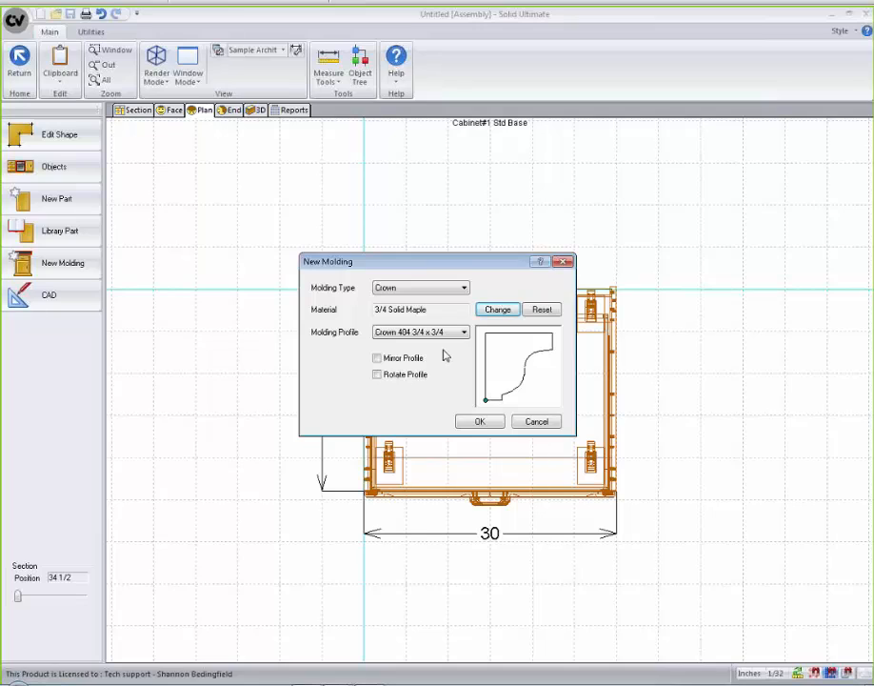
{"action": "left_click", "coordinate": [480, 422]}
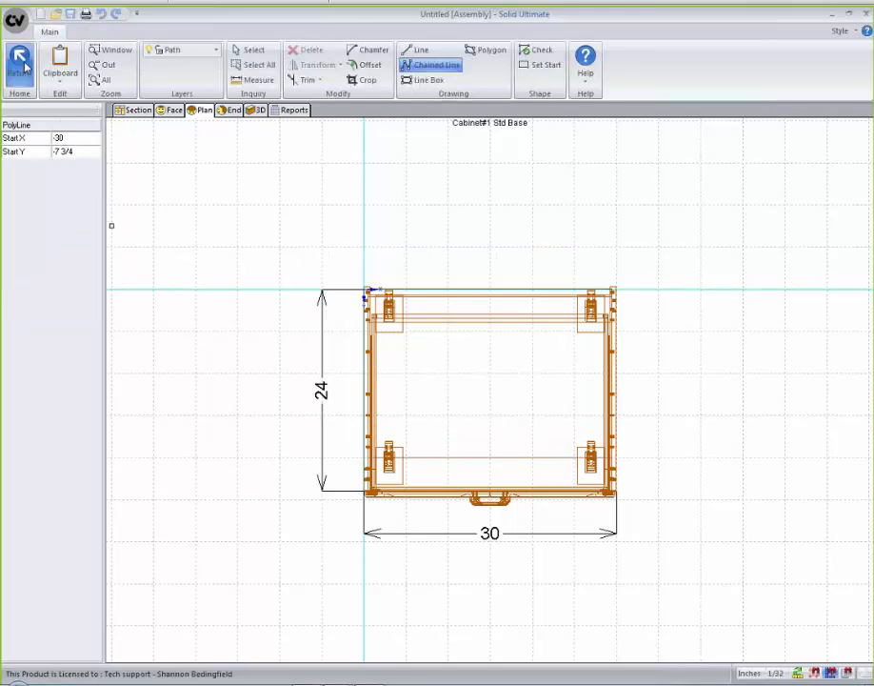
{"action": "left_click", "coordinate": [22, 67]}
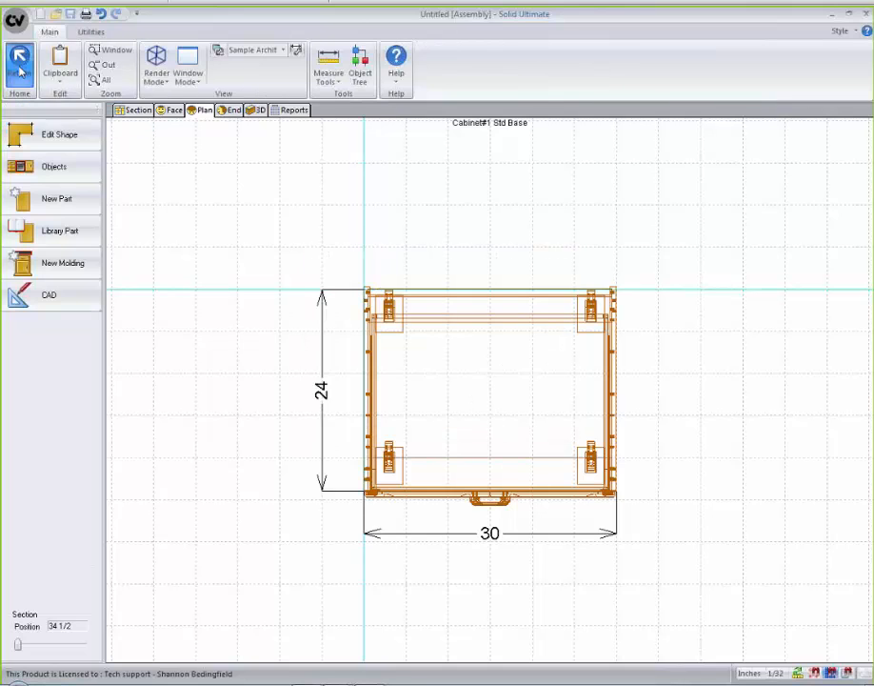
In the room's wall elevation, draw three connected CAD lines stepping across, down and across, about 38, 20 and 23 inches long.
{"action": "left_click", "coordinate": [19, 69]}
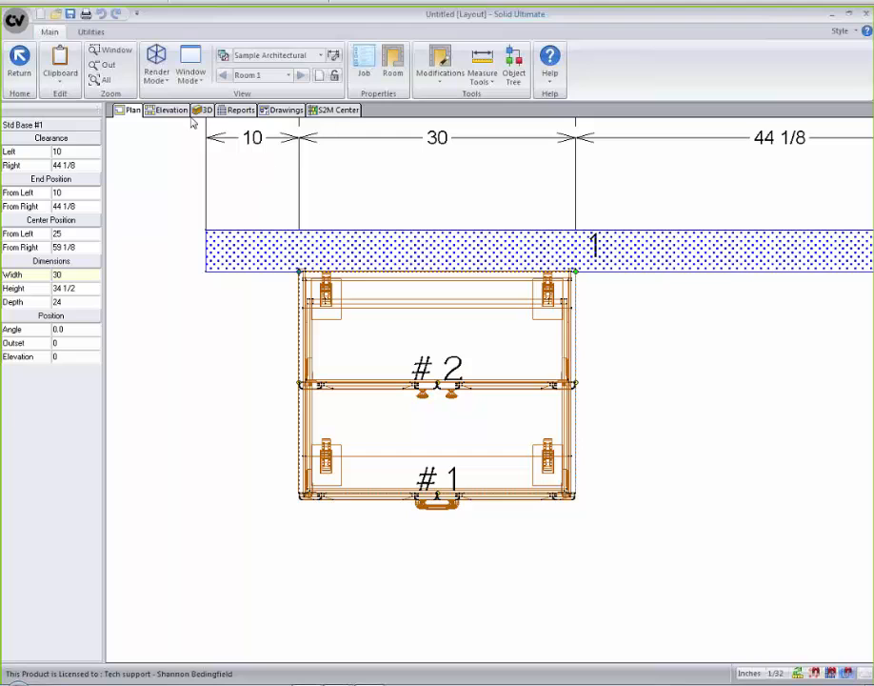
{"action": "left_click", "coordinate": [174, 110]}
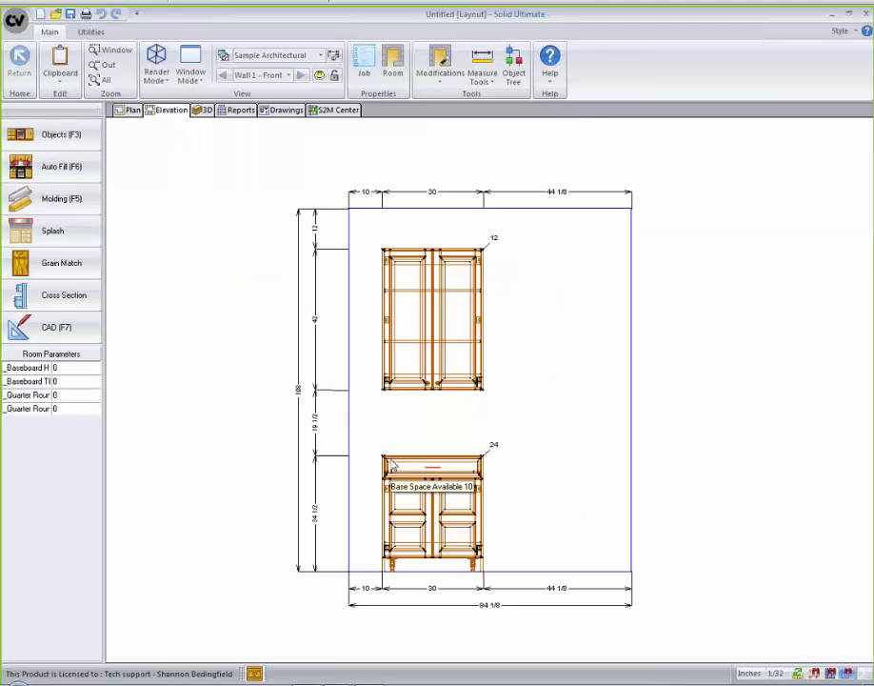
{"action": "left_click", "coordinate": [47, 333]}
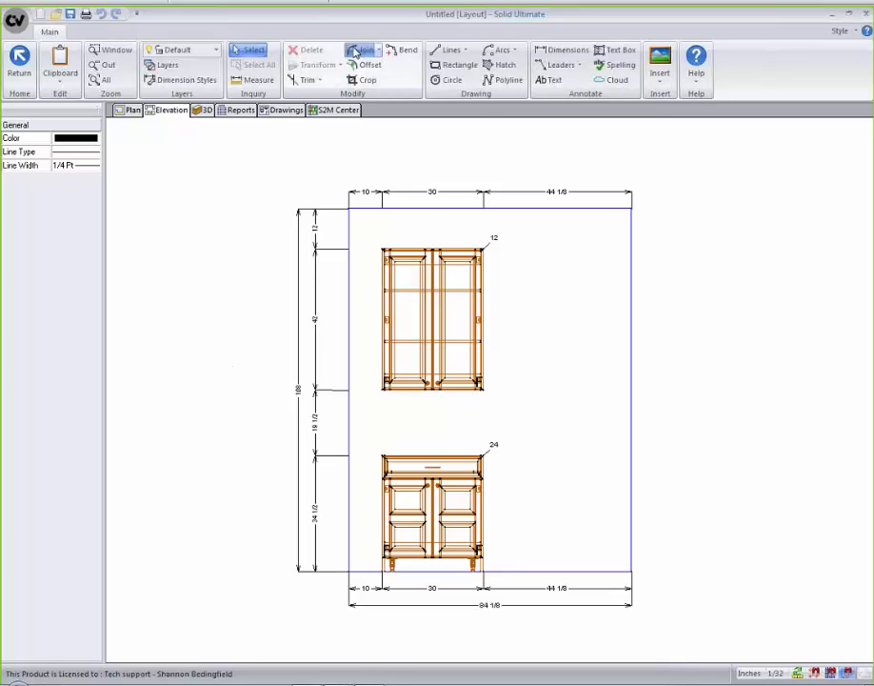
{"action": "left_click", "coordinate": [453, 54]}
{"action": "left_click", "coordinate": [547, 237]}
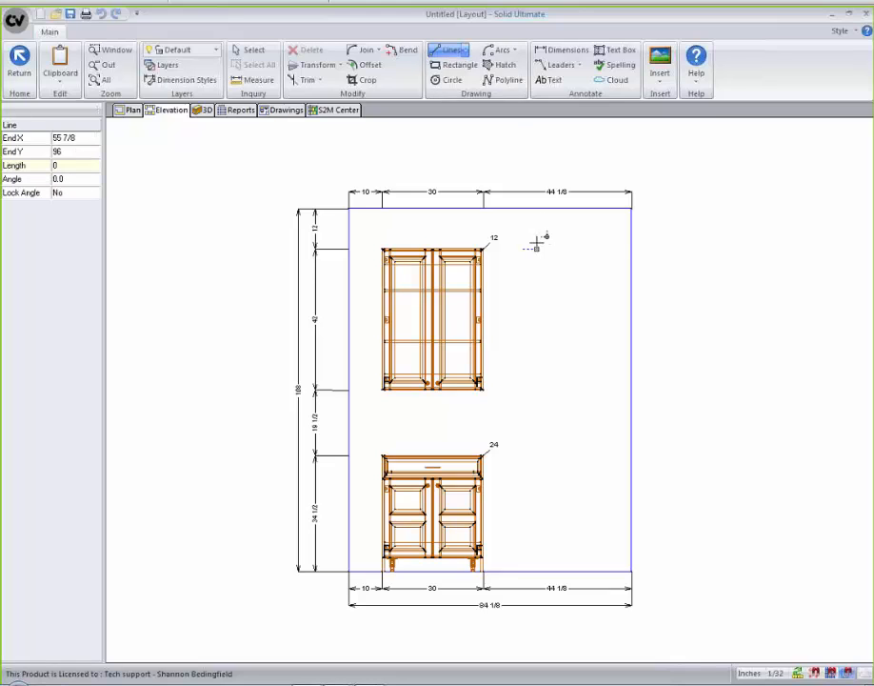
{"action": "left_click", "coordinate": [665, 247]}
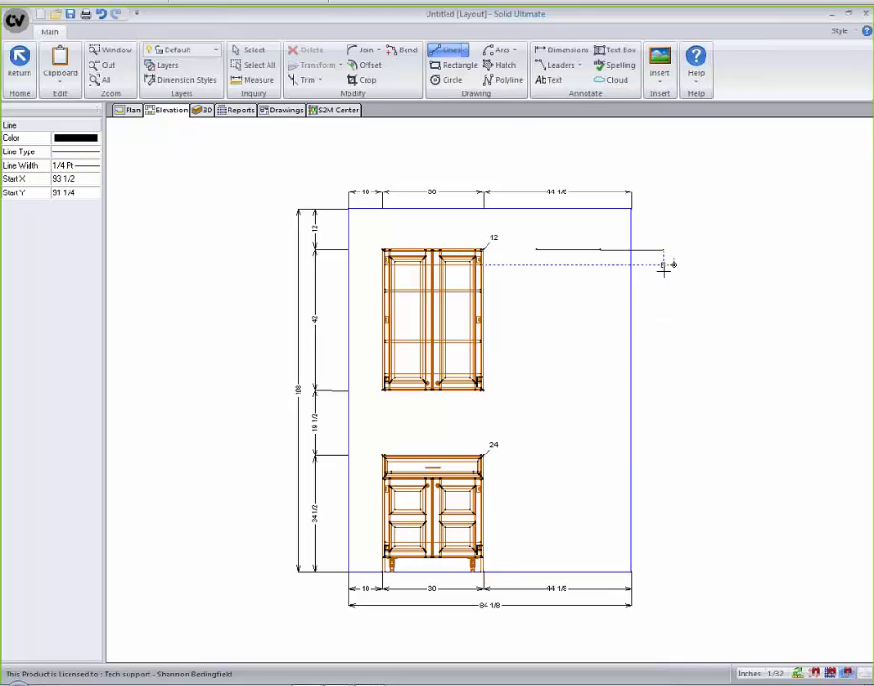
{"action": "left_click", "coordinate": [664, 317]}
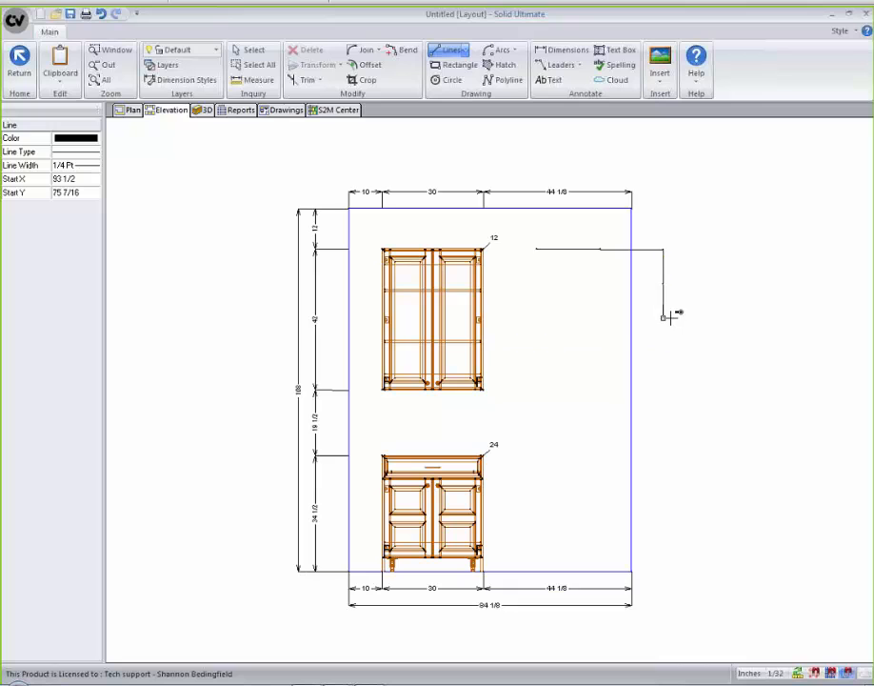
{"action": "left_click", "coordinate": [741, 317]}
{"action": "right_click", "coordinate": [667, 348]}
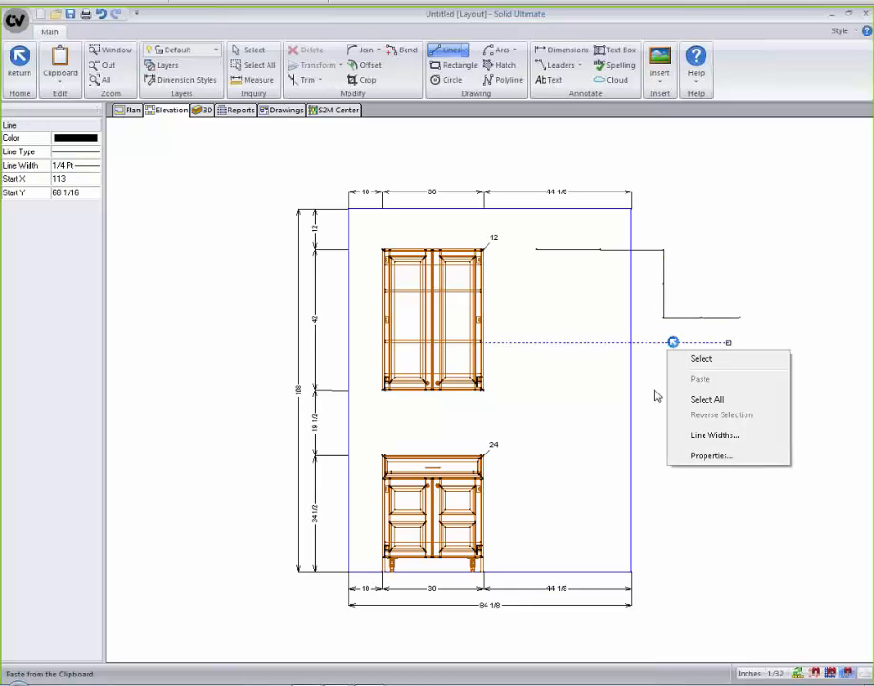
{"action": "left_click", "coordinate": [700, 359]}
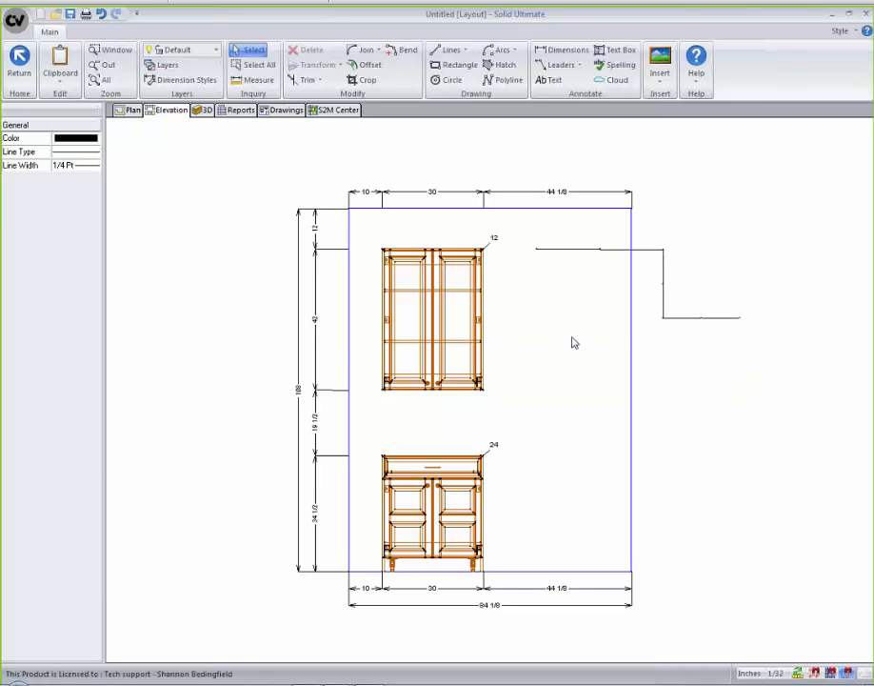
Check the joining options, then select the stepped lines beside the wall cabinet in turn to inspect them as separate objects.
{"action": "left_click", "coordinate": [378, 53]}
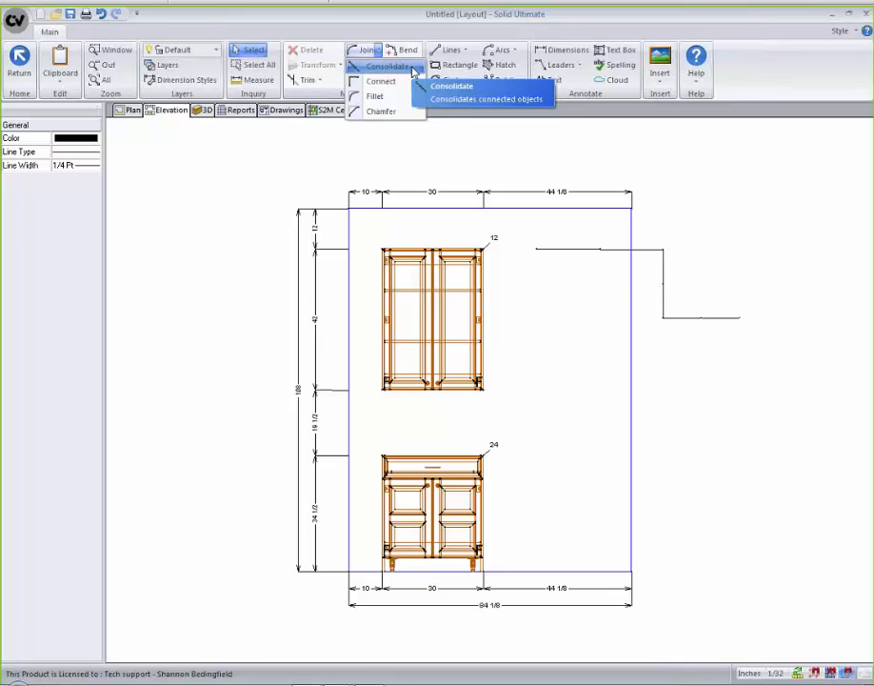
{"action": "left_click", "coordinate": [667, 201]}
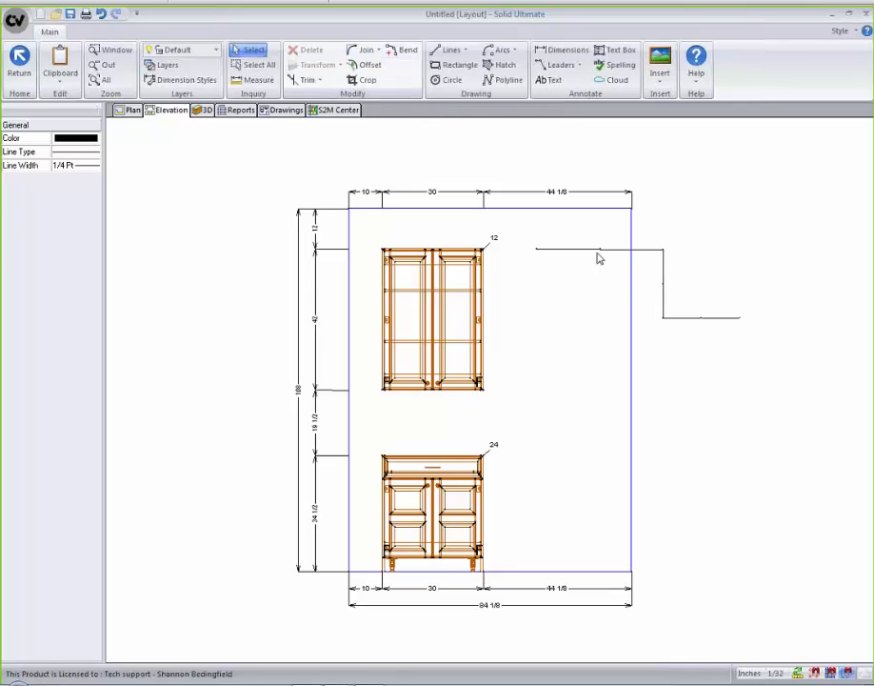
{"action": "left_click", "coordinate": [598, 250]}
{"action": "left_click", "coordinate": [664, 302]}
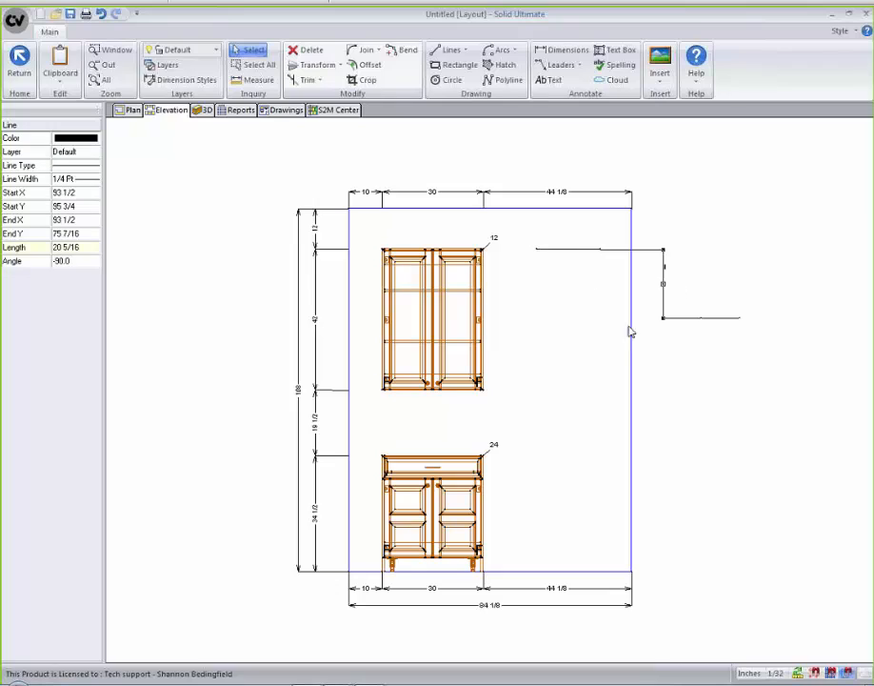
{"action": "left_click", "coordinate": [702, 321]}
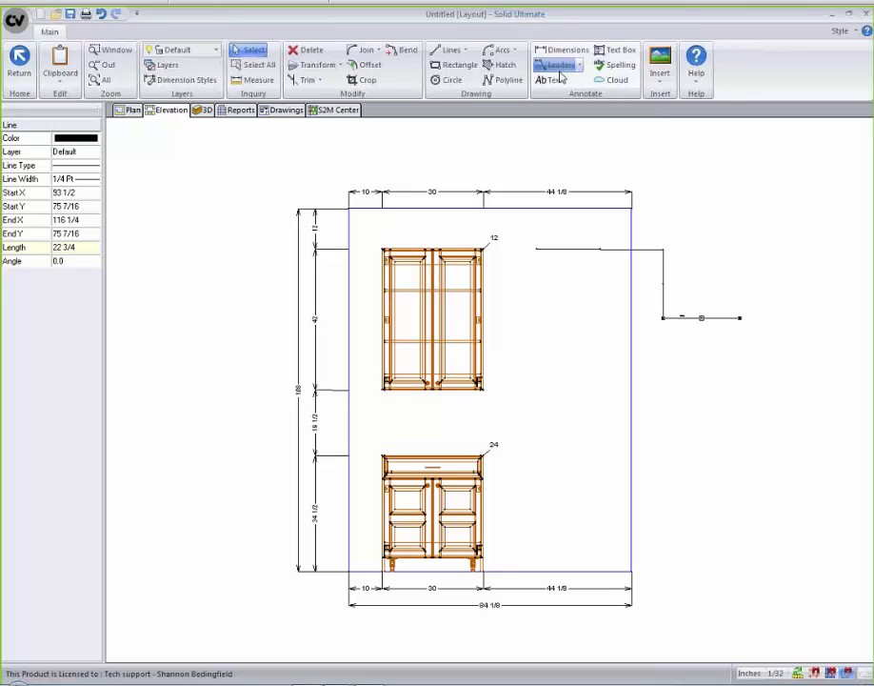
Consolidate the three stepped CAD lines into a single polyline and select it to check the result.
{"action": "left_click", "coordinate": [378, 52]}
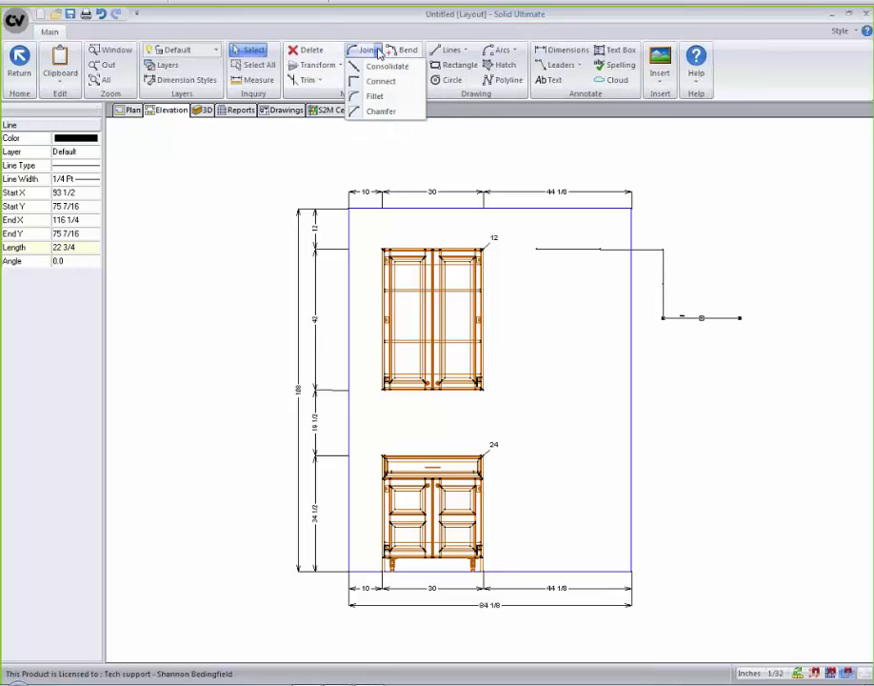
{"action": "left_click", "coordinate": [385, 64]}
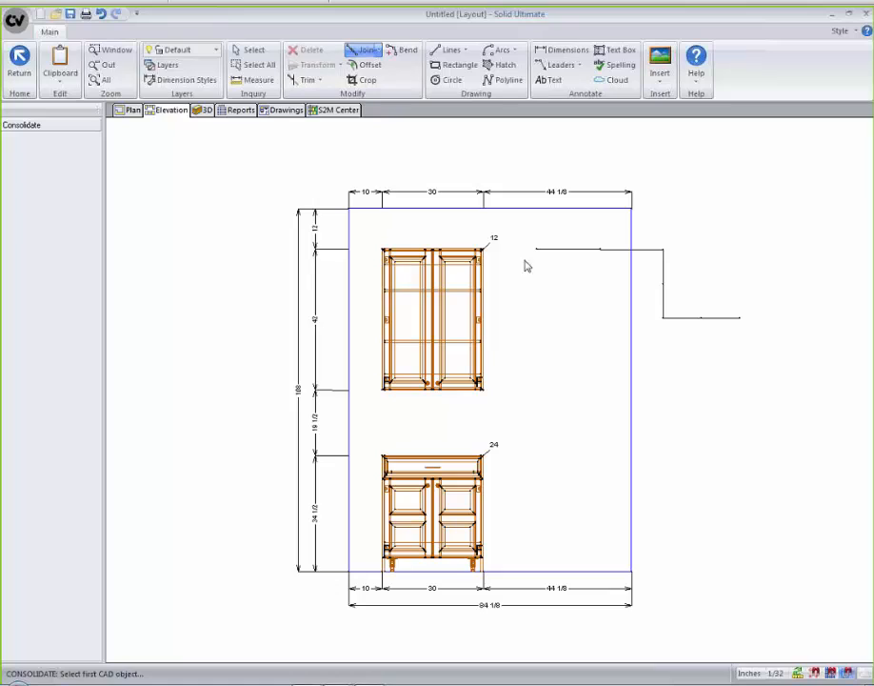
{"action": "left_click", "coordinate": [656, 255]}
{"action": "left_click", "coordinate": [663, 281]}
{"action": "left_click", "coordinate": [693, 320]}
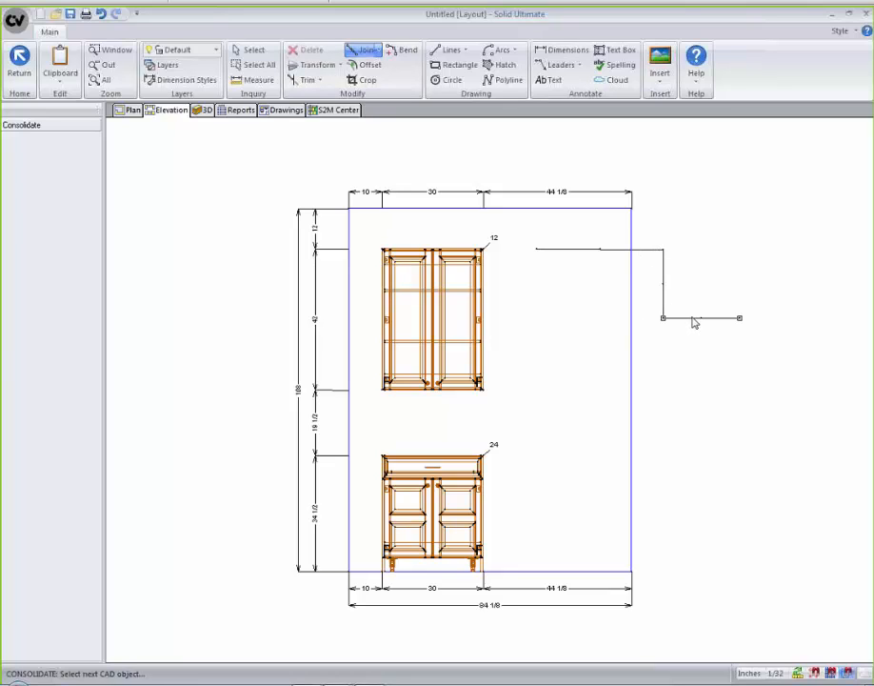
{"action": "left_click", "coordinate": [663, 284]}
{"action": "right_click", "coordinate": [651, 381]}
{"action": "left_click", "coordinate": [645, 390]}
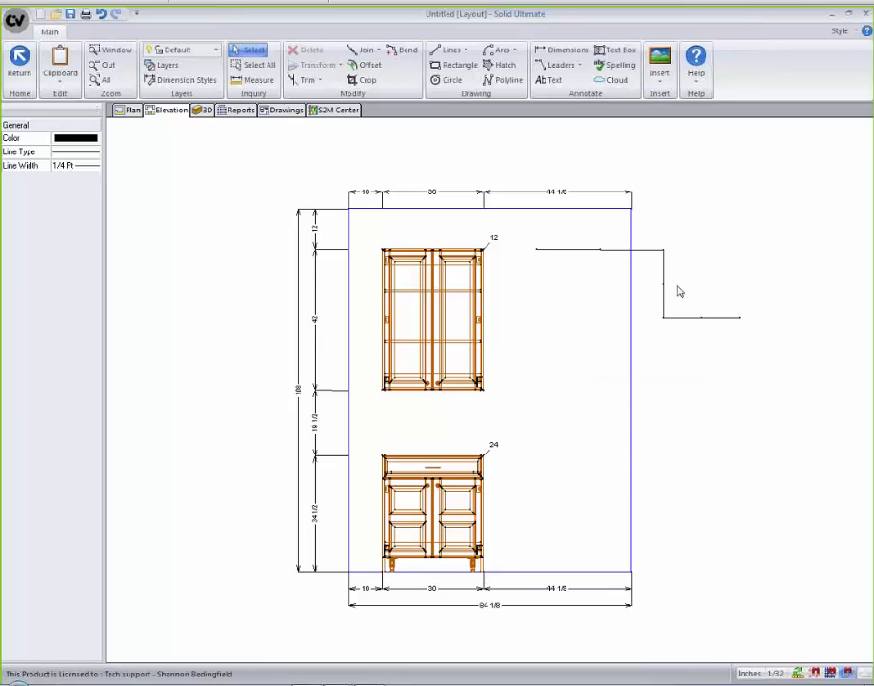
{"action": "left_click", "coordinate": [666, 282]}
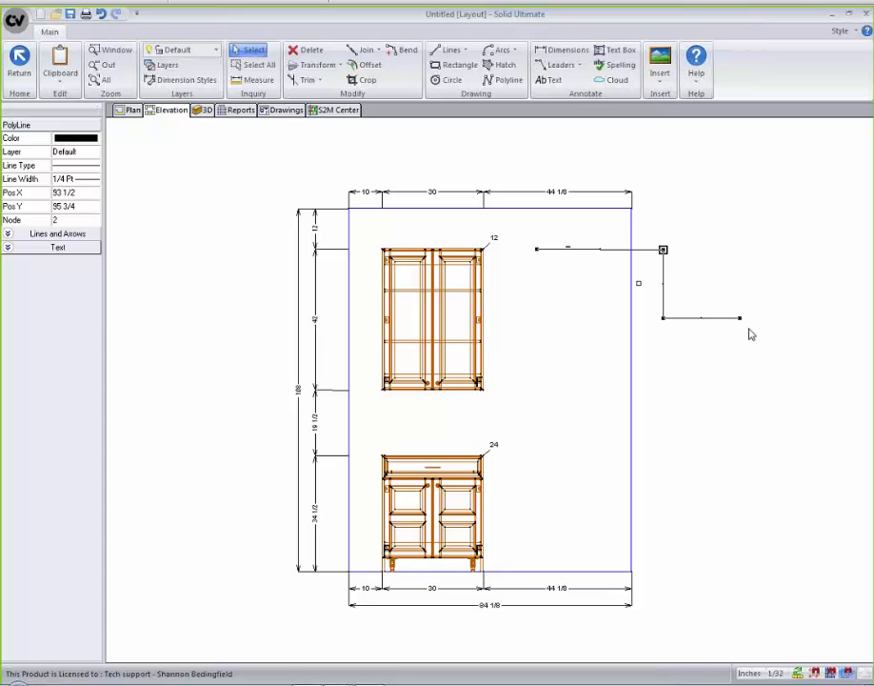
Draw two separate CAD lines beside the base cabinet: one vertical, and one horizontal about 44 inches long starting to its right.
{"action": "left_click", "coordinate": [370, 57]}
{"action": "left_click", "coordinate": [379, 52]}
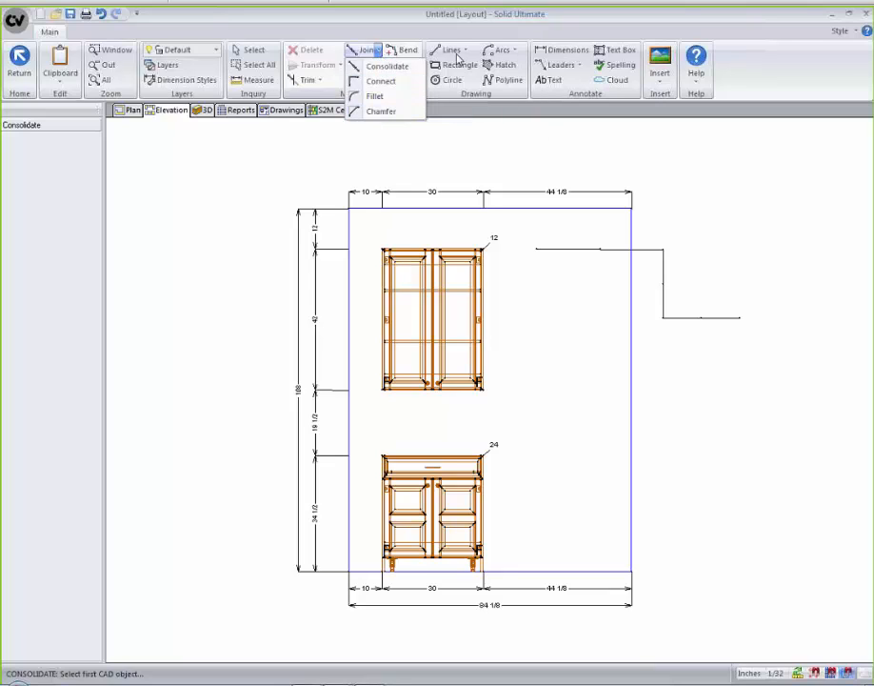
{"action": "left_click", "coordinate": [513, 159]}
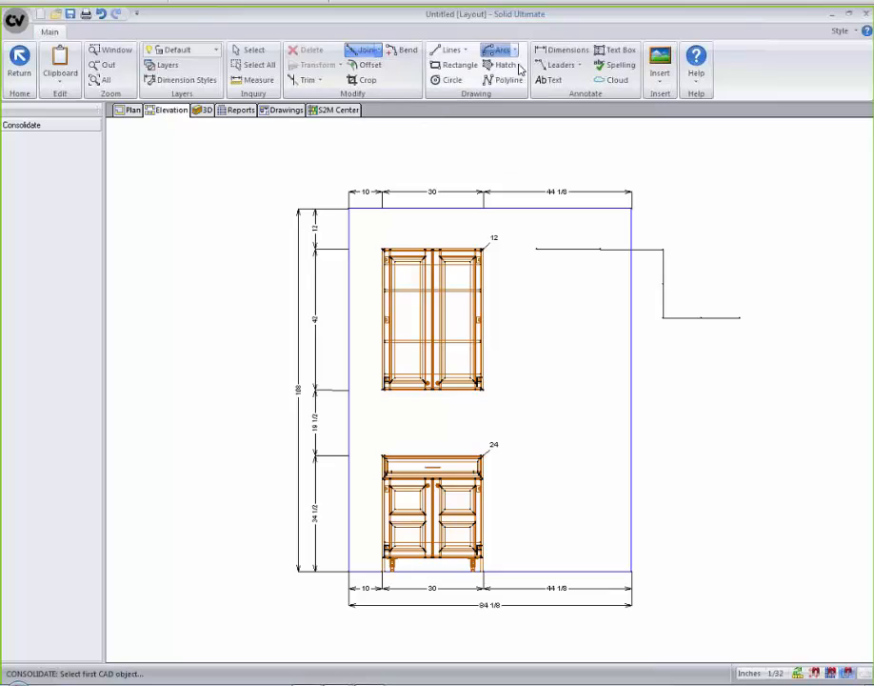
{"action": "left_click", "coordinate": [443, 52]}
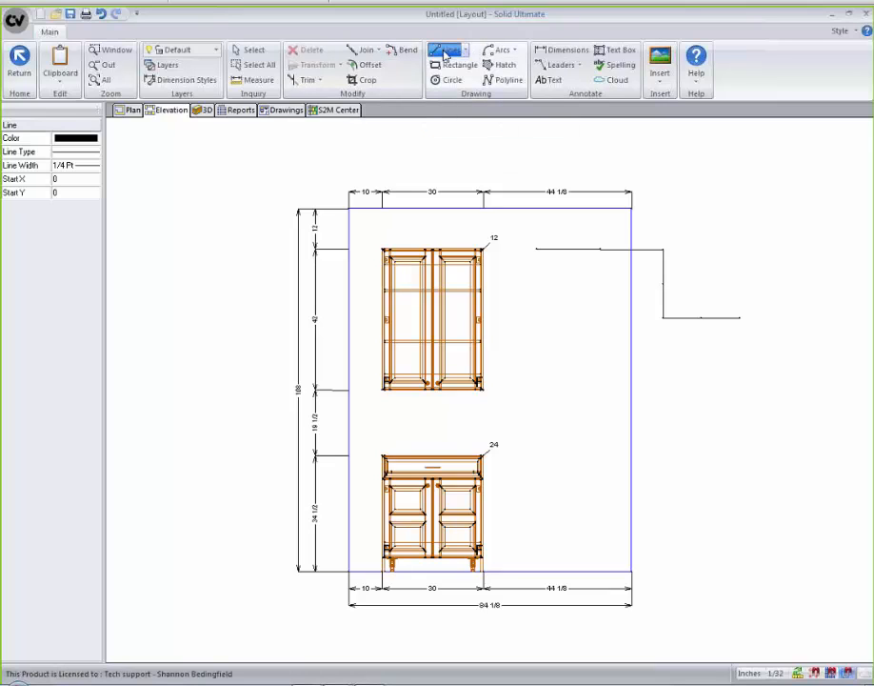
{"action": "left_click", "coordinate": [547, 485]}
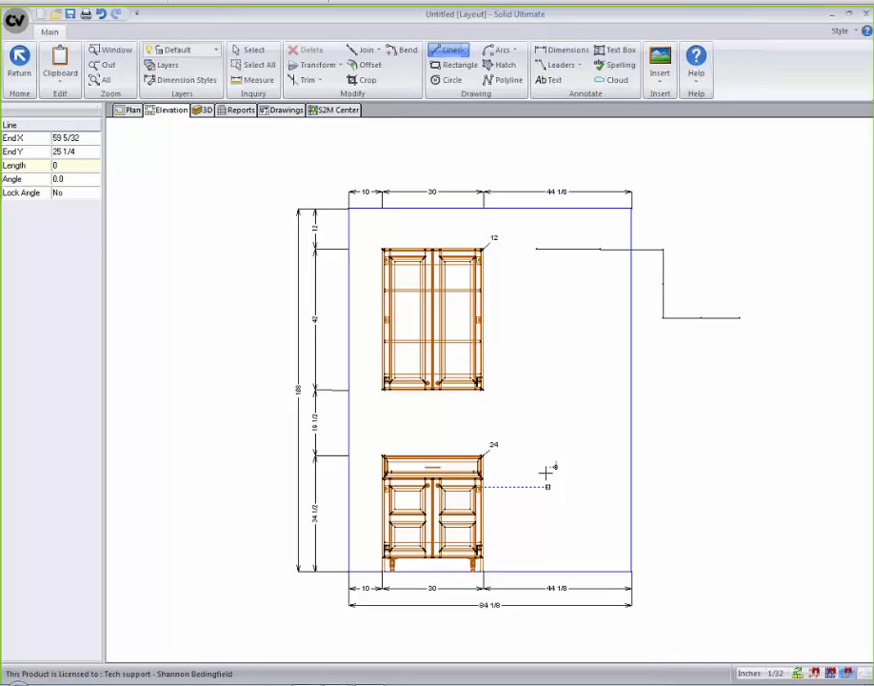
{"action": "left_click", "coordinate": [549, 390]}
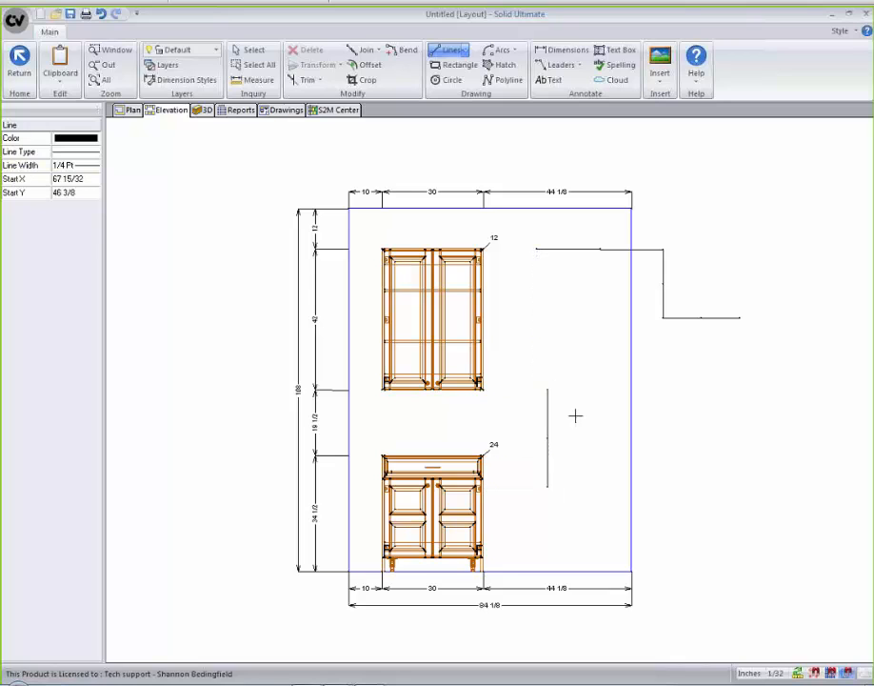
{"action": "left_click", "coordinate": [574, 408]}
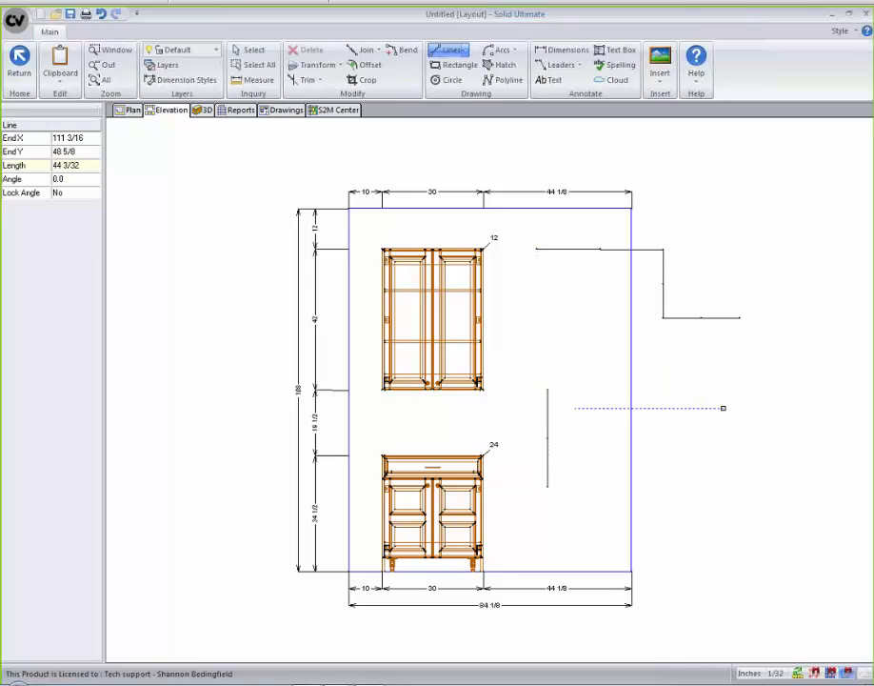
{"action": "left_click", "coordinate": [724, 407]}
{"action": "right_click", "coordinate": [710, 450]}
{"action": "left_click", "coordinate": [709, 455]}
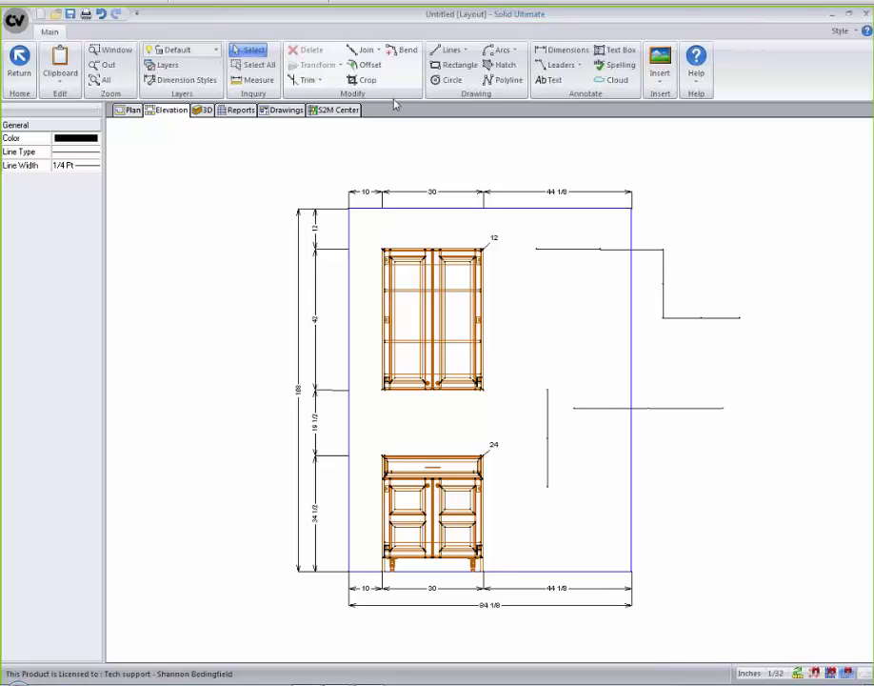
Connect the separate horizontal and vertical lines so they meet at a square corner.
{"action": "left_click", "coordinate": [379, 52]}
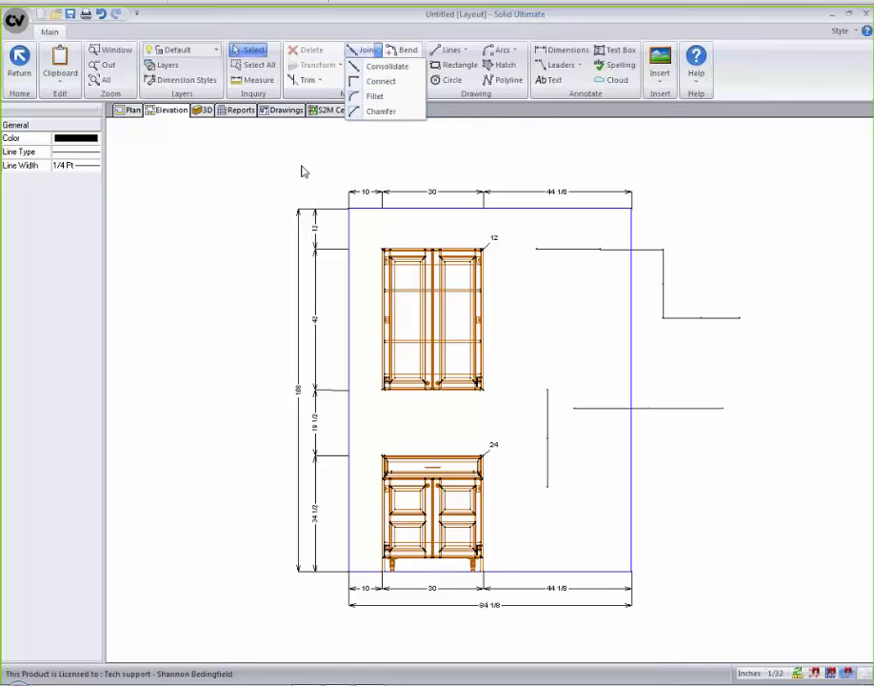
{"action": "left_click", "coordinate": [380, 81]}
{"action": "left_click", "coordinate": [599, 409]}
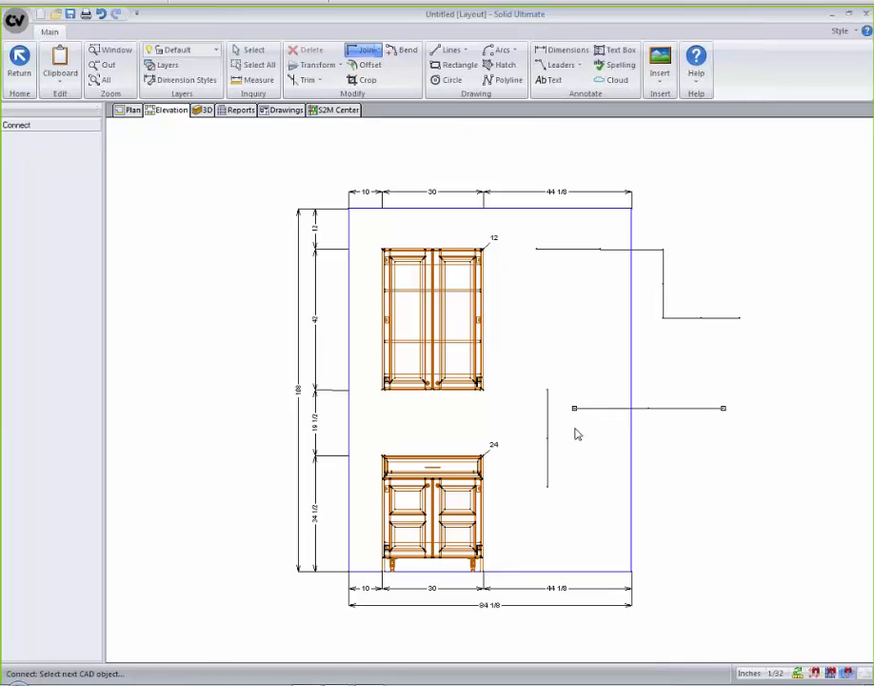
{"action": "left_click", "coordinate": [549, 431]}
Draw an arc by radius in the empty space left of the wall, bulging toward the cabinets.
{"action": "left_click", "coordinate": [377, 50]}
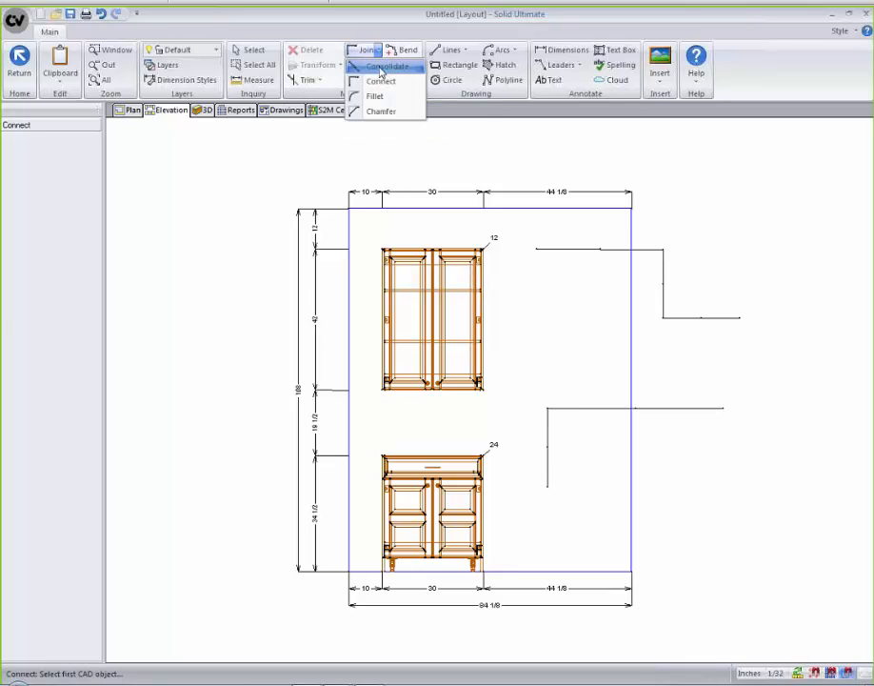
{"action": "left_click", "coordinate": [376, 98]}
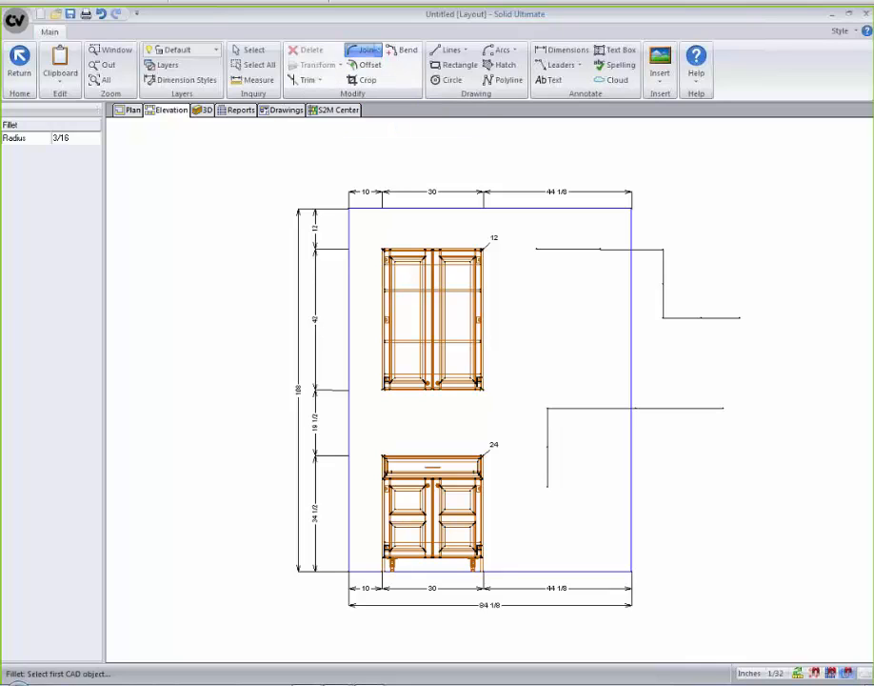
{"action": "left_click", "coordinate": [515, 53]}
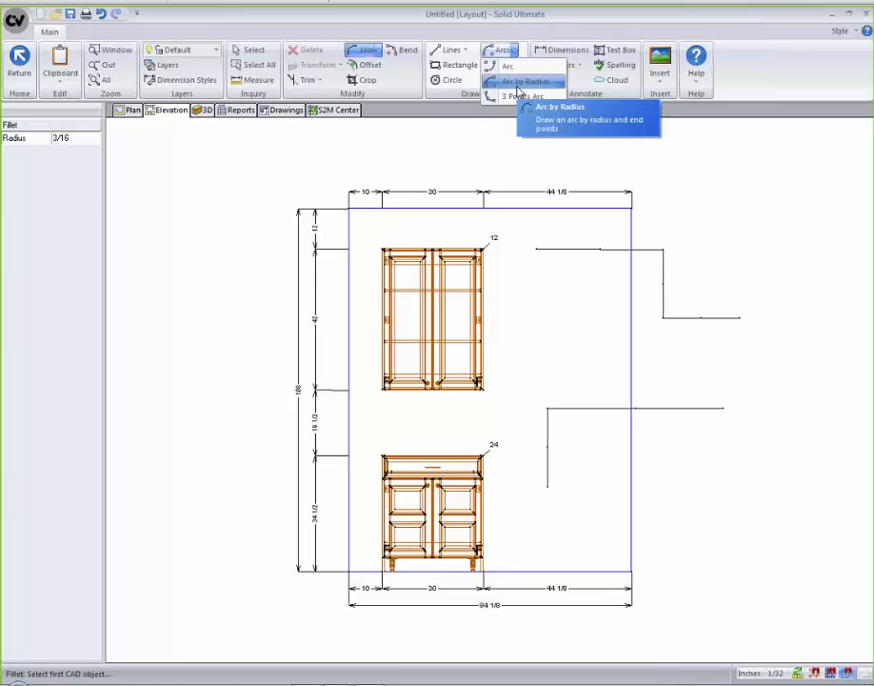
{"action": "left_click", "coordinate": [519, 84]}
{"action": "left_click", "coordinate": [220, 342]}
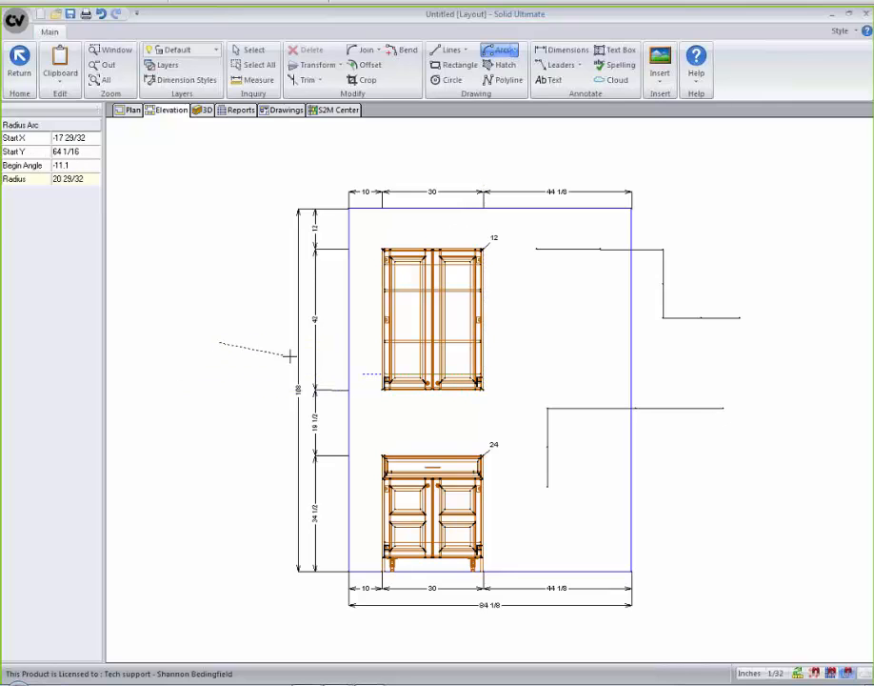
{"action": "left_click", "coordinate": [275, 290]}
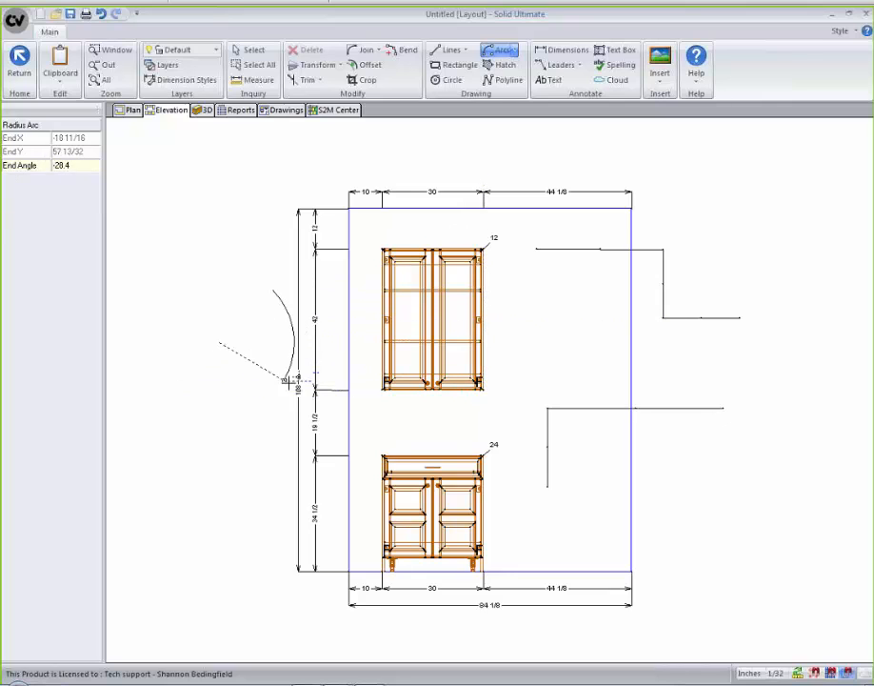
{"action": "left_click", "coordinate": [239, 414]}
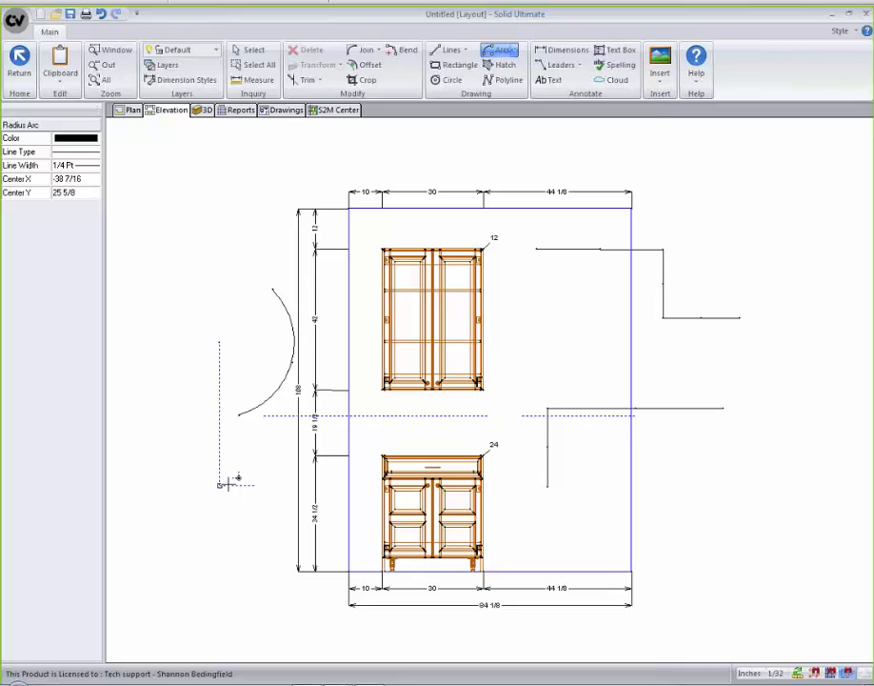
Draw a slanted line from the arc's upper end outward, down and to the left.
{"action": "left_click", "coordinate": [445, 52]}
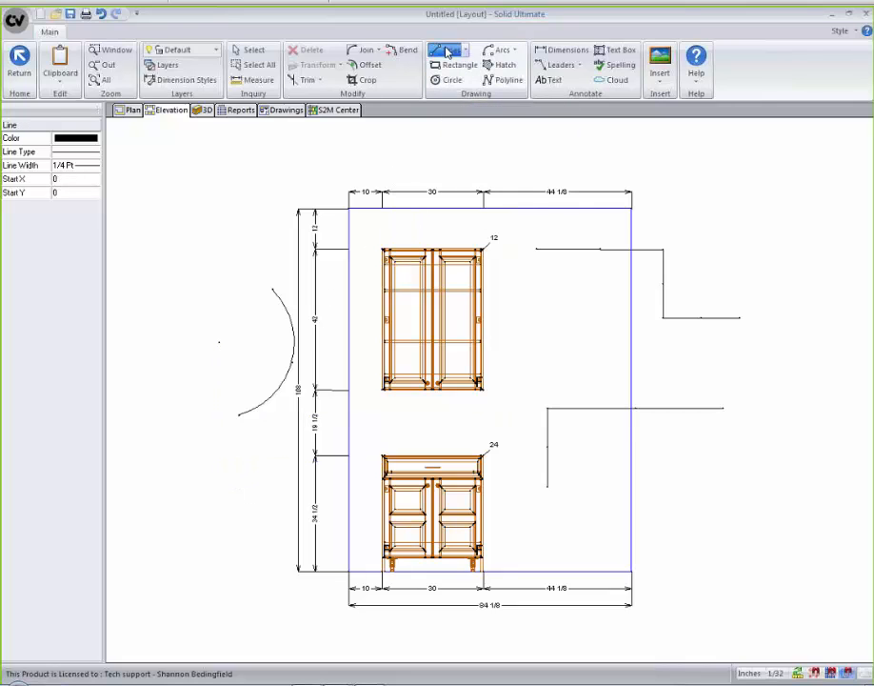
{"action": "left_click", "coordinate": [270, 288]}
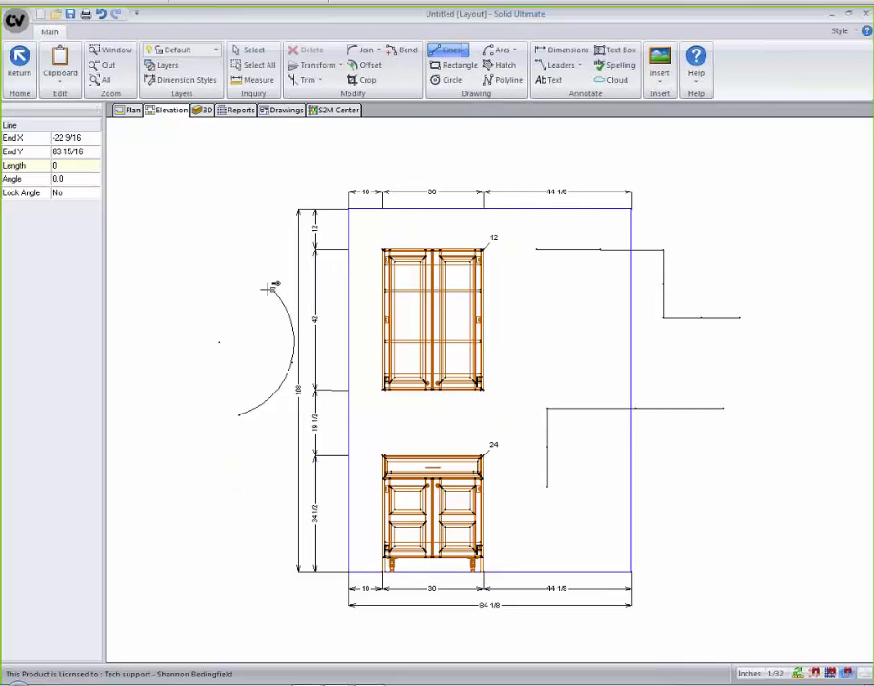
{"action": "left_click", "coordinate": [130, 339]}
{"action": "scroll", "coordinate": [225, 353], "scroll_direction": "up", "scroll_amount": 2}
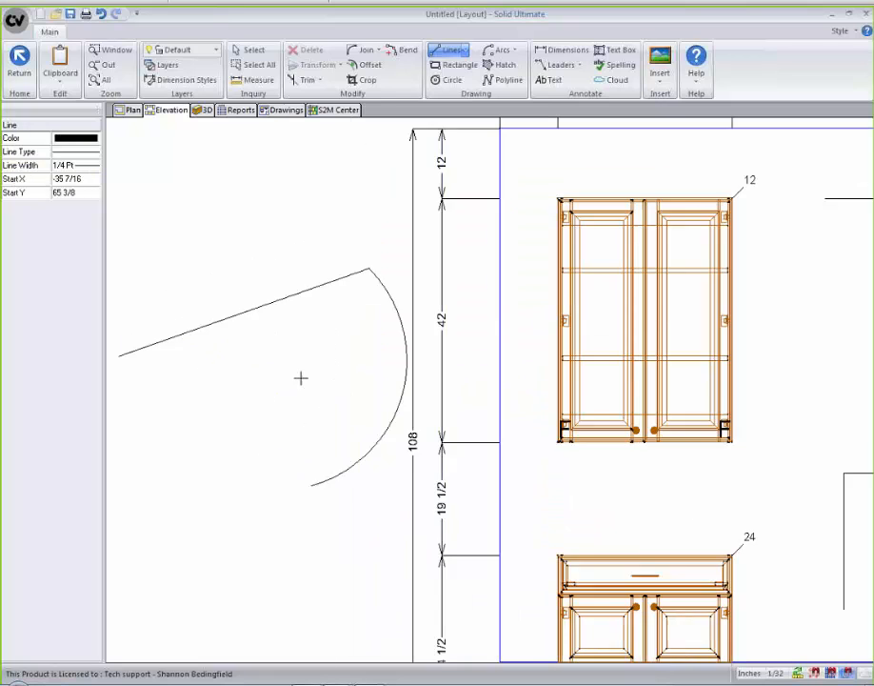
{"action": "middle_click_drag", "start_coordinate": [301, 378], "coordinate": [380, 402]}
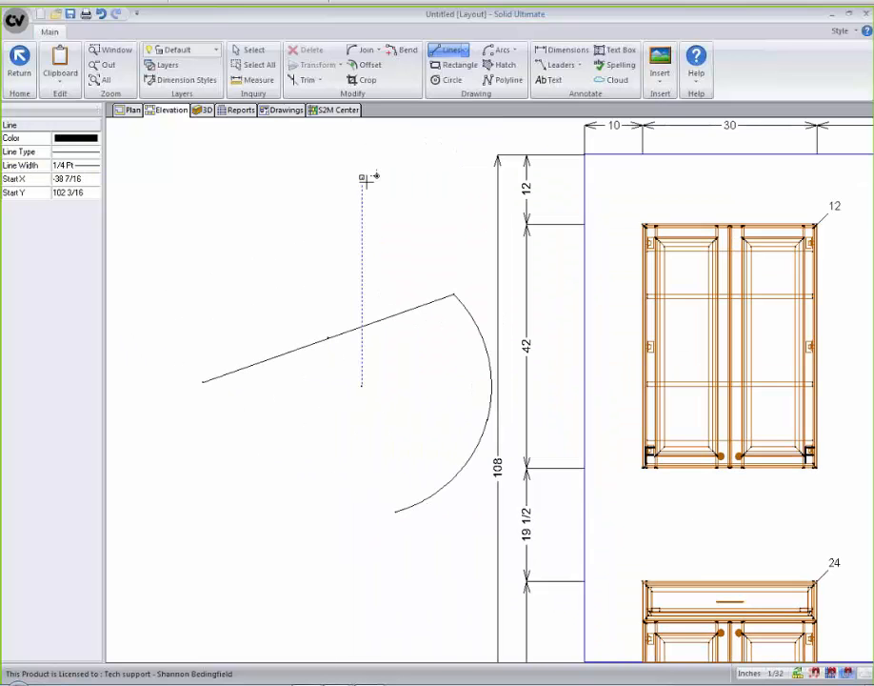
Fillet the corner between the slanted line and the arc with a radius of 5 inches.
{"action": "left_click", "coordinate": [380, 52]}
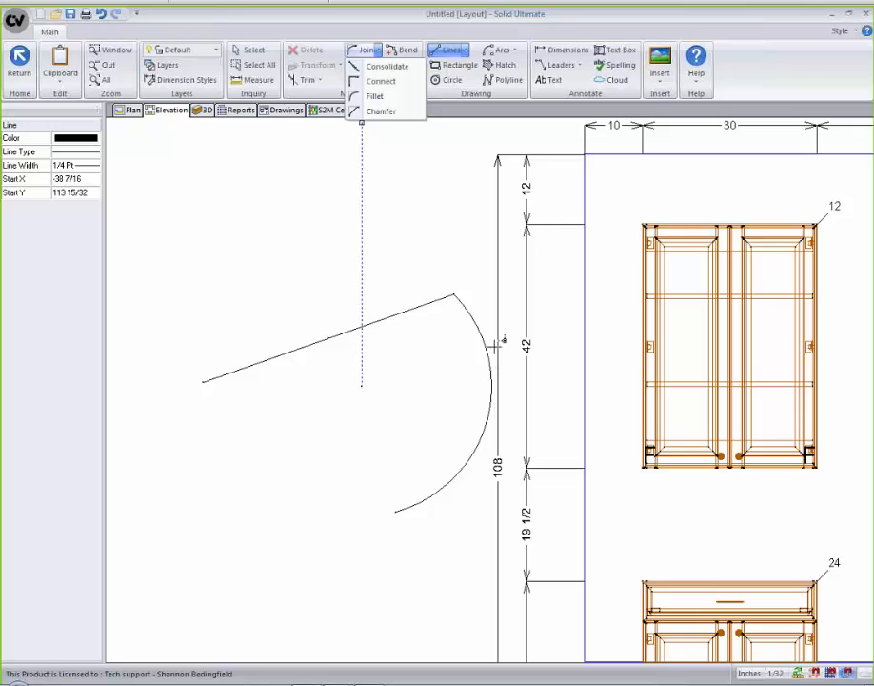
{"action": "left_click", "coordinate": [374, 97]}
{"action": "left_click", "coordinate": [82, 139]}
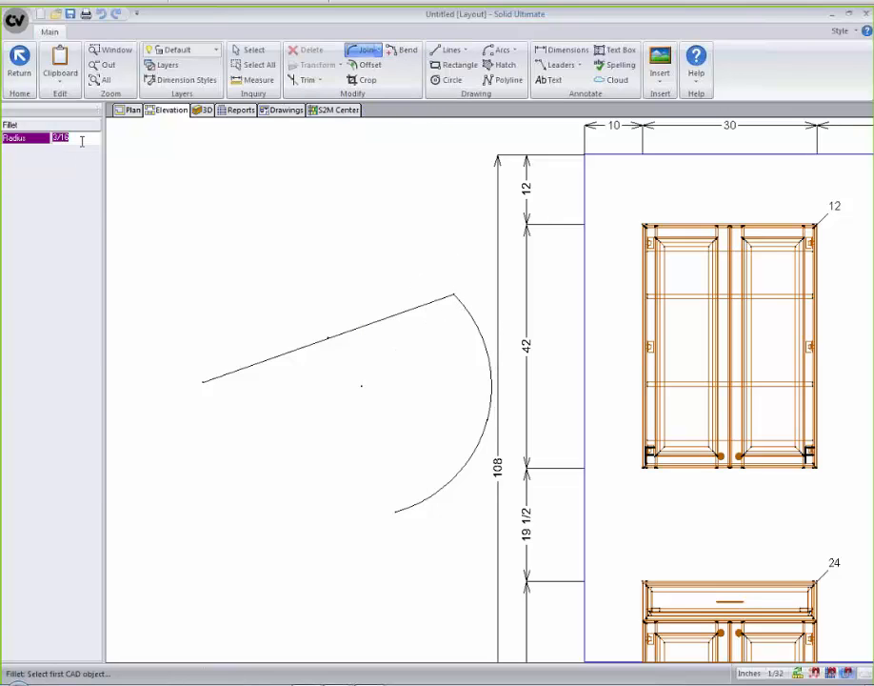
{"action": "type", "text": "5"}
{"action": "key", "text": "Return"}
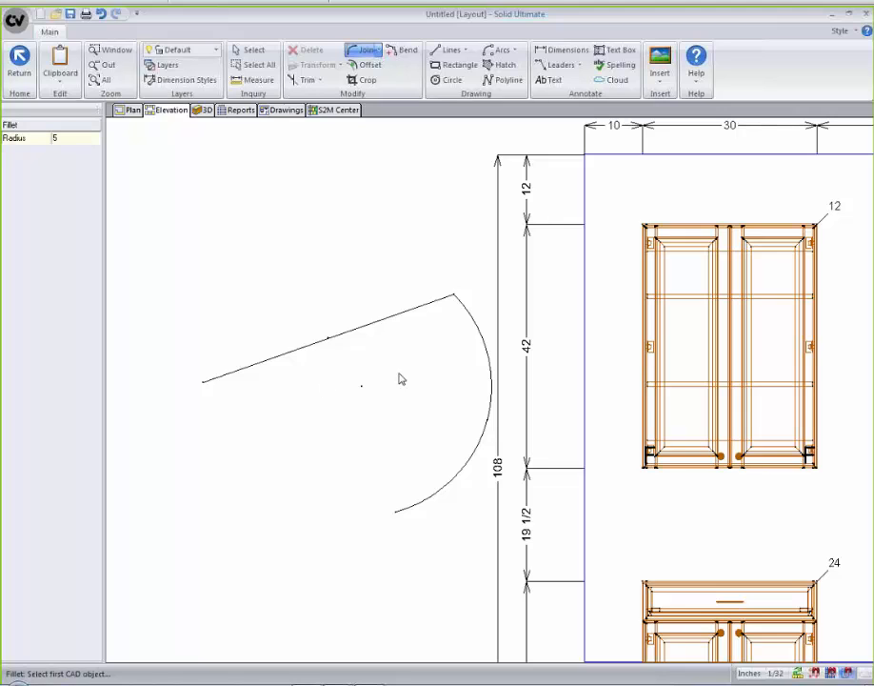
{"action": "left_click", "coordinate": [405, 312]}
{"action": "left_click", "coordinate": [405, 315]}
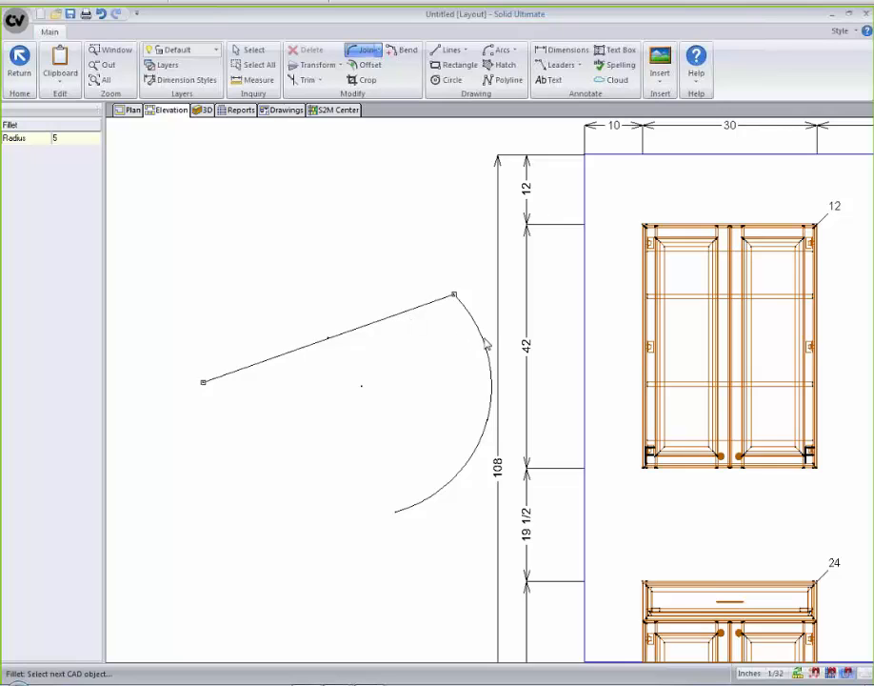
{"action": "left_click", "coordinate": [484, 350]}
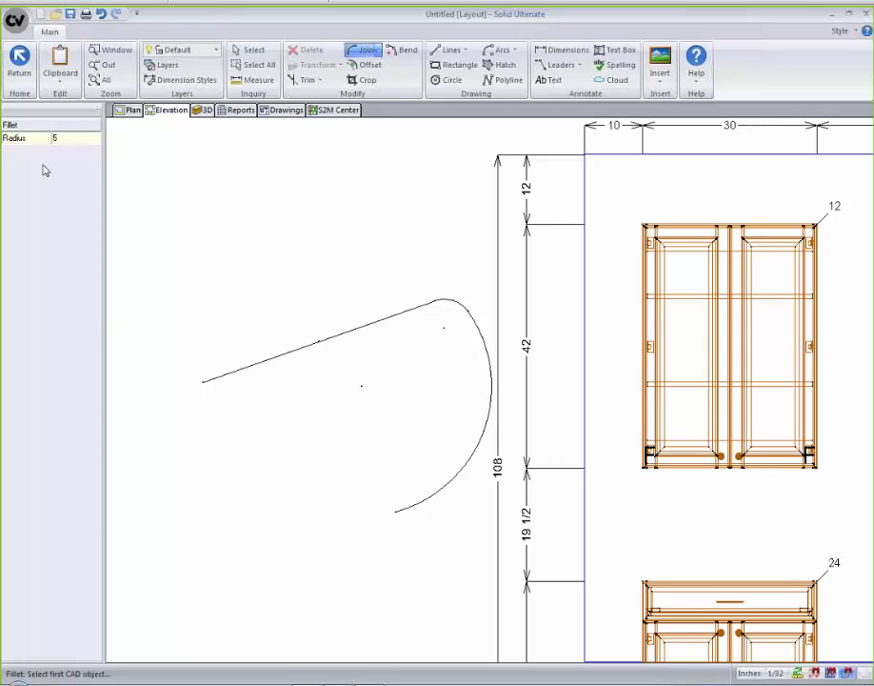
Leave CAD mode and send the Wall 1 front elevation to a drawing scene.
{"action": "left_click", "coordinate": [19, 65]}
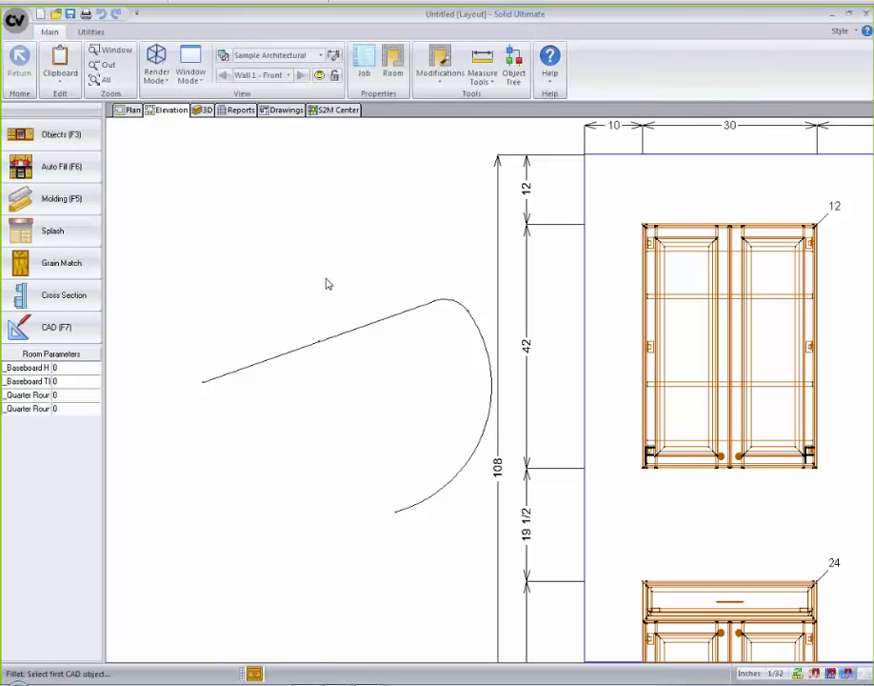
{"action": "right_click", "coordinate": [616, 354]}
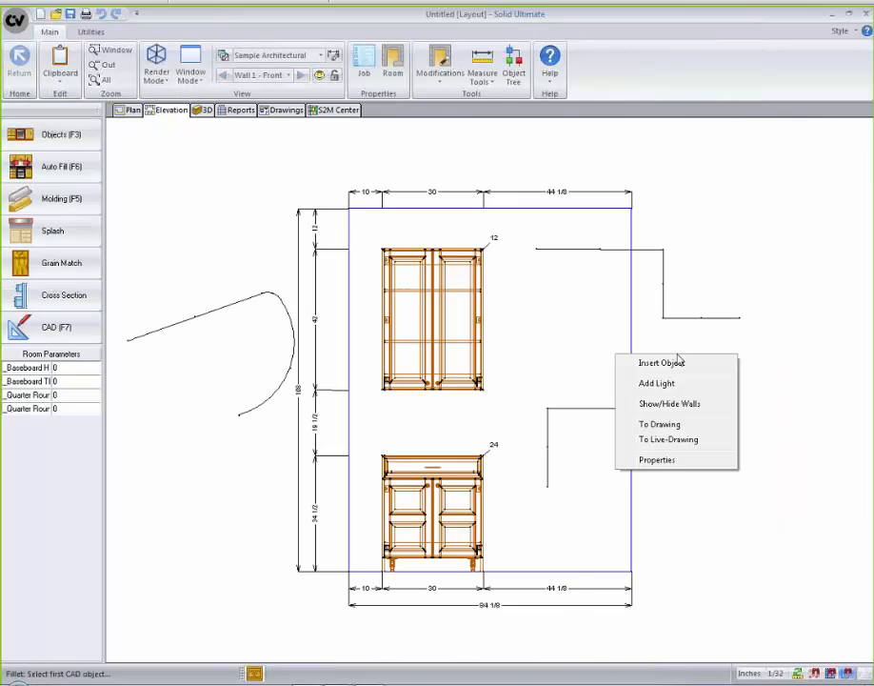
{"action": "left_click", "coordinate": [677, 426]}
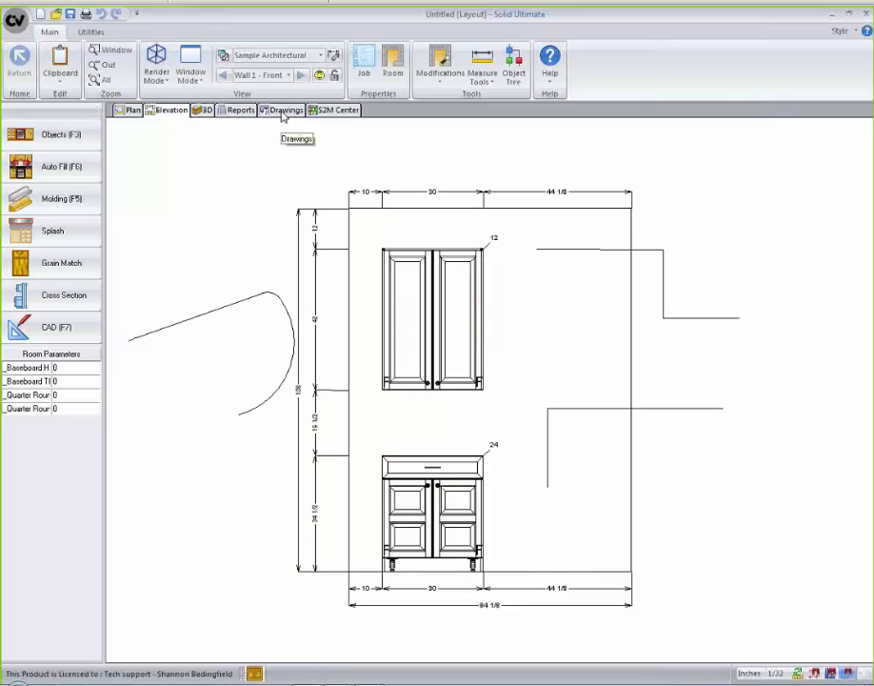
Place the Front Face Elev 1 scene on drawing Sheet 1.
{"action": "left_click", "coordinate": [283, 111]}
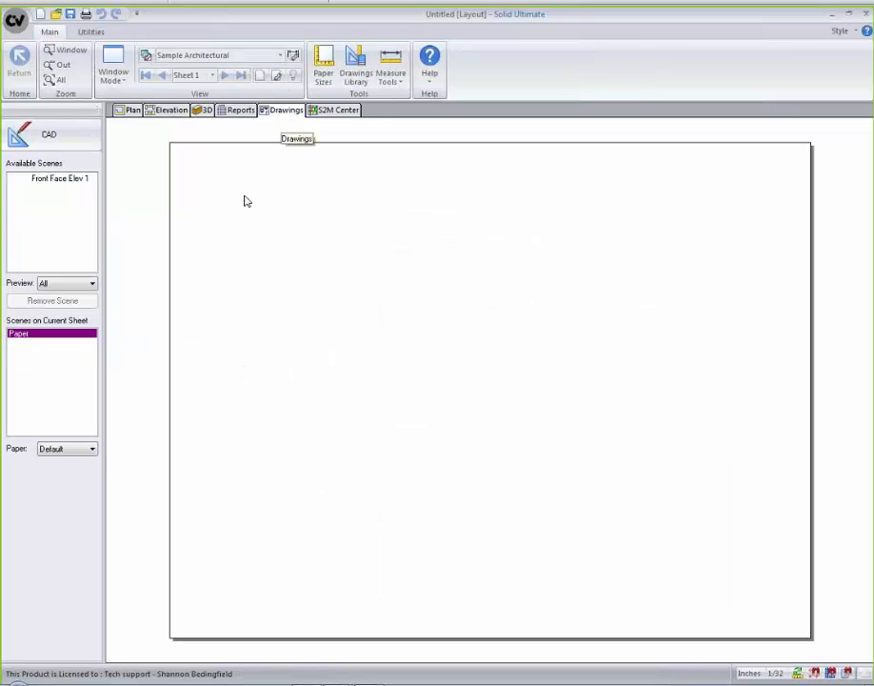
{"action": "left_click", "coordinate": [52, 181]}
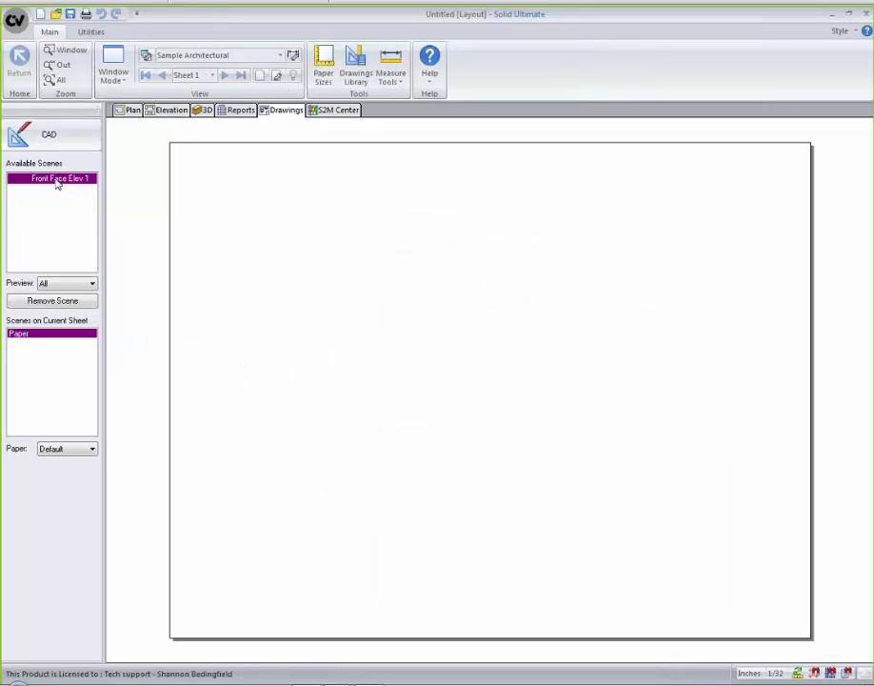
{"action": "left_click", "coordinate": [246, 371]}
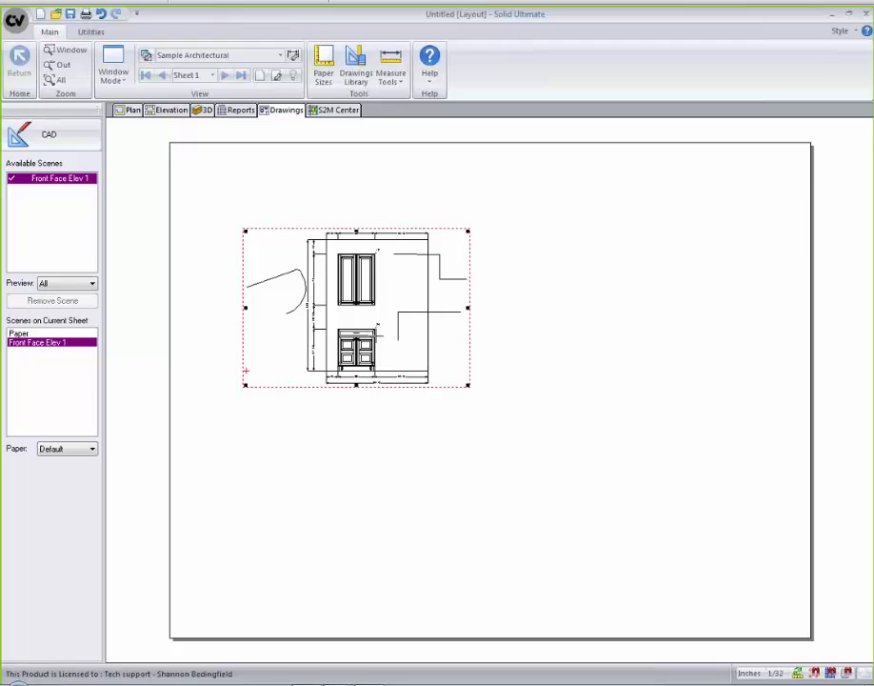
Reposition the elevation scene freehand within the upper-left area of the sheet.
{"action": "left_click_drag", "start_coordinate": [323, 308], "coordinate": [309, 276]}
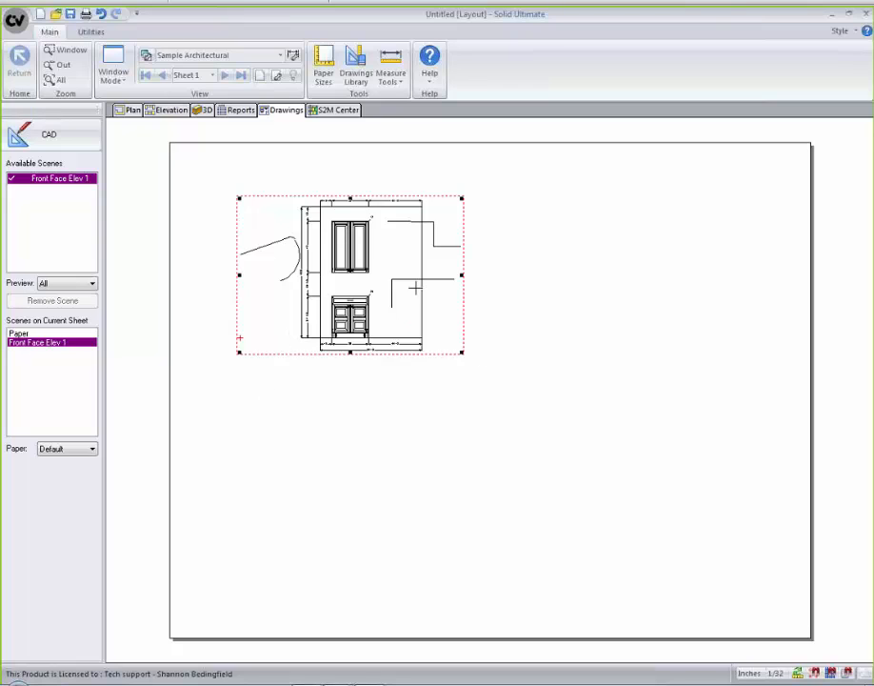
{"action": "right_click", "coordinate": [308, 267]}
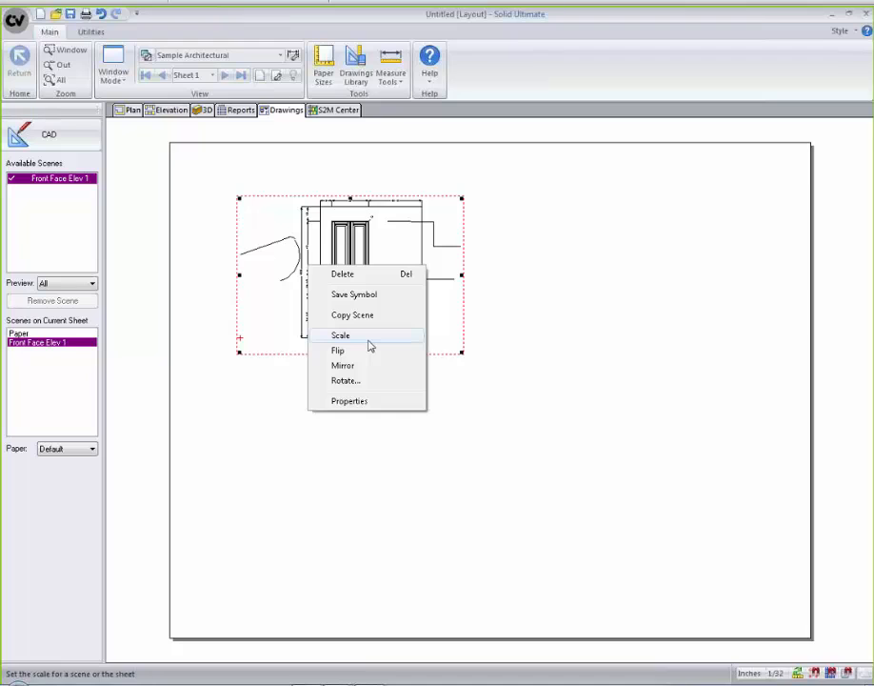
{"action": "left_click", "coordinate": [408, 228]}
{"action": "mouse_move", "coordinate": [408, 229]}
{"action": "left_mouse_down"}
{"action": "mouse_move", "coordinate": [413, 281]}
{"action": "mouse_move", "coordinate": [400, 250]}
{"action": "left_mouse_up"}
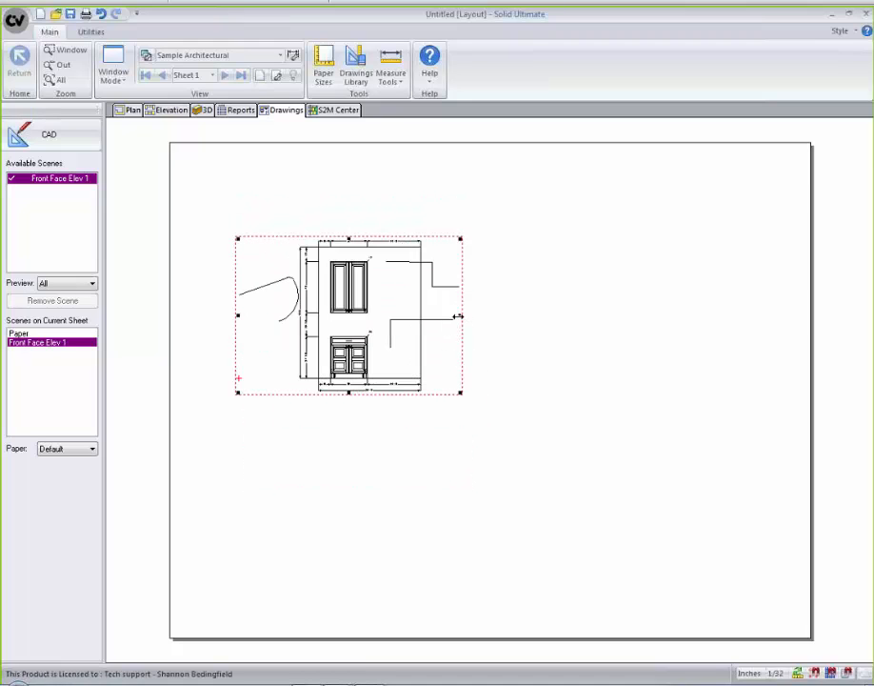
Enlarge the elevation scene freehand by stretching its right and lower edges outward.
{"action": "left_click_drag", "start_coordinate": [459, 315], "coordinate": [549, 331]}
{"action": "left_click_drag", "start_coordinate": [551, 330], "coordinate": [550, 329]}
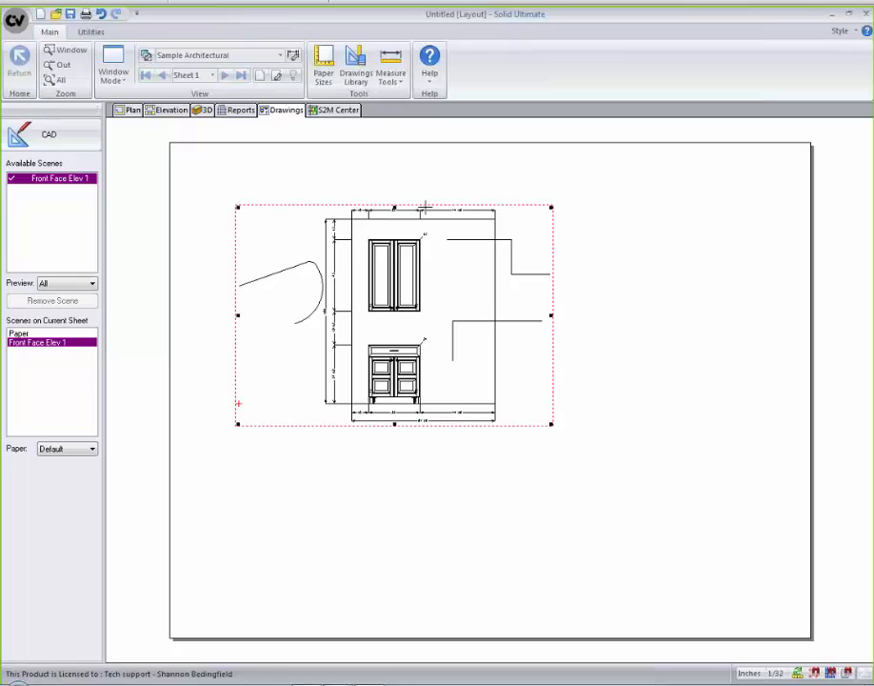
{"action": "mouse_move", "coordinate": [394, 424]}
{"action": "left_mouse_down"}
{"action": "mouse_move", "coordinate": [381, 517]}
{"action": "mouse_move", "coordinate": [400, 461]}
{"action": "mouse_move", "coordinate": [397, 524]}
{"action": "mouse_move", "coordinate": [408, 457]}
{"action": "left_mouse_up"}
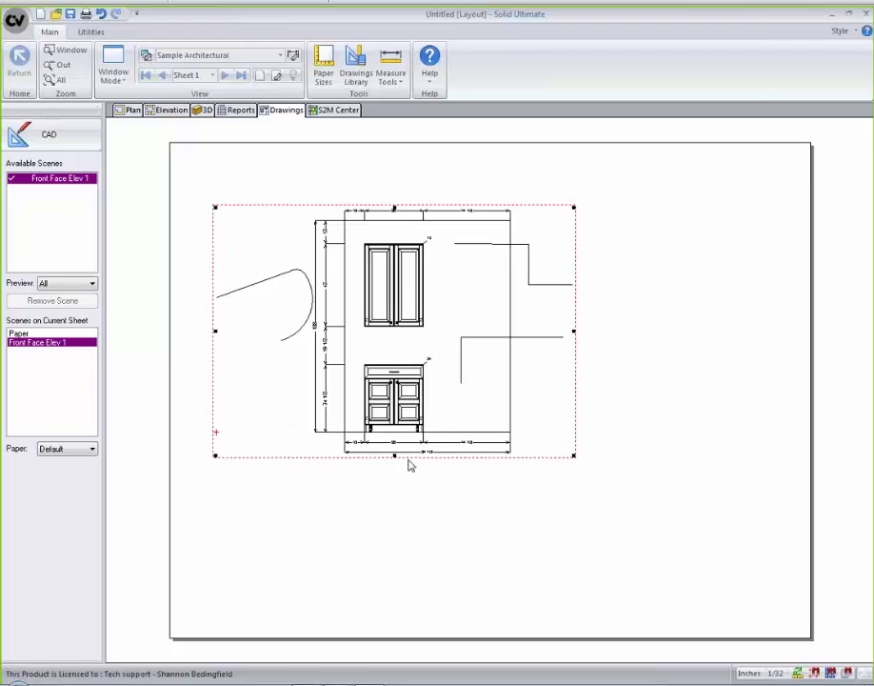
Set the elevation scene's scale to 1/2" = 1'.
{"action": "right_click", "coordinate": [353, 318]}
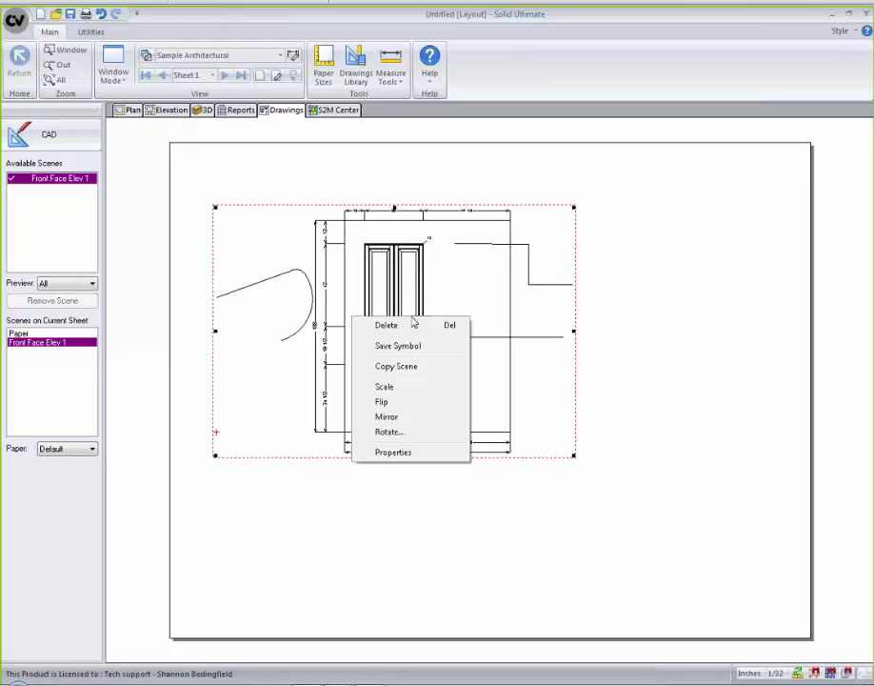
{"action": "left_click", "coordinate": [401, 387]}
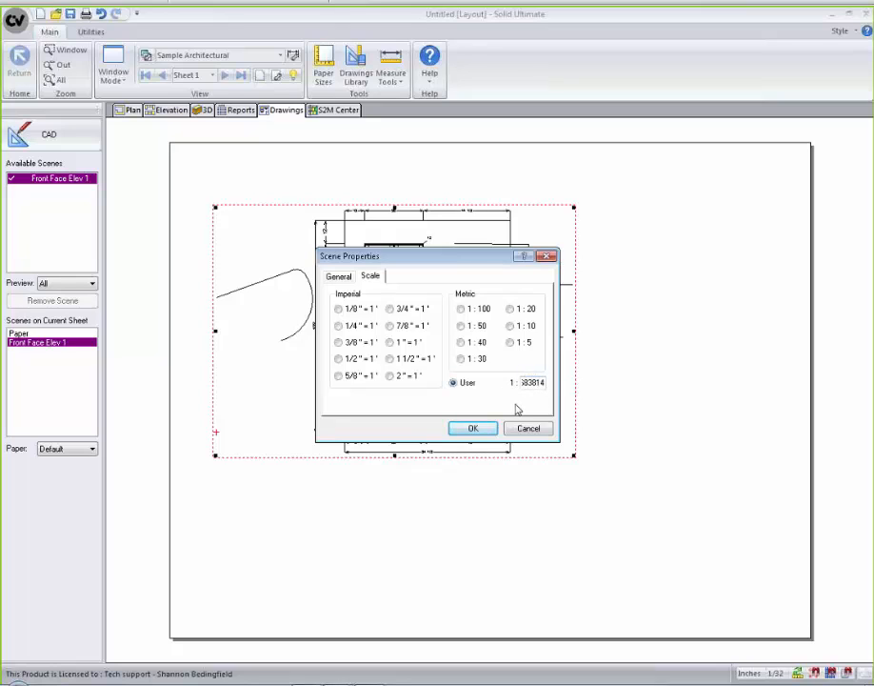
{"action": "left_click", "coordinate": [338, 359]}
{"action": "left_click", "coordinate": [472, 429]}
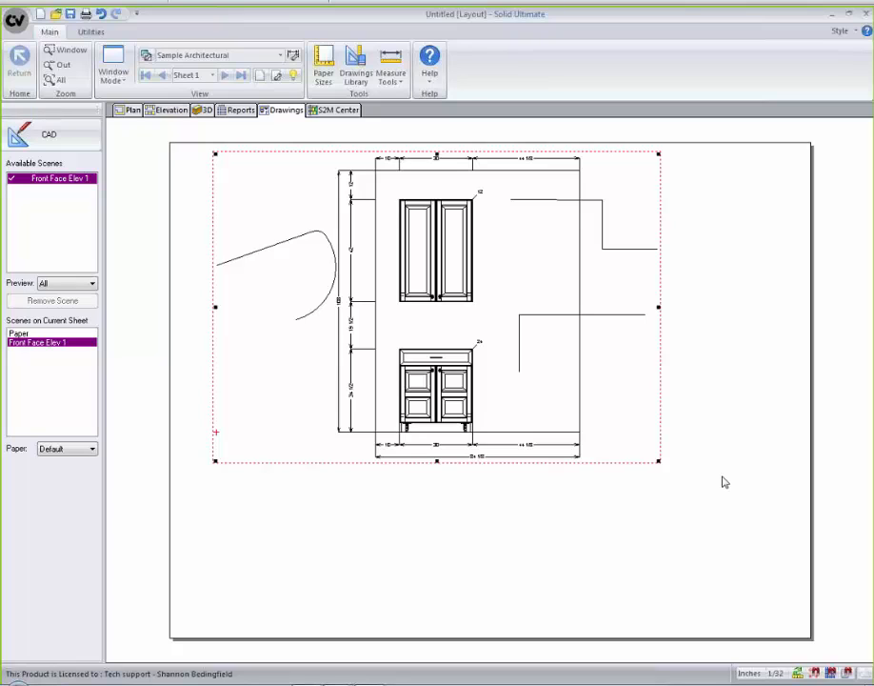
Browse the Drawings Library types and examine the Arrow-West symbol from Arrows & Markers in the symbol editor.
{"action": "left_click", "coordinate": [357, 77]}
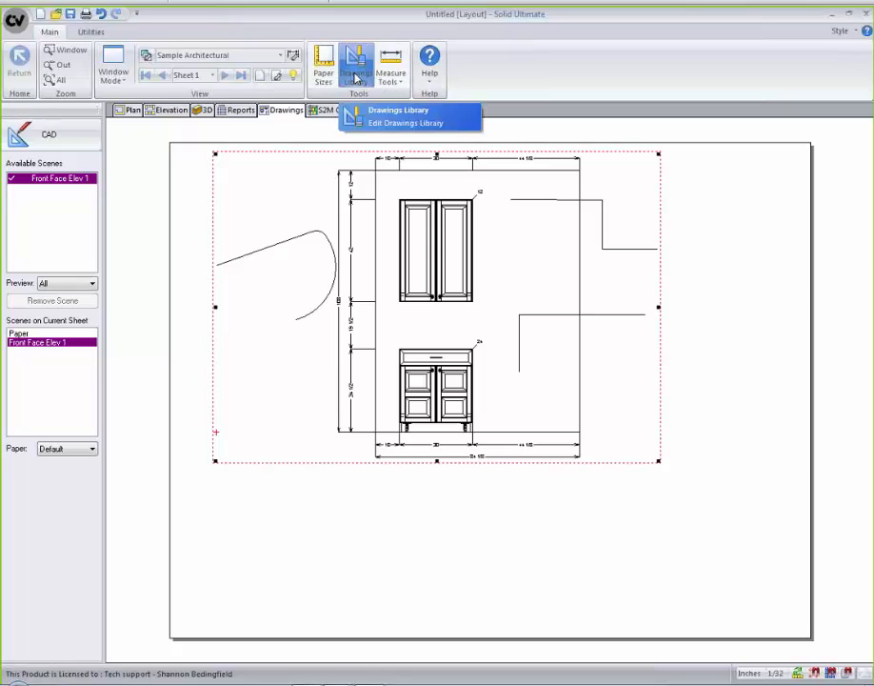
{"action": "left_click", "coordinate": [358, 110]}
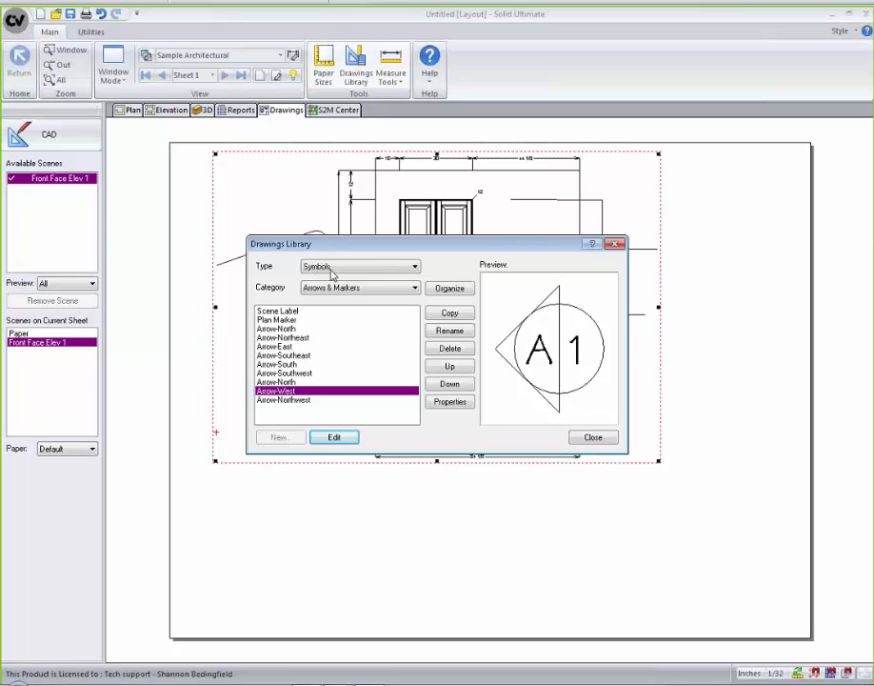
{"action": "left_click", "coordinate": [416, 267]}
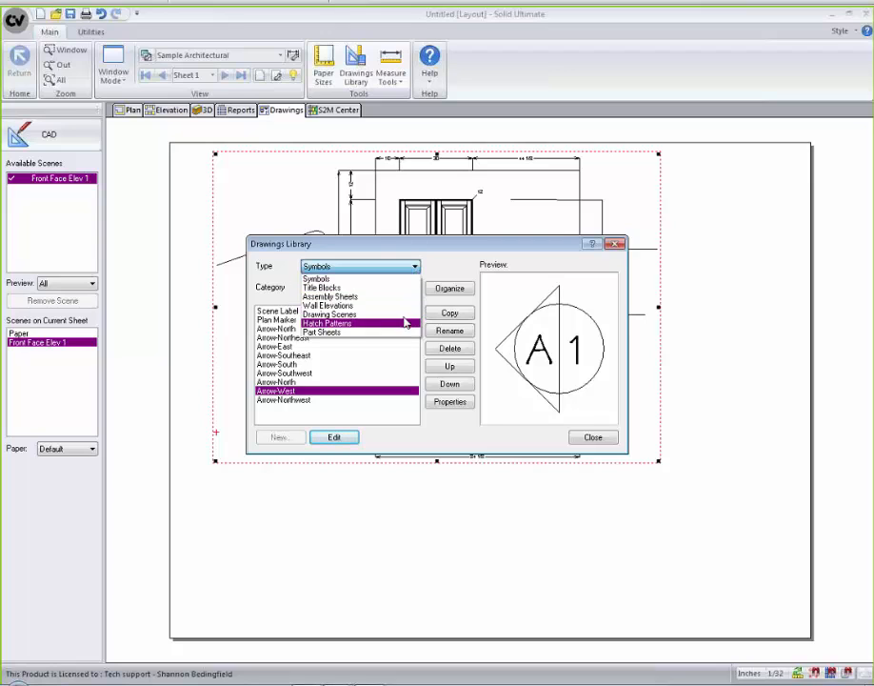
{"action": "left_click", "coordinate": [432, 456]}
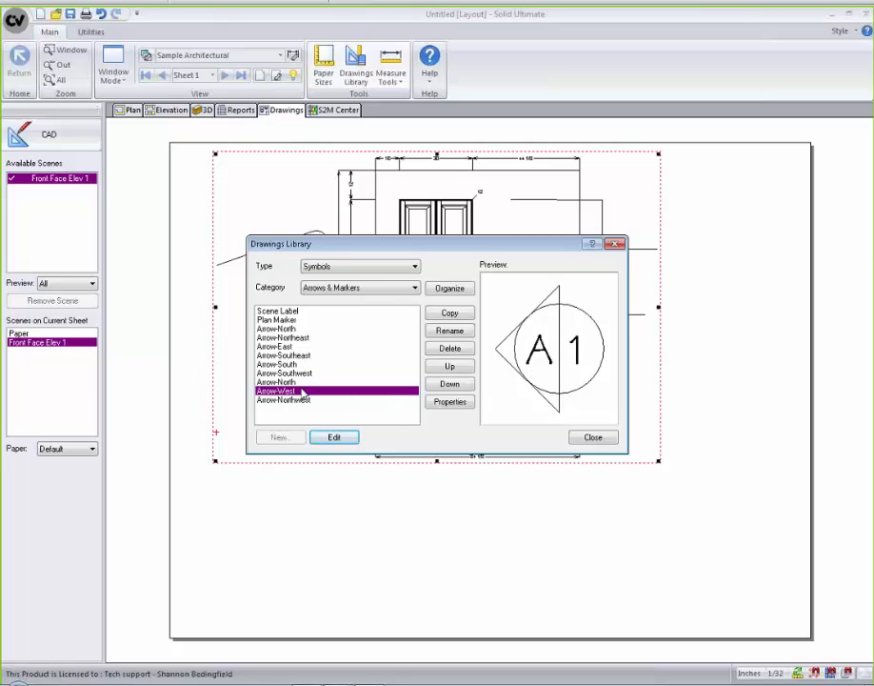
{"action": "left_click", "coordinate": [325, 439]}
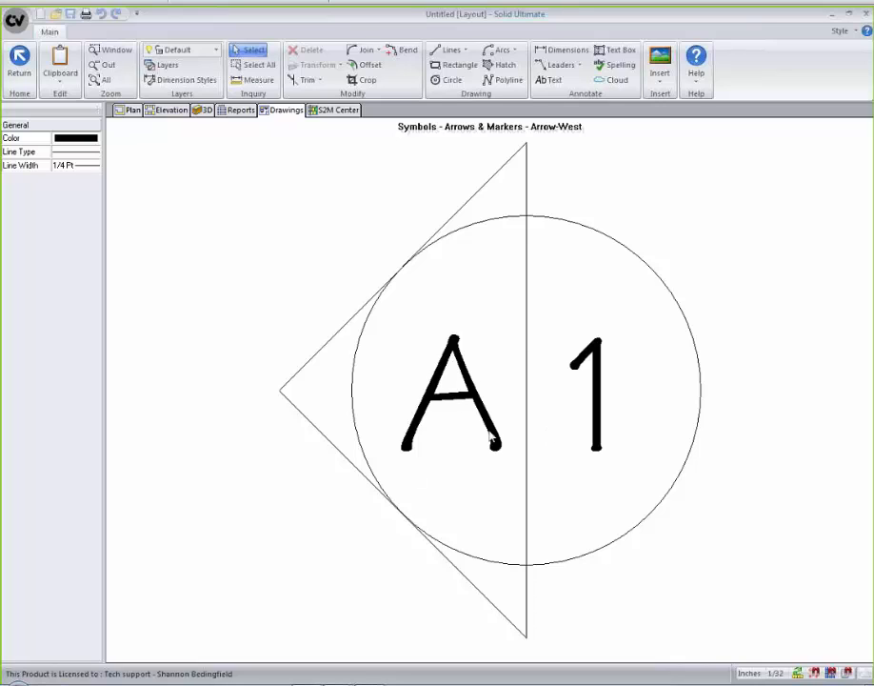
{"action": "left_click", "coordinate": [23, 58]}
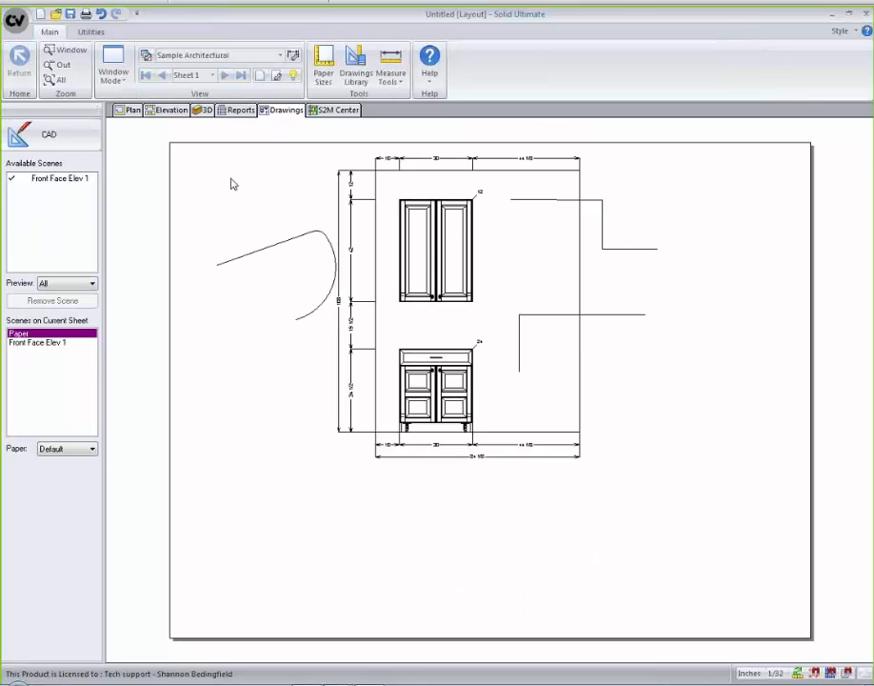
{"action": "left_click", "coordinate": [354, 66]}
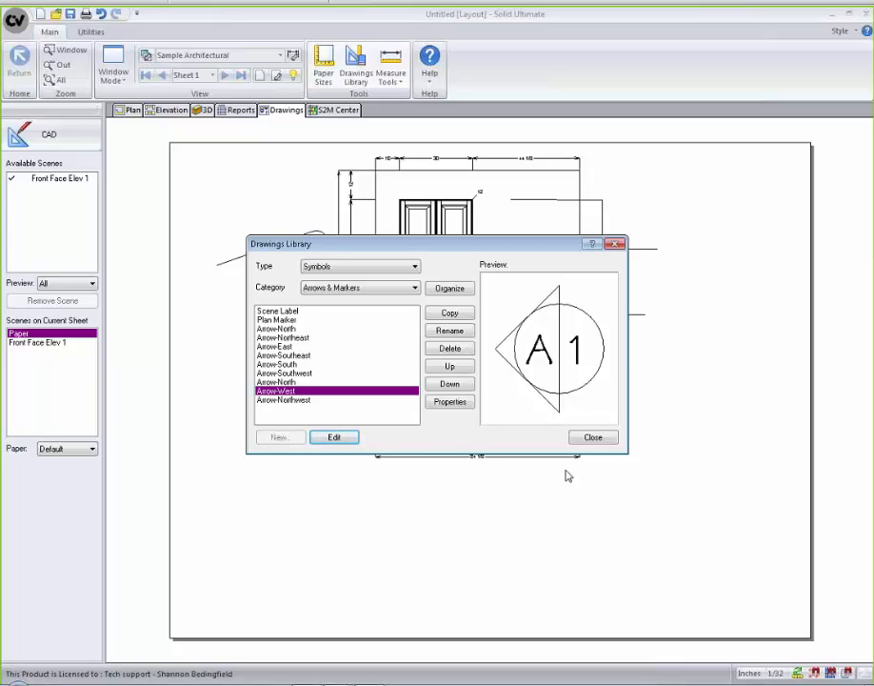
{"action": "left_click", "coordinate": [607, 438]}
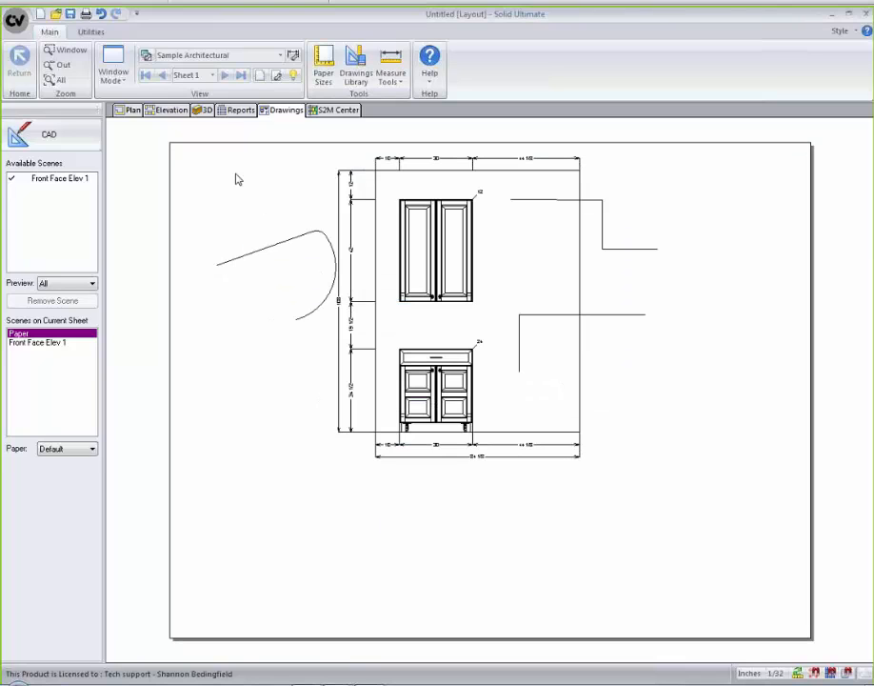
Examine the Bid Center's available views, including Vendors, and return to the Bid Breakdown.
{"action": "left_click", "coordinate": [238, 111]}
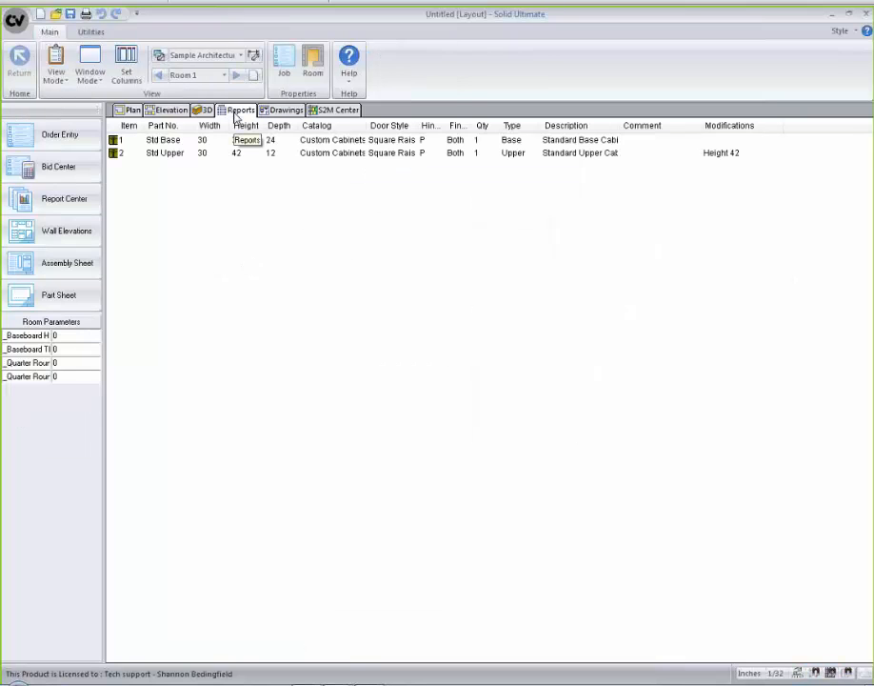
{"action": "left_click", "coordinate": [58, 169]}
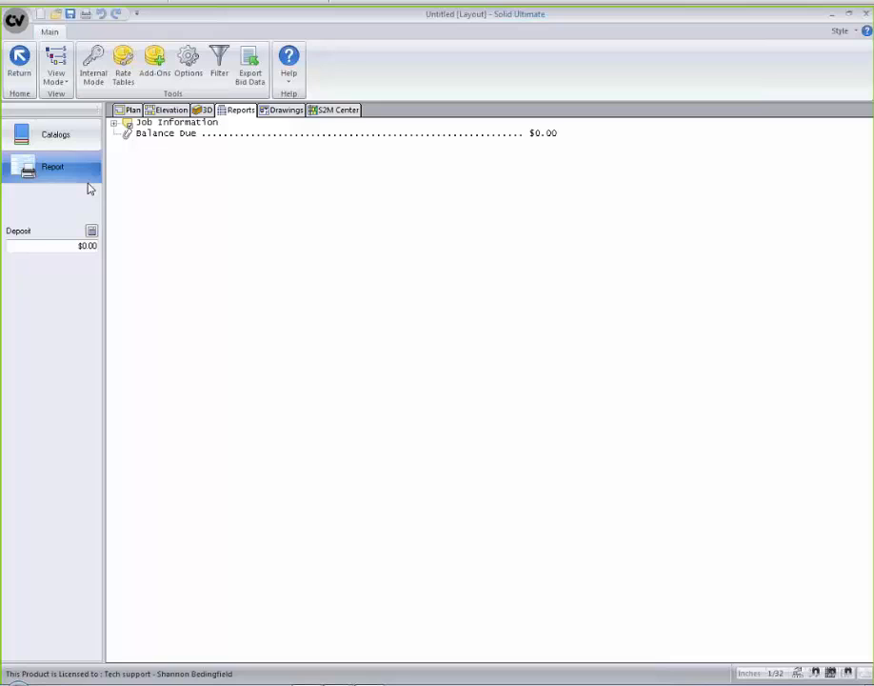
{"action": "left_click", "coordinate": [63, 76]}
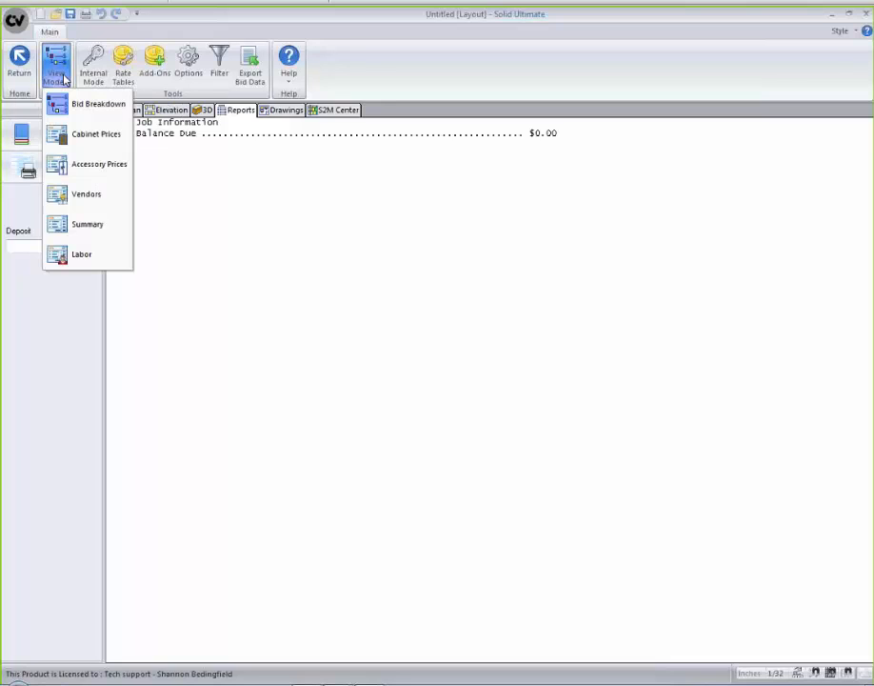
{"action": "left_click", "coordinate": [86, 196]}
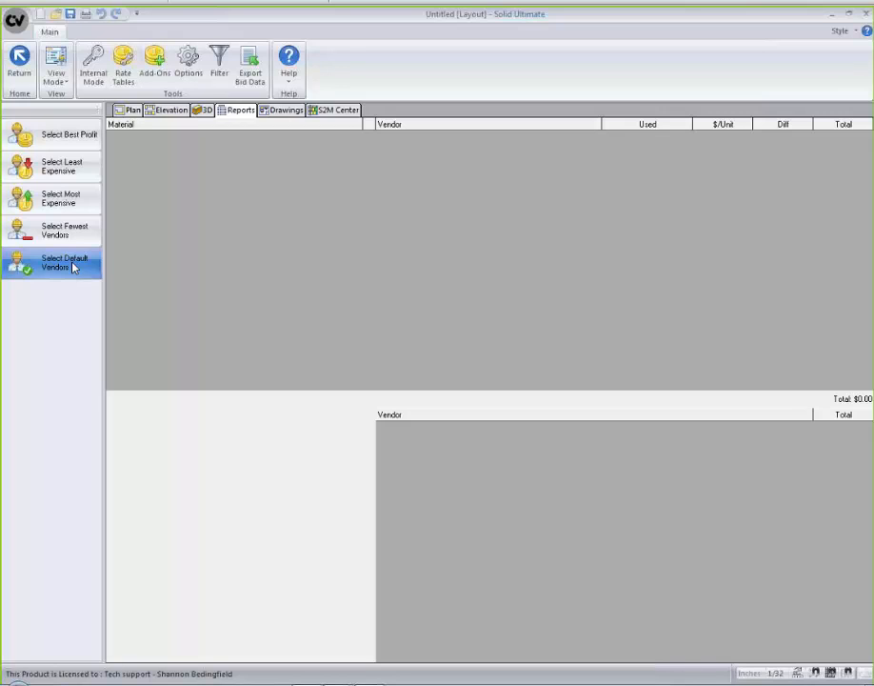
{"action": "left_click", "coordinate": [56, 69]}
{"action": "left_click", "coordinate": [57, 103]}
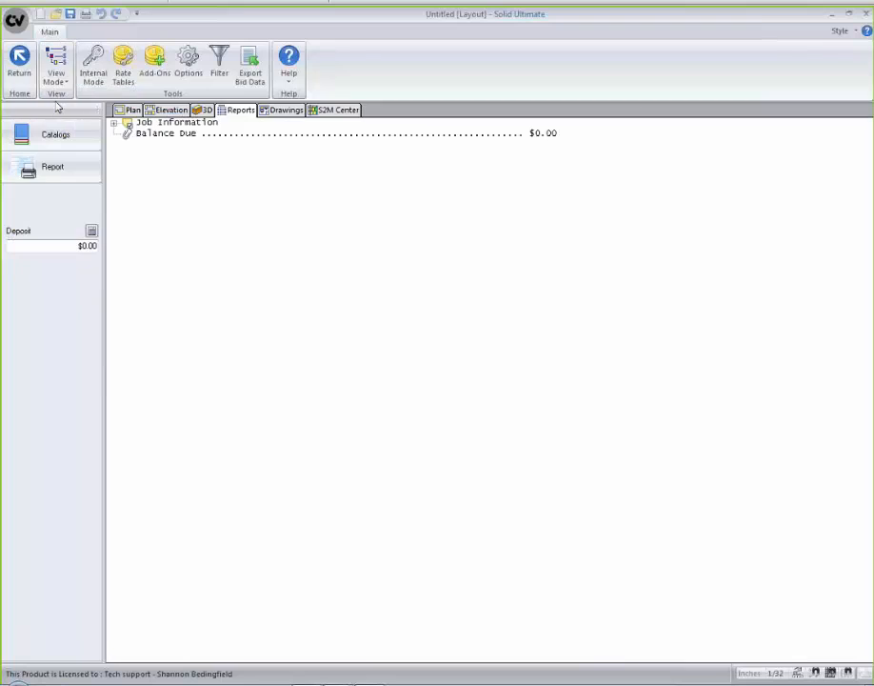
Examine the Cabinets Per Foot rate table and the pricing methods offered for a new row.
{"action": "left_click", "coordinate": [122, 72]}
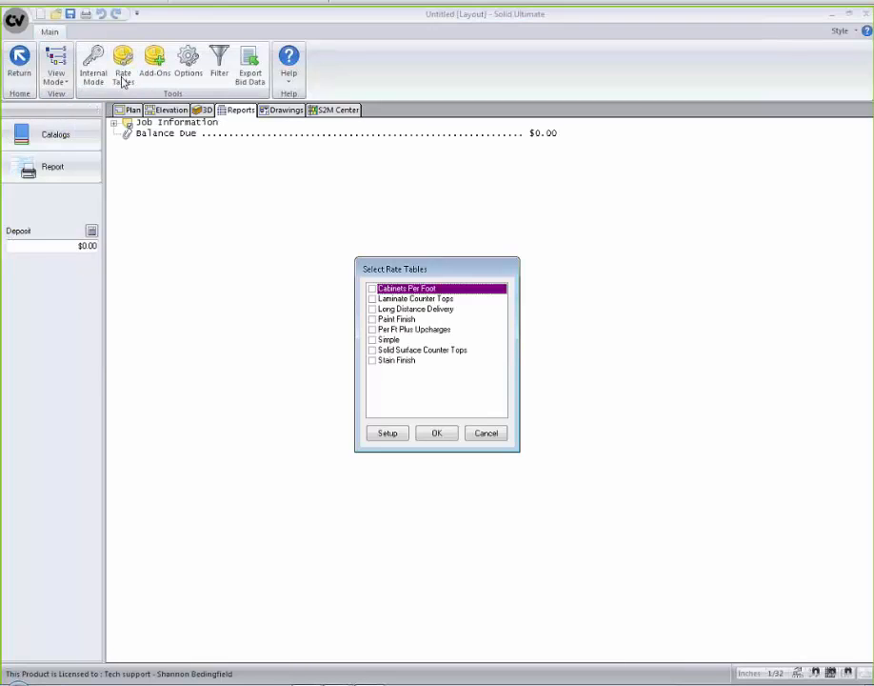
{"action": "left_click", "coordinate": [388, 434]}
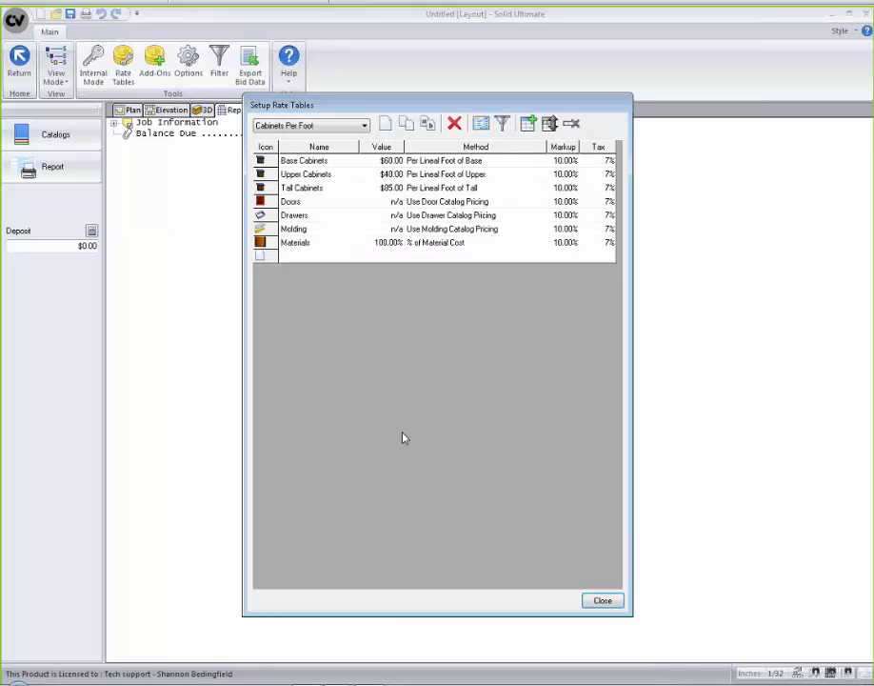
{"action": "left_click", "coordinate": [519, 257]}
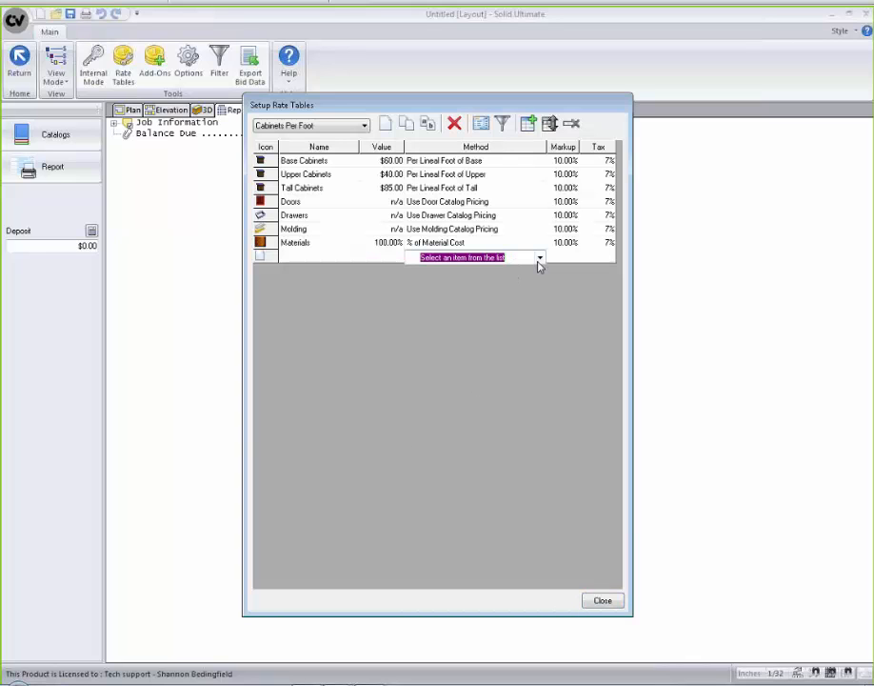
{"action": "left_click", "coordinate": [539, 260]}
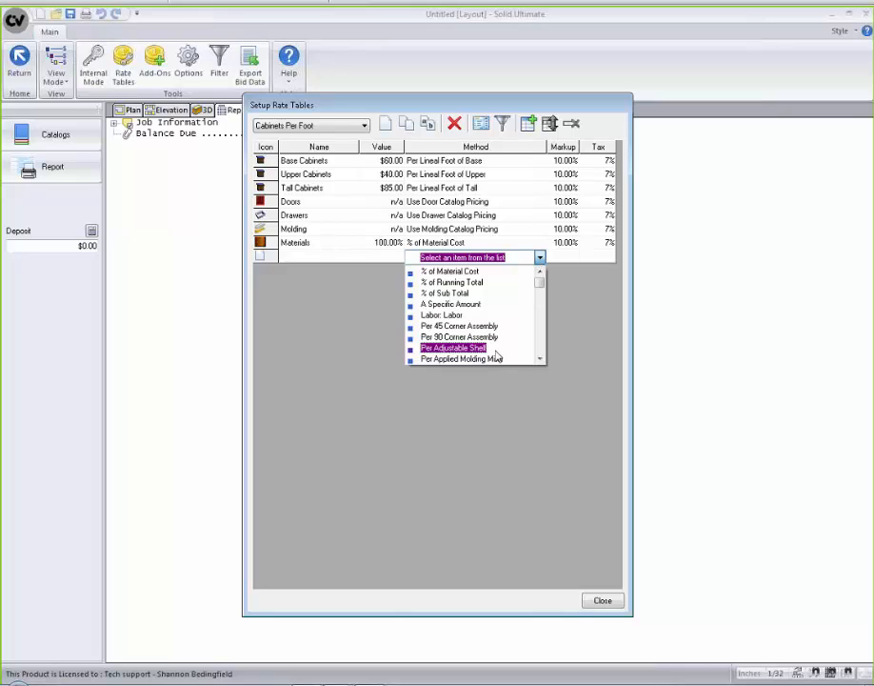
{"action": "left_click", "coordinate": [597, 515]}
{"action": "left_click", "coordinate": [603, 600]}
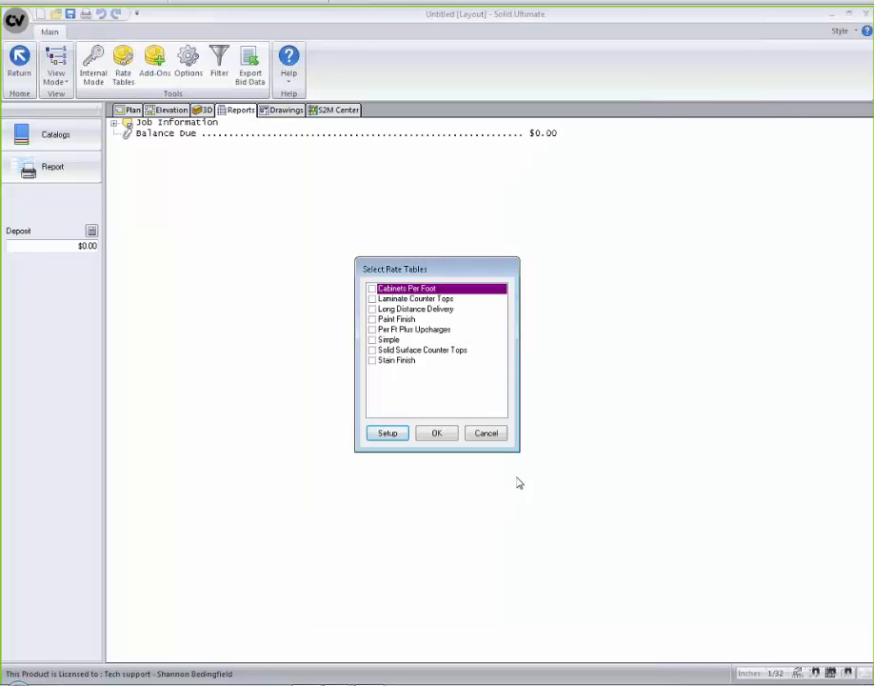
{"action": "left_click", "coordinate": [486, 433]}
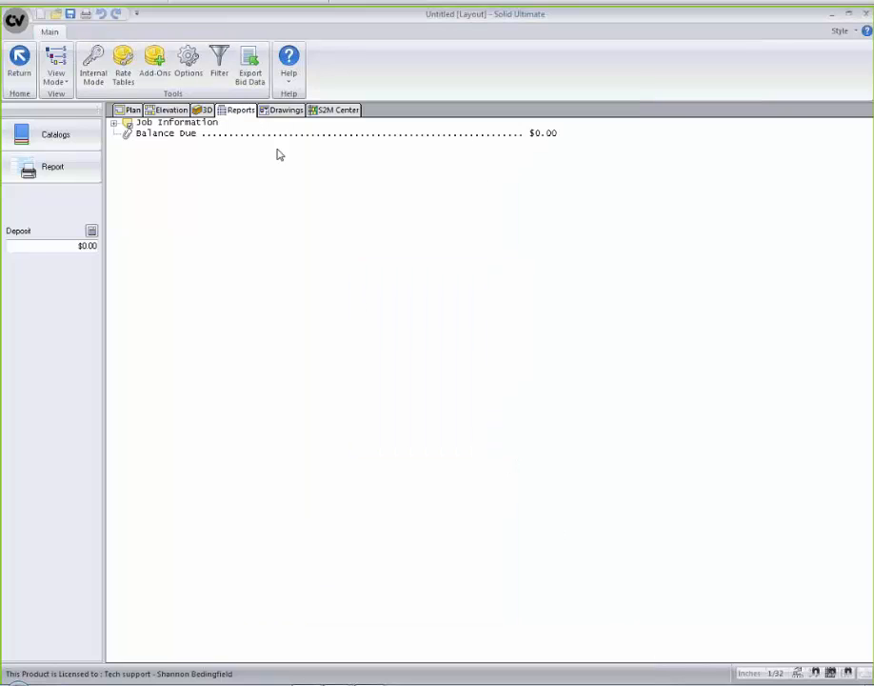
Open the Report Center, choose the Door report group, and examine both pages of the Door Cut List.
{"action": "left_click", "coordinate": [21, 61]}
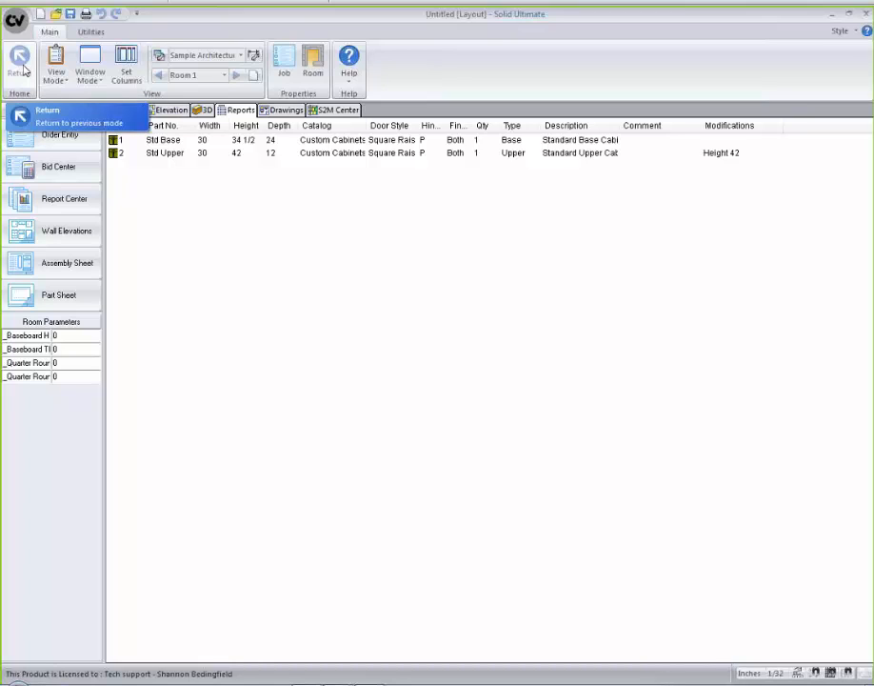
{"action": "left_click", "coordinate": [68, 208]}
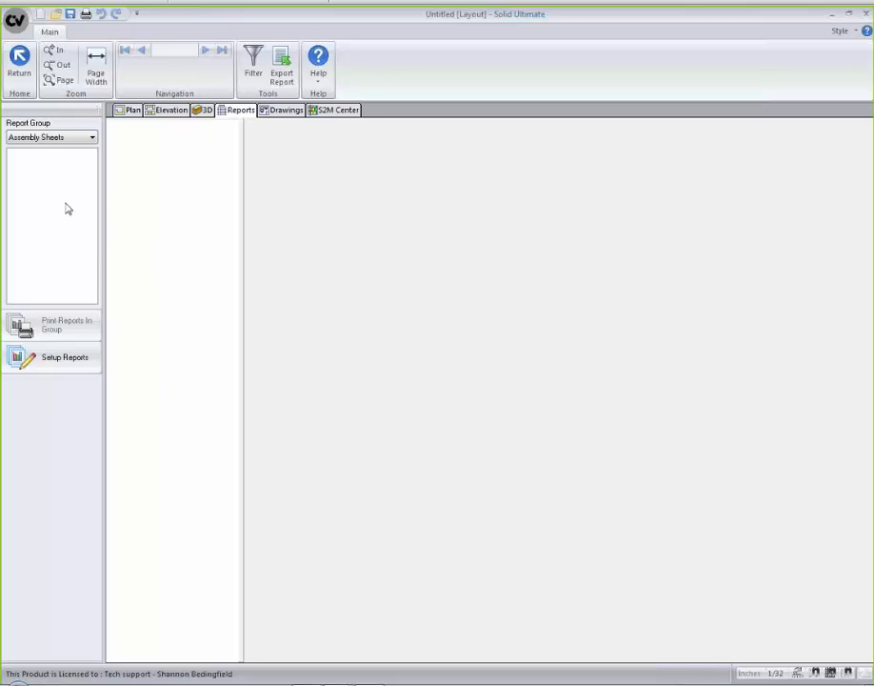
{"action": "left_click", "coordinate": [57, 137]}
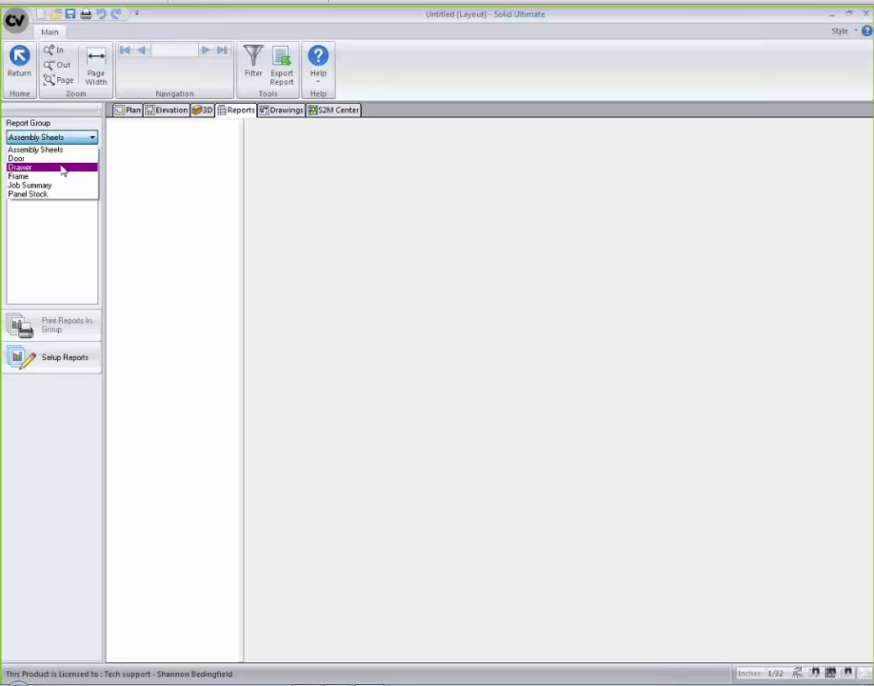
{"action": "left_click", "coordinate": [61, 159]}
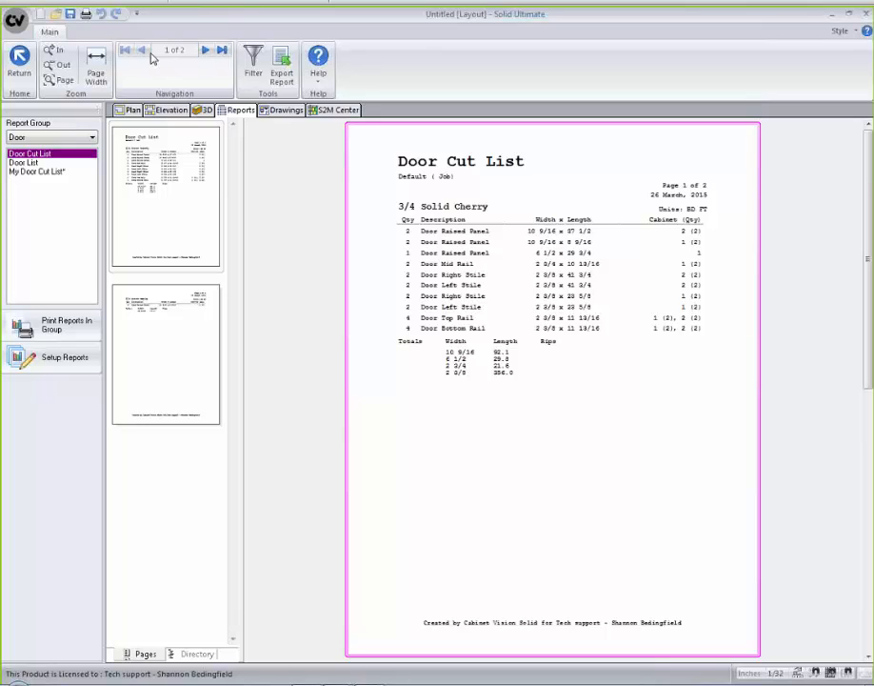
{"action": "left_click", "coordinate": [168, 383]}
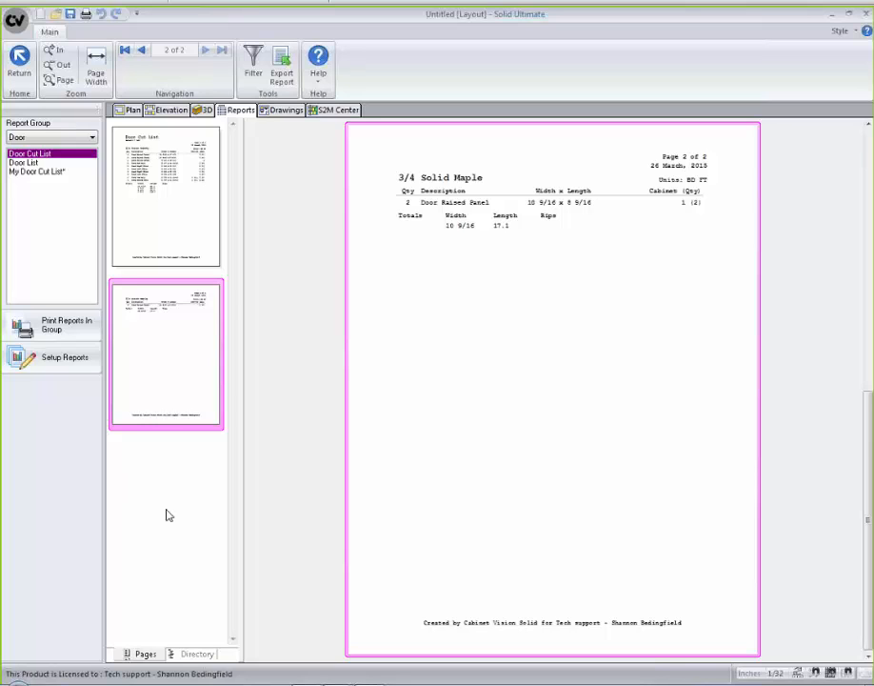
{"action": "left_click", "coordinate": [158, 228]}
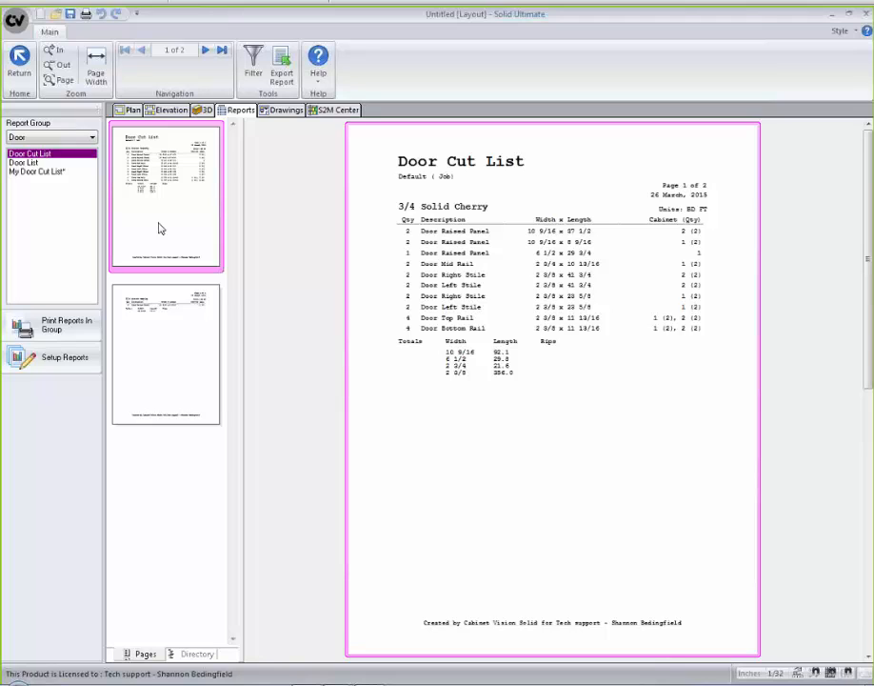
In the report setup, assign the Board Stock Cut List tagged CLBS05 to the Frame group.
{"action": "left_click", "coordinate": [79, 369]}
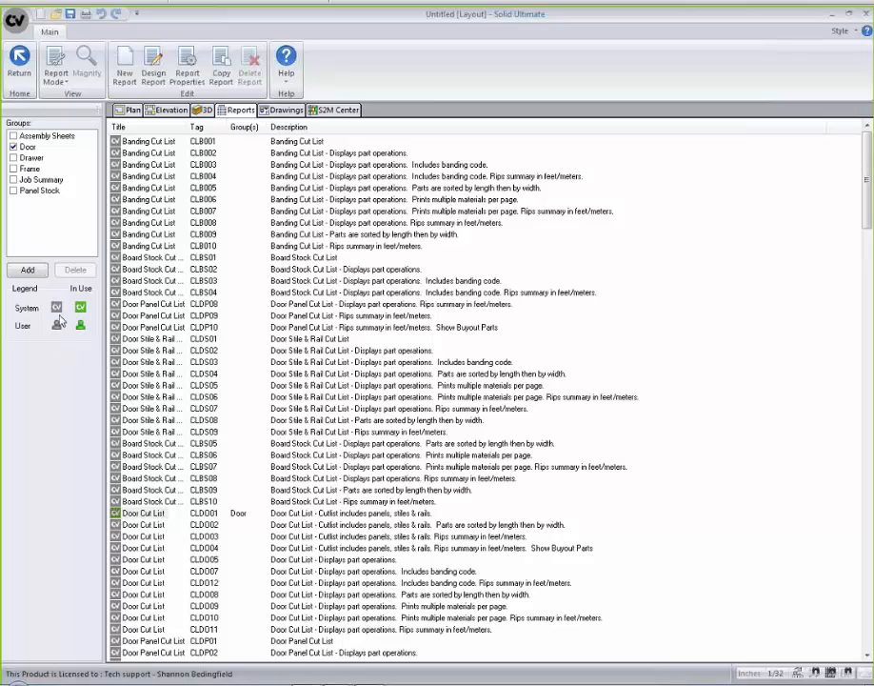
{"action": "left_click", "coordinate": [116, 307]}
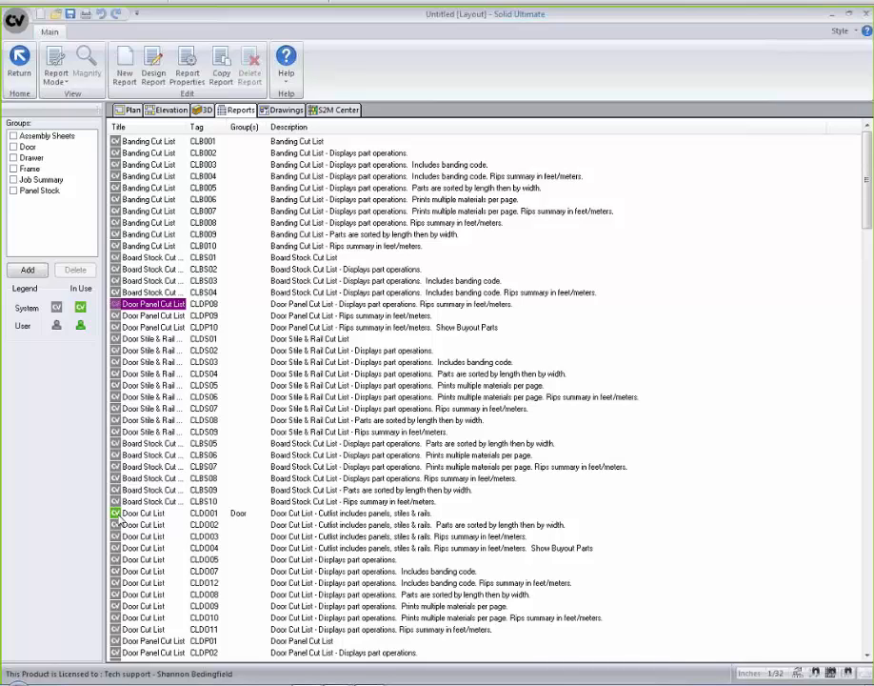
{"action": "left_click", "coordinate": [151, 515]}
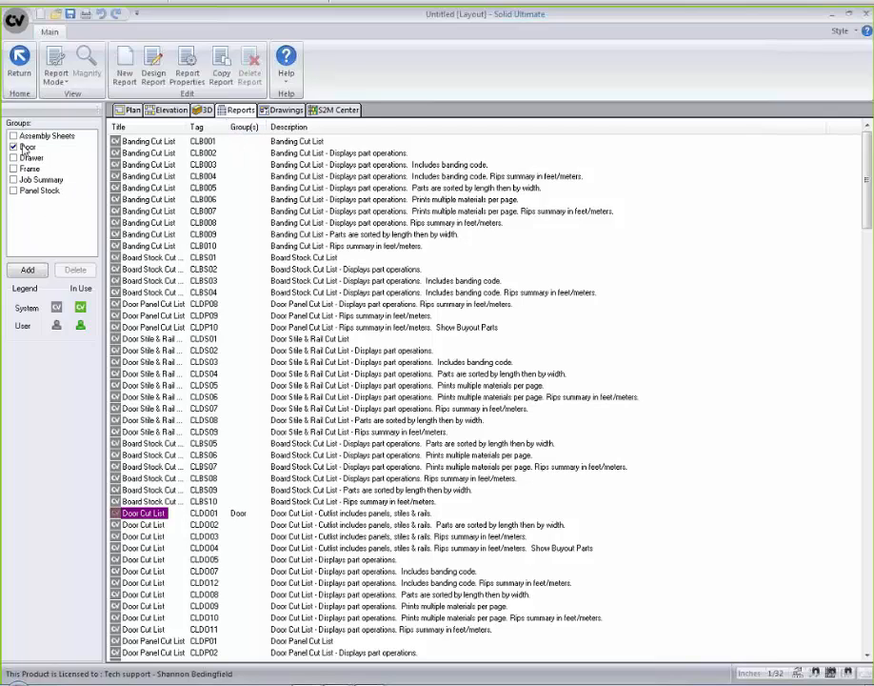
{"action": "left_click", "coordinate": [150, 445]}
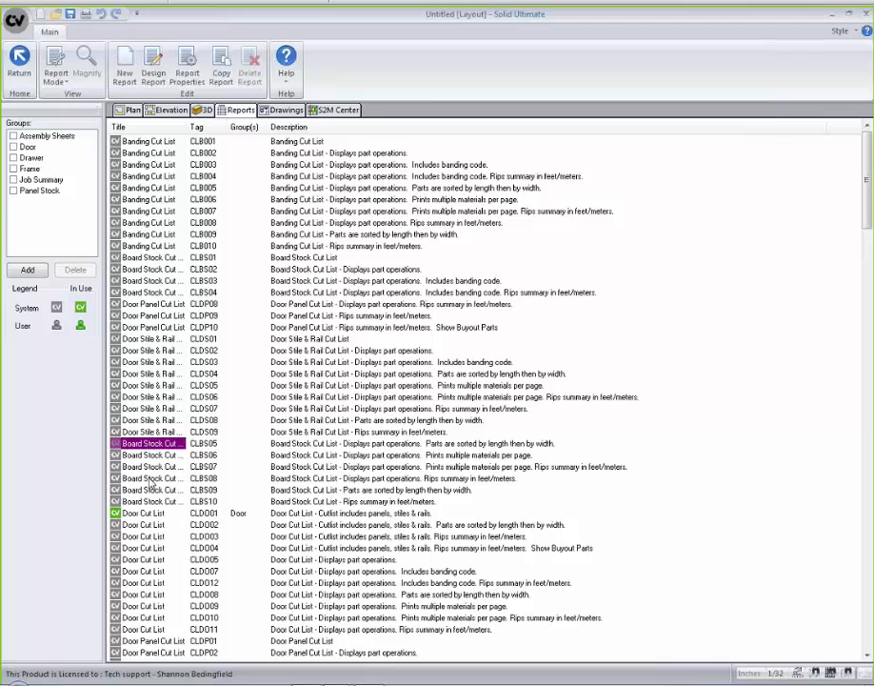
{"action": "left_click", "coordinate": [13, 168]}
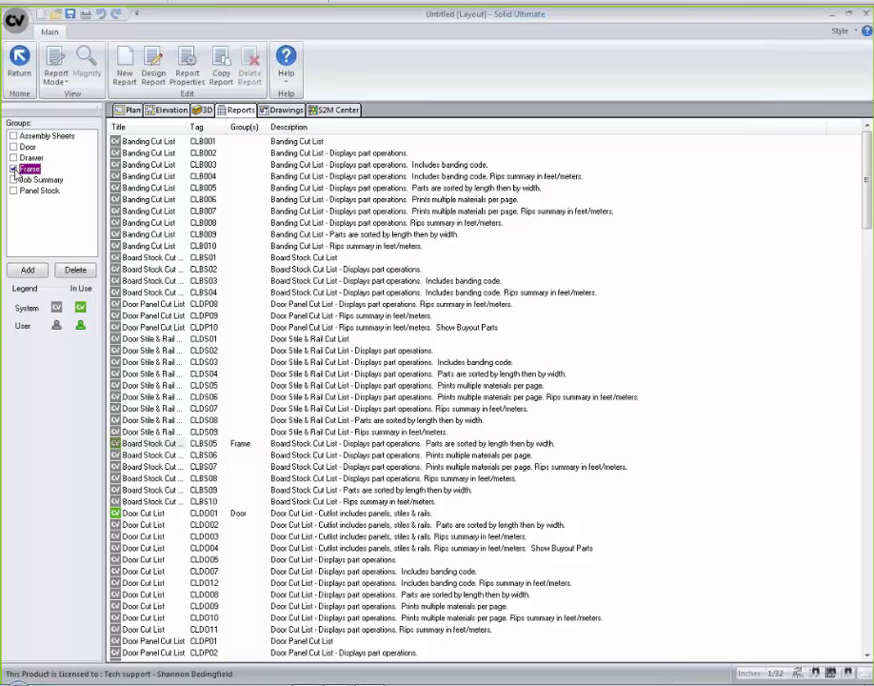
Open the user report My Door Cut List in the report designer.
{"action": "left_click_drag", "start_coordinate": [869, 186], "coordinate": [869, 604]}
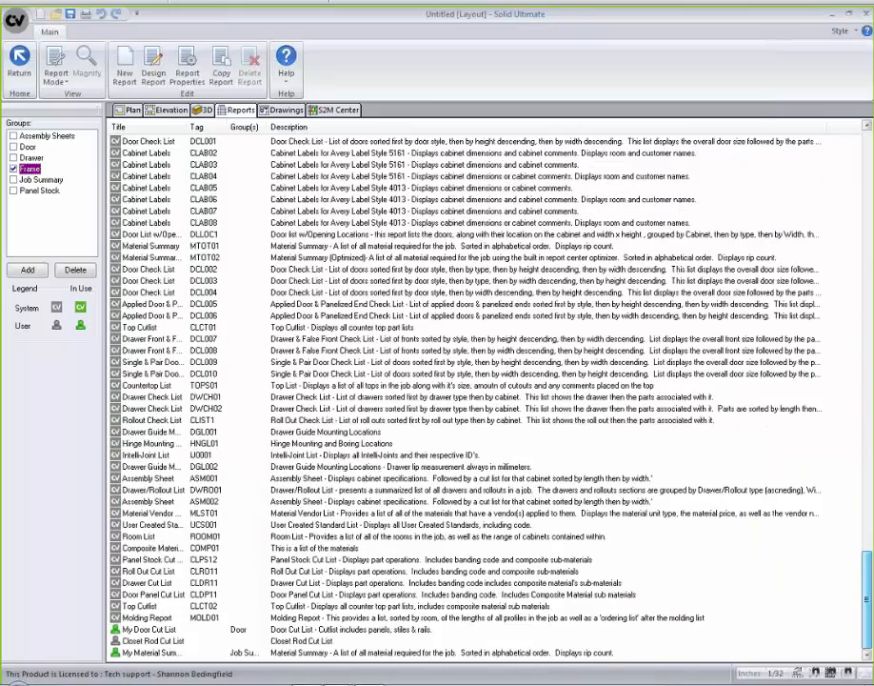
{"action": "left_click", "coordinate": [150, 631]}
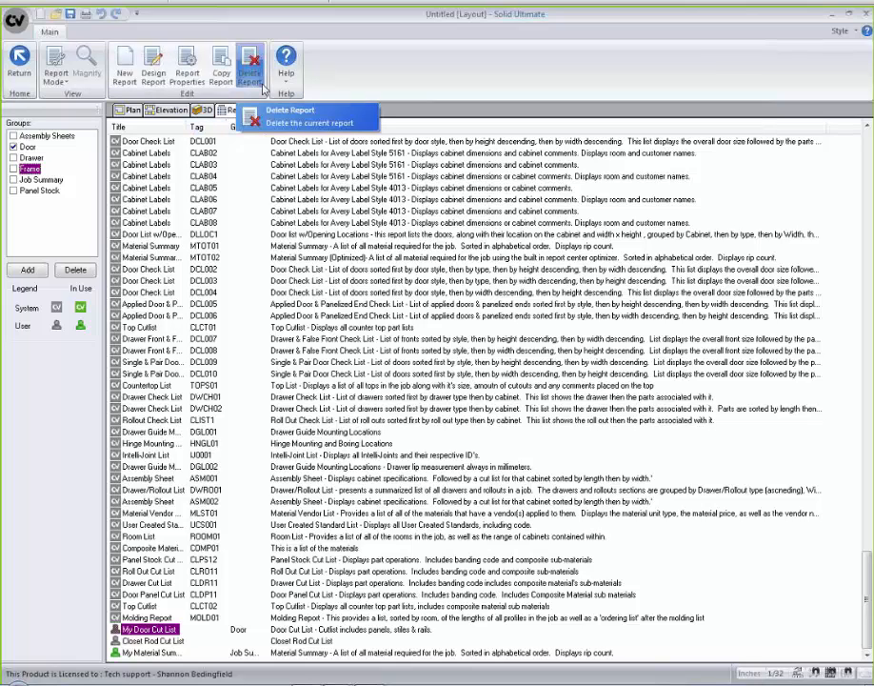
{"action": "left_click", "coordinate": [153, 70]}
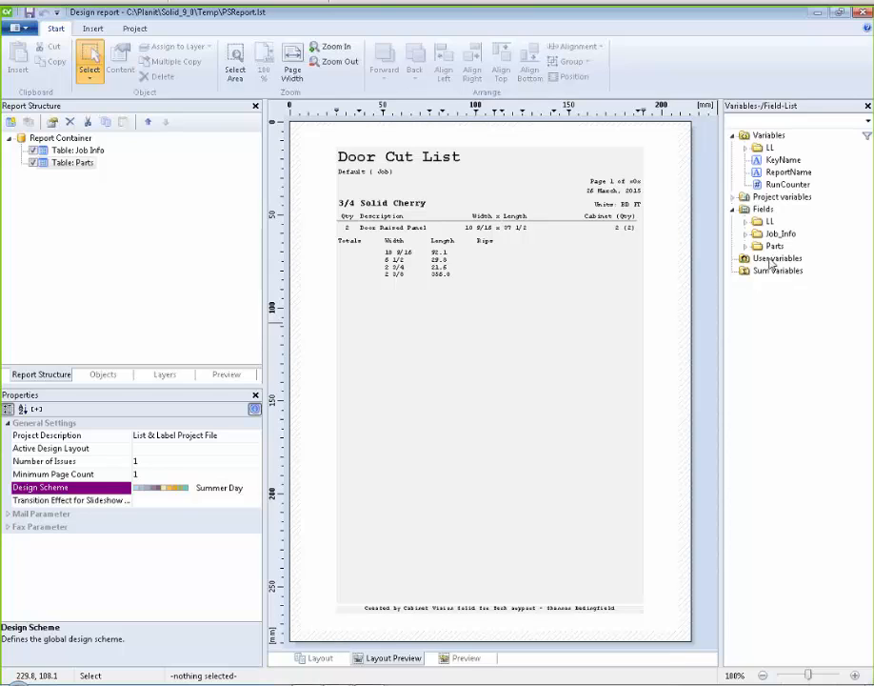
Examine the LL and Job_Info field folders and the LL variables, select the report container, and close the designer.
{"action": "double_click", "coordinate": [770, 221]}
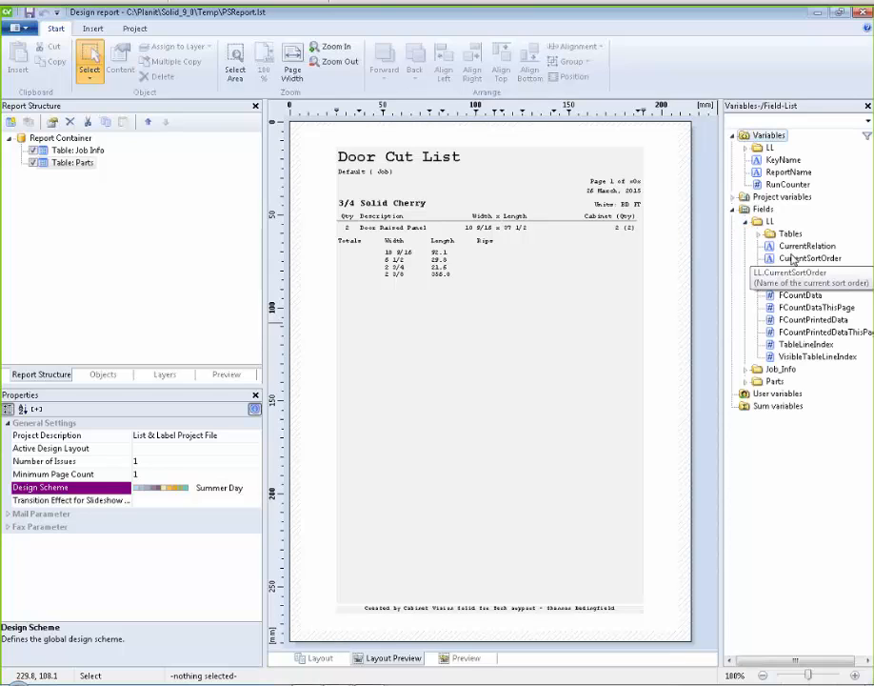
{"action": "mouse_move", "coordinate": [798, 251]}
{"action": "left_mouse_down"}
{"action": "mouse_move", "coordinate": [746, 242]}
{"action": "mouse_move", "coordinate": [664, 289]}
{"action": "mouse_move", "coordinate": [785, 272]}
{"action": "mouse_move", "coordinate": [802, 249]}
{"action": "left_mouse_up"}
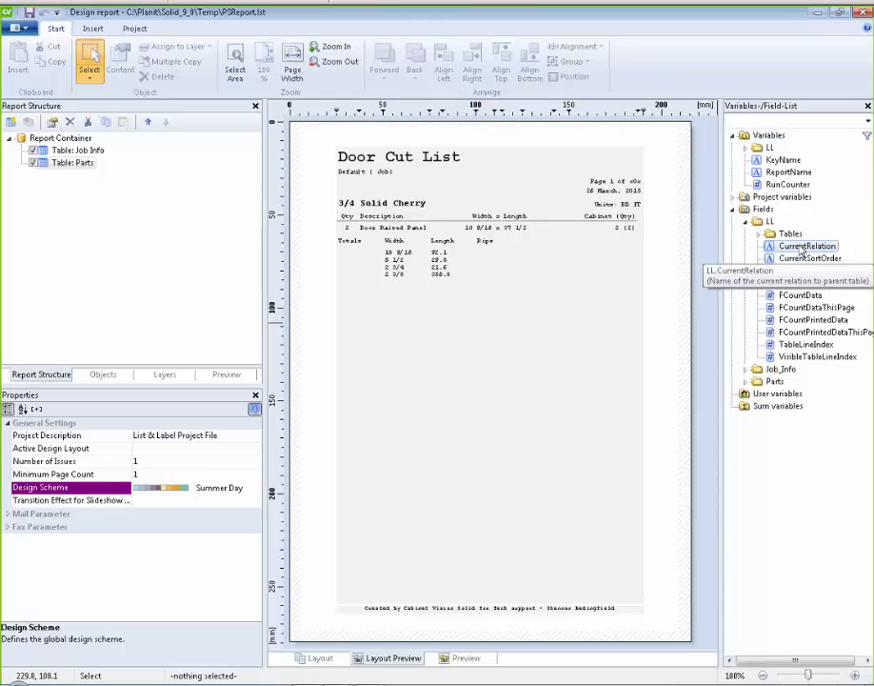
{"action": "left_click", "coordinate": [746, 370]}
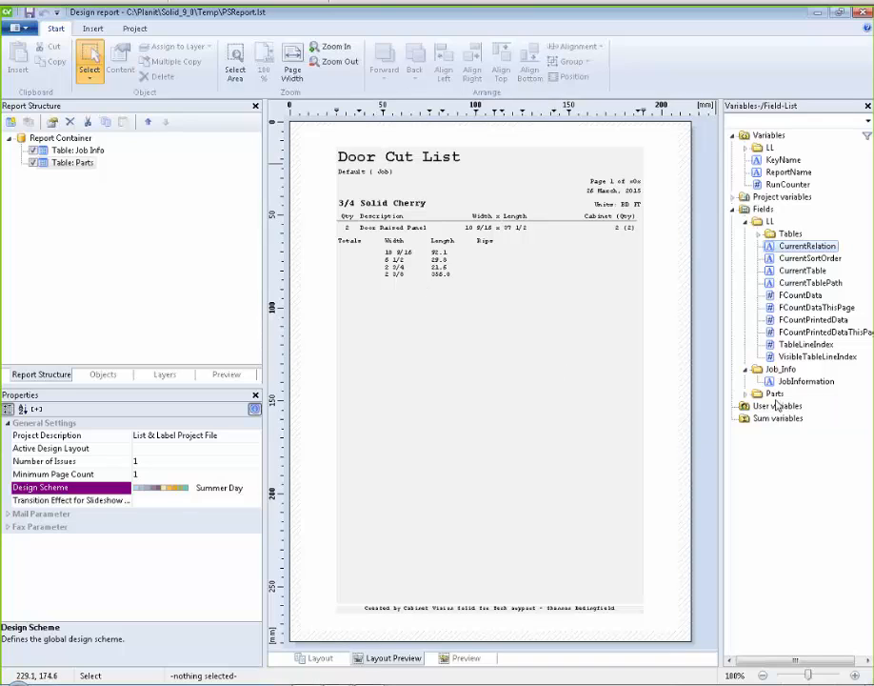
{"action": "mouse_move", "coordinate": [766, 381]}
{"action": "left_mouse_down"}
{"action": "mouse_move", "coordinate": [571, 498]}
{"action": "mouse_move", "coordinate": [571, 408]}
{"action": "mouse_move", "coordinate": [491, 281]}
{"action": "mouse_move", "coordinate": [359, 279]}
{"action": "mouse_move", "coordinate": [568, 285]}
{"action": "mouse_move", "coordinate": [568, 361]}
{"action": "mouse_move", "coordinate": [493, 365]}
{"action": "mouse_move", "coordinate": [787, 387]}
{"action": "left_mouse_up"}
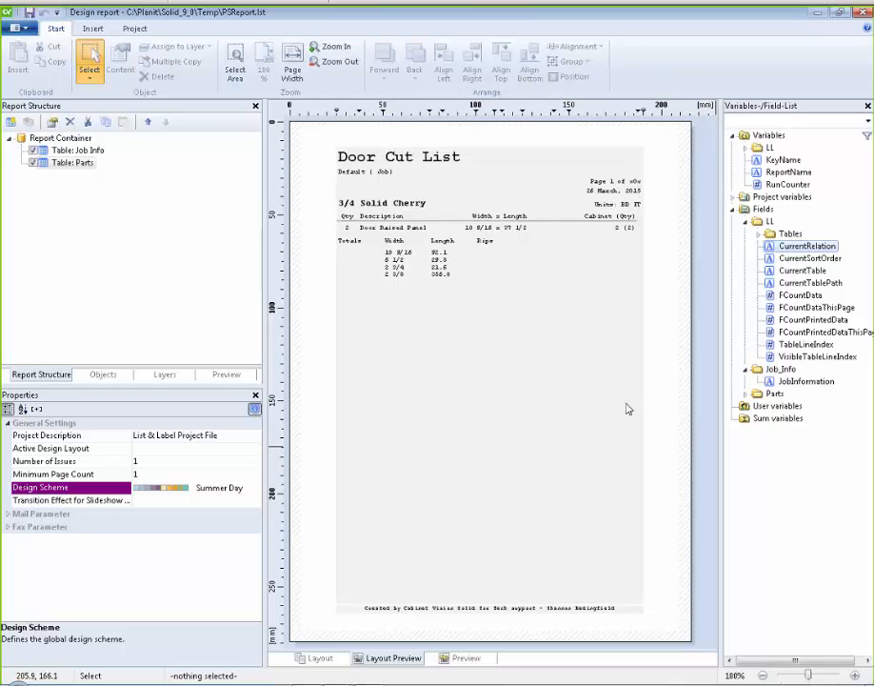
{"action": "left_click", "coordinate": [563, 314]}
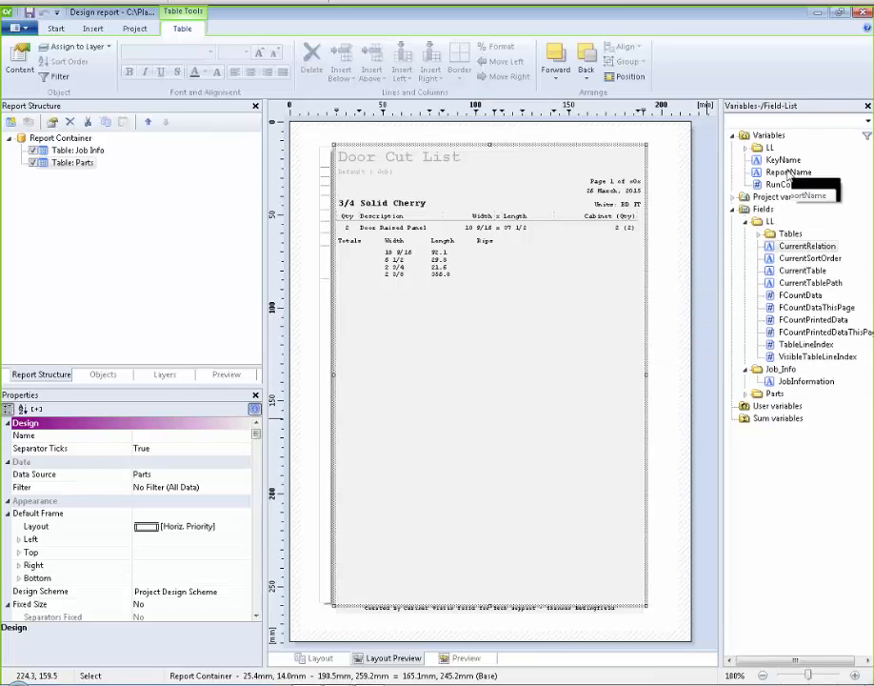
{"action": "left_click", "coordinate": [746, 147]}
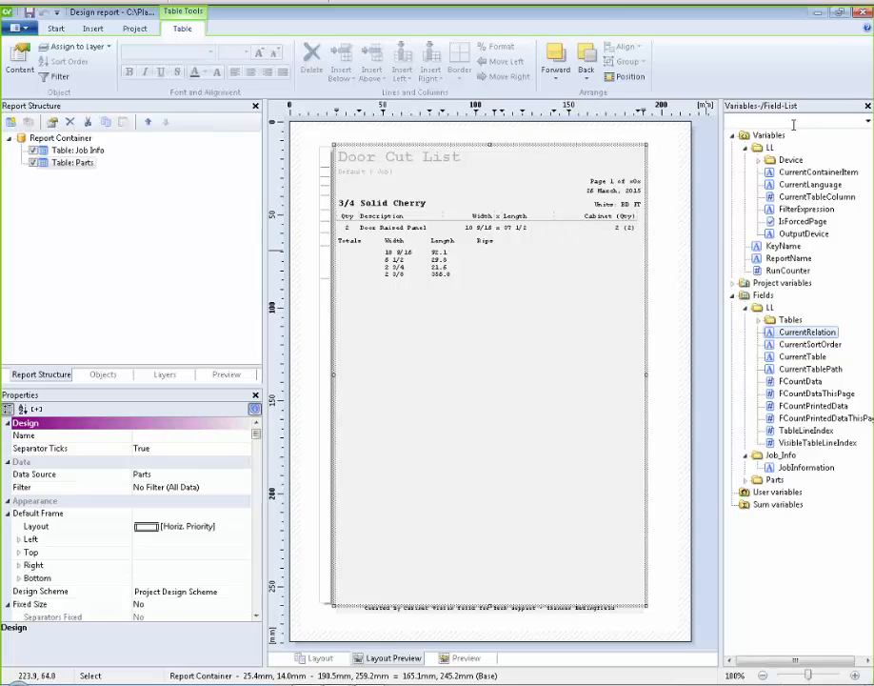
{"action": "left_click", "coordinate": [865, 13]}
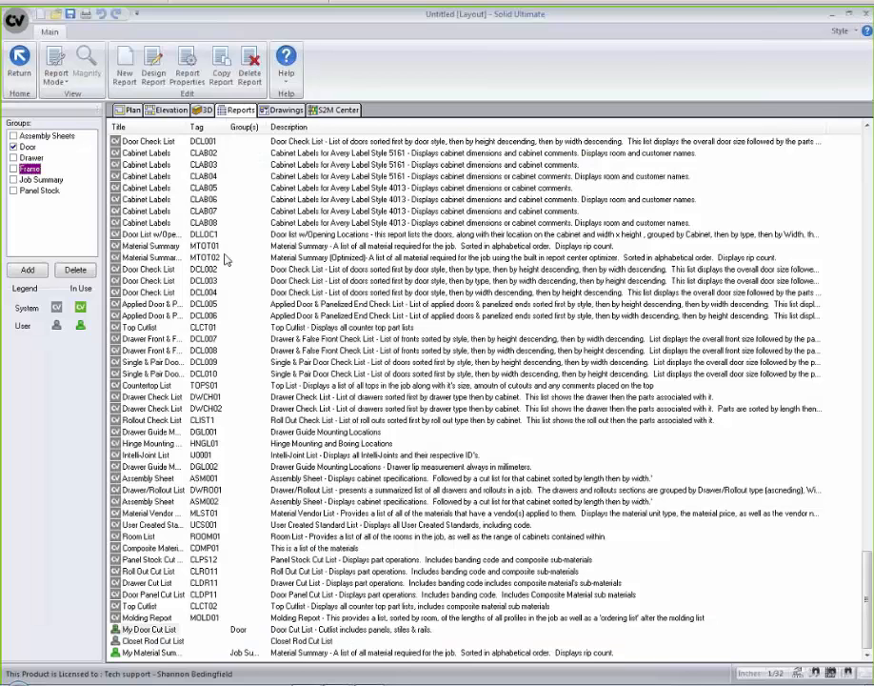
Return to the report viewer and examine the export formats available for the Door Cut List without exporting.
{"action": "left_click", "coordinate": [21, 65]}
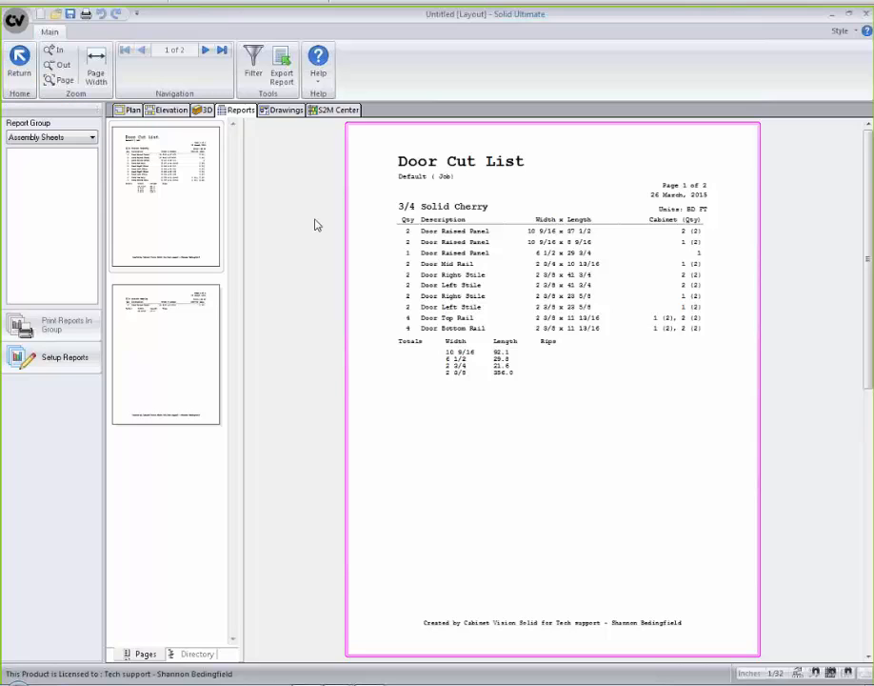
{"action": "left_click", "coordinate": [282, 64]}
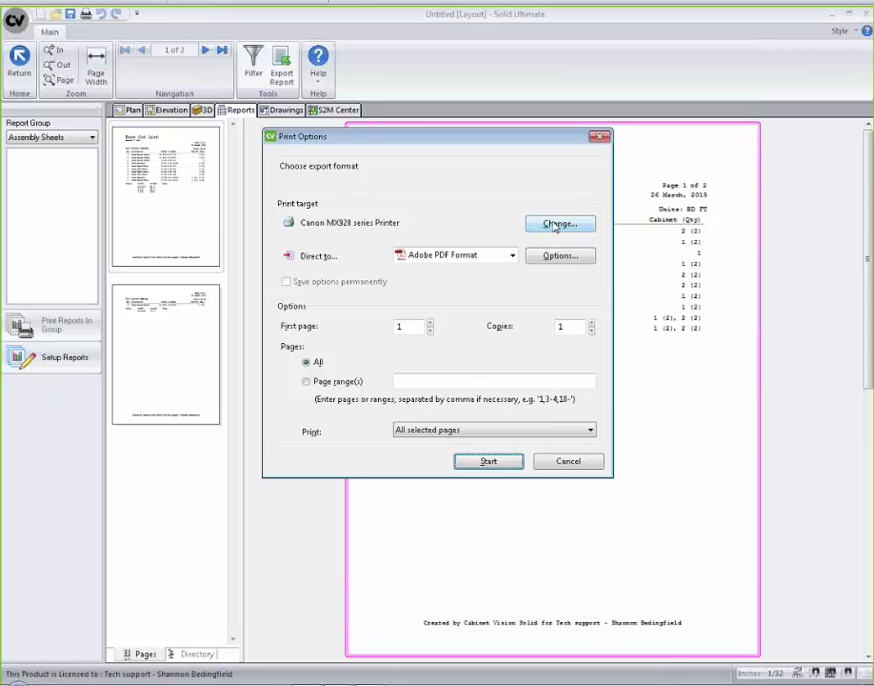
{"action": "left_click", "coordinate": [512, 255]}
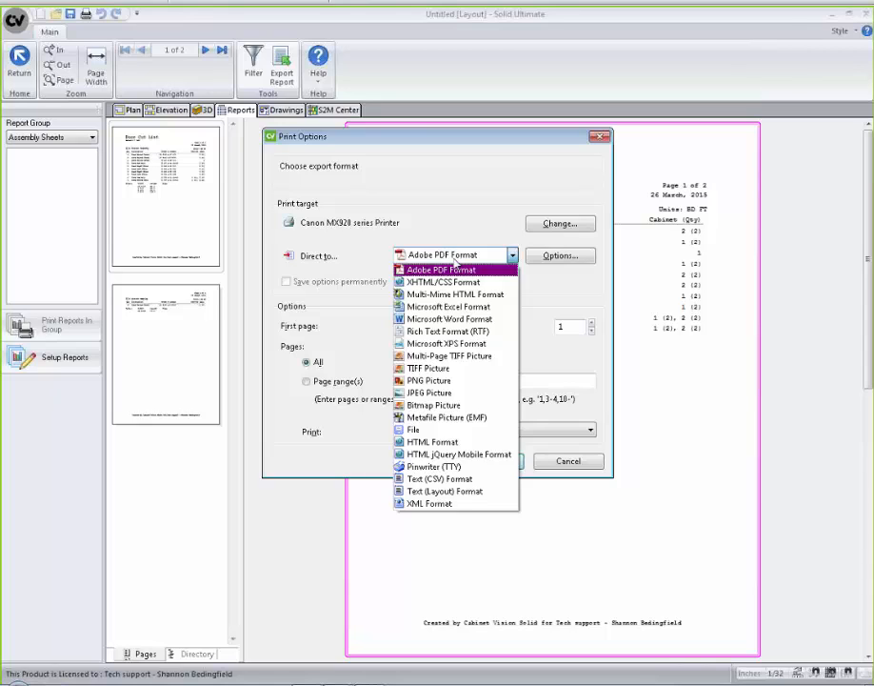
{"action": "left_click", "coordinate": [567, 292]}
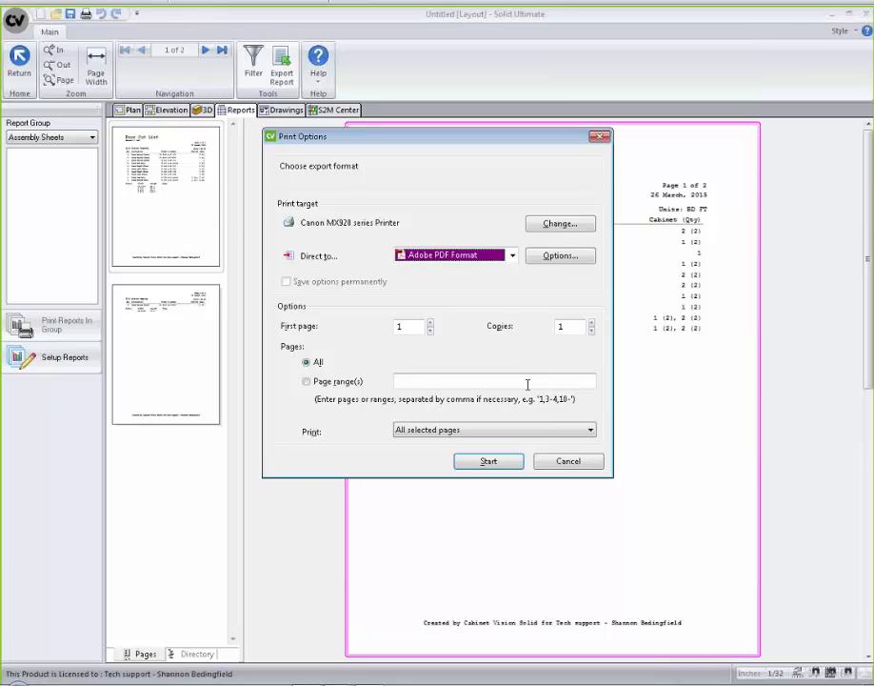
{"action": "left_click", "coordinate": [569, 461]}
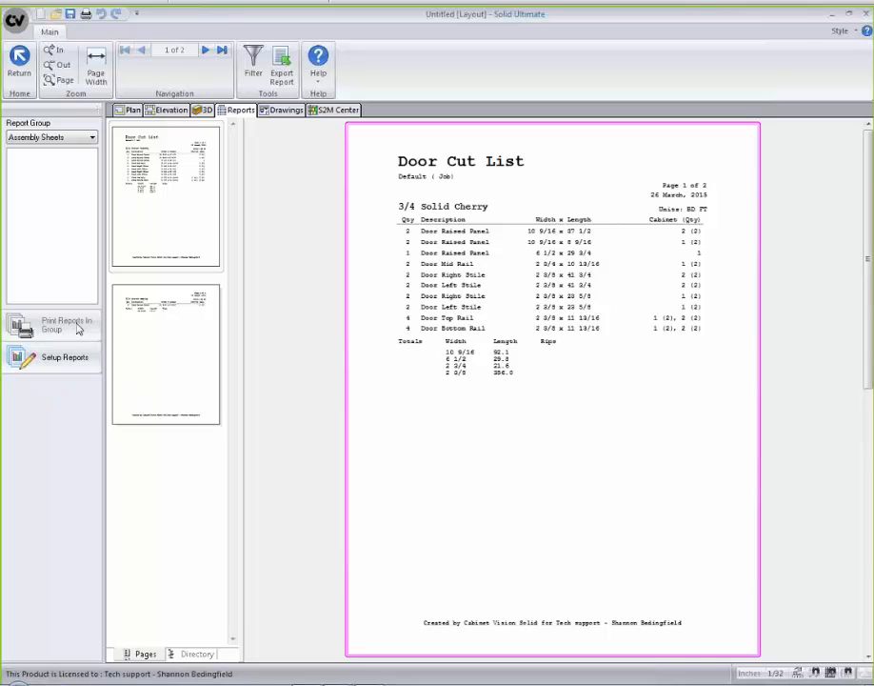
Set the report group back to Door and leave the Report Center.
{"action": "left_click", "coordinate": [77, 140]}
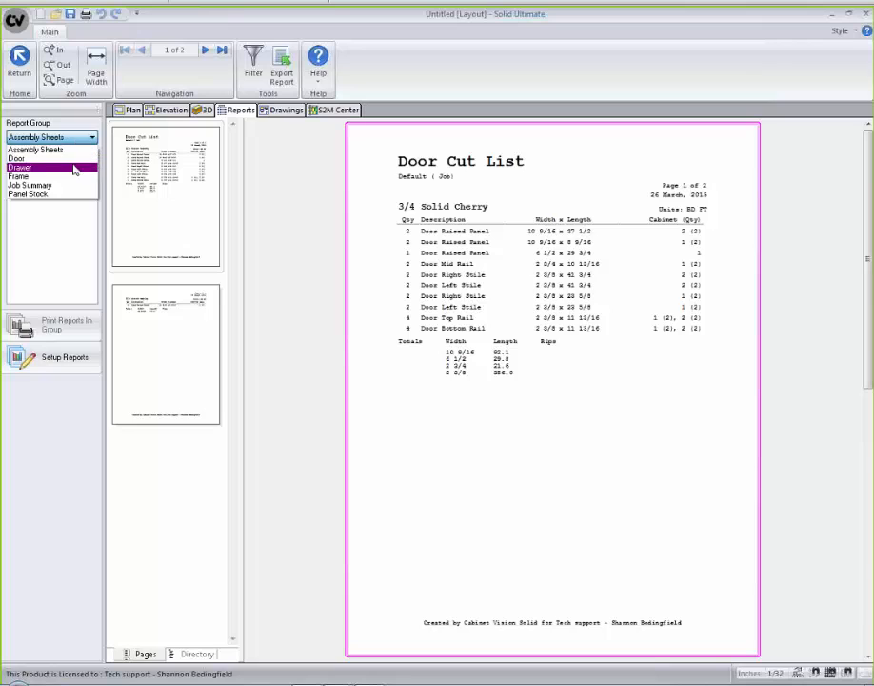
{"action": "left_click", "coordinate": [74, 159]}
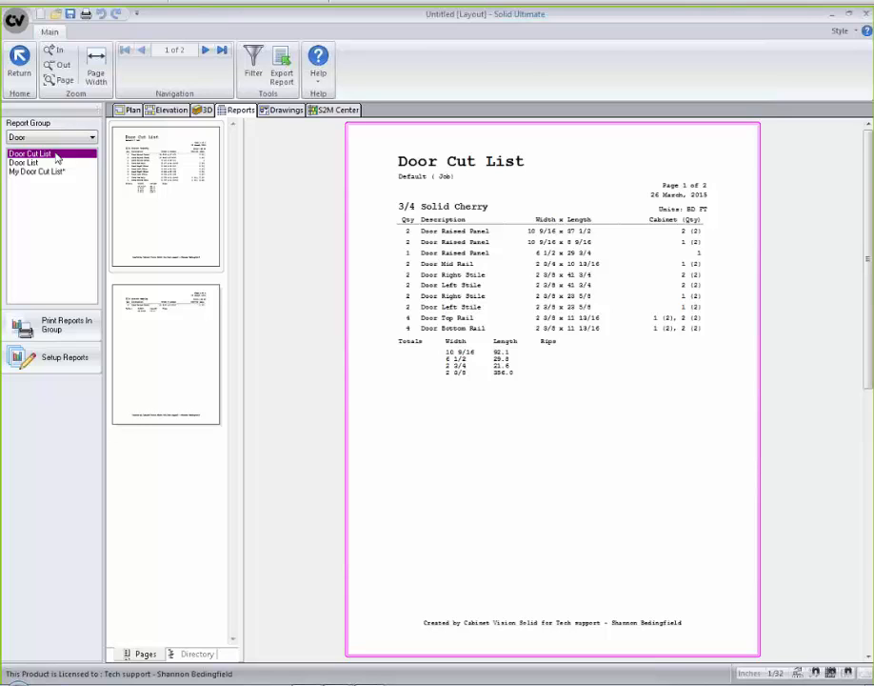
{"action": "left_click", "coordinate": [21, 61]}
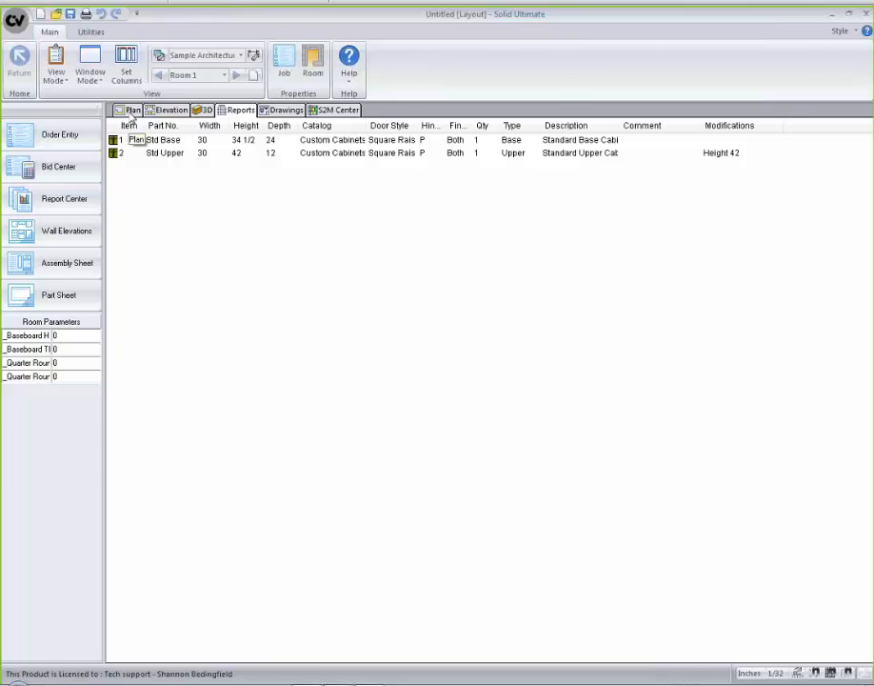
Switch to the plan view and examine the SketchUp model import tool without importing a file.
{"action": "left_click", "coordinate": [130, 110]}
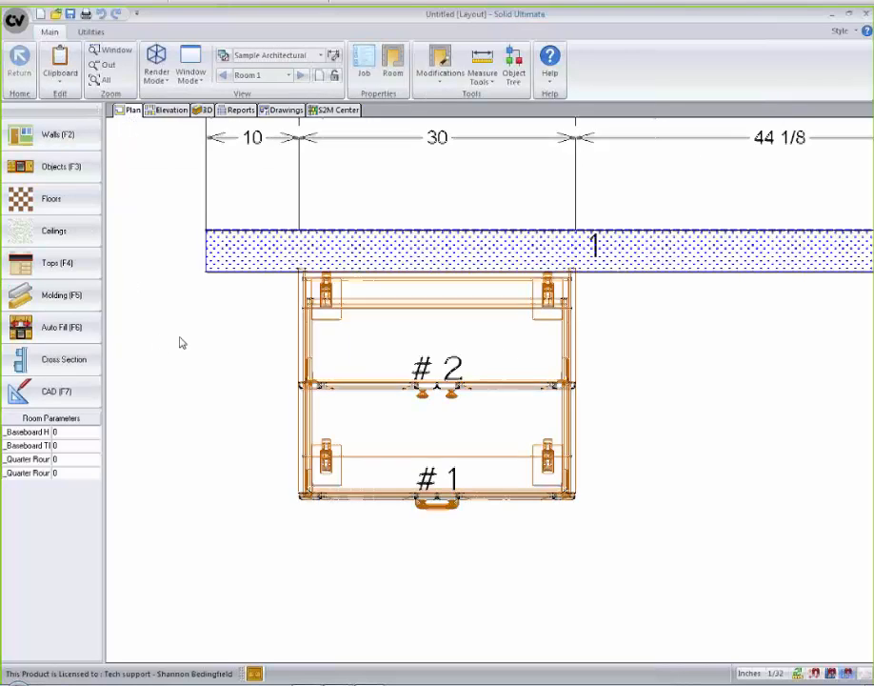
{"action": "scroll", "coordinate": [182, 343], "scroll_direction": "down", "scroll_amount": 5}
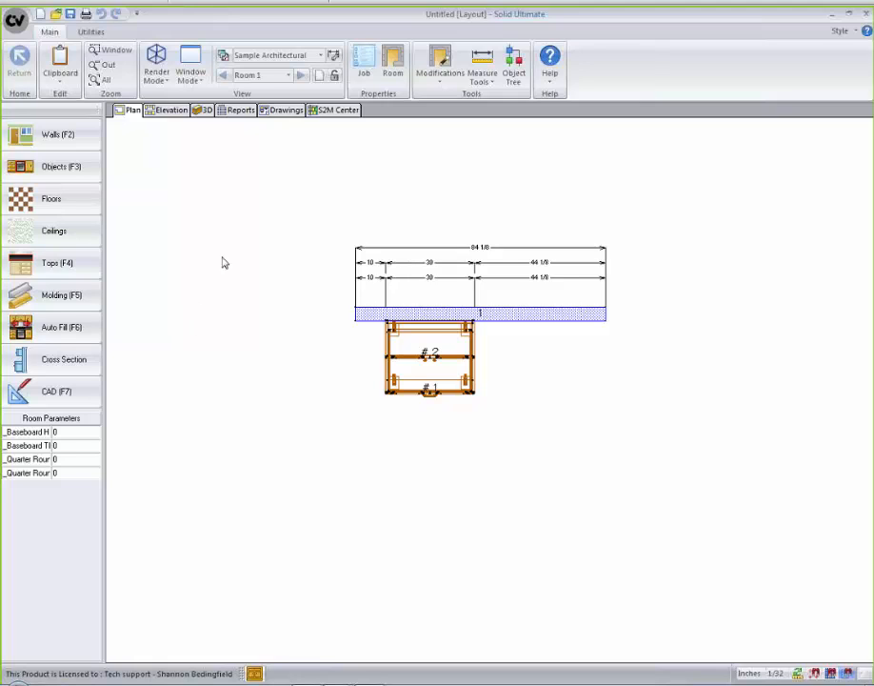
{"action": "left_click", "coordinate": [92, 33]}
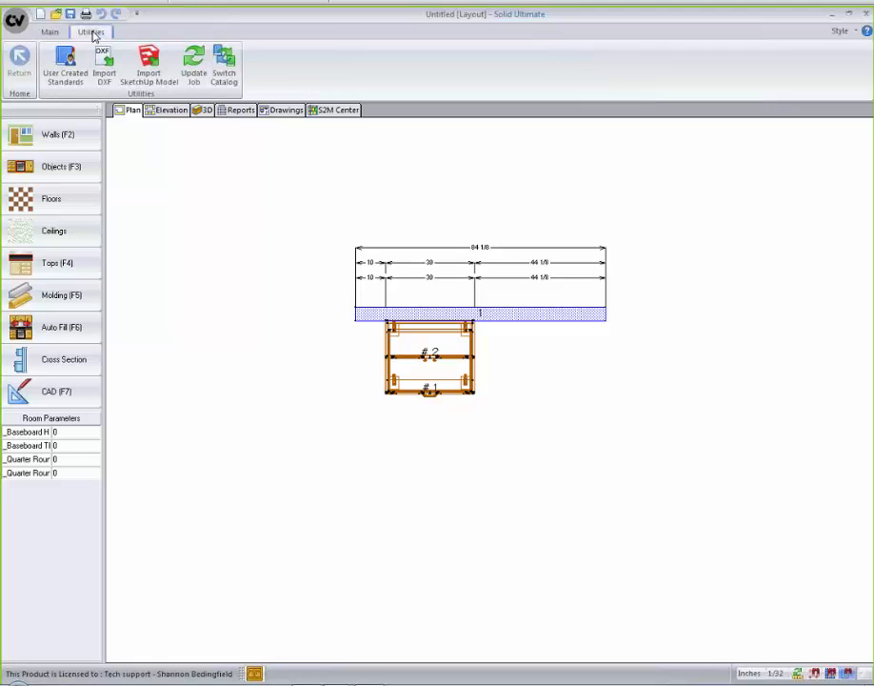
{"action": "left_click", "coordinate": [157, 85]}
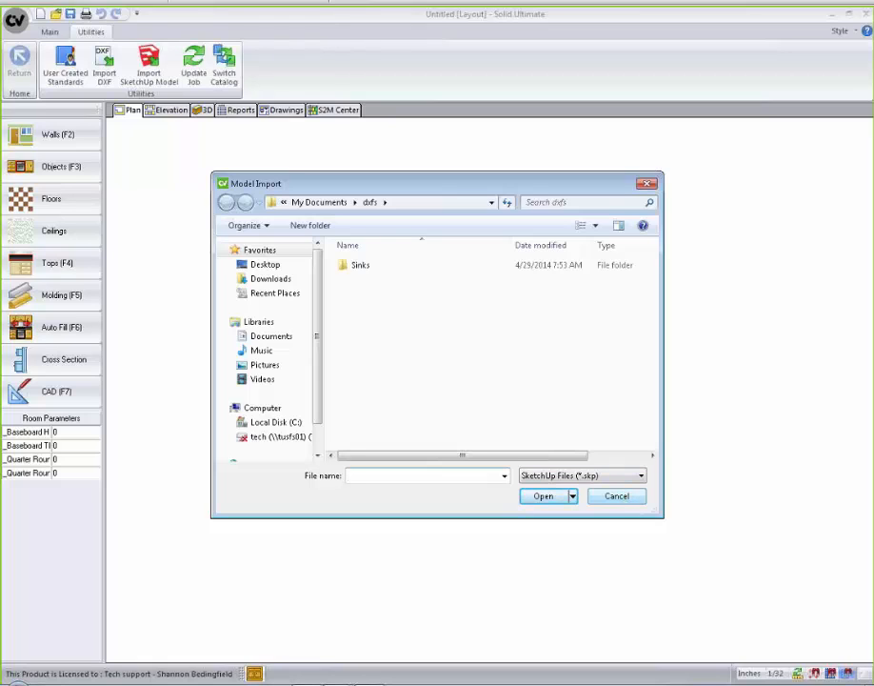
{"action": "left_click", "coordinate": [617, 496]}
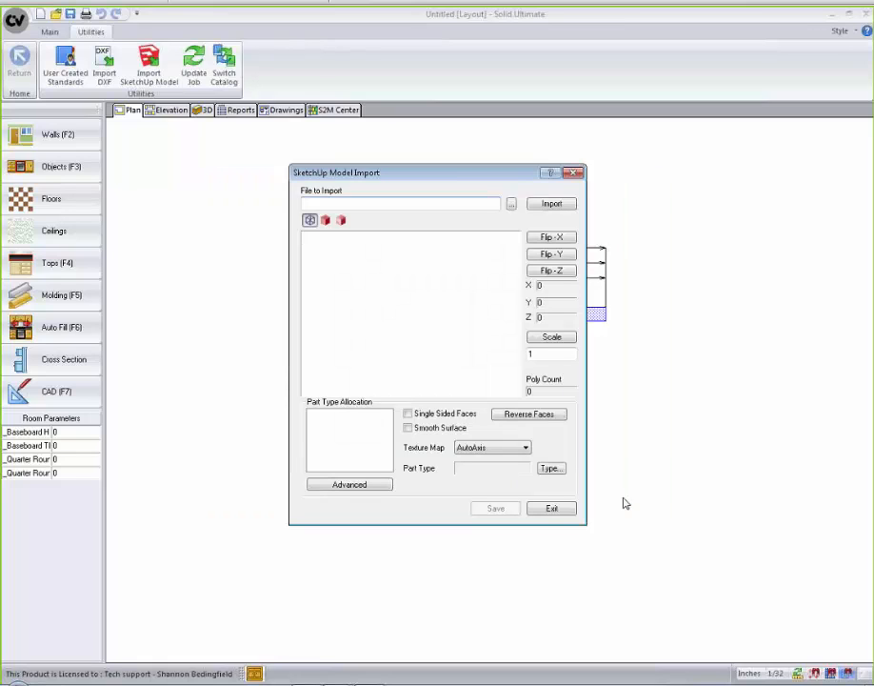
{"action": "left_click", "coordinate": [570, 515]}
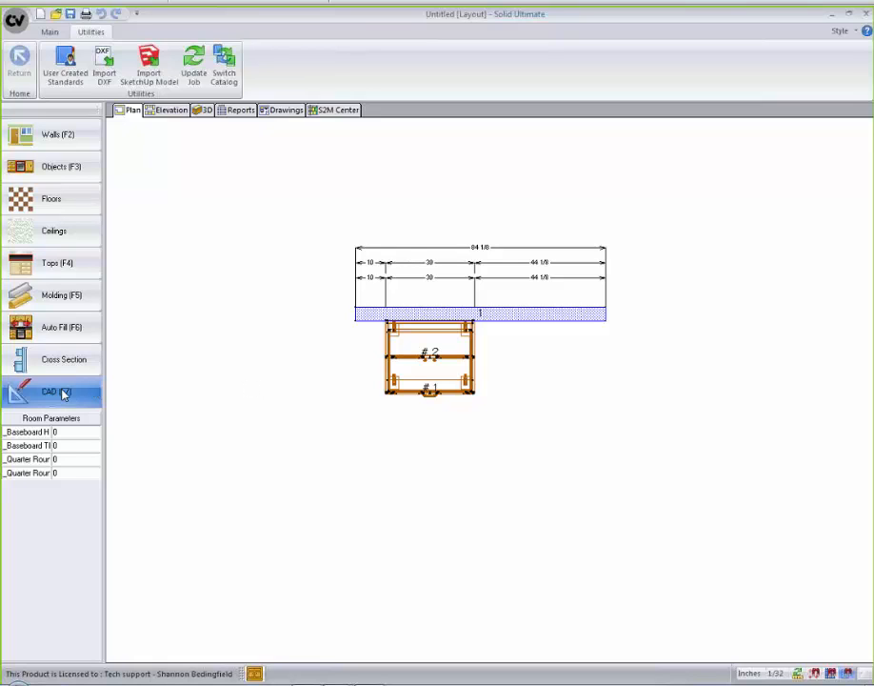
Open the base cabinet's shape for editing, examine the CAD tools available there, and return without changing the shape.
{"action": "right_click", "coordinate": [449, 379]}
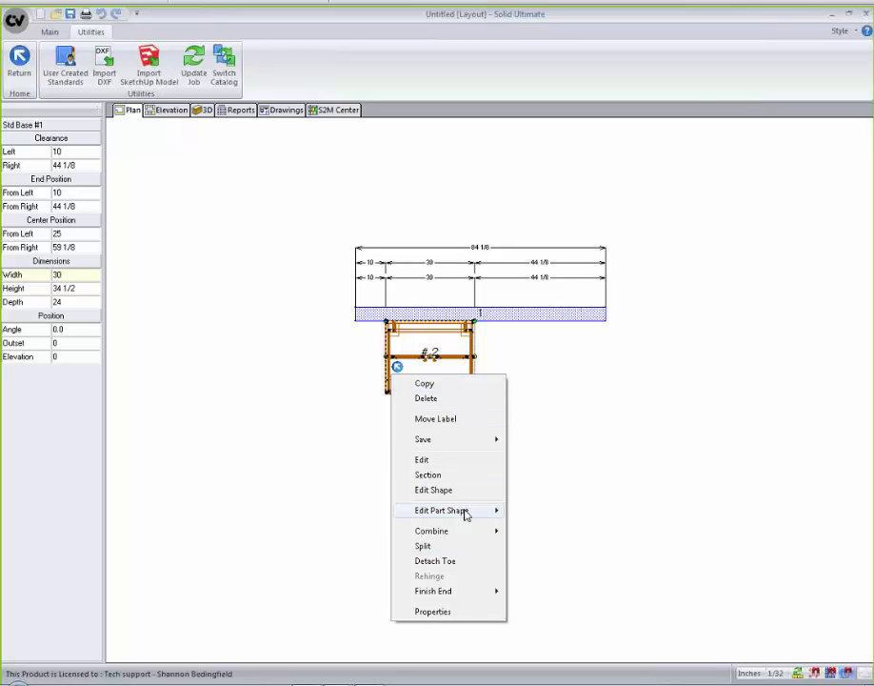
{"action": "left_click", "coordinate": [463, 492]}
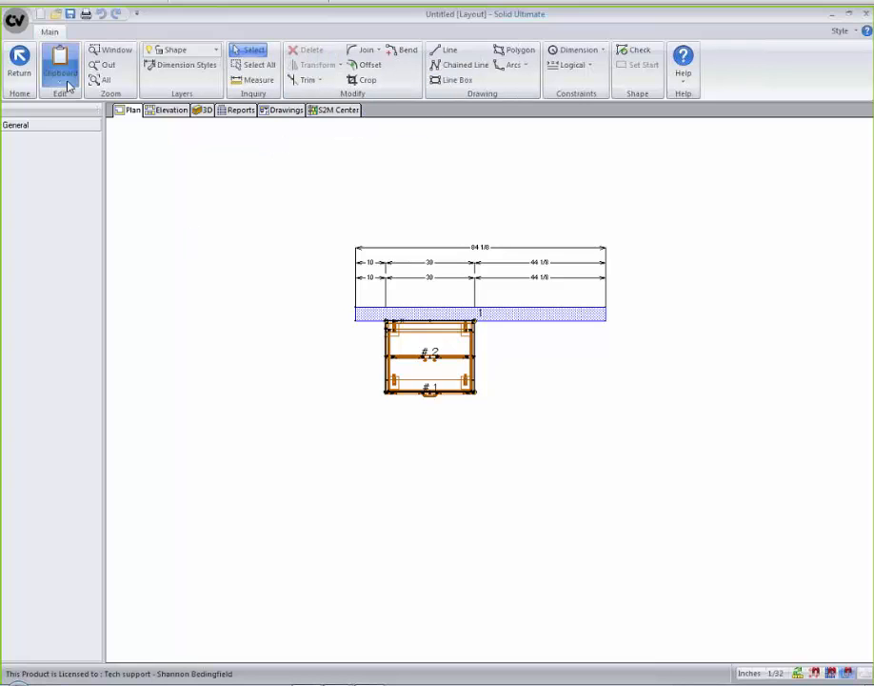
{"action": "left_click", "coordinate": [23, 64]}
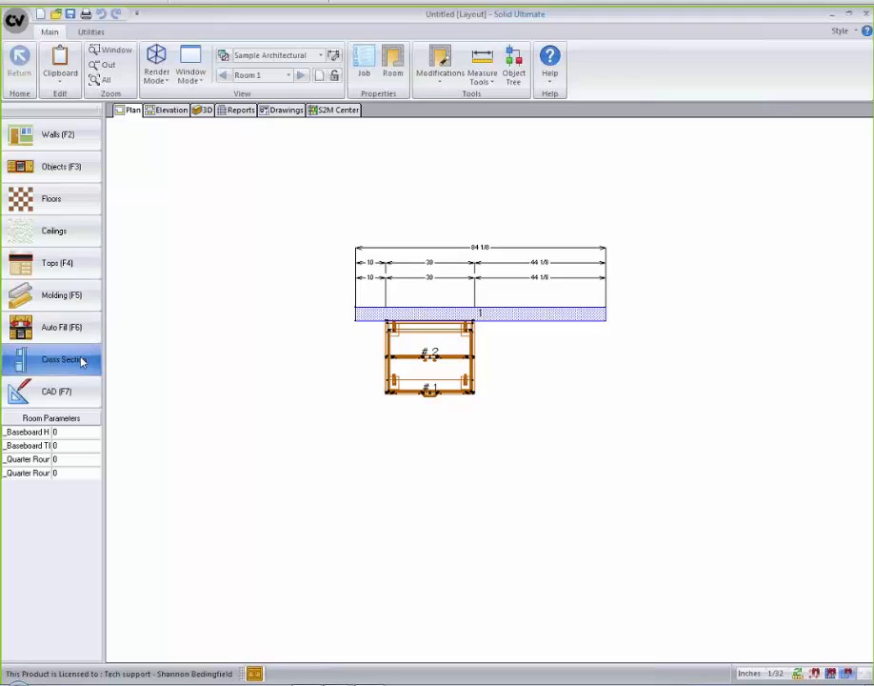
Create a new top as a line box covering the base cabinet's 30 by 24 inch footprint, save its shape, and return to the plan.
{"action": "left_click", "coordinate": [82, 265]}
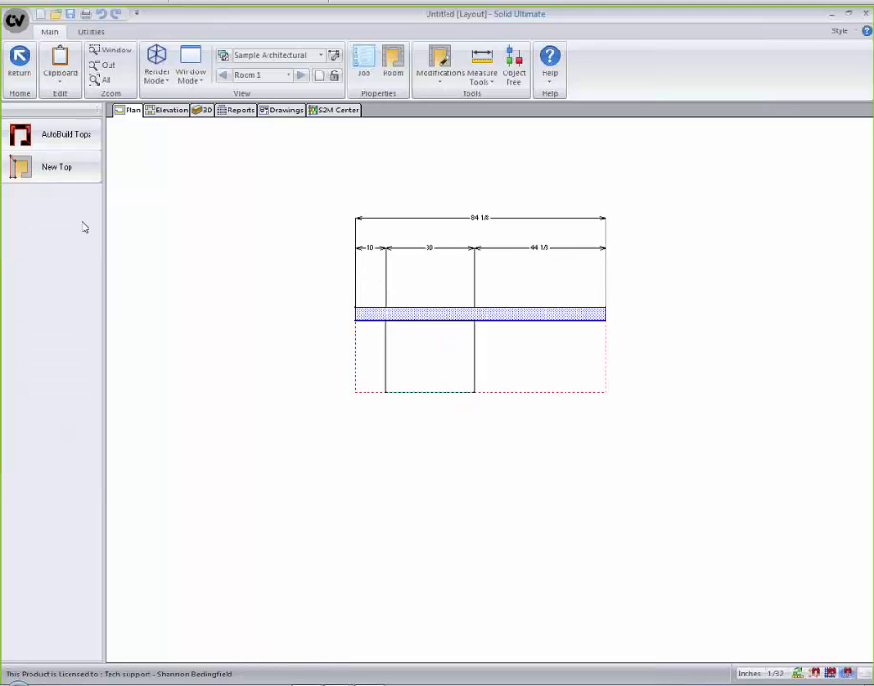
{"action": "left_click", "coordinate": [78, 172]}
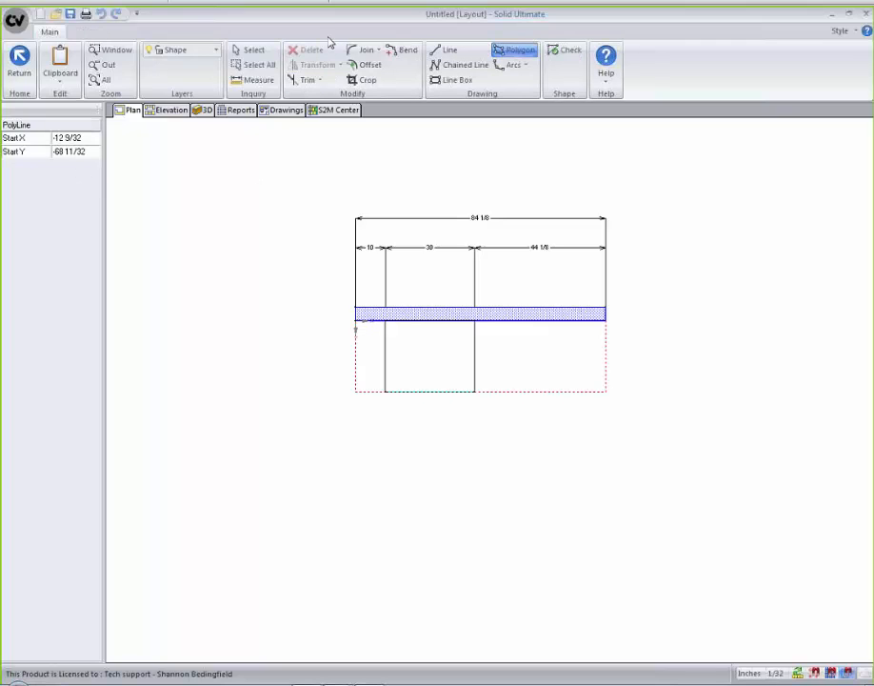
{"action": "left_click", "coordinate": [449, 80]}
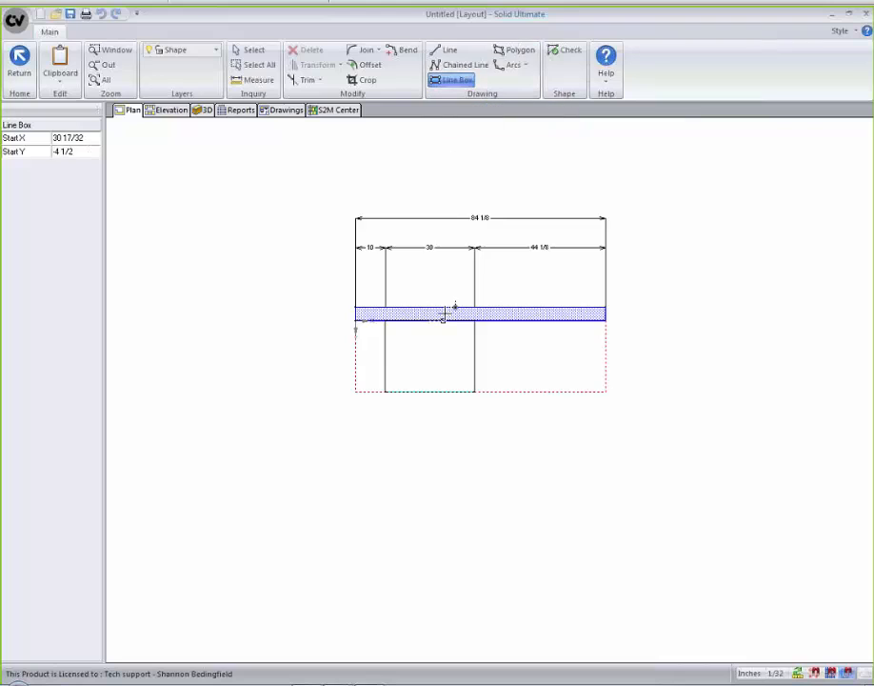
{"action": "left_click", "coordinate": [385, 322]}
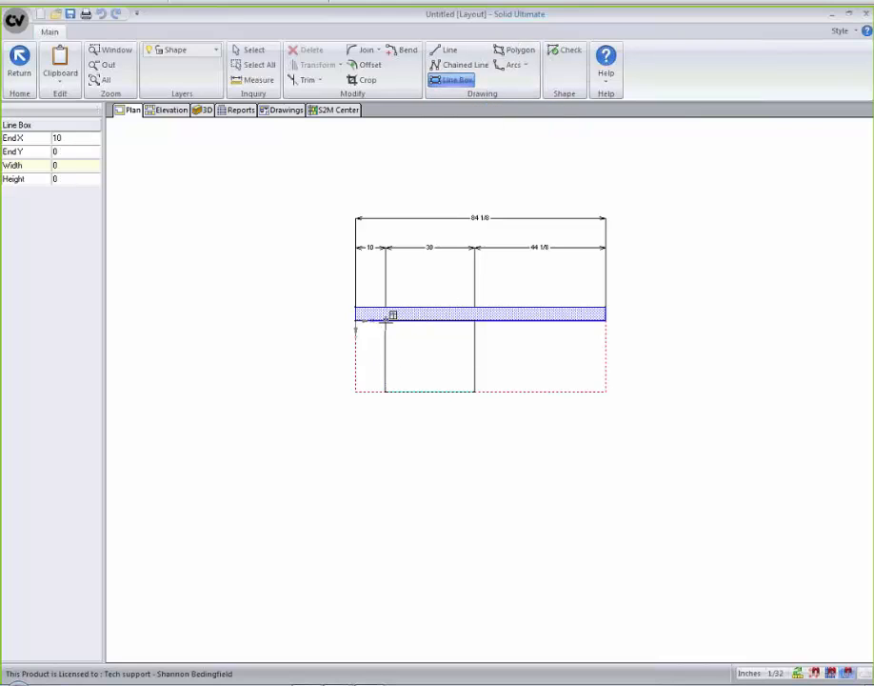
{"action": "left_click", "coordinate": [475, 391]}
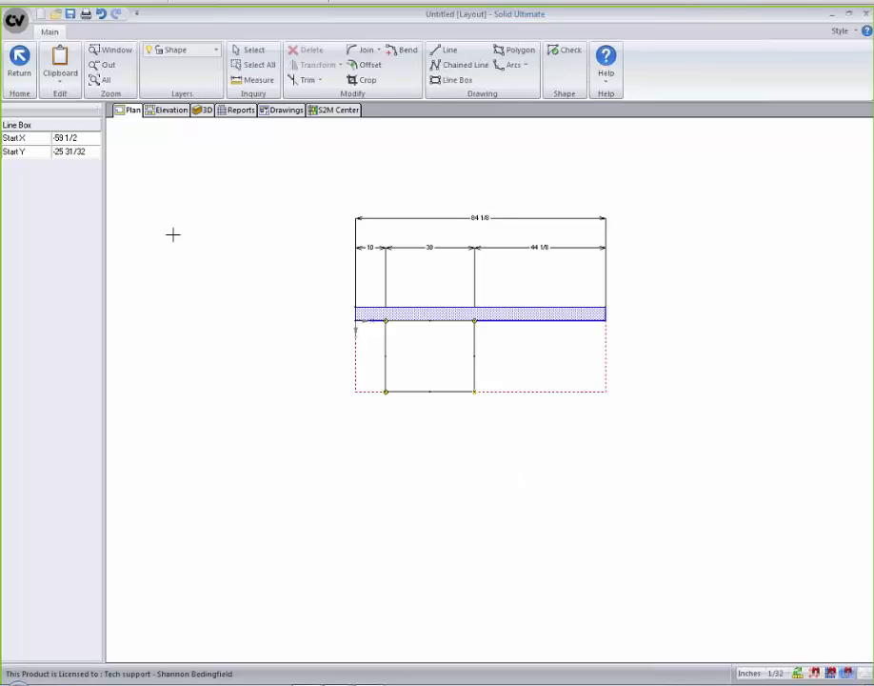
{"action": "left_click", "coordinate": [23, 67]}
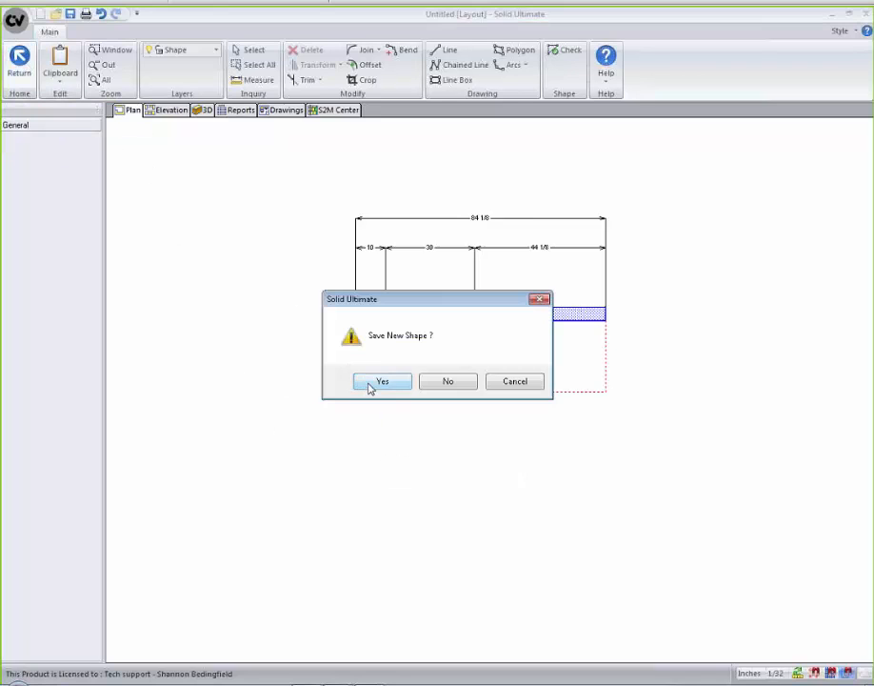
{"action": "left_click", "coordinate": [370, 382]}
{"action": "left_click", "coordinate": [428, 366]}
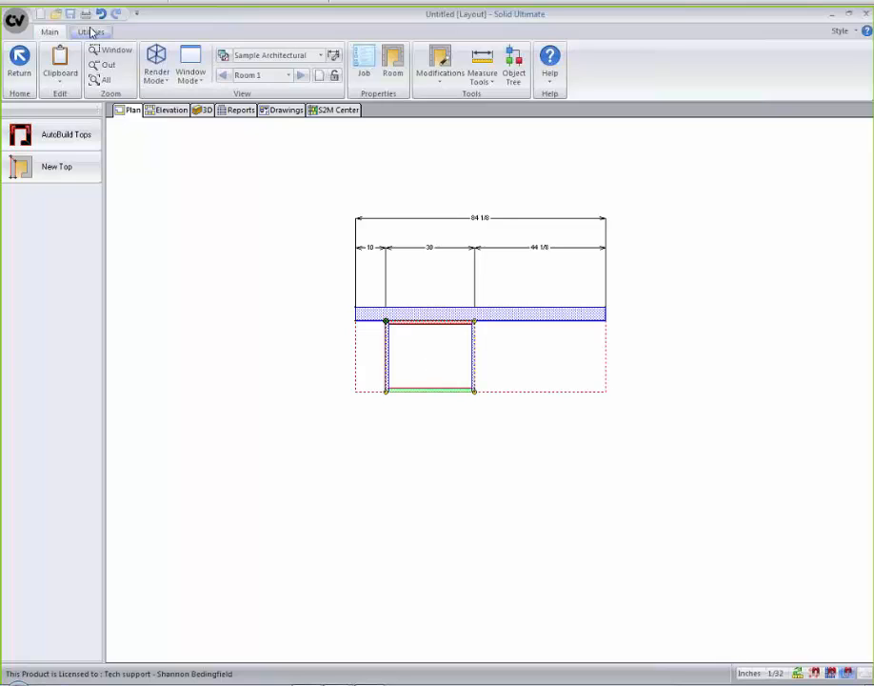
{"action": "left_click", "coordinate": [19, 59]}
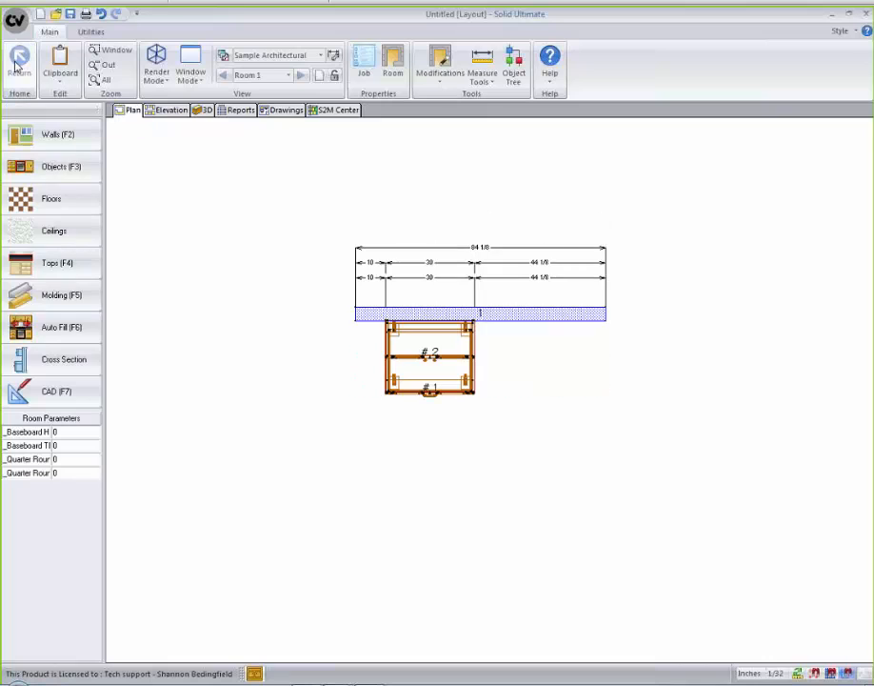
Start a new molding path as a chained line from the wall along the upper cabinet's left side, 12 inches long.
{"action": "left_click", "coordinate": [62, 300]}
{"action": "left_click", "coordinate": [81, 172]}
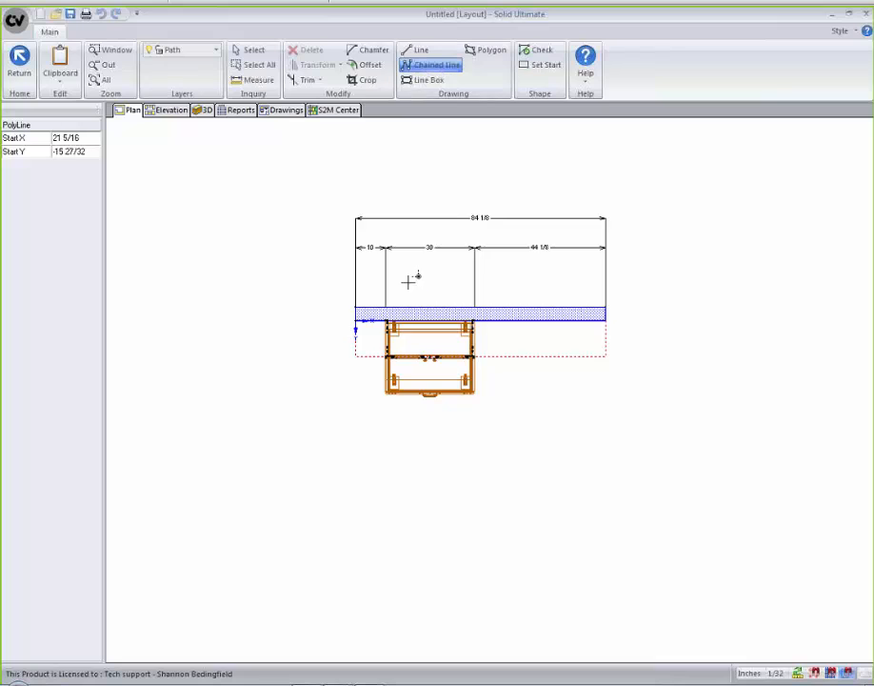
{"action": "scroll", "coordinate": [390, 324], "scroll_direction": "up", "scroll_amount": 5}
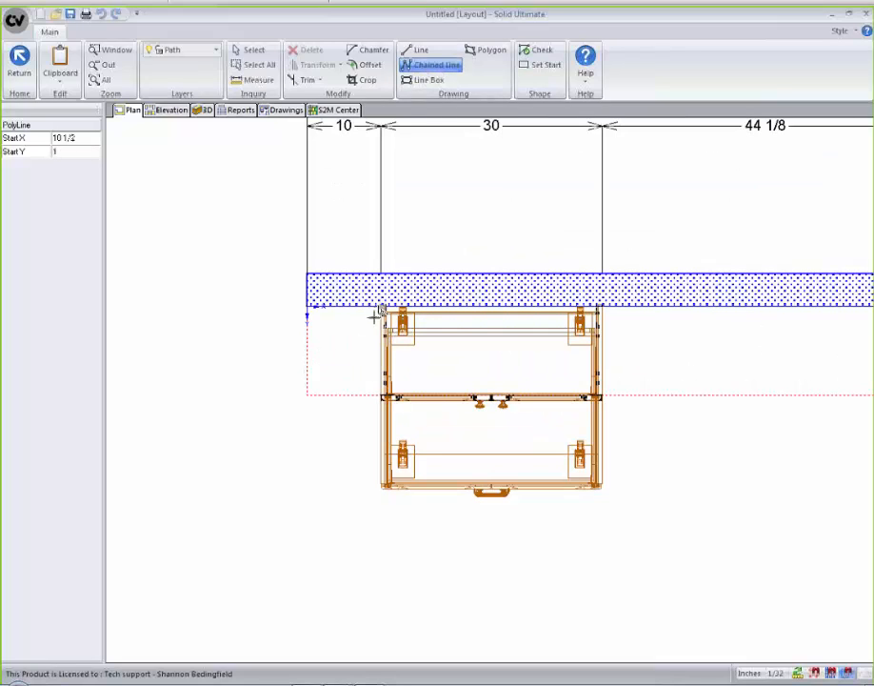
{"action": "left_click", "coordinate": [381, 303]}
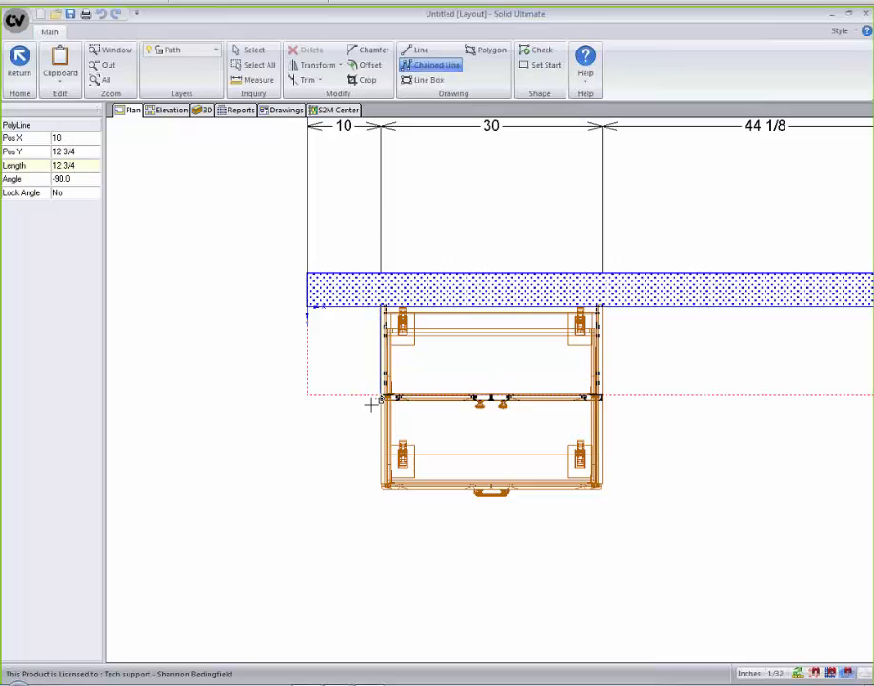
{"action": "scroll", "coordinate": [370, 402], "scroll_direction": "up", "scroll_amount": 6}
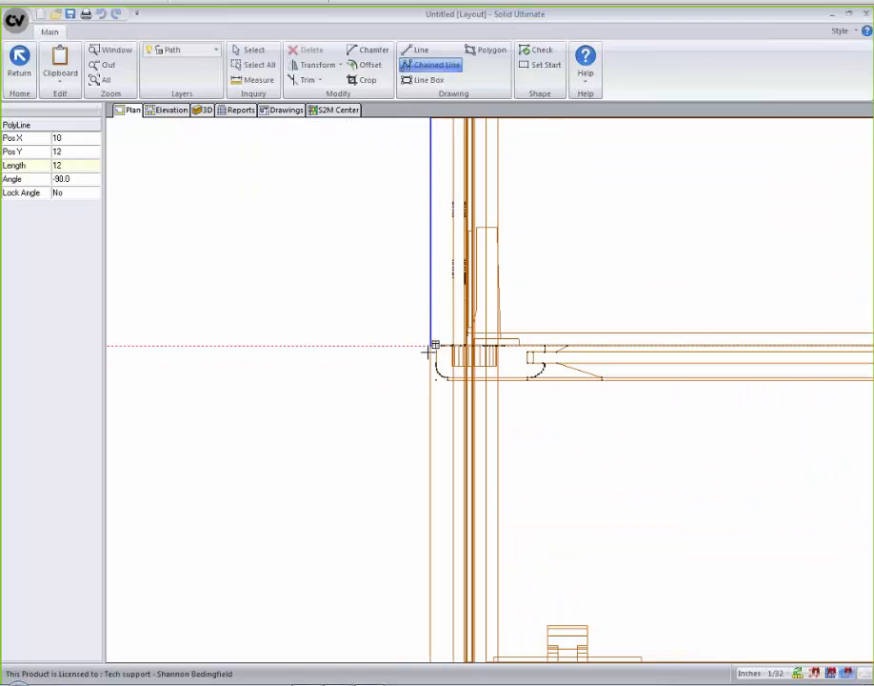
{"action": "left_click", "coordinate": [424, 346]}
Continue the molding path across the upper cabinet's front and back along its right side to the wall, and end the chain.
{"action": "scroll", "coordinate": [429, 348], "scroll_direction": "down", "scroll_amount": 4}
{"action": "middle_click_drag", "start_coordinate": [225, 360], "coordinate": [115, 380]}
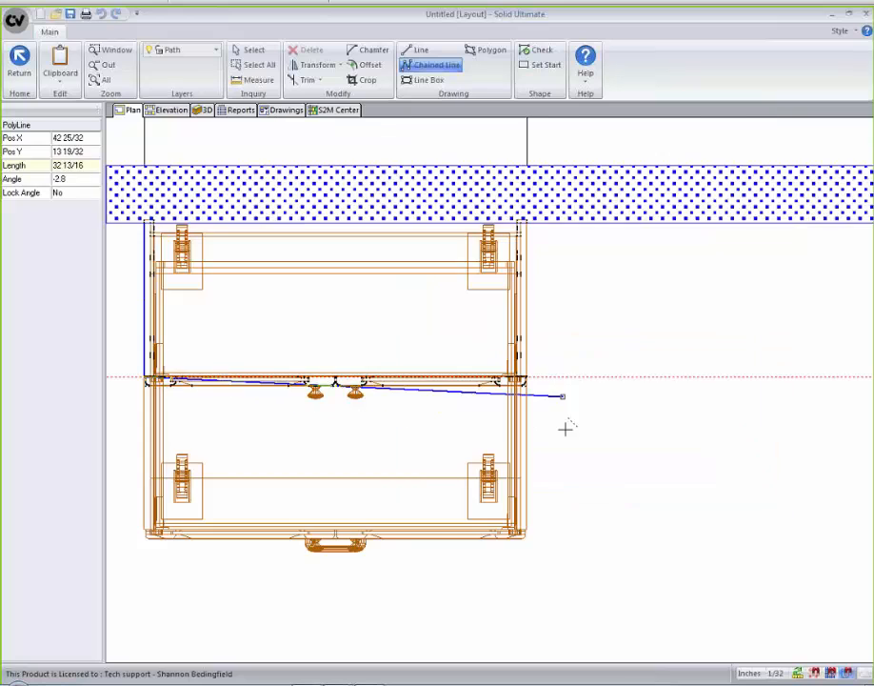
{"action": "scroll", "coordinate": [565, 425], "scroll_direction": "up", "scroll_amount": 5}
{"action": "middle_click_drag", "start_coordinate": [414, 221], "coordinate": [514, 617]}
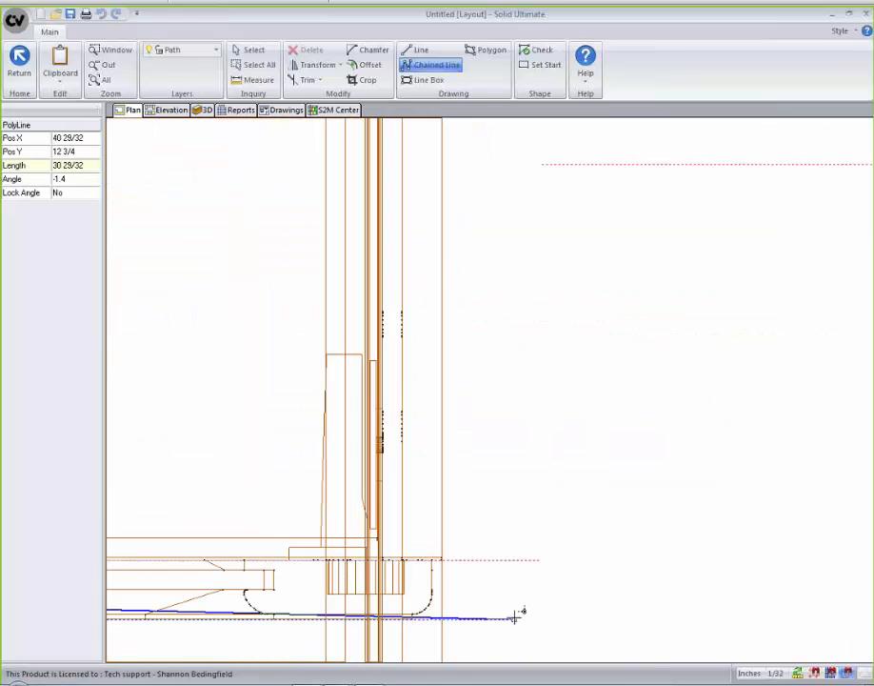
{"action": "left_click", "coordinate": [450, 558]}
{"action": "scroll", "coordinate": [515, 467], "scroll_direction": "down", "scroll_amount": 3}
{"action": "middle_click_drag", "start_coordinate": [526, 278], "coordinate": [526, 383]}
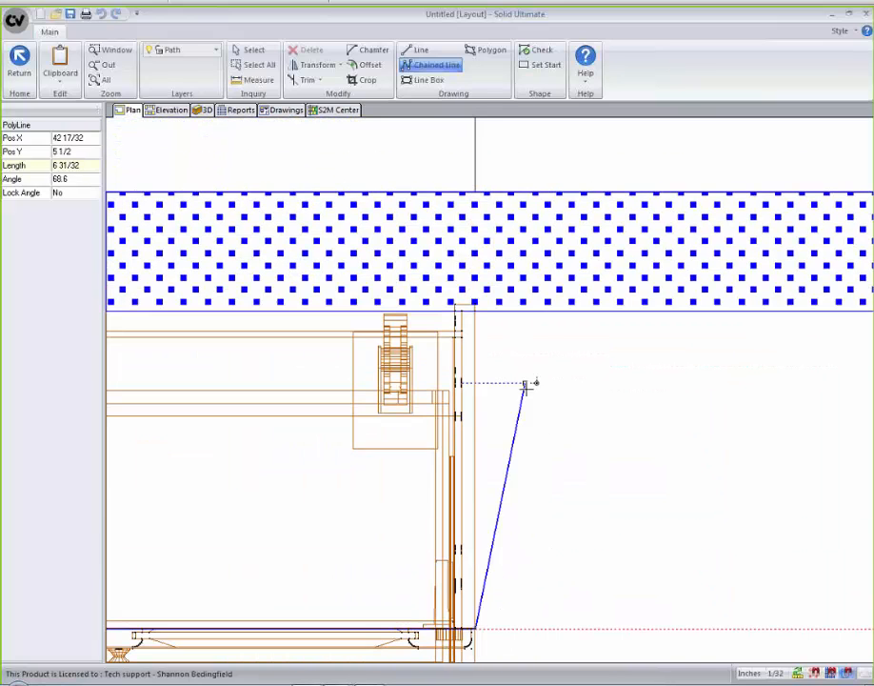
{"action": "left_click", "coordinate": [475, 311]}
{"action": "right_click", "coordinate": [575, 369]}
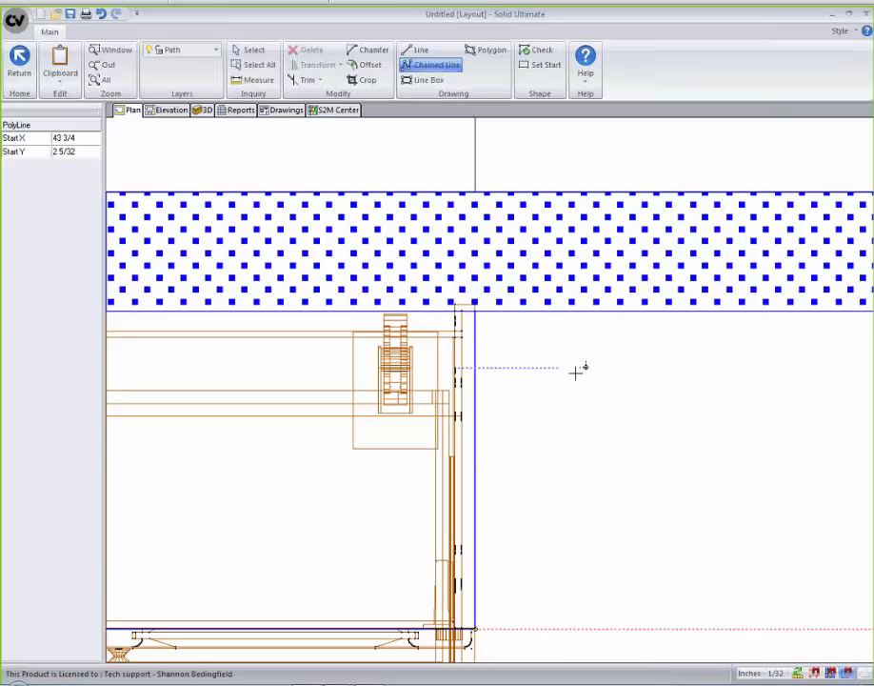
Leave the molding path drawing and save the path around the upper cabinet.
{"action": "scroll", "coordinate": [595, 481], "scroll_direction": "down", "scroll_amount": 5}
{"action": "middle_click_drag", "start_coordinate": [612, 470], "coordinate": [675, 410]}
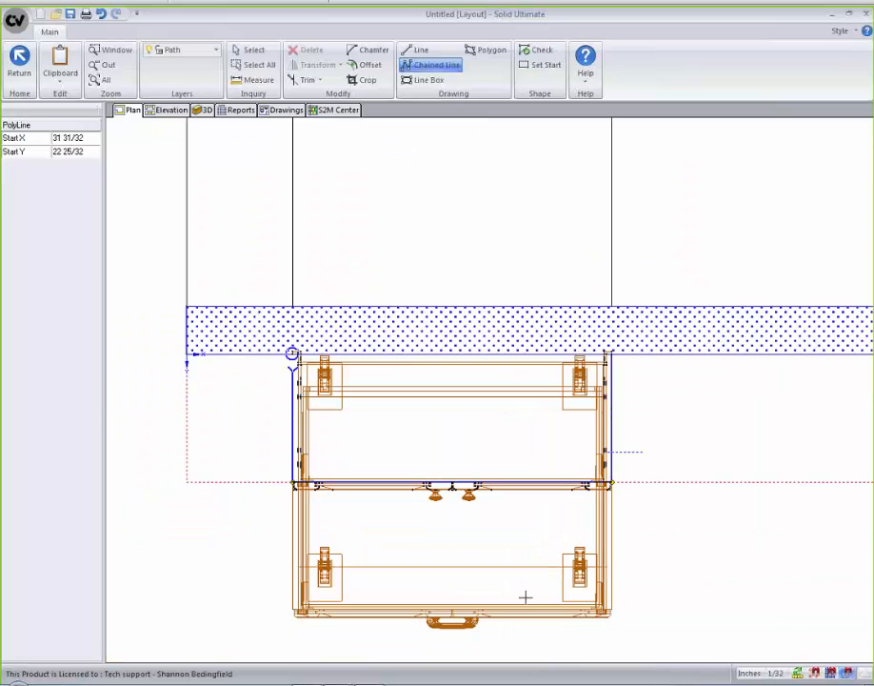
{"action": "left_click", "coordinate": [19, 59]}
{"action": "left_click", "coordinate": [389, 385]}
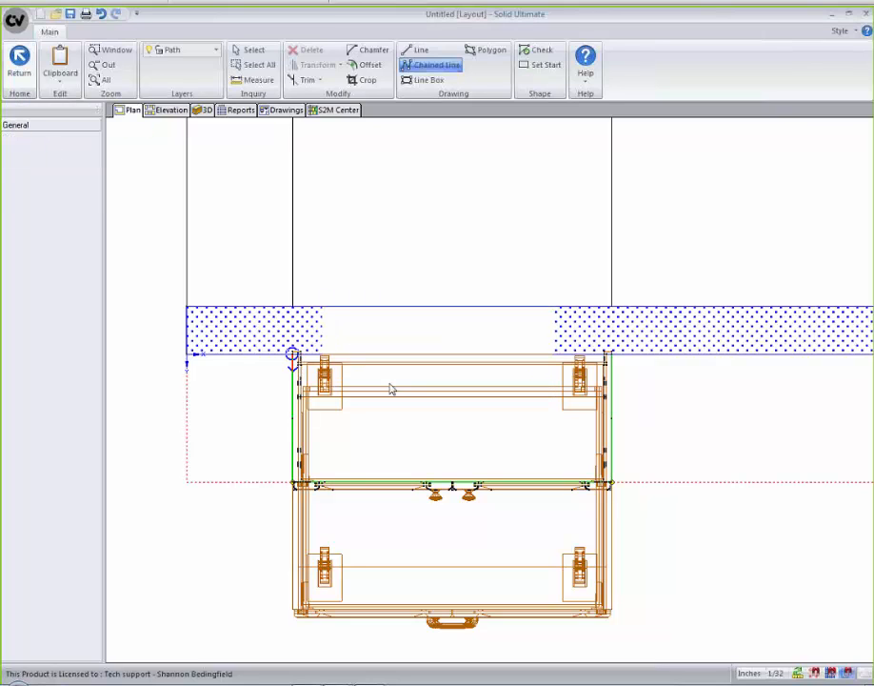